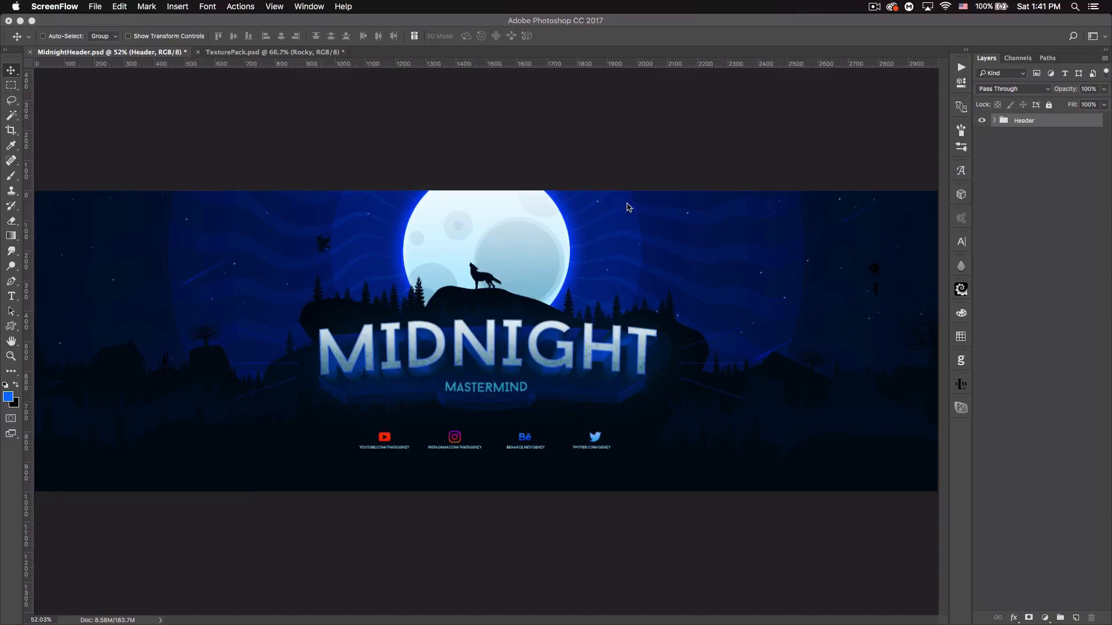
# Step: Add a Solid Color fill layer coloured 00040e above the black layer
pyautogui.click(579, 22)
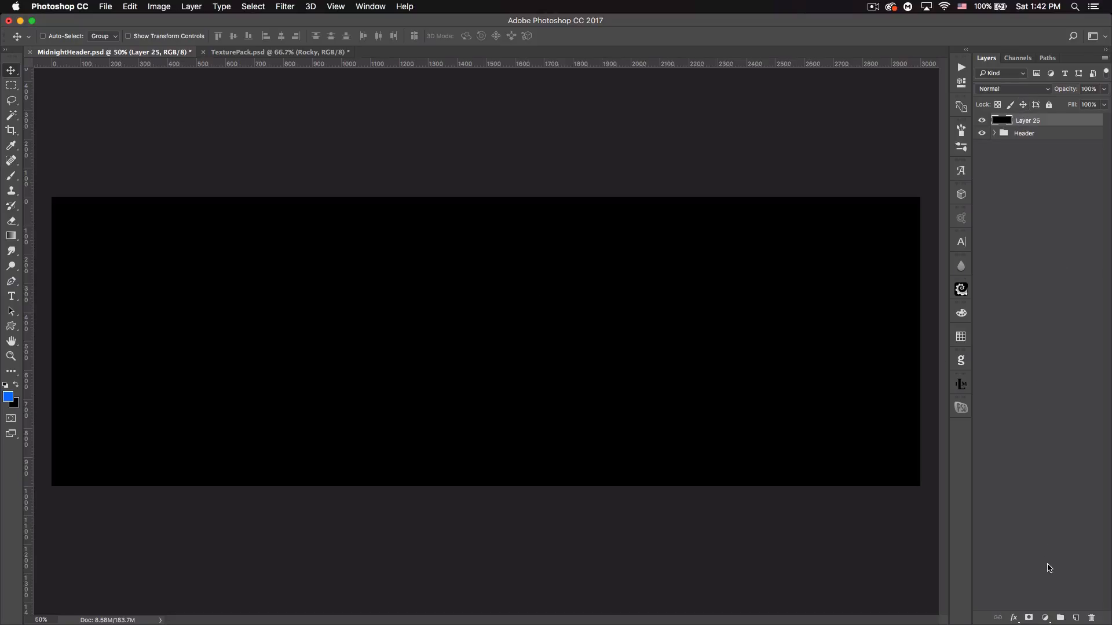
pyautogui.click(1046, 619)
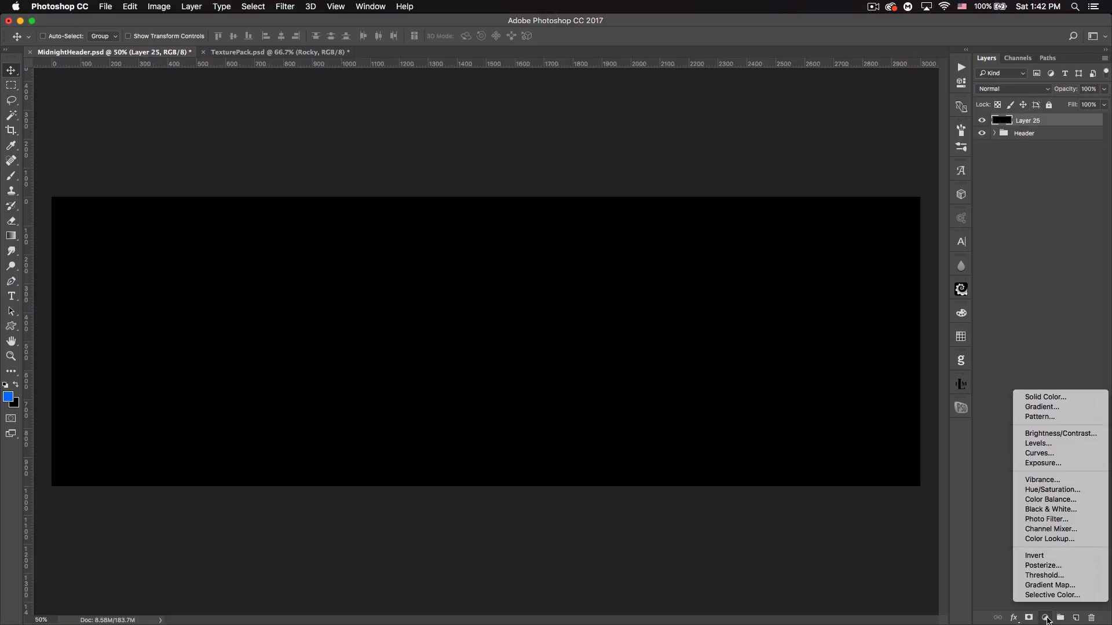
pyautogui.click(1039, 397)
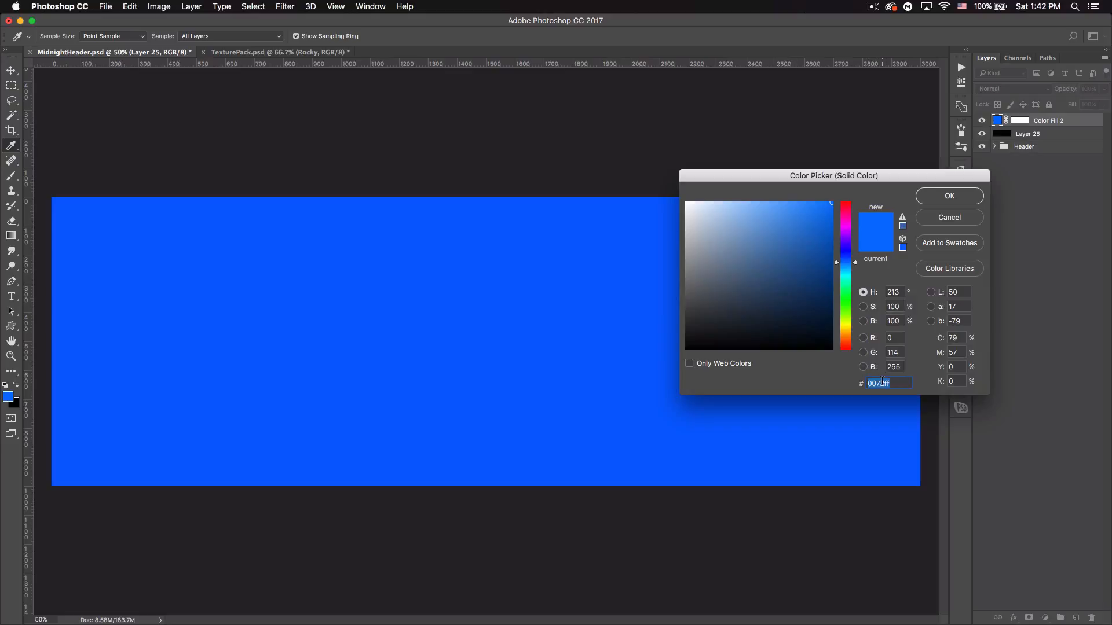
pyautogui.write('00040')
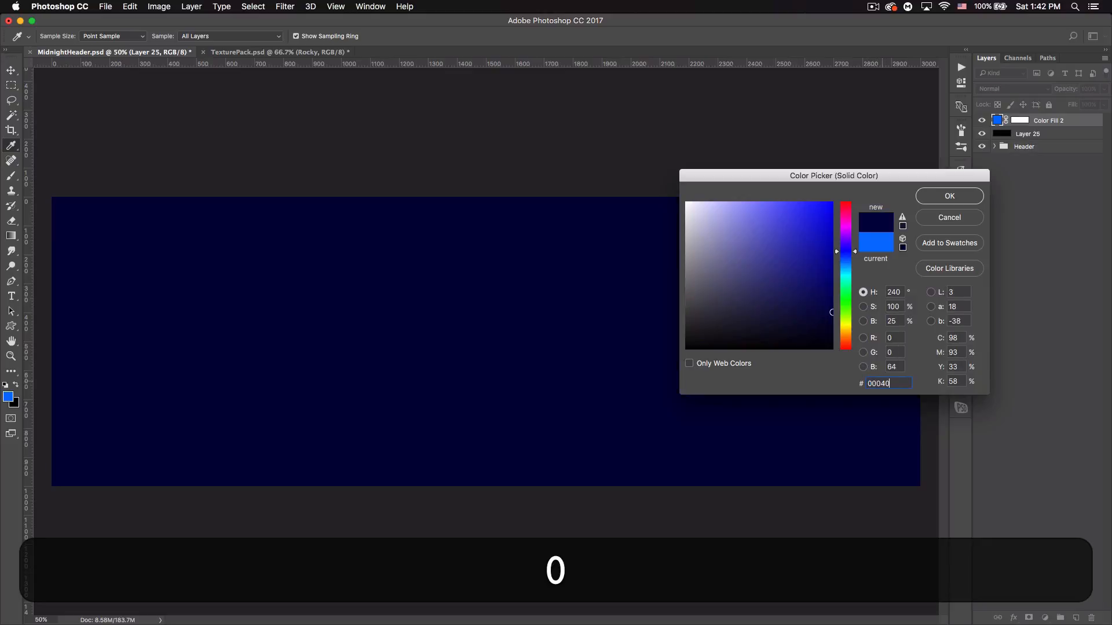
pyautogui.write('e')
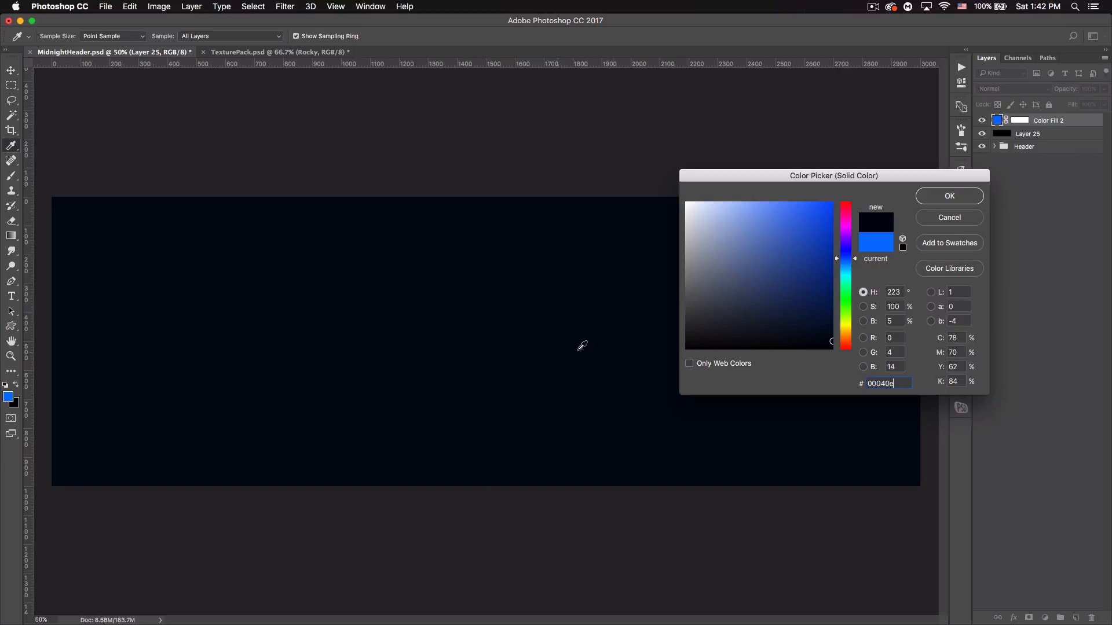
pyautogui.click(939, 197)
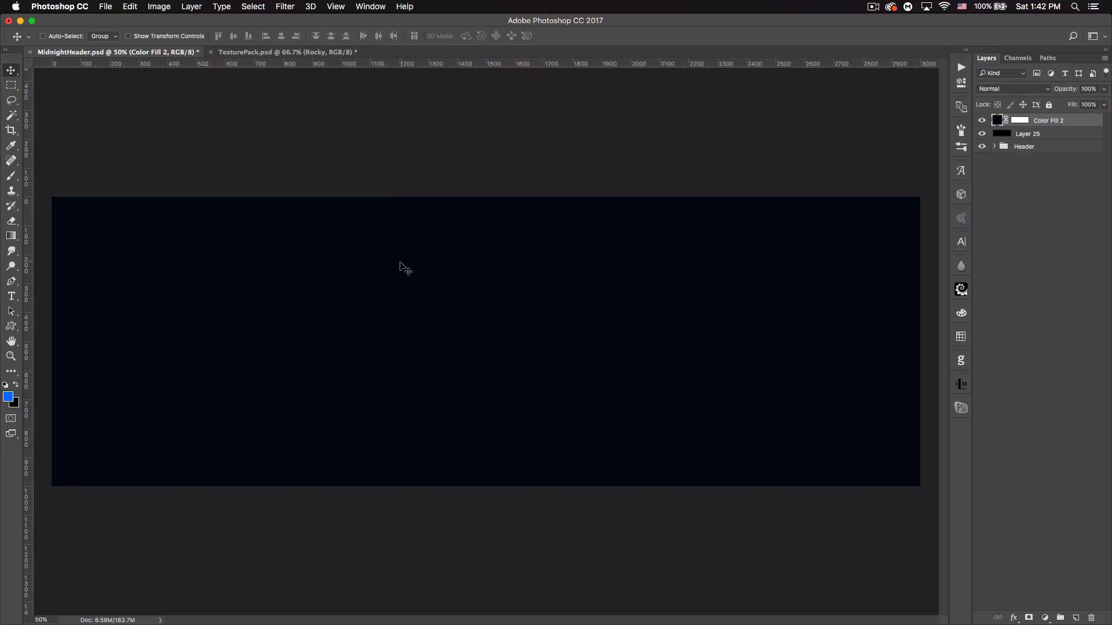
# Step: Show the guides and place a vertical guide at the horizontal centre of the canvas
pyautogui.press('super')
pyautogui.press('super+h')
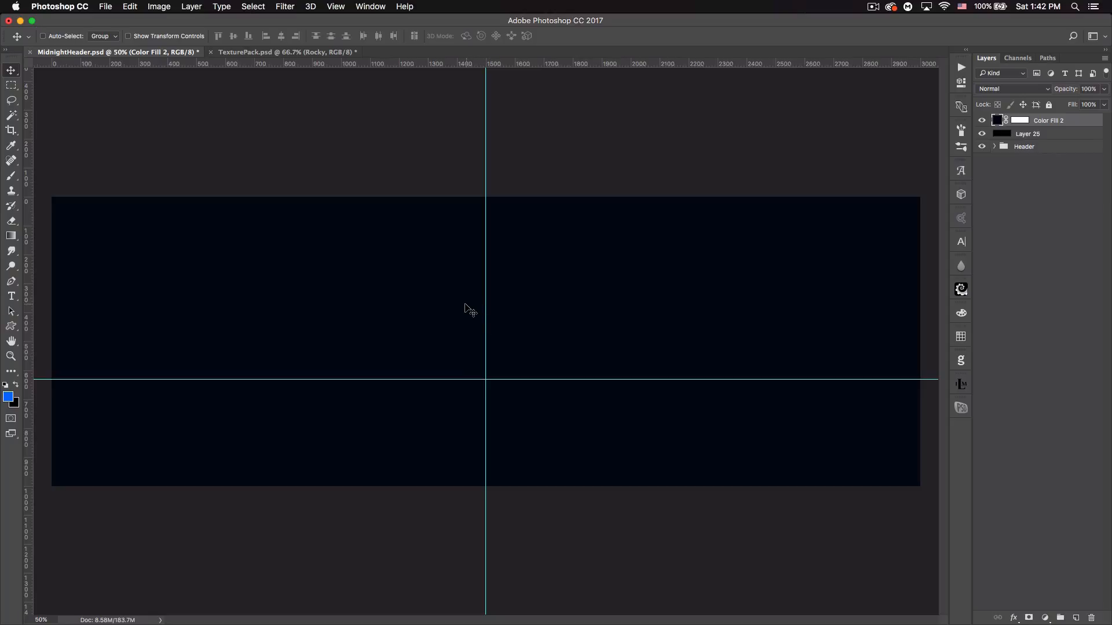
pyautogui.press('super+r')
pyautogui.moveTo(30, 208); pyautogui.dragTo(486, 231)
# Step: Create a new layer, choose the Ellipse tool and set the foreground color to a pale blue
pyautogui.click(1076, 618)
pyautogui.click(11, 326)
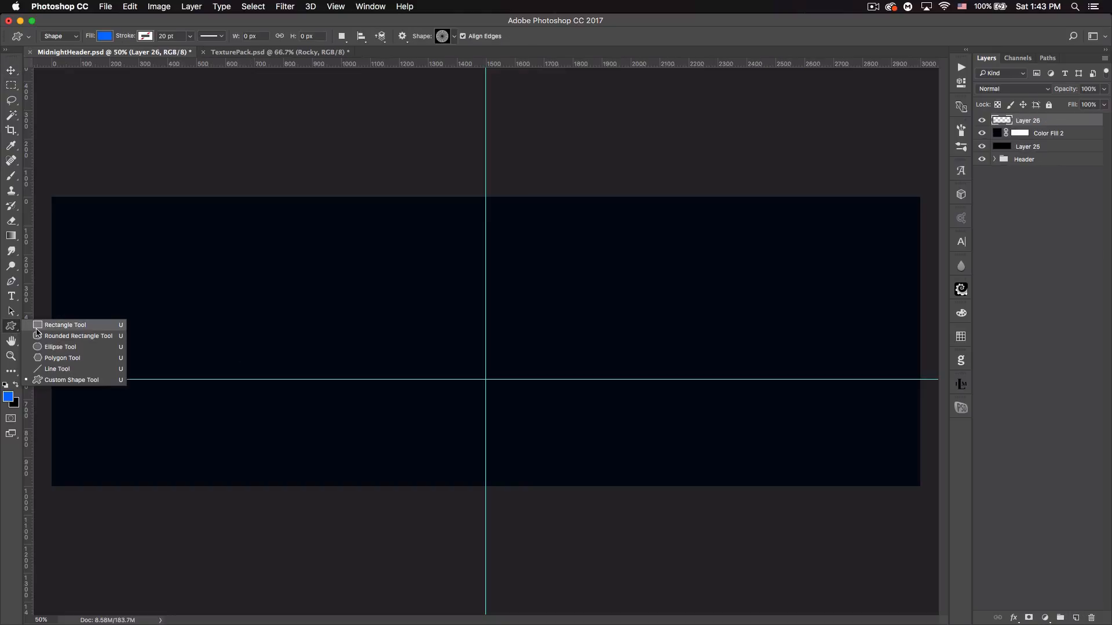
pyautogui.click(69, 347)
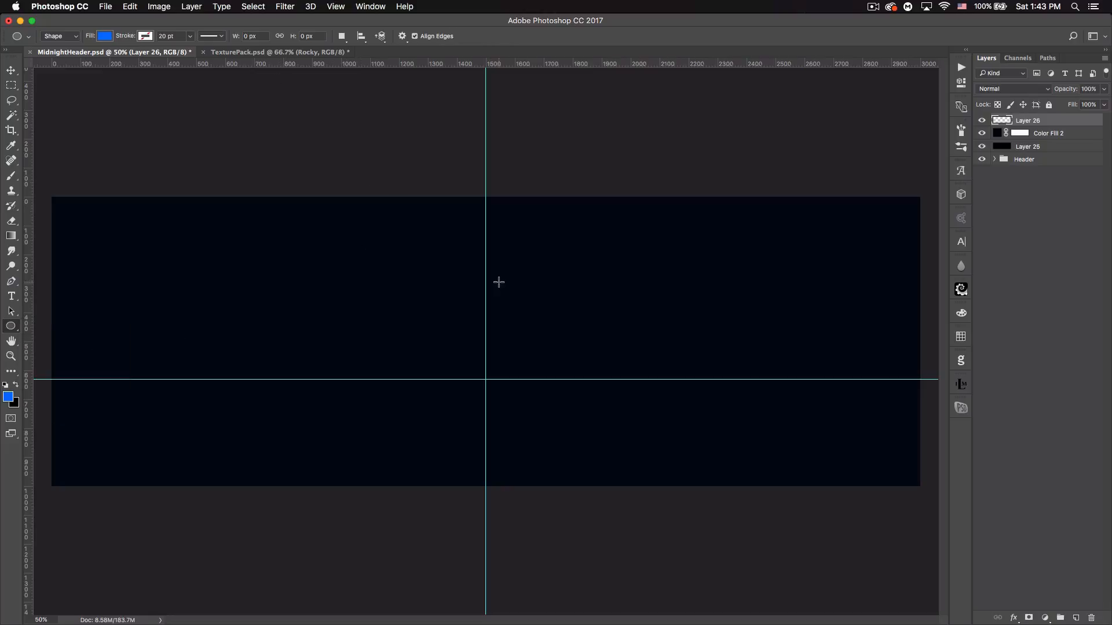
pyautogui.click(8, 397)
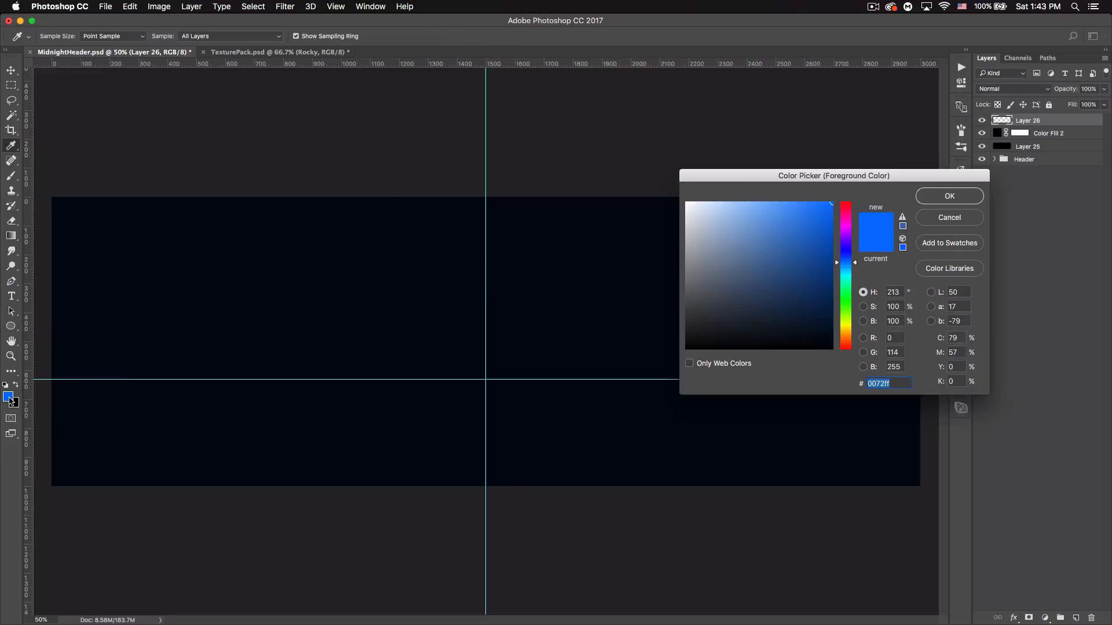
pyautogui.moveTo(728, 221)
pyautogui.mouseDown()
pyautogui.moveTo(695, 198)
pyautogui.moveTo(712, 190)
pyautogui.mouseUp()
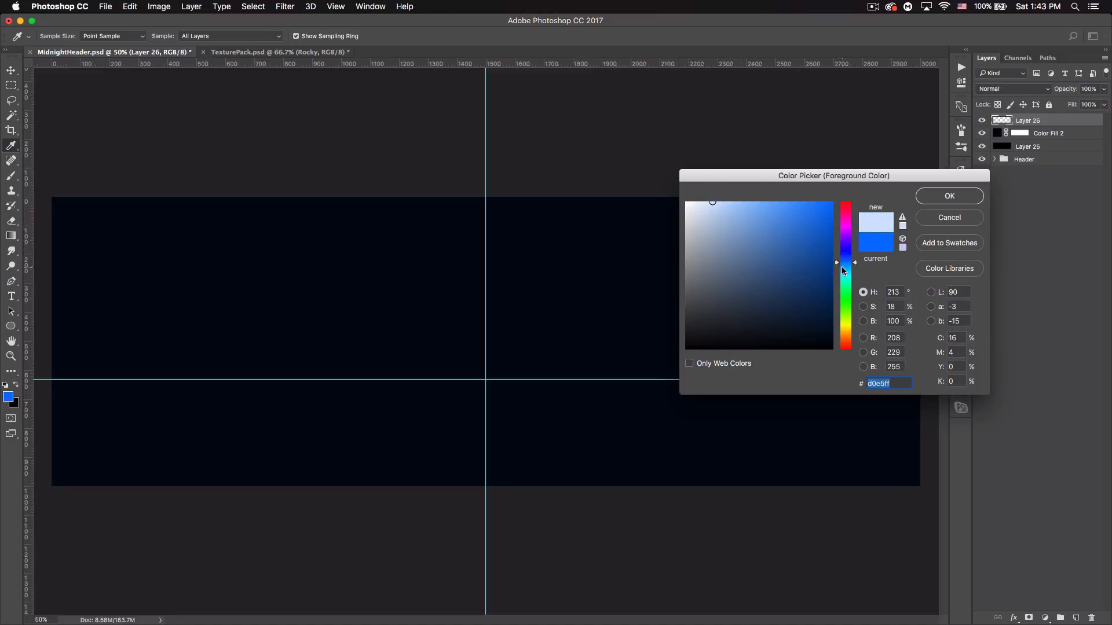
pyautogui.moveTo(712, 205); pyautogui.dragTo(726, 189)
pyautogui.click(964, 194)
pyautogui.press('u')
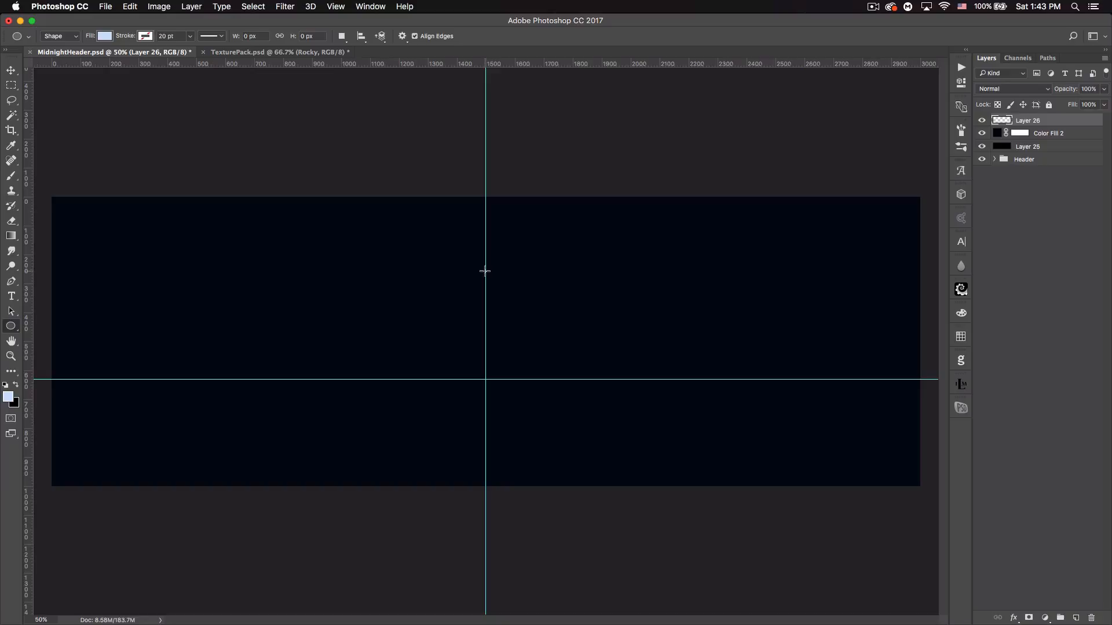
# Step: Draw a circle about 530 px wide centred on the vertical guide and move it up past the canvas's upper edge
pyautogui.moveTo(485, 271); pyautogui.dragTo(570, 347)
pyautogui.click(930, 58)
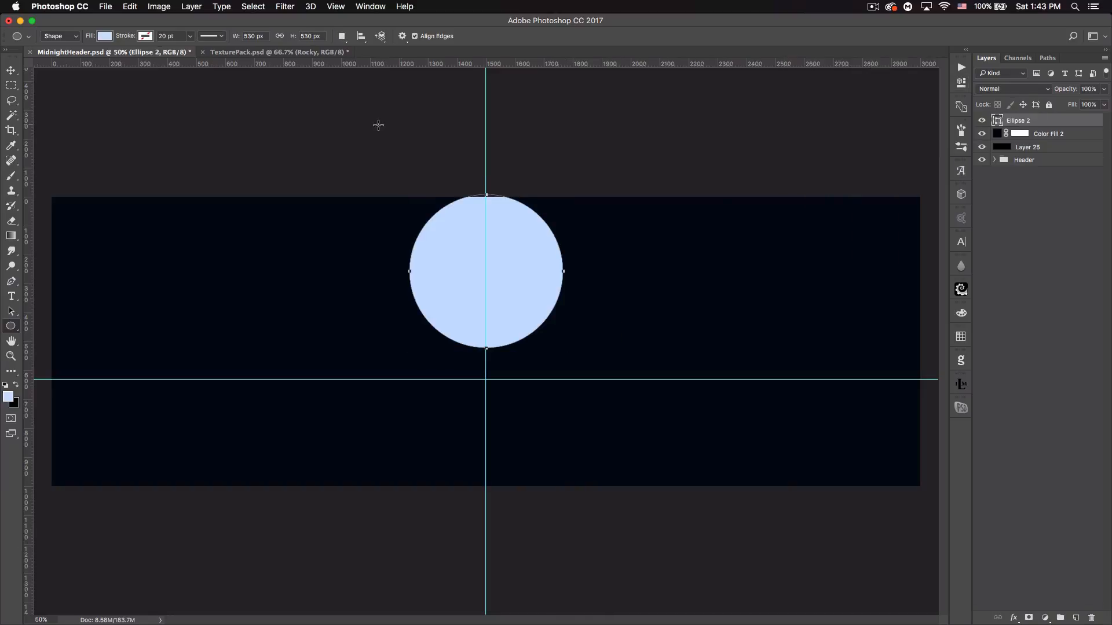
pyautogui.click(11, 70)
pyautogui.moveTo(518, 269); pyautogui.dragTo(515, 252)
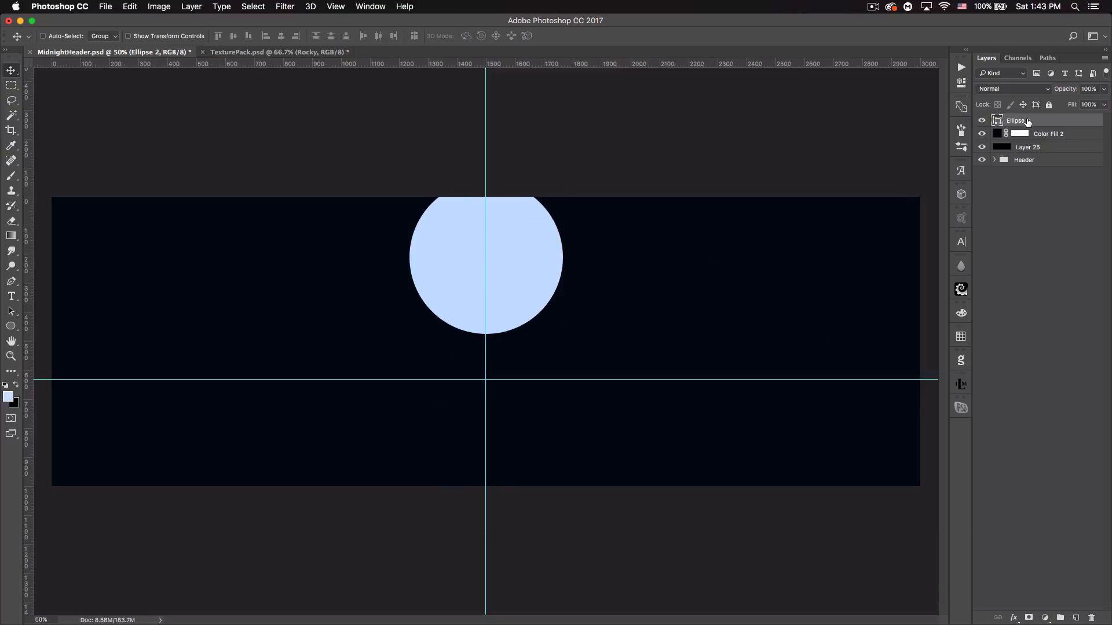
# Step: Rasterize the circle's shape layer and rename it "moon"
pyautogui.rightClick(1028, 121)
pyautogui.click(919, 267)
pyautogui.doubleClick(1024, 120)
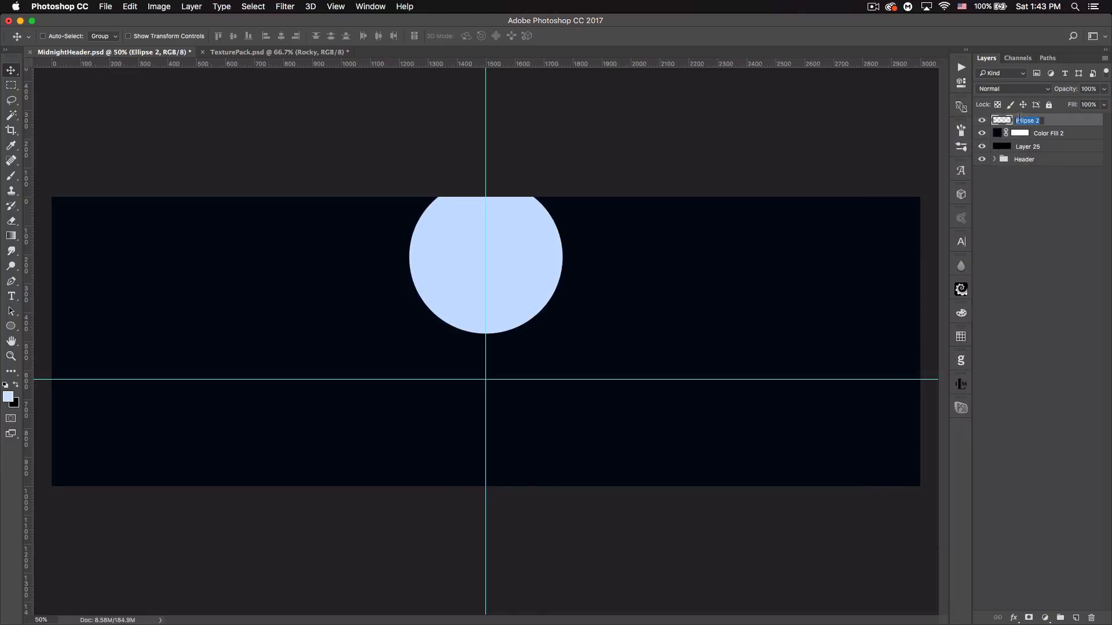
pyautogui.write('moon')
pyautogui.press('Return')
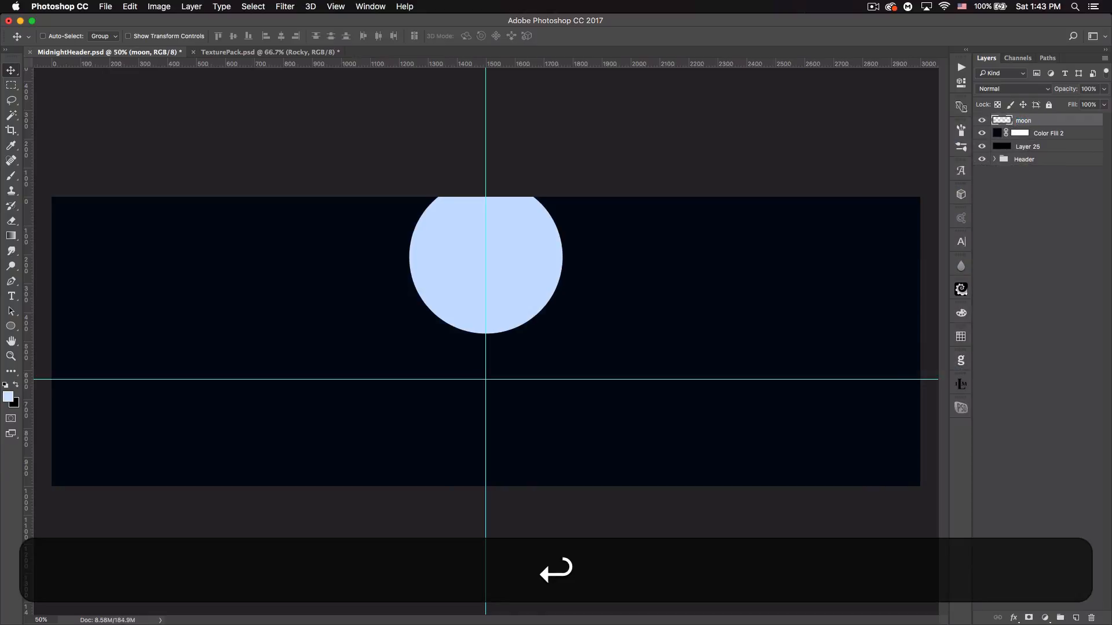
# Step: Give the moon layer a reversed linear Gradient Overlay in Overlay mode at 31% opacity, and an Inner Glow coloured 75c0ff
pyautogui.doubleClick(1051, 124)
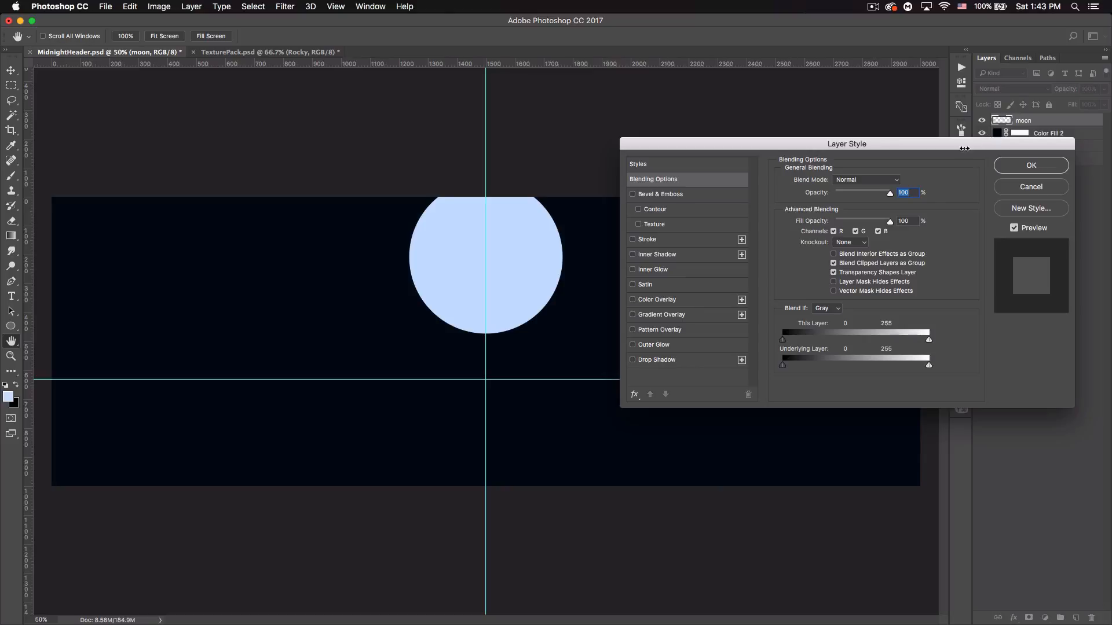
pyautogui.click(675, 317)
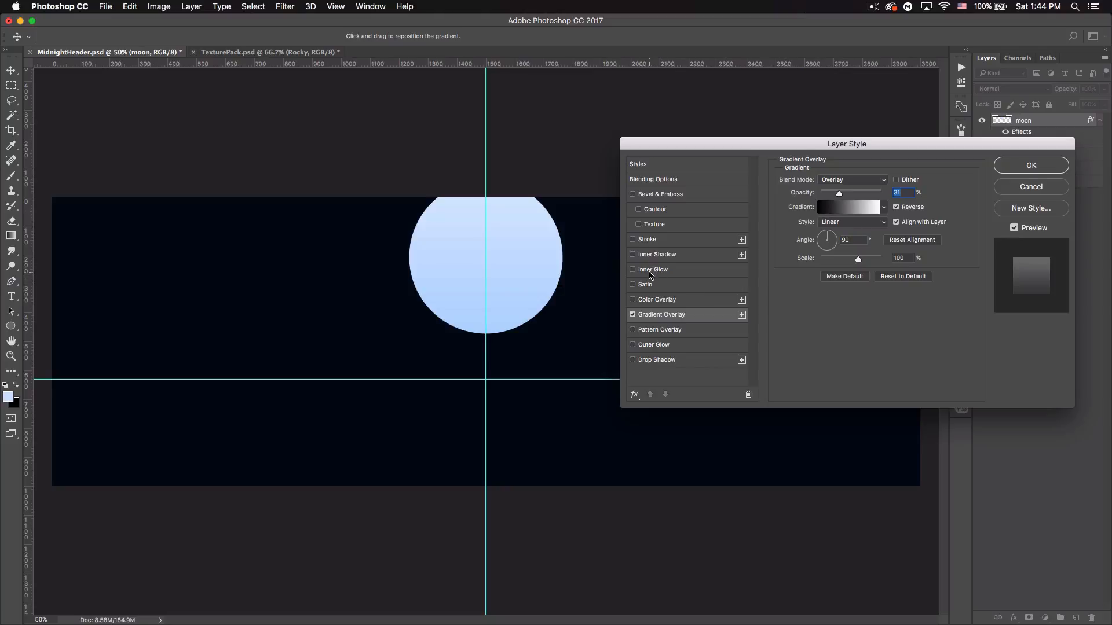
pyautogui.click(652, 270)
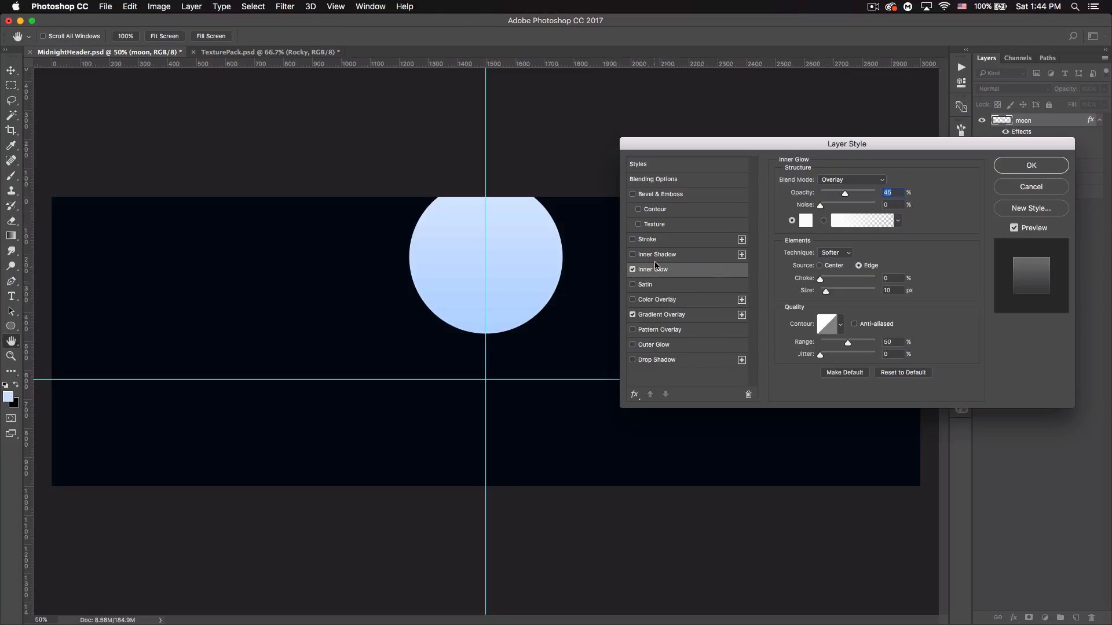
pyautogui.click(805, 221)
pyautogui.click(846, 266)
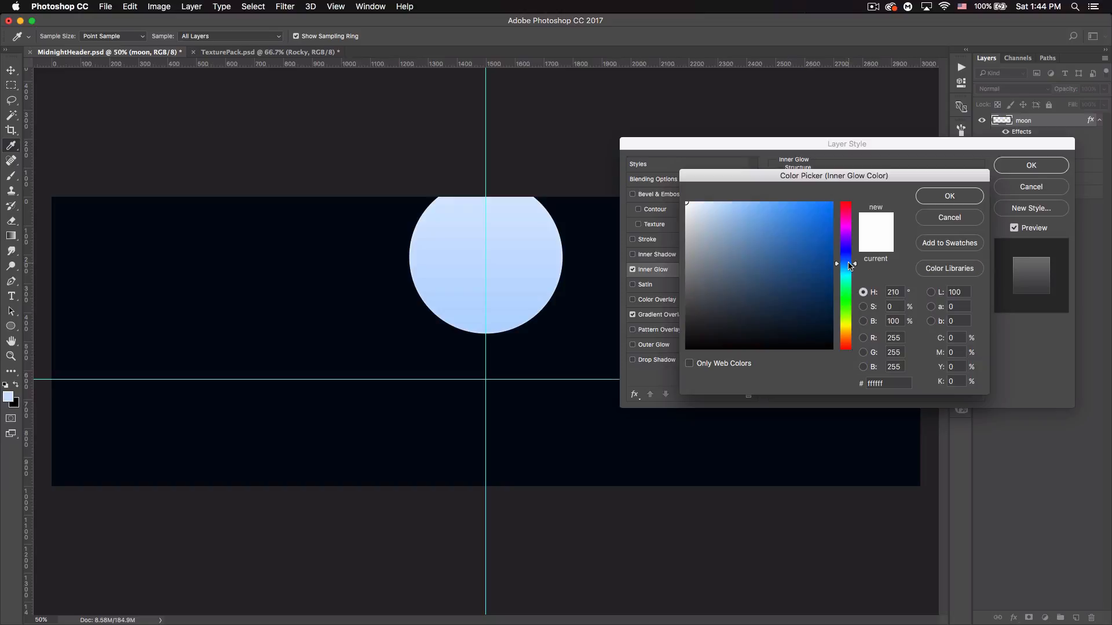
pyautogui.click(760, 201)
pyautogui.moveTo(761, 201); pyautogui.dragTo(765, 200)
pyautogui.click(846, 265)
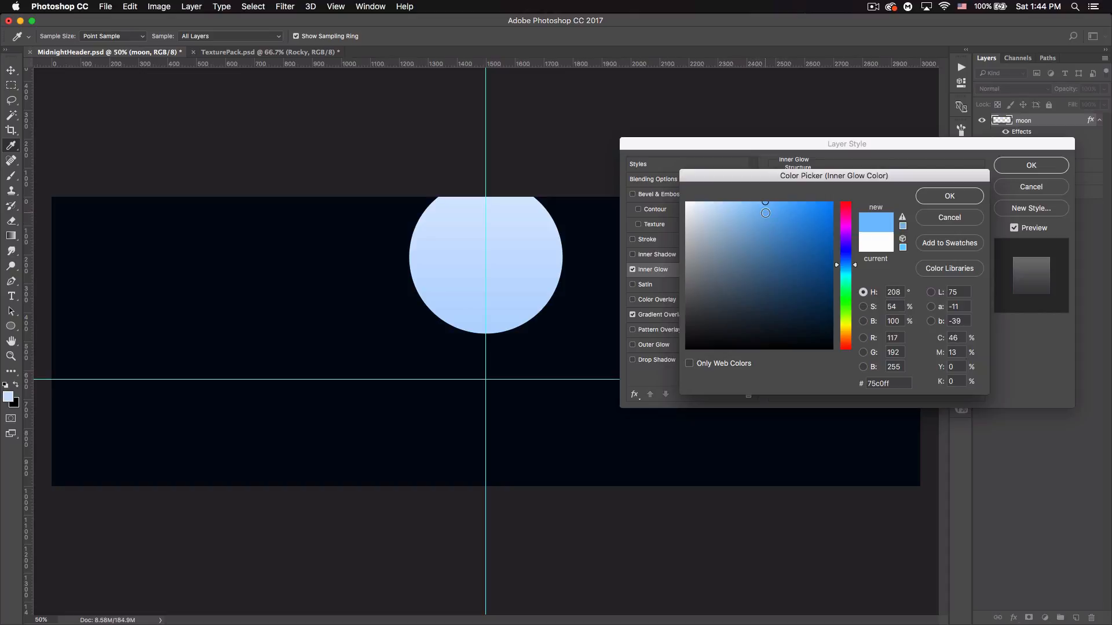
pyautogui.click(949, 197)
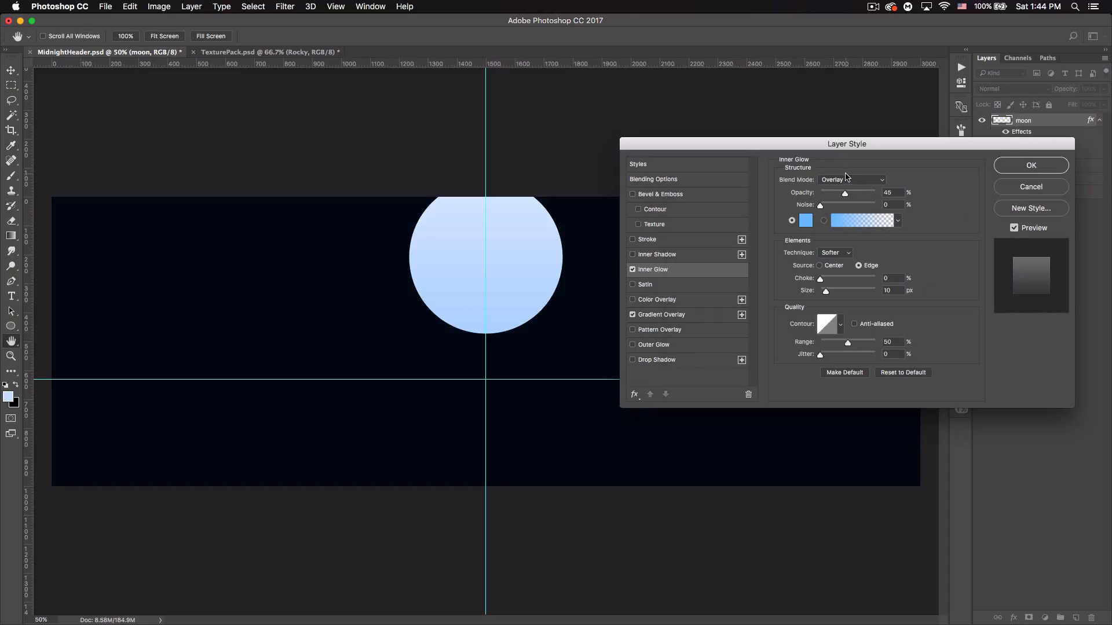
# Step: Set the moon's Inner Glow to Normal blend mode, increase its size and lower its opacity slightly
pyautogui.click(840, 181)
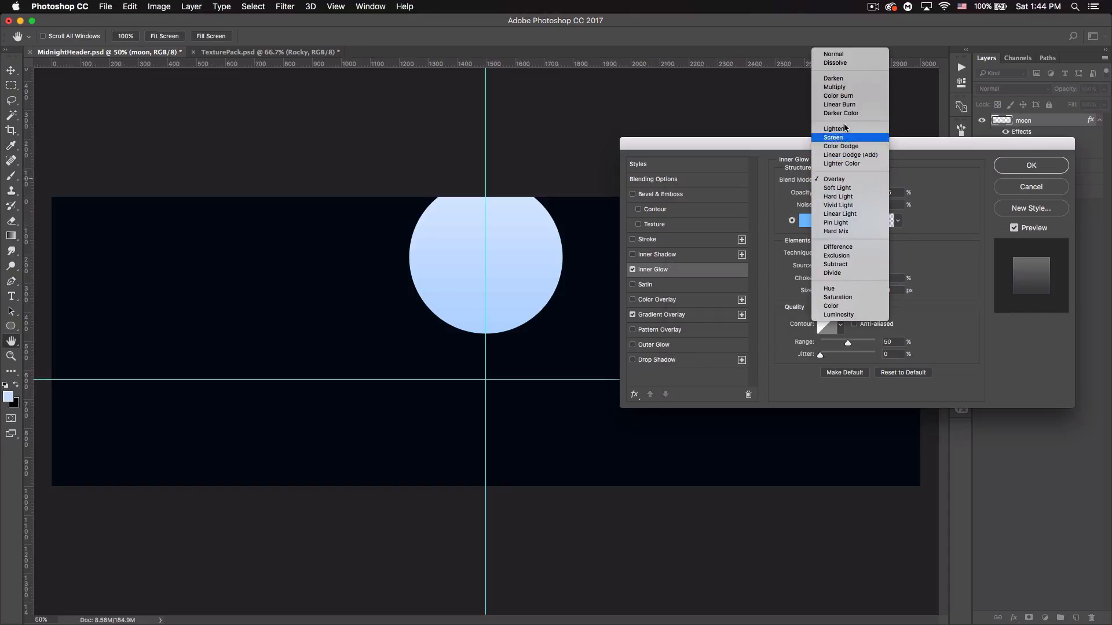
pyautogui.click(846, 55)
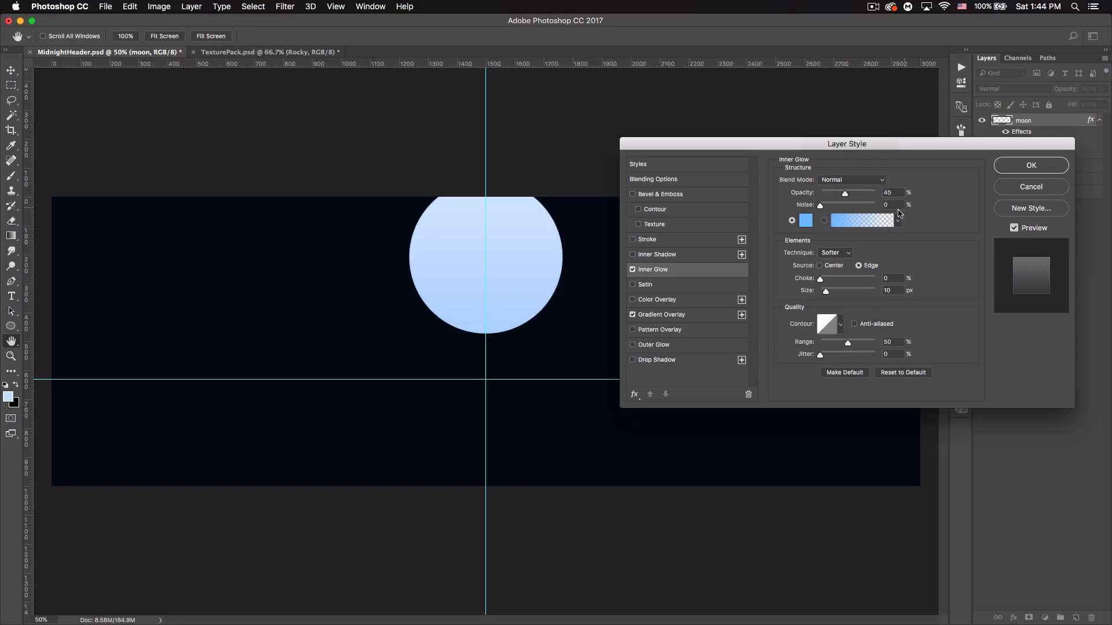
pyautogui.moveTo(825, 293); pyautogui.dragTo(829, 293)
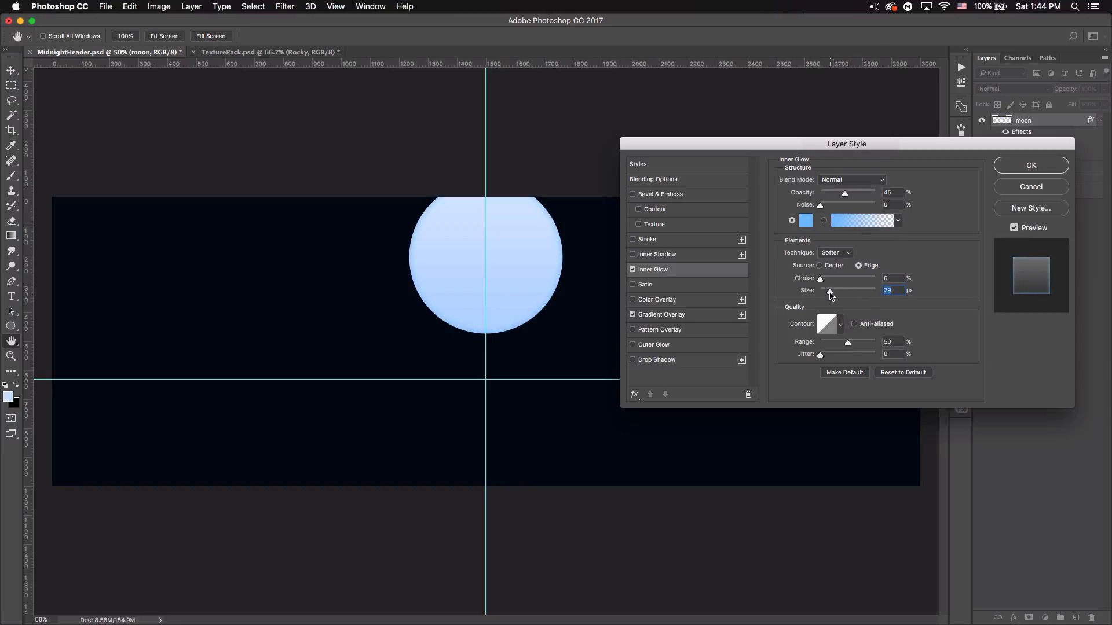
pyautogui.moveTo(831, 296); pyautogui.dragTo(829, 296)
pyautogui.moveTo(846, 198); pyautogui.dragTo(844, 197)
# Step: Add a light blue Outer Glow to the moon in Screen mode with 41% opacity and a size of 27 px, and collapse its effects list
pyautogui.click(647, 348)
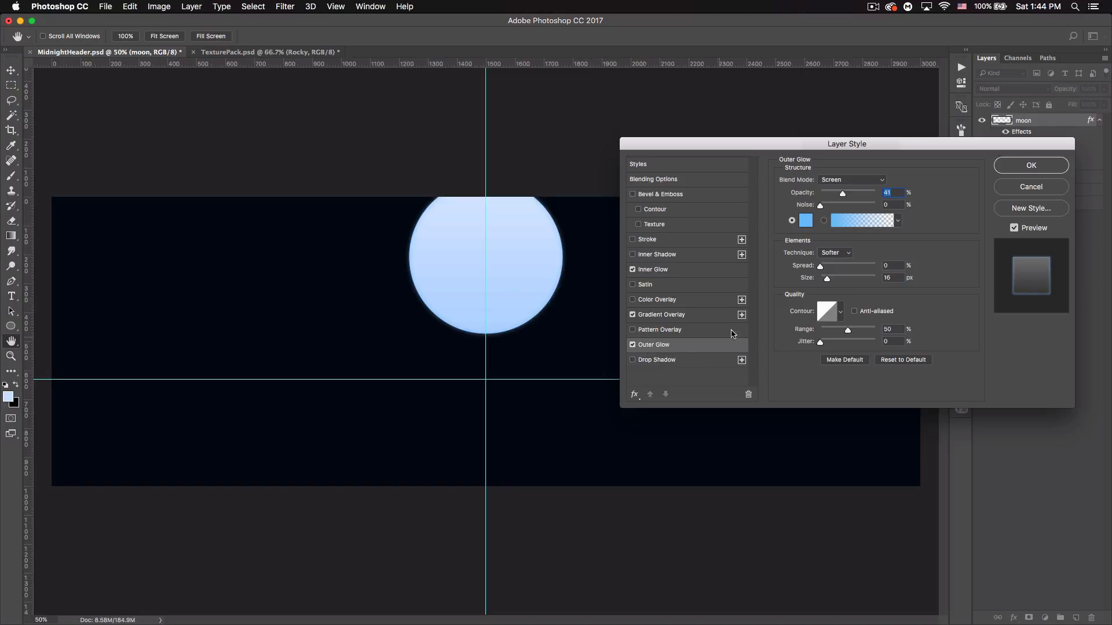
pyautogui.click(806, 221)
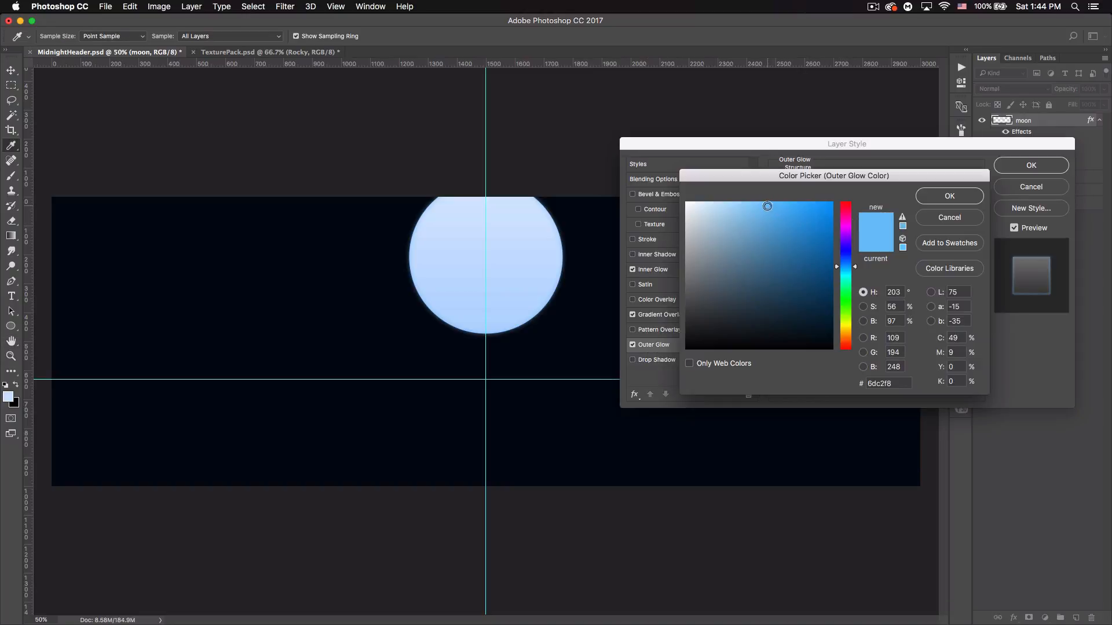
pyautogui.click(767, 206)
pyautogui.click(923, 196)
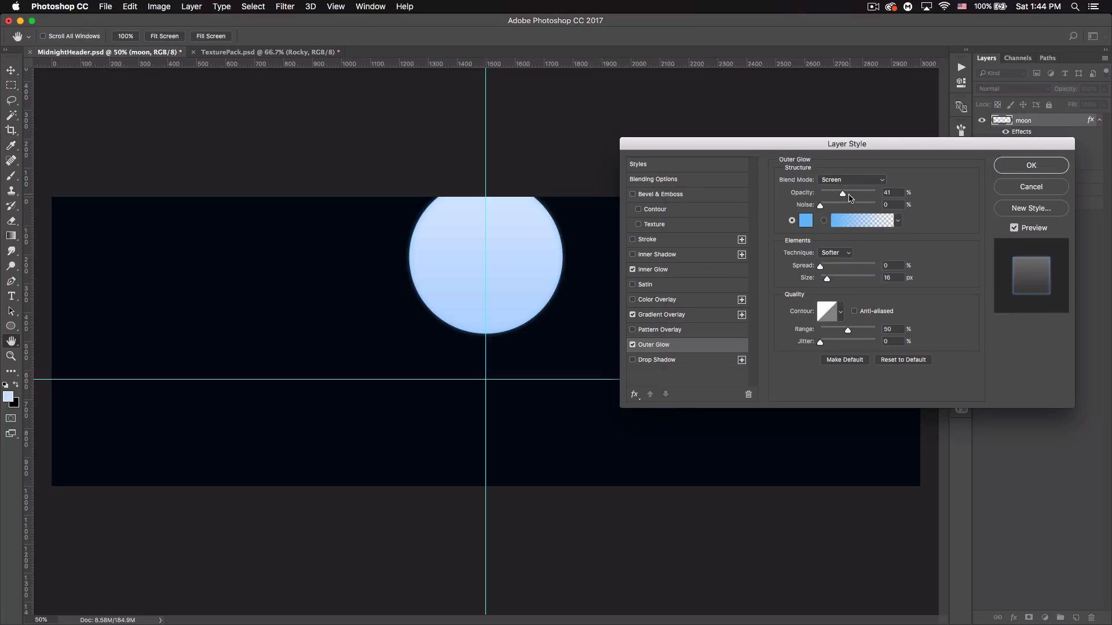
pyautogui.moveTo(829, 284); pyautogui.dragTo(831, 283)
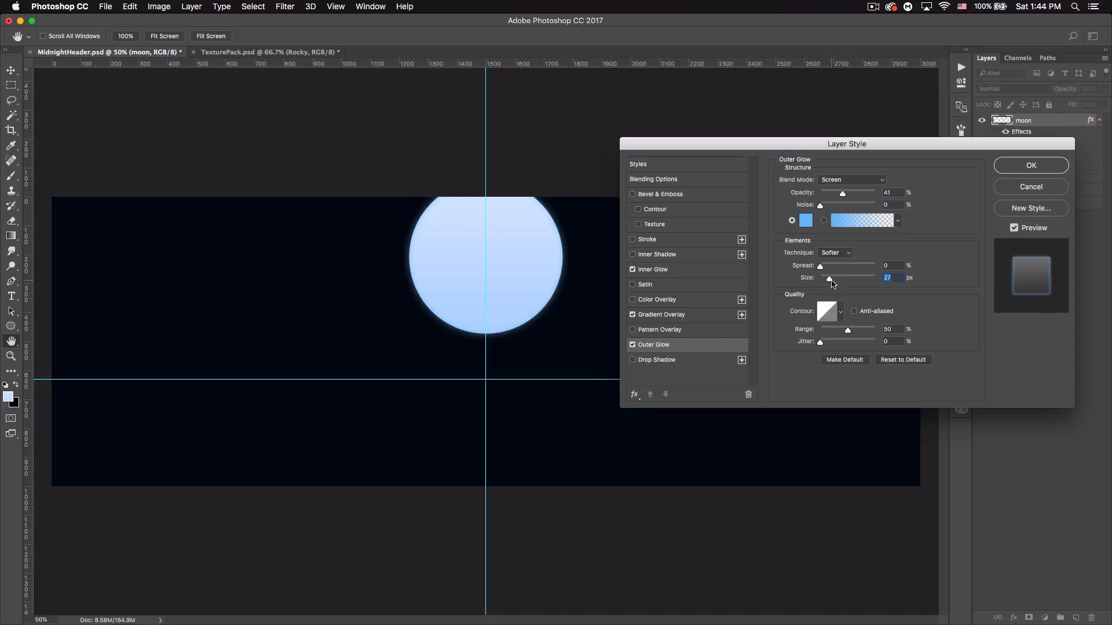
pyautogui.click(1022, 167)
pyautogui.click(1099, 120)
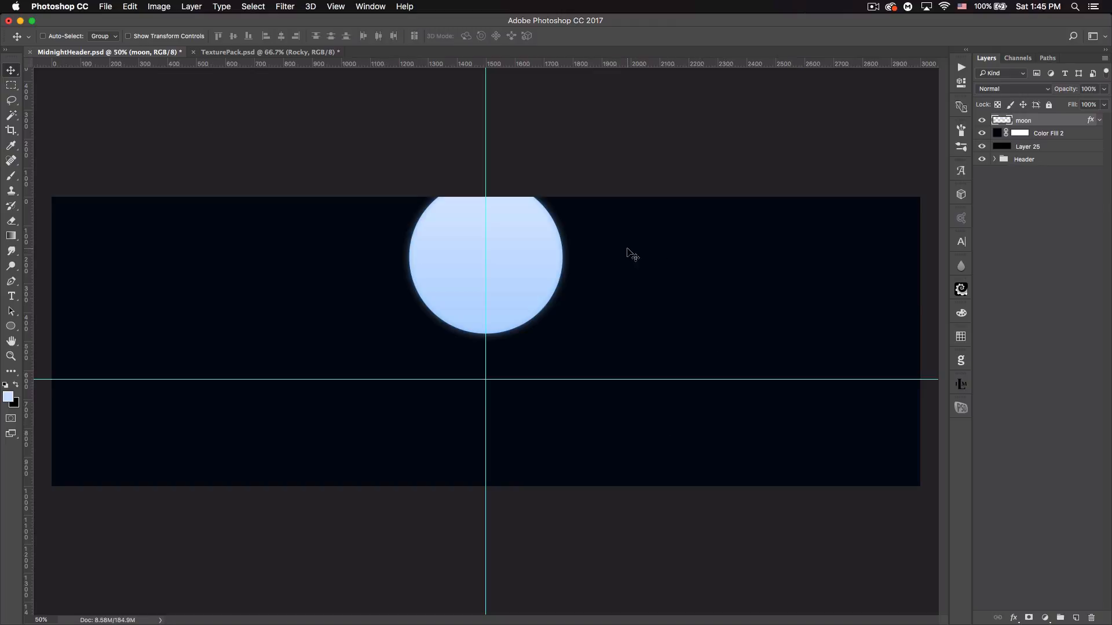
# Step: Duplicate the moon layer and clear the layer style from the copy
pyautogui.press('super')
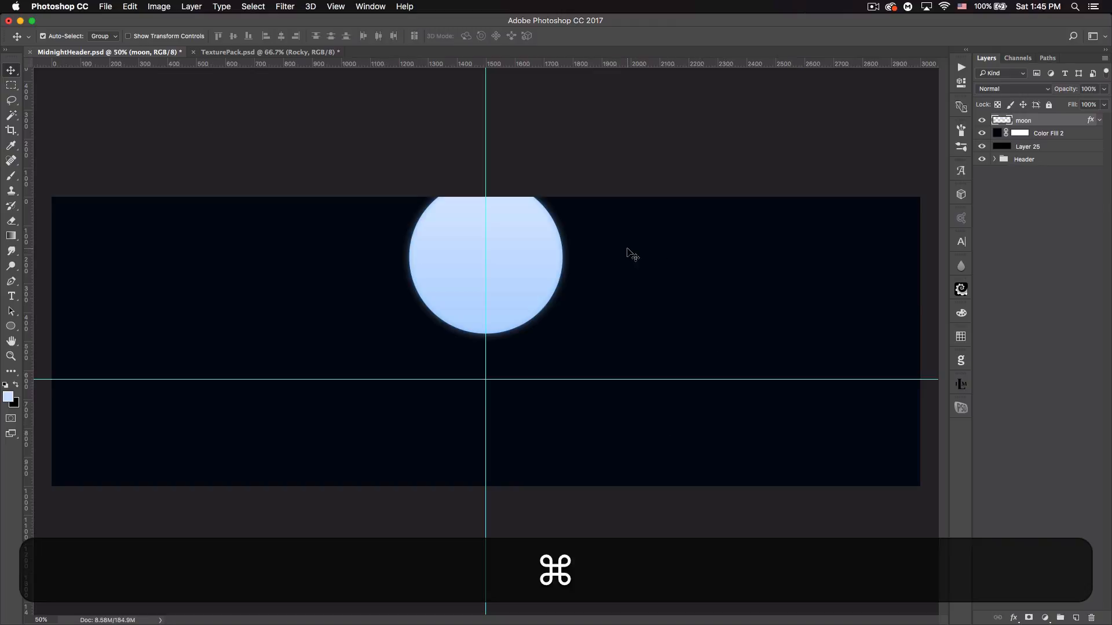
pyautogui.press('super+j')
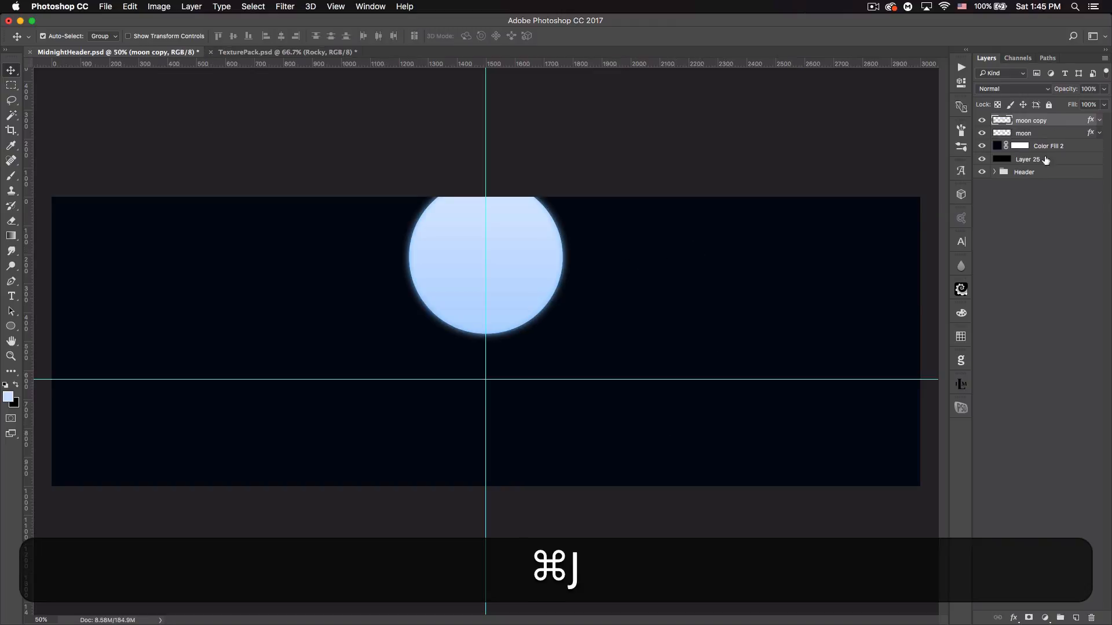
pyautogui.rightClick(1063, 123)
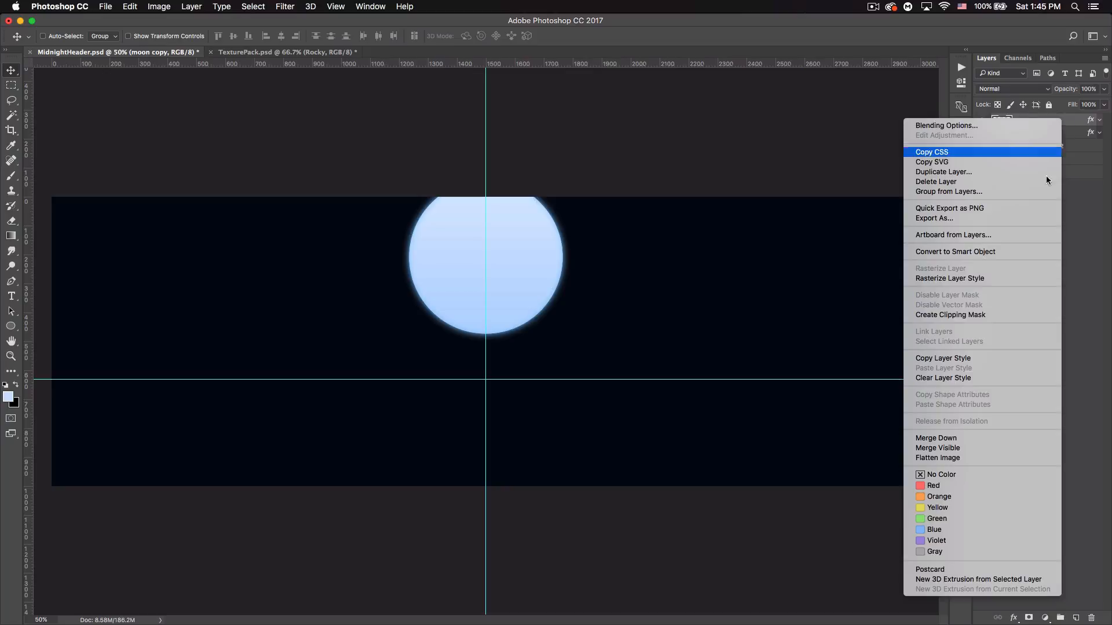
pyautogui.click(971, 378)
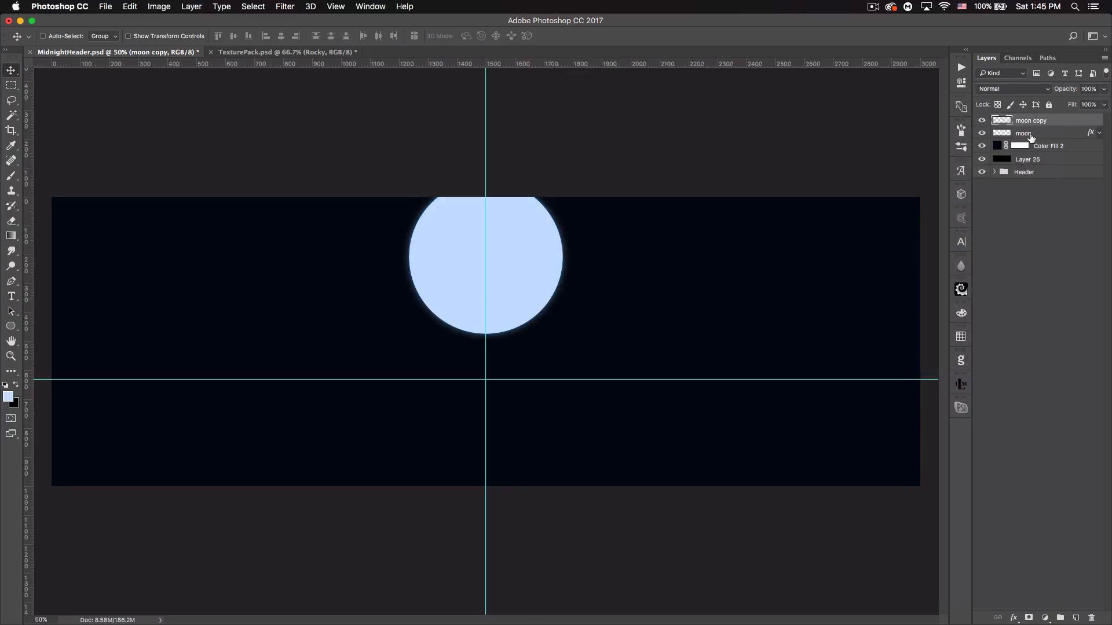
# Step: Duplicate the moon copy that has no layer style
pyautogui.press('super')
pyautogui.press('super+j')
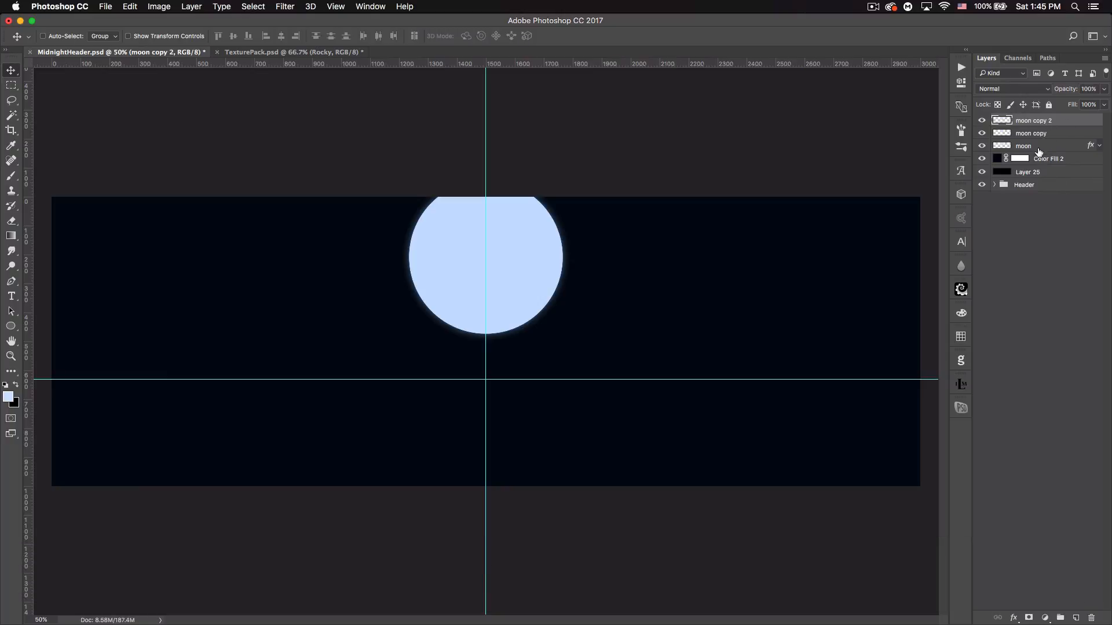
# Step: Group the two moon copies without a layer style and name the group "moon glow"
pyautogui.keyDown('shift'); pyautogui.click(1063, 134); pyautogui.keyUp('shift')
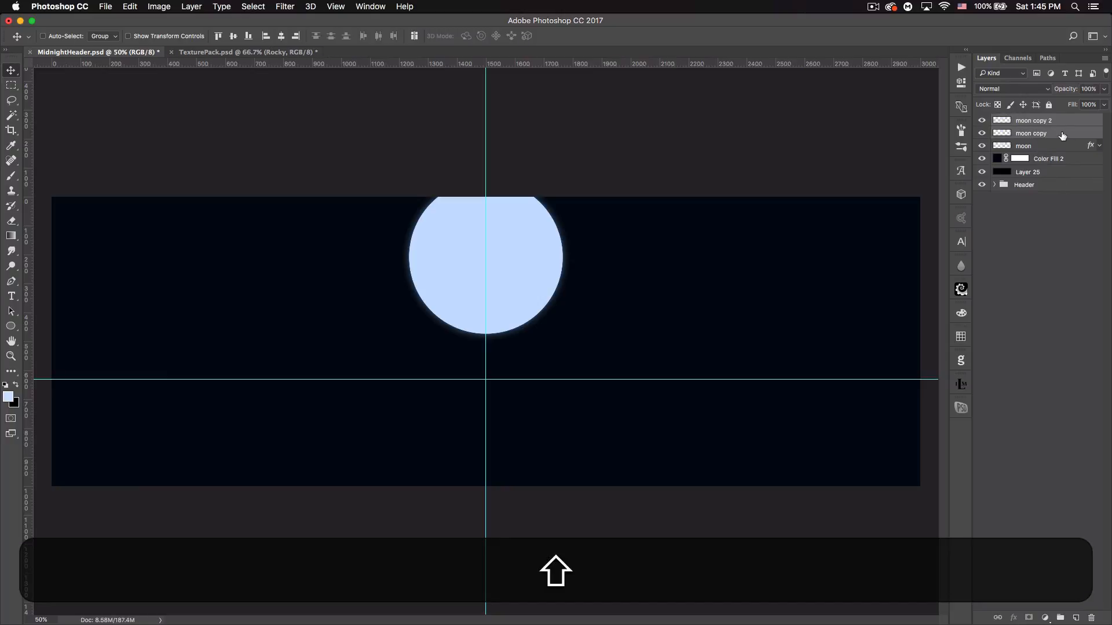
pyautogui.press('super+g')
pyautogui.doubleClick(1025, 120)
pyautogui.write('mo')
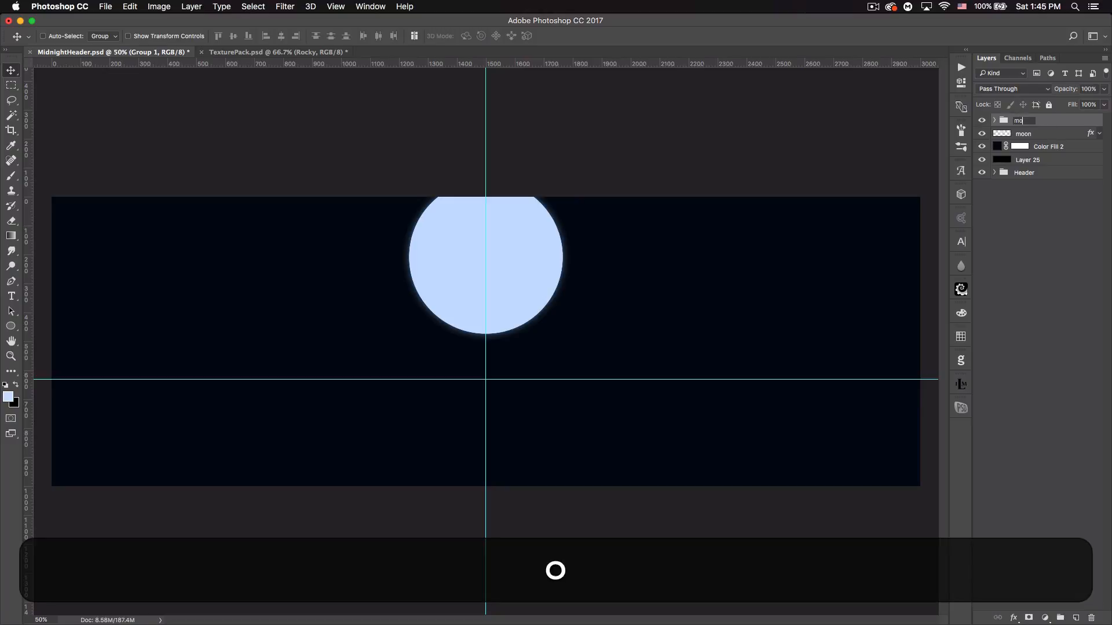
pyautogui.write('on glow')
pyautogui.press('Return')
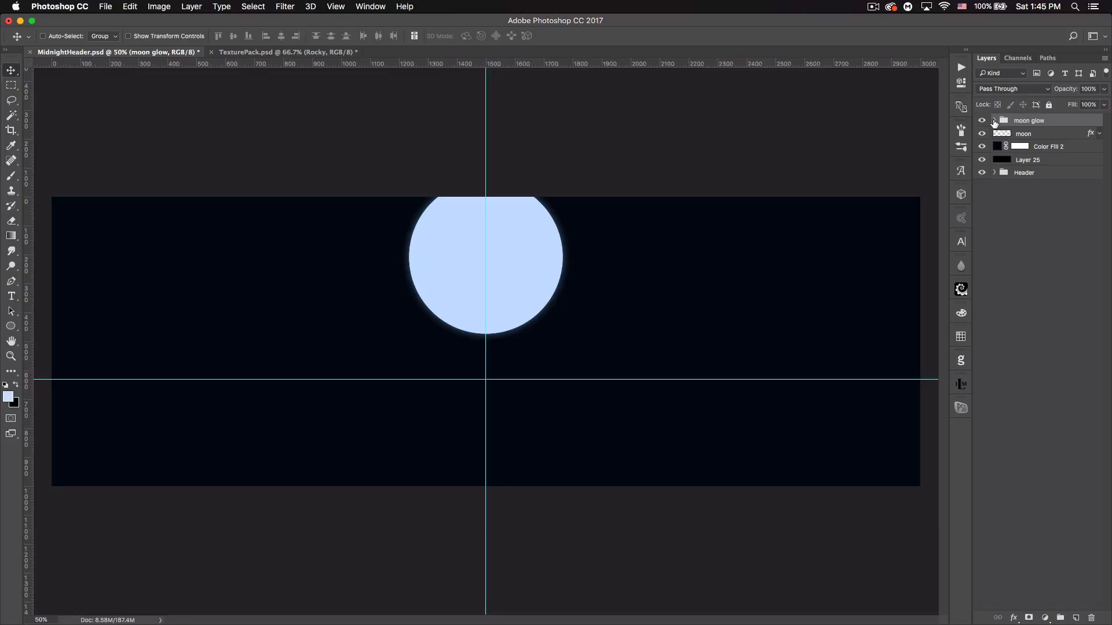
# Step: Apply a Gaussian Blur with a radius of 30.3 pixels to the upper moon copy inside the moon glow group
pyautogui.click(994, 121)
pyautogui.click(1076, 135)
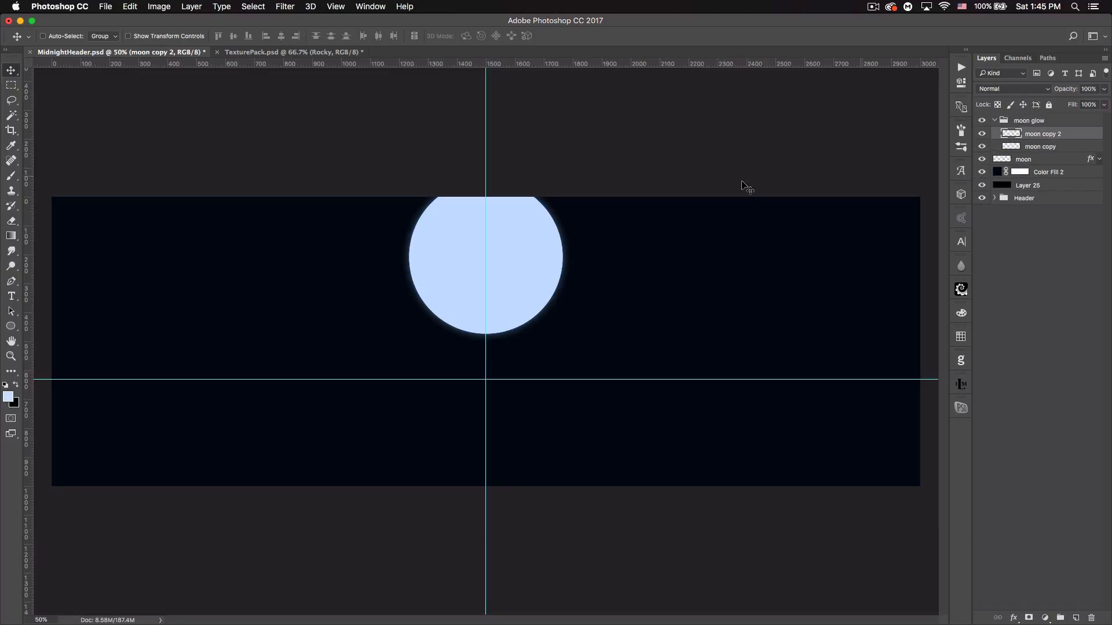
pyautogui.click(290, 9)
pyautogui.moveTo(343, 144)
pyautogui.click(485, 189)
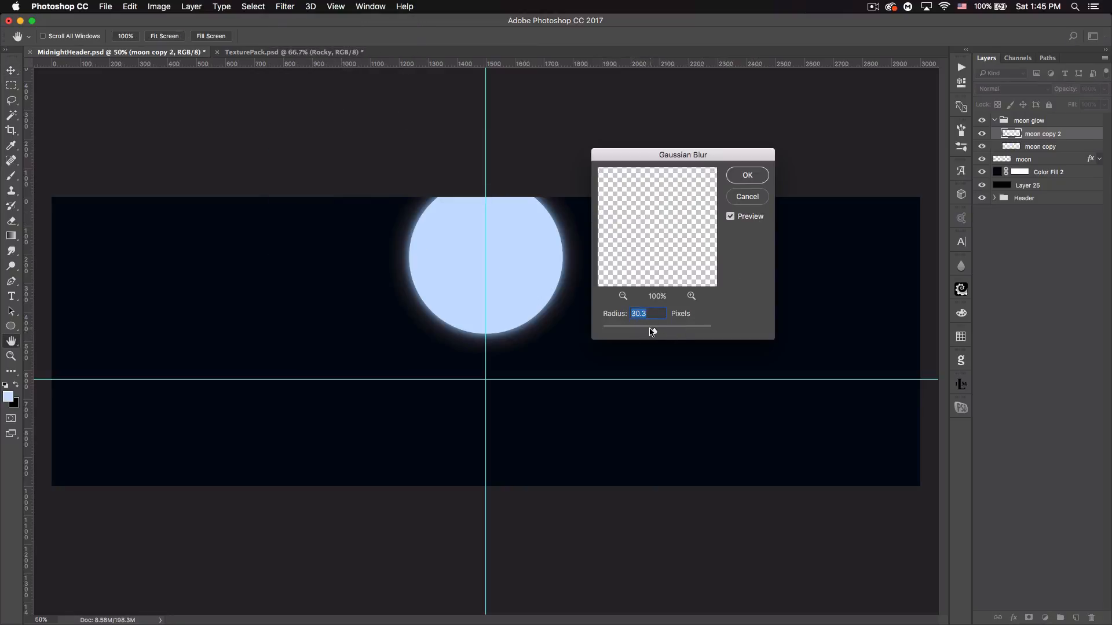
pyautogui.click(746, 177)
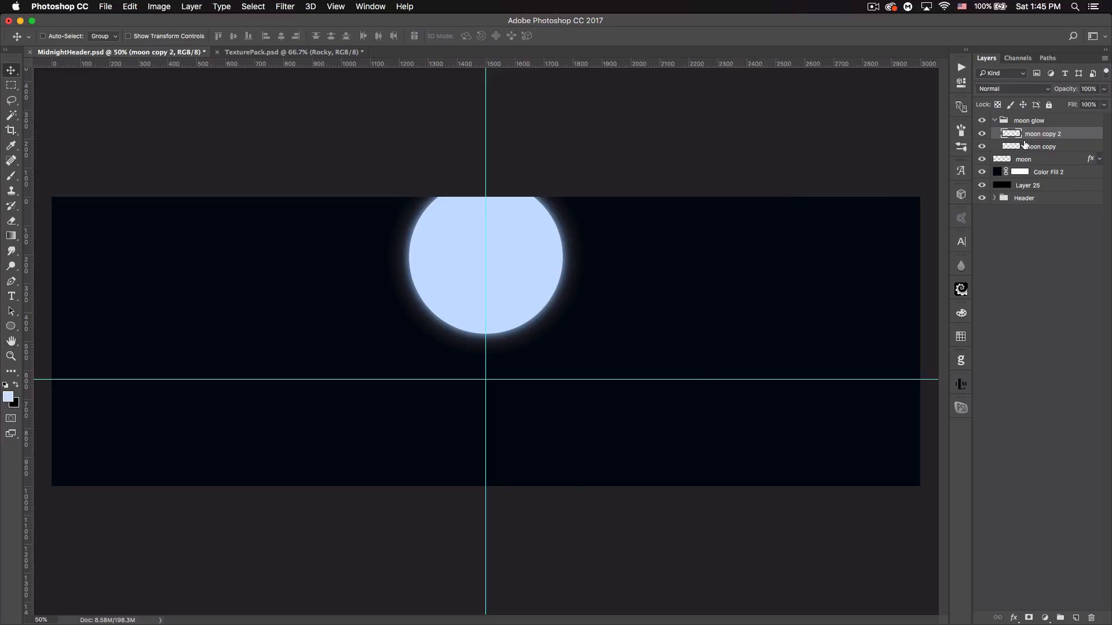
# Step: Collapse the moon glow group and scale it proportionally from its center to about 171%
pyautogui.click(994, 121)
pyautogui.press('super+t')
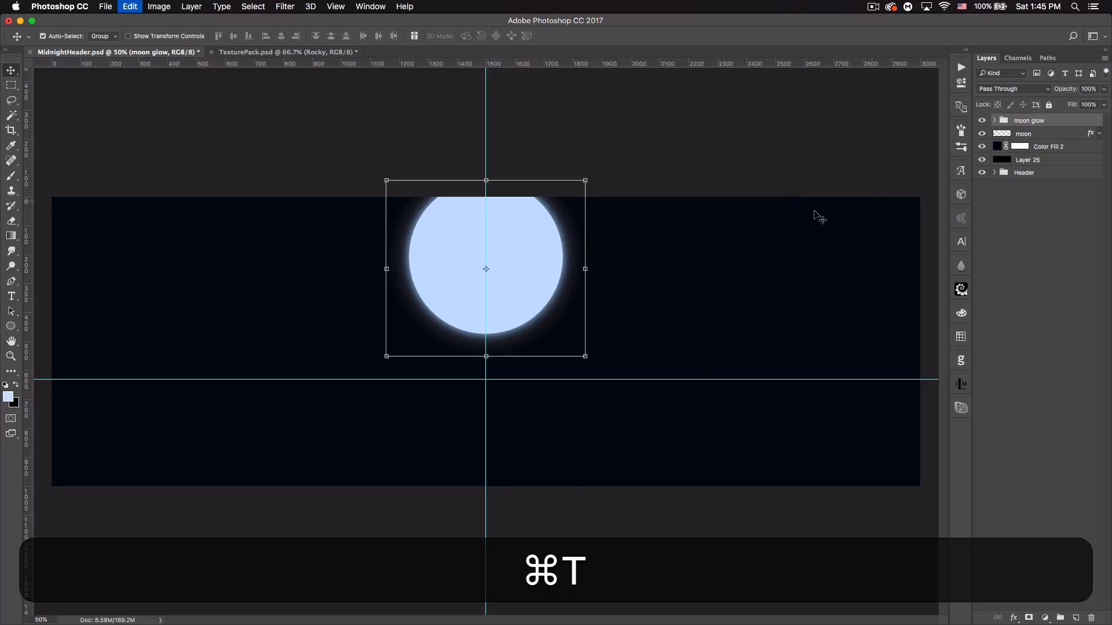
pyautogui.moveTo(590, 188); pyautogui.dragTo(688, 152)
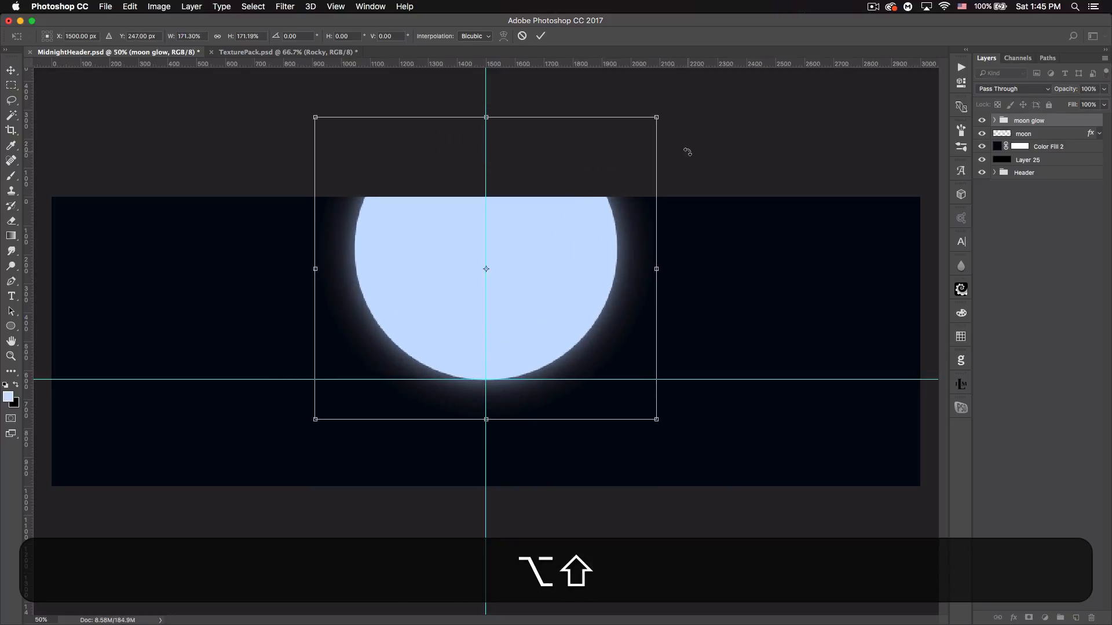
pyautogui.press('Return')
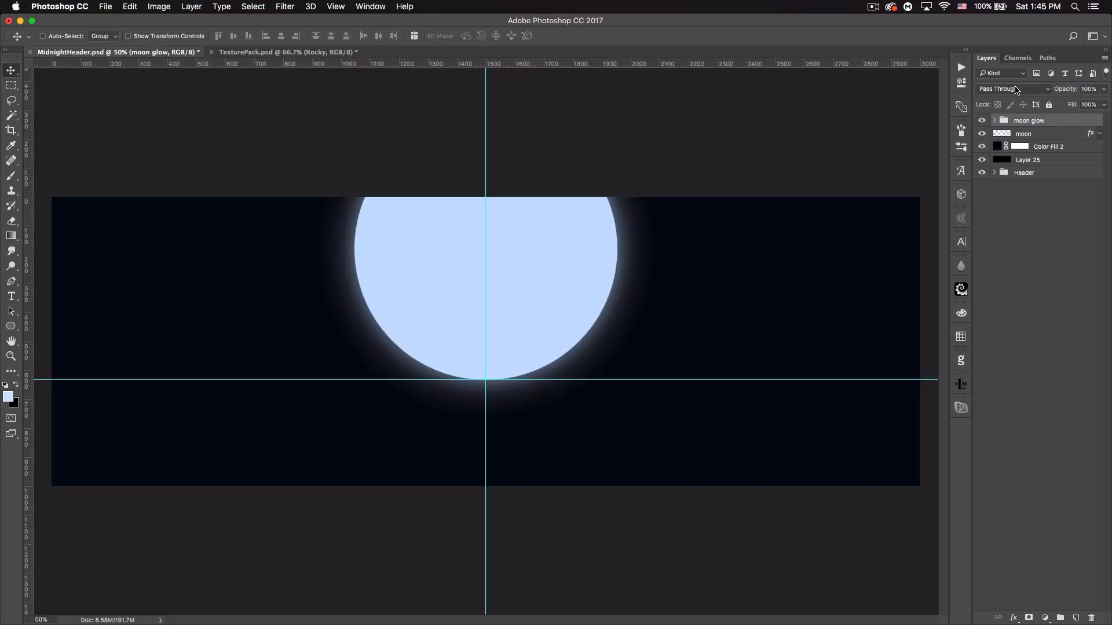
# Step: Set the moon glow group to Overlay blend mode and place it beneath the moon layer
pyautogui.click(1018, 89)
pyautogui.click(1012, 228)
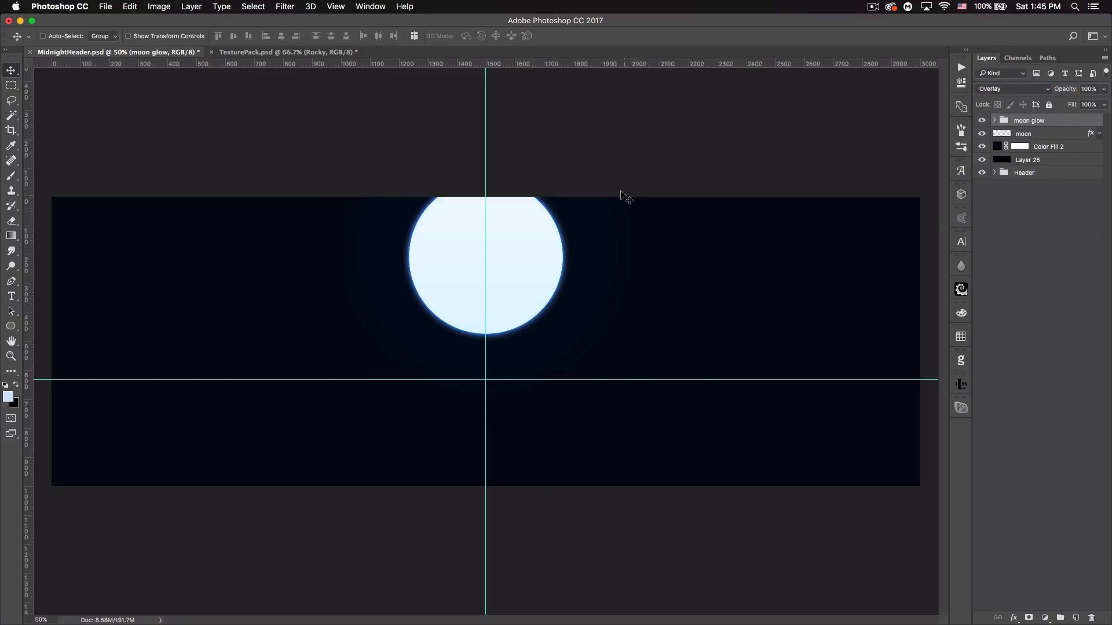
pyautogui.moveTo(1050, 120); pyautogui.dragTo(1050, 142)
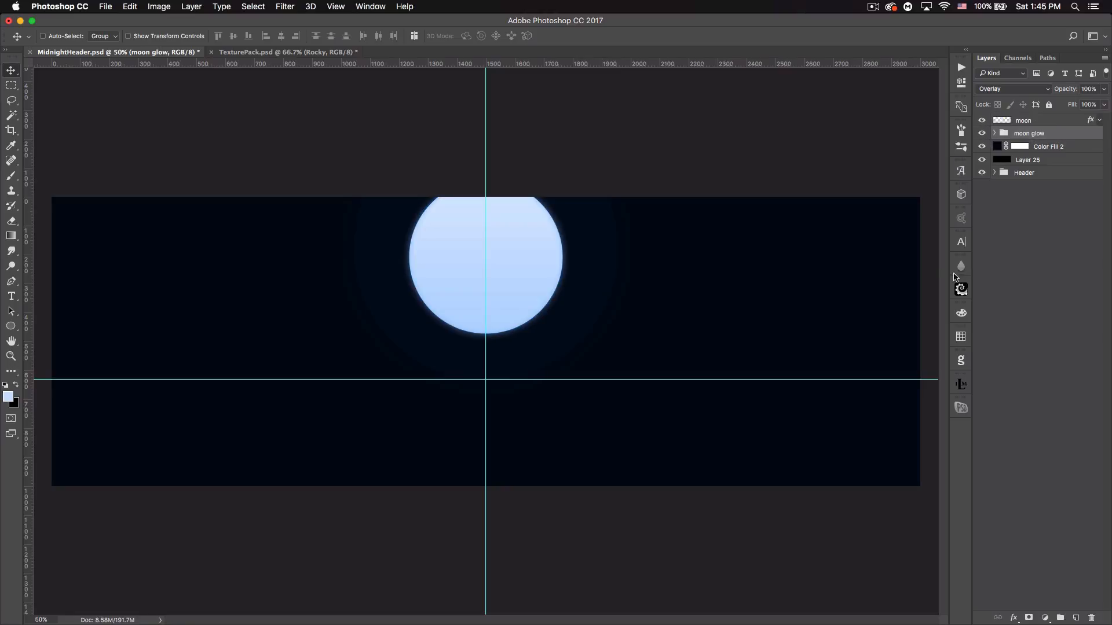
# Step: Duplicate the moon glow group and enlarge the copy from its center into a wider ring reaching the canvas's lower edge
pyautogui.press('super+j')
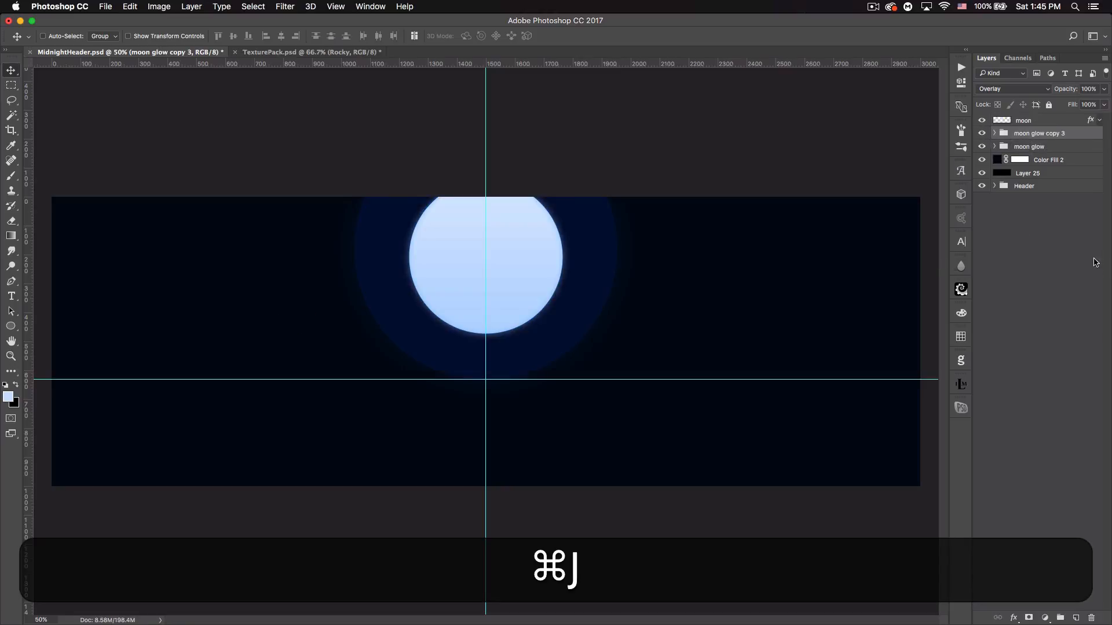
pyautogui.press('super+t')
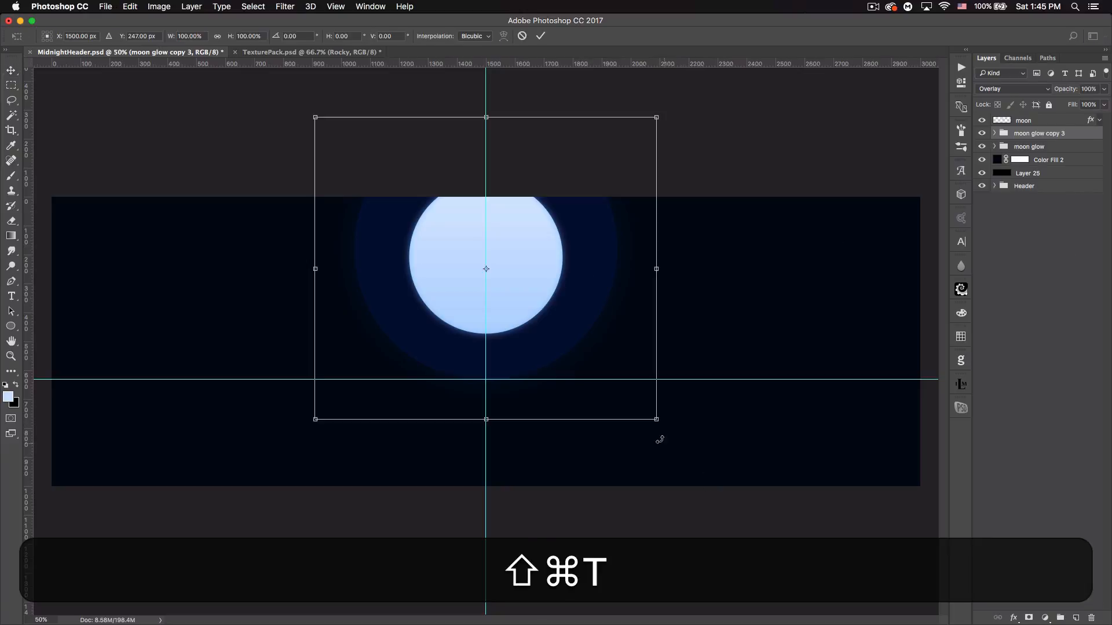
pyautogui.moveTo(657, 421); pyautogui.dragTo(904, 497)
pyautogui.press('Return')
# Step: Duplicate the enlarged glow group and scale the new copy up until it spans nearly the whole canvas width
pyautogui.press('super+j')
pyautogui.press('super+t')
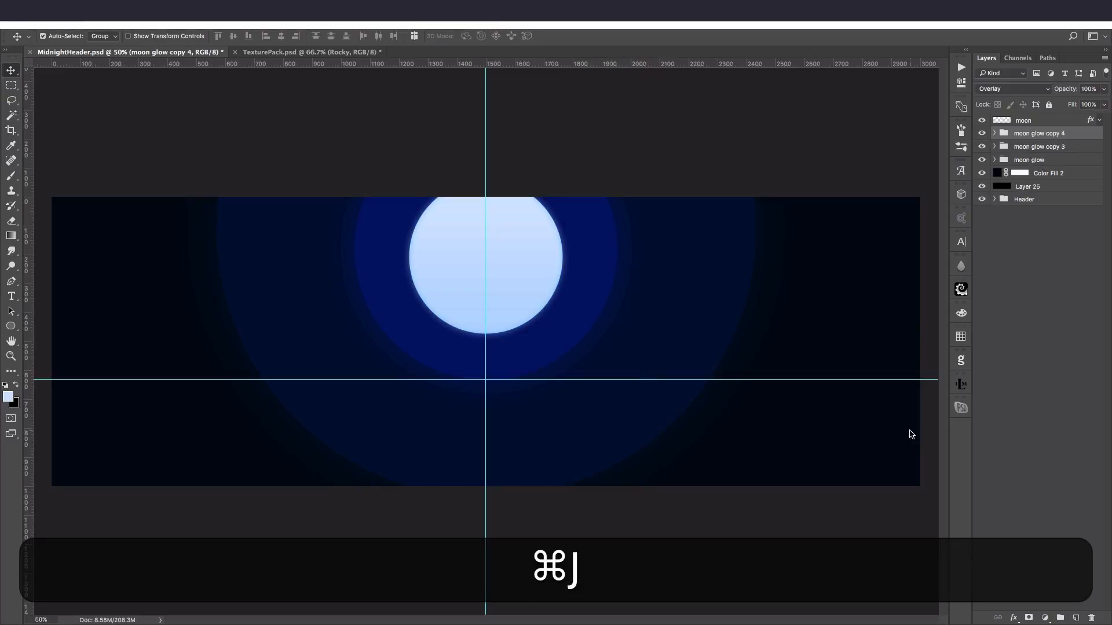
pyautogui.press('Return')
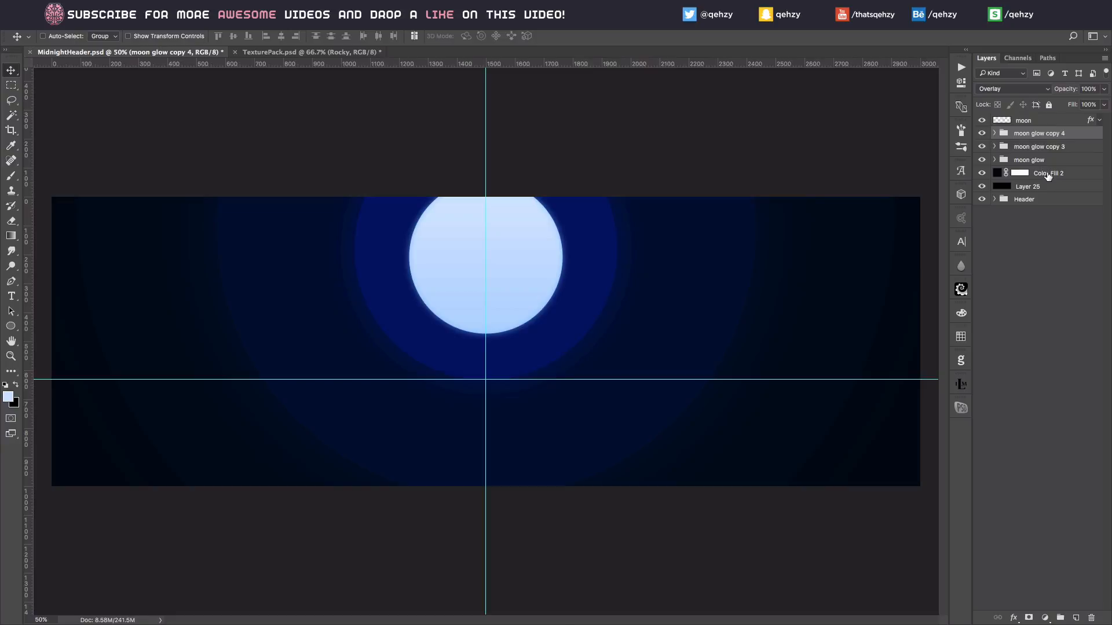
# Step: Lower the opacity of the original moon glow group to slightly under 77%
pyautogui.click(1028, 160)
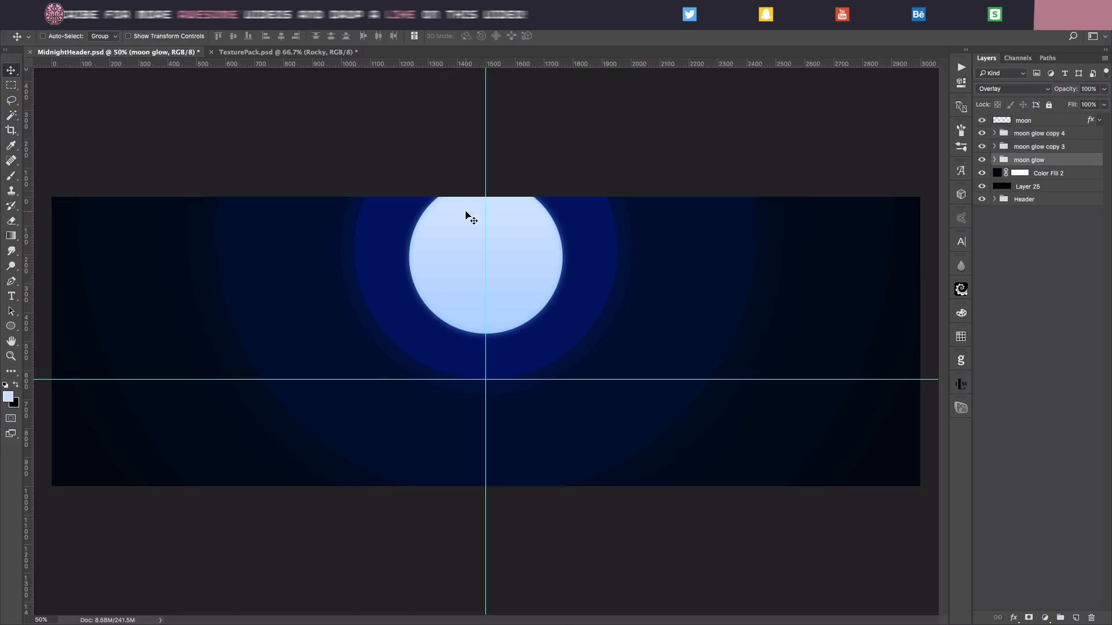
pyautogui.moveTo(1069, 93); pyautogui.dragTo(1055, 94)
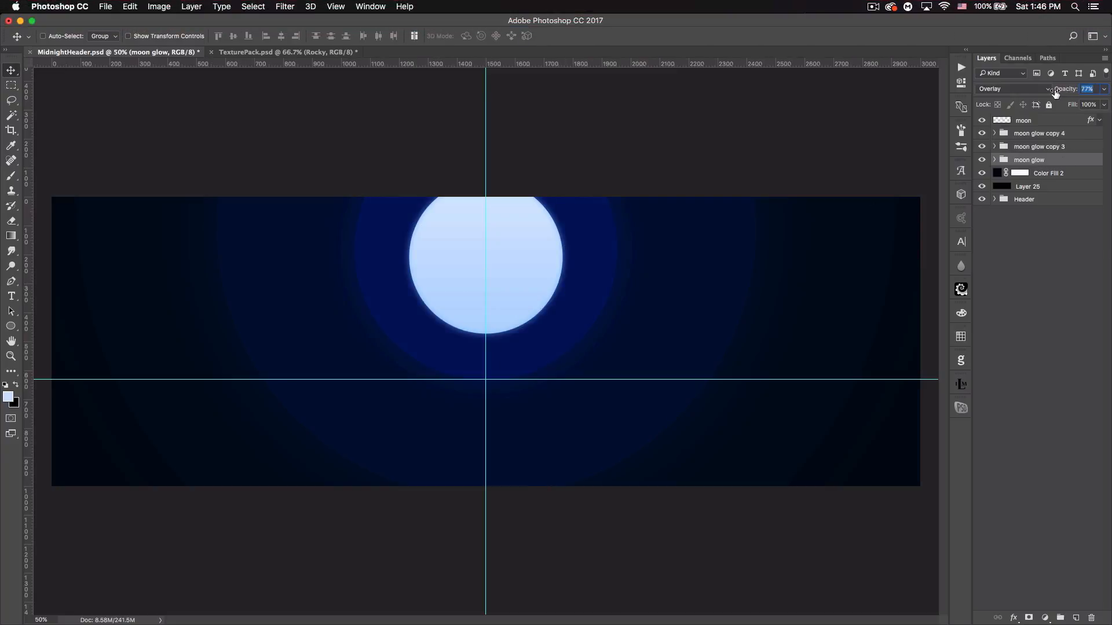
pyautogui.moveTo(1055, 93); pyautogui.dragTo(1053, 94)
# Step: Draw a black circle about 272 px in diameter on a new layer above the moon
pyautogui.click(1042, 122)
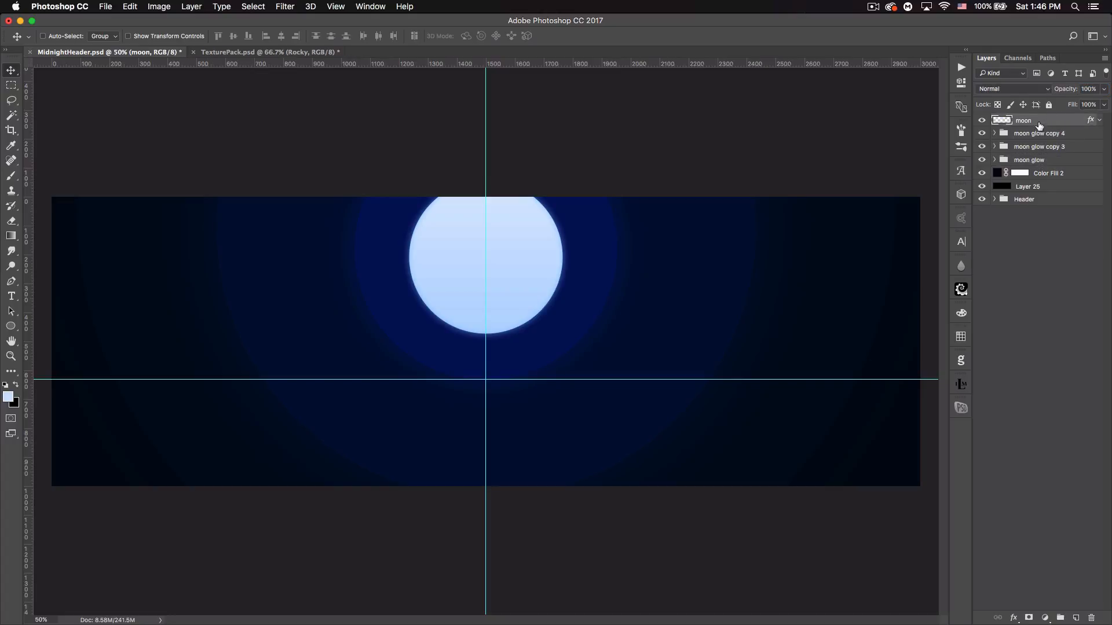
pyautogui.click(1076, 617)
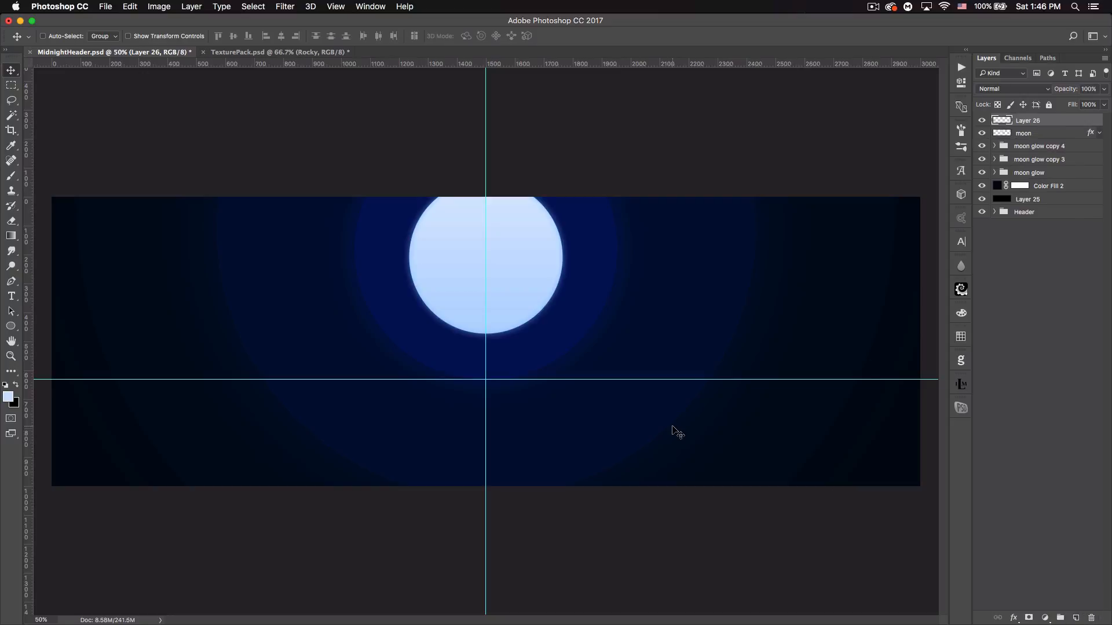
pyautogui.click(11, 329)
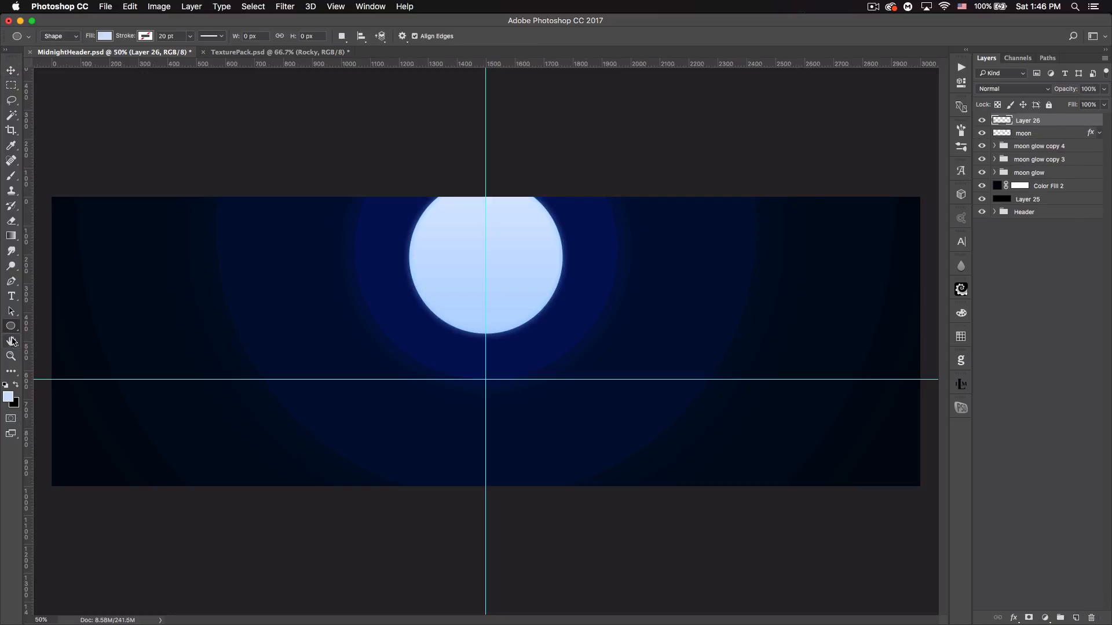
pyautogui.click(16, 386)
pyautogui.moveTo(486, 250); pyautogui.dragTo(525, 291)
pyautogui.click(18, 72)
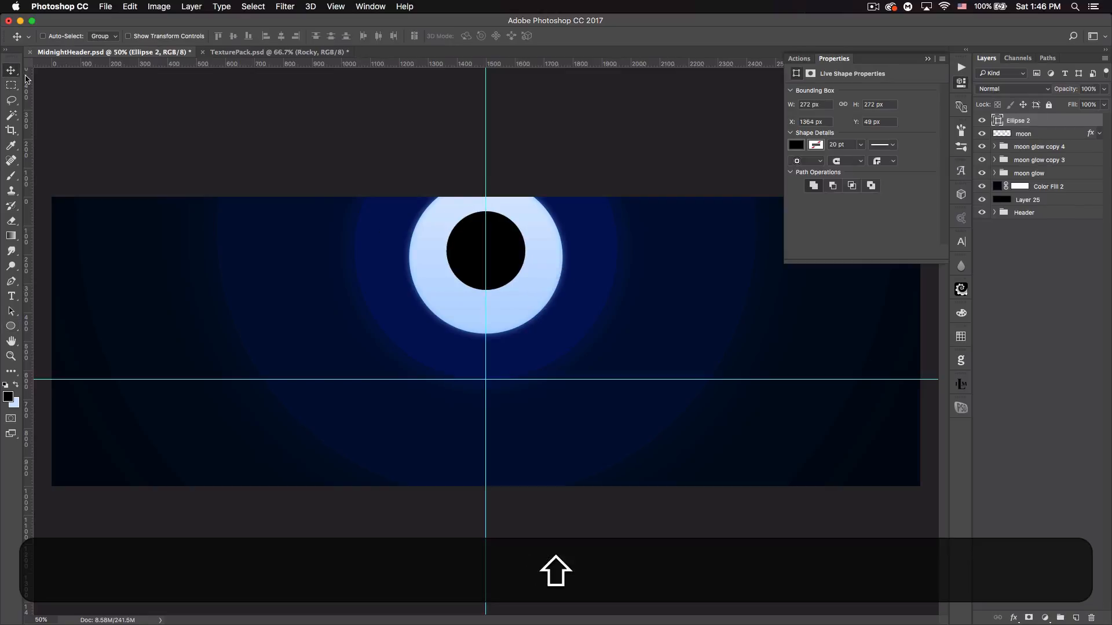
# Step: Move the black circle toward the moon's lower left and set its blend mode to Overlay as a crater
pyautogui.click(927, 59)
pyautogui.moveTo(516, 251); pyautogui.dragTo(503, 280)
pyautogui.click(1044, 90)
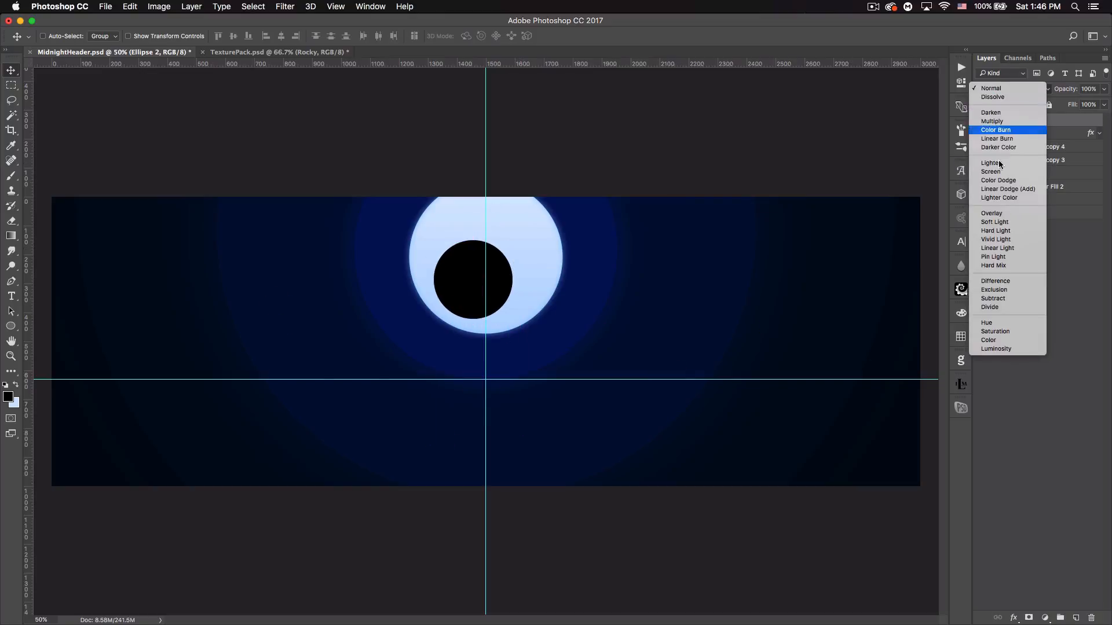
pyautogui.click(1042, 215)
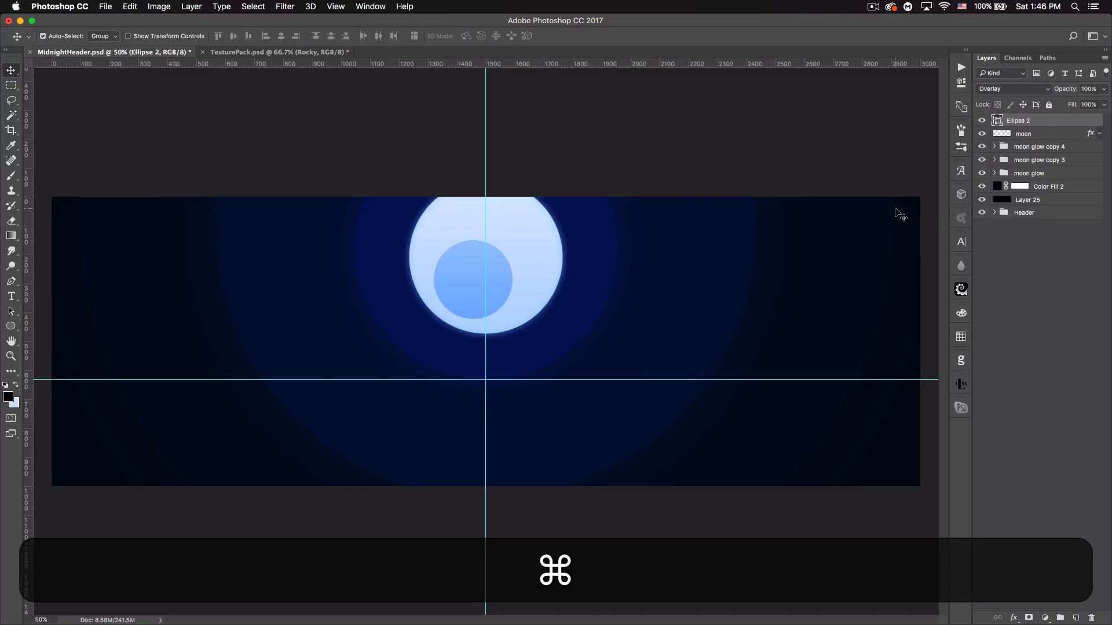
# Step: Duplicate the large crater, scale the copy to about 37% and place it near the moon's right edge
pyautogui.press('super+j')
pyautogui.press('super+t')
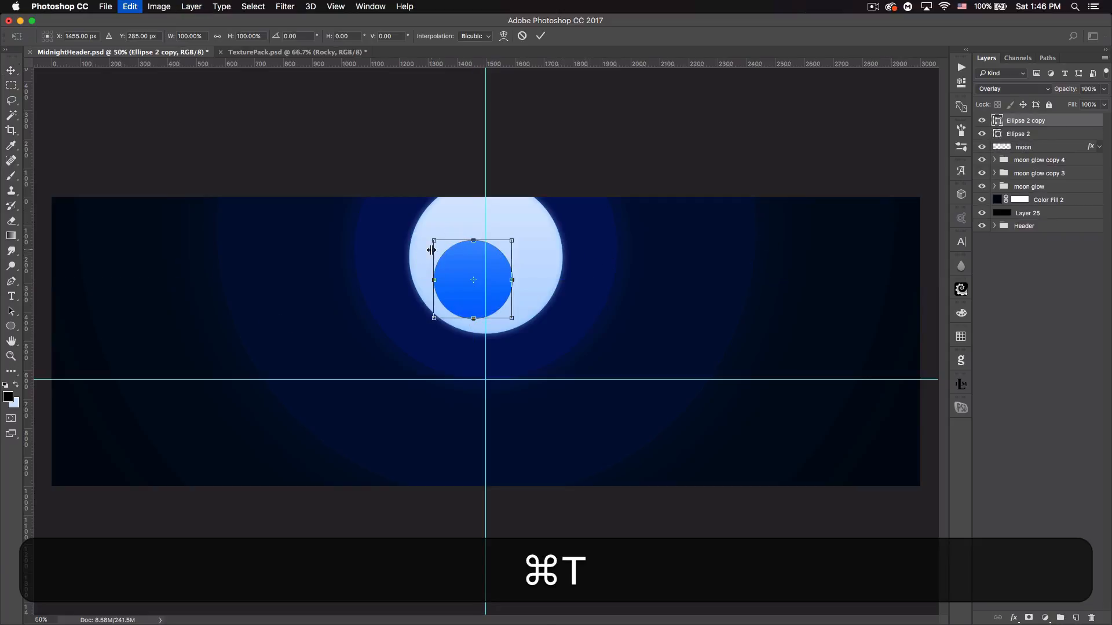
pyautogui.moveTo(433, 240); pyautogui.dragTo(548, 257)
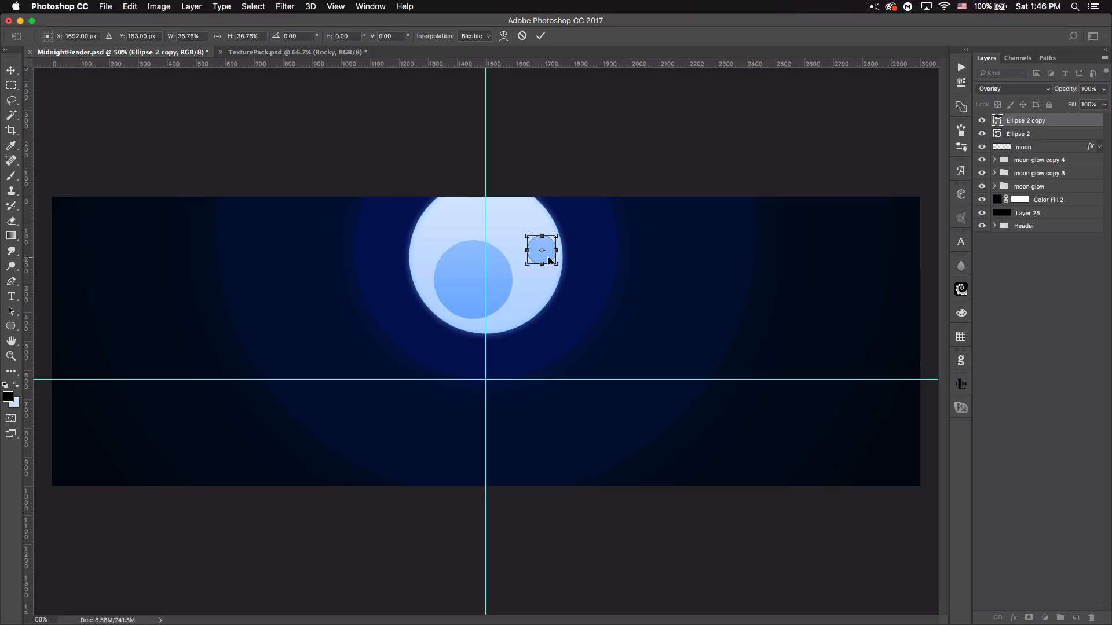
pyautogui.press('Return')
# Step: Duplicate the small crater and place the copy at the moon's upper left
pyautogui.press('super+Return')
pyautogui.press('super+j')
pyautogui.moveTo(548, 260); pyautogui.dragTo(463, 217)
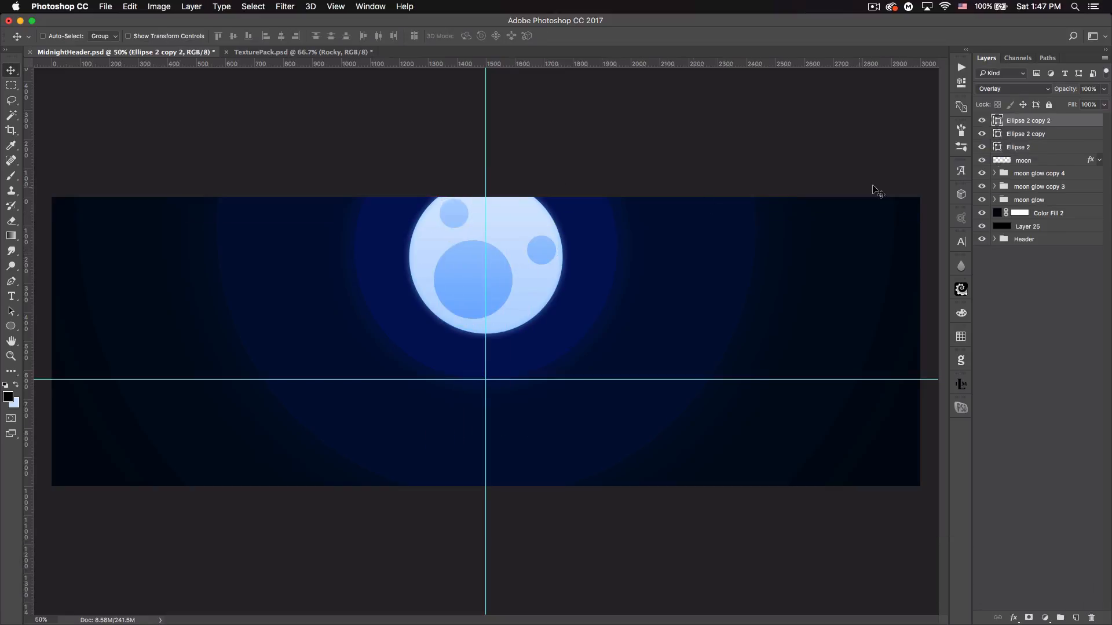
# Step: Duplicate the large crater and shrink the copy slightly about its center to form an inner circle with a rim
pyautogui.click(1052, 149)
pyautogui.press('super+j')
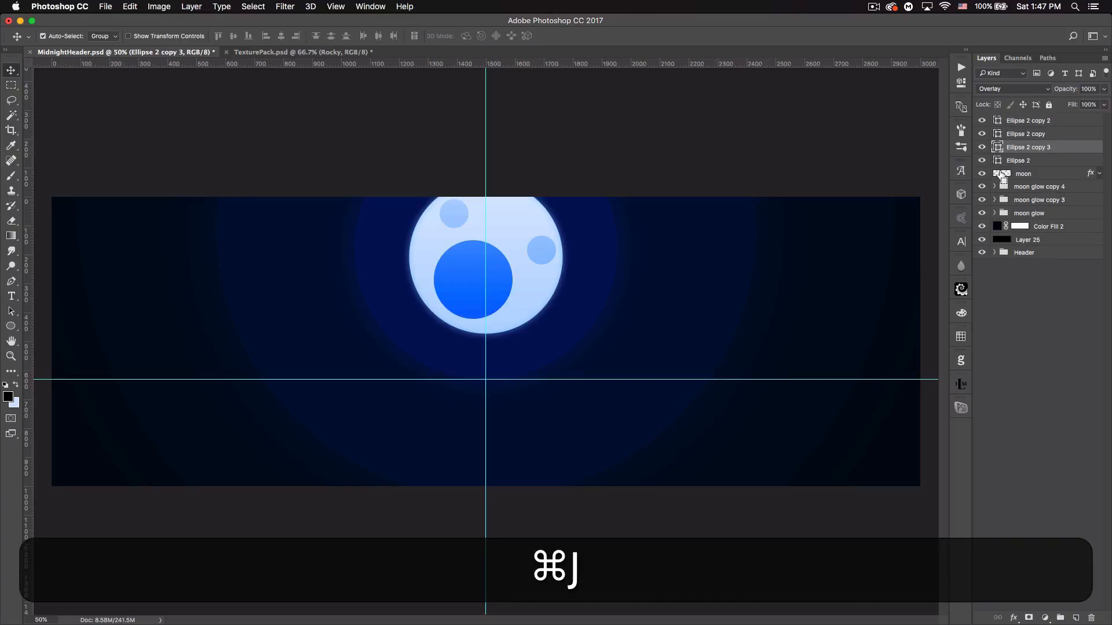
pyautogui.press('super+t')
pyautogui.moveTo(513, 241); pyautogui.dragTo(508, 244)
pyautogui.press('Return')
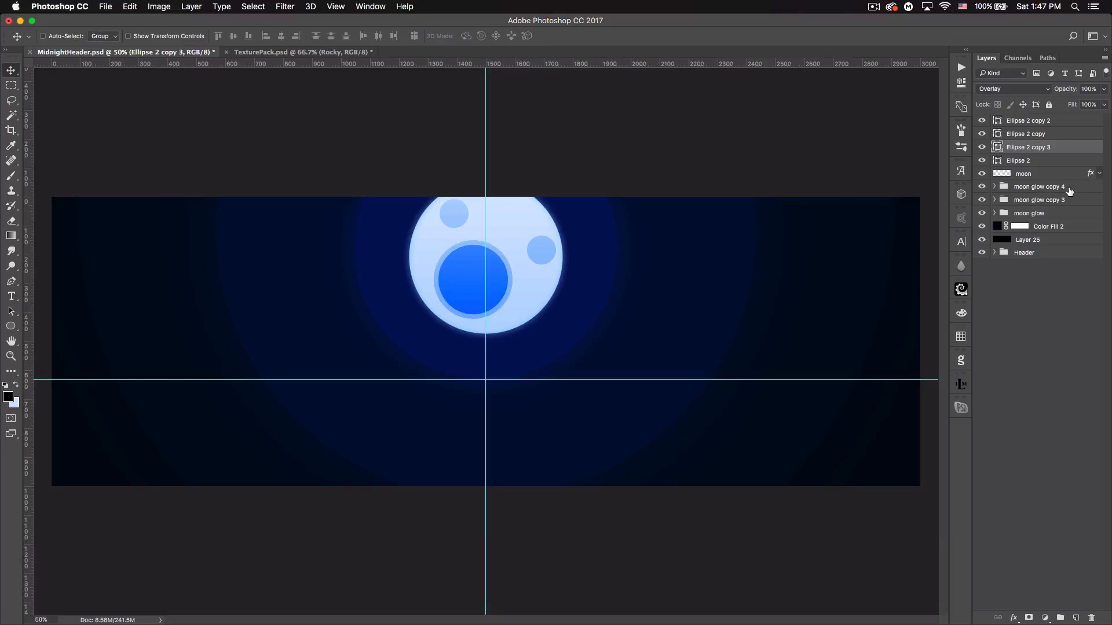
# Step: Add a smaller inner circle to the upper-left crater and place a copy of it near the moon's upper right
pyautogui.click(1078, 123)
pyautogui.press('super+j')
pyautogui.press('super+t')
pyautogui.hotkey('shift', 'Return')
pyautogui.moveTo(469, 228); pyautogui.dragTo(523, 213)
pyautogui.press('super+j')
pyautogui.click(1075, 137)
pyautogui.click(1064, 146)
pyautogui.click(997, 135)
pyautogui.moveTo(642, 230); pyautogui.dragTo(641, 235)
pyautogui.press('super+z')
# Step: Duplicate a small crater, shrink the copy and place it between the two craters on the moon's right side
pyautogui.press('super+j')
pyautogui.moveTo(463, 219); pyautogui.dragTo(528, 230)
pyautogui.press('super+t')
pyautogui.press('Return')
# Step: Duplicate the large crater and position a reduced copy overlapping the moon's left edge
pyautogui.click(1059, 200)
pyautogui.press('super+j')
pyautogui.moveTo(497, 281); pyautogui.dragTo(510, 229)
# Step: Duplicate the left-edge crater, scale the copy to about 32% near the moon's upper center, and hide the guides
pyautogui.press('super+j')
pyautogui.press('super+t')
pyautogui.moveTo(509, 198); pyautogui.dragTo(496, 214)
pyautogui.press('Return')
pyautogui.press('super+t')
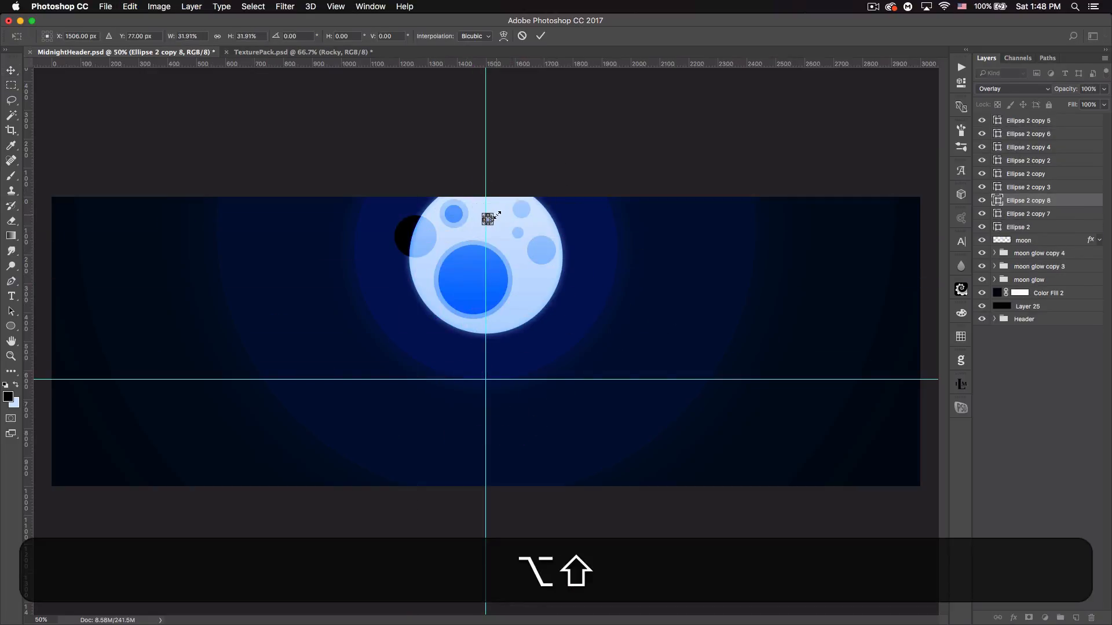
pyautogui.press('Return')
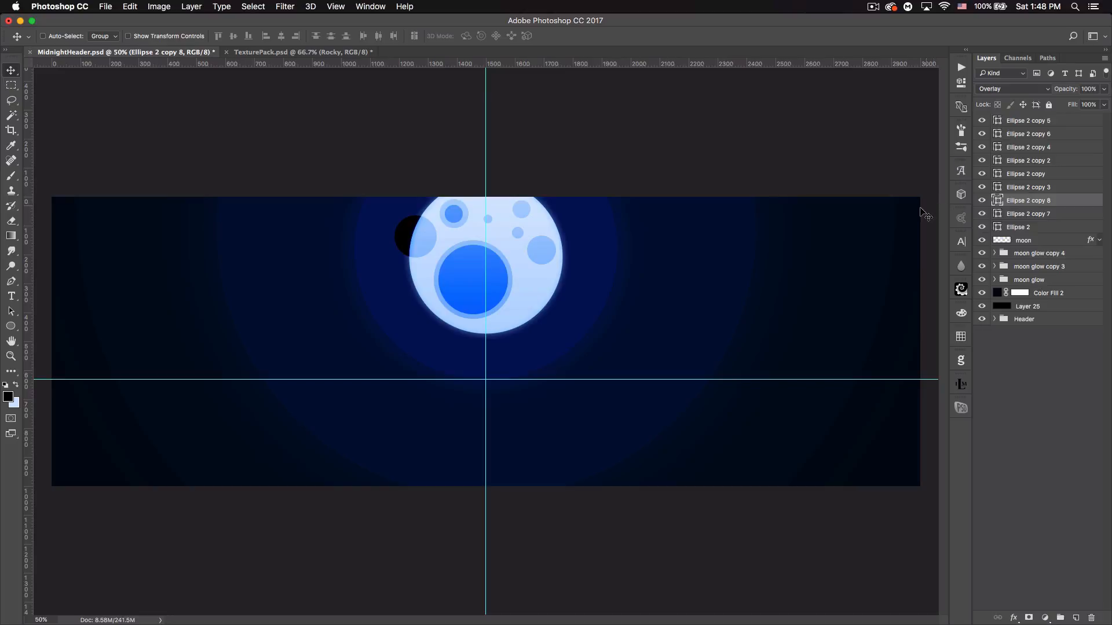
pyautogui.press('super+h')
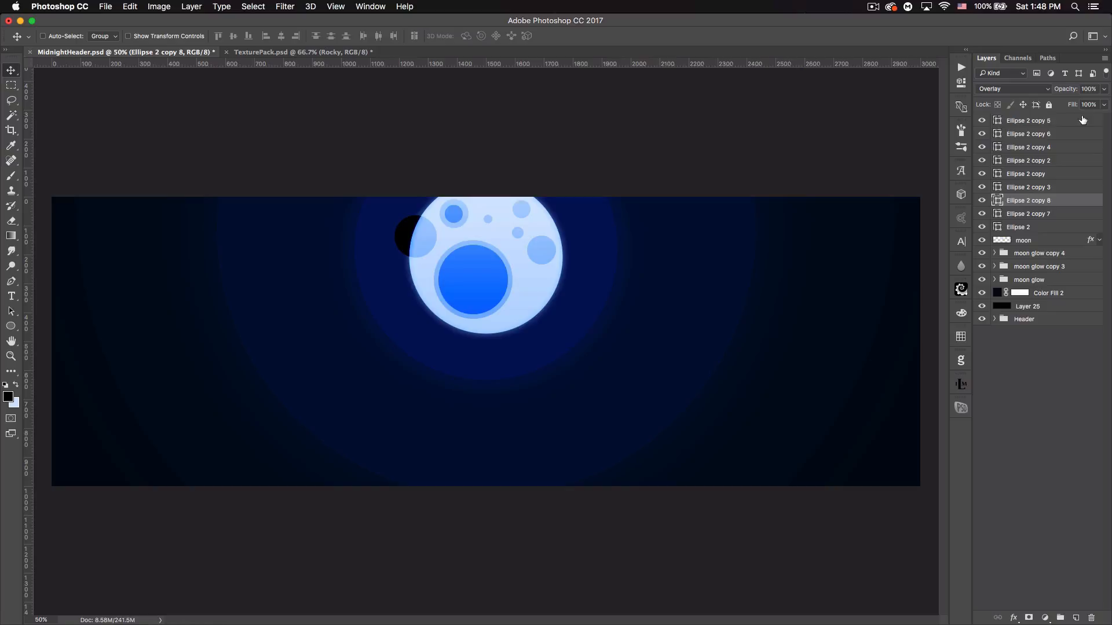
# Step: Clip all nine crater ellipse layers to the moon layer and set their opacity to 26%
pyautogui.click(1049, 122)
pyautogui.press('shift')
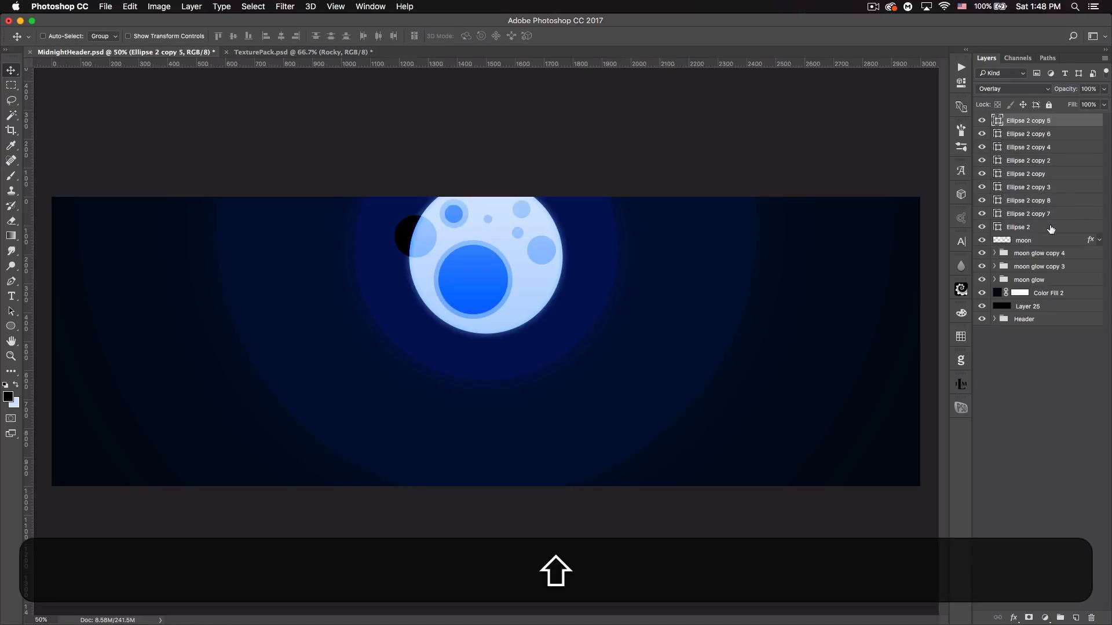
pyautogui.keyDown('shift'); pyautogui.click(1041, 231); pyautogui.keyUp('shift')
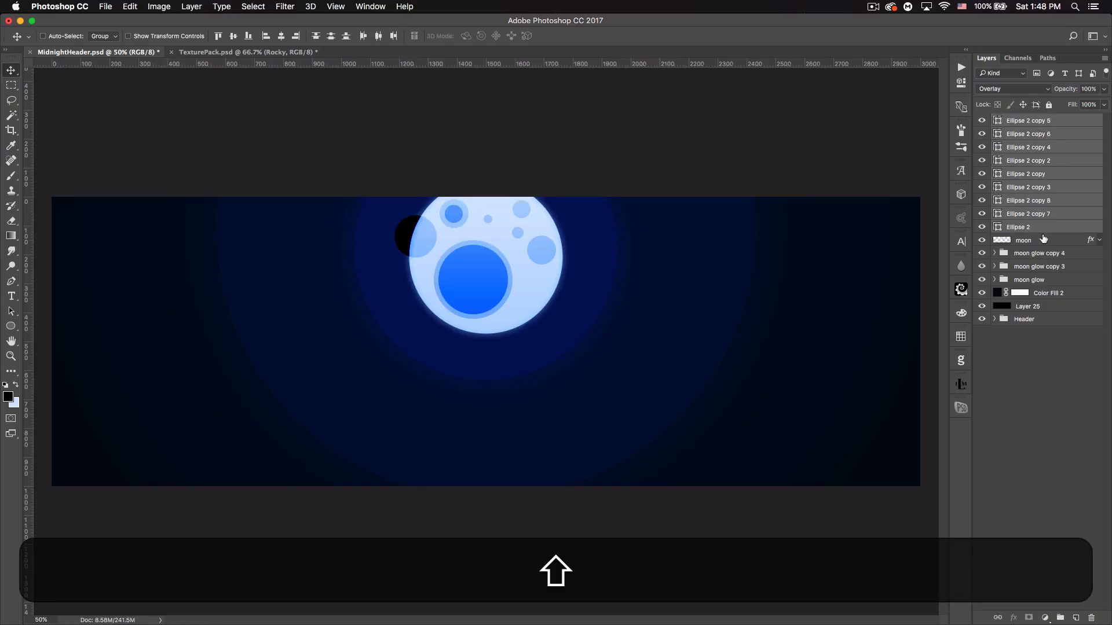
pyautogui.press('alt')
pyautogui.keyDown('alt'); pyautogui.click(1048, 233); pyautogui.keyUp('alt')
pyautogui.keyDown('alt'); pyautogui.click(1055, 220); pyautogui.keyUp('alt')
pyautogui.keyDown('alt'); pyautogui.click(1056, 206); pyautogui.keyUp('alt')
pyautogui.keyDown('alt'); pyautogui.click(1055, 193); pyautogui.keyUp('alt')
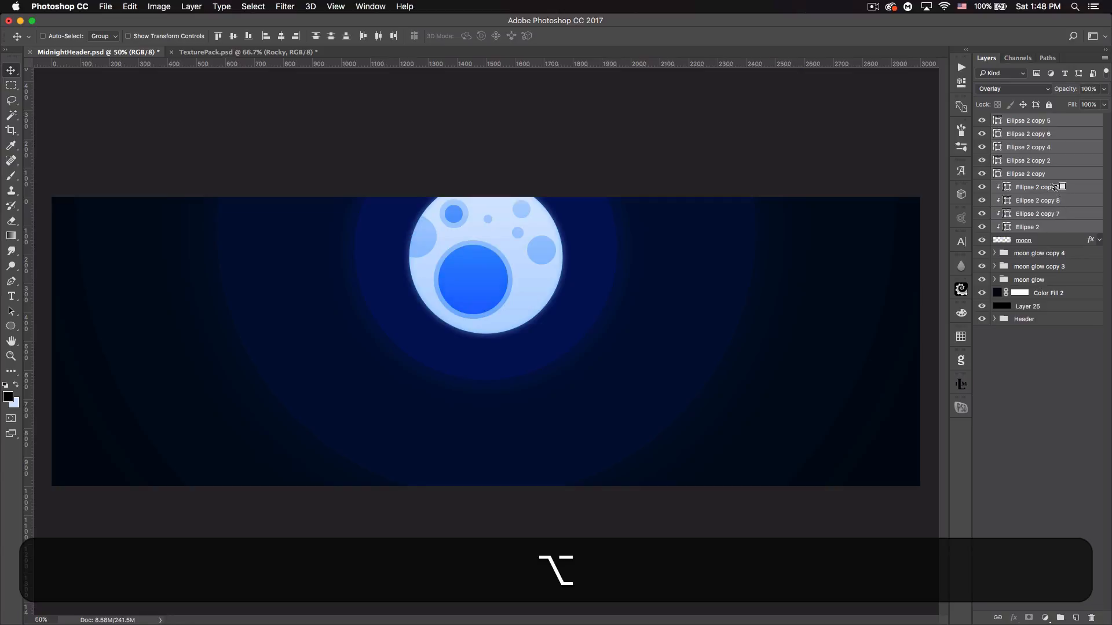
pyautogui.keyDown('alt'); pyautogui.click(1055, 180); pyautogui.keyUp('alt')
pyautogui.keyDown('alt'); pyautogui.click(1054, 165); pyautogui.keyUp('alt')
pyautogui.keyDown('alt'); pyautogui.click(1054, 152); pyautogui.keyUp('alt')
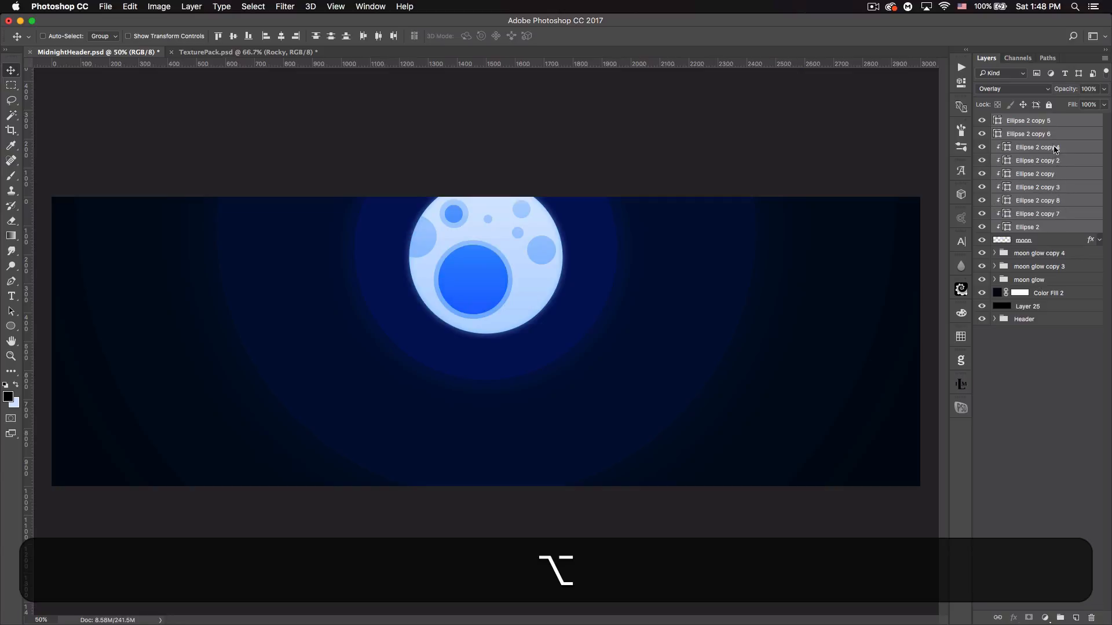
pyautogui.keyDown('alt'); pyautogui.click(1052, 138); pyautogui.keyUp('alt')
pyautogui.keyDown('alt'); pyautogui.click(1053, 126); pyautogui.keyUp('alt')
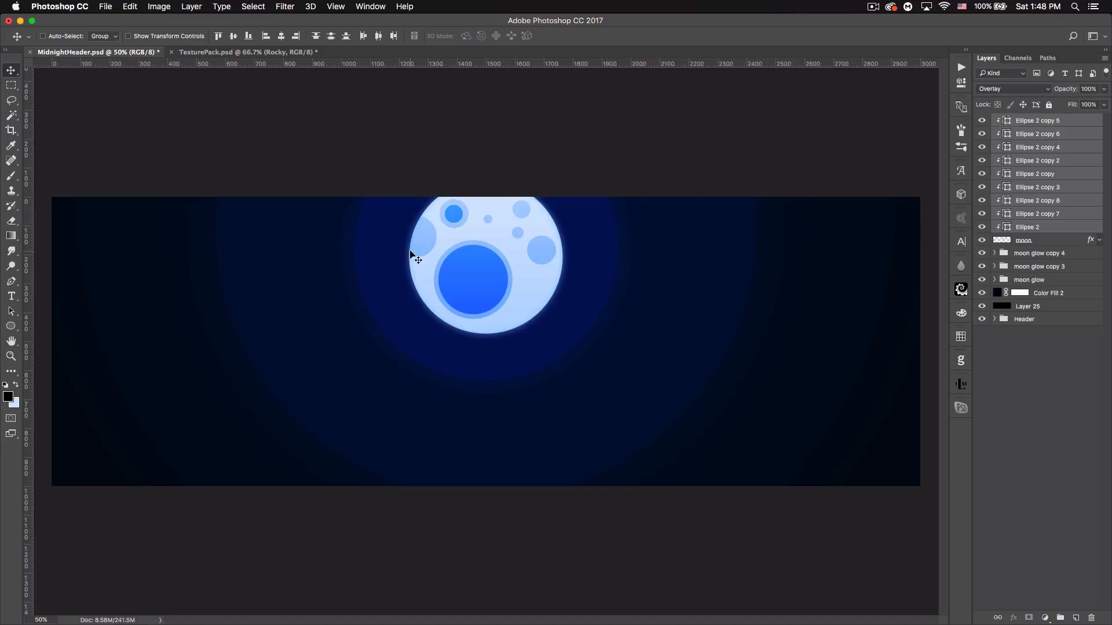
pyautogui.moveTo(1060, 90); pyautogui.dragTo(1025, 84)
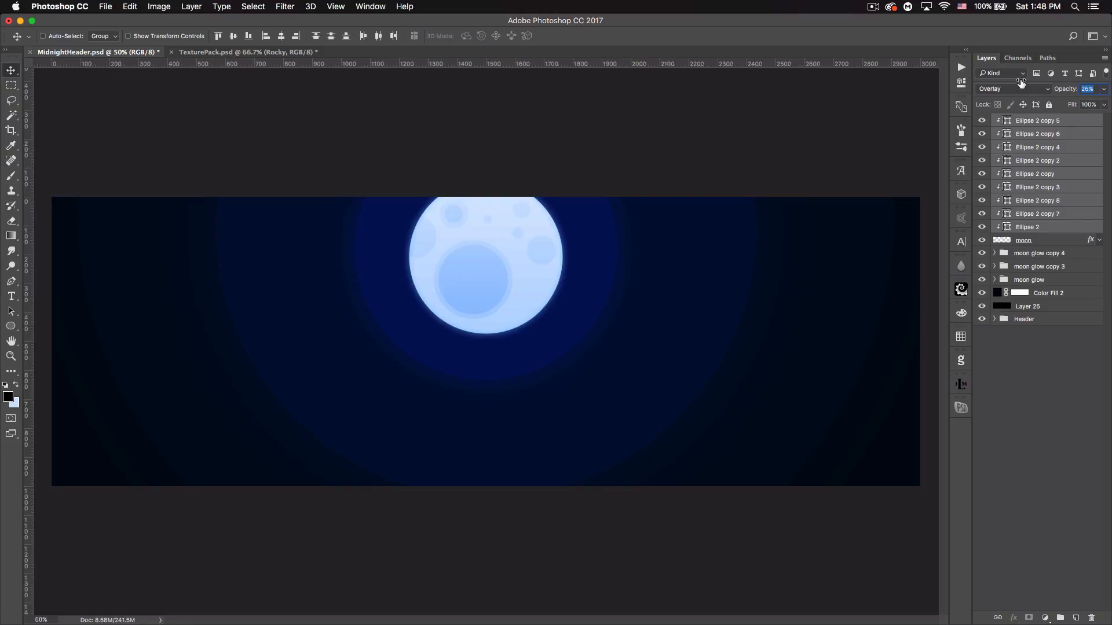
pyautogui.moveTo(1021, 83); pyautogui.dragTo(1020, 82)
# Step: Group the crater, moon and moon glow layers together and name the group "Moon stuff"
pyautogui.click(1065, 123)
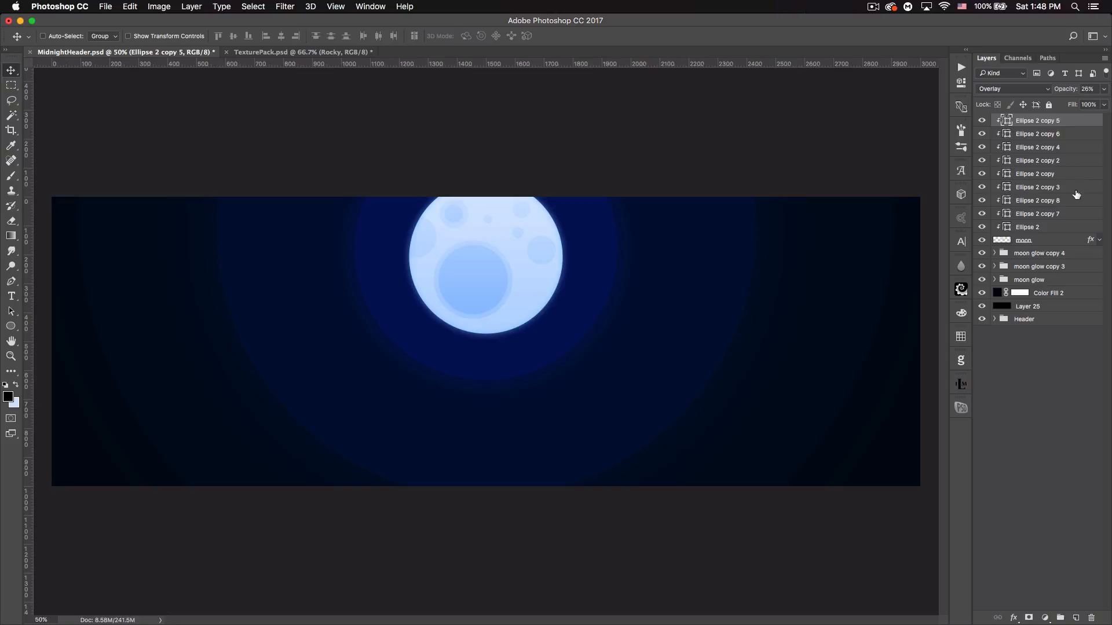
pyautogui.press('shift')
pyautogui.keyDown('shift'); pyautogui.click(1068, 279); pyautogui.keyUp('shift')
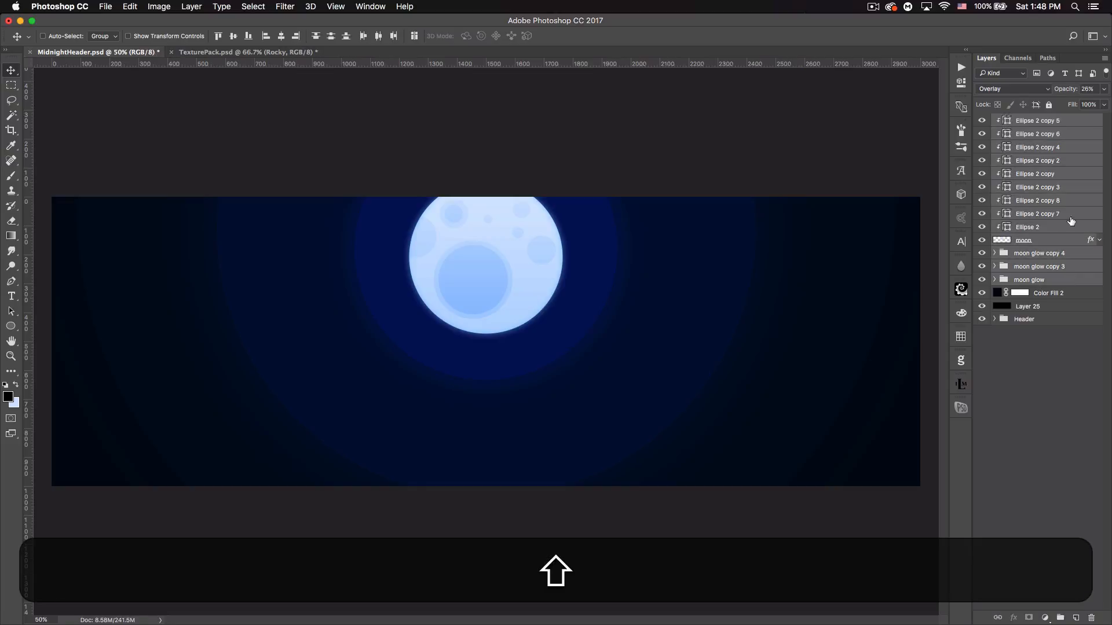
pyautogui.press('super')
pyautogui.press('super+g')
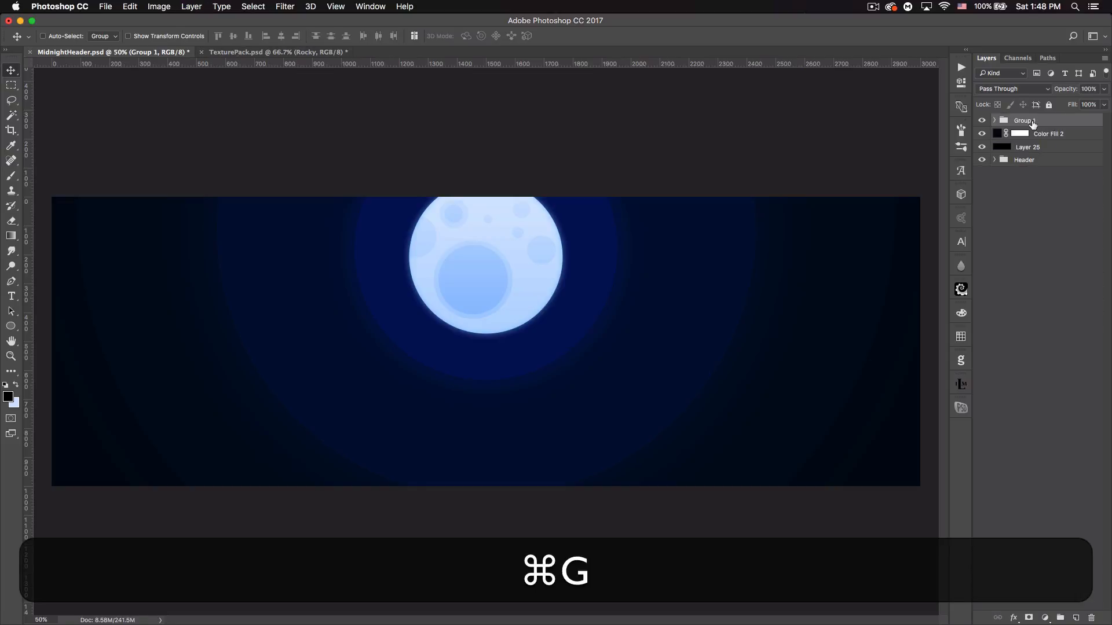
pyautogui.write('Mon')
pyautogui.press('BackSpace')
pyautogui.write('on stuff')
pyautogui.press('Return')
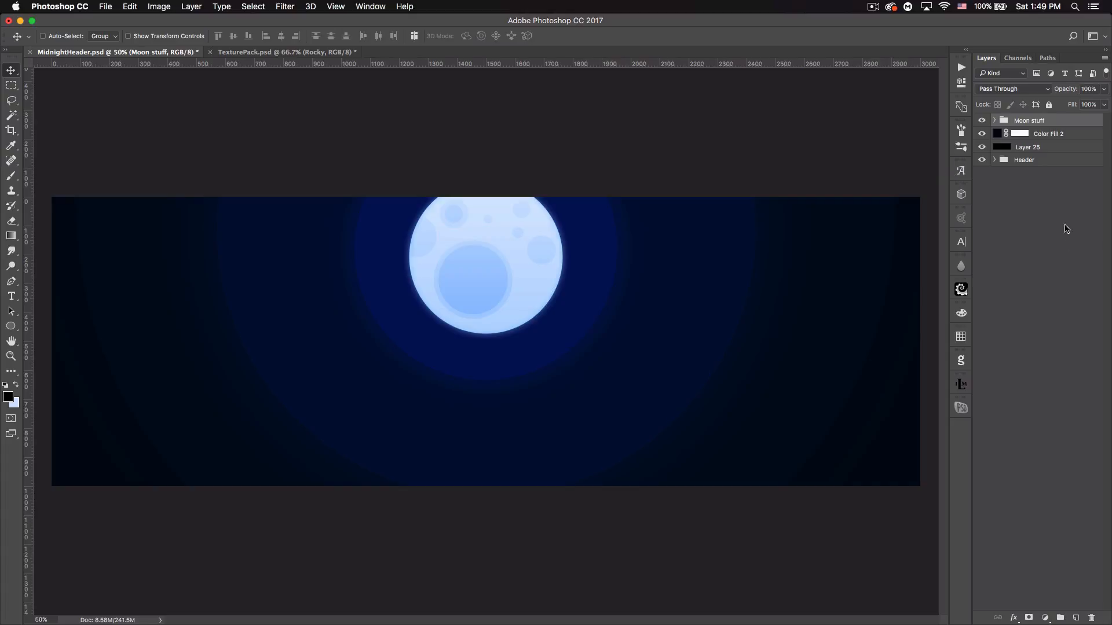
# Step: On a new layer, draw a closed Pen path with a bumpy mountain ridge across the moon's lower edge, looping around below the canvas
pyautogui.click(1074, 618)
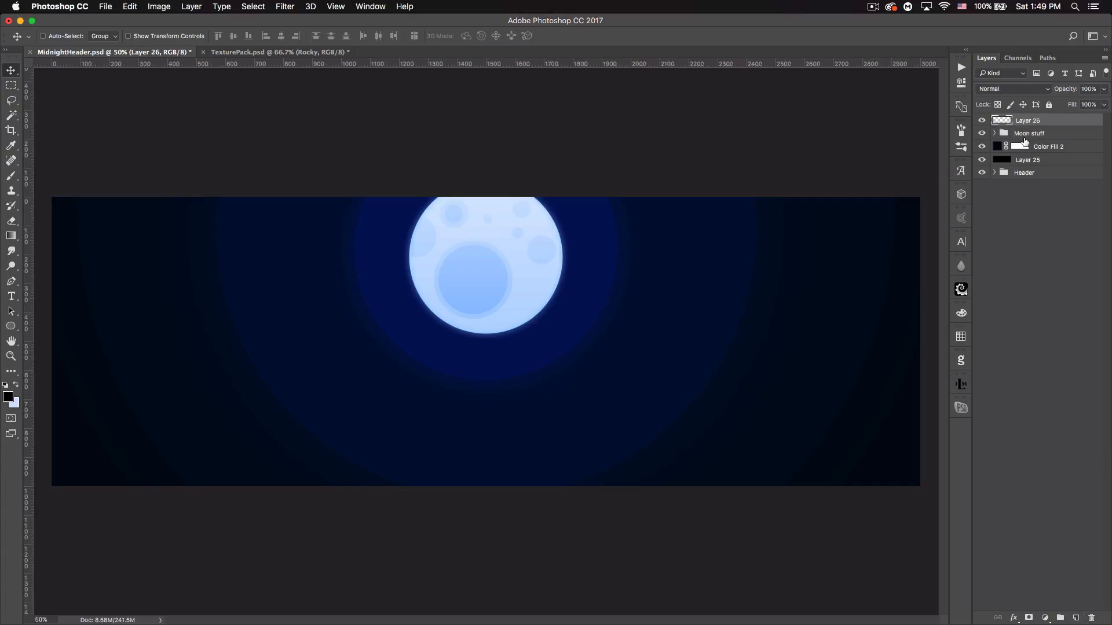
pyautogui.click(18, 255)
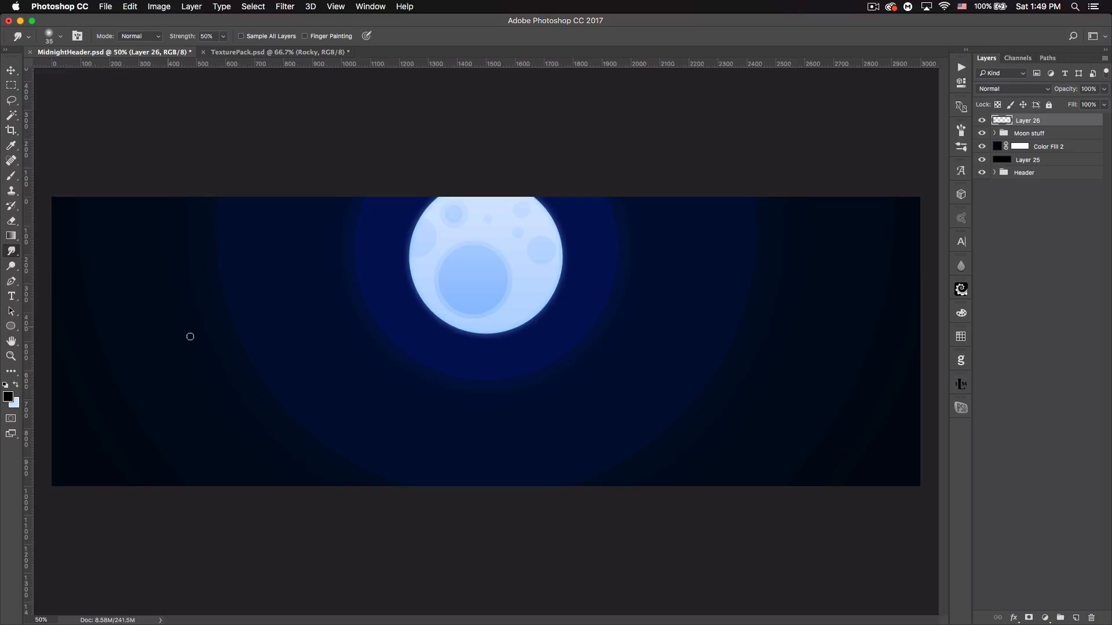
pyautogui.press('cmd+minus')
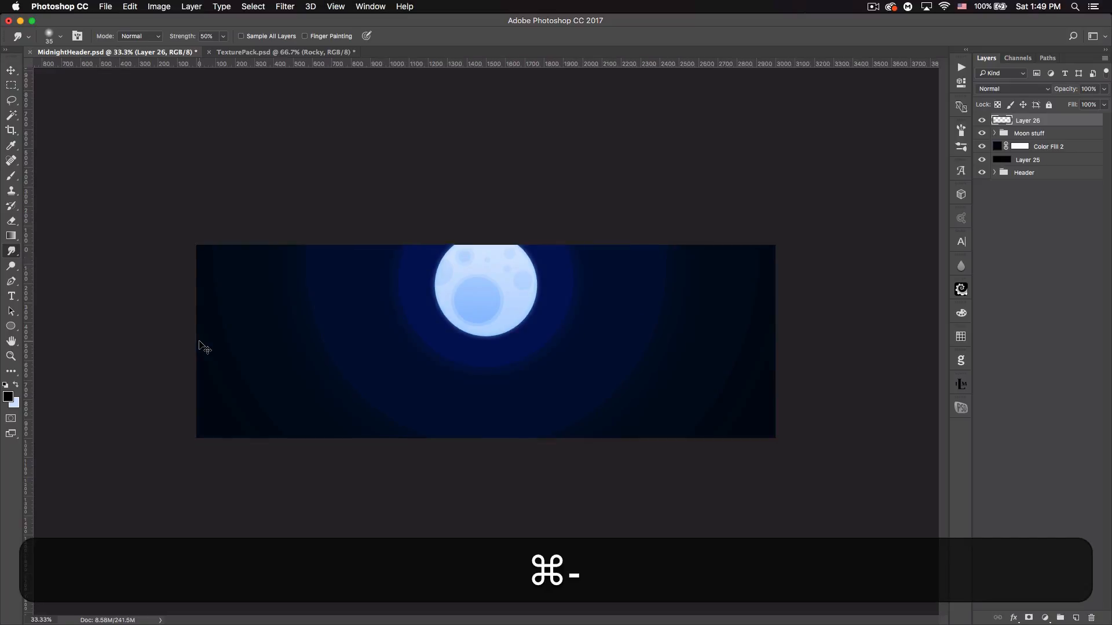
pyautogui.click(11, 281)
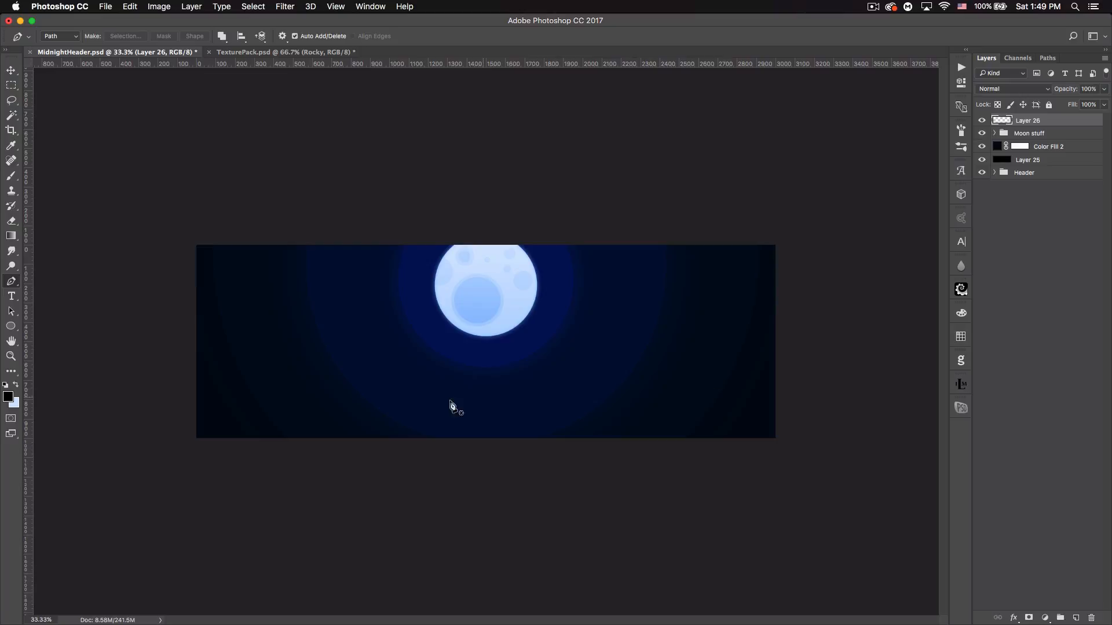
pyautogui.click(161, 368)
pyautogui.click(172, 371)
pyautogui.click(185, 371)
pyautogui.click(199, 363)
pyautogui.click(225, 361)
pyautogui.click(230, 347)
pyautogui.click(235, 337)
pyautogui.click(254, 333)
pyautogui.click(275, 342)
pyautogui.click(271, 349)
pyautogui.click(293, 350)
pyautogui.click(310, 342)
pyautogui.click(319, 334)
pyautogui.click(326, 330)
pyautogui.click(346, 330)
pyautogui.click(372, 342)
pyautogui.click(392, 334)
pyautogui.click(404, 328)
pyautogui.click(418, 327)
pyautogui.click(450, 318)
pyautogui.click(466, 318)
pyautogui.click(479, 321)
pyautogui.click(499, 319)
pyautogui.click(521, 316)
pyautogui.click(531, 322)
pyautogui.click(536, 328)
pyautogui.click(533, 341)
pyautogui.click(537, 346)
pyautogui.click(547, 348)
pyautogui.click(560, 345)
pyautogui.click(583, 334)
pyautogui.click(596, 331)
pyautogui.click(617, 339)
pyautogui.click(629, 344)
pyautogui.click(654, 343)
pyautogui.click(667, 335)
pyautogui.moveTo(678, 342); pyautogui.dragTo(692, 351)
pyautogui.click(696, 356)
pyautogui.click(698, 366)
pyautogui.click(723, 376)
pyautogui.click(731, 380)
pyautogui.click(752, 391)
pyautogui.click(755, 412)
pyautogui.moveTo(785, 387); pyautogui.dragTo(789, 383)
pyautogui.moveTo(814, 420); pyautogui.dragTo(815, 423)
pyautogui.click(817, 488)
pyautogui.click(604, 517)
pyautogui.click(247, 506)
pyautogui.click(172, 472)
pyautogui.click(161, 368)
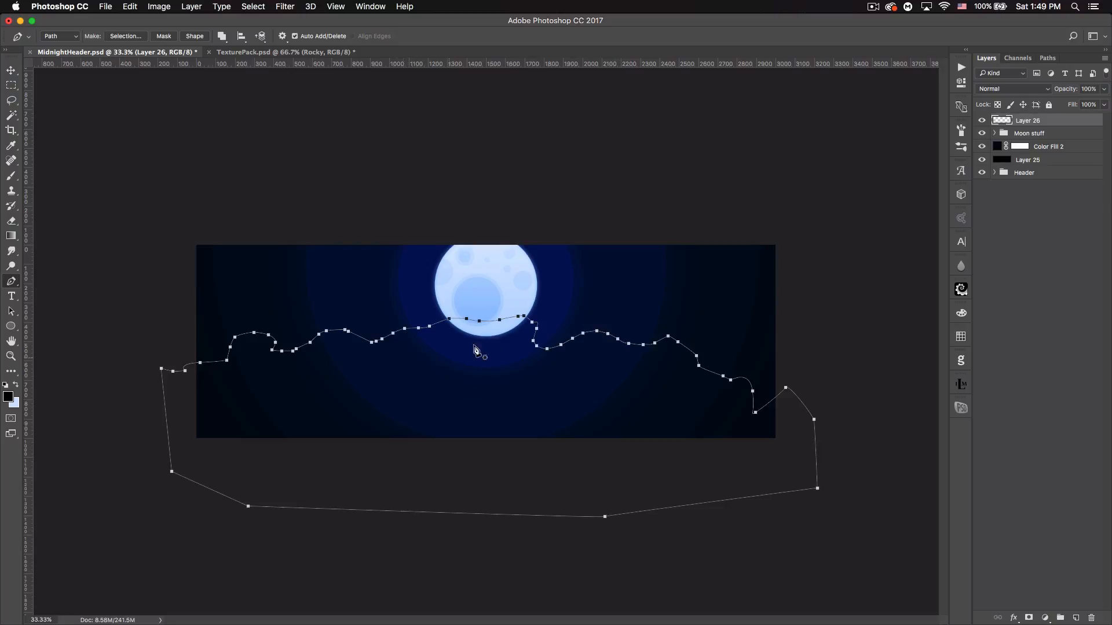
# Step: Fill the mountain path with the near-black navy color 00040e and delete the path
pyautogui.rightClick(389, 399)
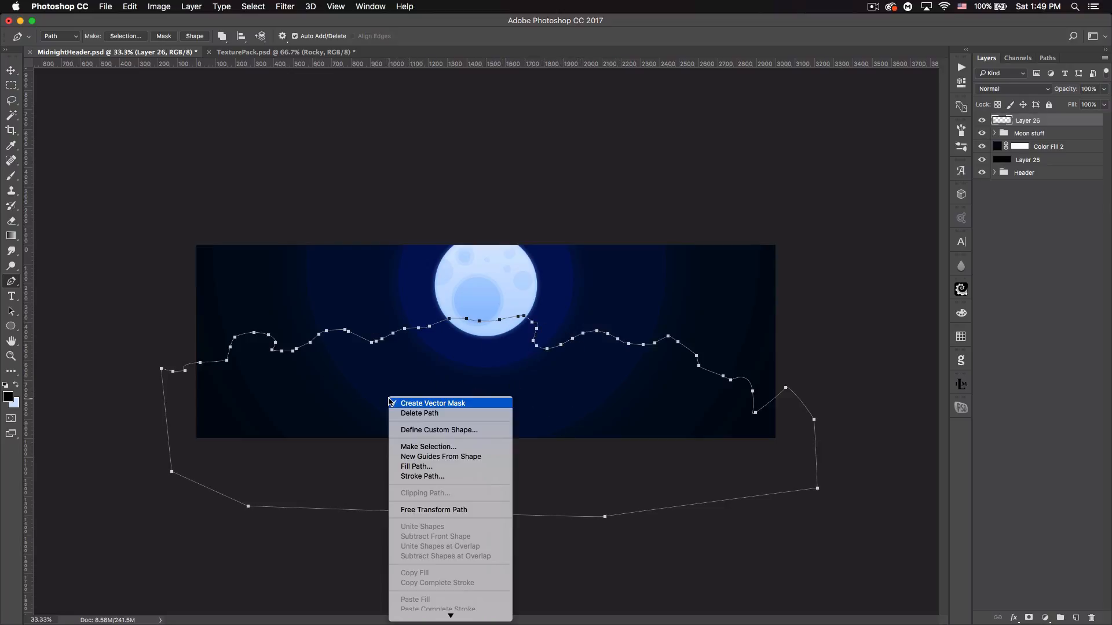
pyautogui.click(329, 382)
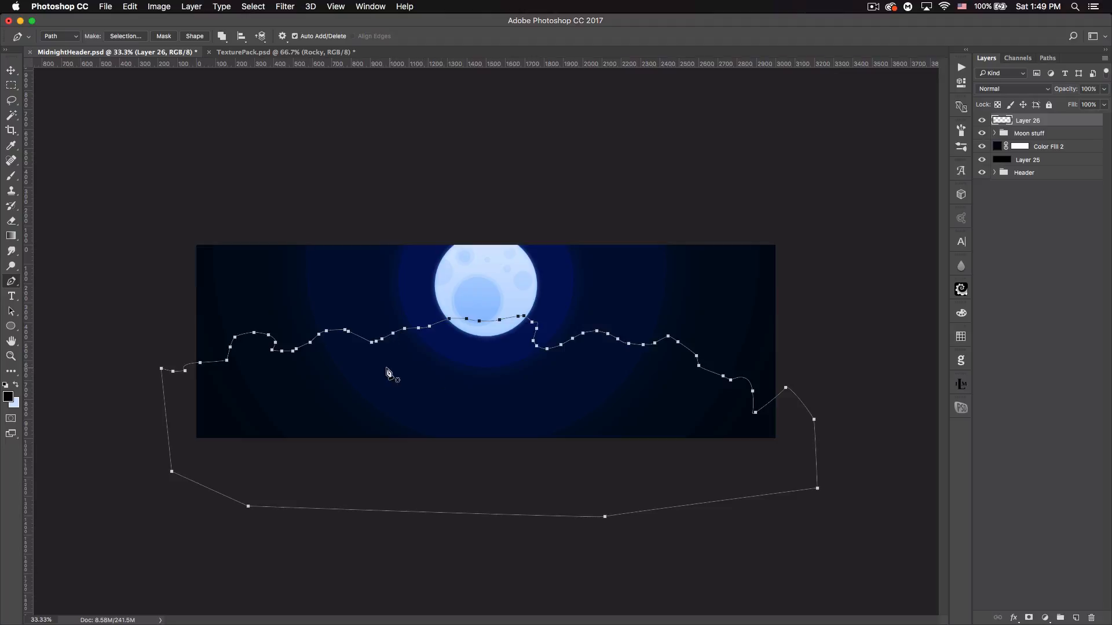
pyautogui.rightClick(415, 385)
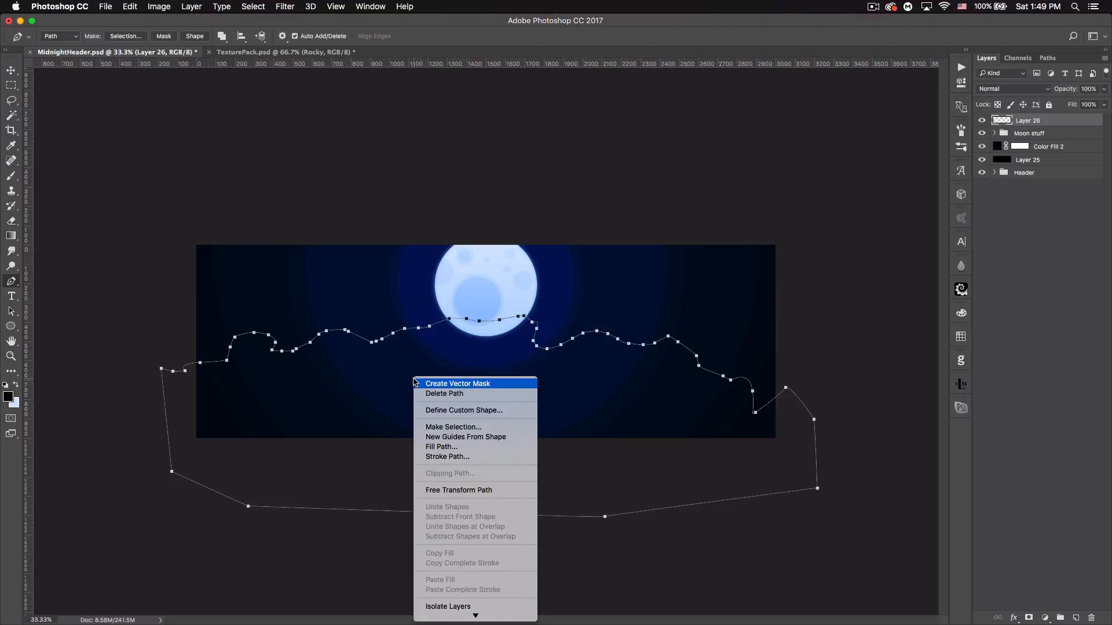
pyautogui.click(463, 450)
pyautogui.click(685, 207)
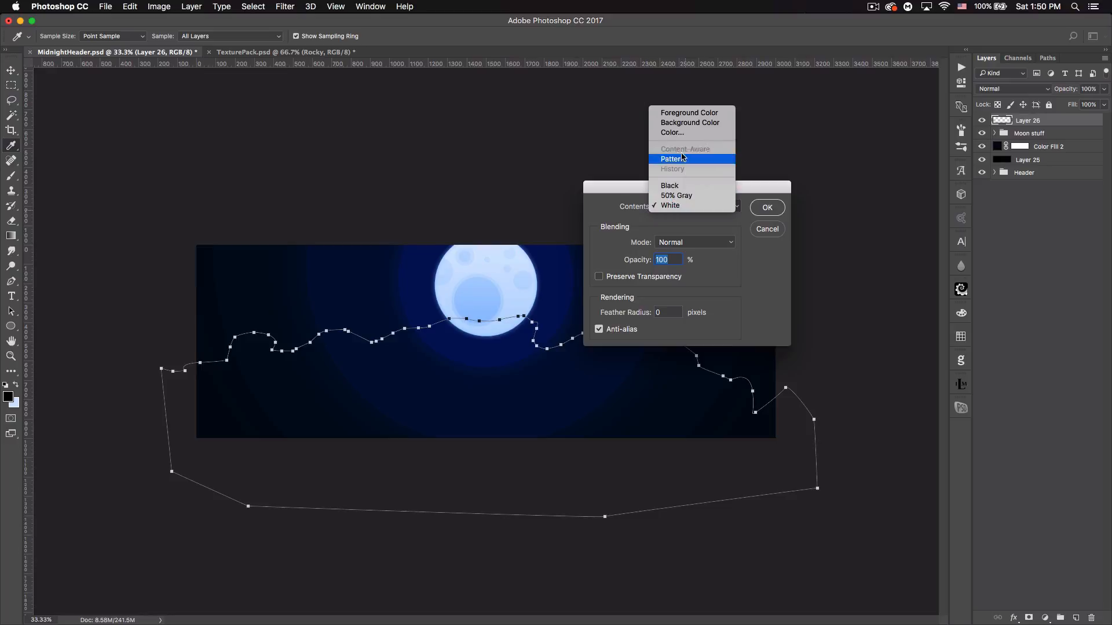
pyautogui.click(672, 132)
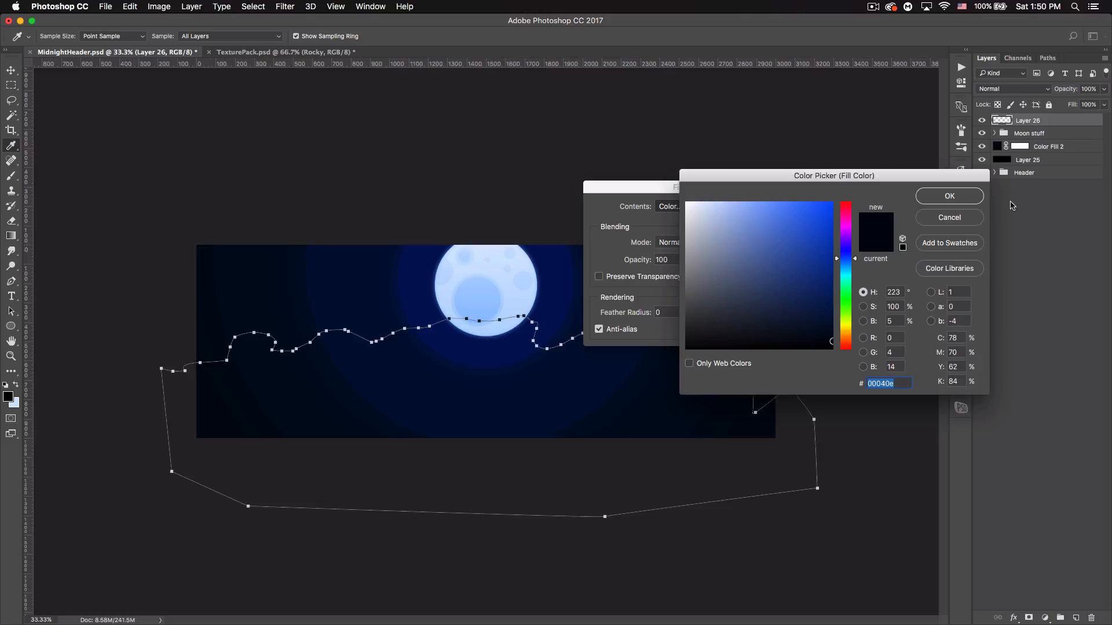
pyautogui.click(952, 197)
pyautogui.click(767, 207)
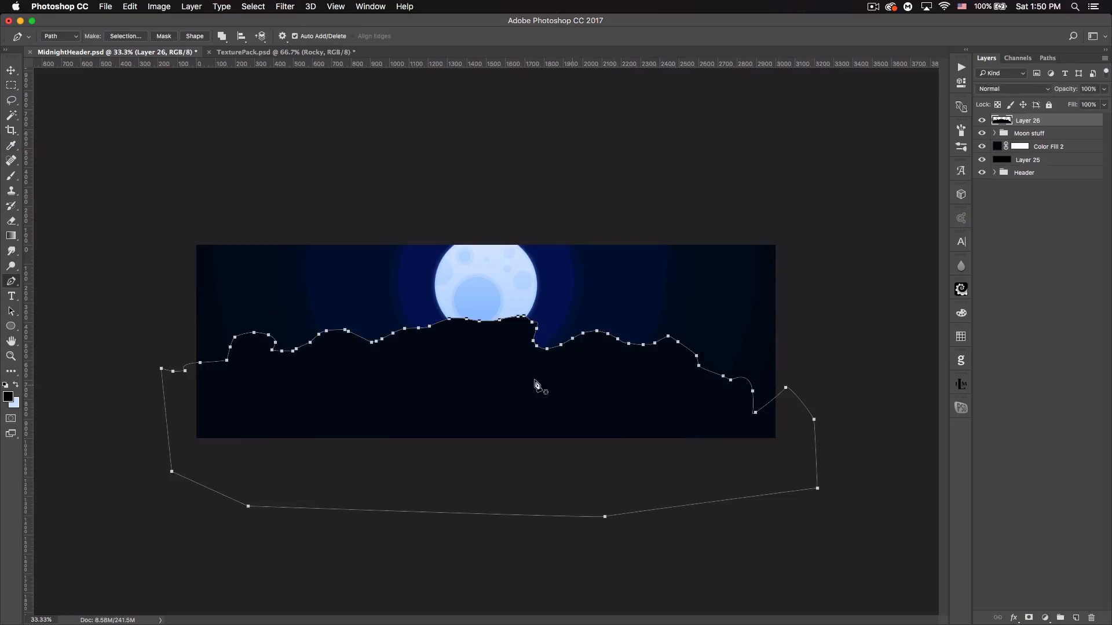
pyautogui.rightClick(488, 370)
pyautogui.click(509, 386)
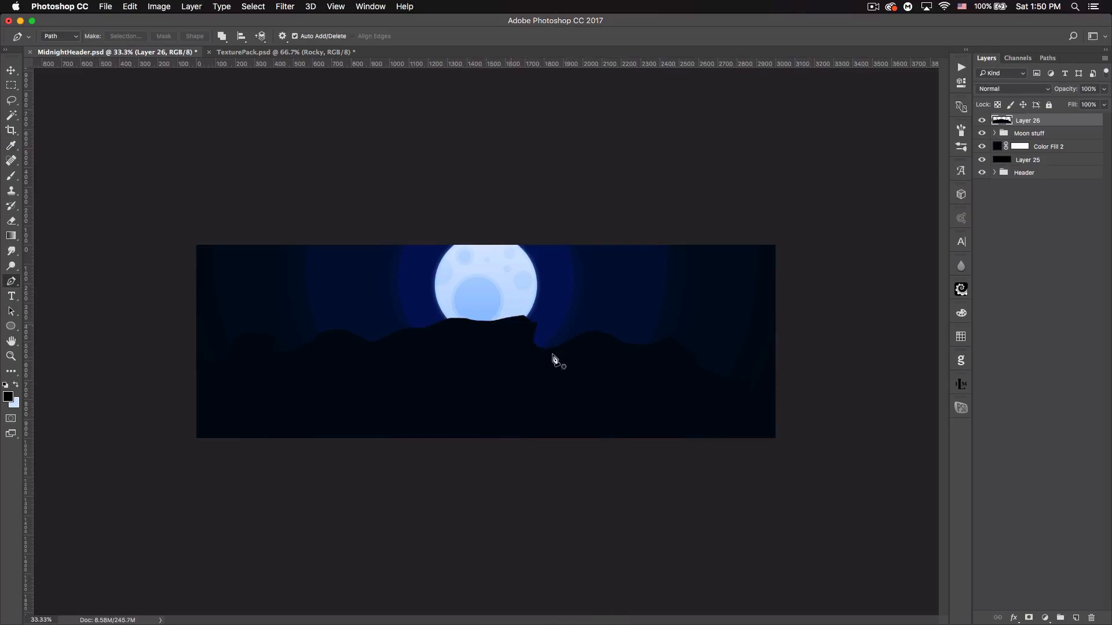
# Step: Rename the filled mountain layer to "mountain 1"
pyautogui.click(11, 70)
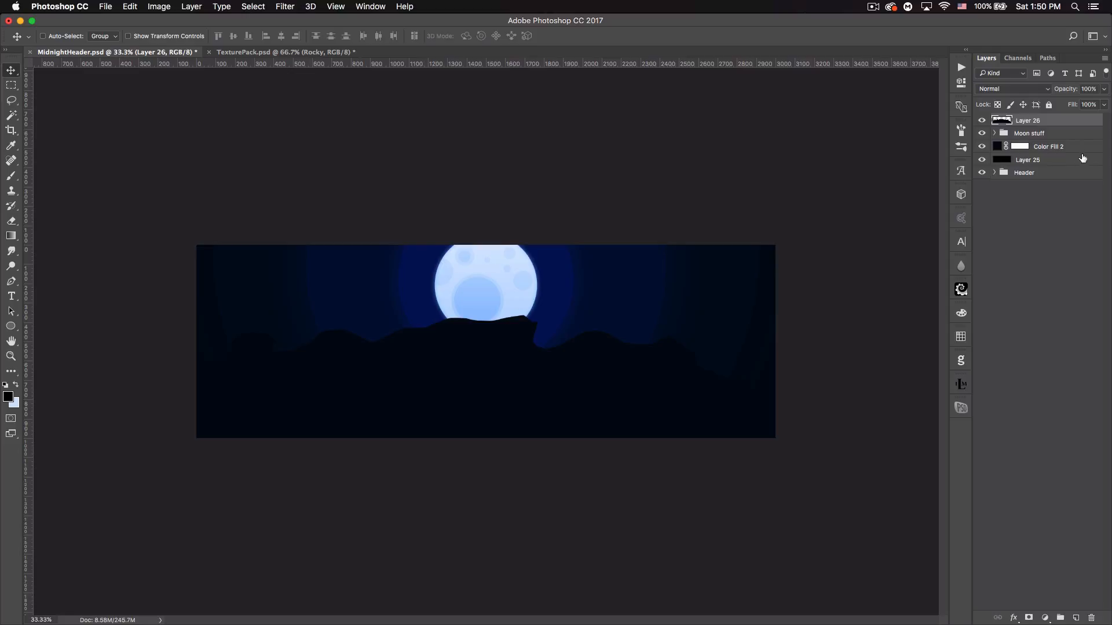
pyautogui.write('mo')
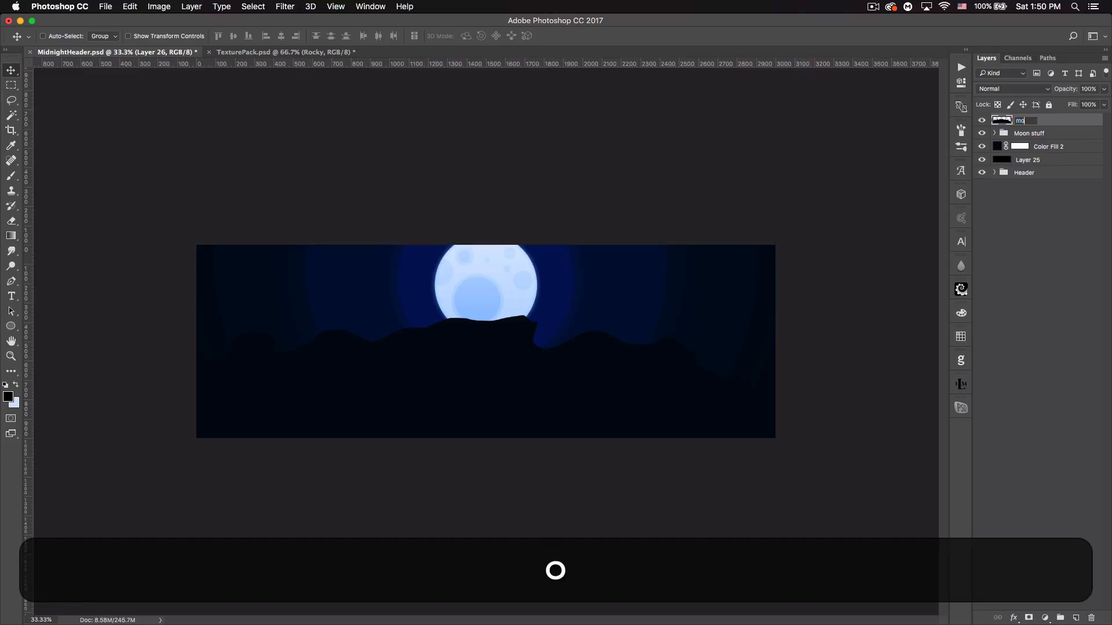
pyautogui.write('untain 1')
pyautogui.press('Return')
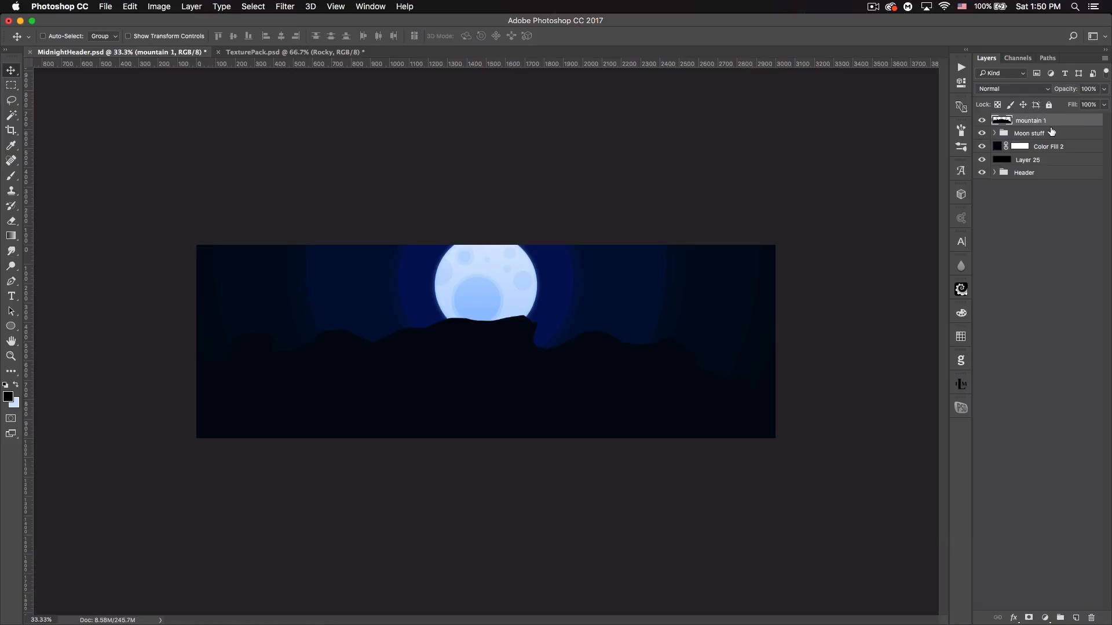
# Step: Duplicate the mountain 1 layer and recolor the copy with a rasterized Color Overlay in a dark navy sampled from the sky beside the moon
pyautogui.press('super+j')
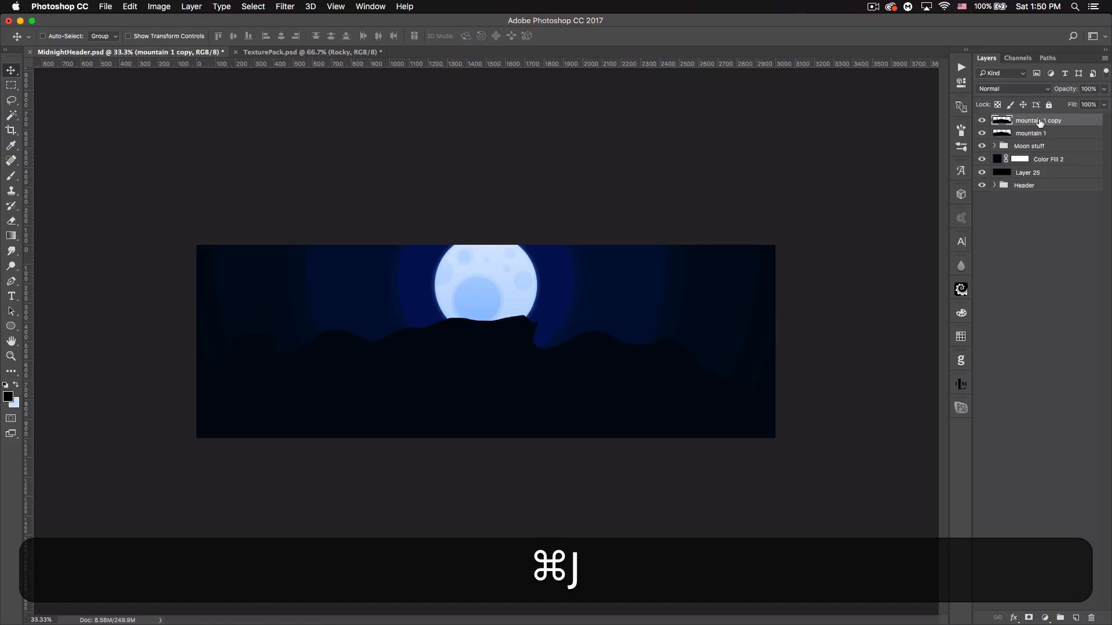
pyautogui.doubleClick(1083, 123)
pyautogui.click(657, 299)
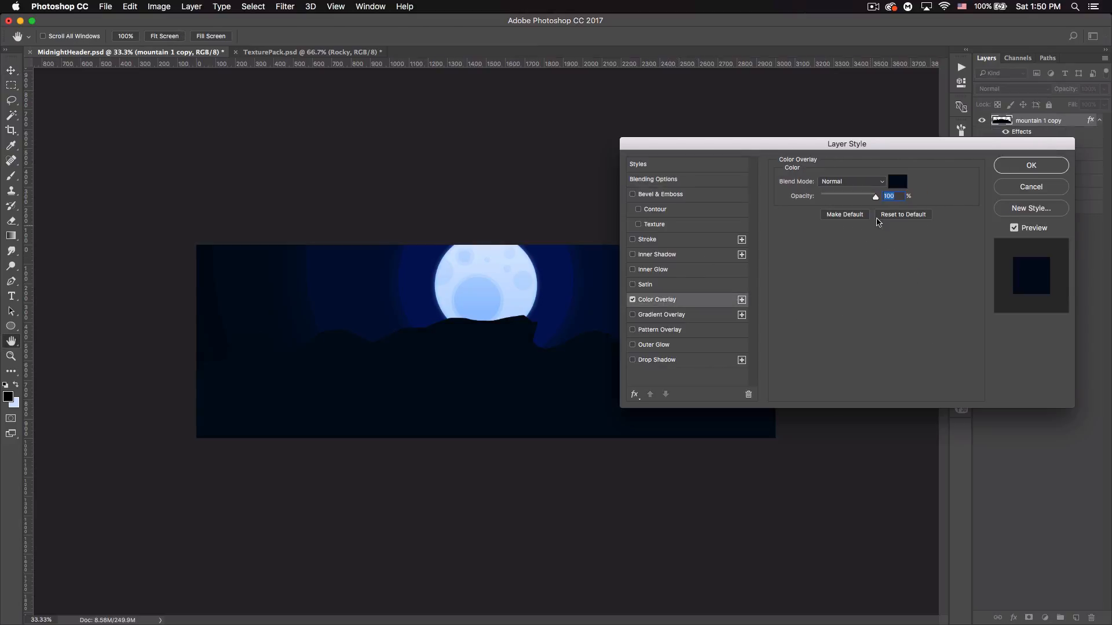
pyautogui.click(897, 186)
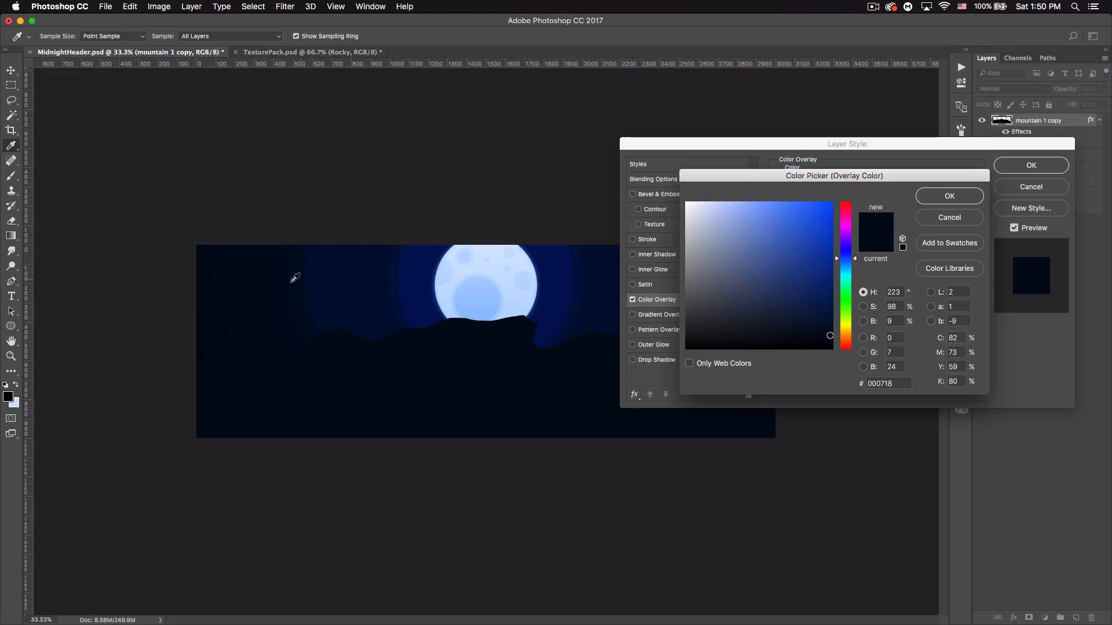
pyautogui.click(255, 311)
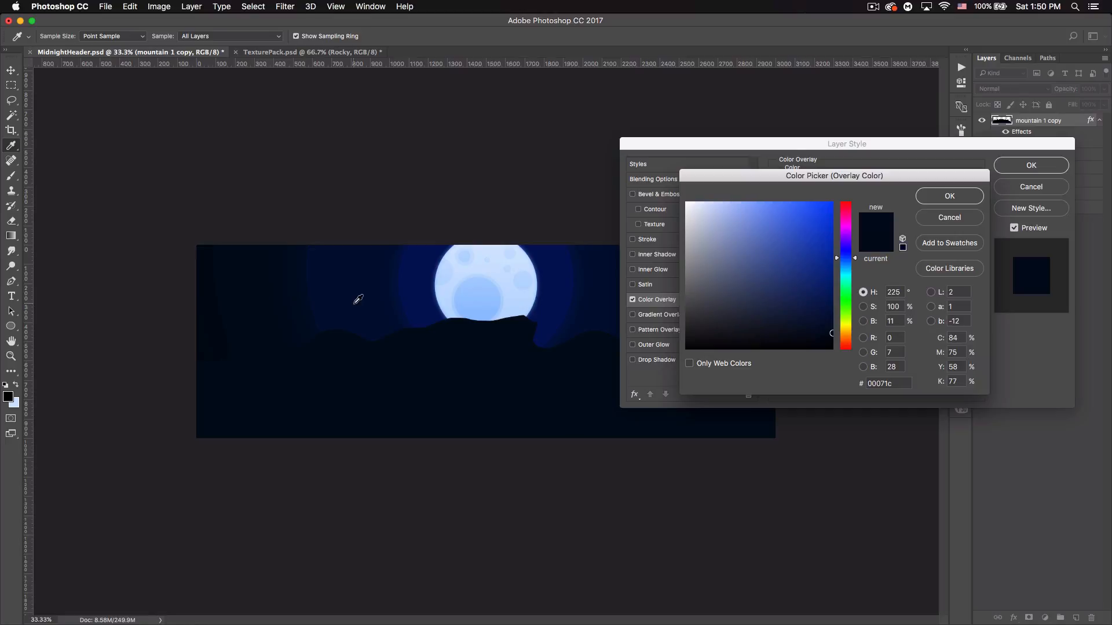
pyautogui.click(326, 302)
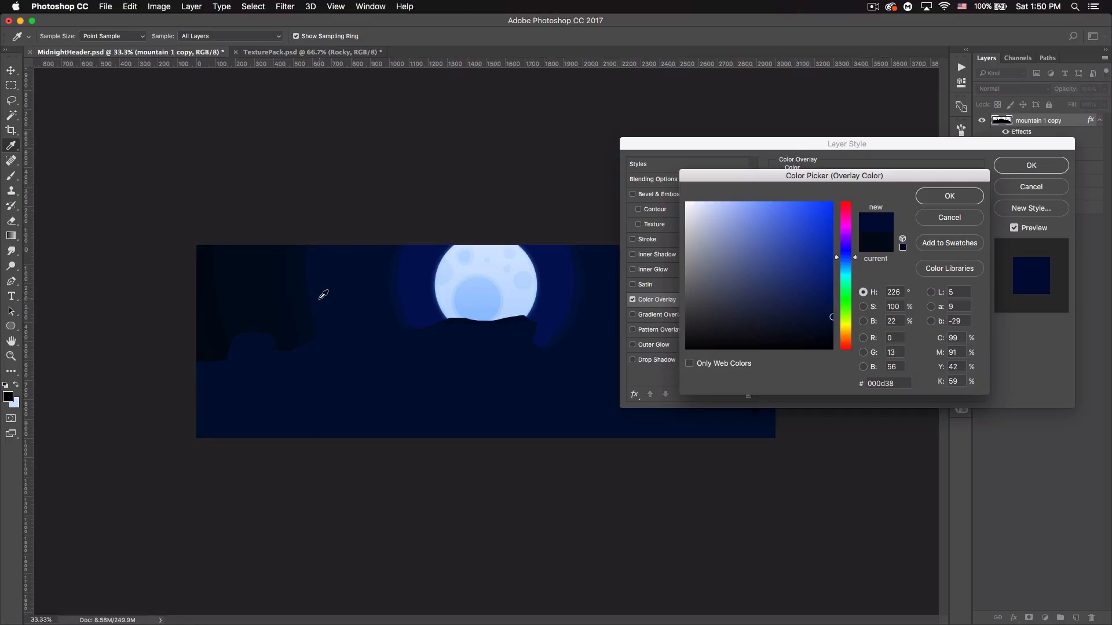
pyautogui.click(300, 314)
pyautogui.click(946, 200)
pyautogui.click(1031, 165)
pyautogui.rightClick(1044, 120)
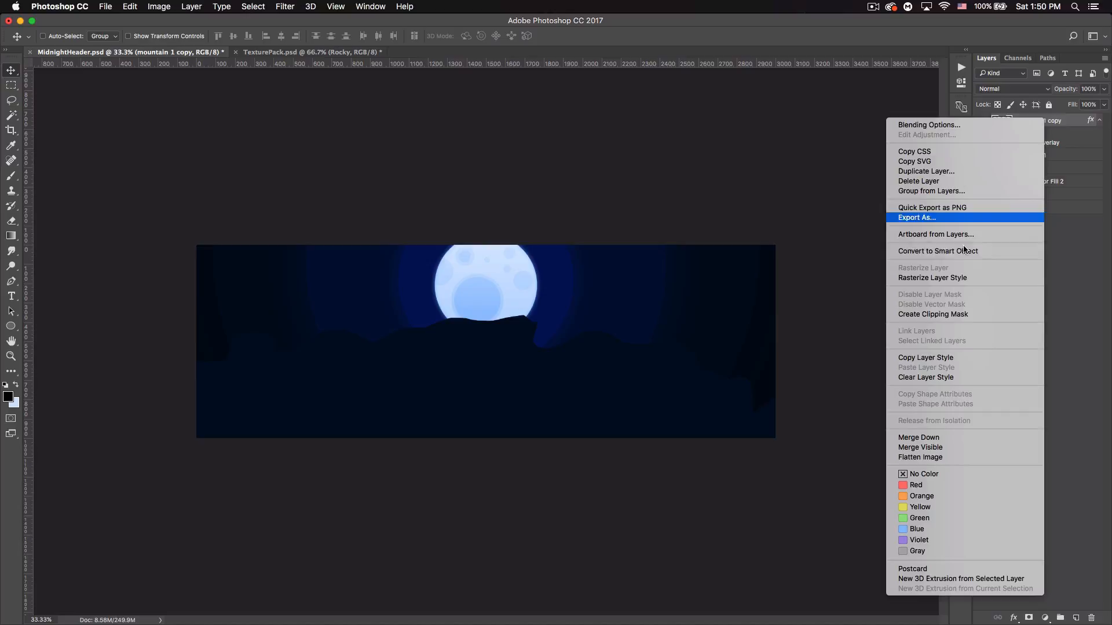
pyautogui.click(950, 278)
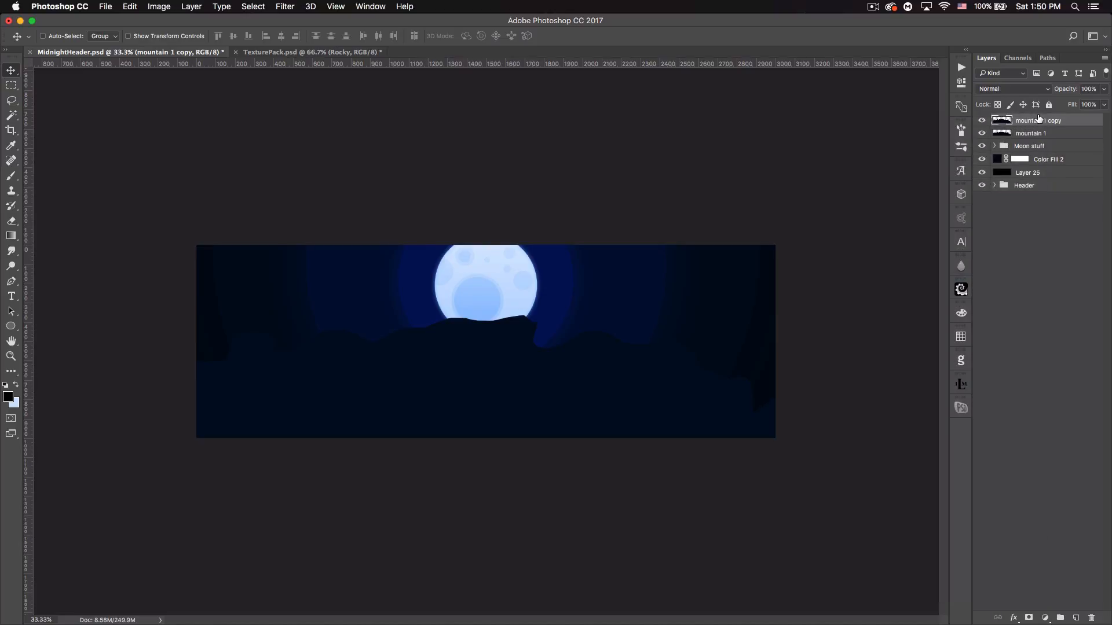
# Step: Rename the mountain copy to "mountain 2" and move it slightly down, leaving a strip of the darker ridge above it
pyautogui.click(1062, 119)
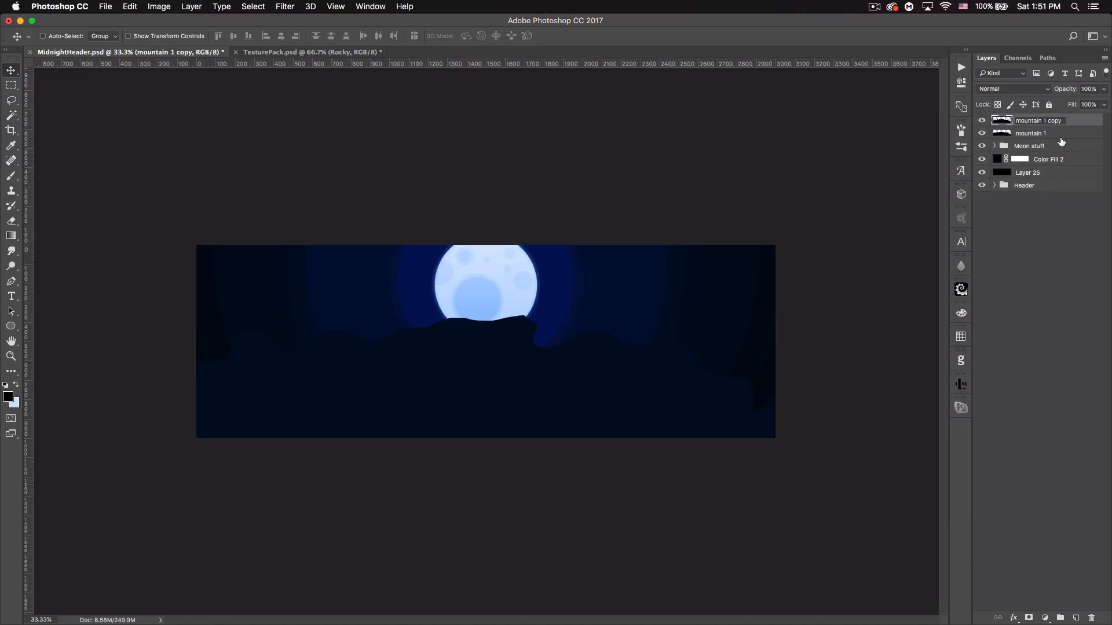
pyautogui.press('BackSpace')
pyautogui.press('BackSpace')
pyautogui.press('BackSpace')
pyautogui.write('2')
pyautogui.press('Return')
pyautogui.moveTo(530, 357); pyautogui.dragTo(529, 379)
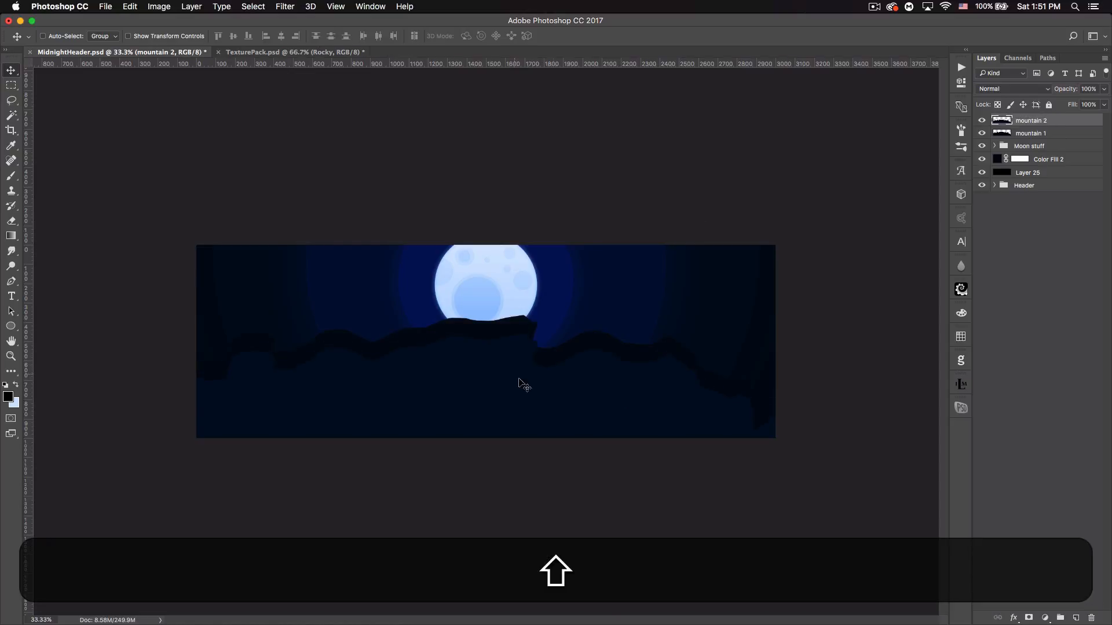
# Step: Duplicate the mountain 1 layer and place the copy above mountain 2 in the layer stack
pyautogui.click(1042, 135)
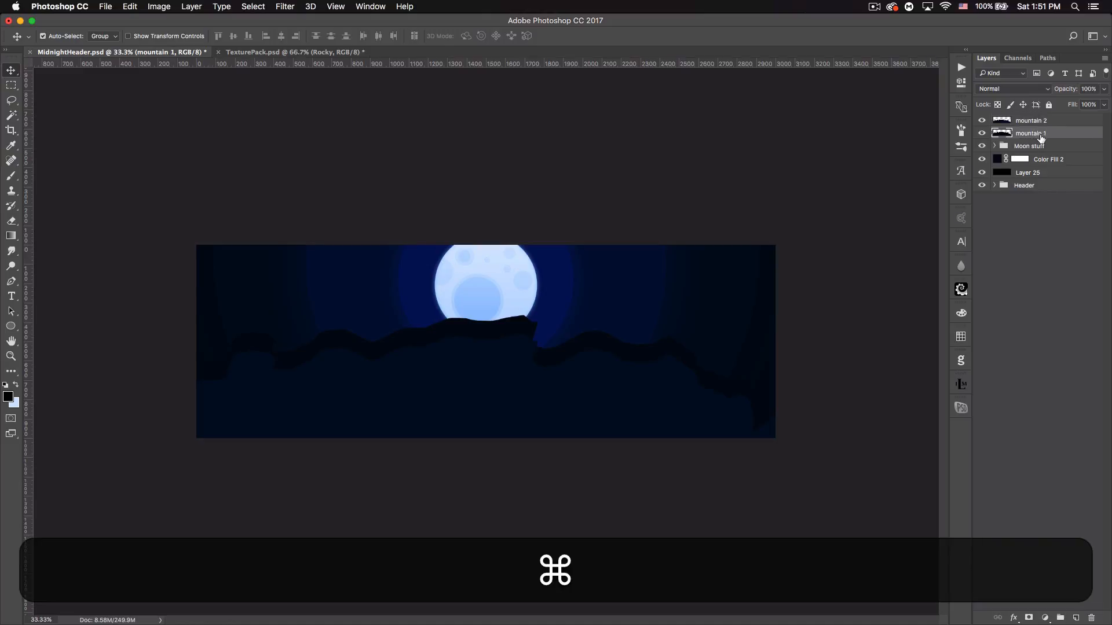
pyautogui.press('super+j')
pyautogui.moveTo(1055, 135); pyautogui.dragTo(1056, 120)
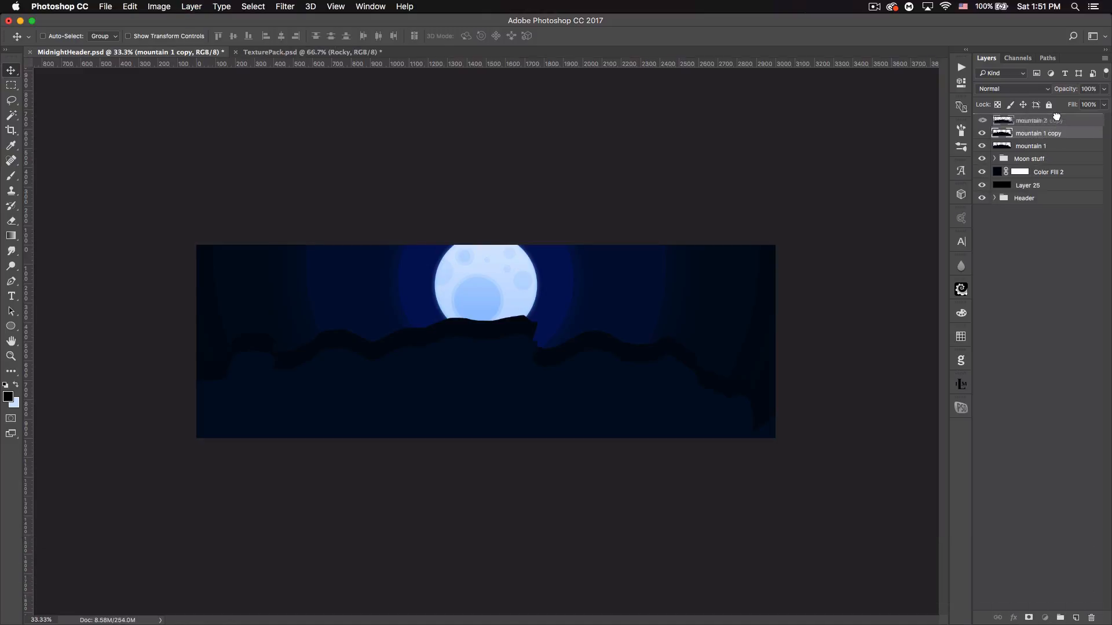
# Step: Rename the mountain 1 copy to "mountain 3" and move it down so a band of mountain 2 shows above it
pyautogui.click(1064, 120)
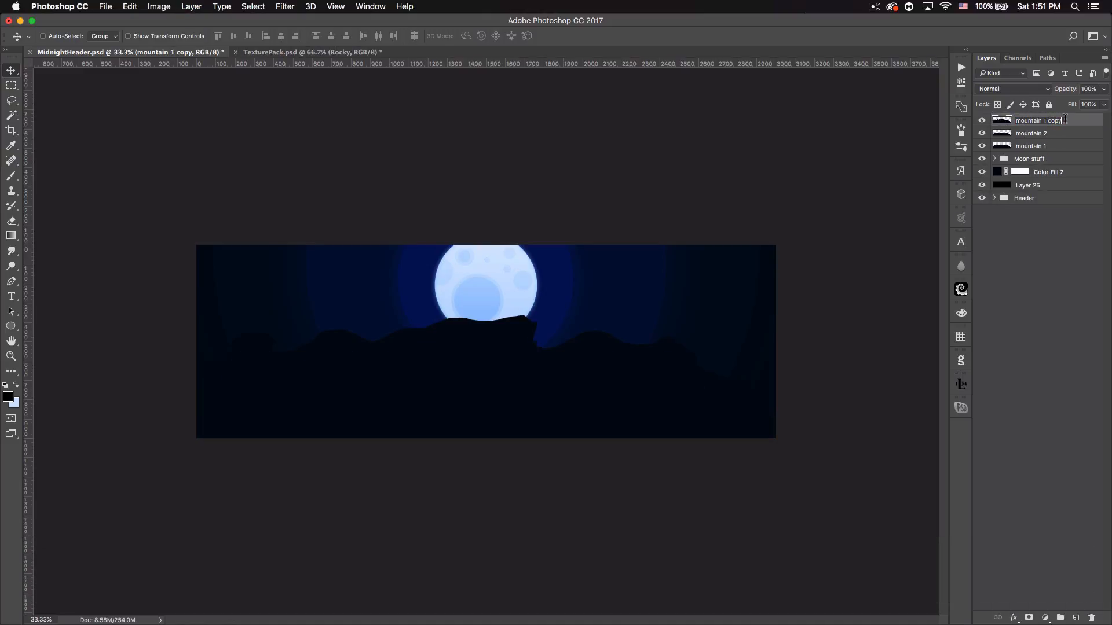
pyautogui.press('BackSpace')
pyautogui.press('BackSpace')
pyautogui.press('BackSpace')
pyautogui.press('BackSpace')
pyautogui.write('3')
pyautogui.press('Return')
pyautogui.moveTo(576, 286); pyautogui.dragTo(572, 336)
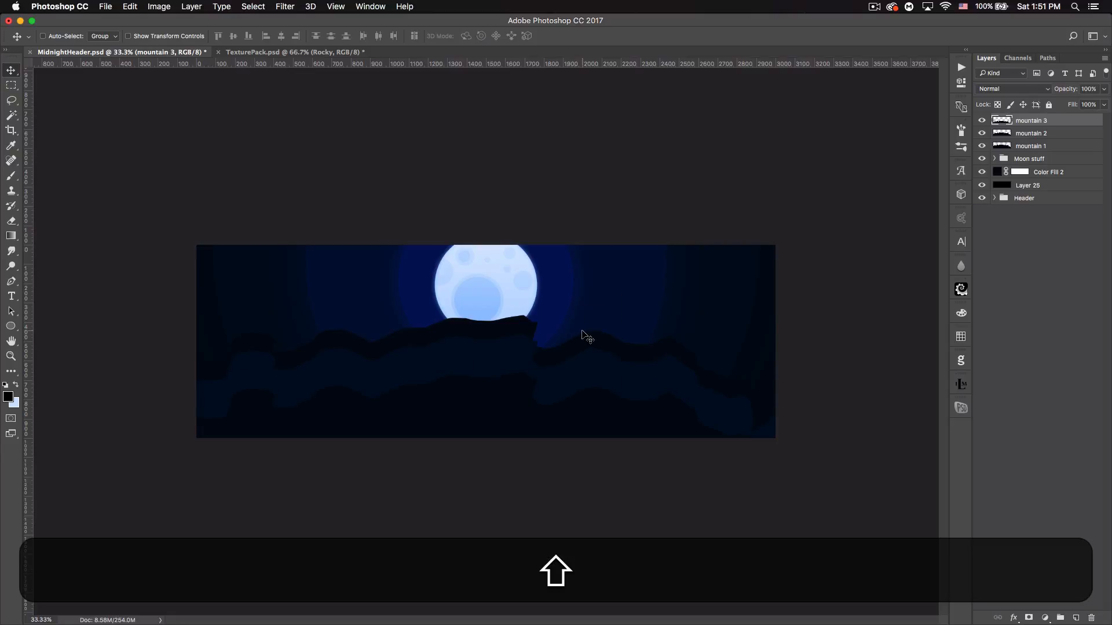
# Step: Reposition mountain 2 slightly lower, flipped horizontally and stretched past the canvas's right edge
pyautogui.click(1049, 137)
pyautogui.moveTo(513, 358); pyautogui.dragTo(514, 358)
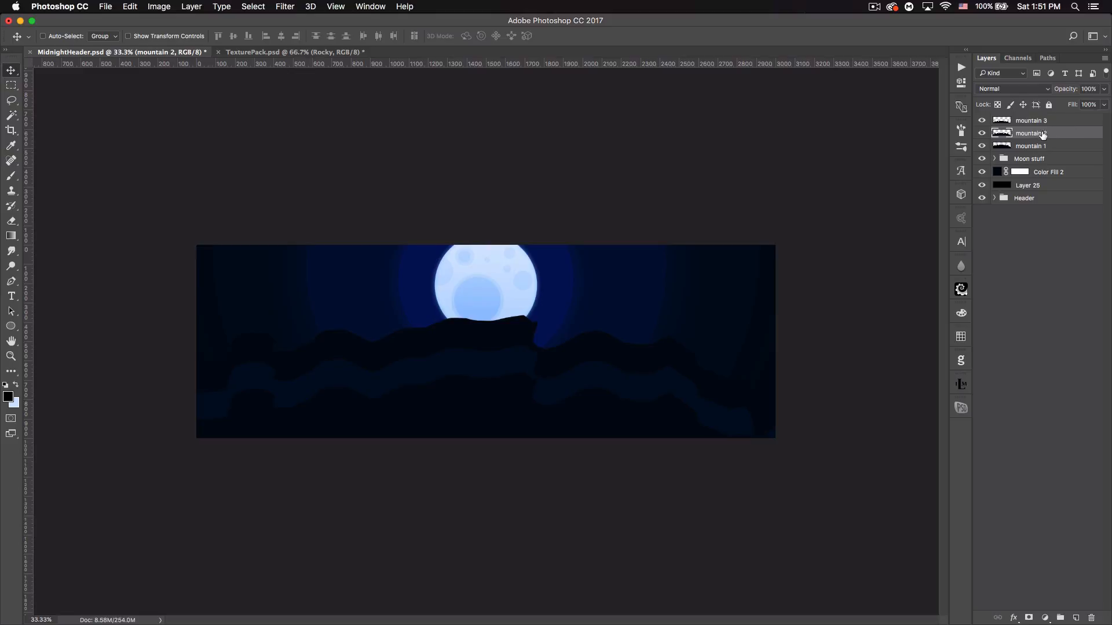
pyautogui.press('super+t')
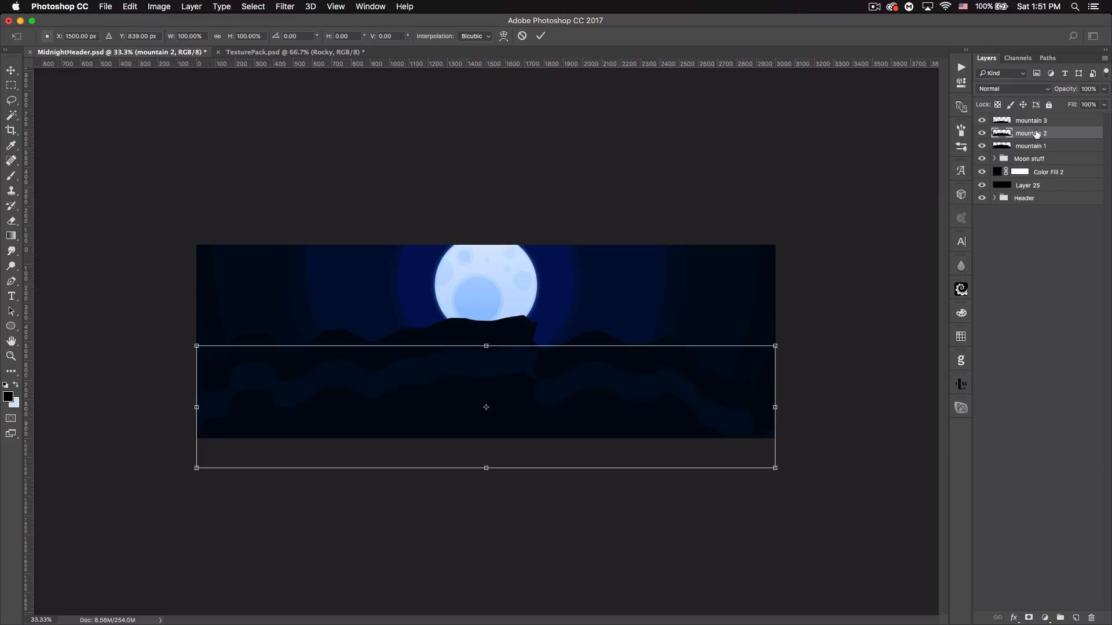
pyautogui.rightClick(524, 393)
pyautogui.click(553, 530)
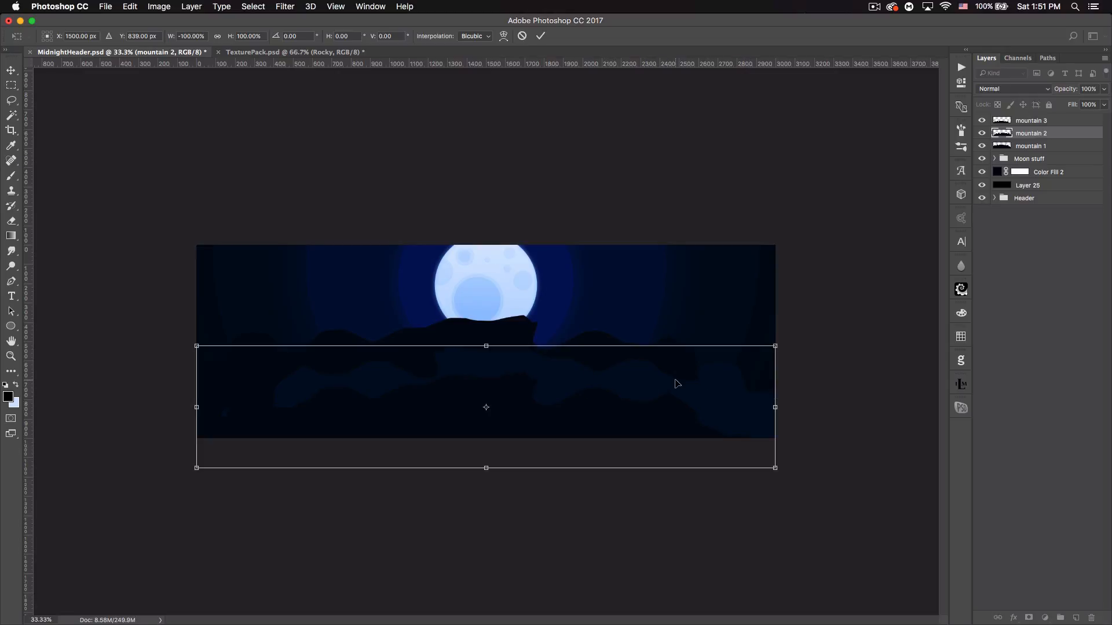
pyautogui.moveTo(776, 406); pyautogui.dragTo(878, 435)
pyautogui.press('Return')
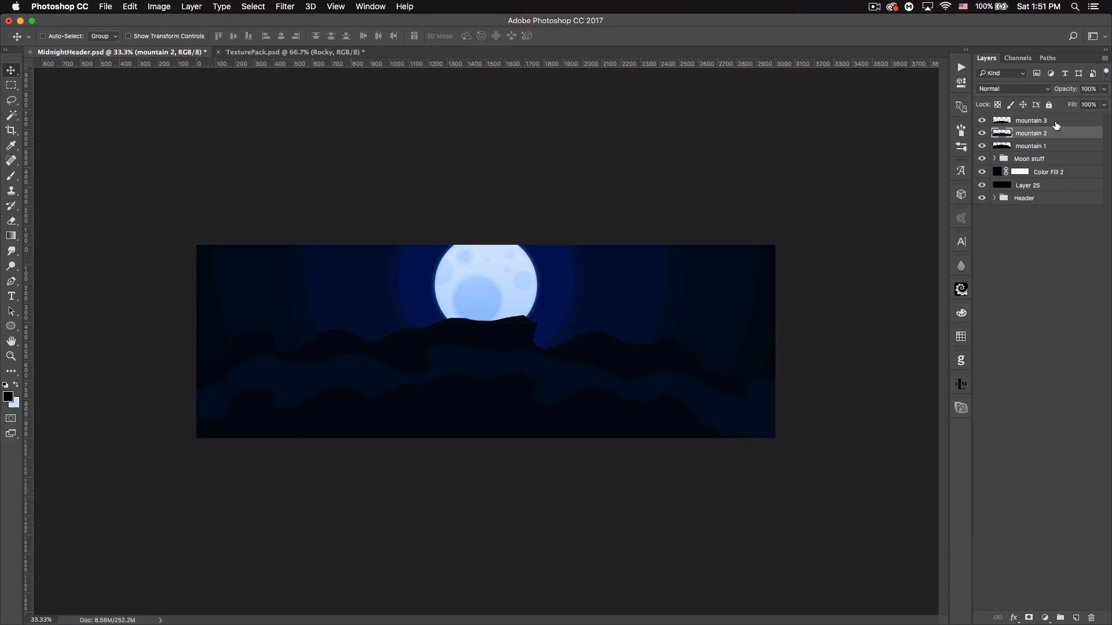
# Step: Transform mountain 3 by stretching it past both canvas sides, raising its lower right corner, rotating it slightly clockwise and shifting it slightly up
pyautogui.click(1055, 126)
pyautogui.press('super+t')
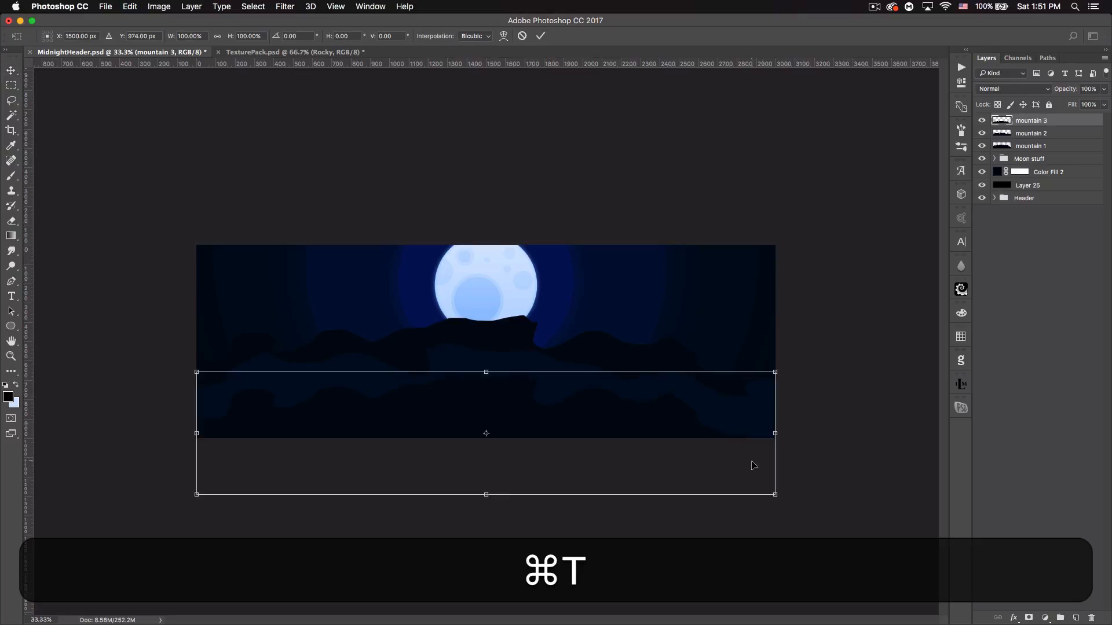
pyautogui.moveTo(775, 497)
pyautogui.mouseDown()
pyautogui.moveTo(779, 459)
pyautogui.moveTo(777, 477)
pyautogui.mouseUp()
pyautogui.moveTo(195, 434); pyautogui.dragTo(81, 435)
pyautogui.moveTo(777, 425); pyautogui.dragTo(803, 423)
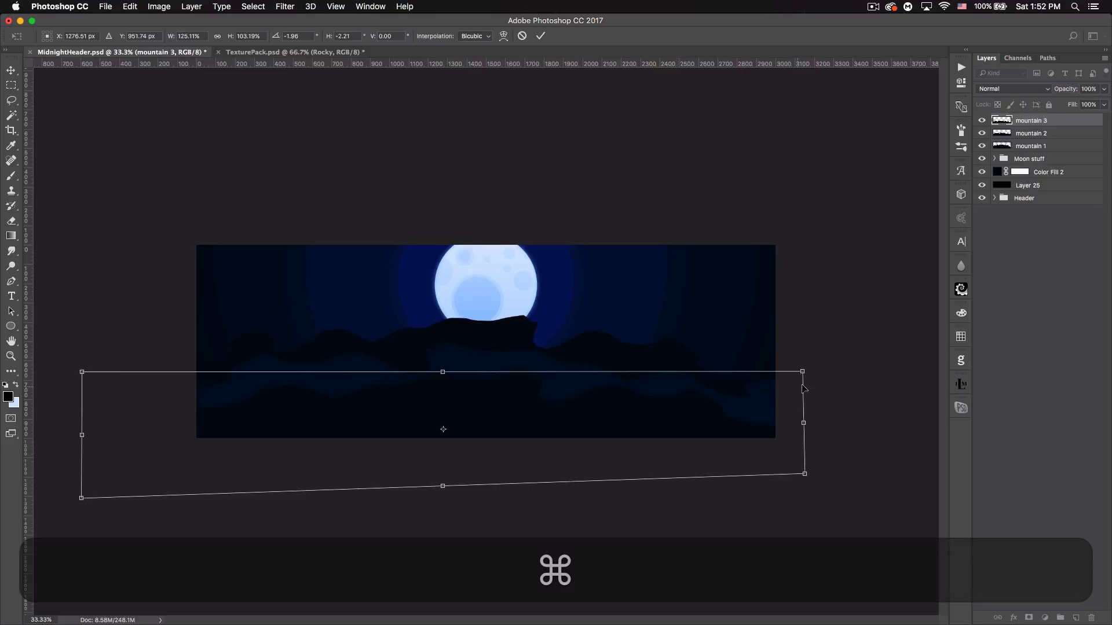
pyautogui.moveTo(821, 367)
pyautogui.mouseDown()
pyautogui.moveTo(804, 336)
pyautogui.moveTo(816, 418)
pyautogui.moveTo(810, 374)
pyautogui.mouseUp()
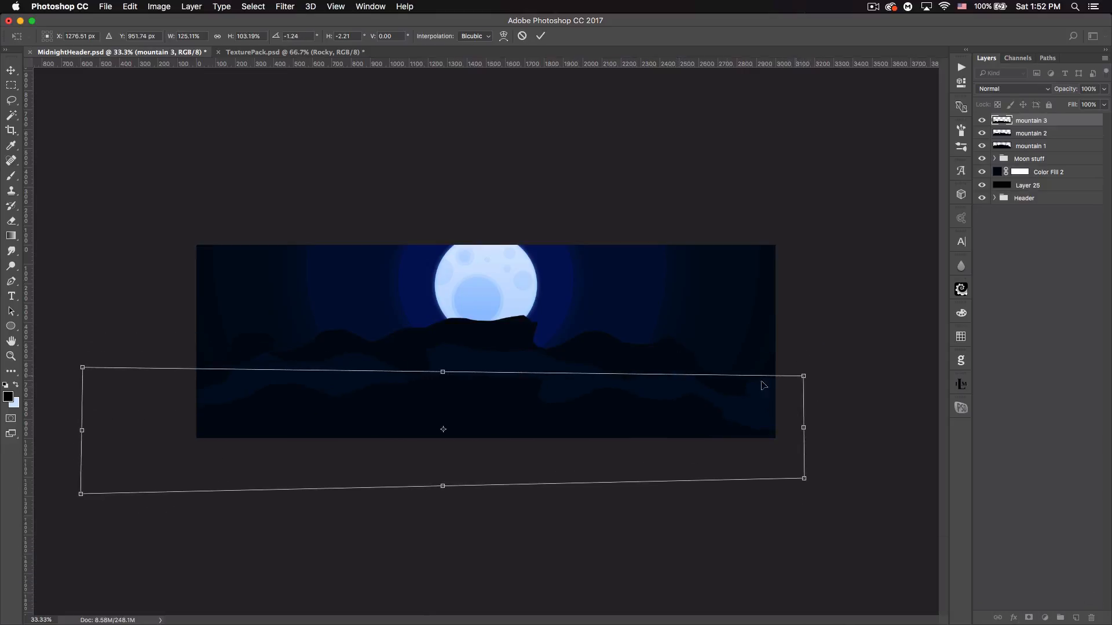
pyautogui.moveTo(600, 416); pyautogui.dragTo(604, 412)
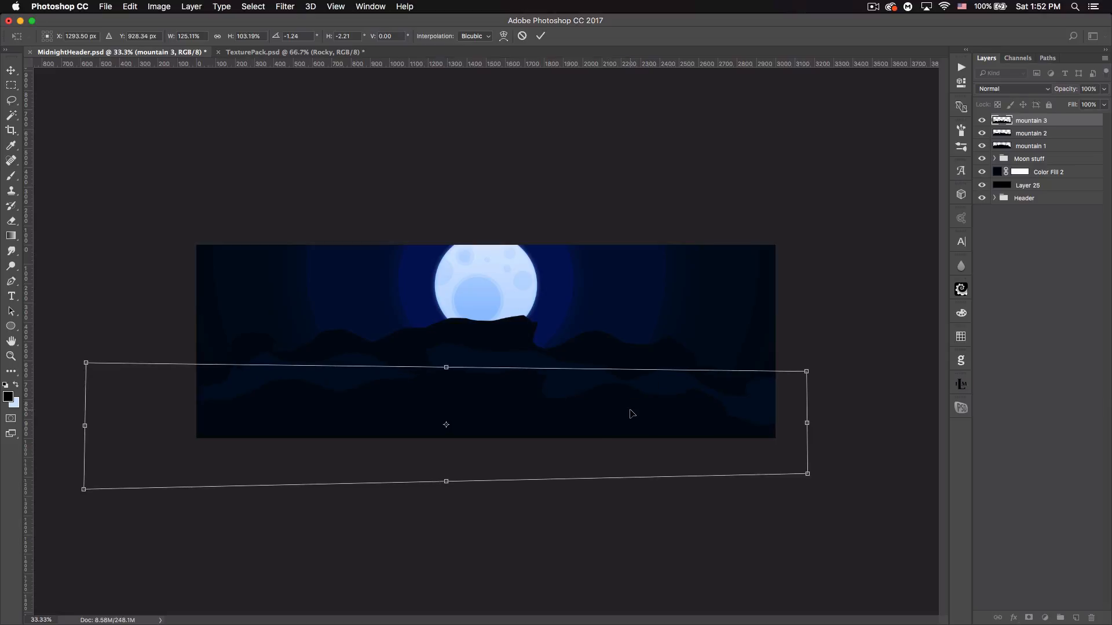
pyautogui.press('Return')
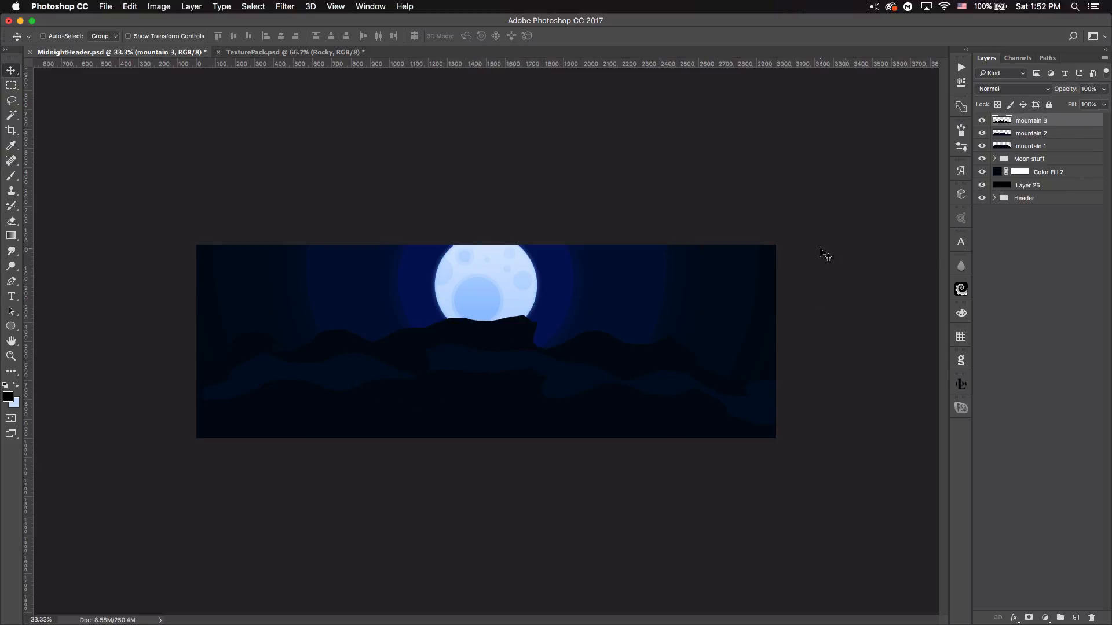
# Step: Move mountain 3 slightly down and fine-tune its tilt with a small rotation that raises its right end
pyautogui.moveTo(478, 362); pyautogui.dragTo(479, 376)
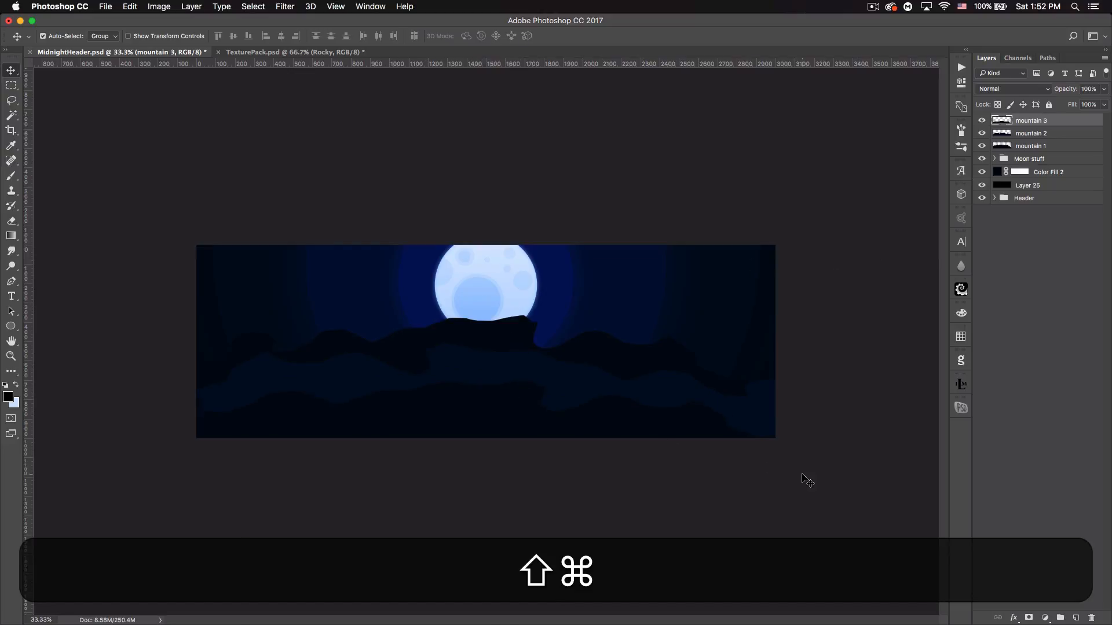
pyautogui.press('super+t')
pyautogui.moveTo(840, 482); pyautogui.dragTo(845, 472)
pyautogui.press('Return')
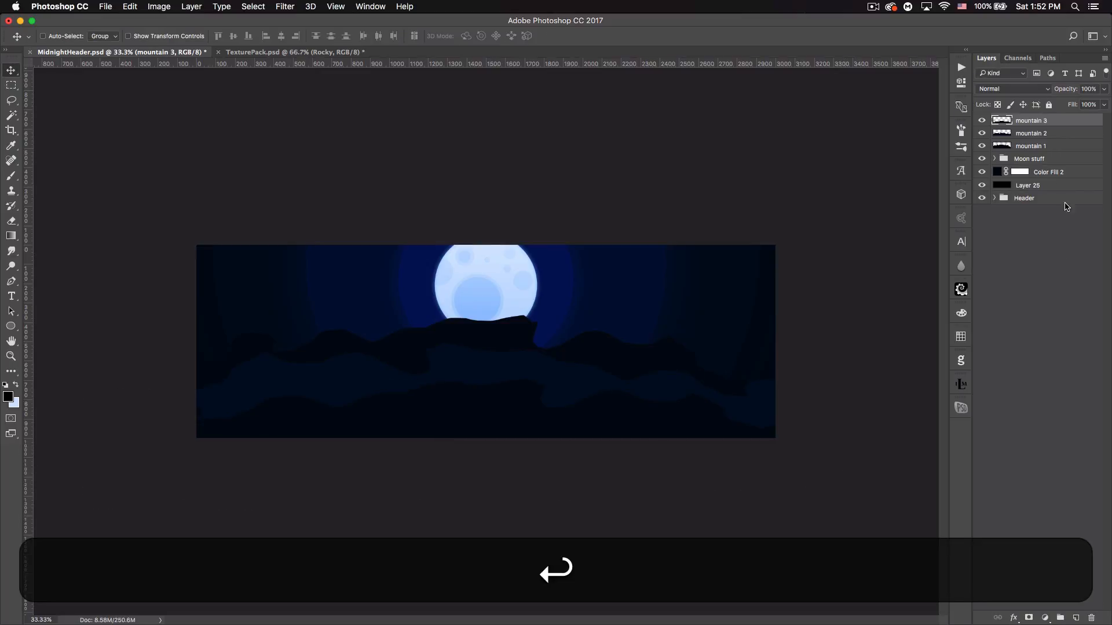
# Step: Shift the mountain 2 layer slightly lower between the other two ridges
pyautogui.click(1055, 133)
pyautogui.moveTo(627, 345); pyautogui.dragTo(610, 354)
pyautogui.moveTo(479, 369); pyautogui.dragTo(481, 371)
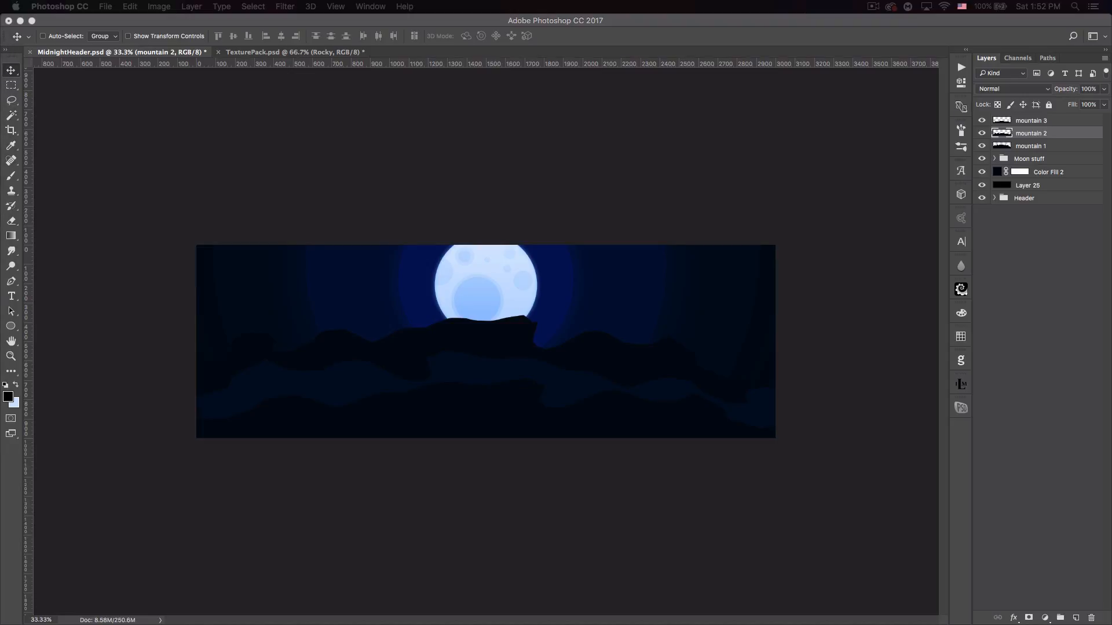
# Step: Switch to Chrome, browse the black pine tree image results and open the Up North Trees clip art silhouette at full size
pyautogui.moveTo(2, 92); pyautogui.dragTo(597, 62)
pyautogui.scroll(12, 505, 220)
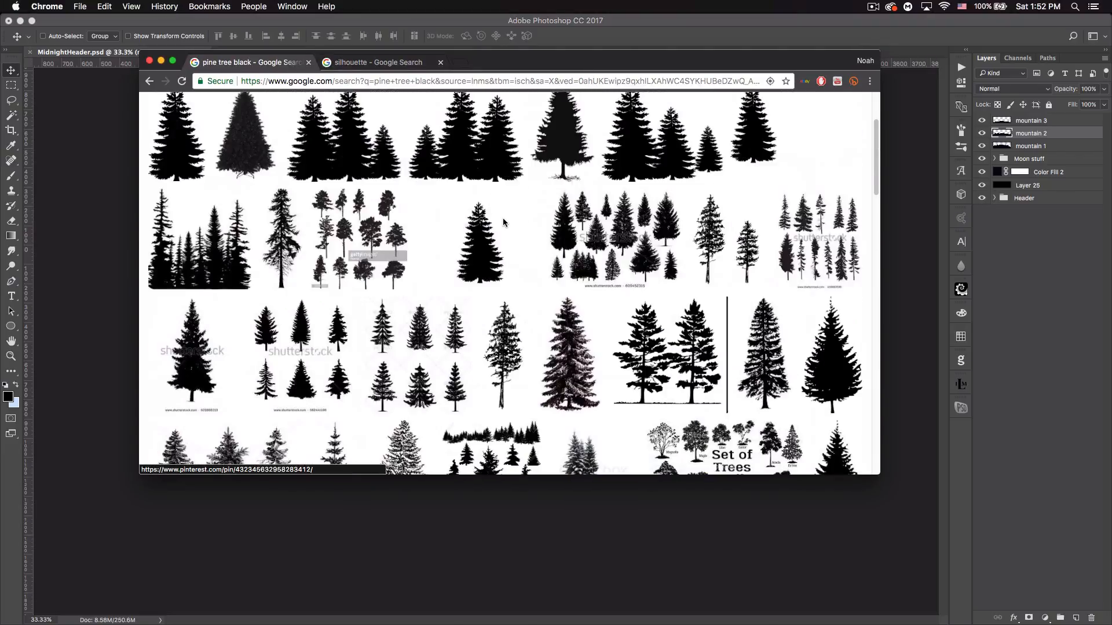
pyautogui.scroll(-10, 554, 328)
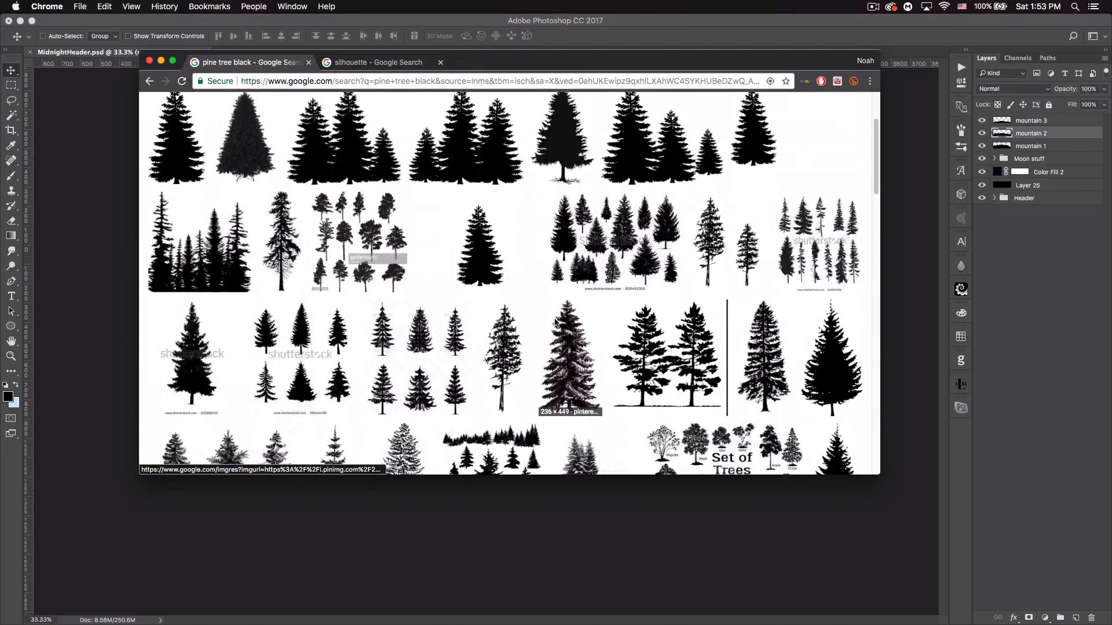
pyautogui.scroll(-3, 388, 279)
pyautogui.click(765, 379)
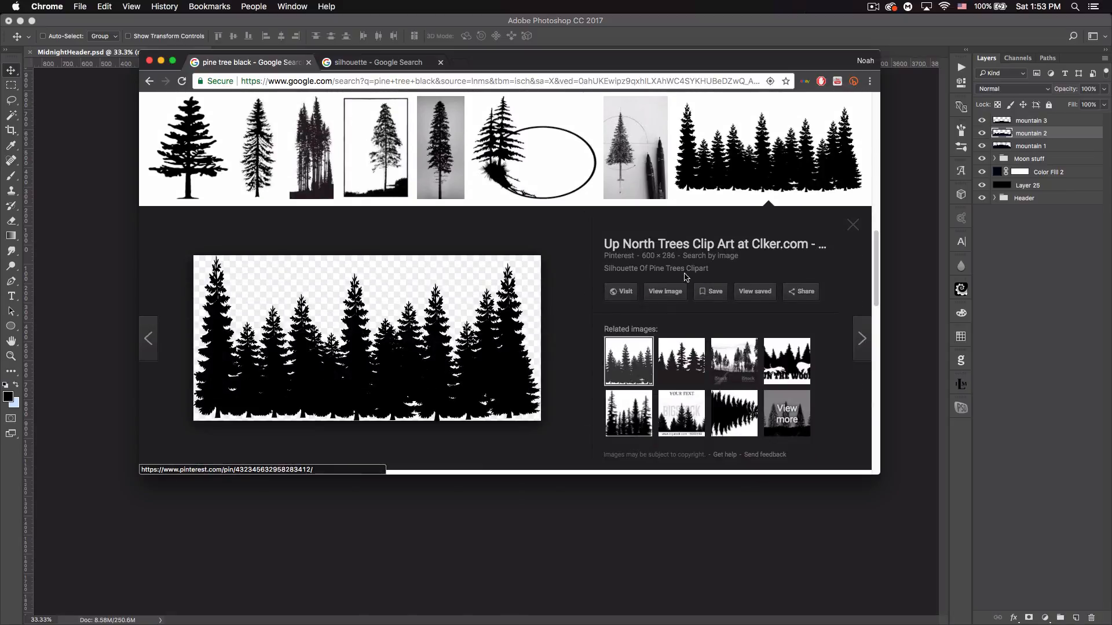
pyautogui.click(664, 291)
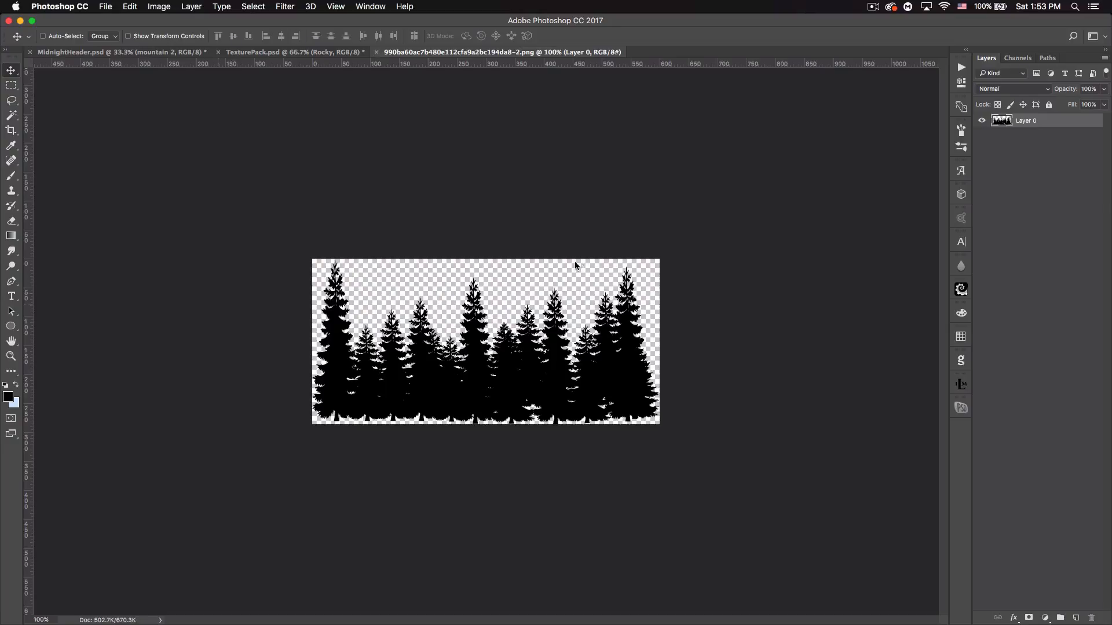
pyautogui.click(130, 7)
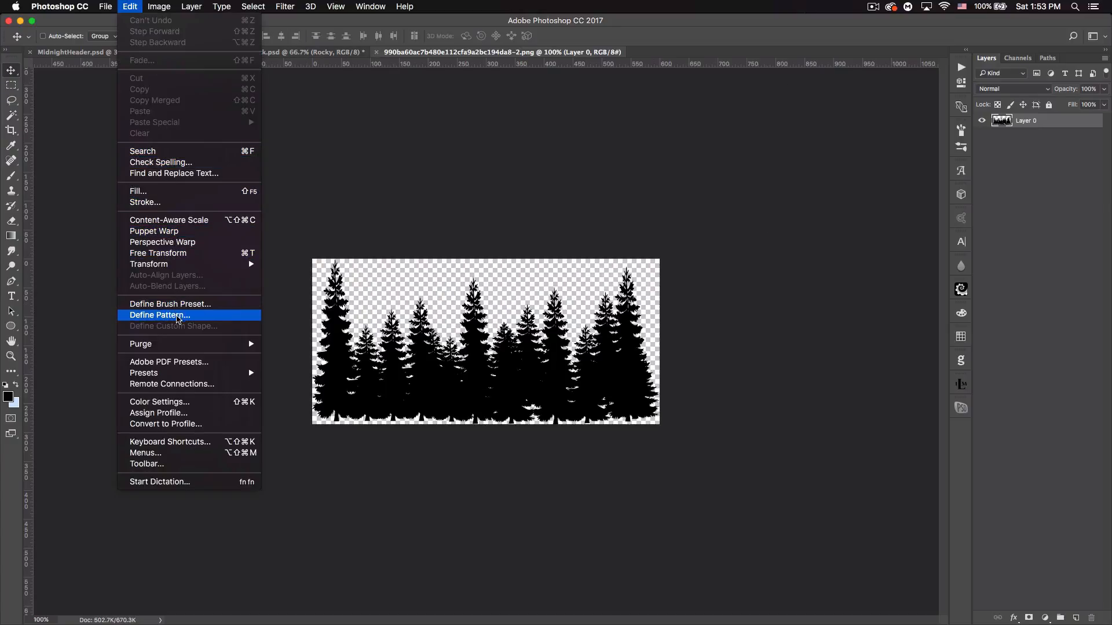
pyautogui.click(177, 305)
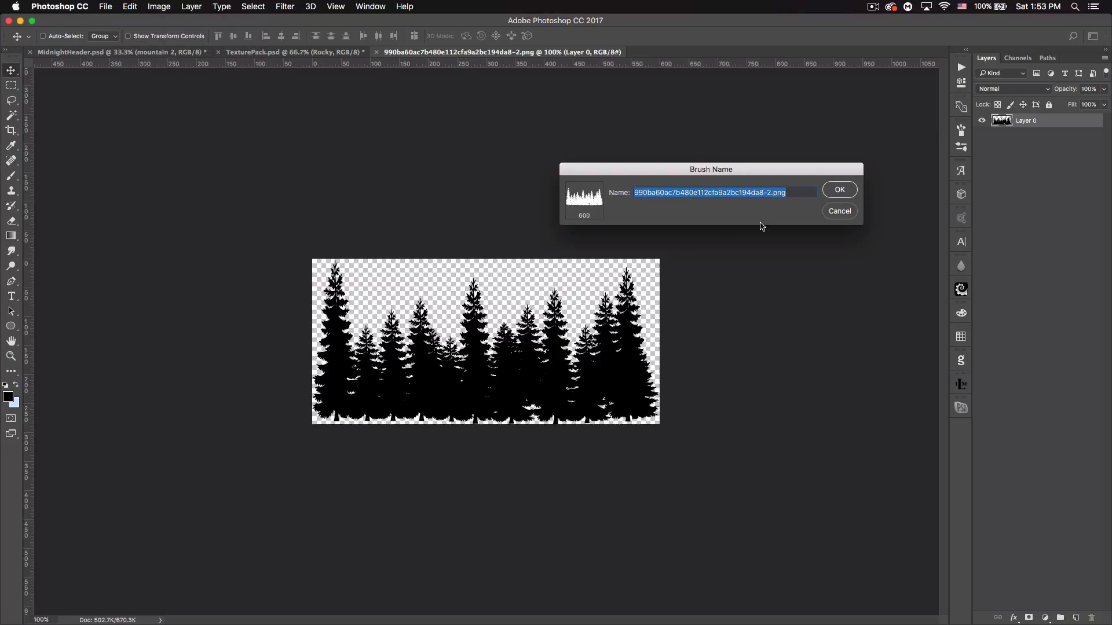
pyautogui.click(833, 212)
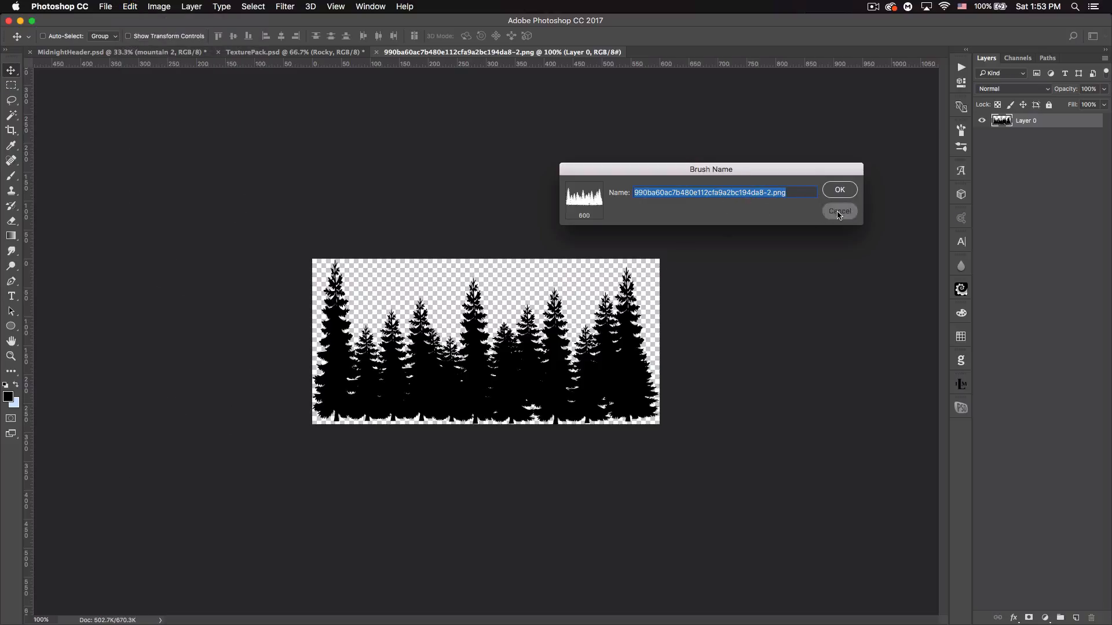
# Step: Close the pine tree image and choose the 600 px pine tree tip for the Brush tool in MidnightHeader.psd
pyautogui.click(376, 52)
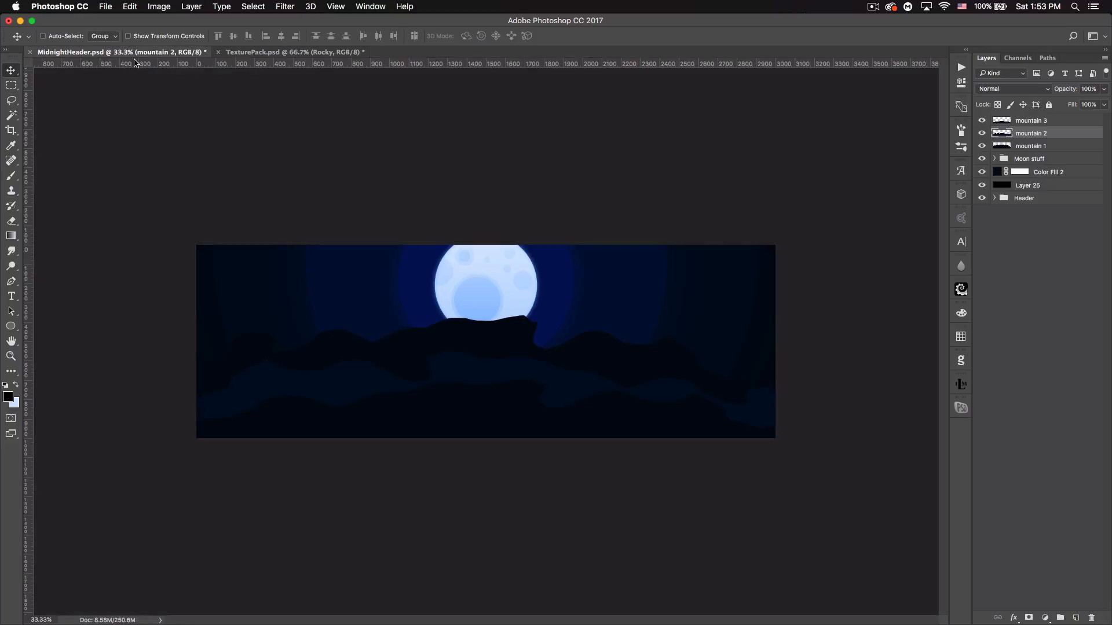
pyautogui.click(9, 176)
pyautogui.click(61, 39)
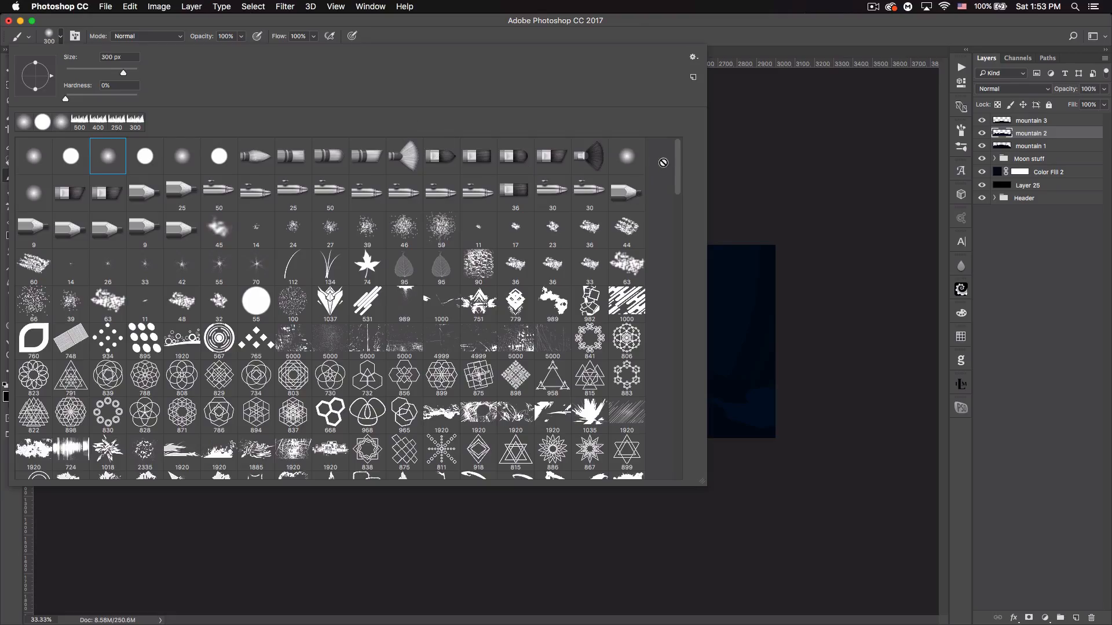
pyautogui.moveTo(674, 210); pyautogui.dragTo(678, 473)
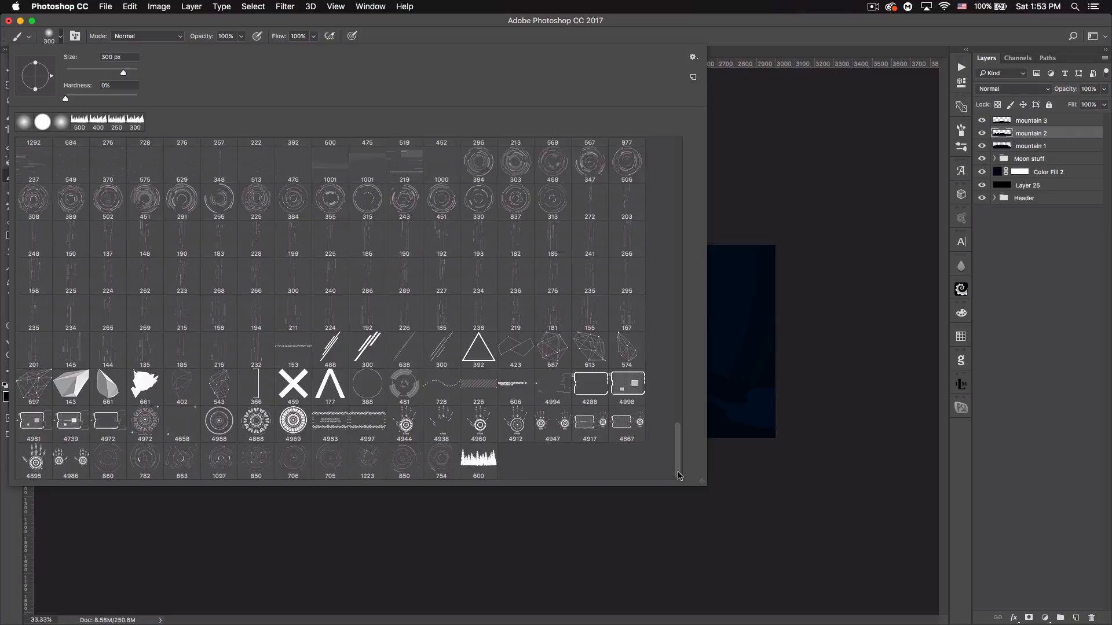
pyautogui.click(479, 460)
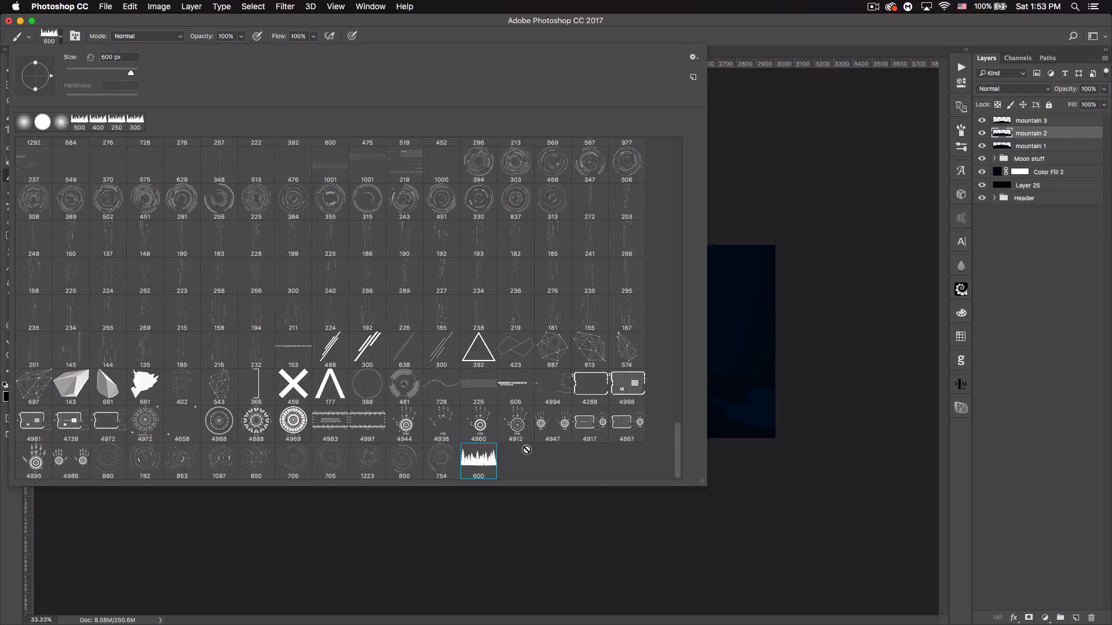
pyautogui.click(741, 42)
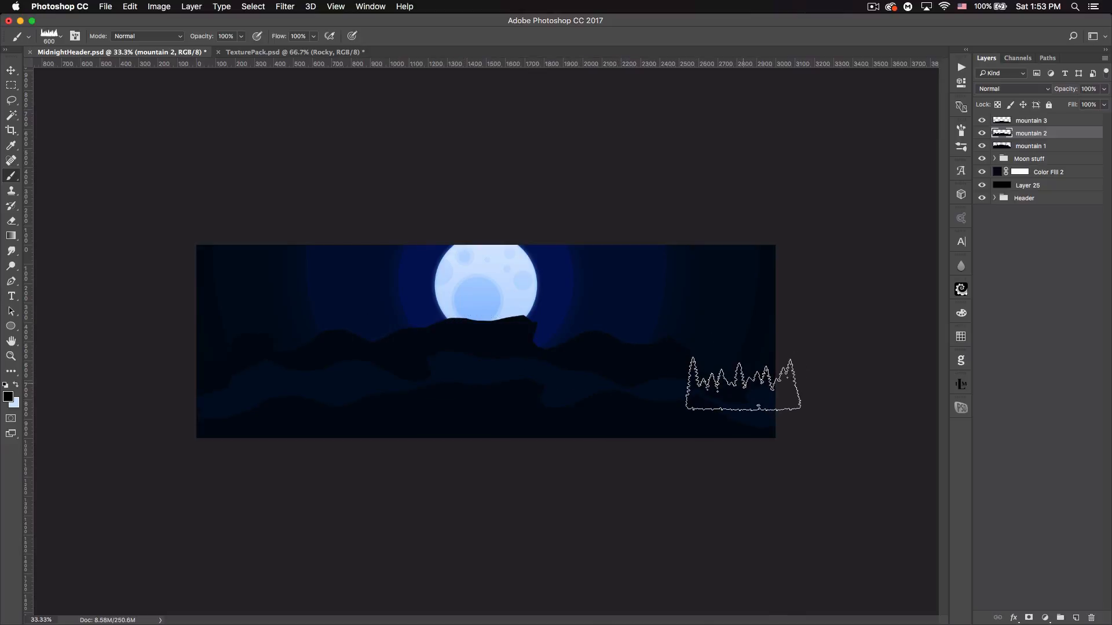
# Step: Make mountain 1 the active layer, check it by toggling its visibility, and accept 00040e as the foreground color
pyautogui.click(1060, 146)
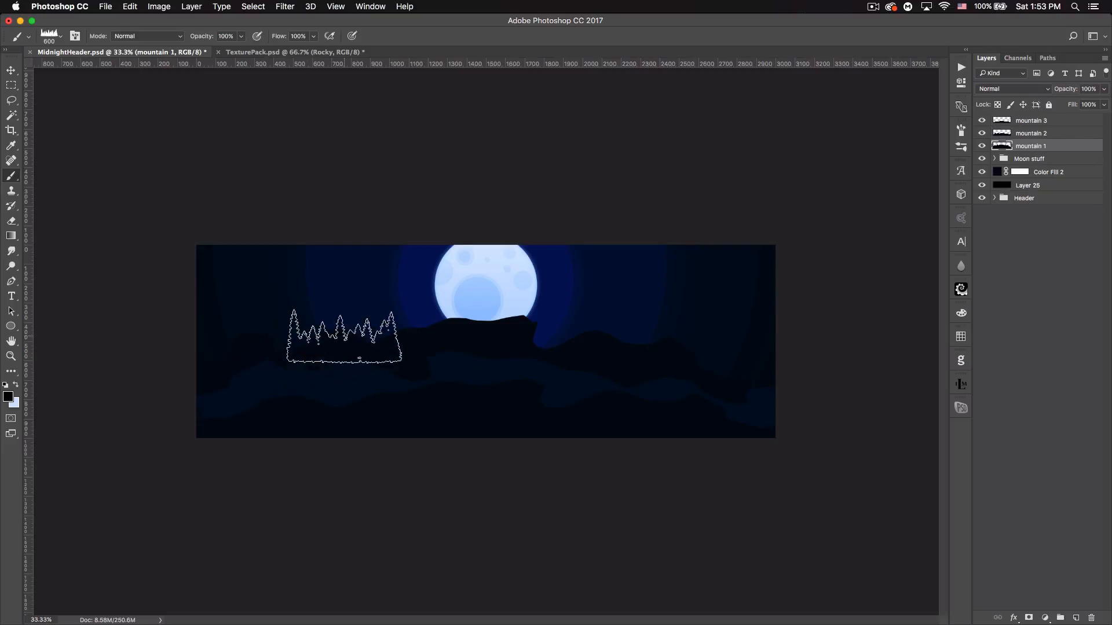
pyautogui.click(983, 147)
pyautogui.click(983, 146)
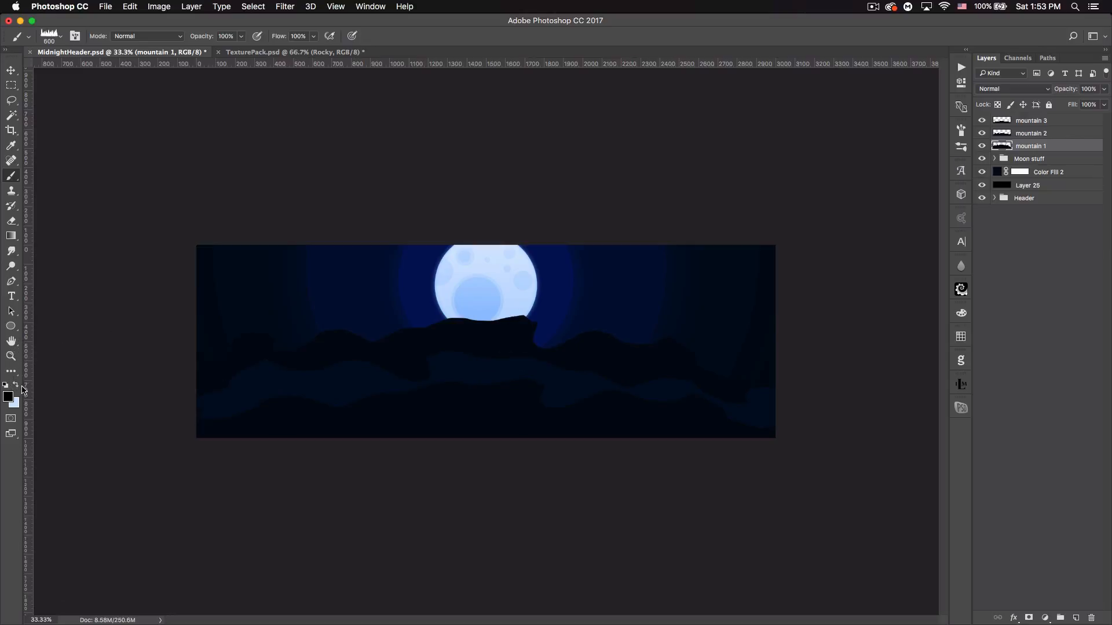
pyautogui.click(9, 397)
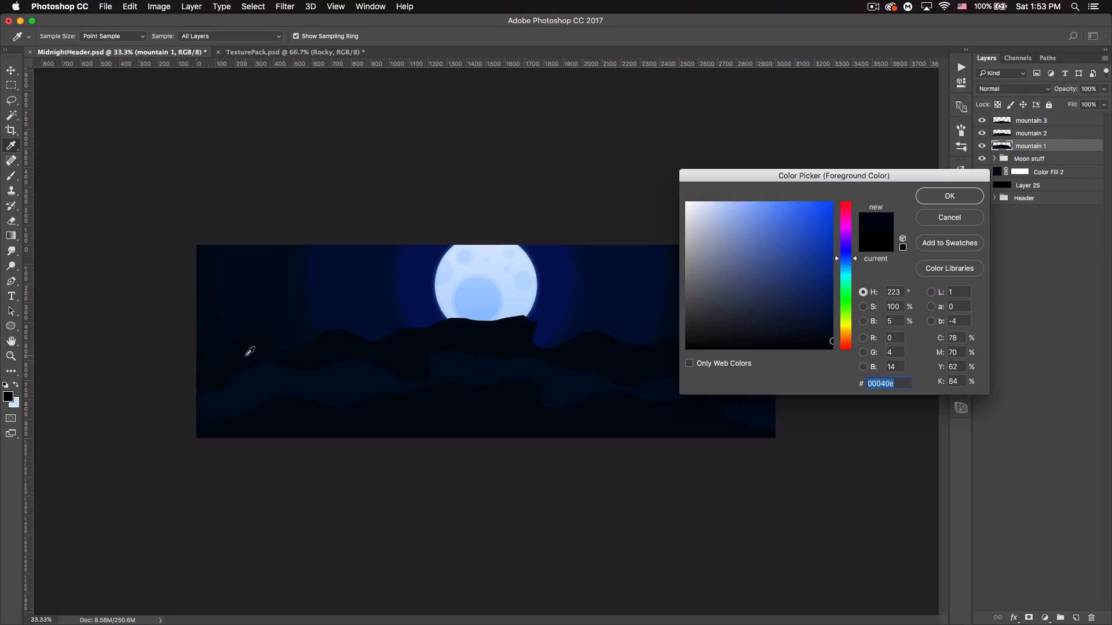
pyautogui.click(969, 200)
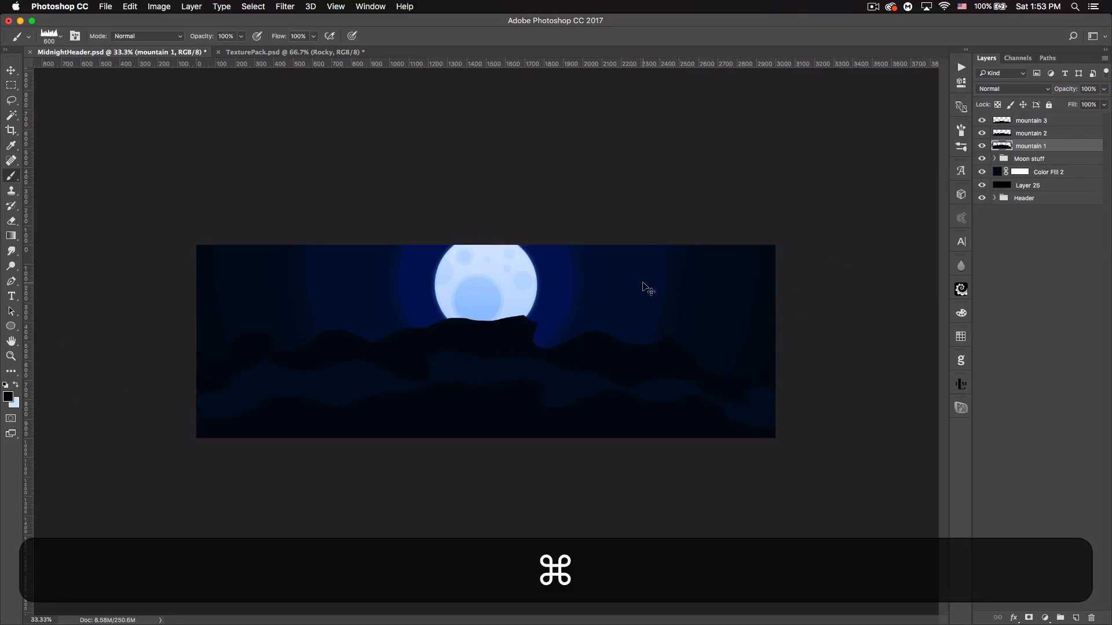
# Step: Reduce the pine tree brush size to 250 px for painting on the mountain 1 ridge
pyautogui.press('super+equal')
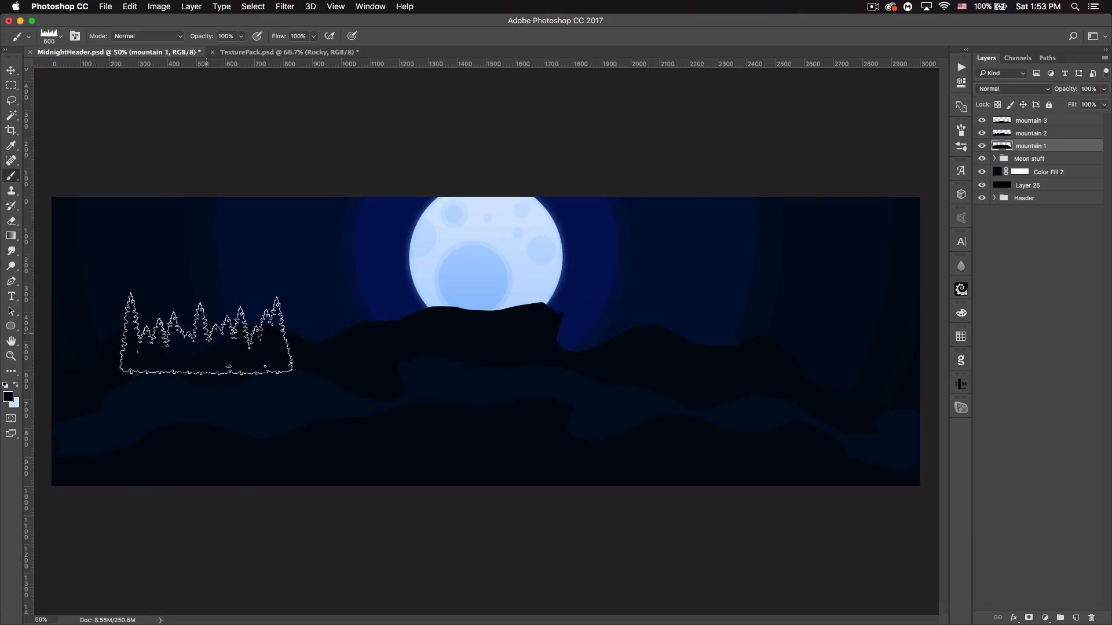
pyautogui.press('[')
pyautogui.press('[')
pyautogui.press('[')
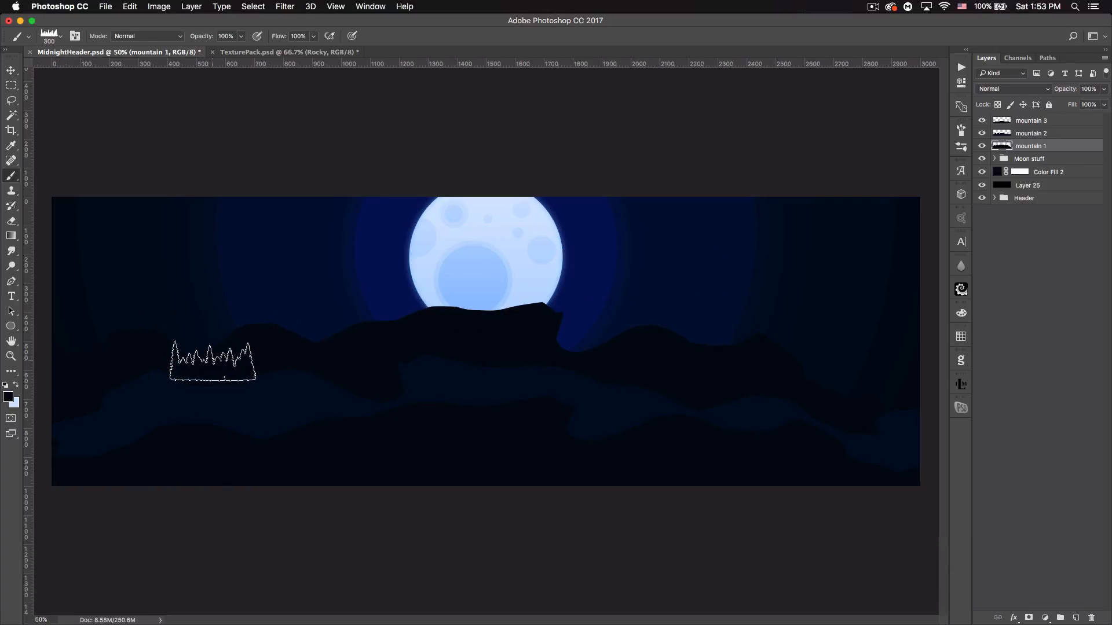
pyautogui.press('[')
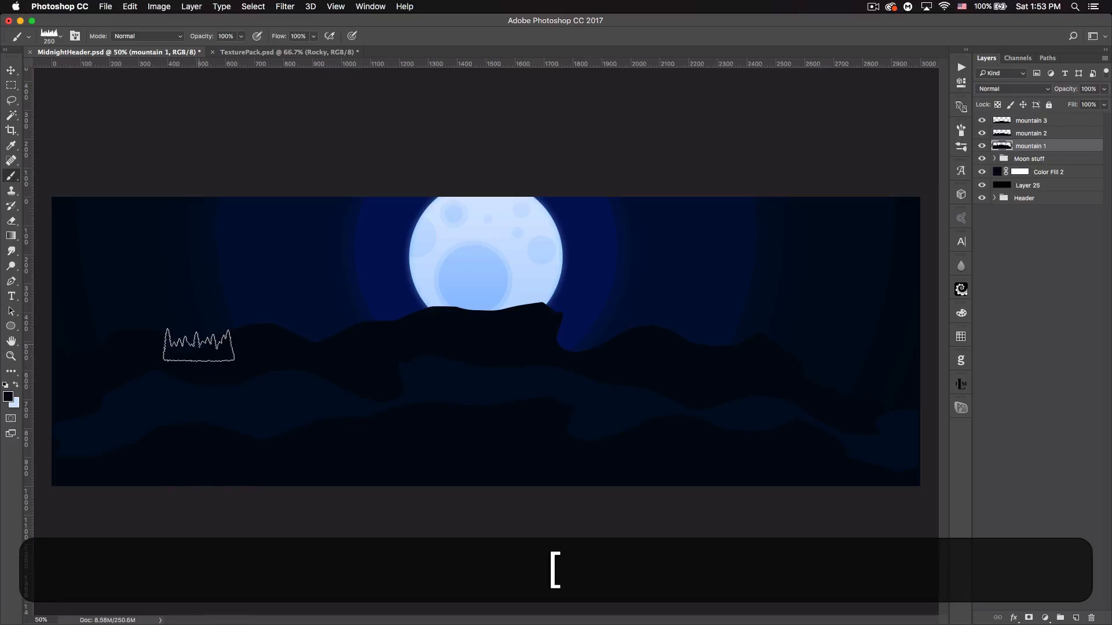
# Step: Paint pine trees along the mountain 1 ridge with the 250 px brush, enlarging it to 300 px for the last ones
pyautogui.click(325, 331)
pyautogui.click(417, 322)
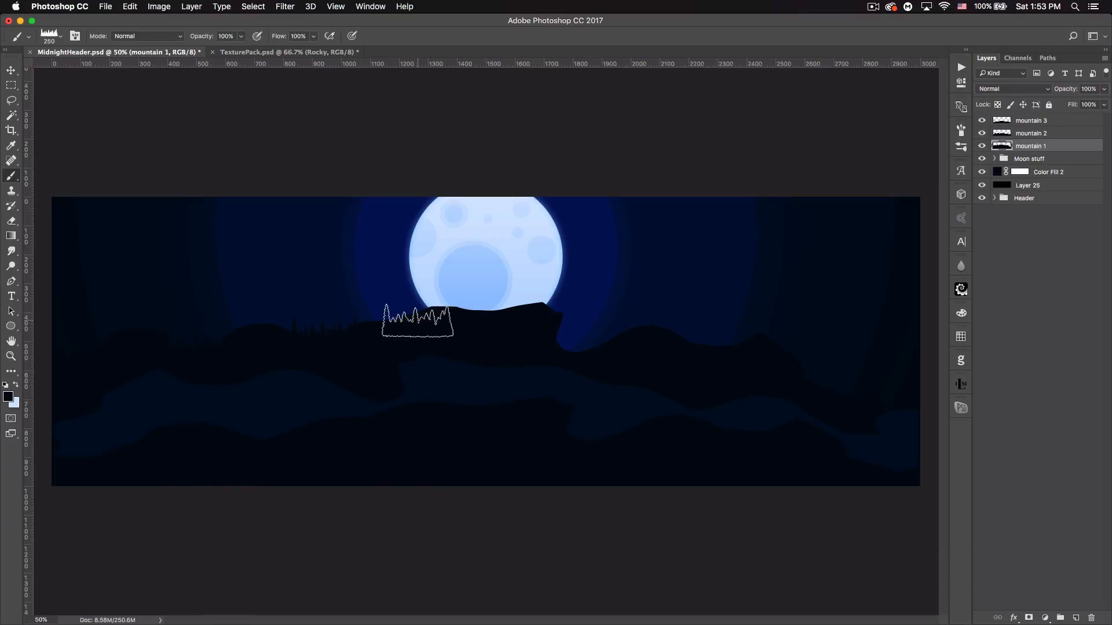
pyautogui.click(489, 311)
pyautogui.click(590, 350)
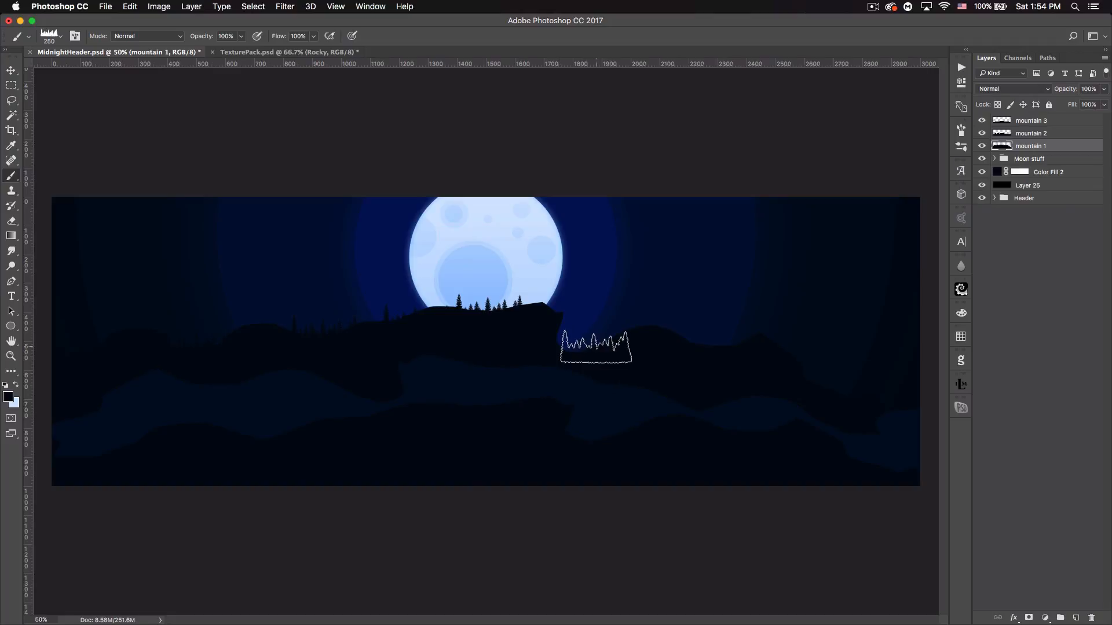
pyautogui.press(']')
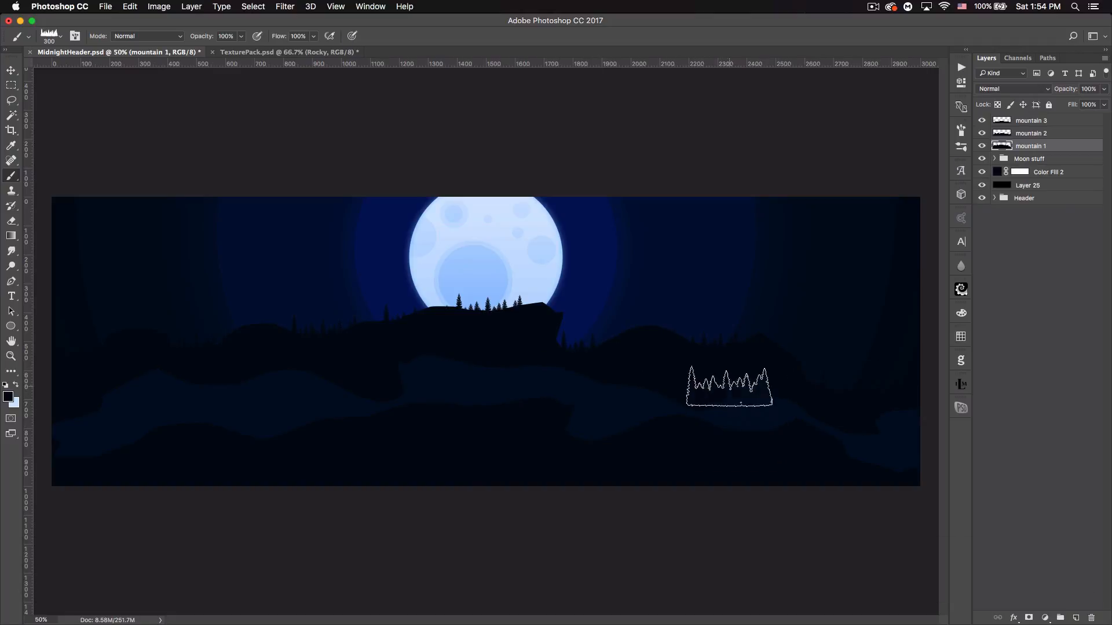
# Step: Paint pine trees along the mountain 3 ridge on its own layer, varying the brush between 400, 250 and 300 px
pyautogui.click(1057, 124)
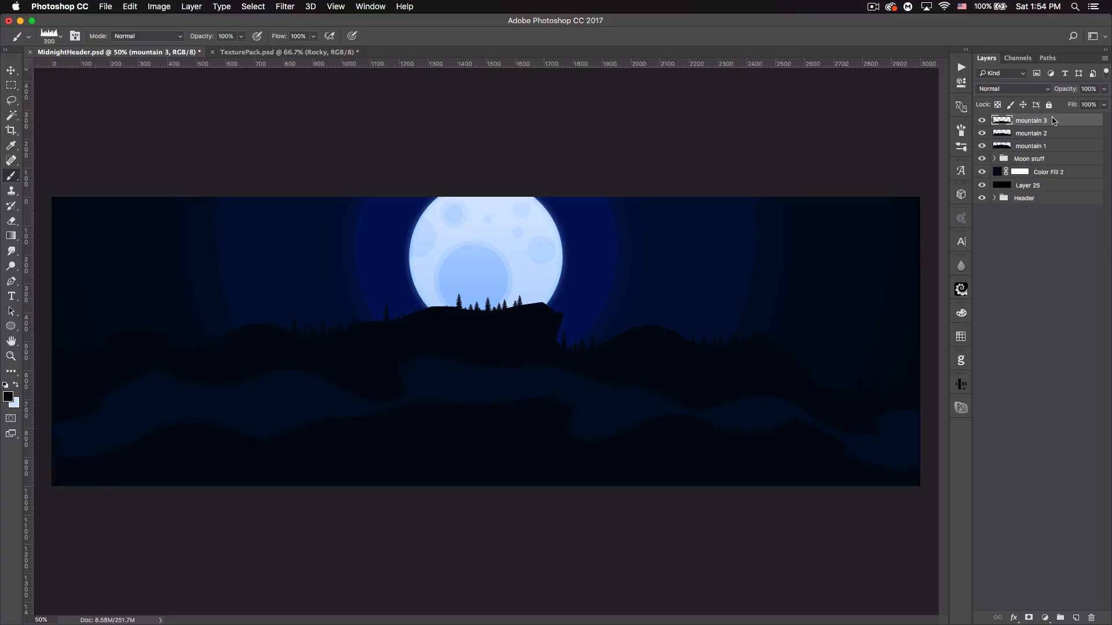
pyautogui.press(']')
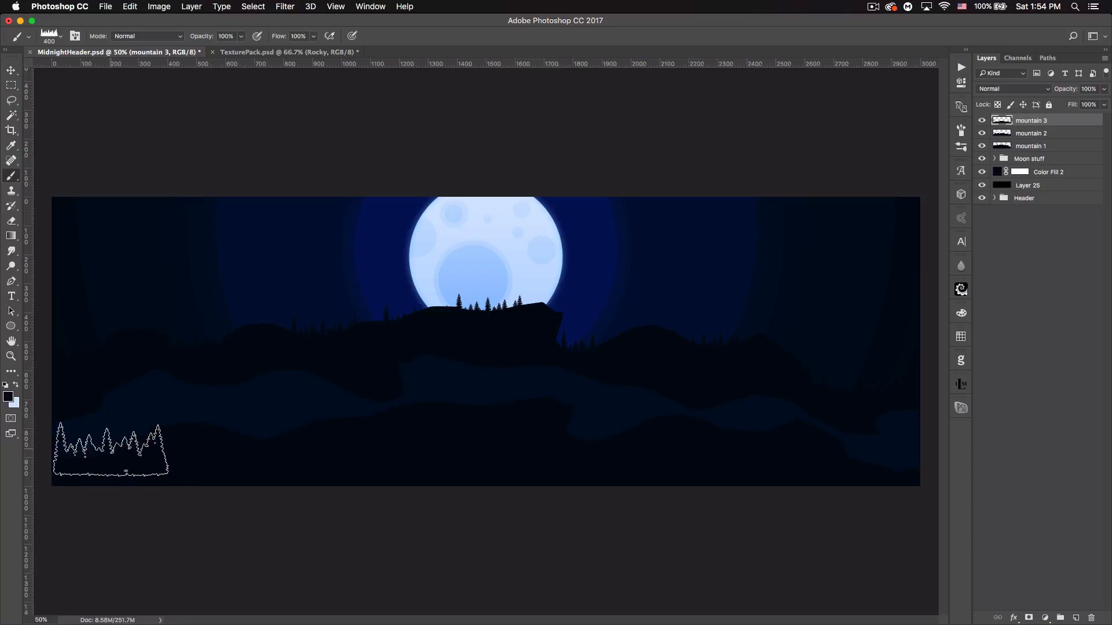
pyautogui.moveTo(115, 447)
pyautogui.mouseDown()
pyautogui.moveTo(154, 478)
pyautogui.moveTo(210, 478)
pyautogui.moveTo(269, 436)
pyautogui.mouseUp()
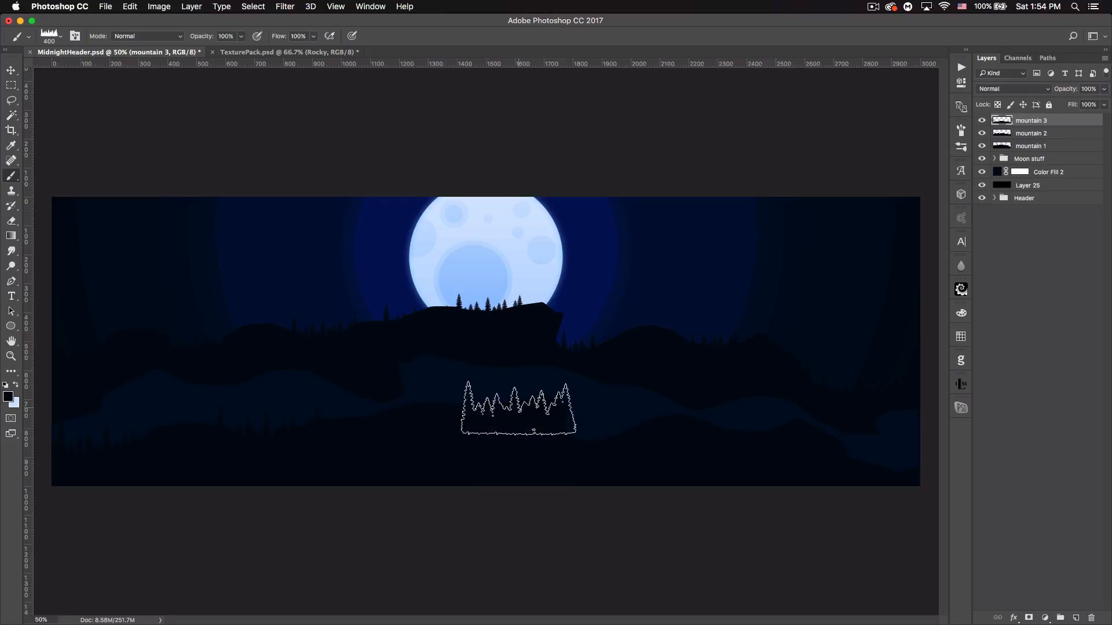
pyautogui.press('[')
pyautogui.press('[')
pyautogui.press('[')
pyautogui.press('[')
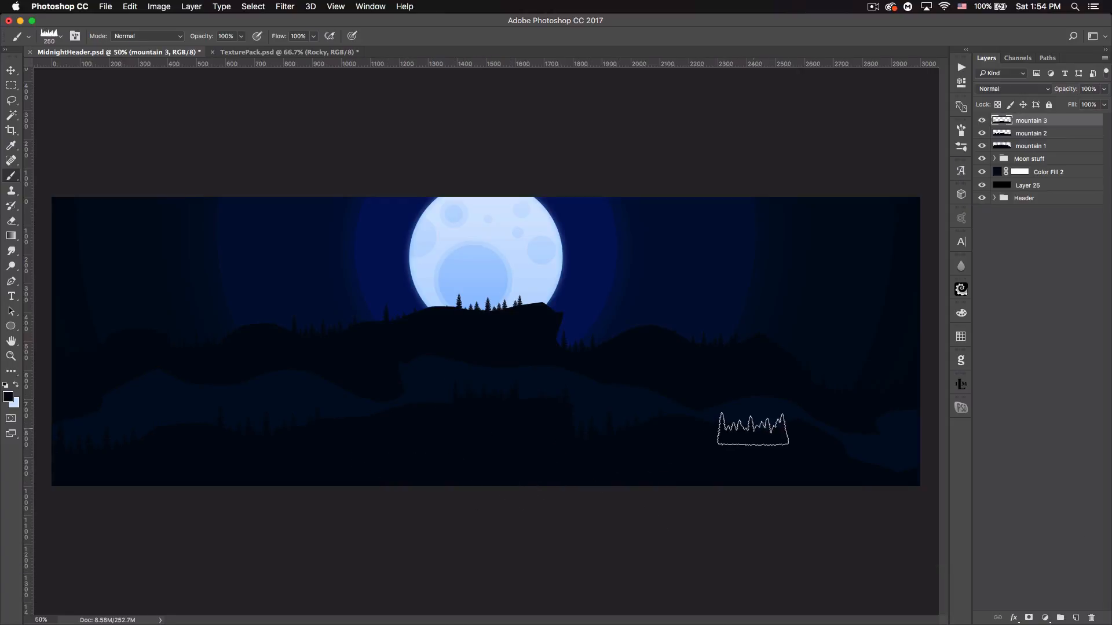
pyautogui.press(']')
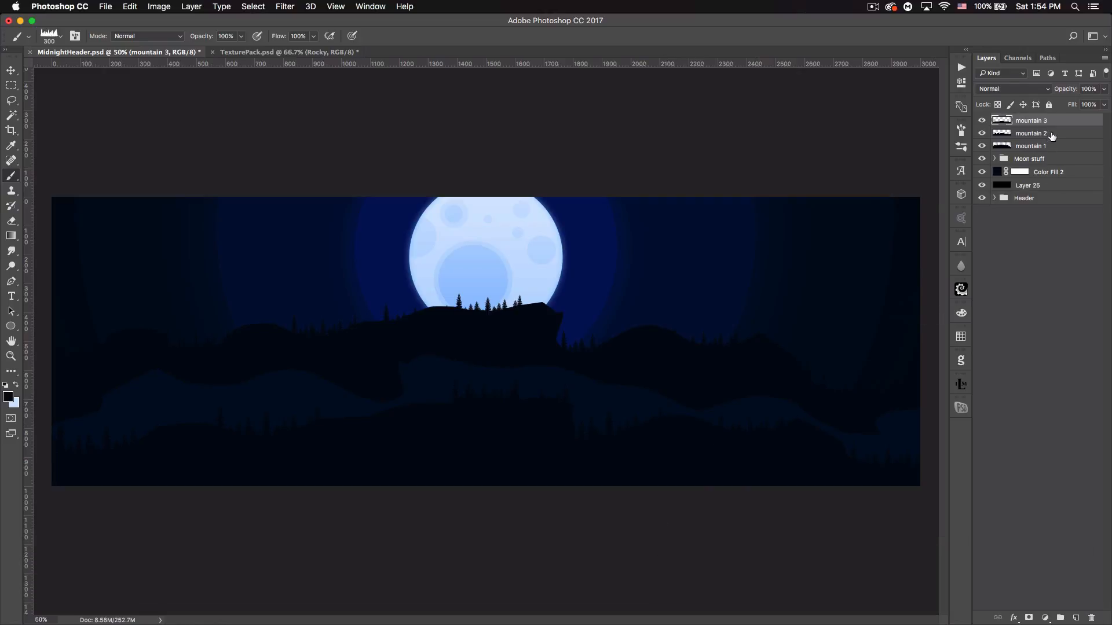
# Step: Make mountain 2 the active layer and set the foreground color to 000924
pyautogui.click(1052, 136)
pyautogui.click(8, 397)
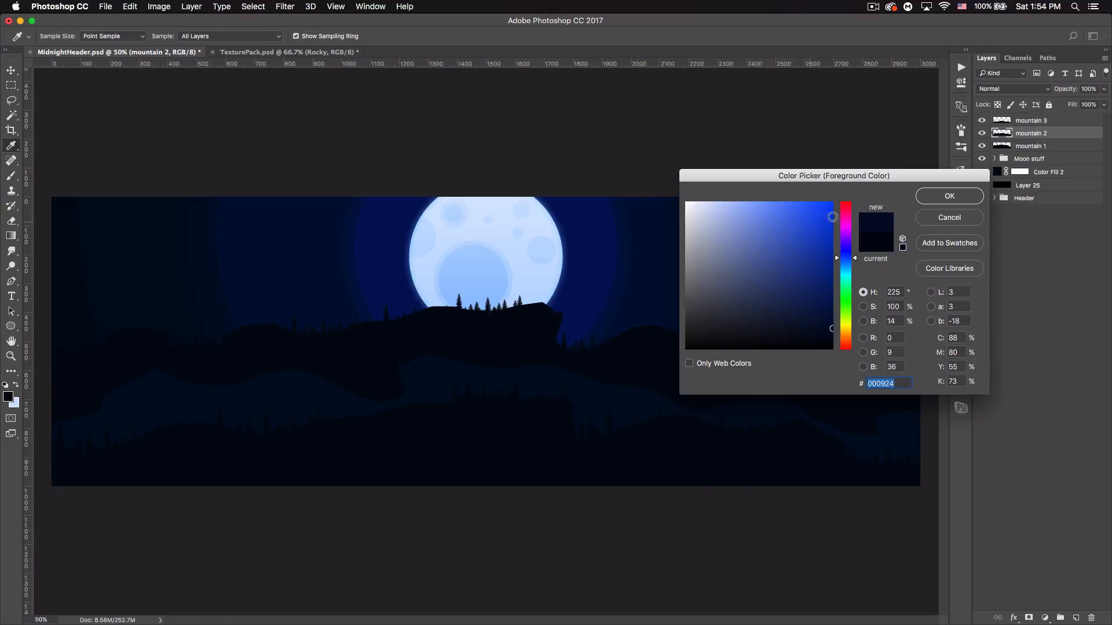
pyautogui.click(941, 196)
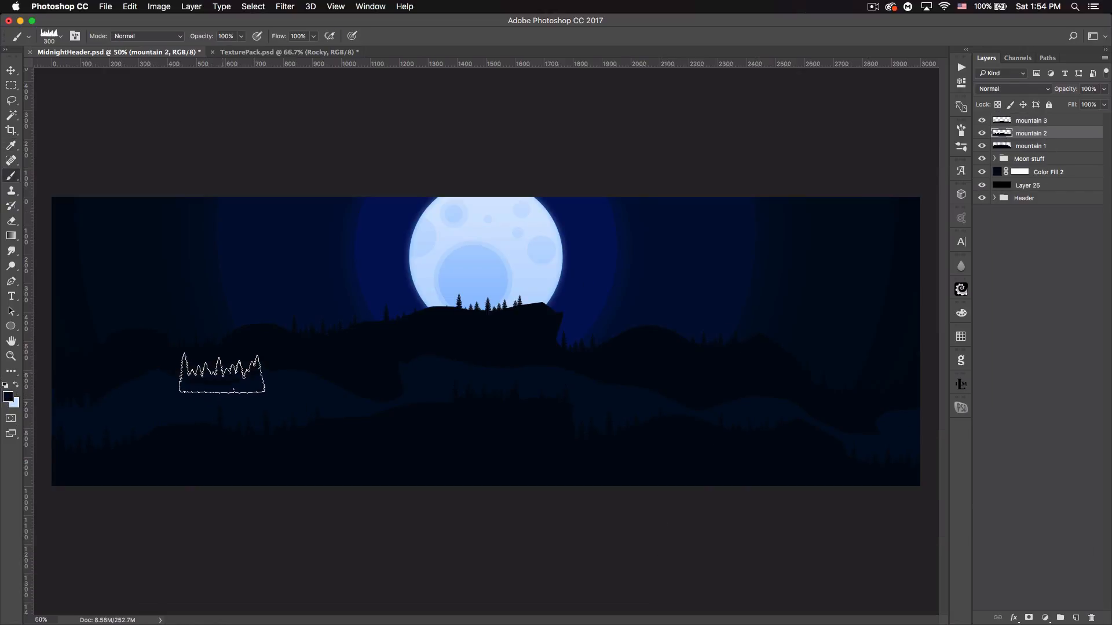
# Step: Paint pine trees along the mountain 2 ridge, varying the brush size between 150, 200 and 250 px
pyautogui.press('[')
pyautogui.press('[')
pyautogui.press('[')
pyautogui.press('[')
pyautogui.press(']')
pyautogui.press('[')
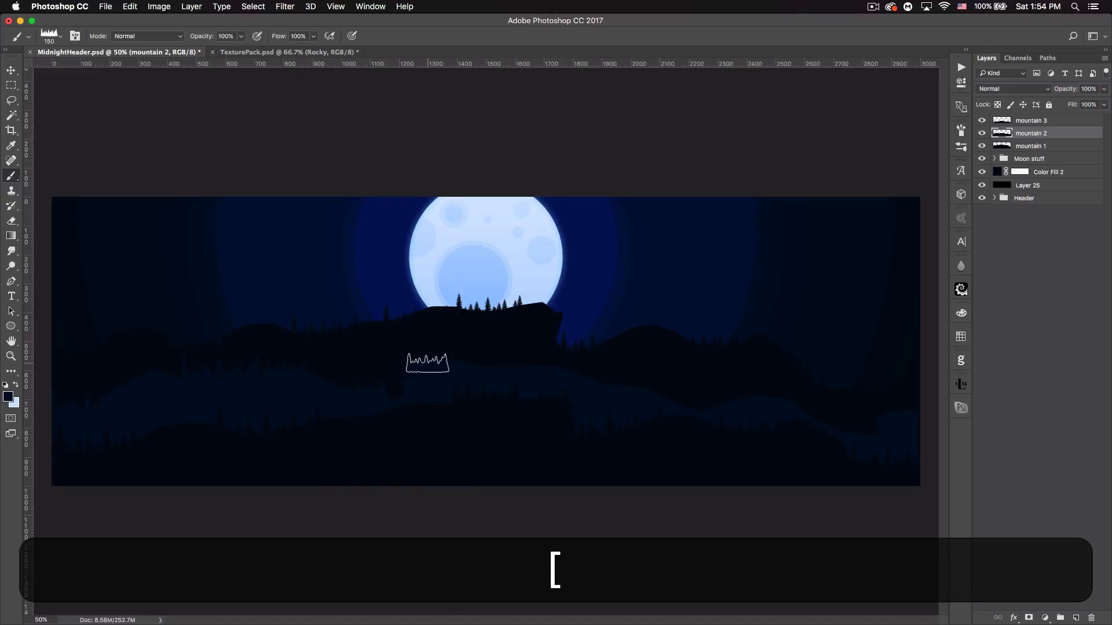
pyautogui.press(']')
pyautogui.press(']')
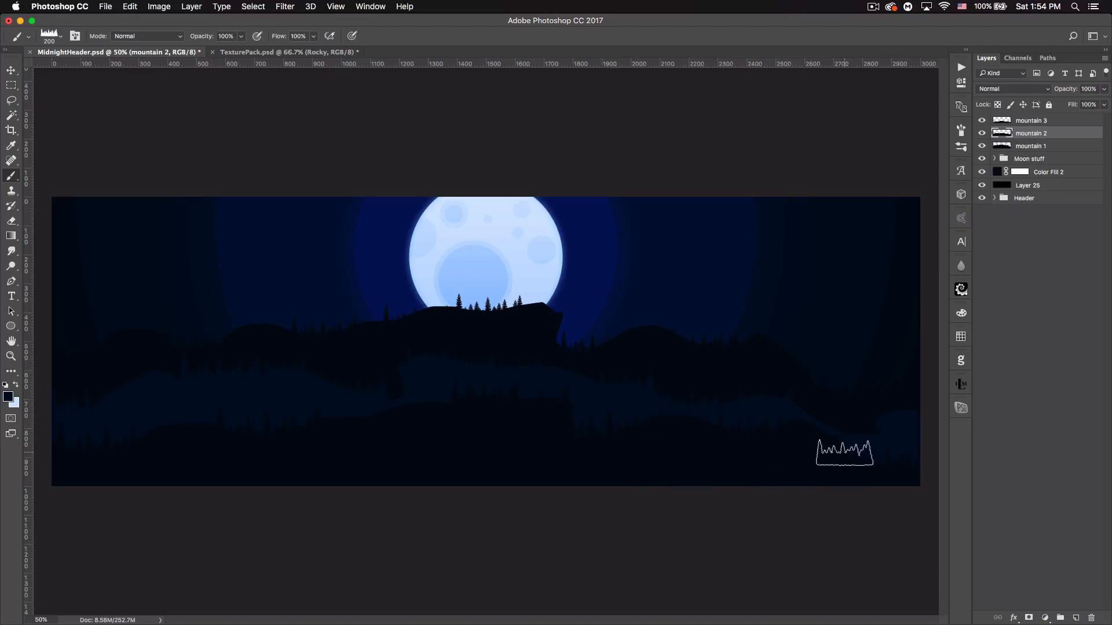
pyautogui.press(']')
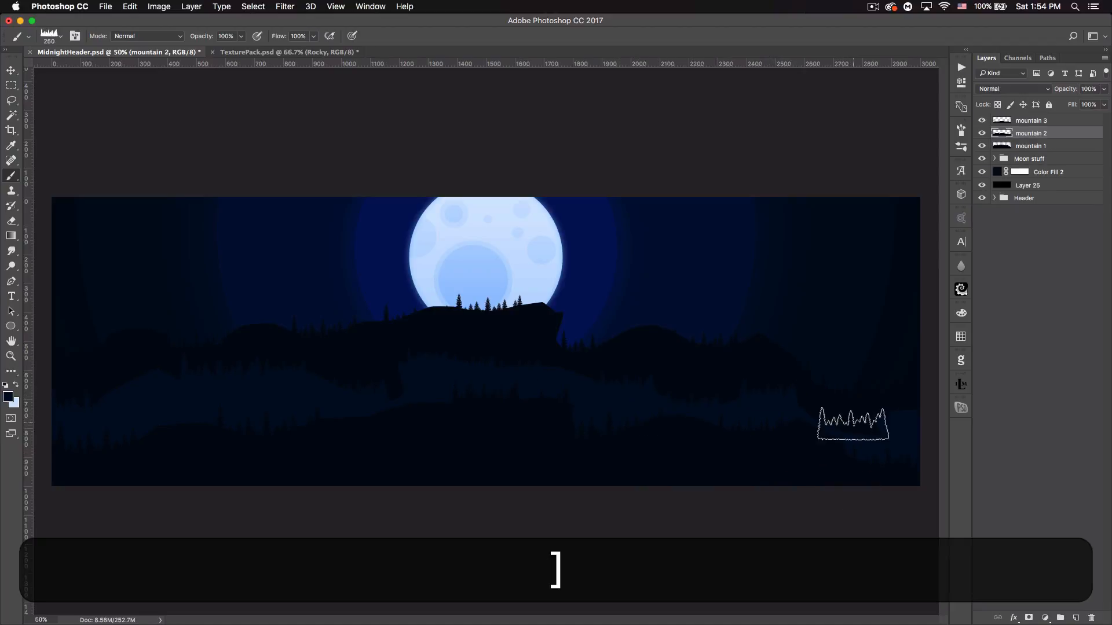
pyautogui.press('[')
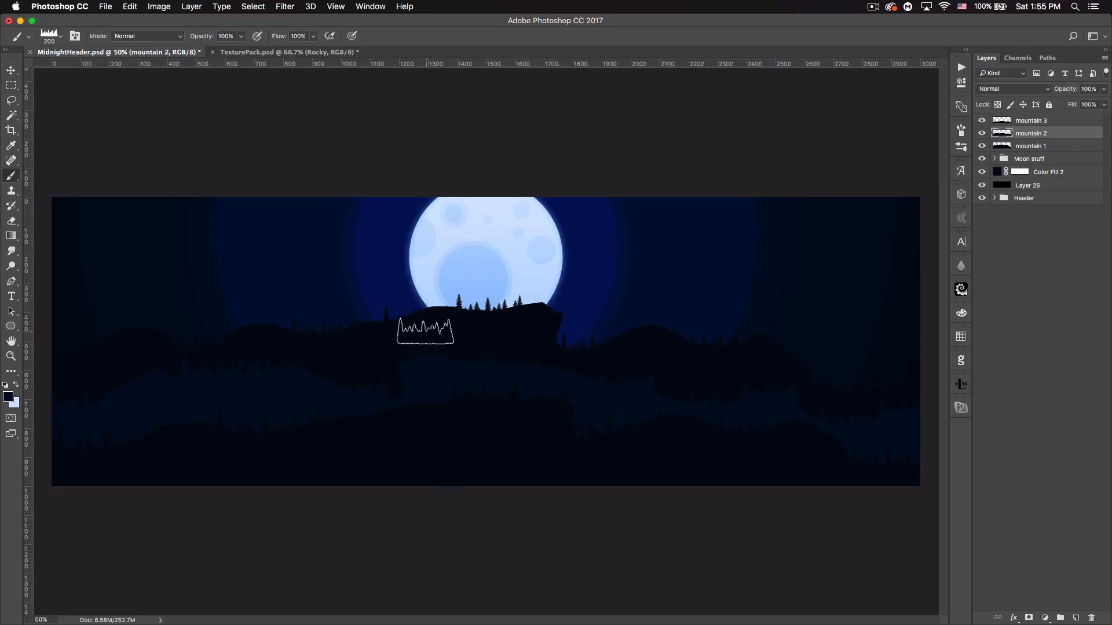
# Step: Consult the MidnightHeader.png reference preview, switch to Chrome and search Google Images for "wolf silhouette"
pyautogui.moveTo(0, 104); pyautogui.dragTo(575, 180)
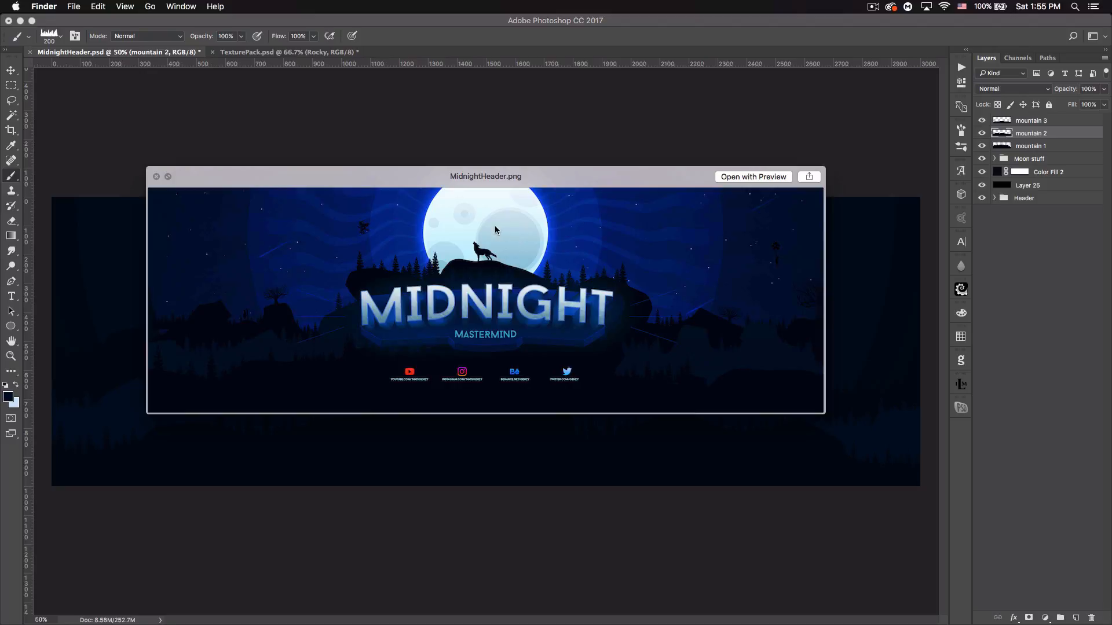
pyautogui.moveTo(581, 179); pyautogui.dragTo(0, 113)
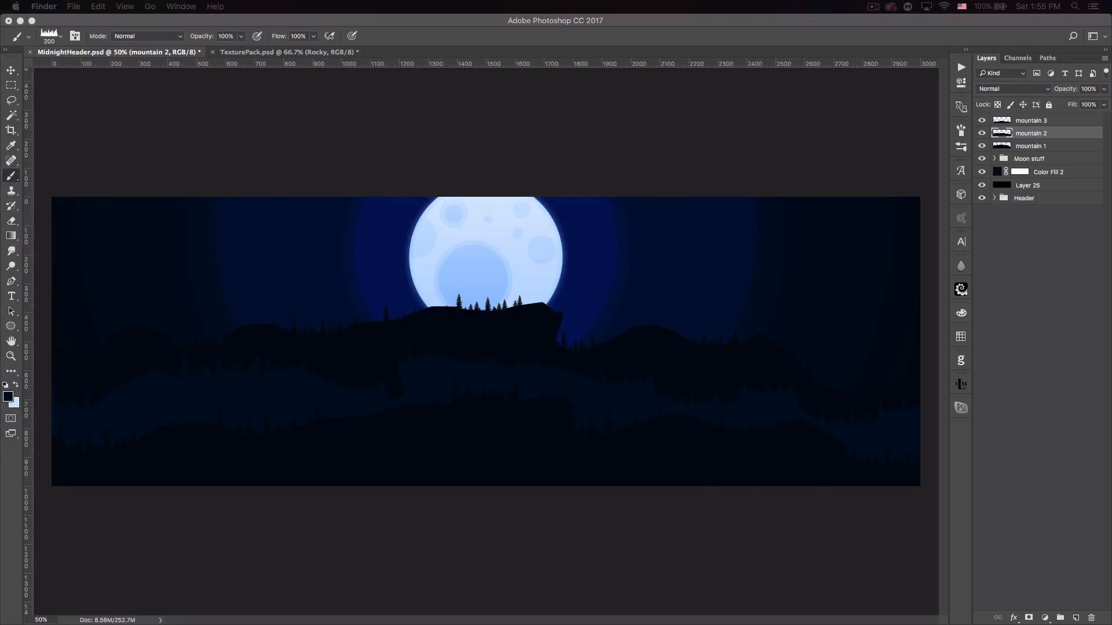
pyautogui.press('super+Tab')
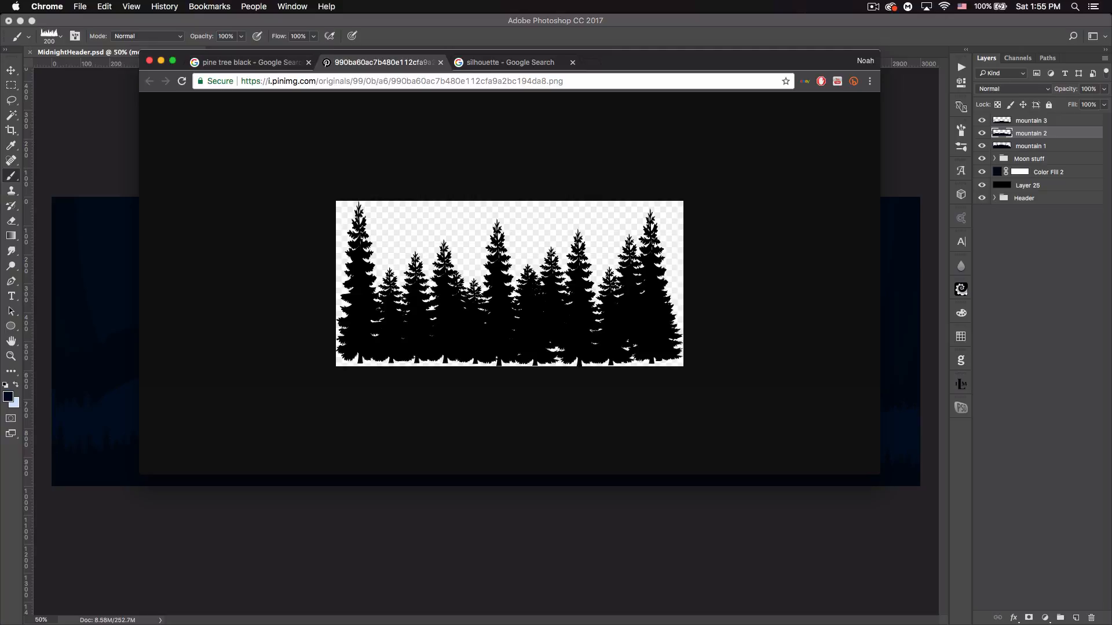
pyautogui.click(441, 63)
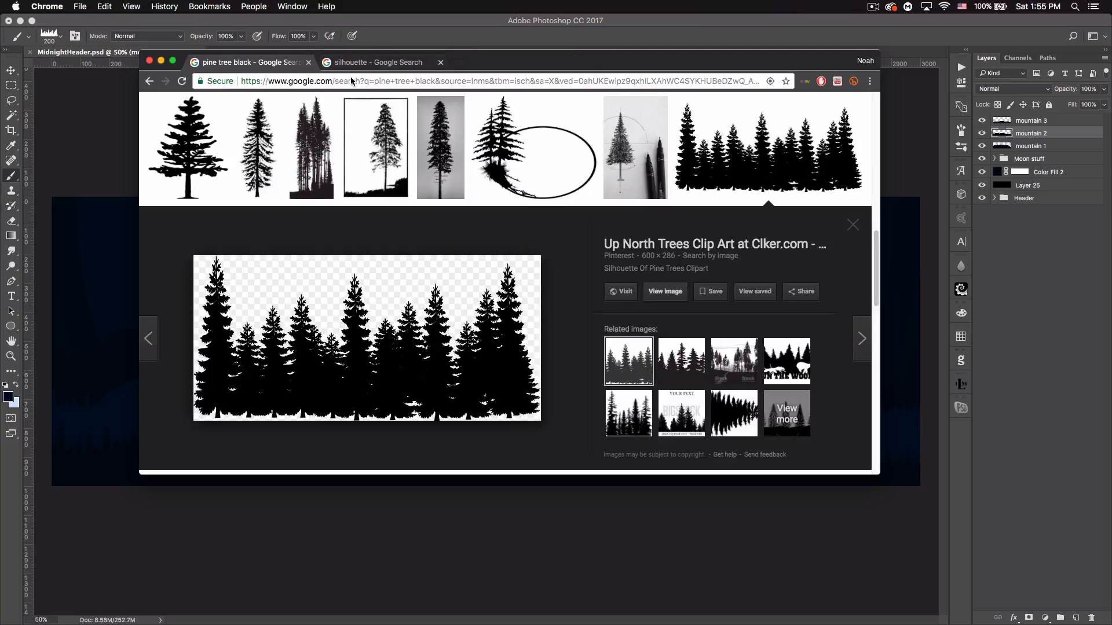
pyautogui.click(346, 63)
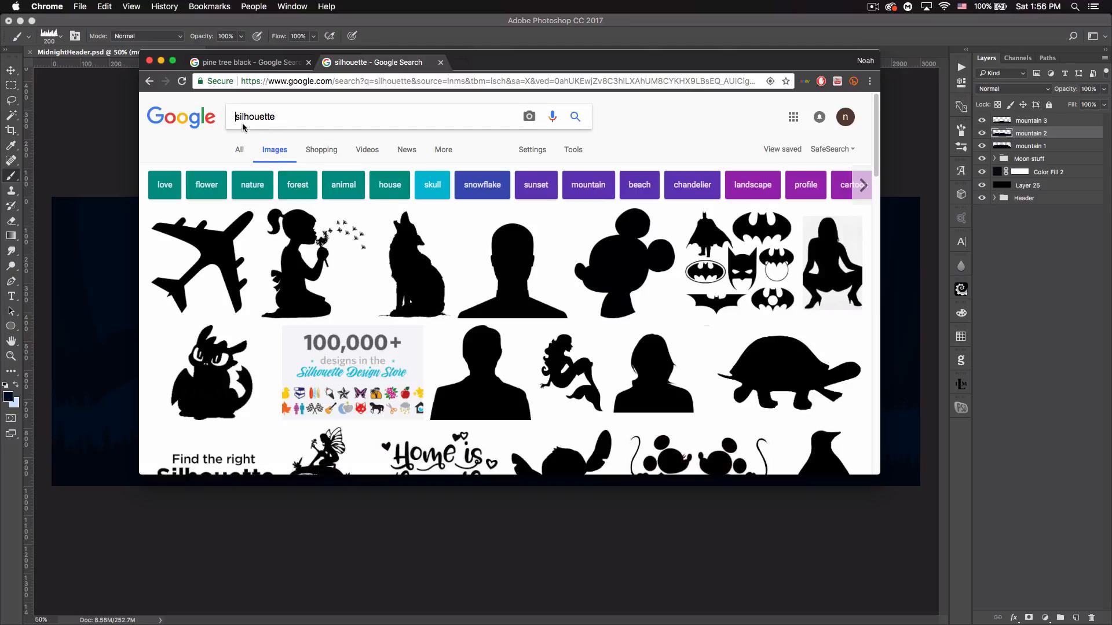
pyautogui.write('wolf')
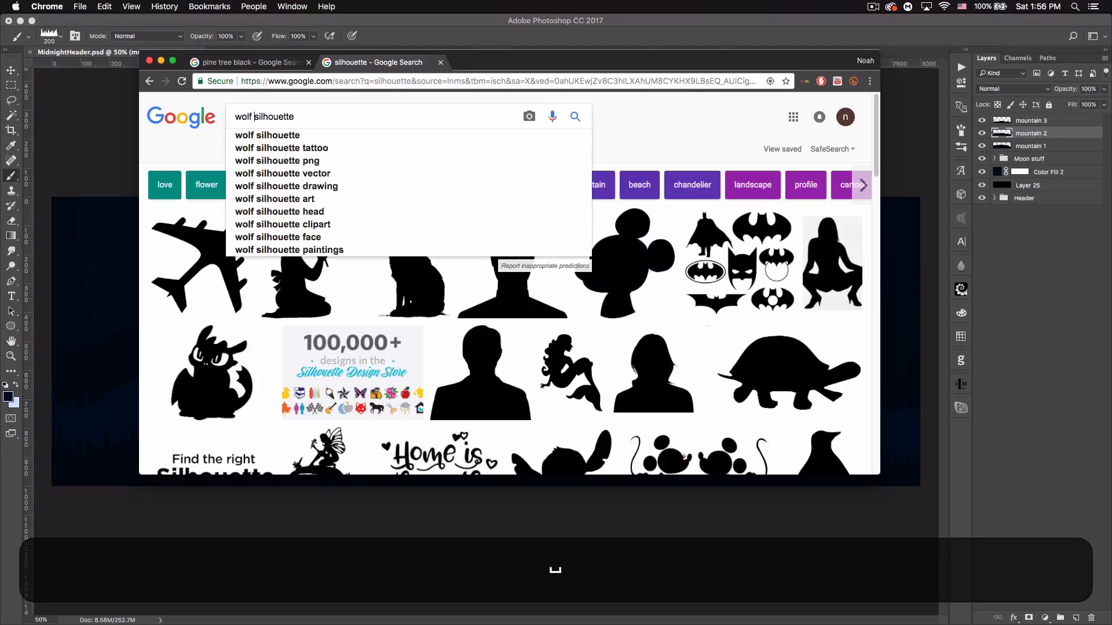
pyautogui.press('Return')
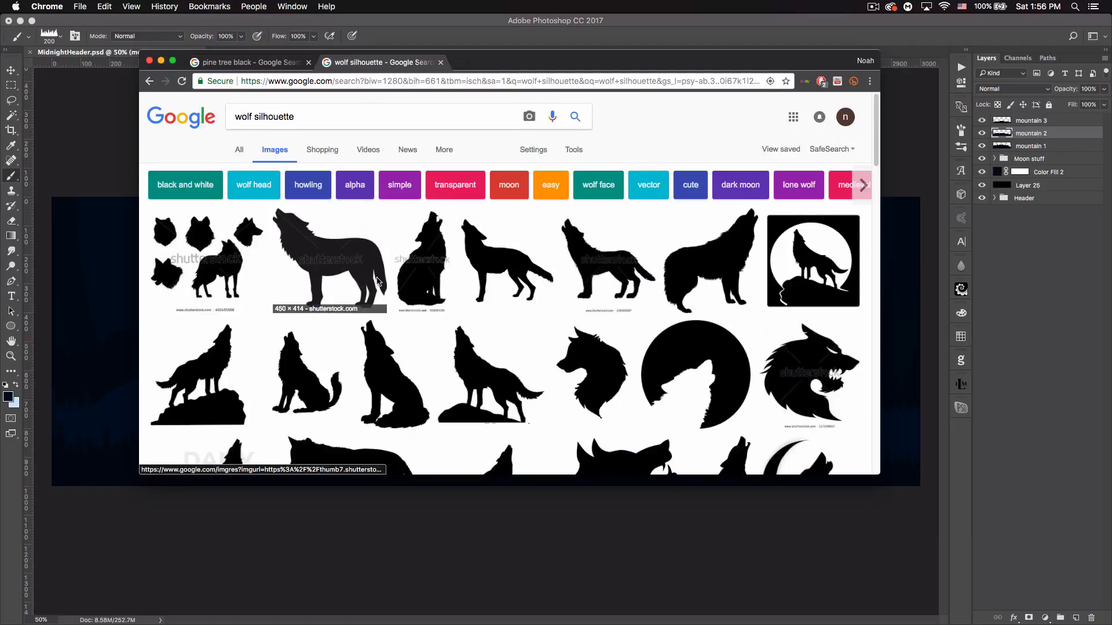
# Step: Open the 500 × 500 Wolf Howling Vinyl Decals silhouette at full size from the image results
pyautogui.scroll(-2, 366, 317)
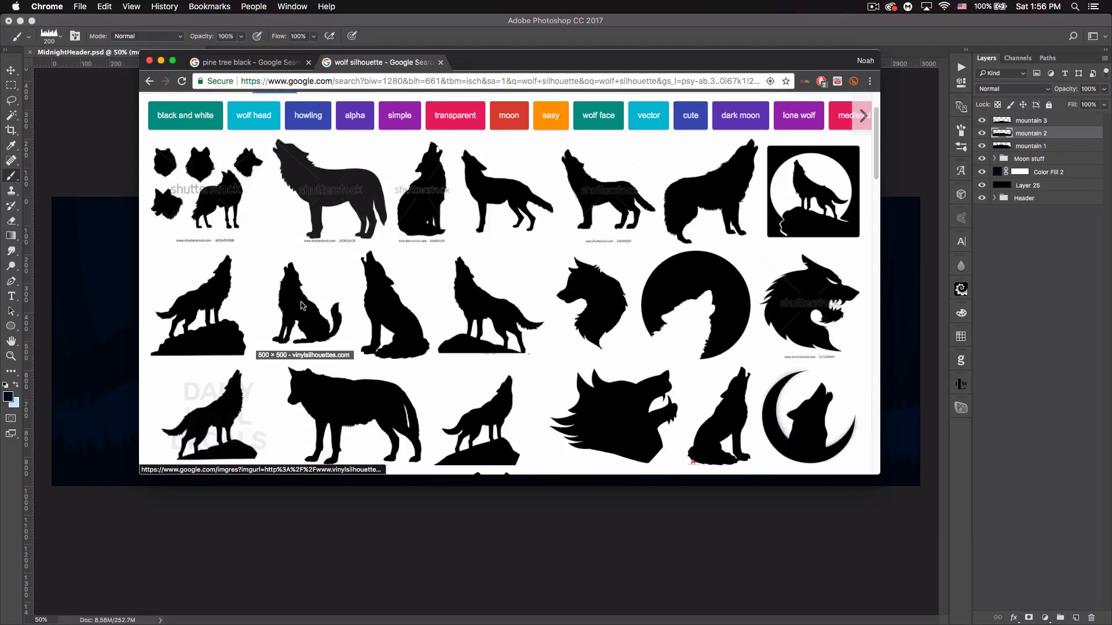
pyautogui.click(303, 323)
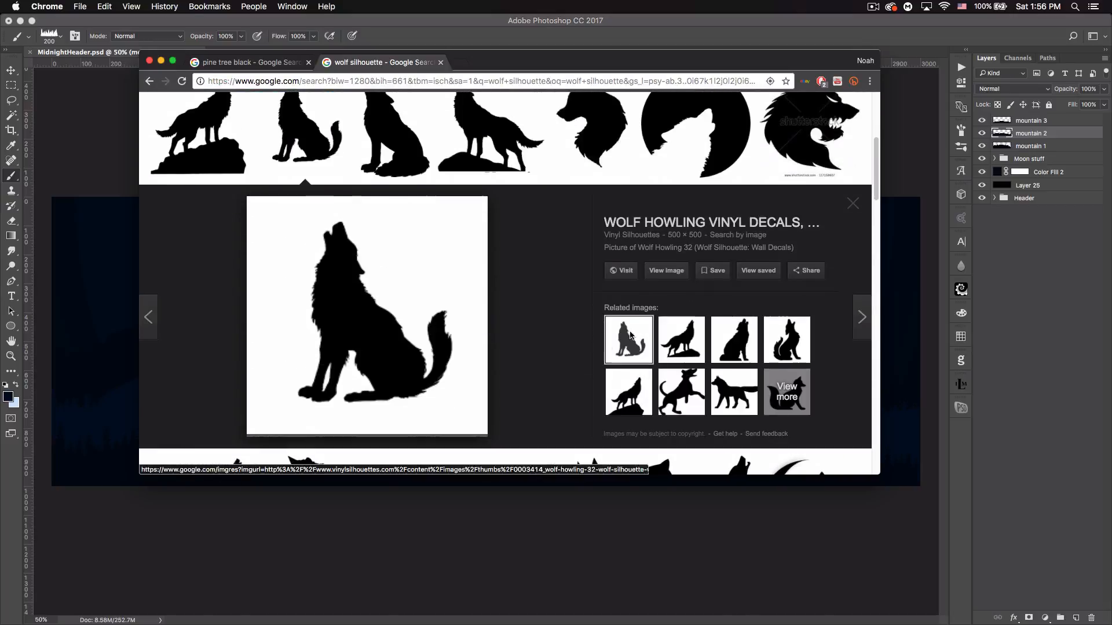
pyautogui.click(670, 272)
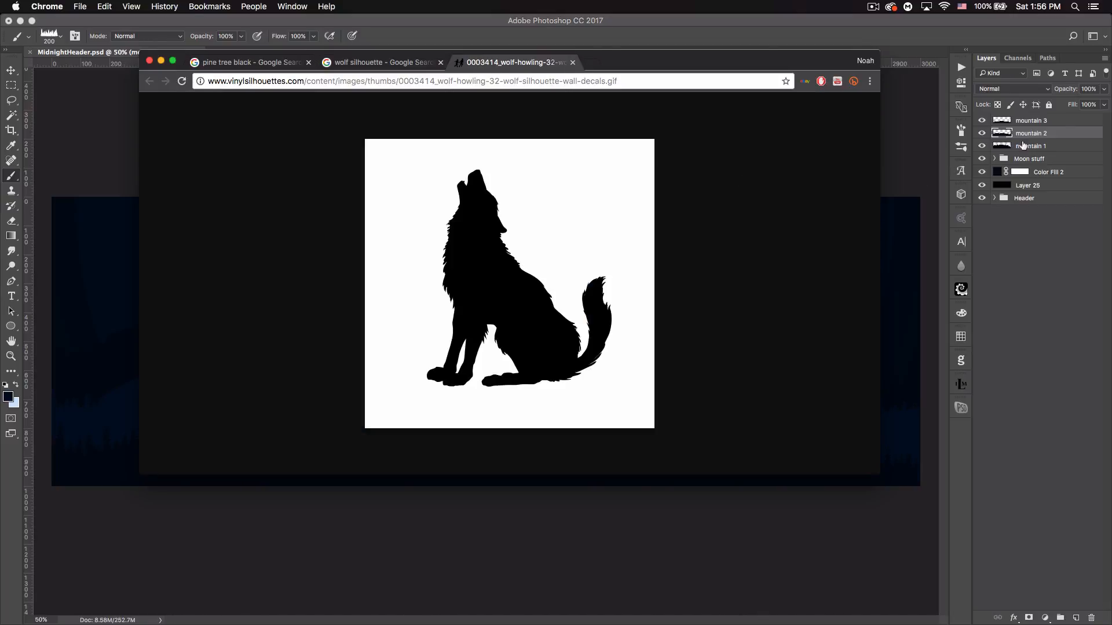
# Step: Bring the howling wolf image from Chrome into MidnightHeader.psd above the mountain 3 layer and move it over the moon
pyautogui.click(1063, 124)
pyautogui.doubleClick(1063, 122)
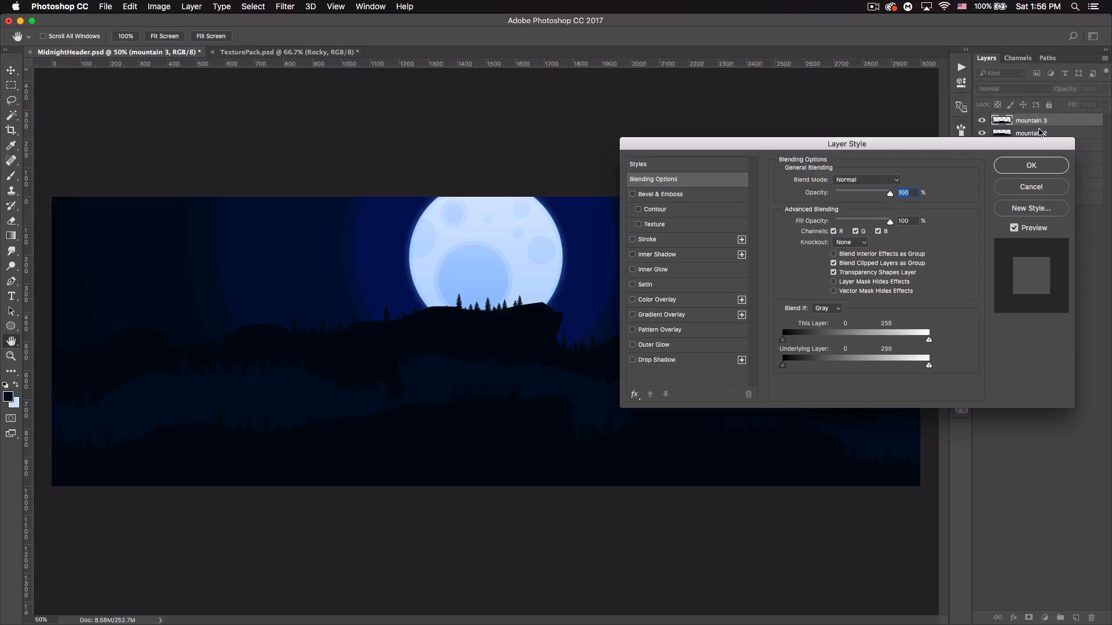
pyautogui.press('Escape')
pyautogui.press('b')
pyautogui.press('super+Tab')
pyautogui.moveTo(501, 217); pyautogui.dragTo(94, 320)
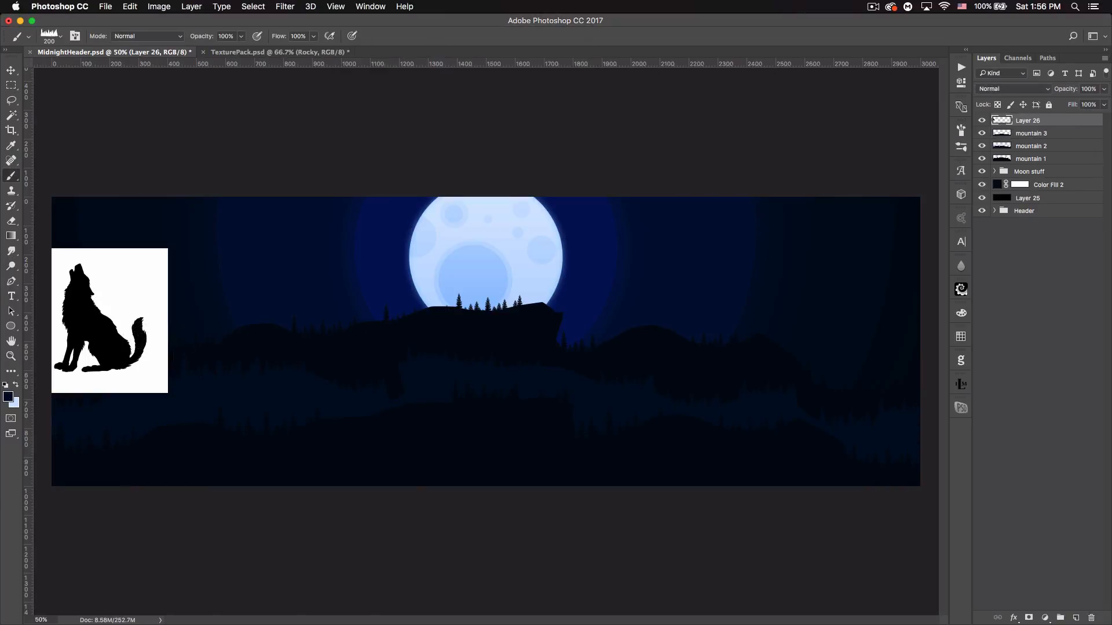
pyautogui.press('v')
pyautogui.moveTo(110, 302)
pyautogui.mouseDown()
pyautogui.moveTo(507, 296)
pyautogui.moveTo(499, 279)
pyautogui.mouseUp()
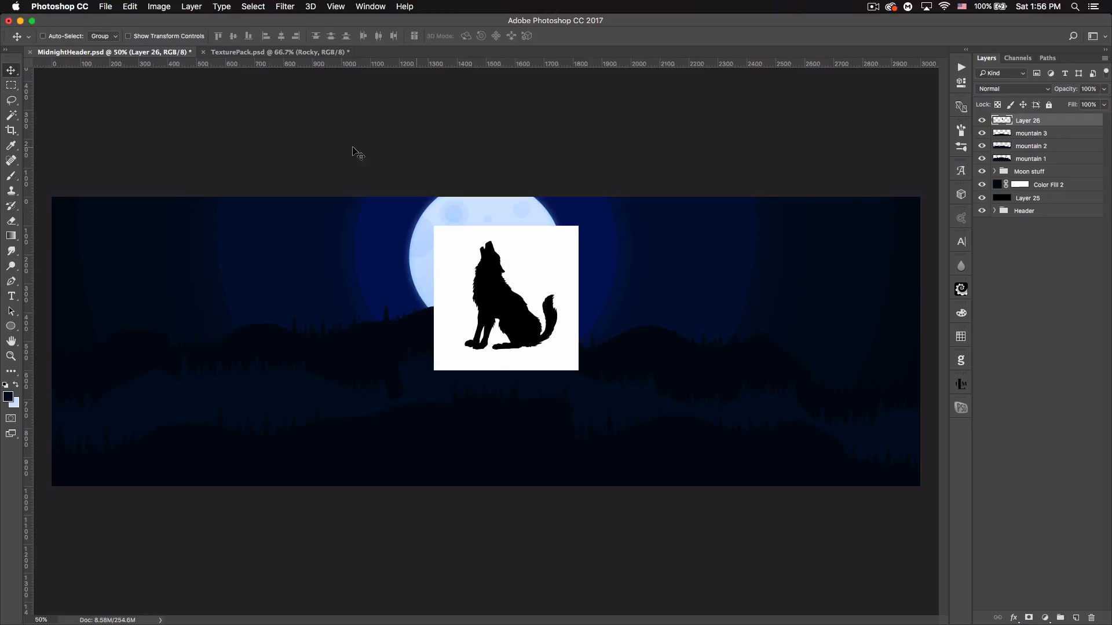
# Step: Select the wolf image's white background with the Magic Wand, delete it and deselect
pyautogui.click(16, 119)
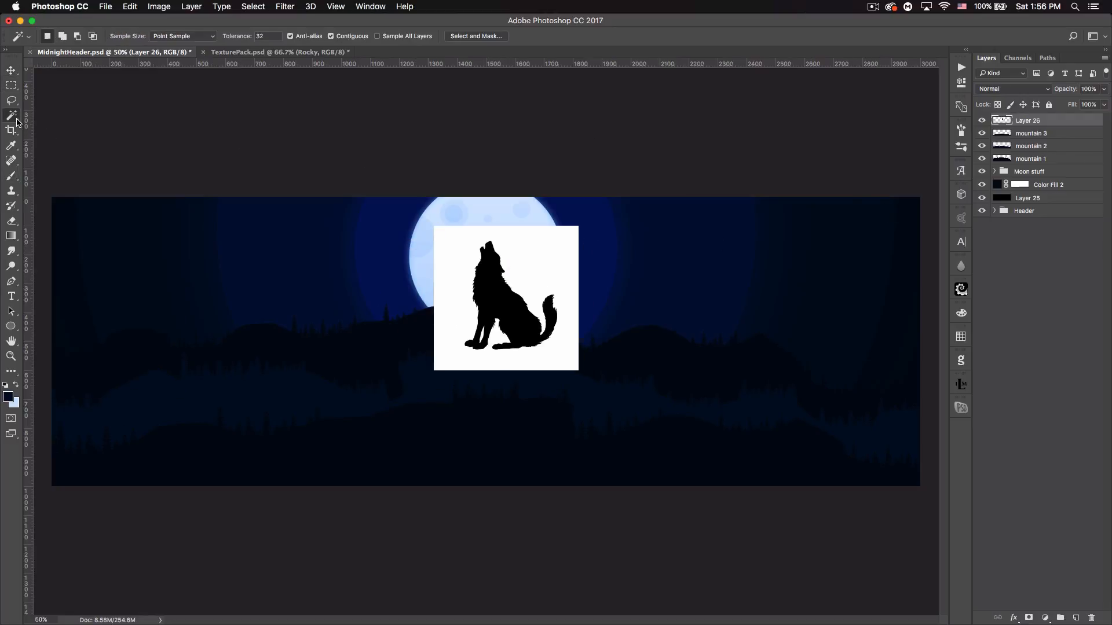
pyautogui.click(531, 254)
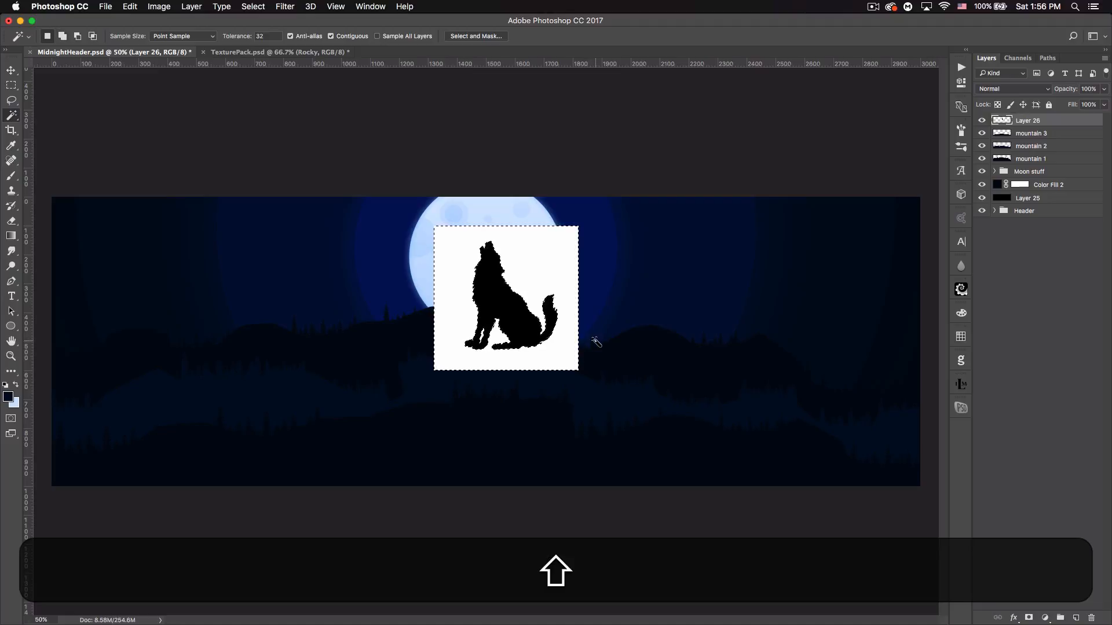
pyautogui.press('super+BackSpace')
pyautogui.press('super+d')
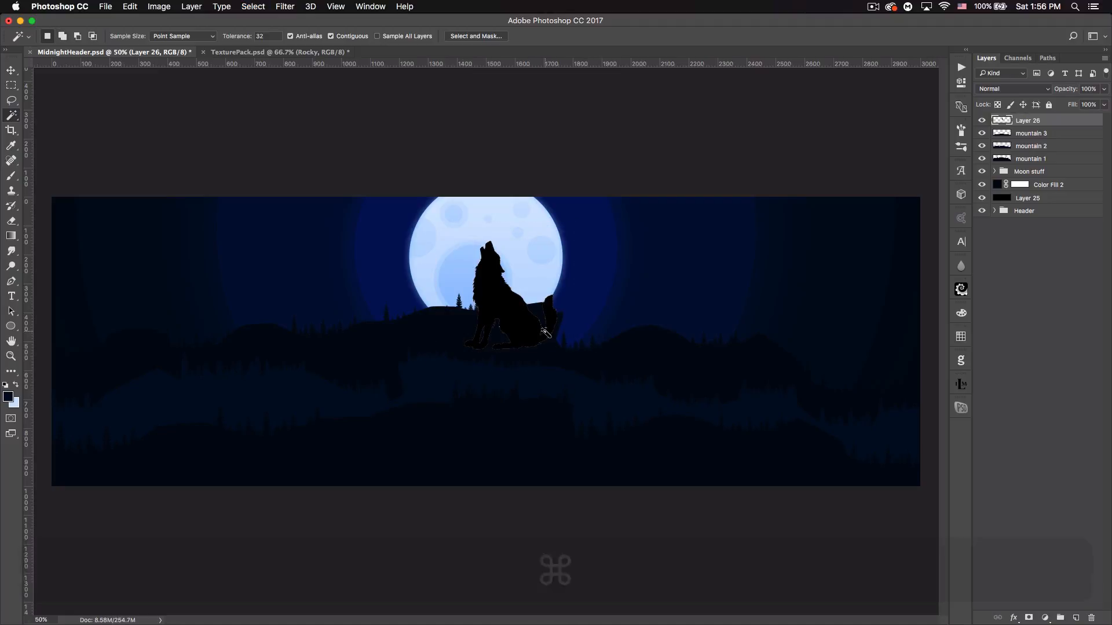
# Step: Darken the wolf layer's edges by setting its Hue/Saturation lightness to -100
pyautogui.press('super+u')
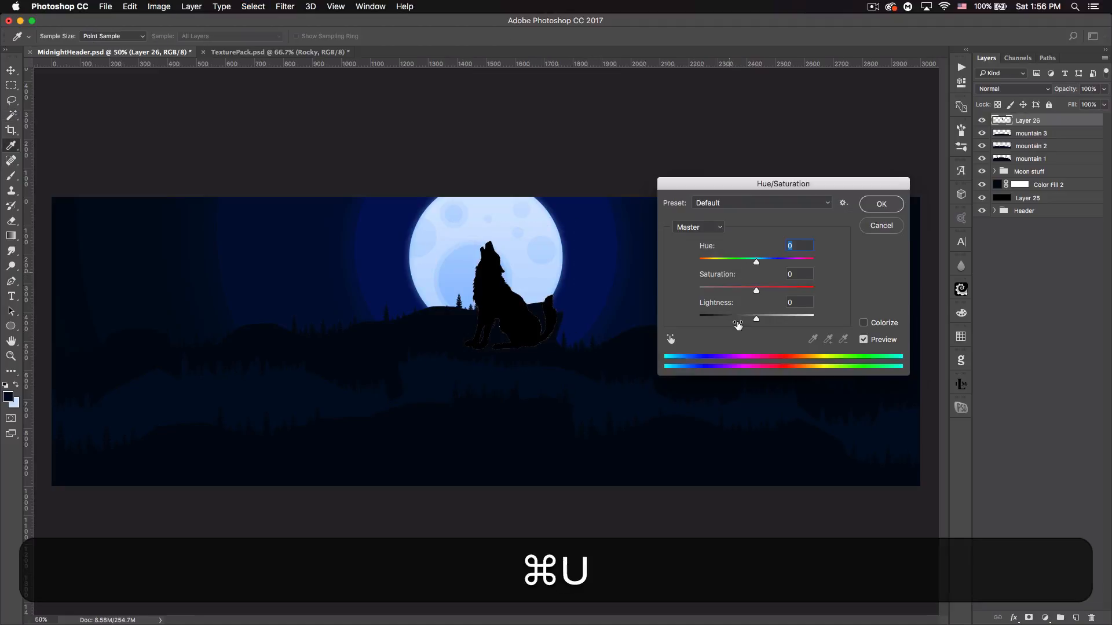
pyautogui.moveTo(729, 317); pyautogui.dragTo(589, 326)
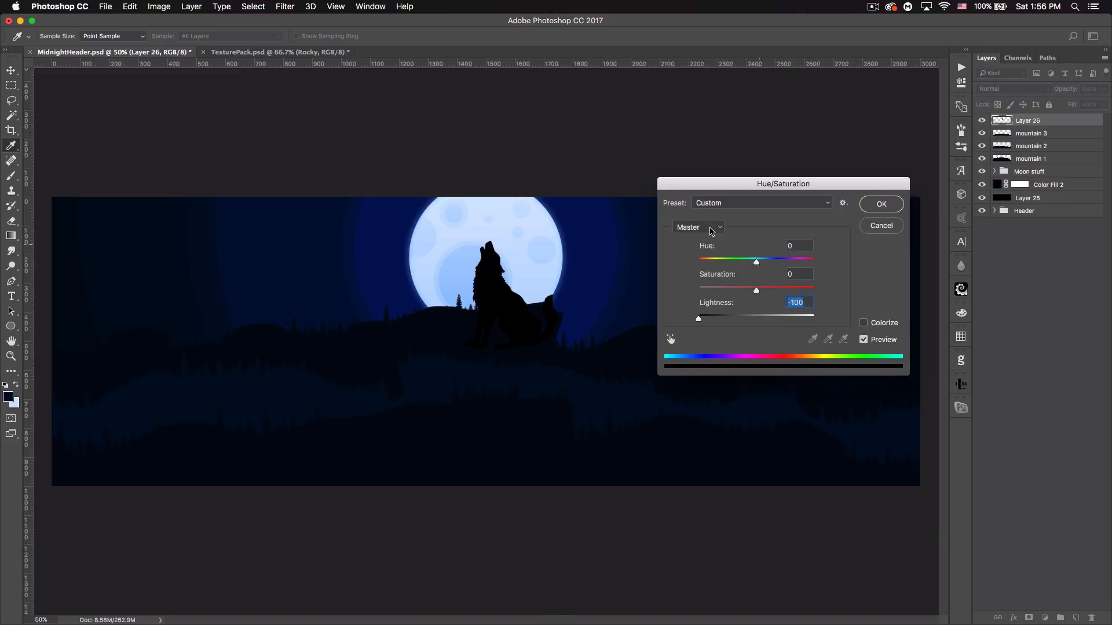
pyautogui.click(881, 204)
# Step: Add a Color Overlay to the wolf layer in the mountain's dark navy, #00040e, at 100% opacity
pyautogui.doubleClick(1059, 121)
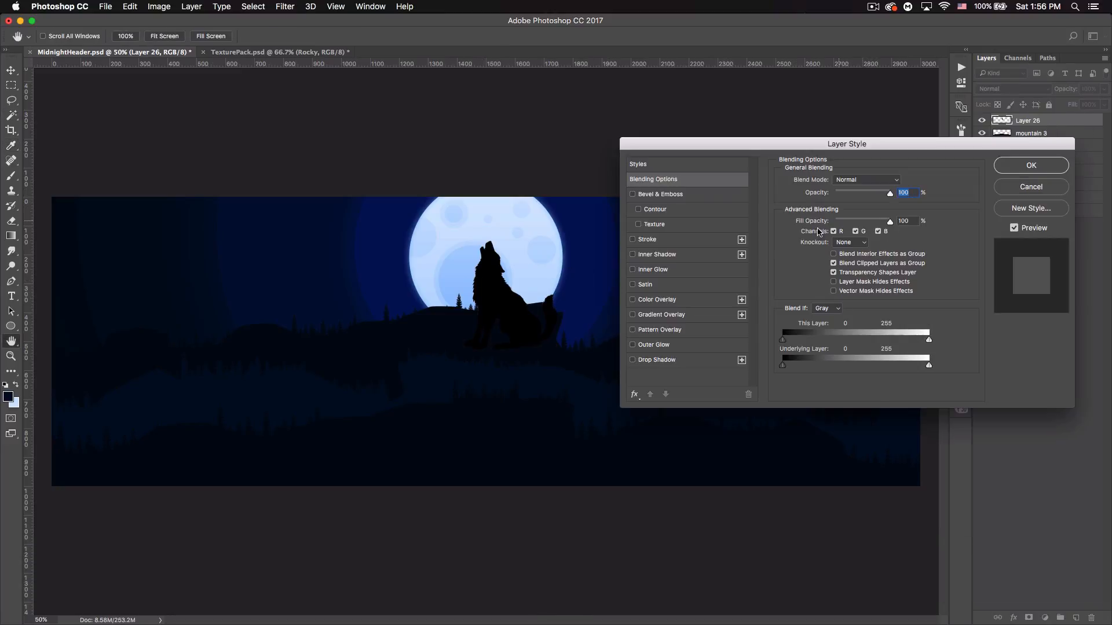
pyautogui.click(685, 298)
pyautogui.click(901, 182)
pyautogui.click(433, 331)
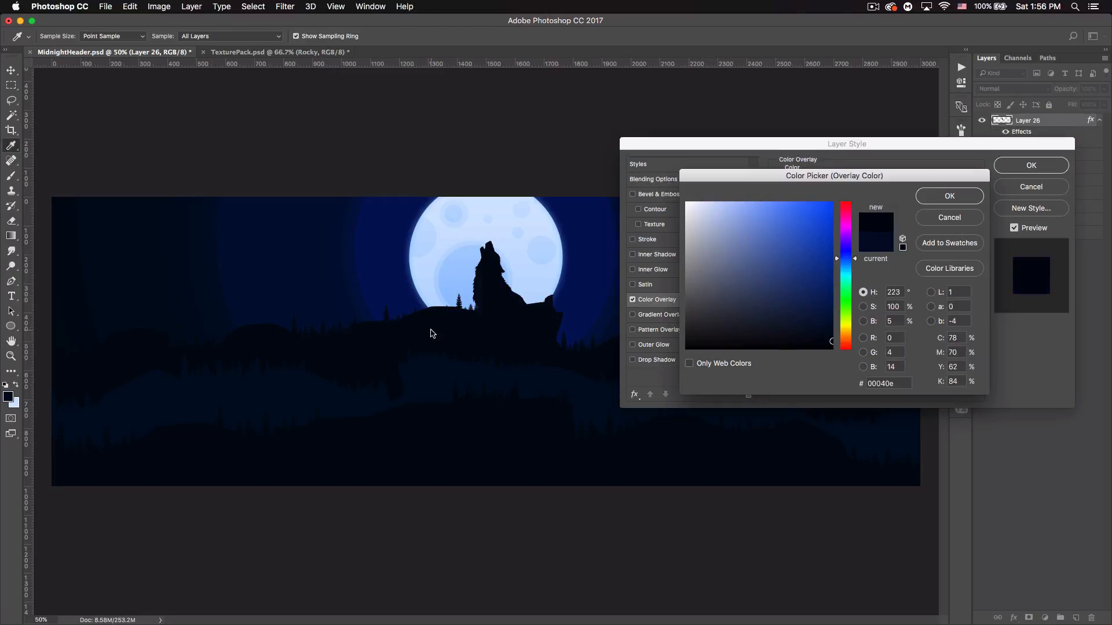
pyautogui.click(951, 197)
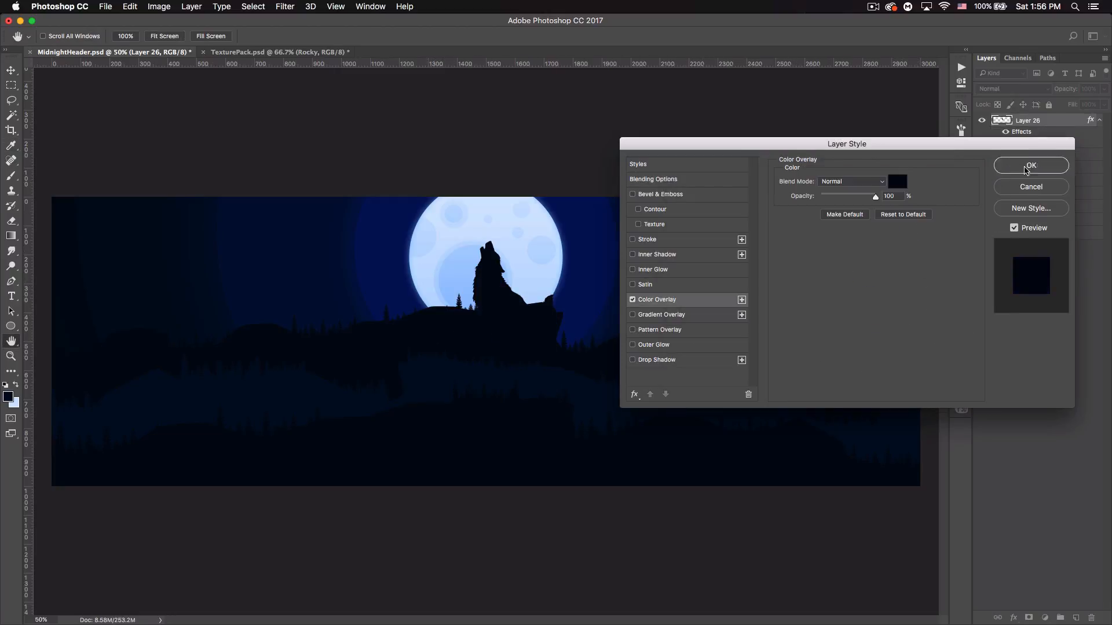
pyautogui.click(1028, 167)
# Step: Scale the wolf down to a small silhouette and place it on the cliff ridge at the moon's right edge
pyautogui.press('v')
pyautogui.press('super+t')
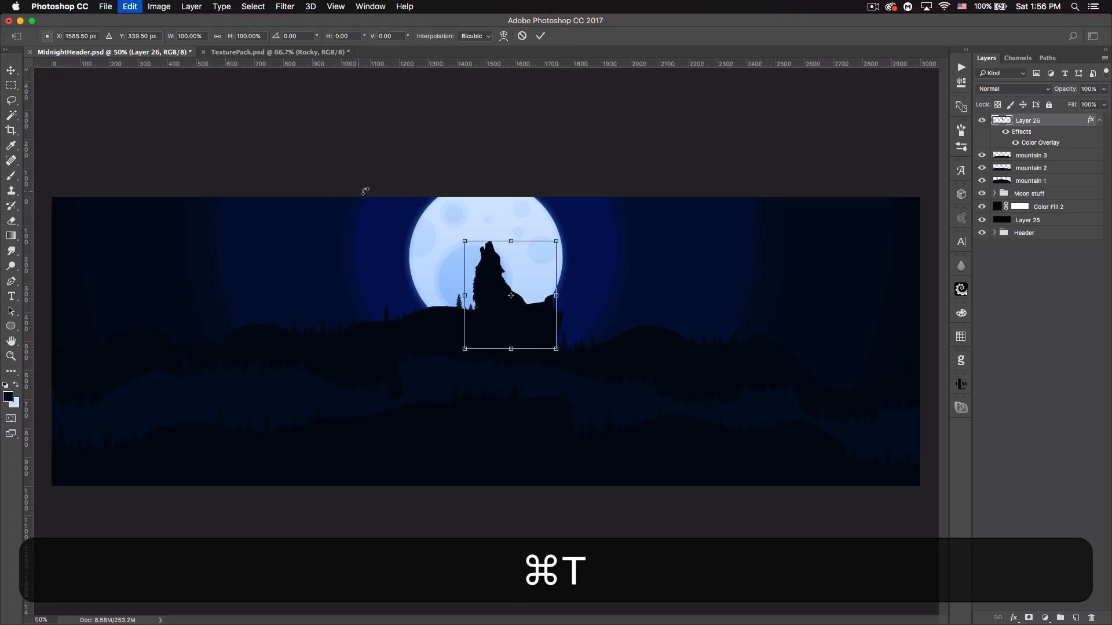
pyautogui.moveTo(557, 235); pyautogui.dragTo(551, 293)
pyautogui.press('Return')
# Step: Flip the wolf horizontally, nudge it toward the cliff edge and collapse its layer effects
pyautogui.press('super+t')
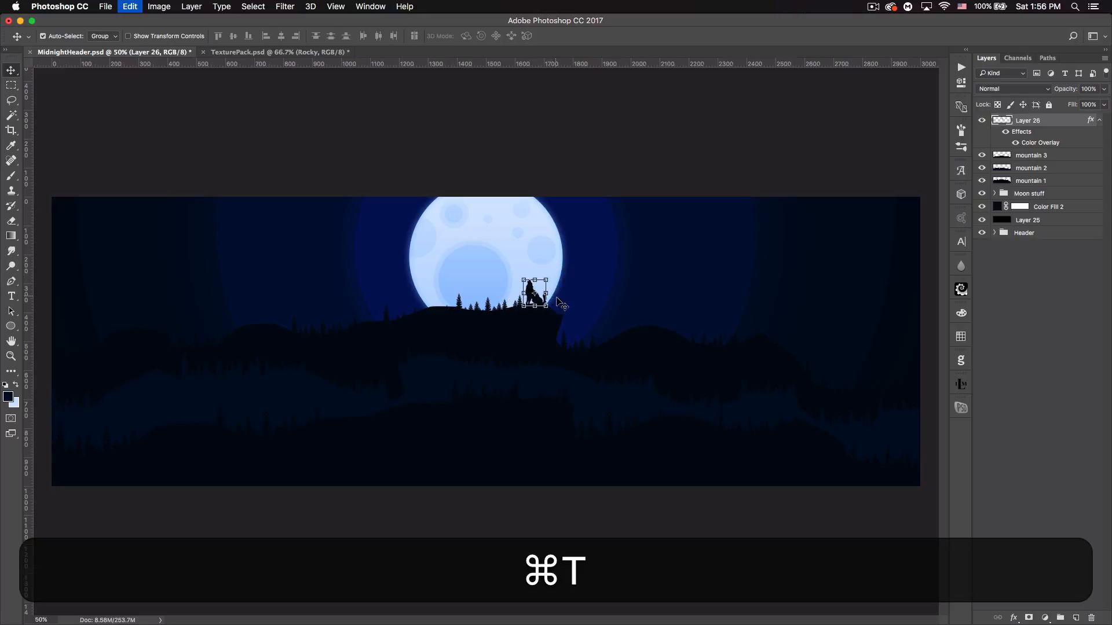
pyautogui.rightClick(541, 299)
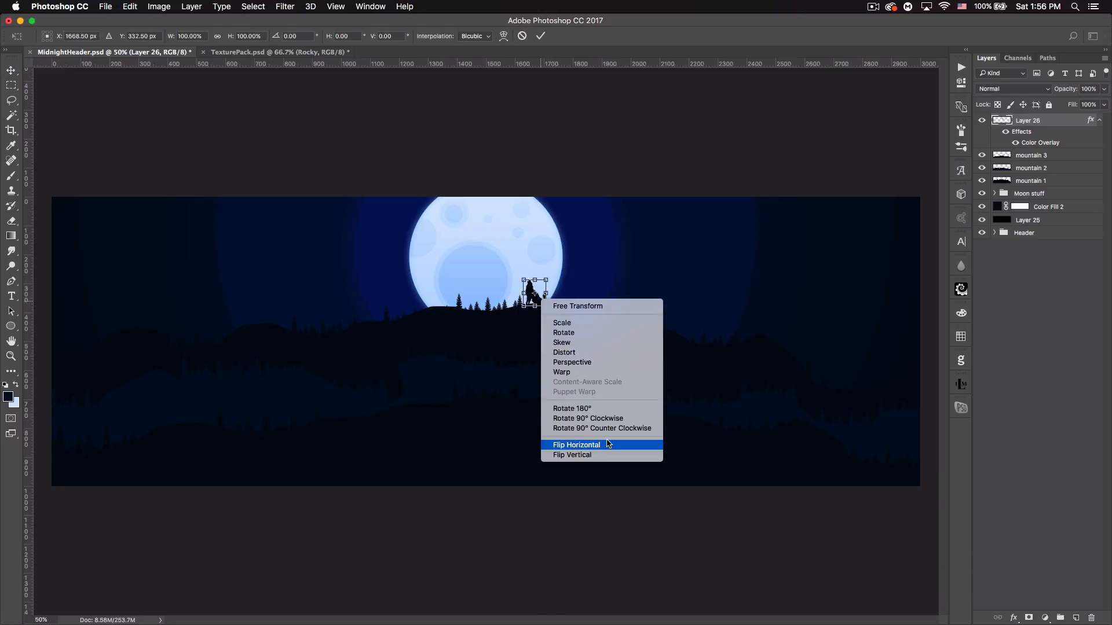
pyautogui.click(608, 444)
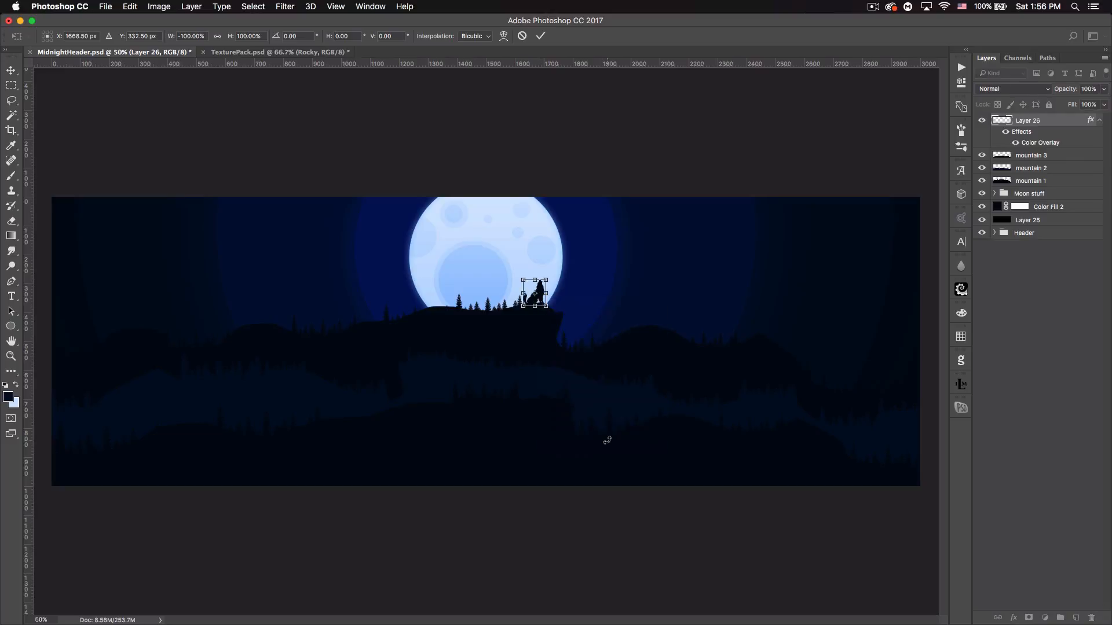
pyautogui.press('Return')
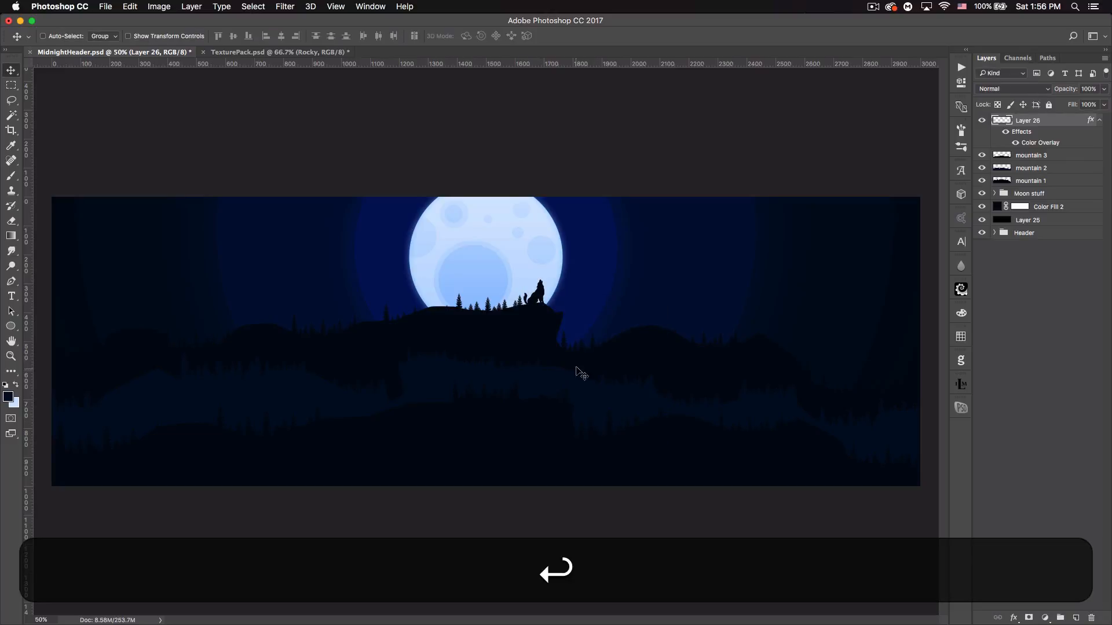
pyautogui.moveTo(561, 300); pyautogui.dragTo(560, 300)
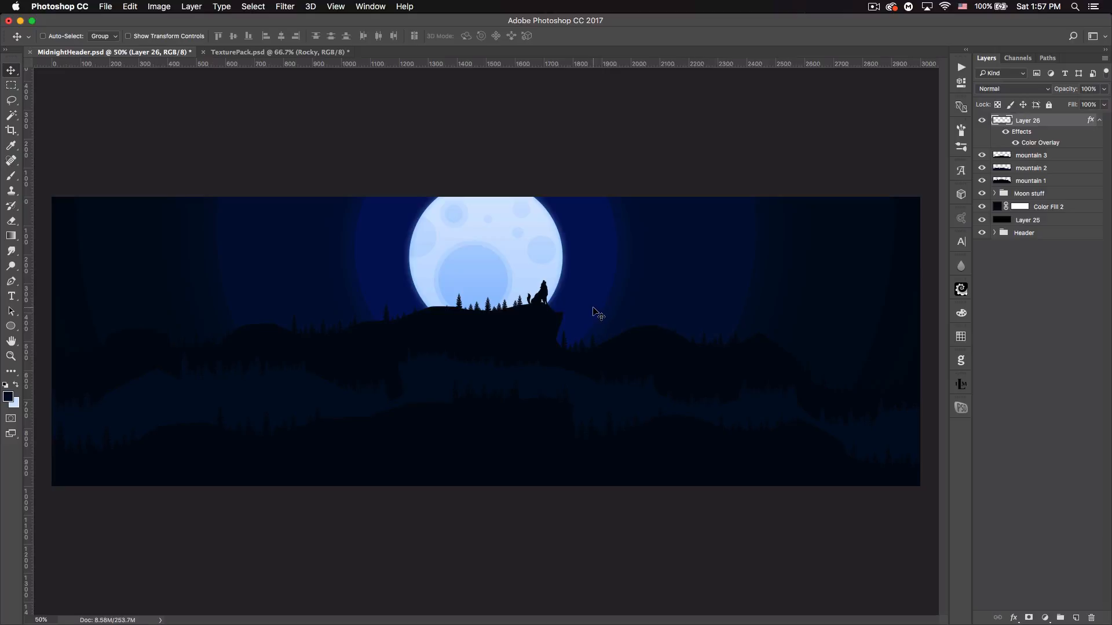
pyautogui.press('Left')
pyautogui.press('Left')
pyautogui.click(1100, 120)
pyautogui.press('super+shift+2')
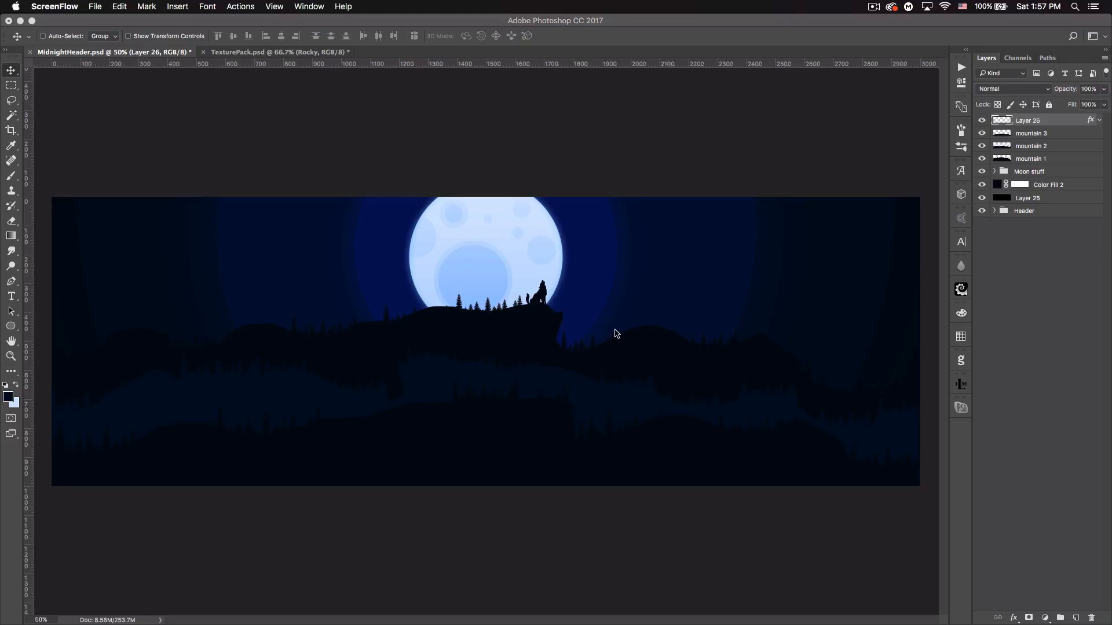
# Step: Create a new layer above the Moon stuff group and set the foreground color to white
pyautogui.click(1059, 174)
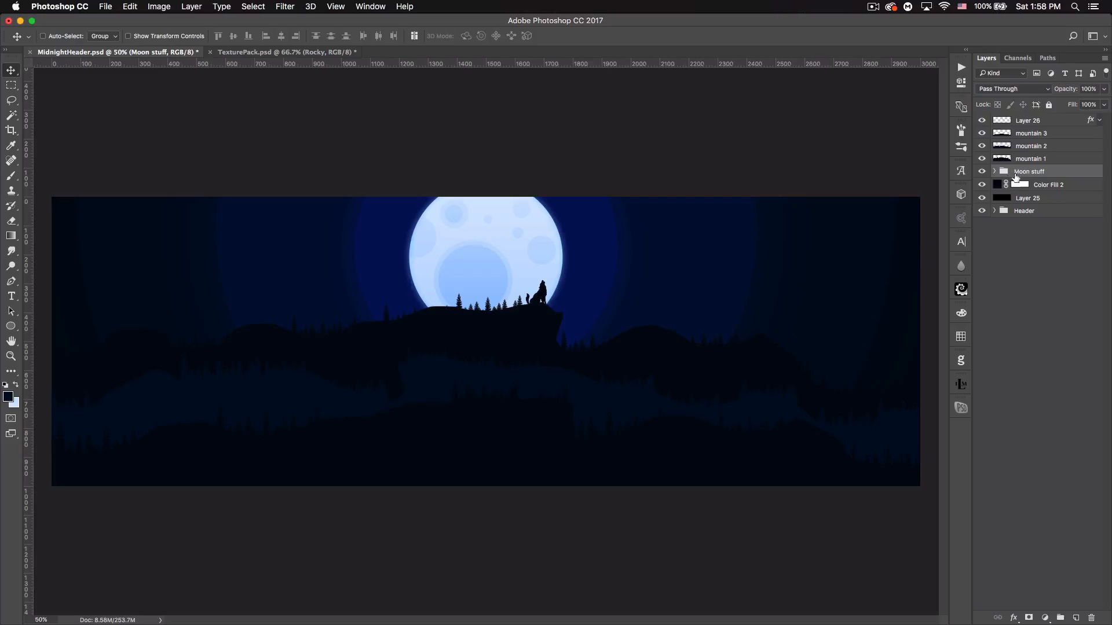
pyautogui.click(1075, 618)
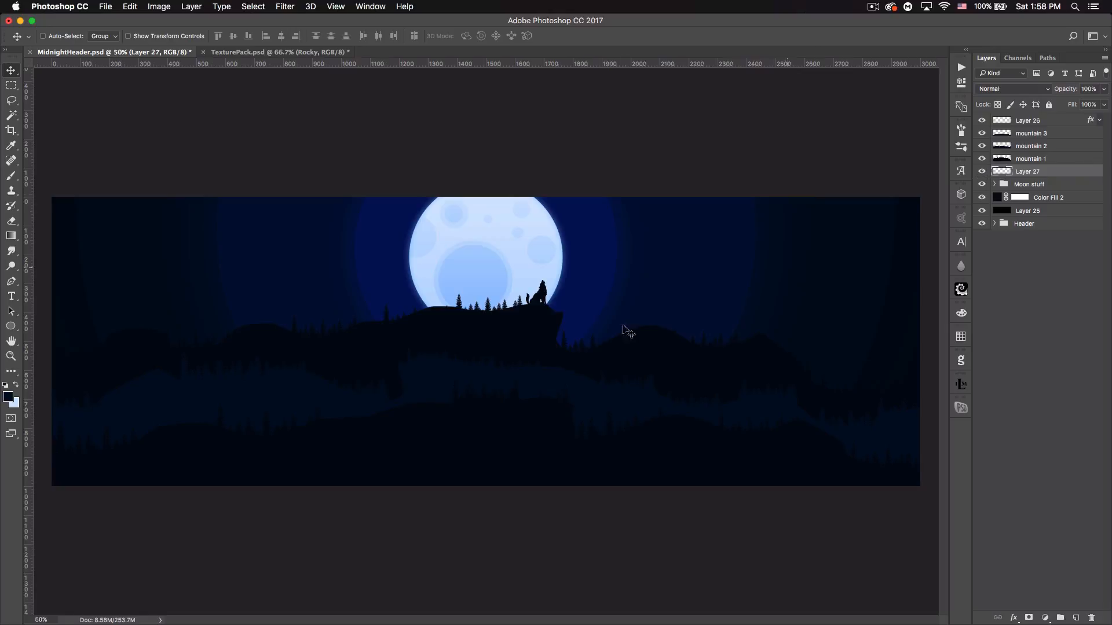
pyautogui.click(16, 385)
pyautogui.click(8, 397)
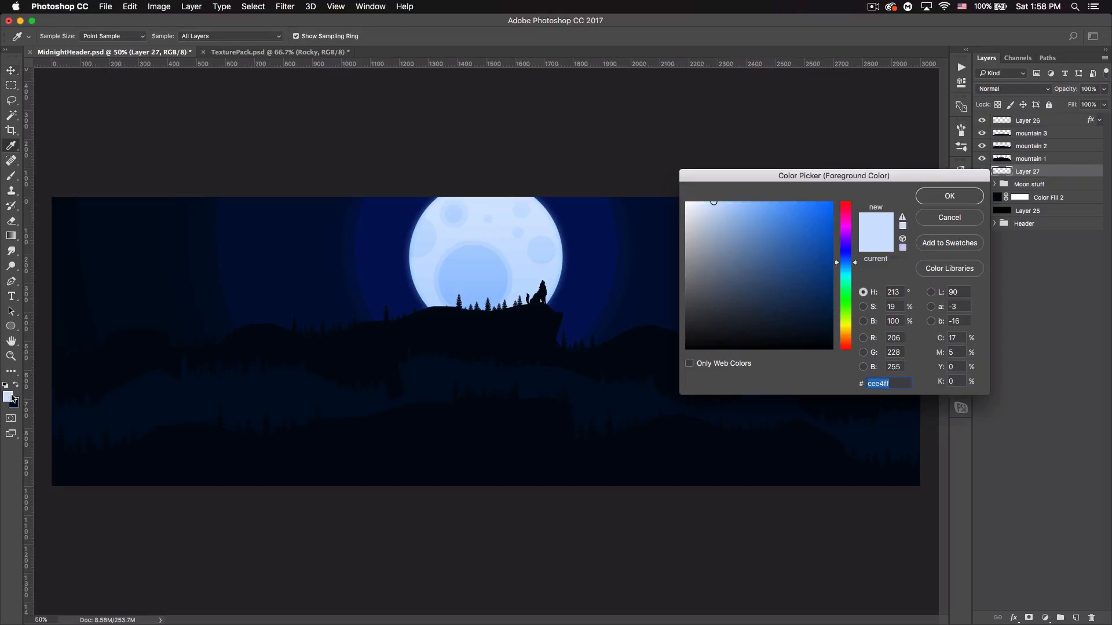
pyautogui.press('Return')
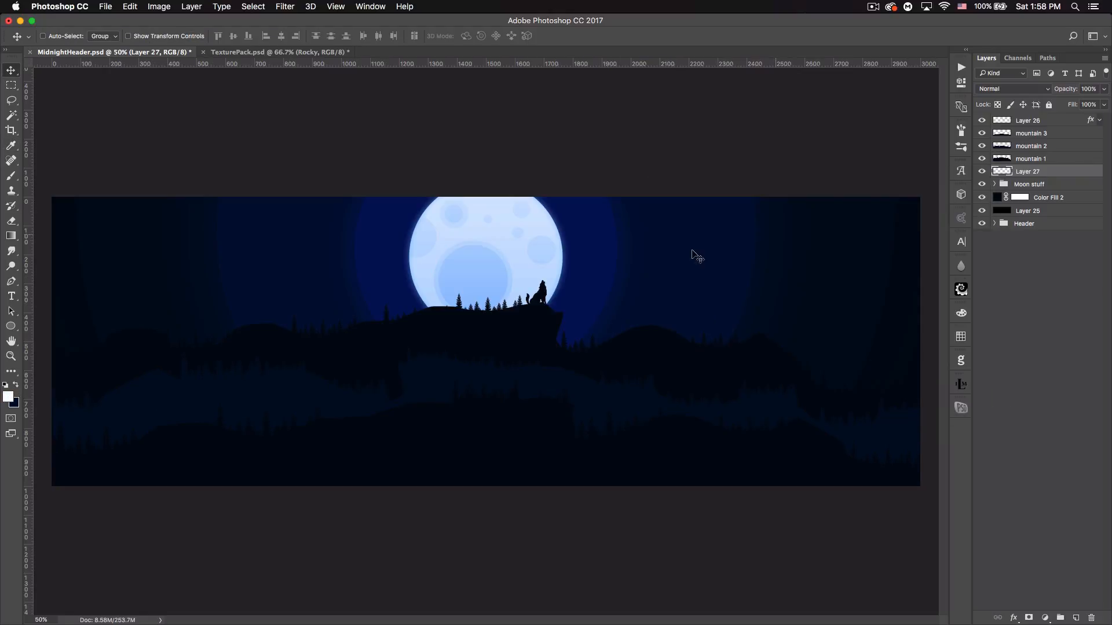
# Step: Set up a soft round brush with a size of 7 px and 0% hardness
pyautogui.click(12, 175)
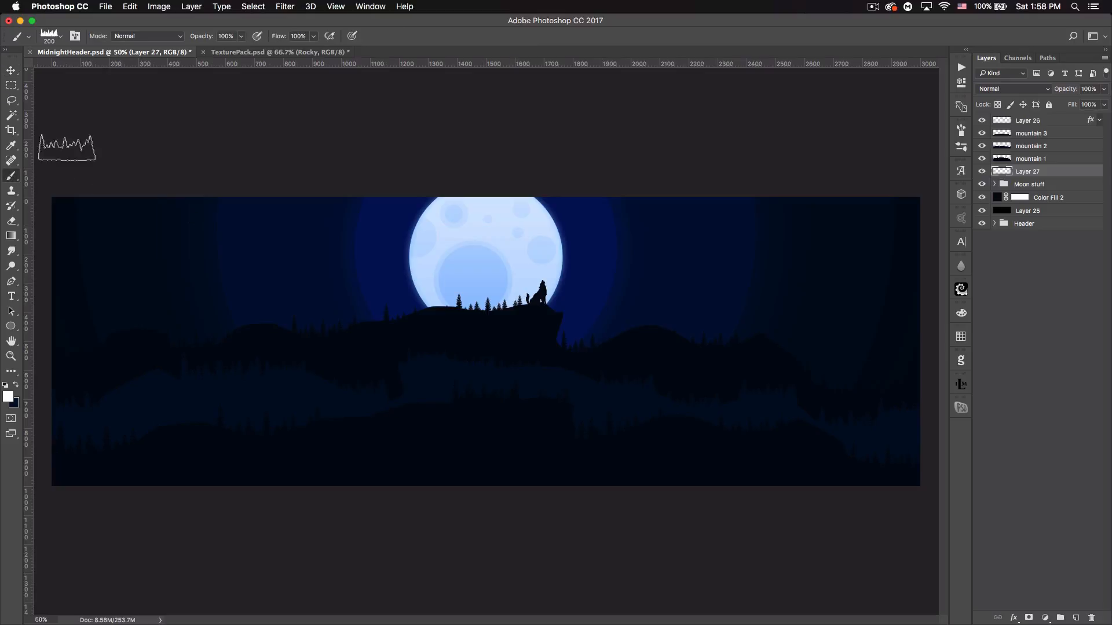
pyautogui.click(61, 37)
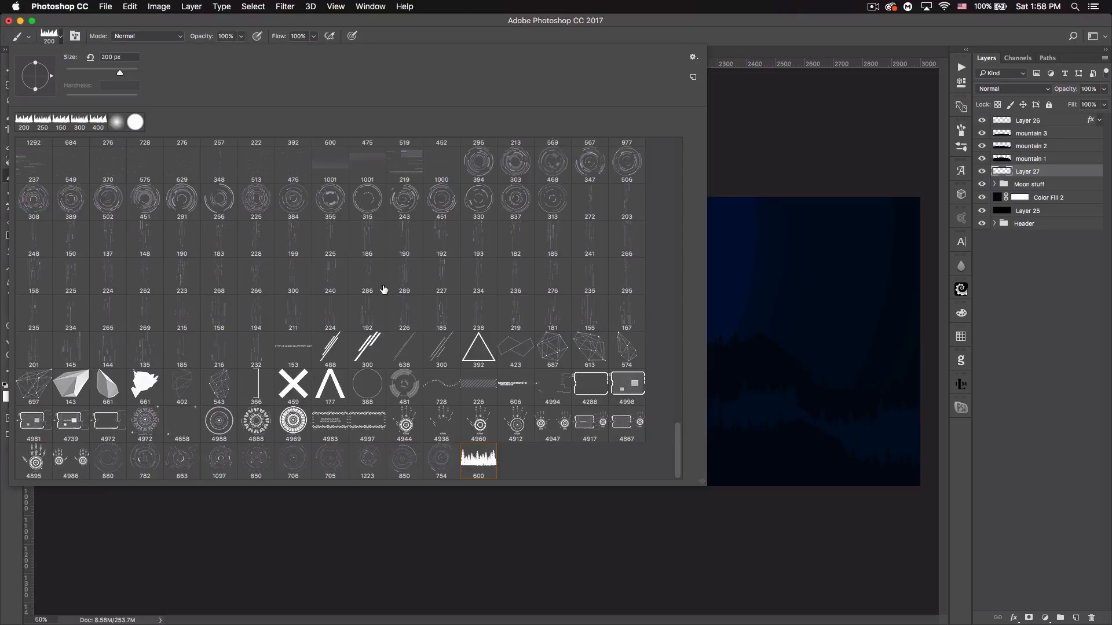
pyautogui.click(118, 123)
pyautogui.click(124, 59)
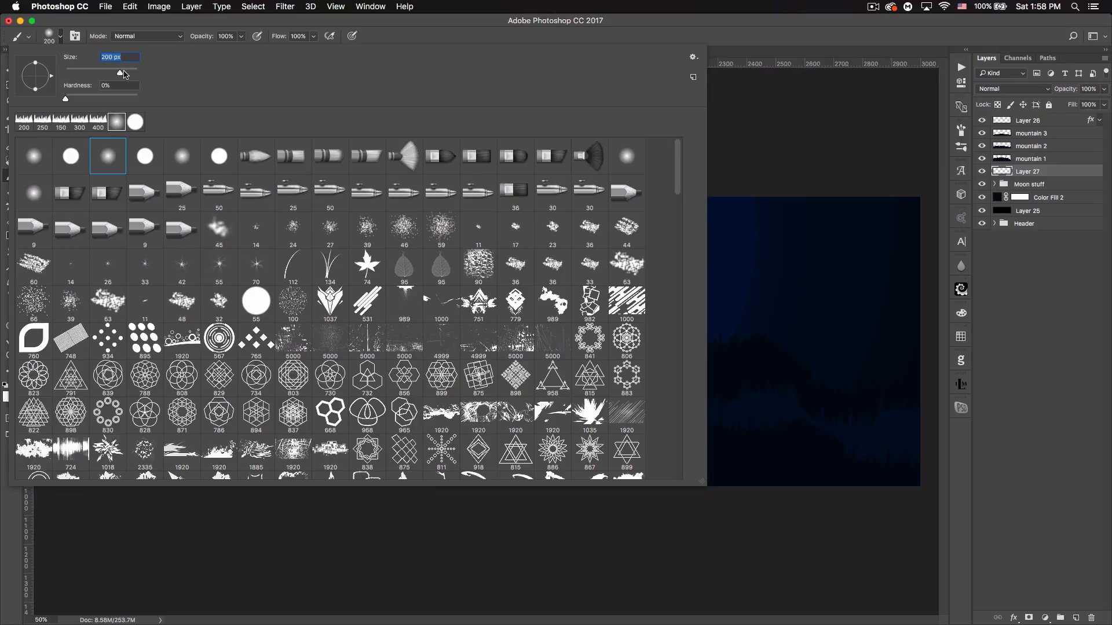
pyautogui.write('7')
pyautogui.click(444, 22)
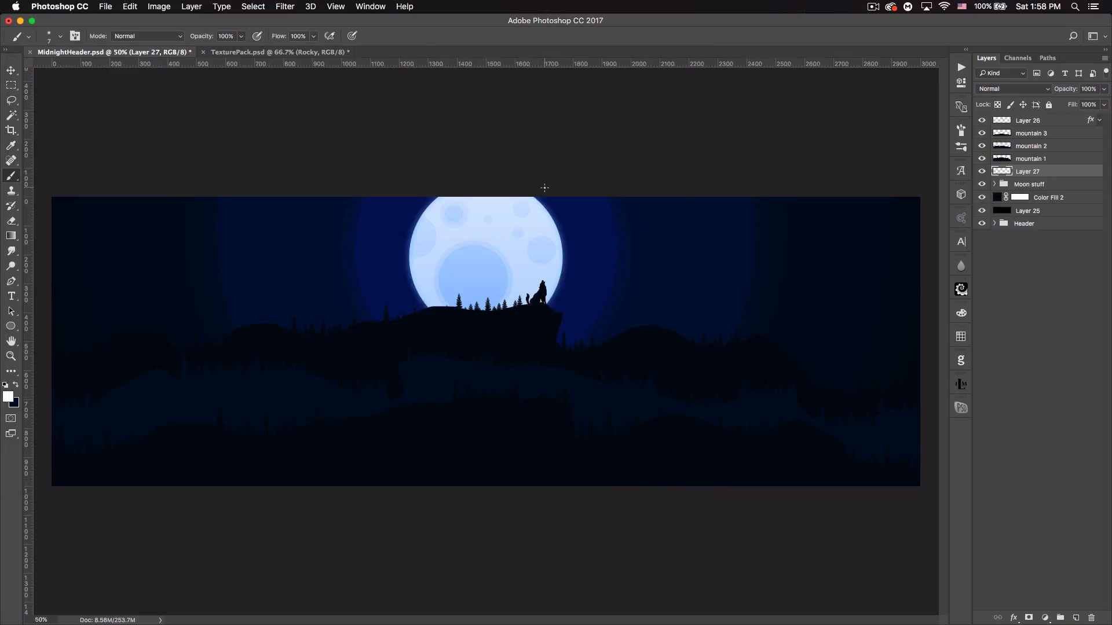
# Step: Raise the brush's spacing to the maximum, set size jitter to 100% and enable Scattering at 1000%
pyautogui.click(959, 130)
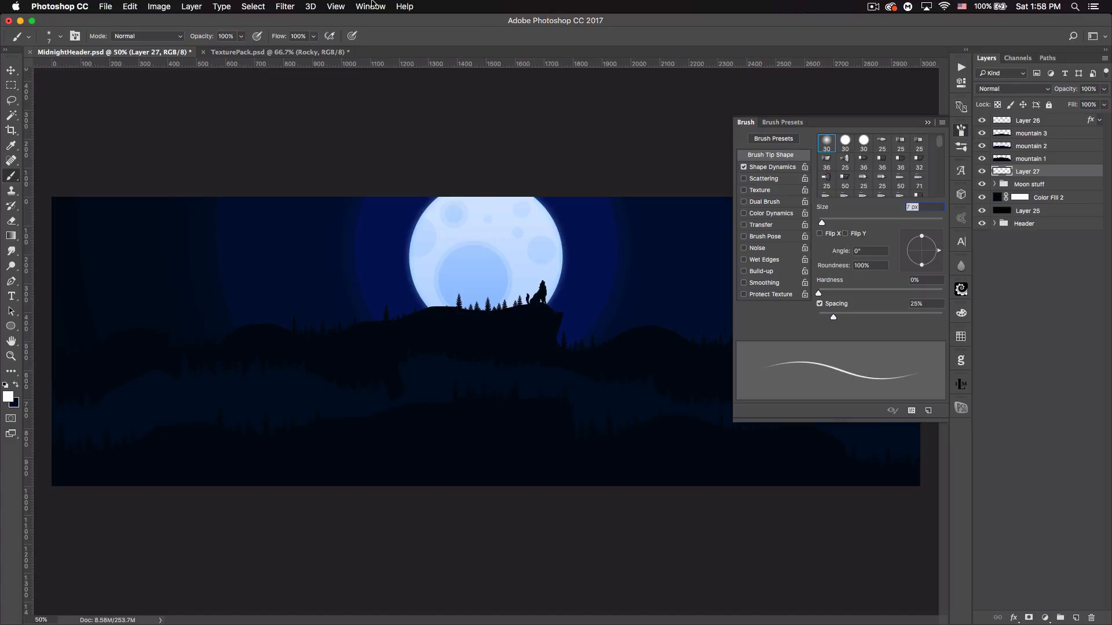
pyautogui.click(371, 6)
pyautogui.click(882, 127)
pyautogui.moveTo(834, 317); pyautogui.dragTo(964, 319)
pyautogui.click(772, 167)
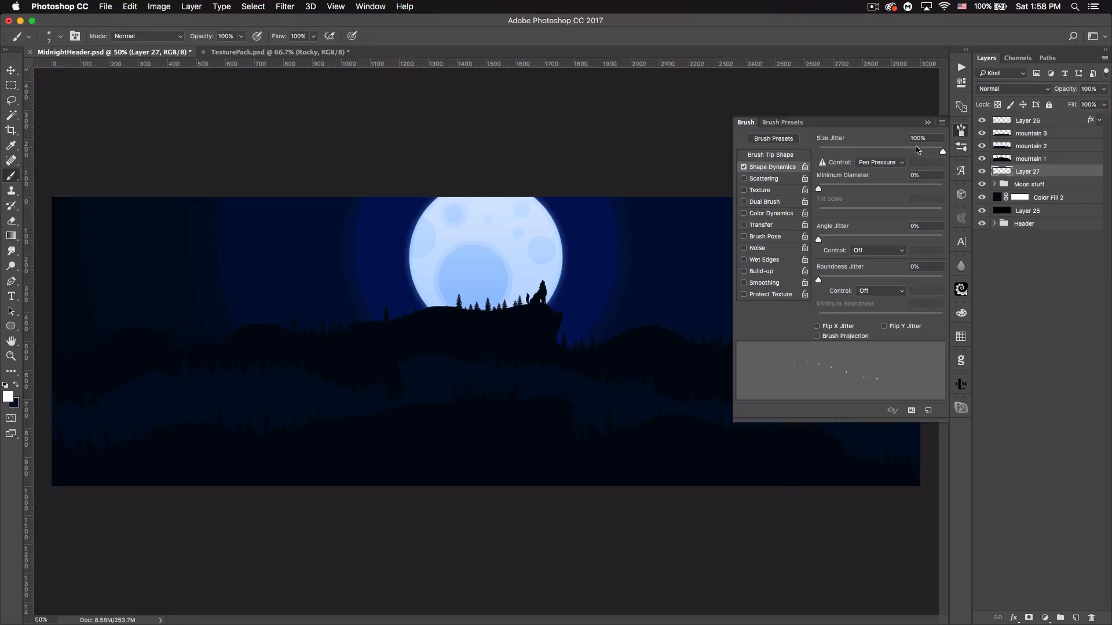
pyautogui.click(762, 179)
pyautogui.moveTo(827, 151); pyautogui.dragTo(1013, 156)
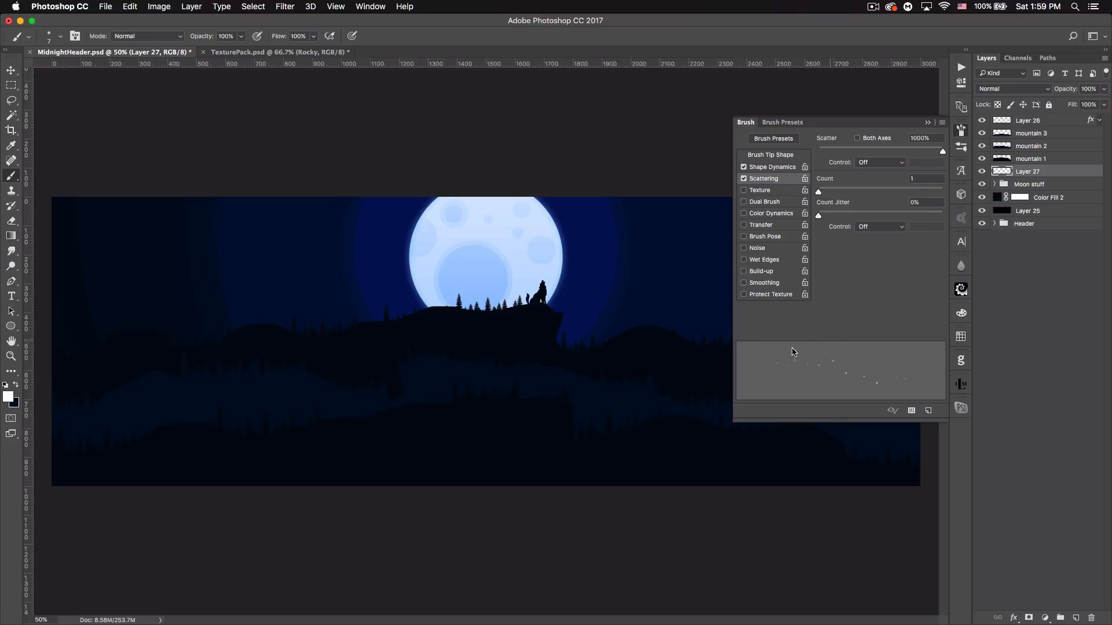
pyautogui.click(927, 122)
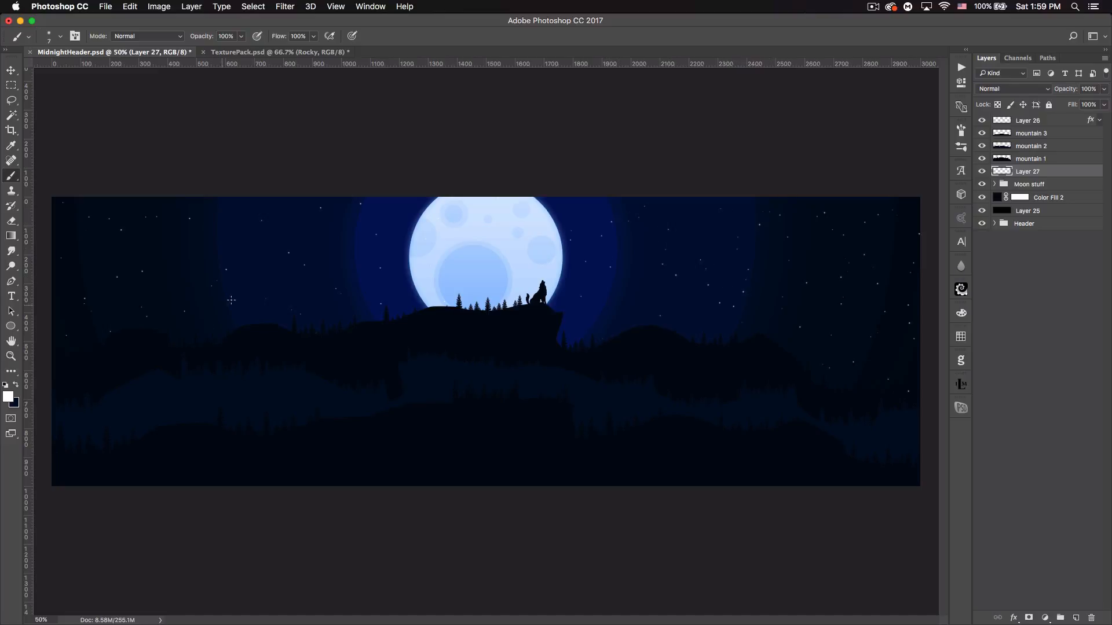
# Step: Paint scattered stars across the sky around the moon and rename the layer "stars"
pyautogui.moveTo(249, 222)
pyautogui.mouseDown()
pyautogui.moveTo(274, 277)
pyautogui.moveTo(242, 305)
pyautogui.mouseUp()
pyautogui.doubleClick(1027, 172)
pyautogui.write('stars')
# Step: Add a new layer above stars and reset the brush to no scattering, 0% size jitter and 19% spacing
pyautogui.click(1076, 617)
pyautogui.click(1077, 617)
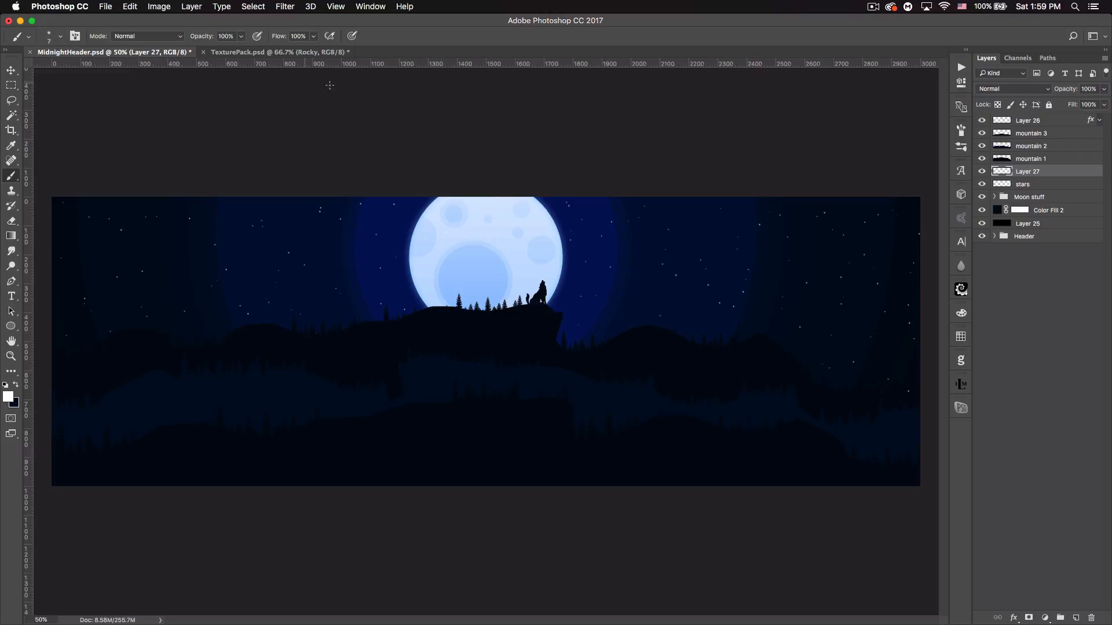
pyautogui.click(961, 130)
pyautogui.click(750, 180)
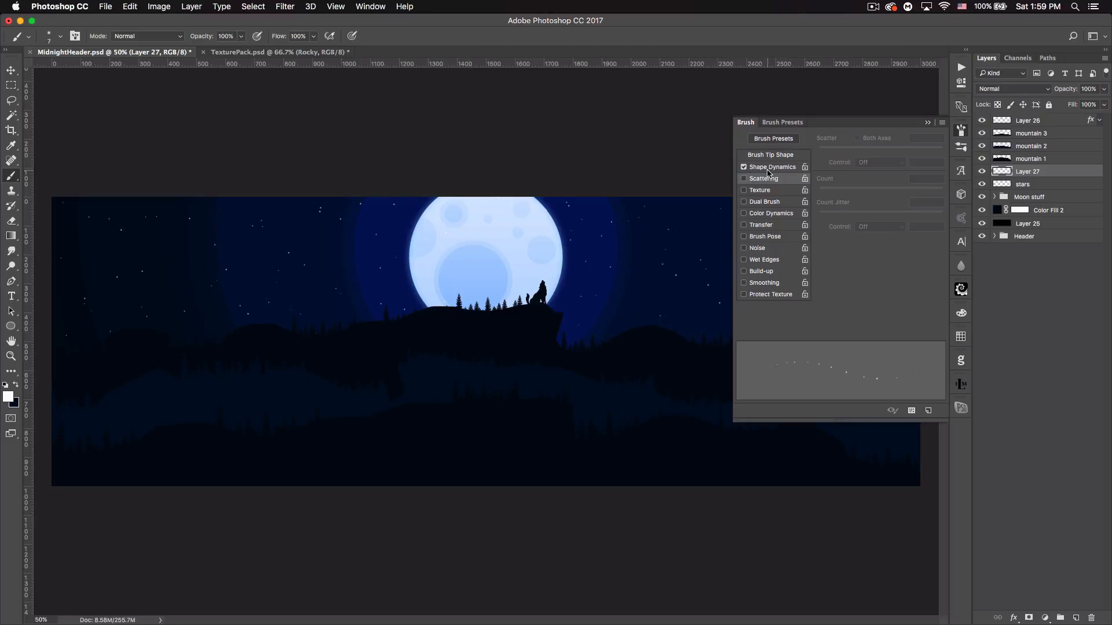
pyautogui.click(768, 169)
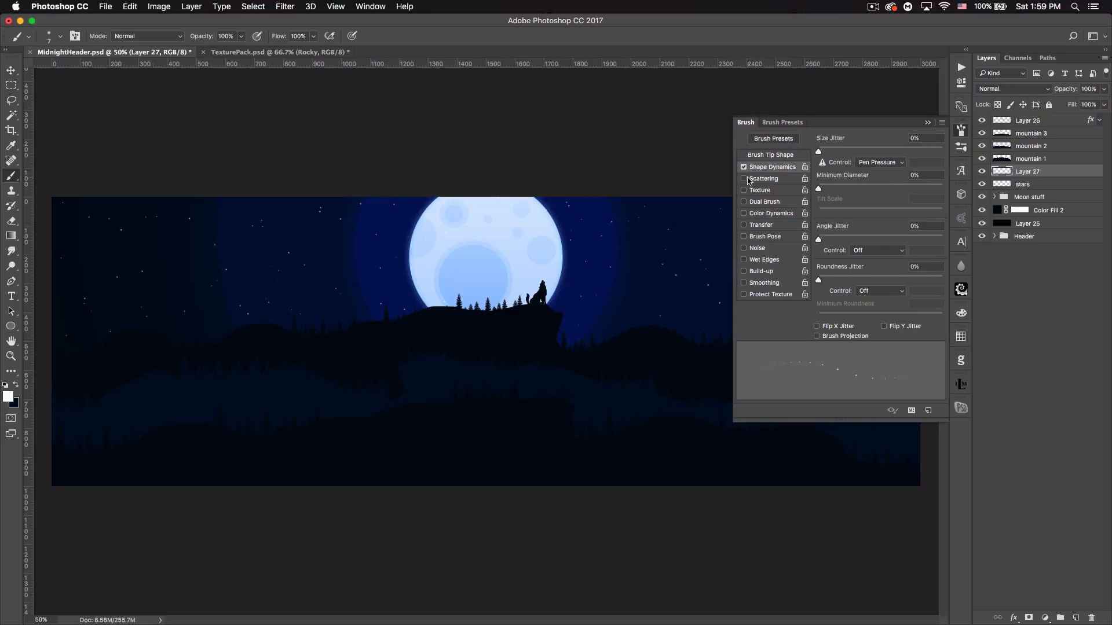
pyautogui.click(773, 154)
pyautogui.moveTo(943, 317); pyautogui.dragTo(830, 317)
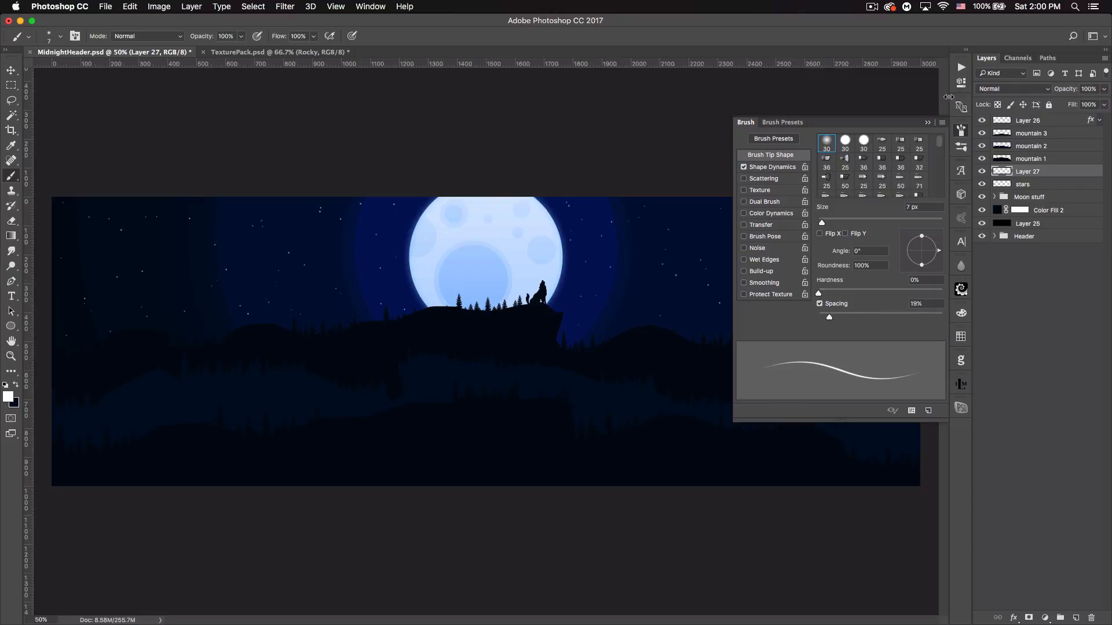
pyautogui.click(929, 123)
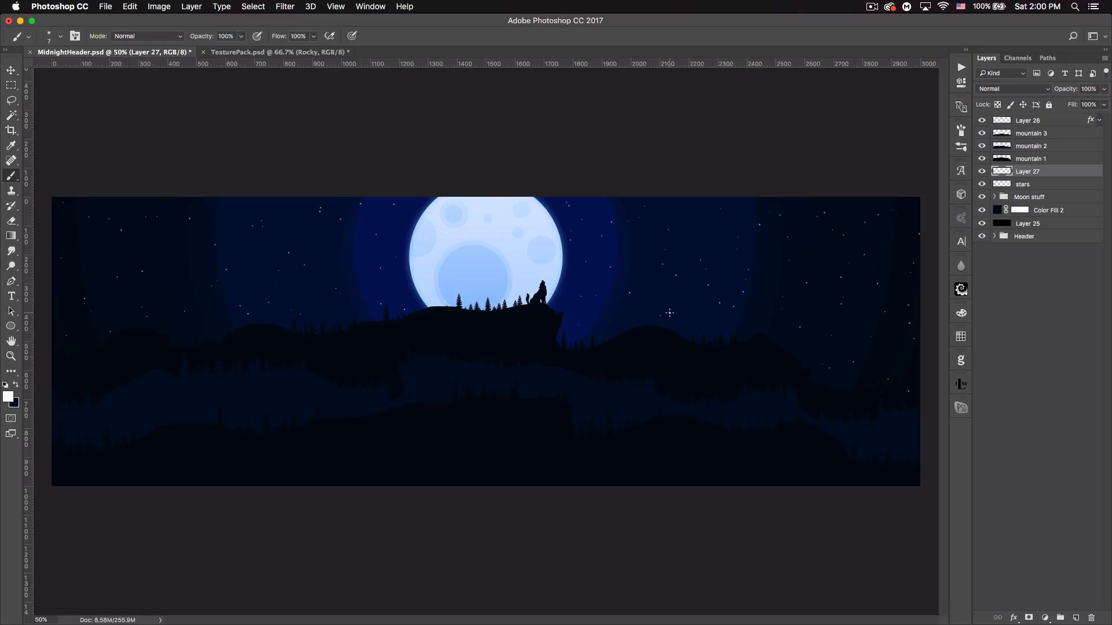
# Step: Paint a white dot in the sky right of the wolf and stretch it horizontally to about 2236% width
pyautogui.press('super+equal')
pyautogui.press('super+equal')
pyautogui.press('super+equal')
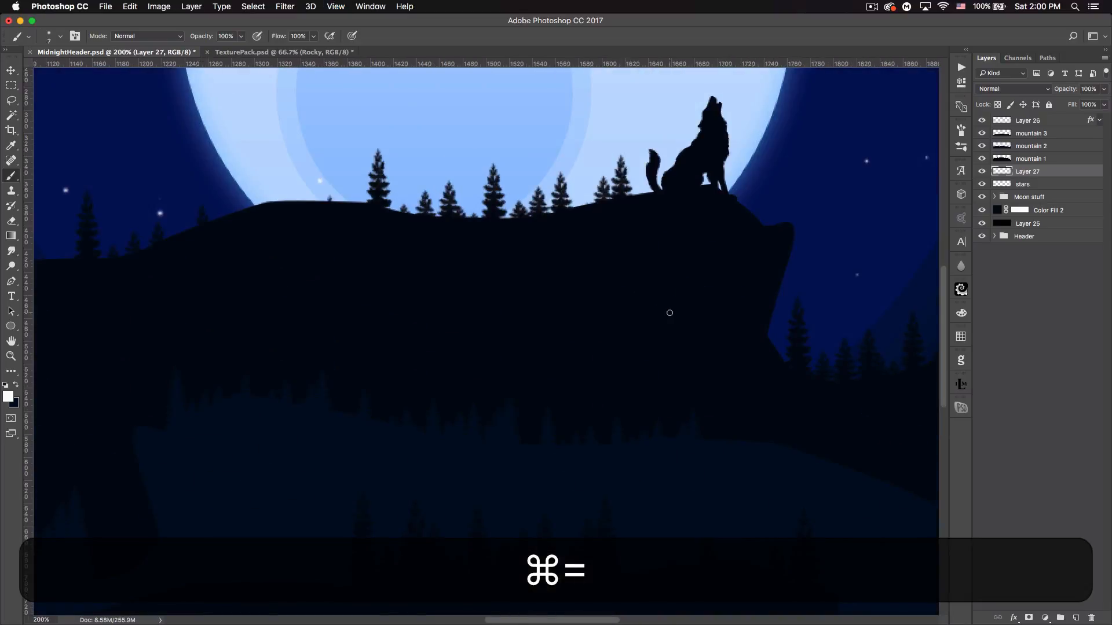
pyautogui.moveTo(864, 244); pyautogui.dragTo(391, 428)
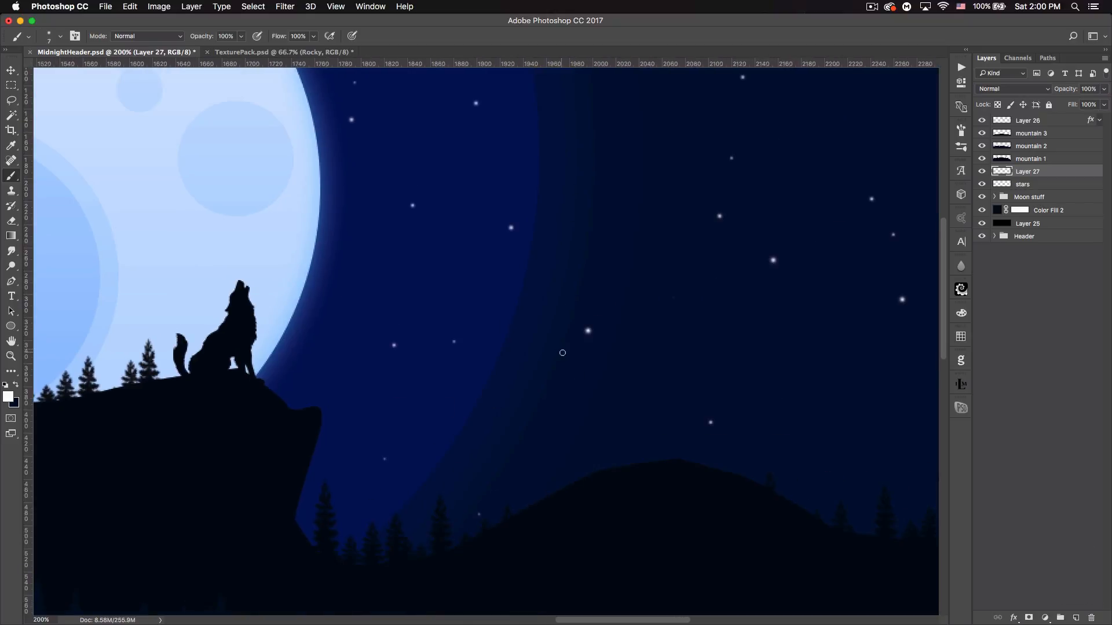
pyautogui.press('super+t')
pyautogui.moveTo(599, 331); pyautogui.dragTo(871, 341)
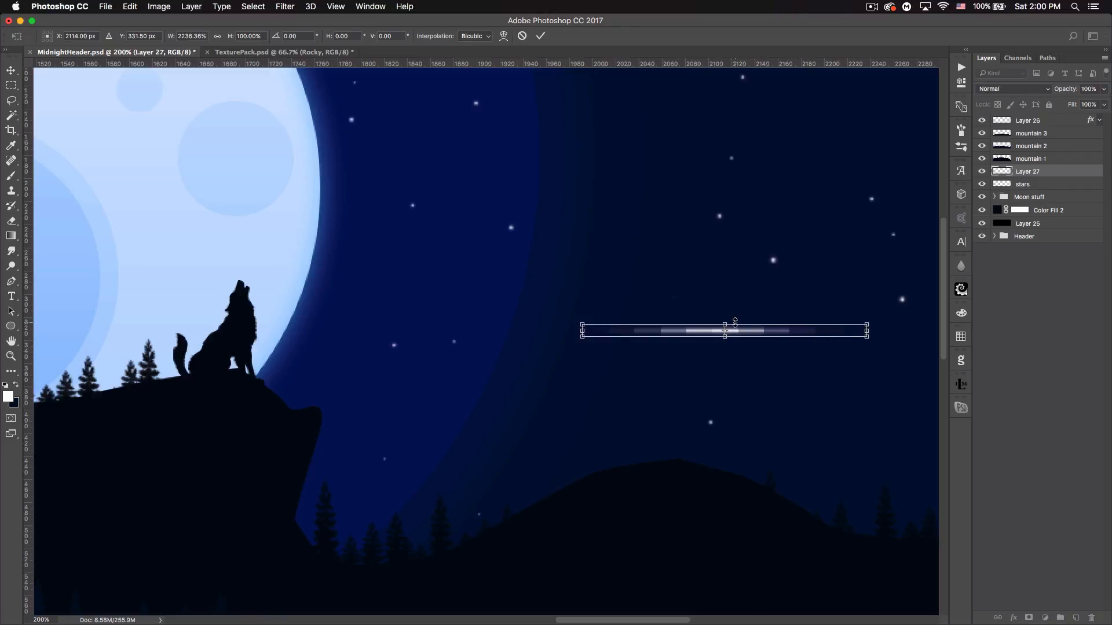
pyautogui.moveTo(735, 321); pyautogui.dragTo(735, 323)
pyautogui.press('Return')
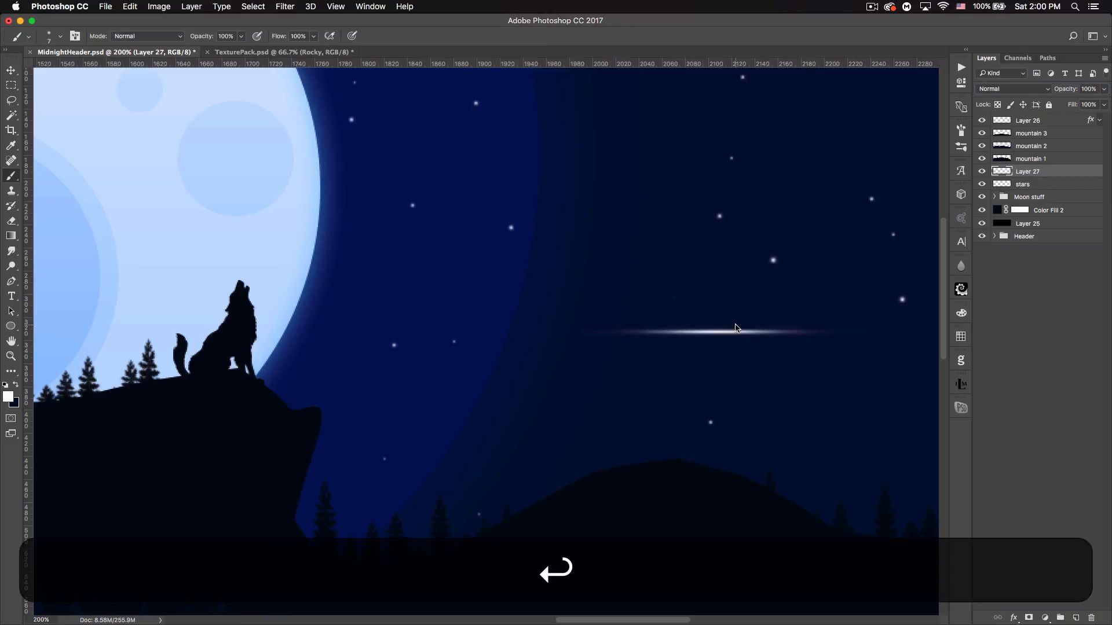
# Step: Erase the left half of the light streak with a 40 px Eraser, leaving a tail tapering to the right
pyautogui.click(11, 221)
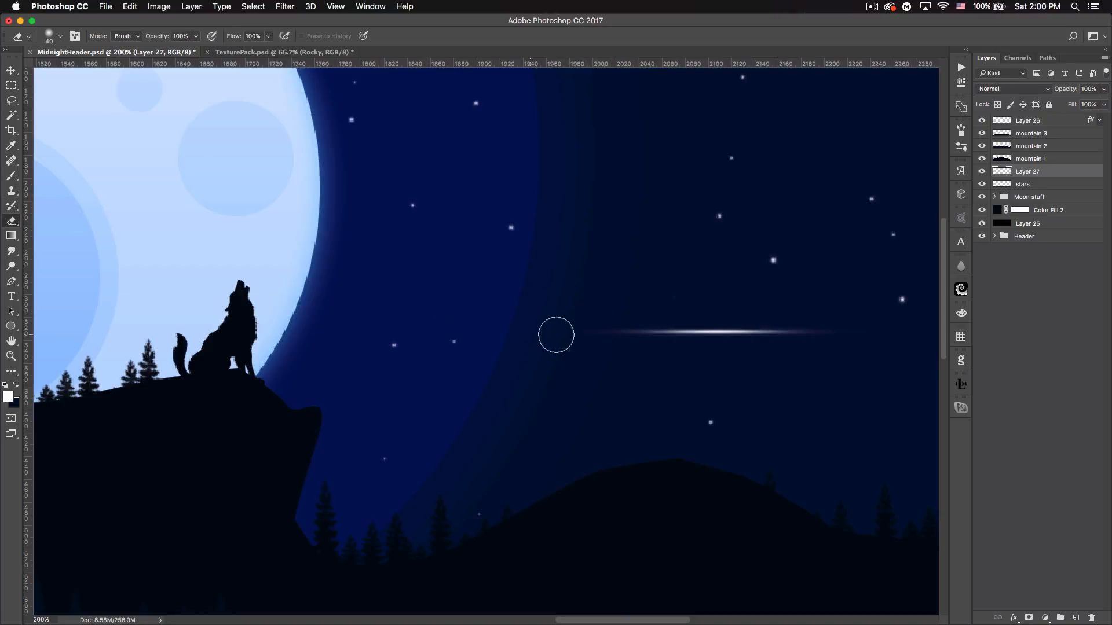
pyautogui.moveTo(598, 328)
pyautogui.mouseDown()
pyautogui.moveTo(684, 333)
pyautogui.moveTo(686, 415)
pyautogui.mouseUp()
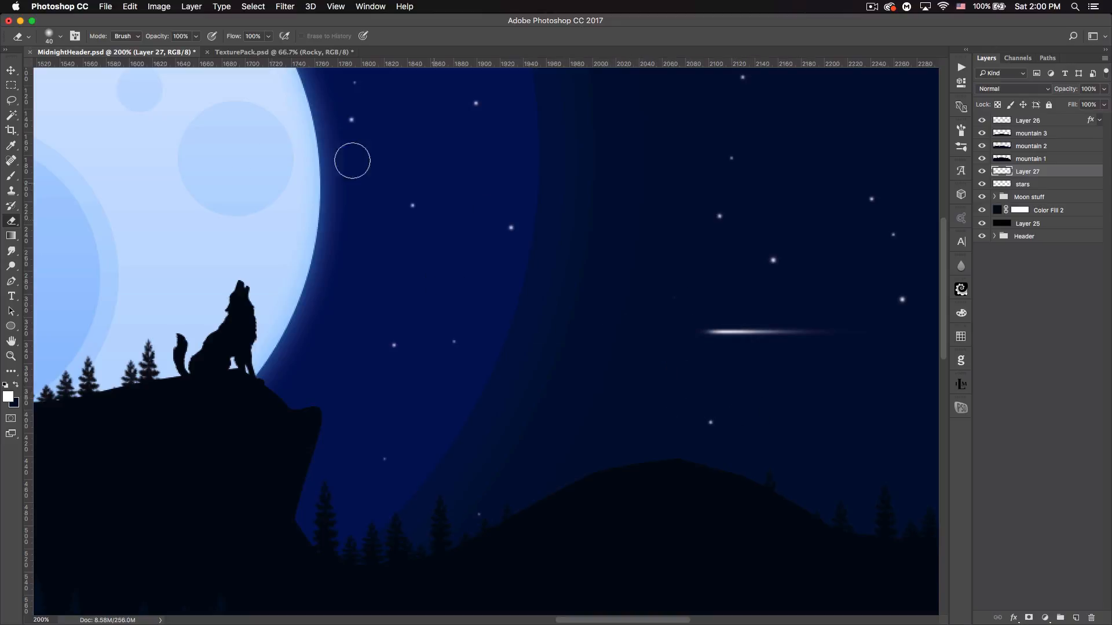
# Step: Rotate the light streak to about -20.7° so that it slants upward to the right like a shooting star
pyautogui.click(11, 70)
pyautogui.press('super+0')
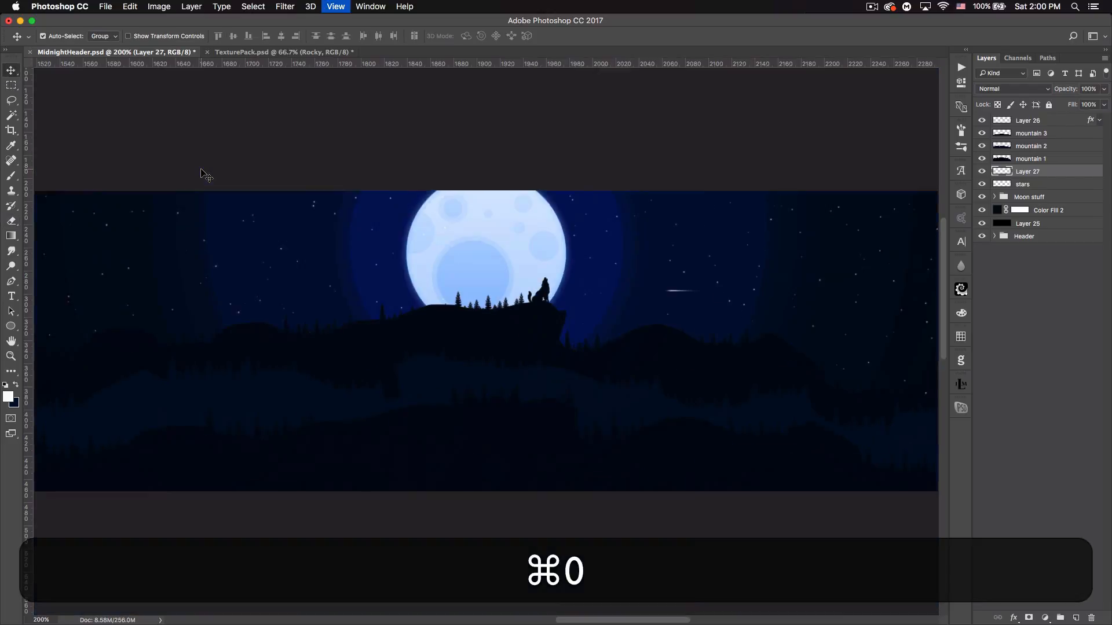
pyautogui.press('super+t')
pyautogui.moveTo(727, 301); pyautogui.dragTo(737, 284)
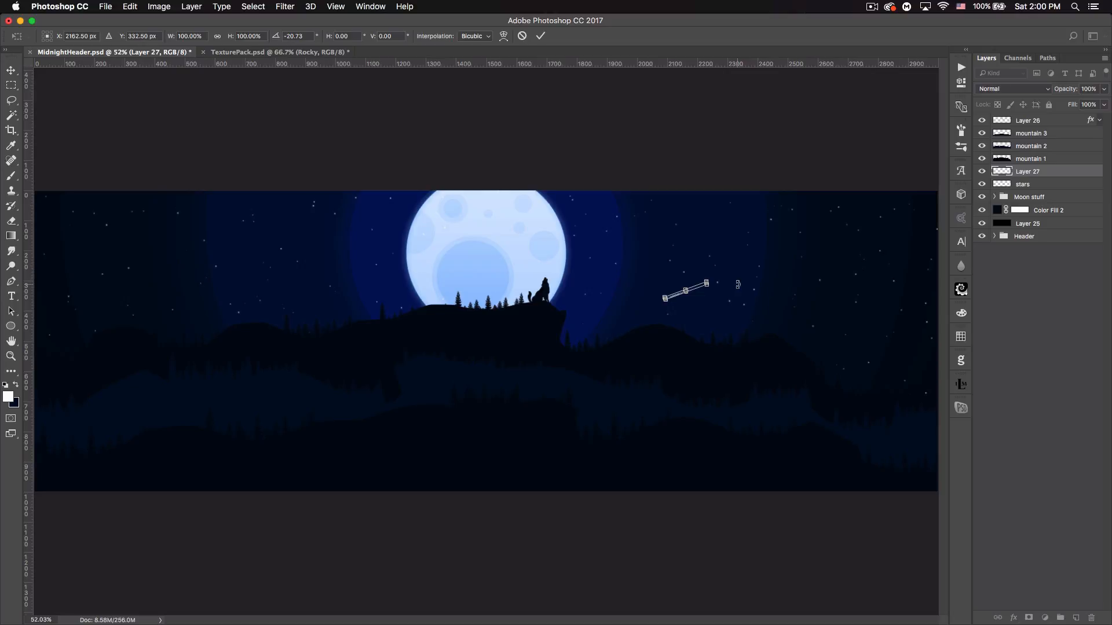
pyautogui.press('Return')
# Step: Set the shooting star's blend mode to Overlay and make two copies, spreading the three stars across the sky
pyautogui.click(1016, 89)
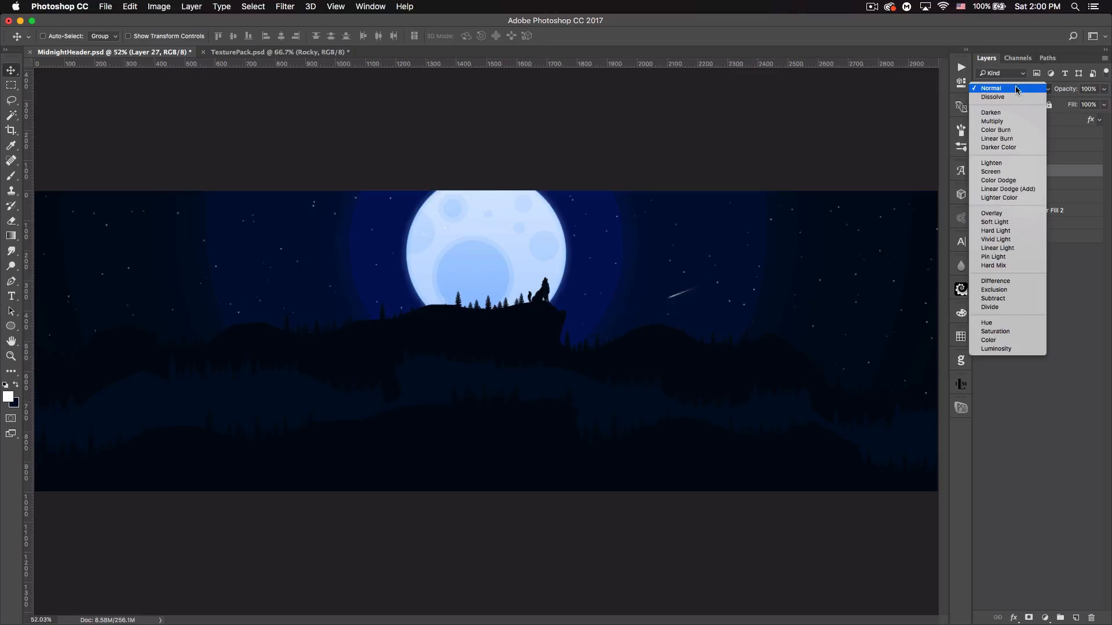
pyautogui.click(998, 213)
pyautogui.moveTo(698, 307)
pyautogui.mouseDown()
pyautogui.moveTo(616, 268)
pyautogui.moveTo(280, 223)
pyautogui.moveTo(207, 249)
pyautogui.moveTo(188, 231)
pyautogui.moveTo(395, 269)
pyautogui.moveTo(422, 289)
pyautogui.moveTo(701, 239)
pyautogui.moveTo(711, 209)
pyautogui.mouseUp()
pyautogui.press('super+j')
pyautogui.press('super+j')
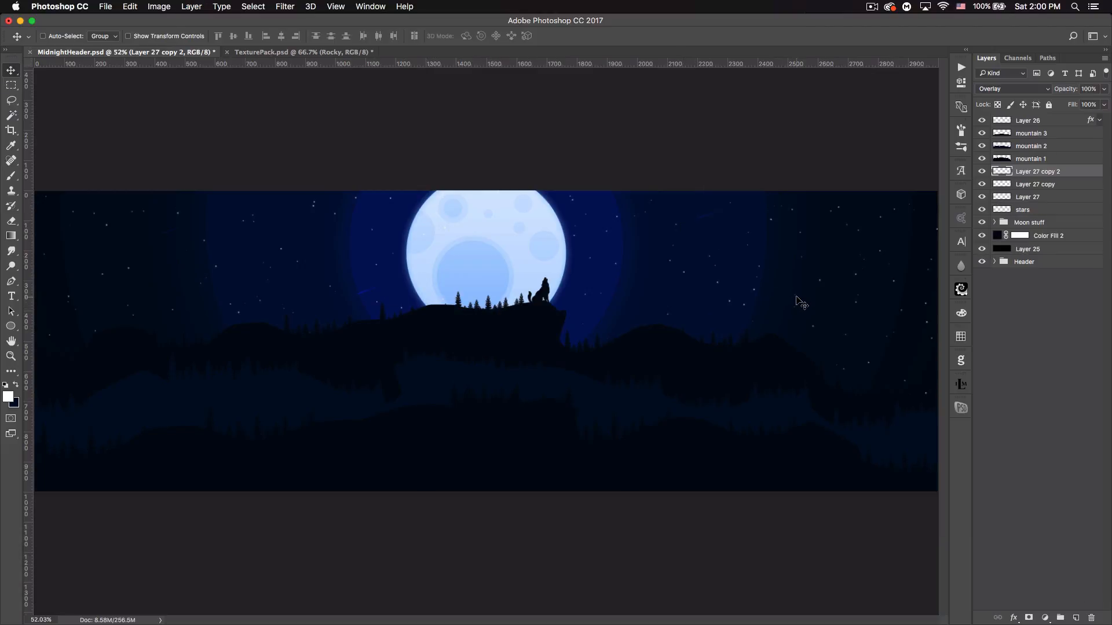
# Step: Compare Normal and Overlay blending on the three shooting star layers together, leaving them on Overlay
pyautogui.press('shift')
pyautogui.keyDown('shift'); pyautogui.click(1055, 197); pyautogui.keyUp('shift')
pyautogui.click(1013, 88)
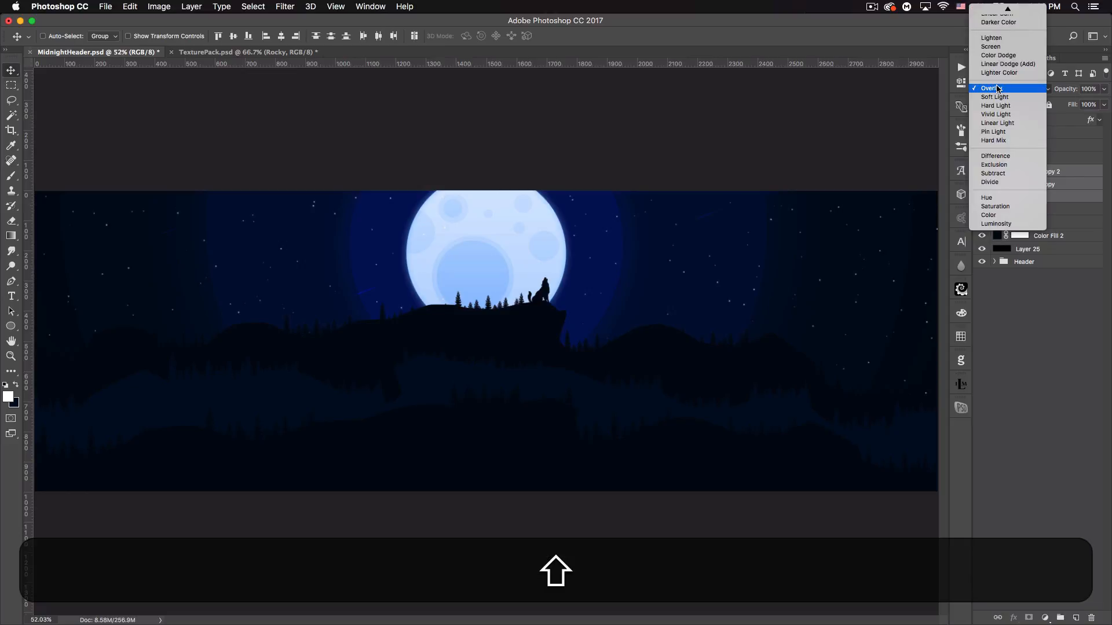
pyautogui.click(992, 11)
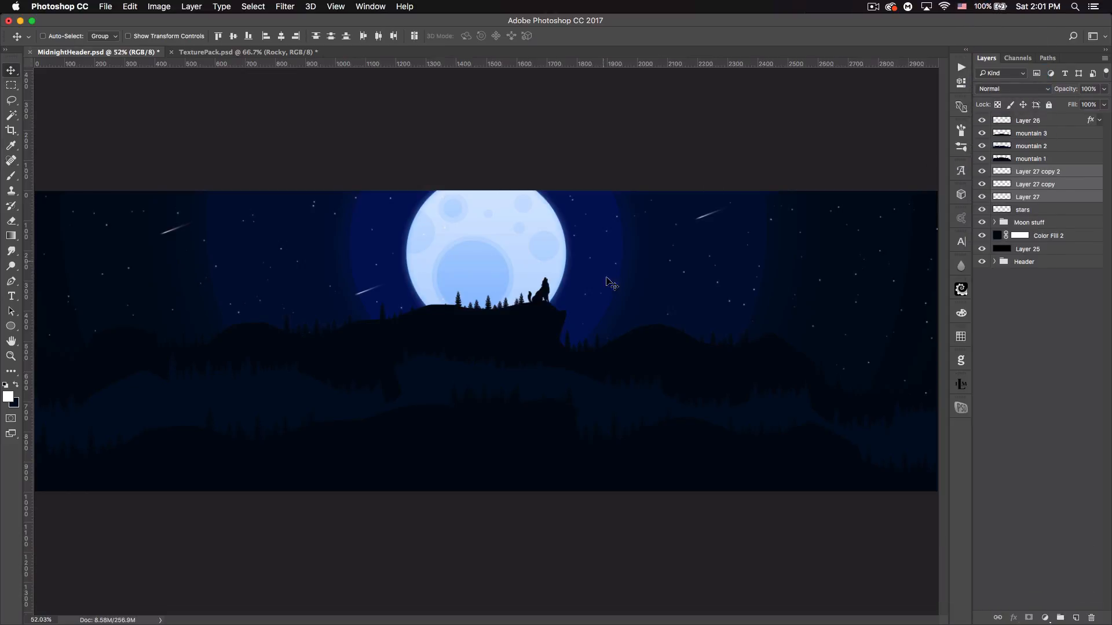
pyautogui.moveTo(1068, 90); pyautogui.dragTo(1038, 92)
pyautogui.click(1036, 89)
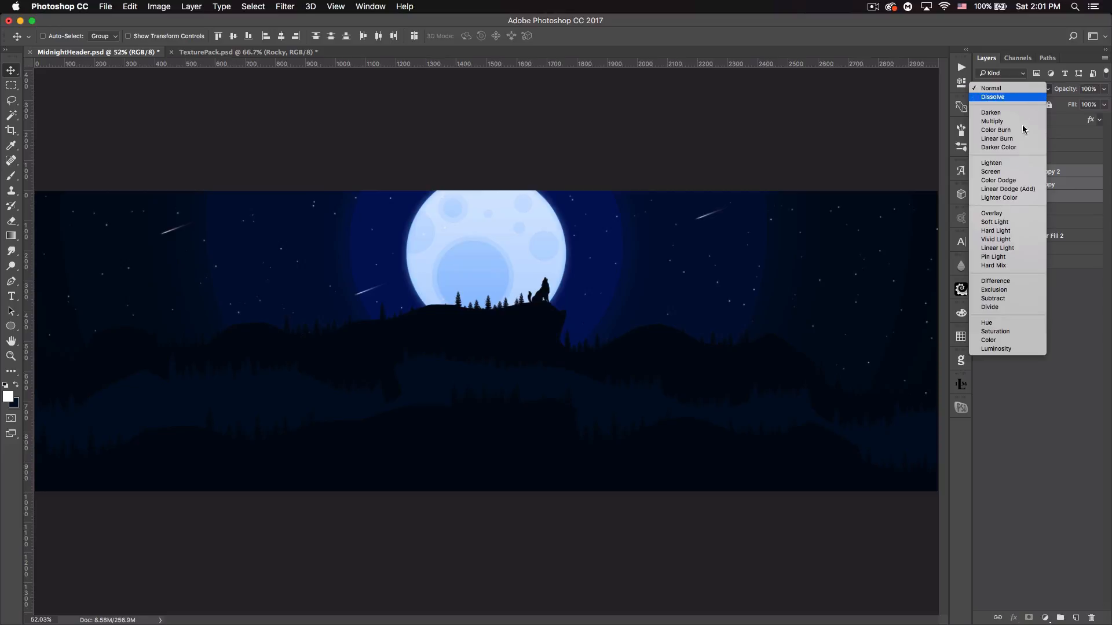
pyautogui.click(992, 213)
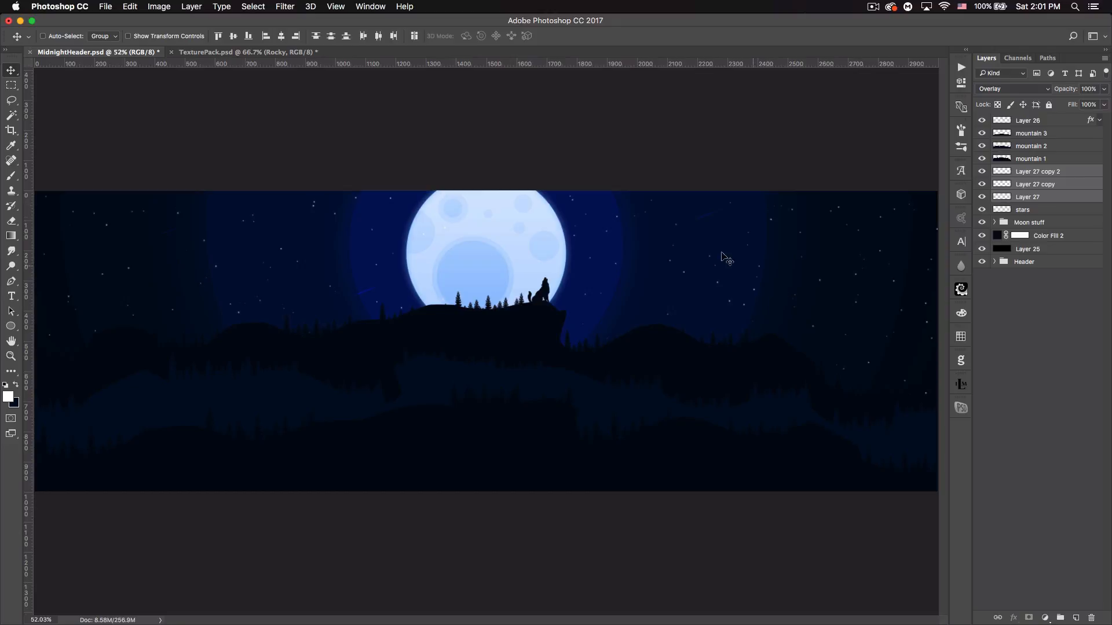
# Step: Add a layer above the Moon stuff group, show the guides and draw a white custom-shape sunburst about 3565 px wide, centred on the moon
pyautogui.click(1040, 225)
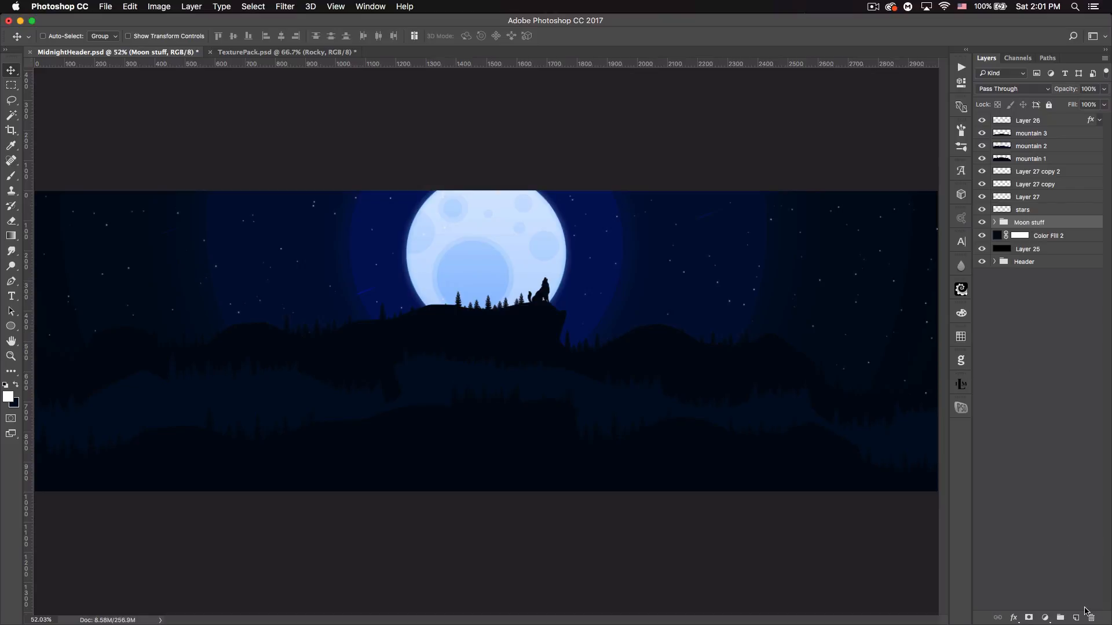
pyautogui.click(1076, 617)
pyautogui.press('super')
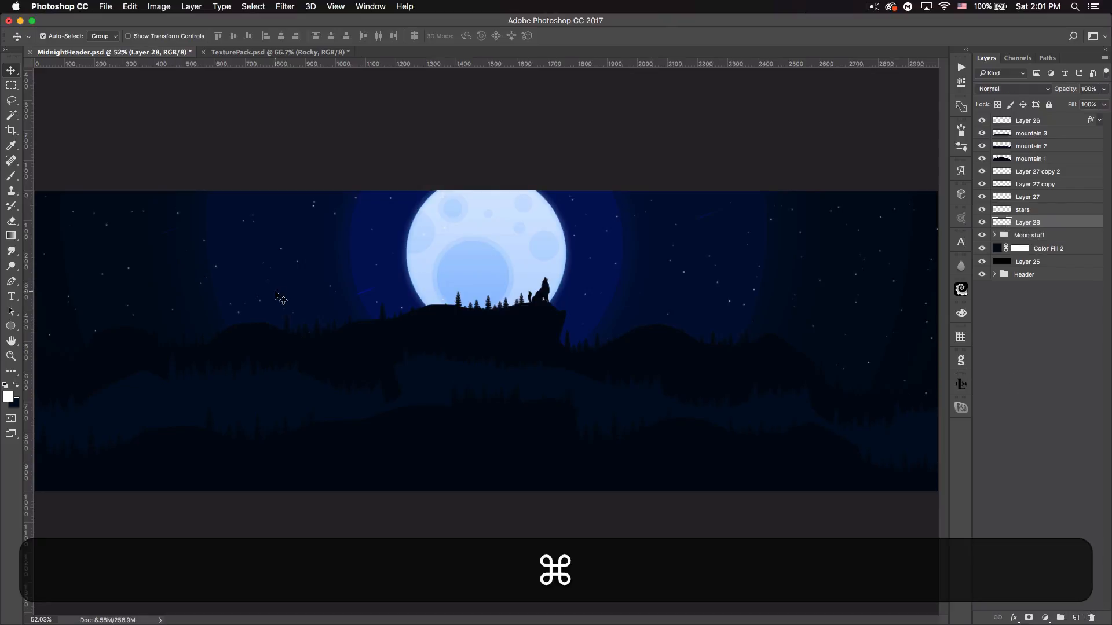
pyautogui.press('super+minus')
pyautogui.press('super+minus')
pyautogui.moveTo(5, 328); pyautogui.dragTo(82, 382)
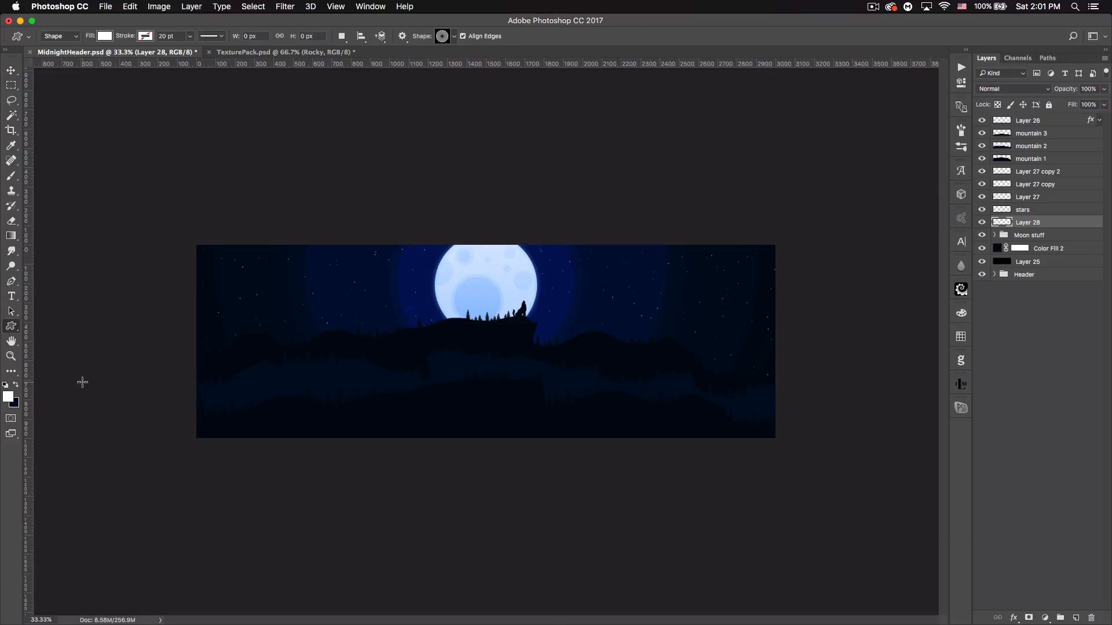
pyautogui.click(454, 37)
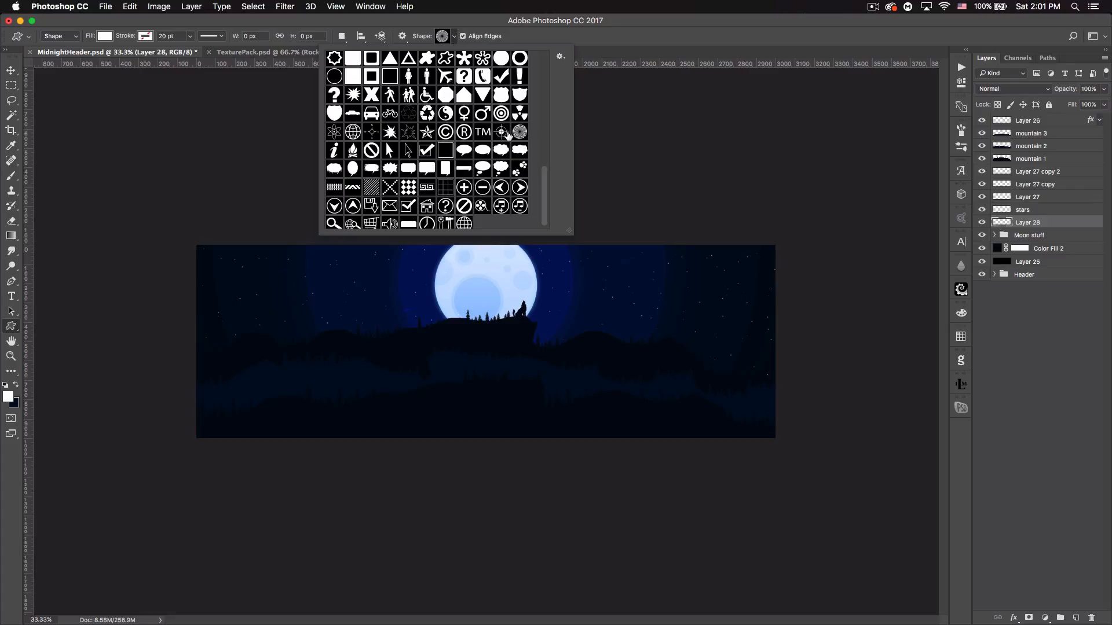
pyautogui.click(653, 21)
pyautogui.press('super+h')
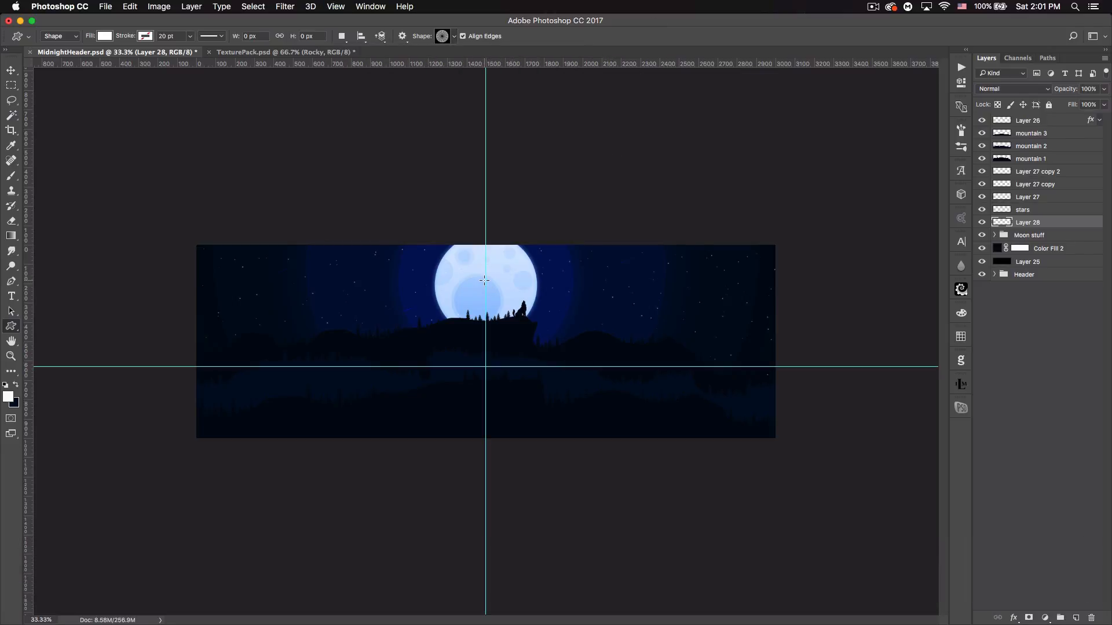
pyautogui.press('shift')
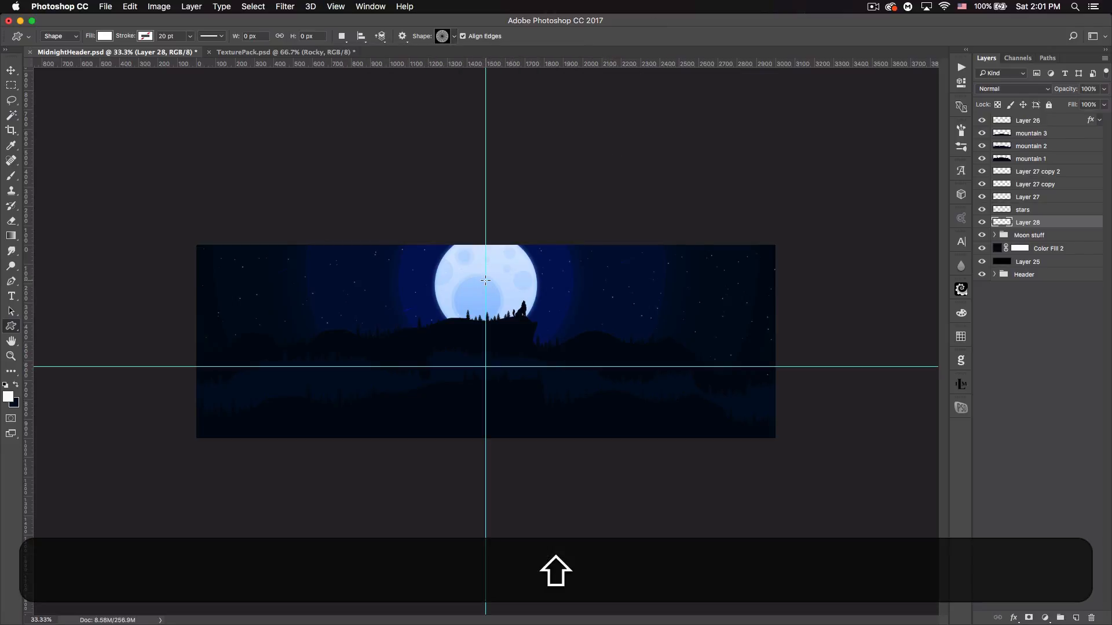
pyautogui.press('alt')
pyautogui.moveTo(485, 280); pyautogui.dragTo(1033, 621)
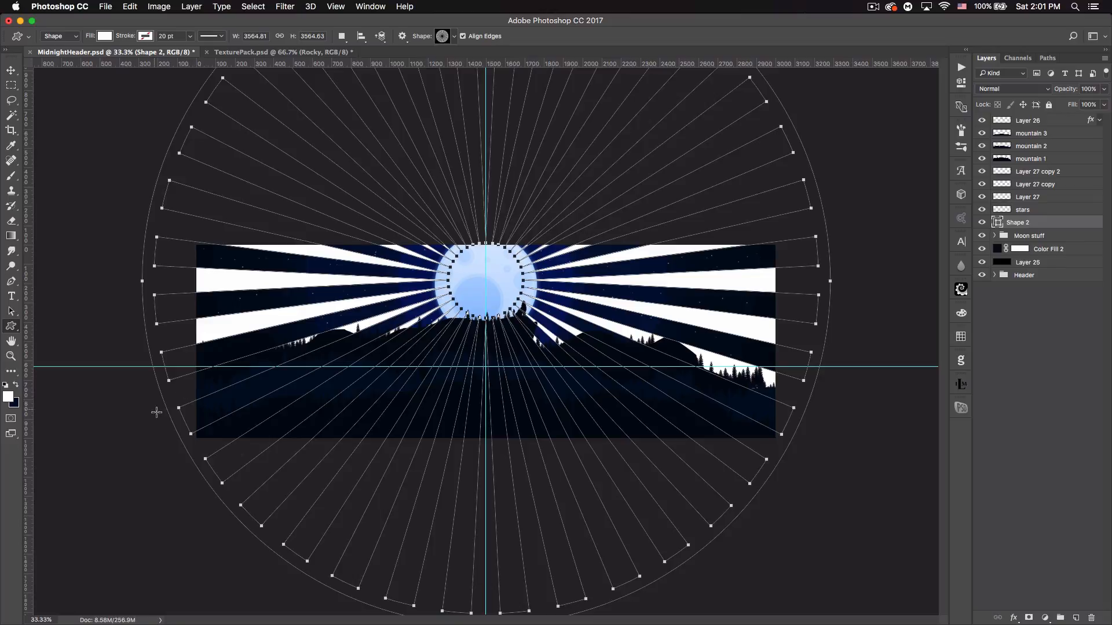
# Step: Rasterize the sunburst shape layer and rename it "burst"
pyautogui.click(105, 37)
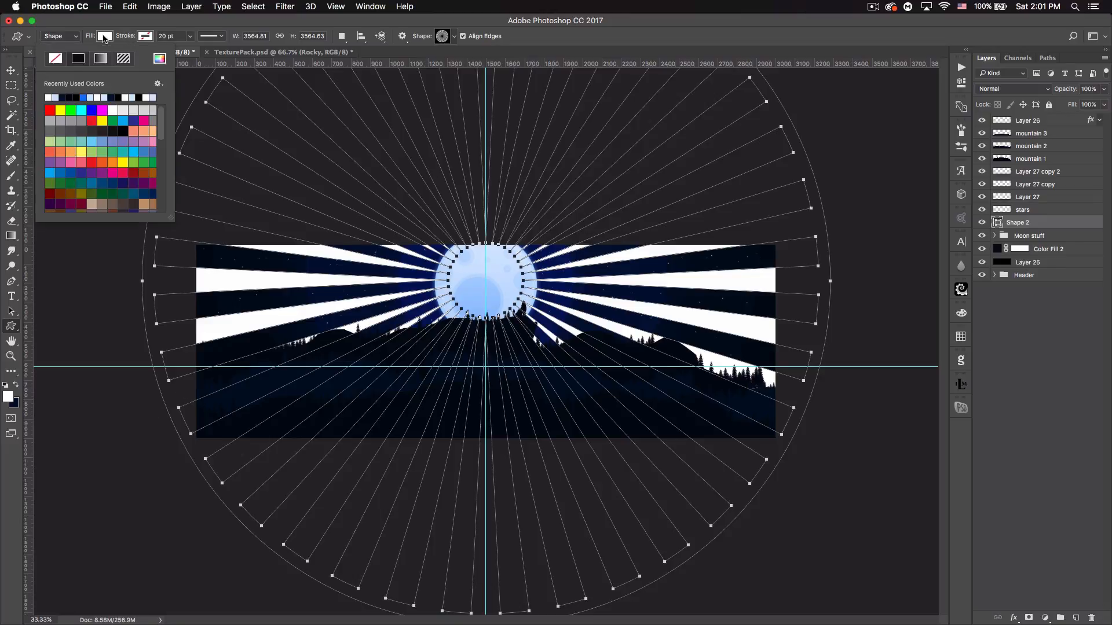
pyautogui.click(366, 22)
pyautogui.rightClick(1046, 223)
pyautogui.click(936, 298)
pyautogui.doubleClick(1023, 223)
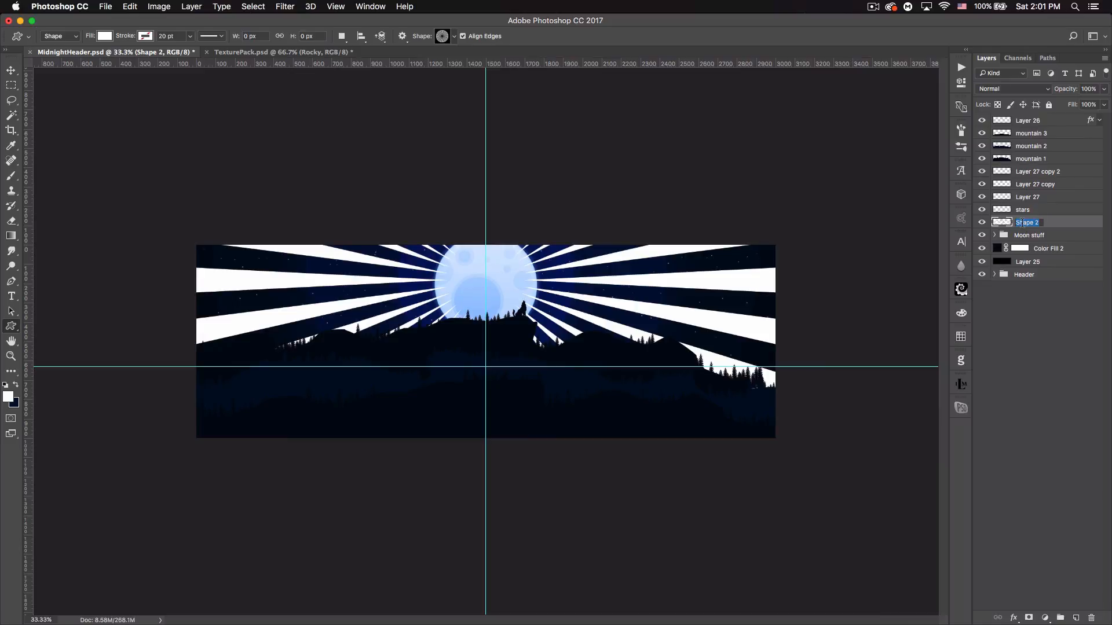
pyautogui.write('burst')
pyautogui.press('Return')
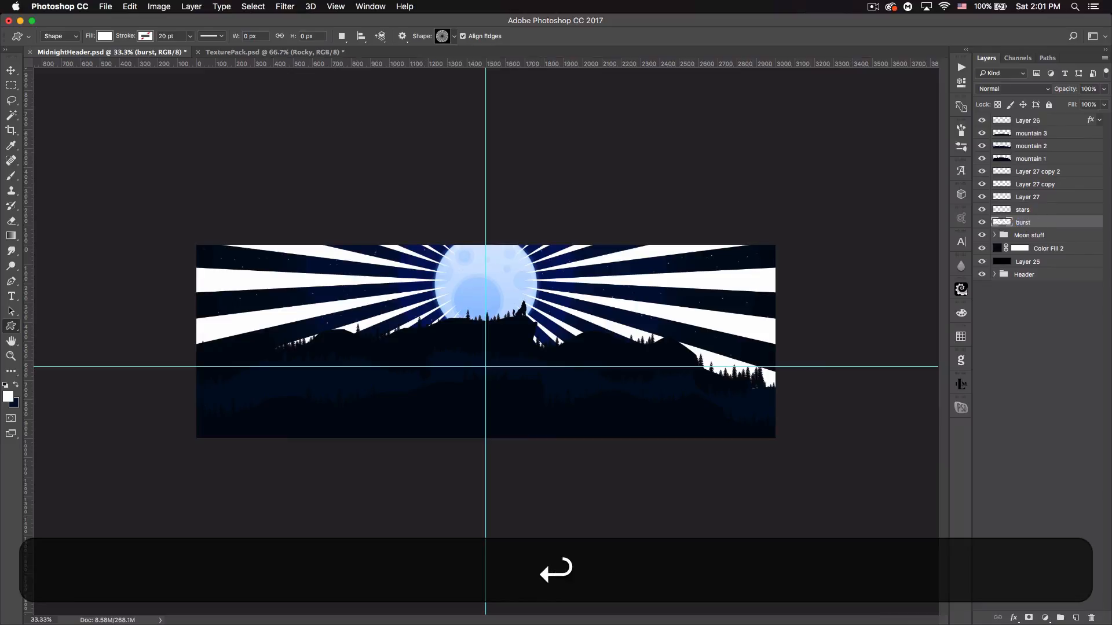
# Step: Distort the burst layer with a sine Wave filter using 5 generators, wavelength 10 to 406 and amplitude 5 to 35
pyautogui.click(285, 6)
pyautogui.moveTo(333, 160)
pyautogui.moveTo(367, 166)
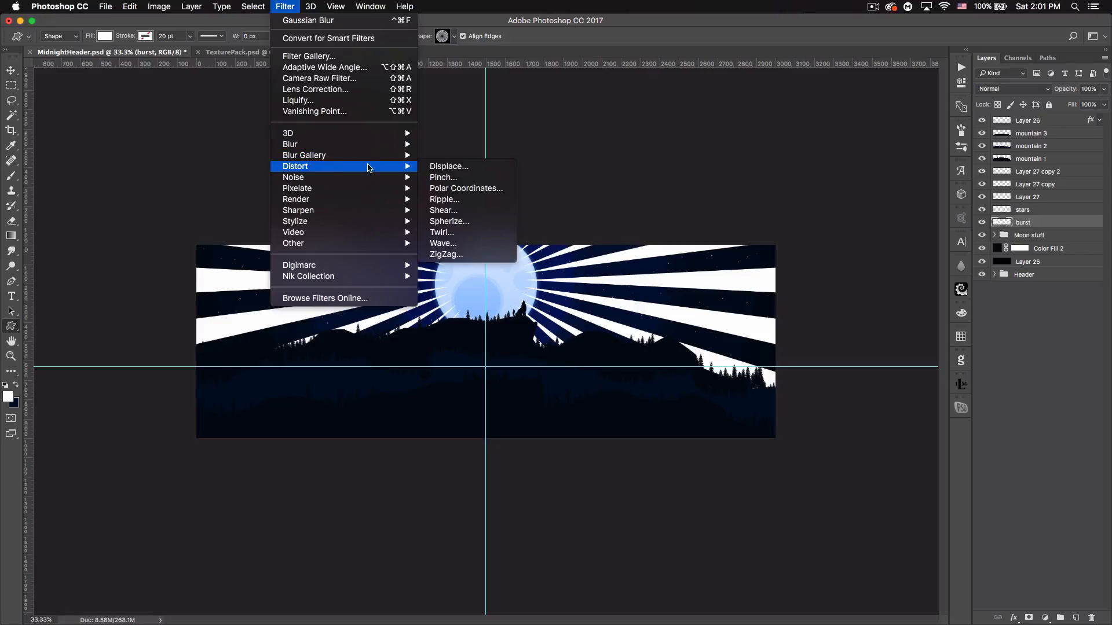
pyautogui.click(457, 243)
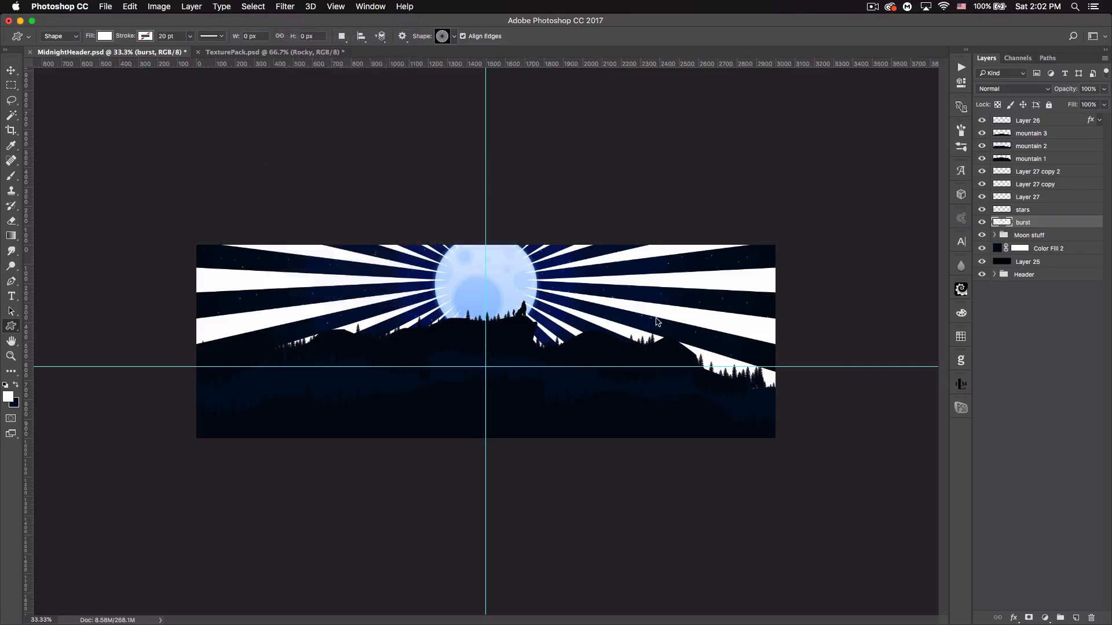
pyautogui.moveTo(576, 274); pyautogui.dragTo(583, 276)
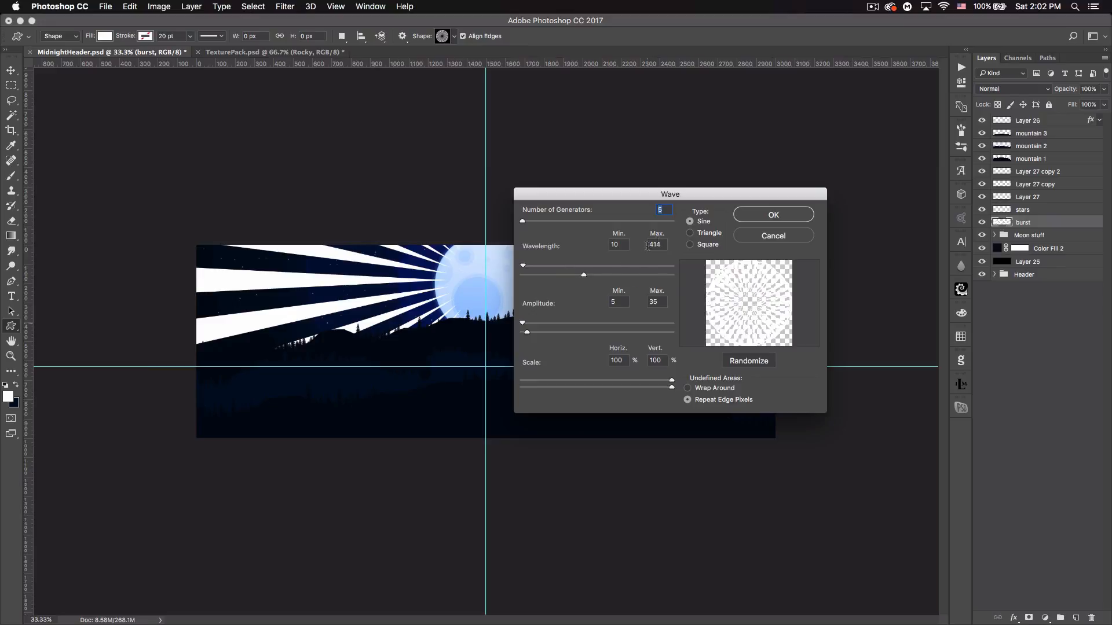
pyautogui.moveTo(583, 276); pyautogui.dragTo(582, 276)
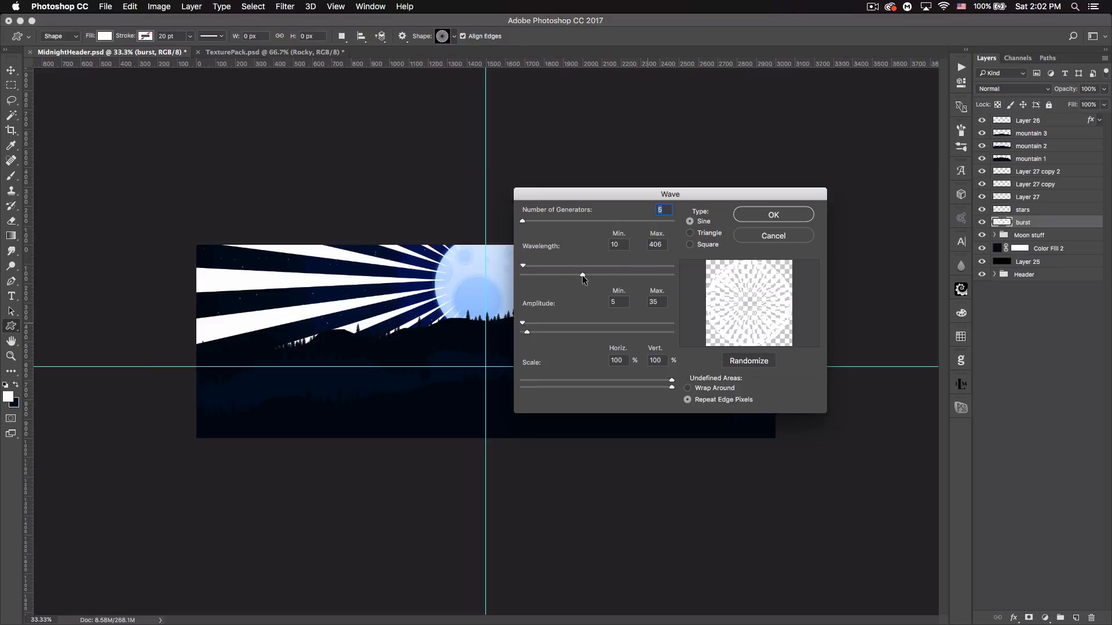
pyautogui.click(763, 215)
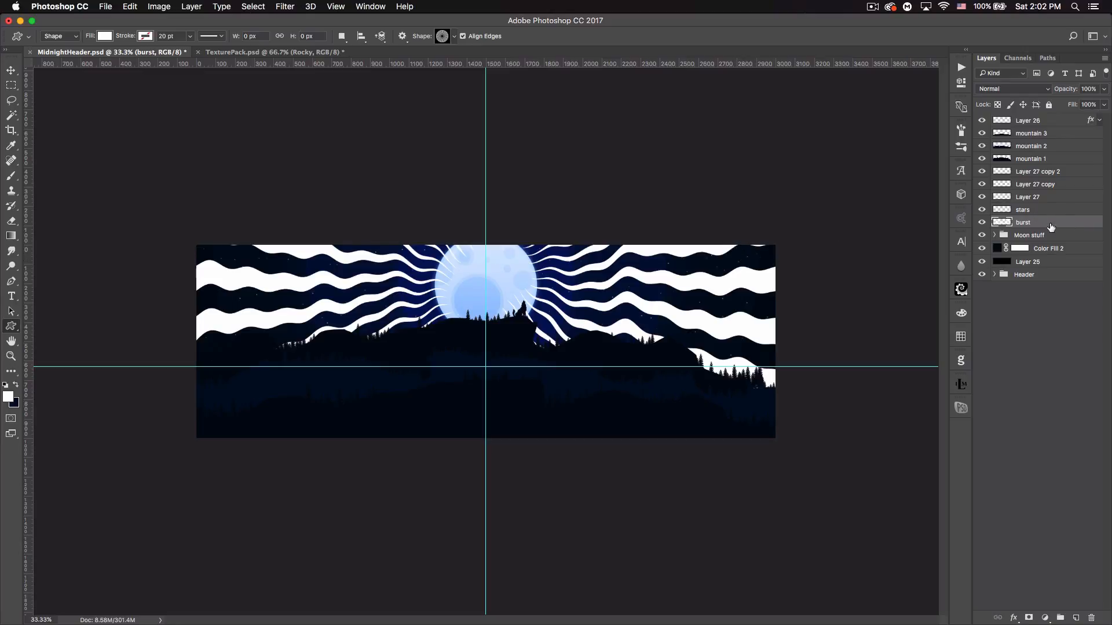
# Step: Move the burst layer beneath the Moon stuff group and set its blend mode to Overlay
pyautogui.moveTo(1043, 223); pyautogui.dragTo(1045, 244)
pyautogui.click(1002, 88)
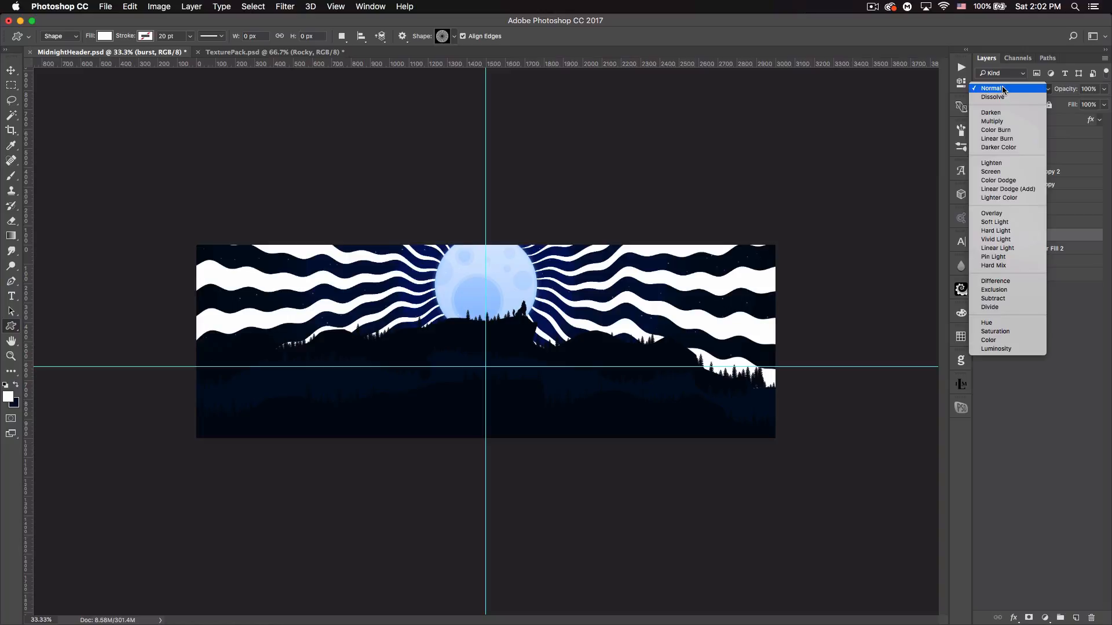
pyautogui.click(1011, 213)
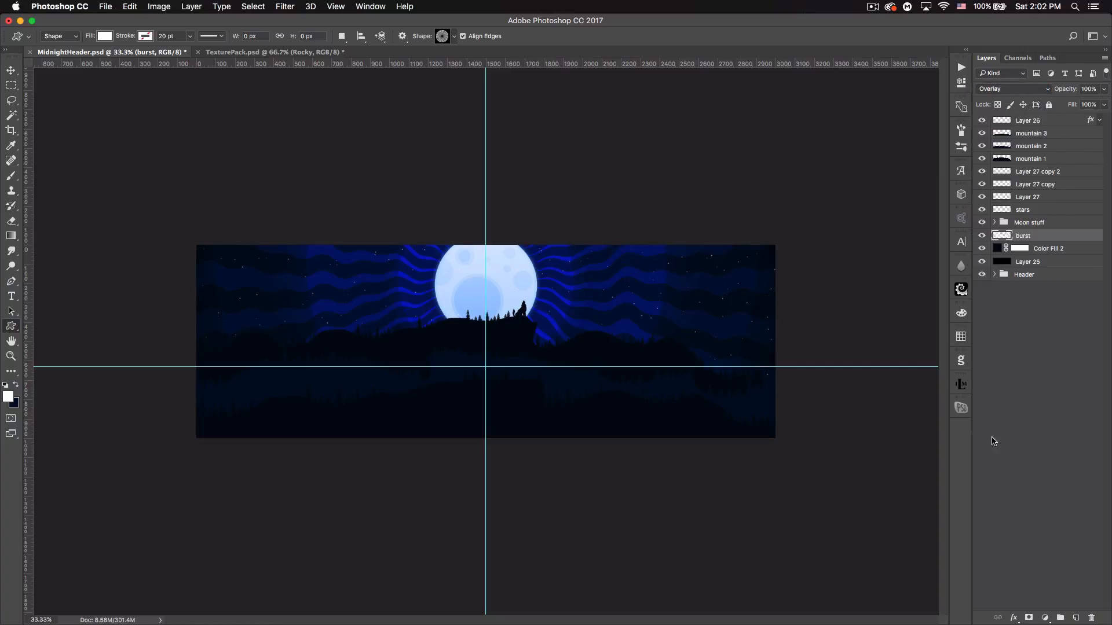
# Step: Add a layer mask to the burst layer and invert it to black to hide the rays
pyautogui.click(1028, 619)
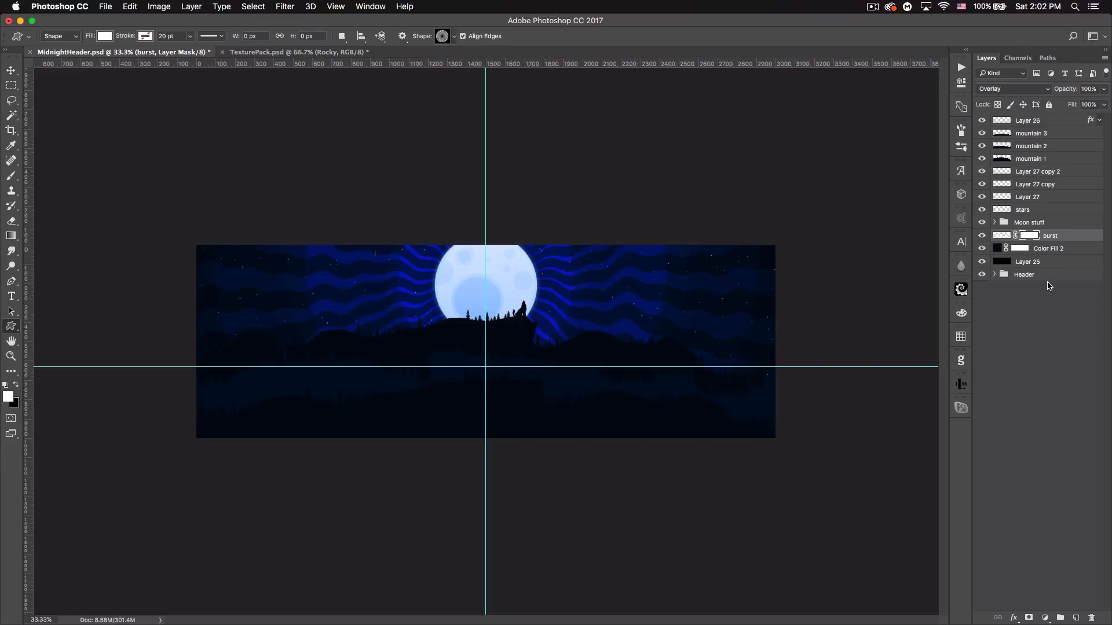
pyautogui.press('super')
pyautogui.press('super+i')
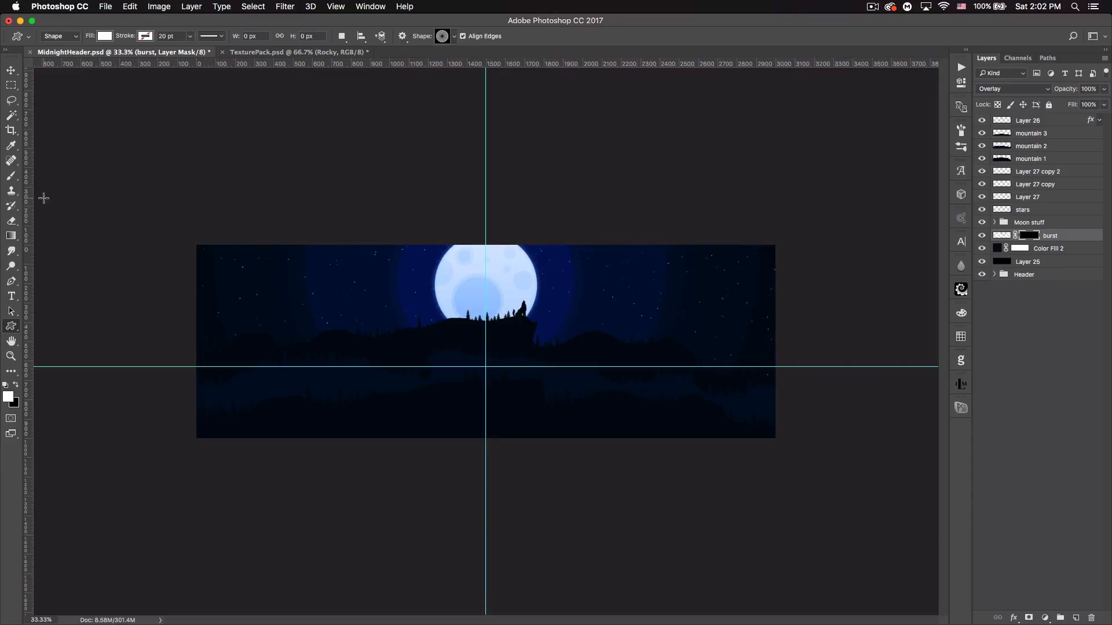
# Step: Choose the Brush tool with a soft 150 px tip at 0% hardness and check its tip settings
pyautogui.click(16, 179)
pyautogui.click(60, 39)
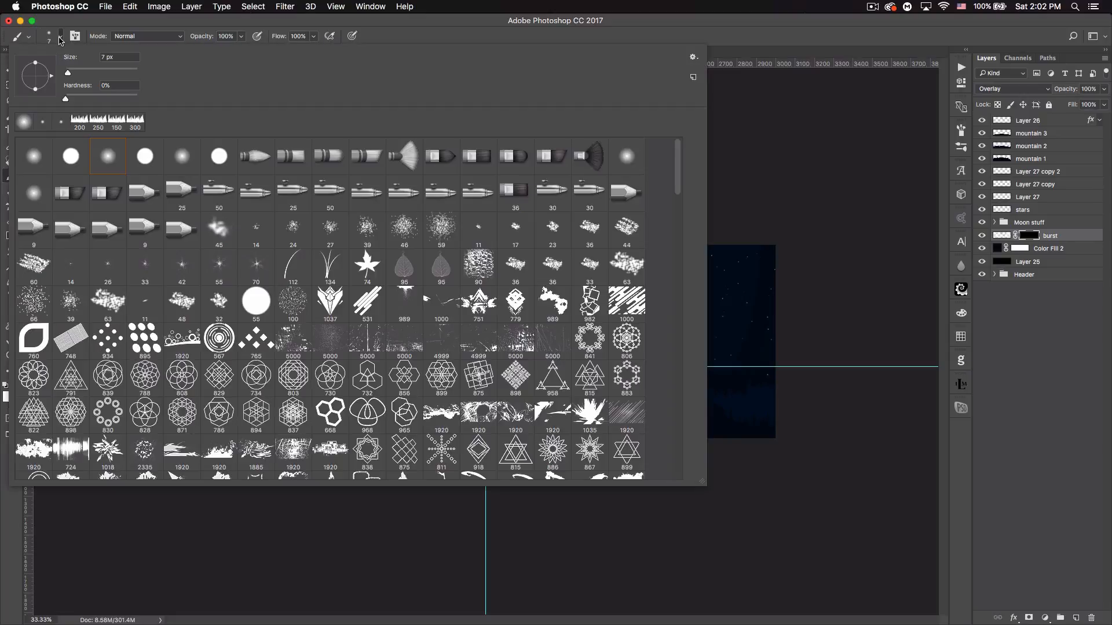
pyautogui.moveTo(90, 73); pyautogui.dragTo(110, 73)
pyautogui.click(777, 44)
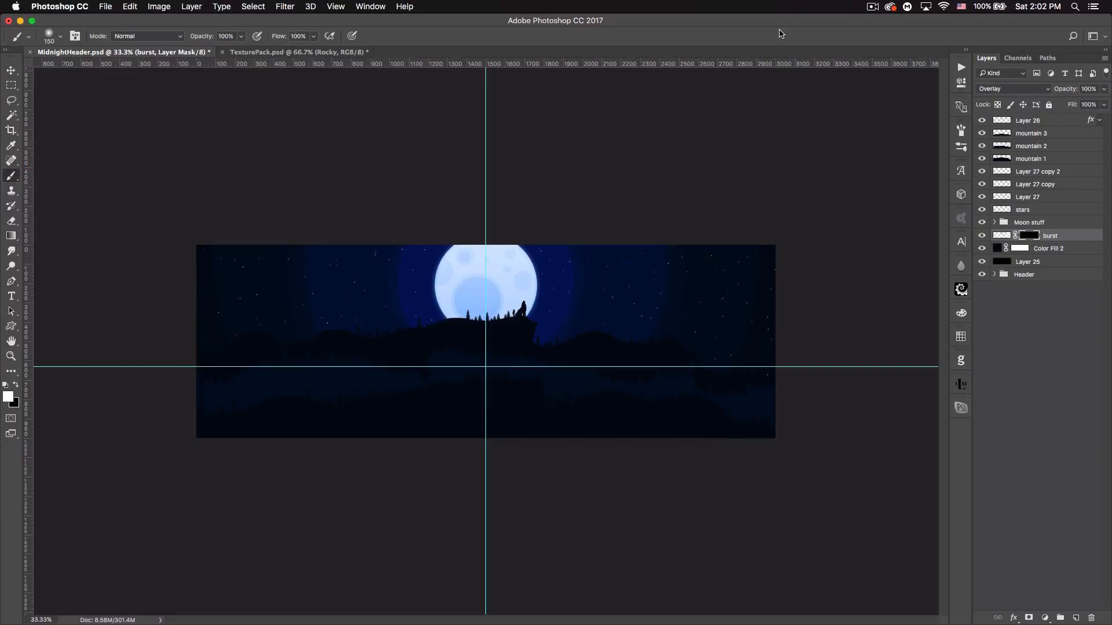
pyautogui.click(960, 129)
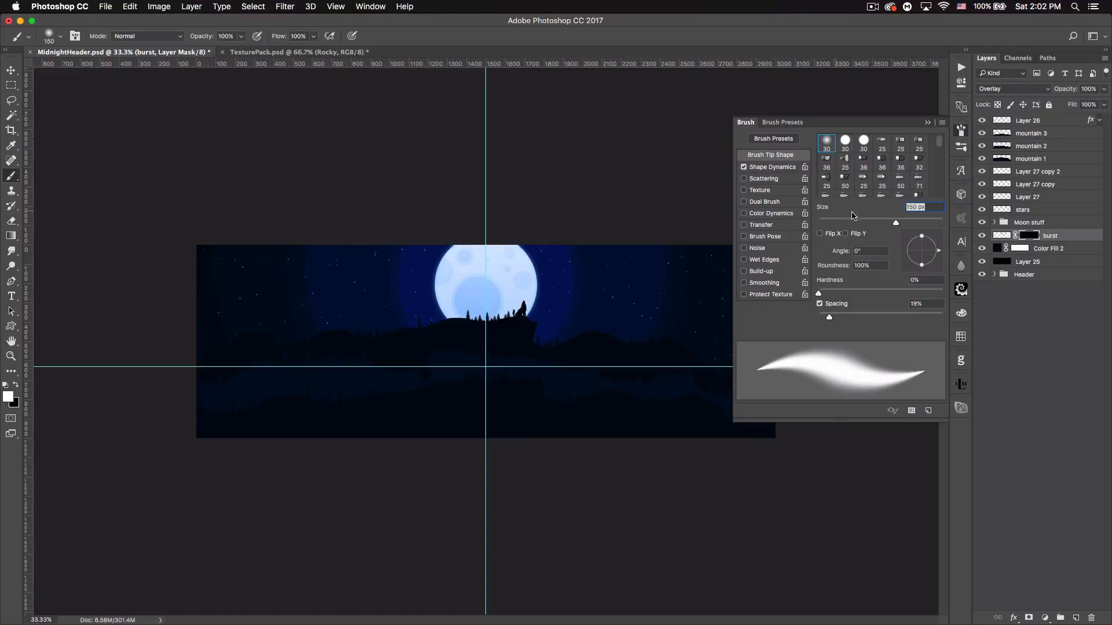
pyautogui.click(927, 122)
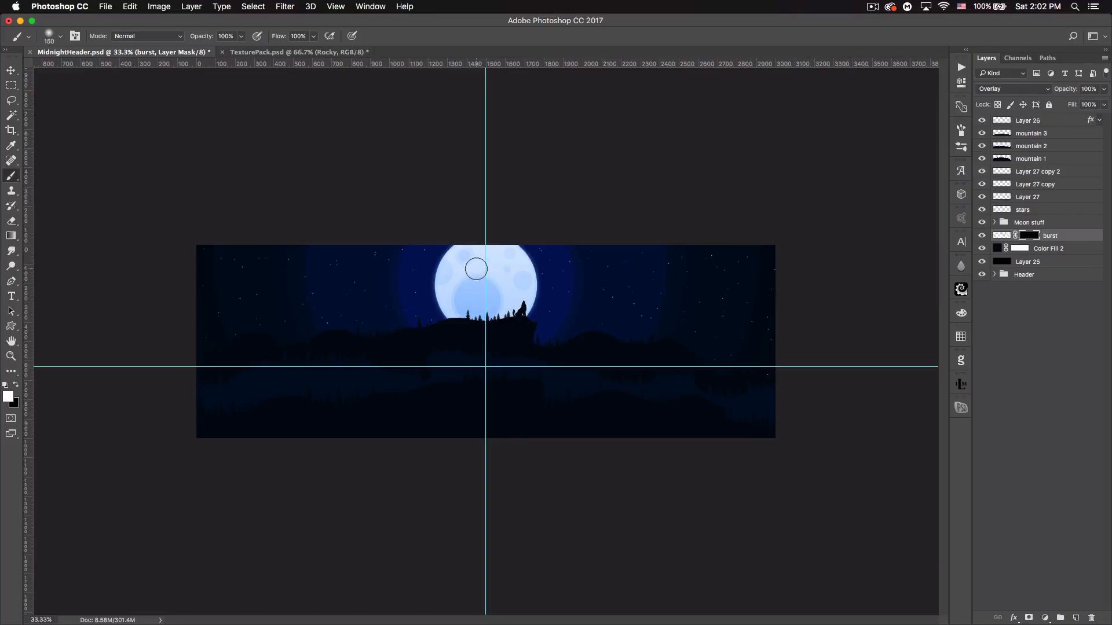
# Step: Enlarge the soft brush to 2300 px and paint one white dab over the moon on the burst mask, revealing rays around it
pyautogui.press(']')
pyautogui.press(']')
pyautogui.press(']')
pyautogui.press(']')
pyautogui.press(']')
pyautogui.press(']')
pyautogui.press(']')
pyautogui.press(']')
pyautogui.press(']')
pyautogui.press(']')
pyautogui.press(']')
pyautogui.press(']')
pyautogui.press(']')
pyautogui.press(']')
pyautogui.press(']')
pyautogui.press(']')
pyautogui.press(']')
pyautogui.press(']')
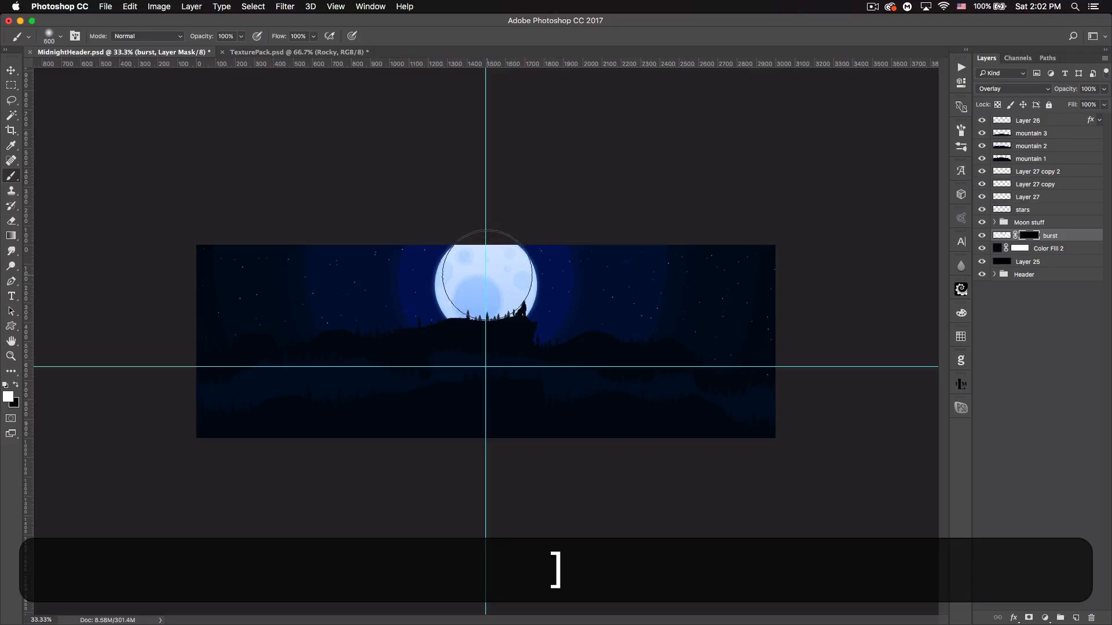
pyautogui.press(']')
pyautogui.press(']')
pyautogui.press(']')
pyautogui.press(']')
pyautogui.press(']')
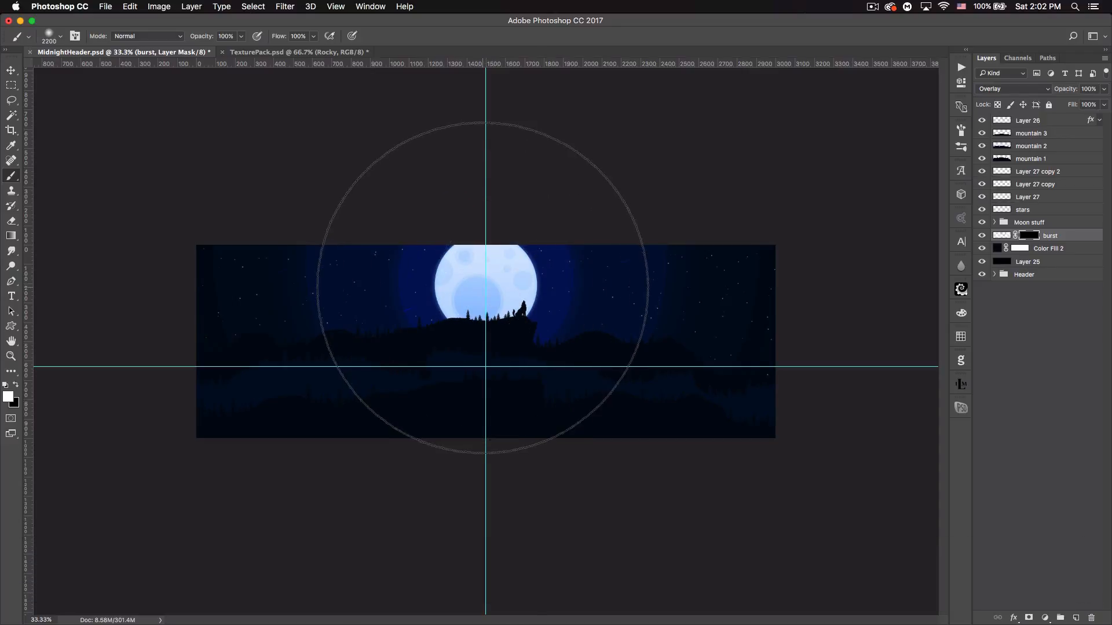
pyautogui.press(']')
pyautogui.click(483, 288)
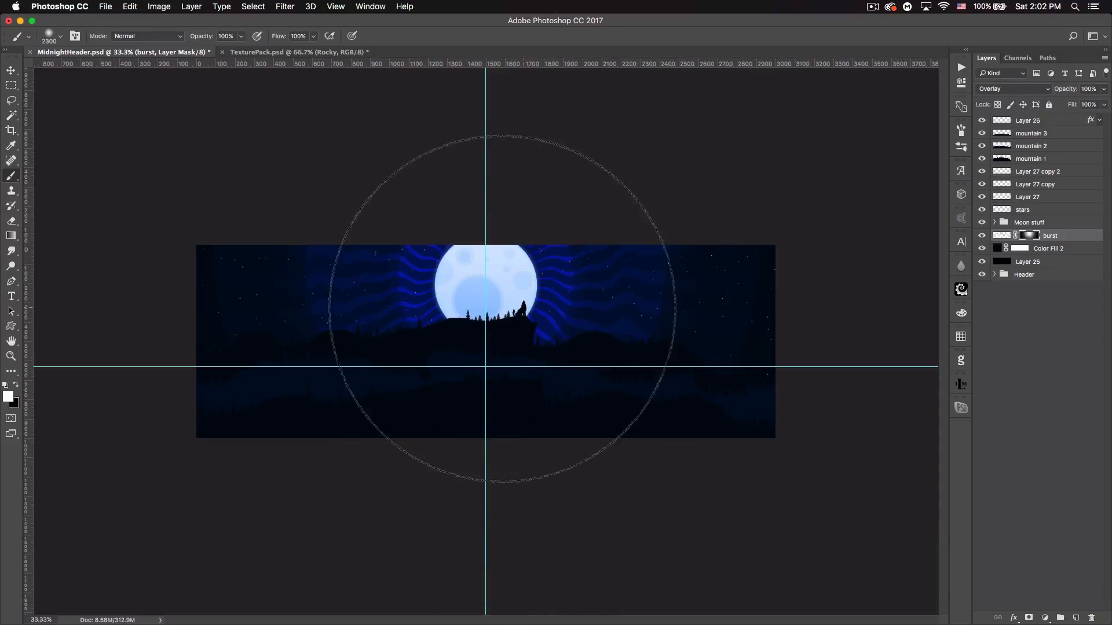
pyautogui.click(11, 76)
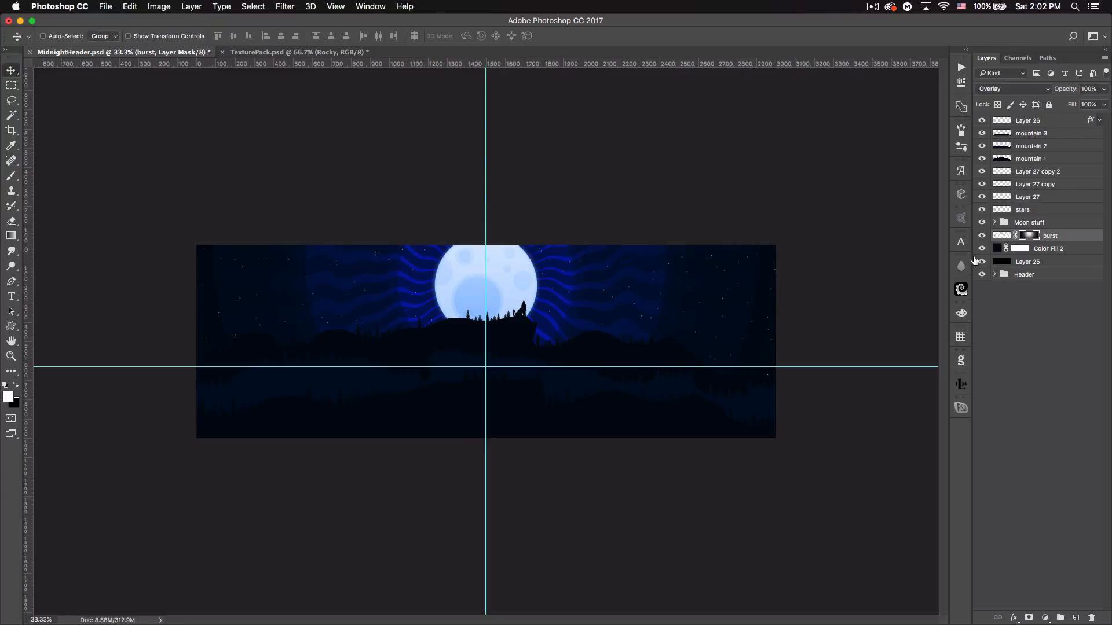
# Step: Lower the burst layer's opacity to 19% and hide the guides
pyautogui.moveTo(1068, 90); pyautogui.dragTo(1017, 91)
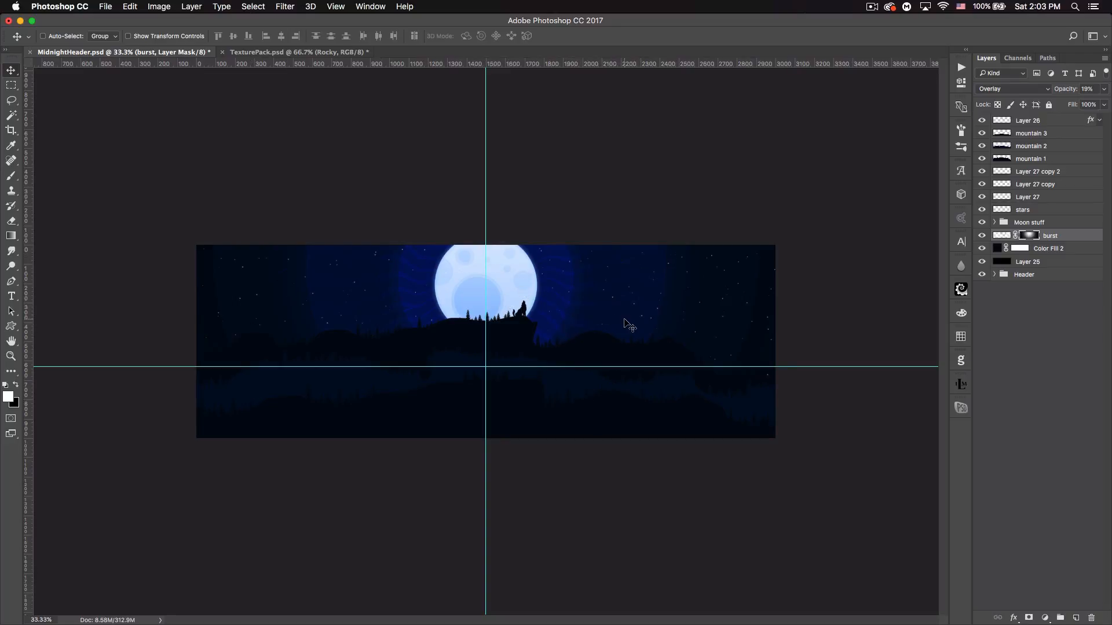
pyautogui.press('super+equal')
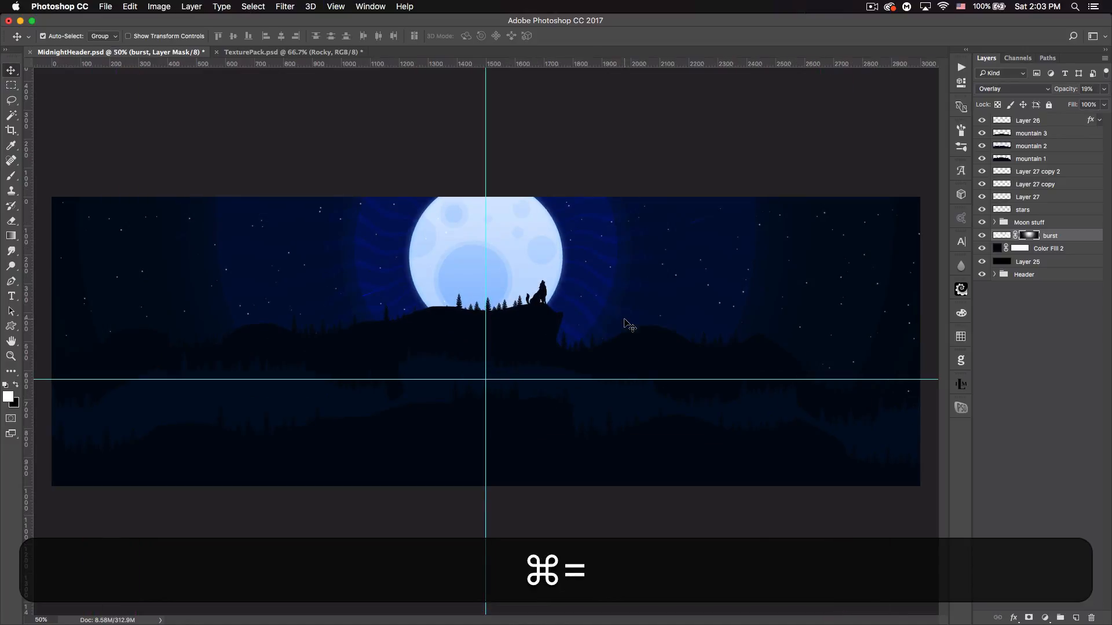
pyautogui.press('super+h')
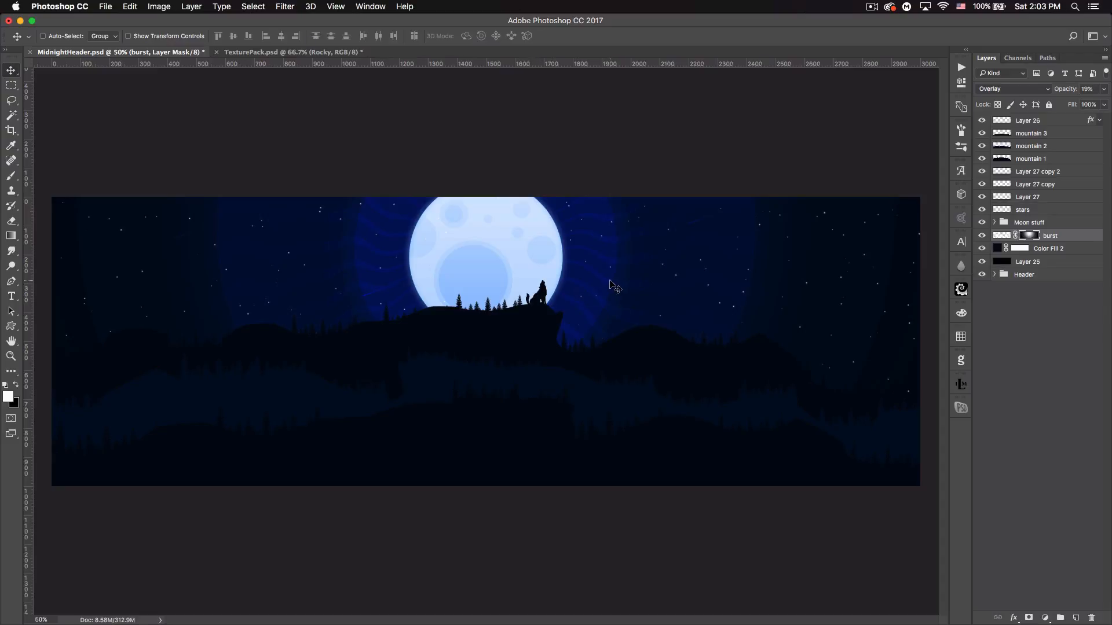
# Step: Group all layers from Layer 26 down to burst and name the group Background
pyautogui.click(1060, 120)
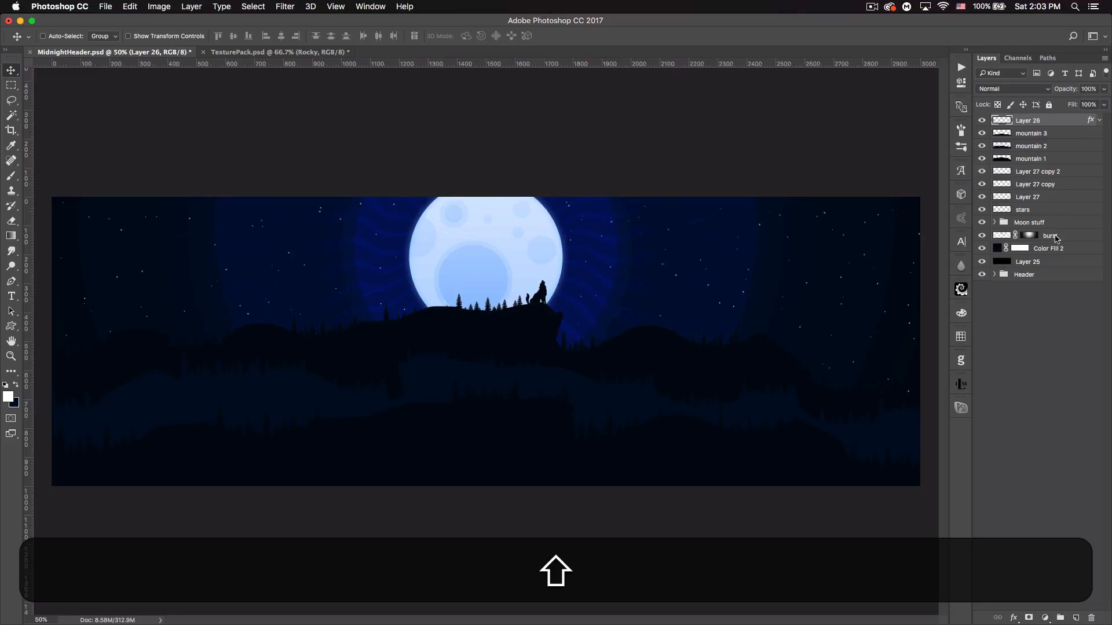
pyautogui.keyDown('shift'); pyautogui.click(1055, 236); pyautogui.keyUp('shift')
pyautogui.press('cmd+g')
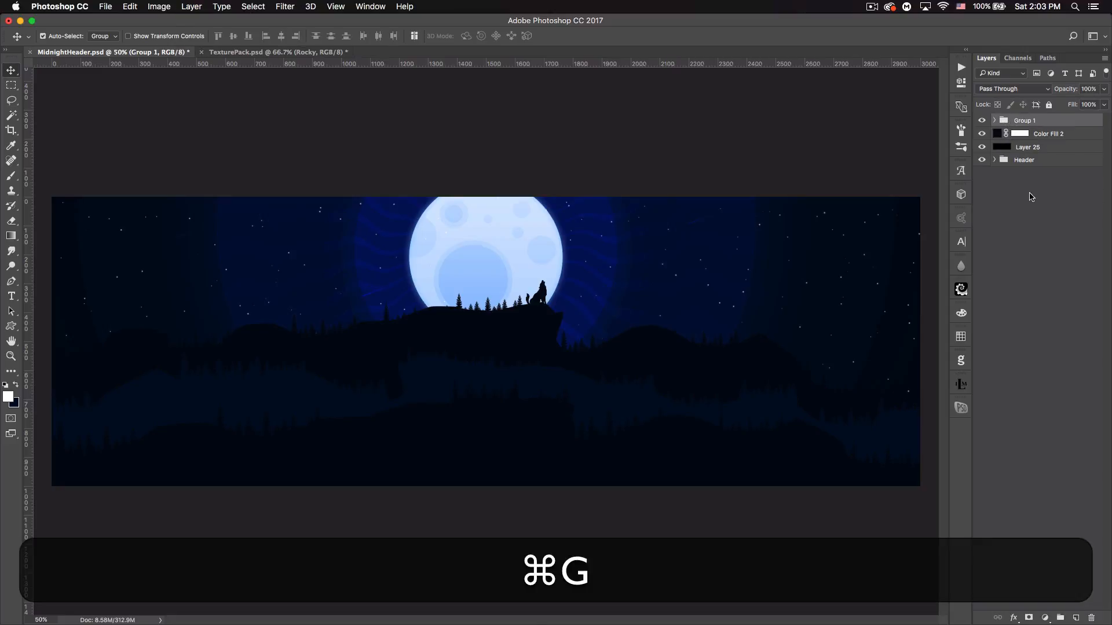
pyautogui.doubleClick(1024, 120)
pyautogui.write('Ba')
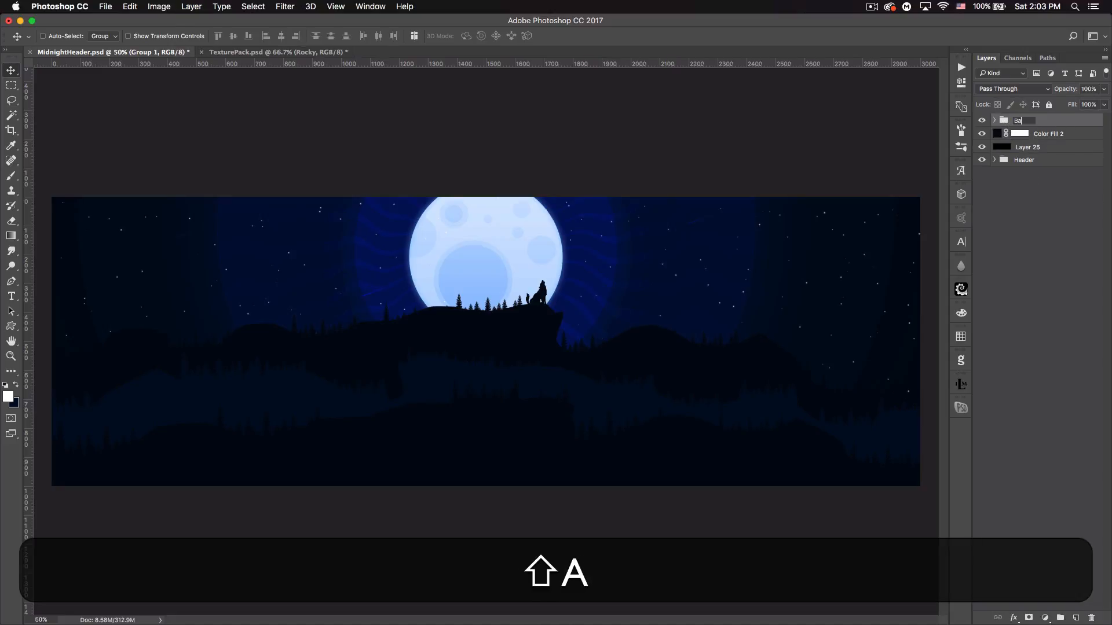
pyautogui.write('ckground')
pyautogui.press('Return')
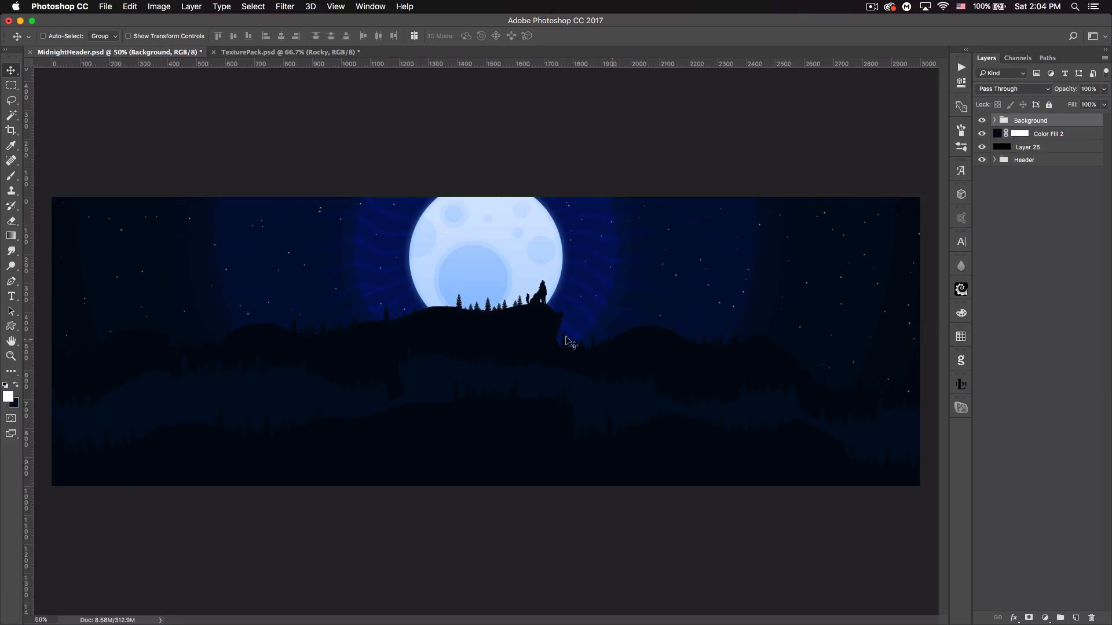
# Step: Show the guides and add the white, centre-aligned text MIDNIGHT in Baron Neue Regular on the vertical guide, just below the horizontal guide
pyautogui.click(11, 296)
pyautogui.press('super+h')
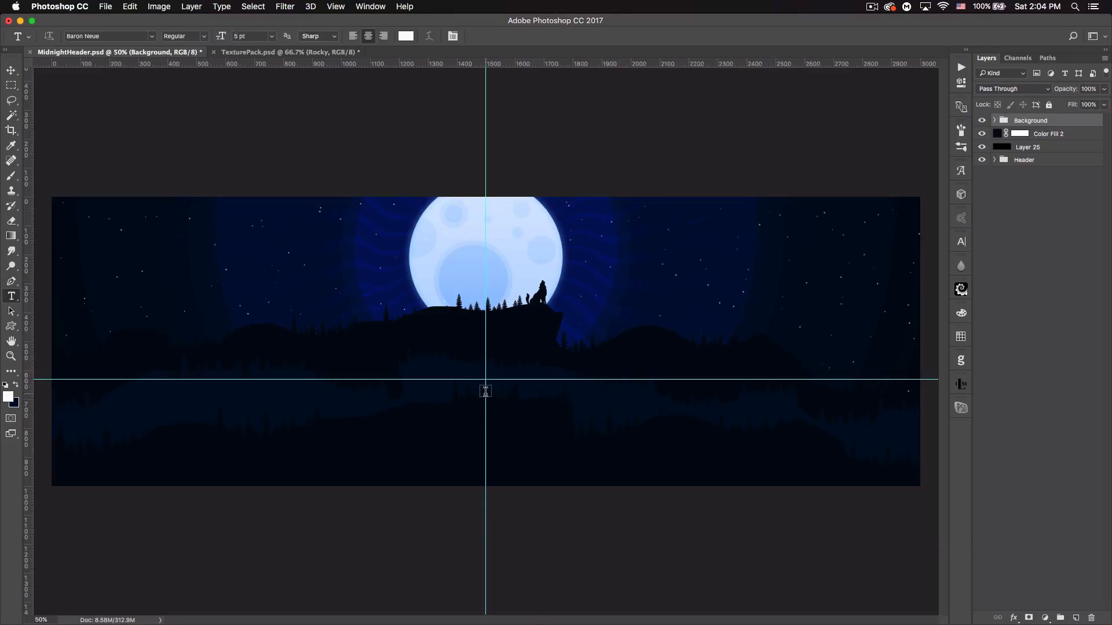
pyautogui.click(486, 391)
pyautogui.press('shift')
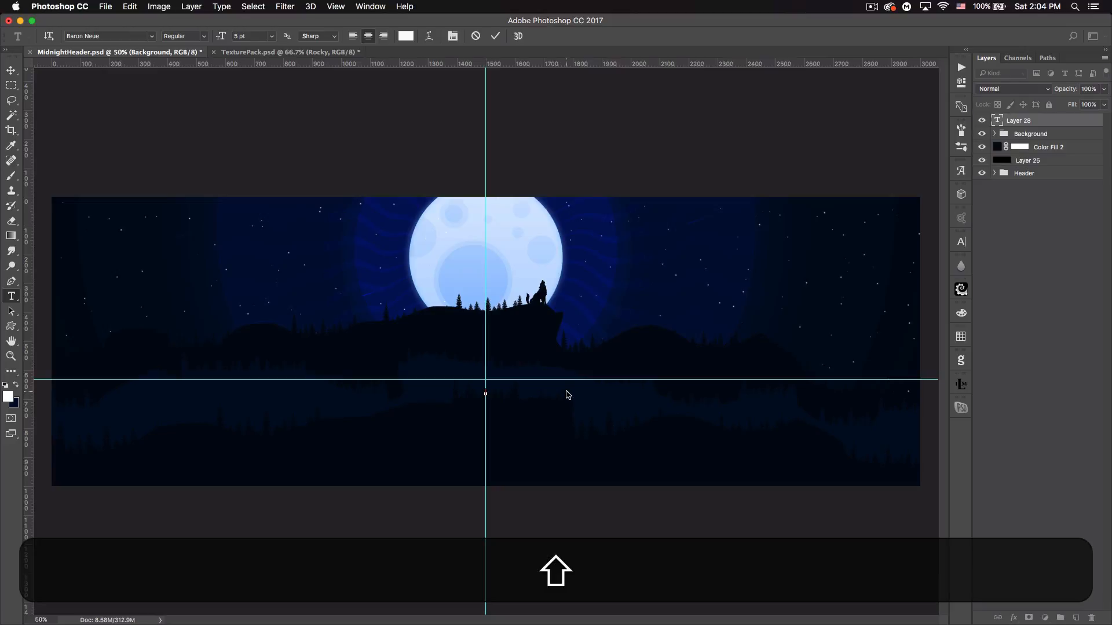
pyautogui.write('MIDNIGHT')
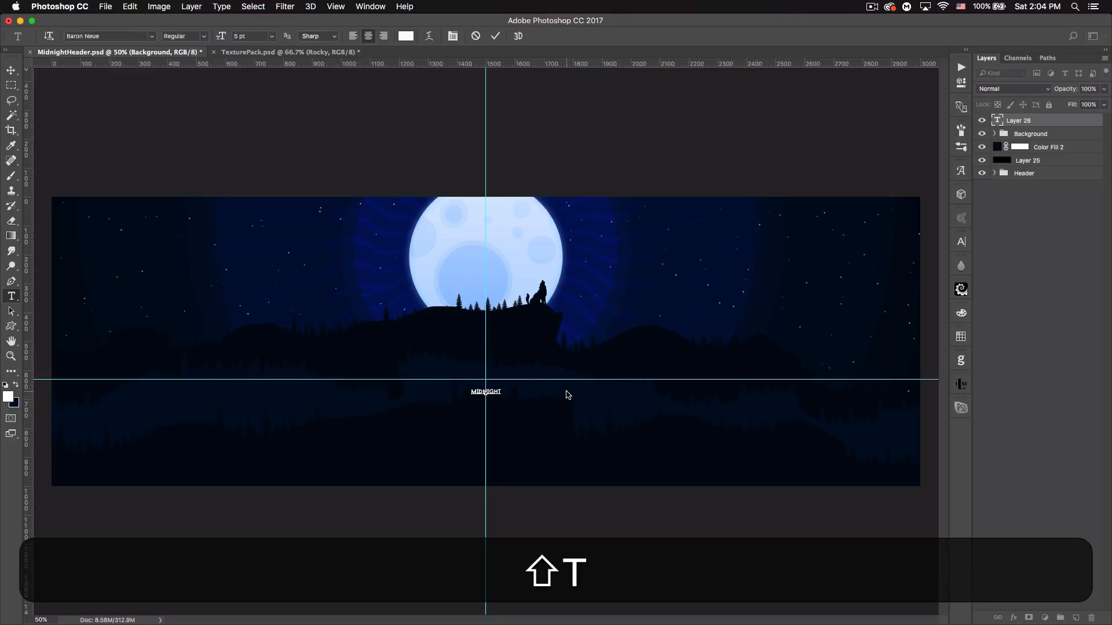
pyautogui.press('shift')
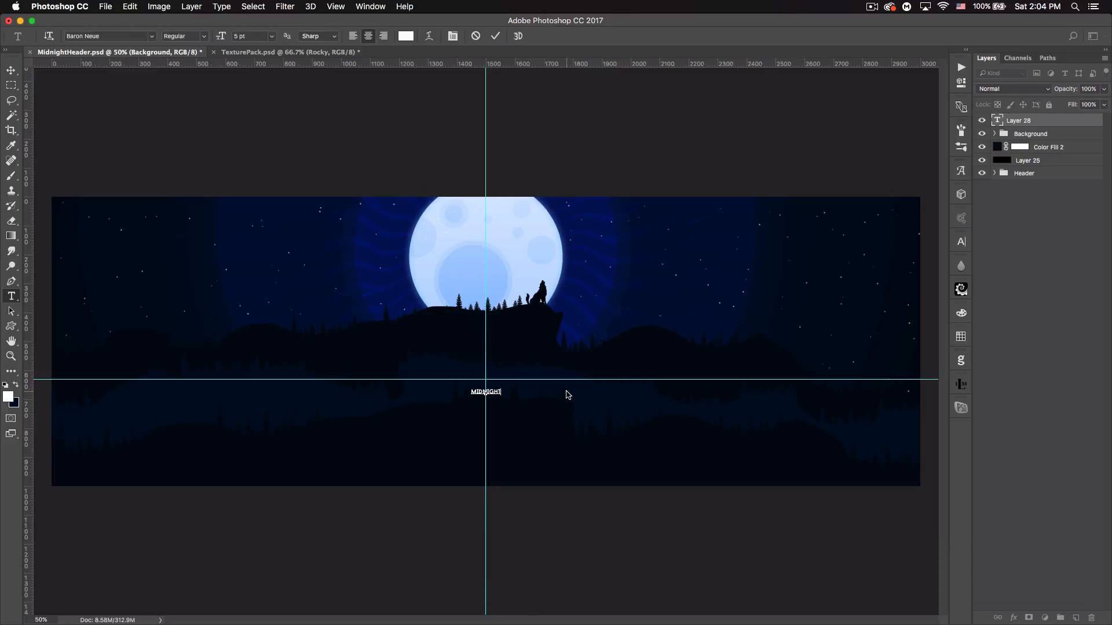
pyautogui.press('shift')
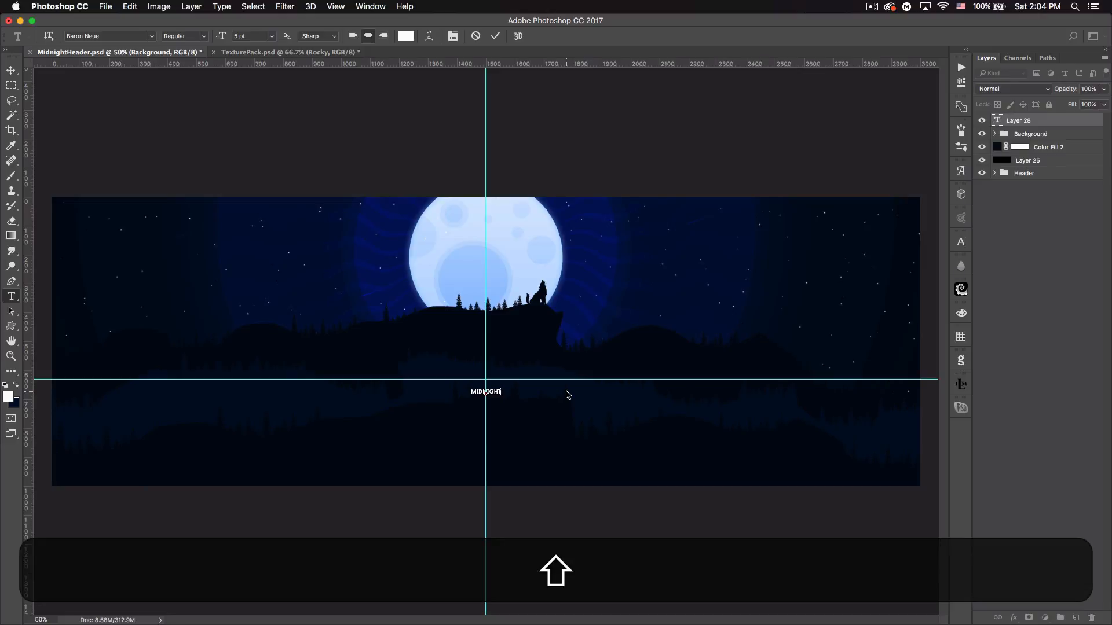
# Step: Set the font size of the whole MIDNIGHT text to 75 pt
pyautogui.press('shift+super+Left')
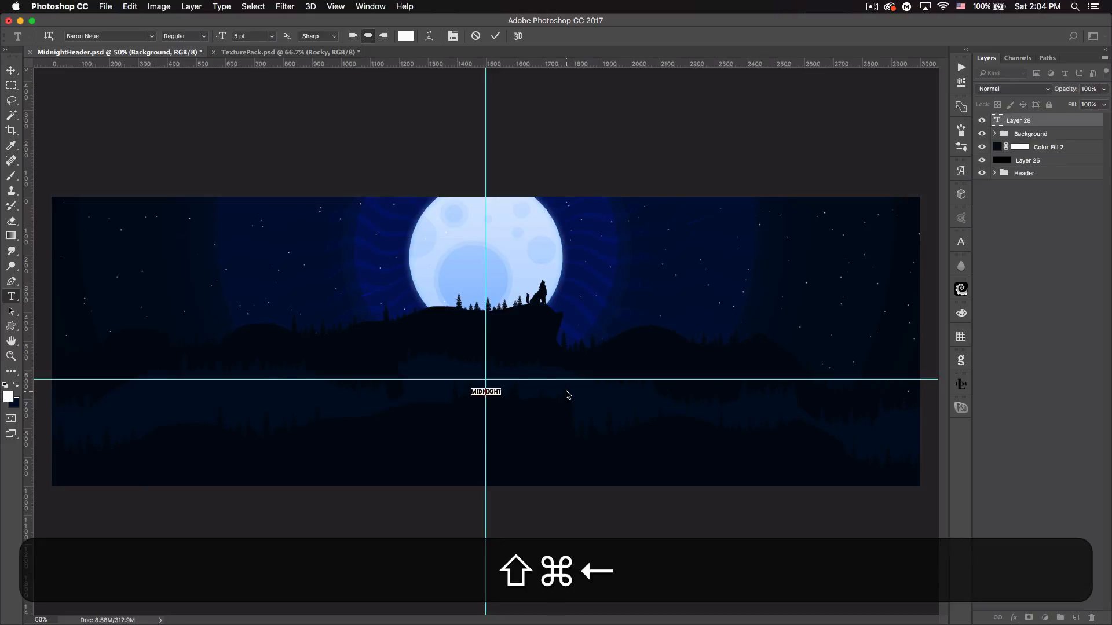
pyautogui.moveTo(254, 37); pyautogui.dragTo(224, 37)
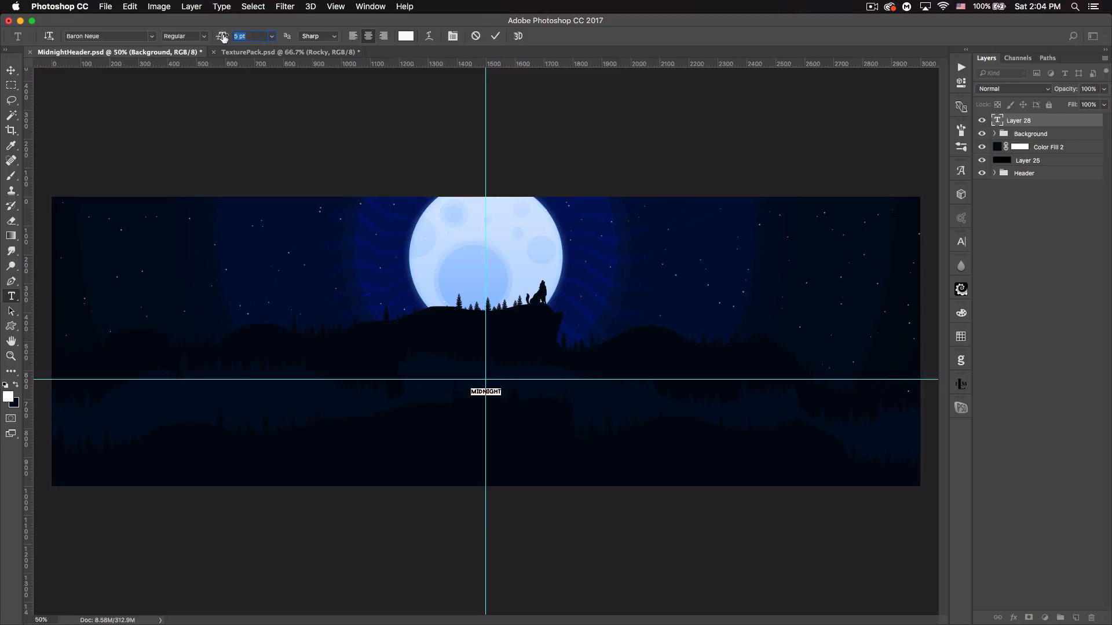
pyautogui.write('200')
pyautogui.press('BackSpace')
pyautogui.press('BackSpace')
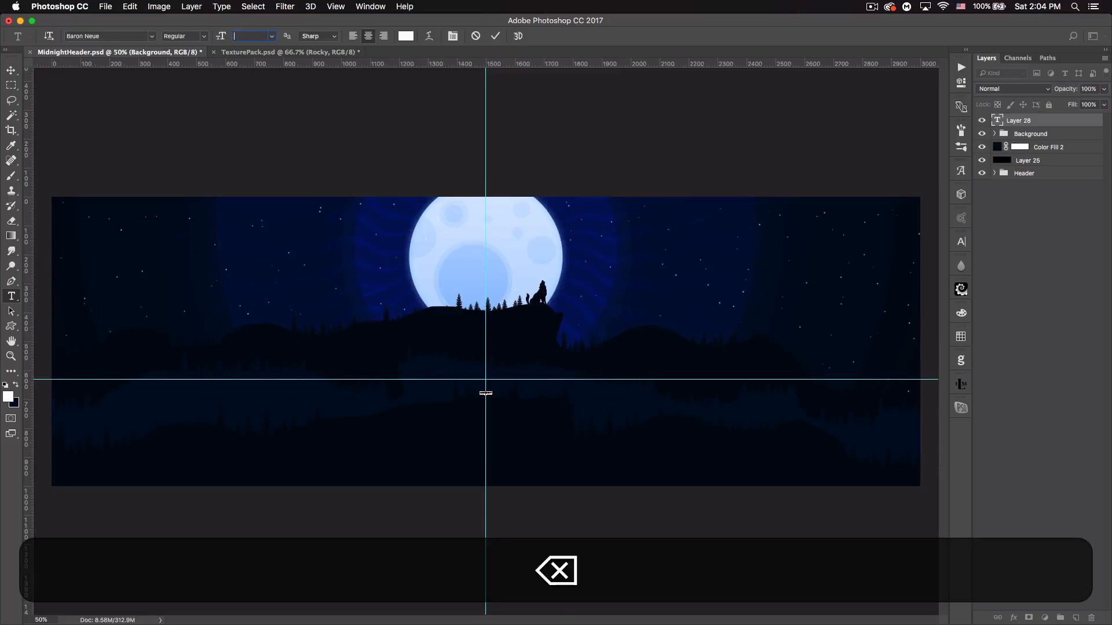
pyautogui.write('5')
pyautogui.click(11, 70)
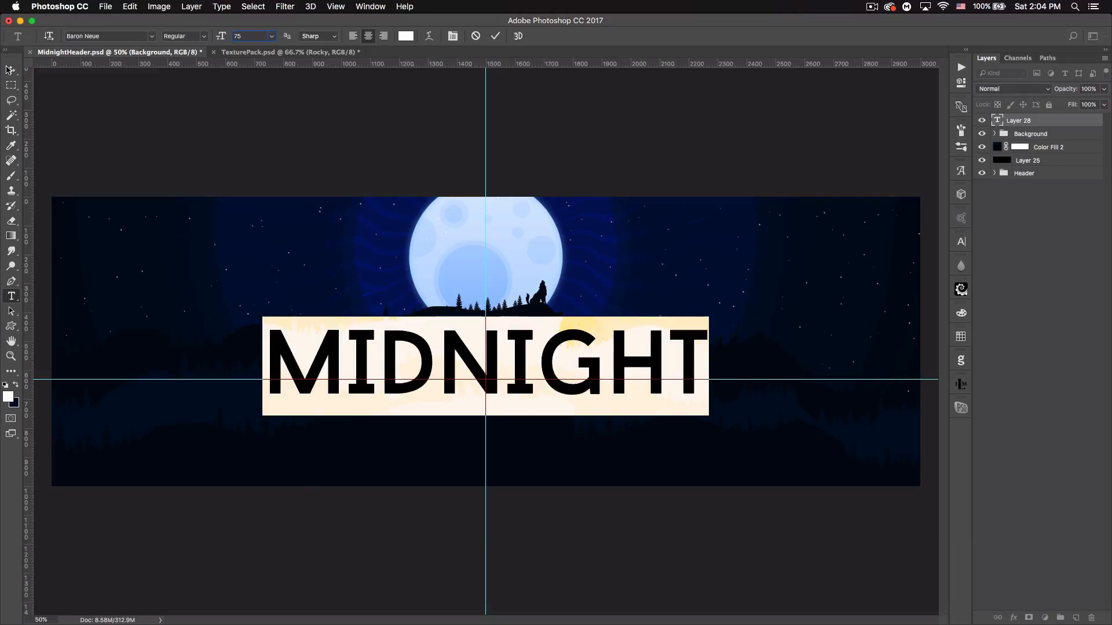
# Step: Scale the MIDNIGHT text proportionally from its centre to about two thirds of its size and hide the guides
pyautogui.press('super+t')
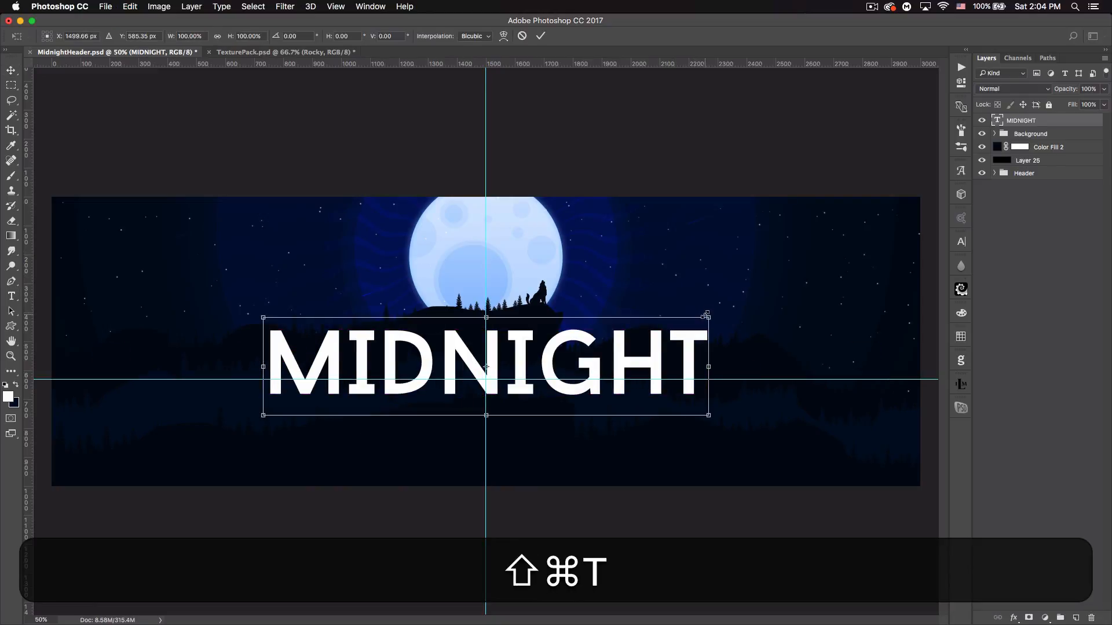
pyautogui.moveTo(706, 316); pyautogui.dragTo(635, 348)
pyautogui.hotkey('shift', 'Return')
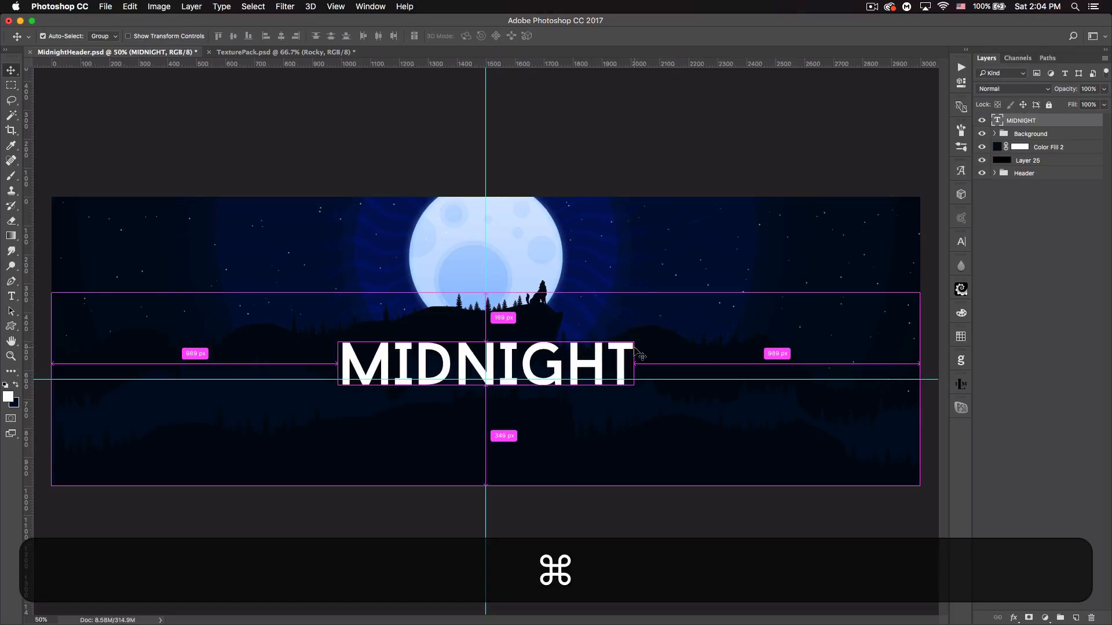
pyautogui.press('super+h')
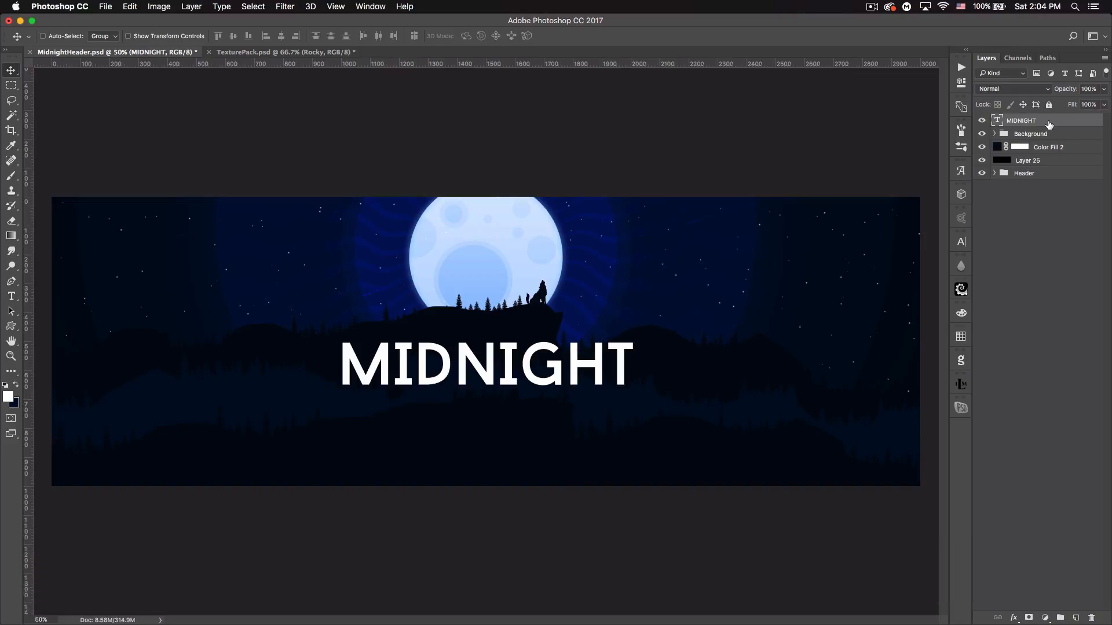
# Step: Duplicate the MIDNIGHT text as a small centred line beneath the title, and keep the copy hidden below the original layer
pyautogui.press('super+j')
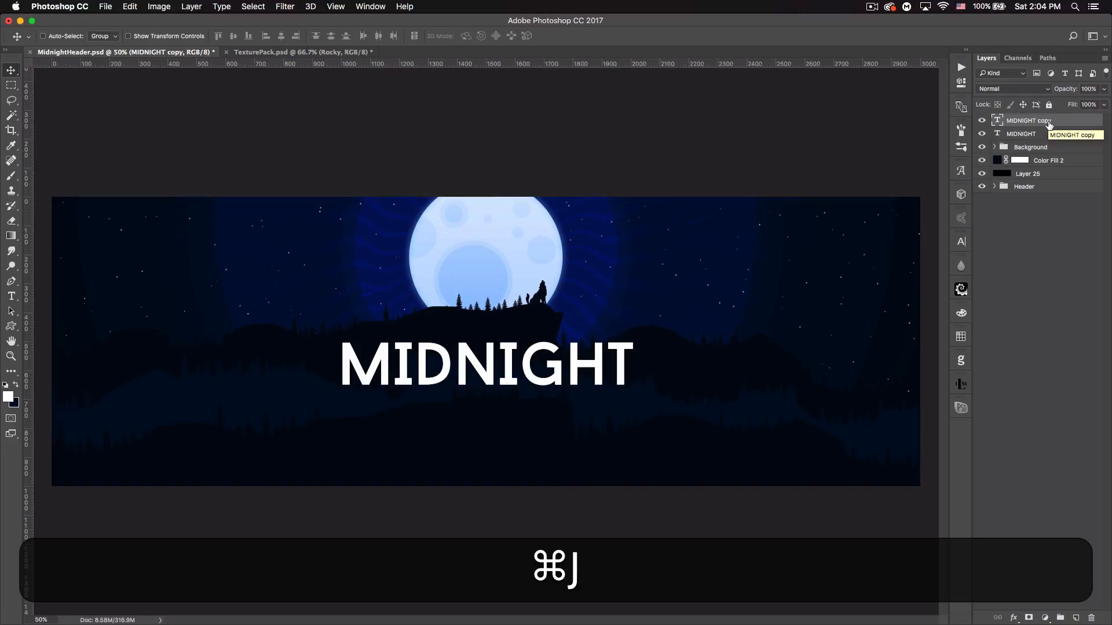
pyautogui.press('super+t')
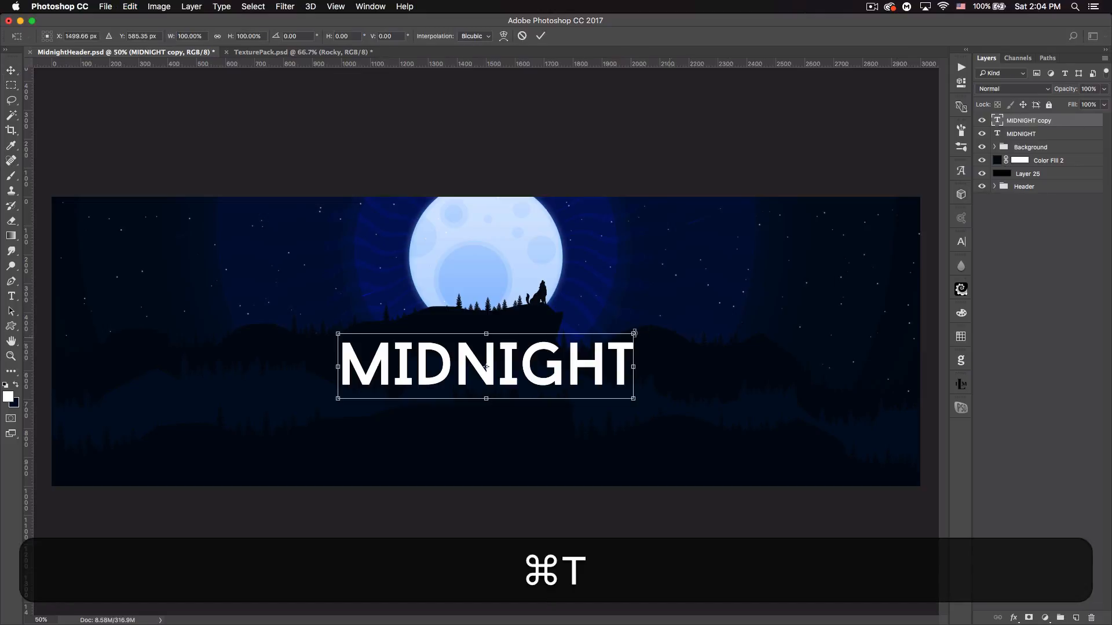
pyautogui.moveTo(634, 333); pyautogui.dragTo(500, 417)
pyautogui.press('Return')
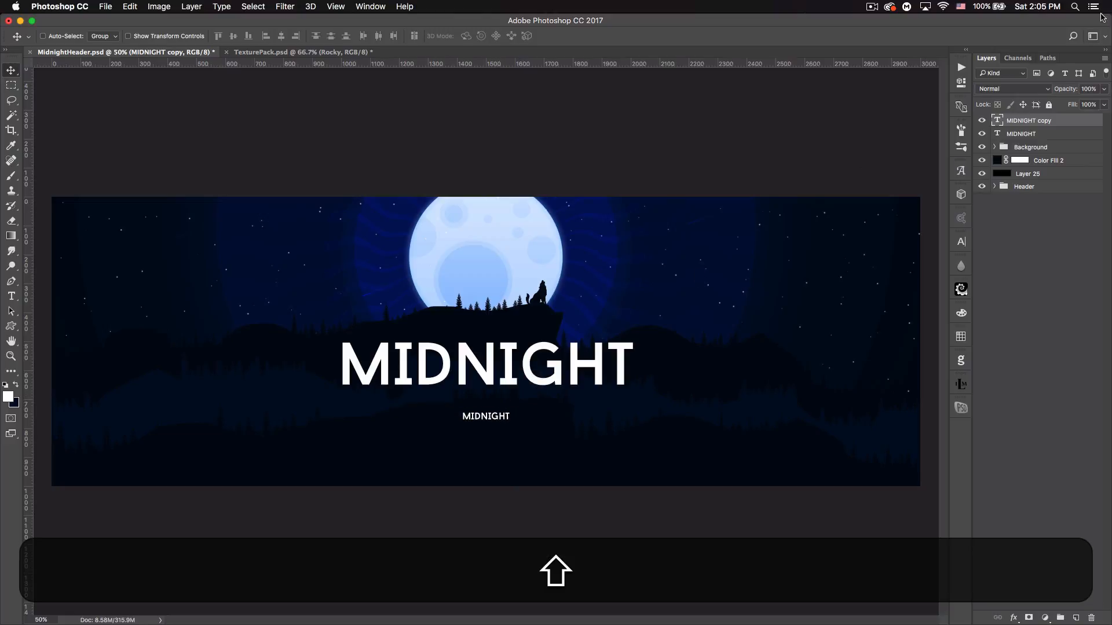
pyautogui.click(984, 122)
pyautogui.moveTo(1057, 125); pyautogui.dragTo(1059, 141)
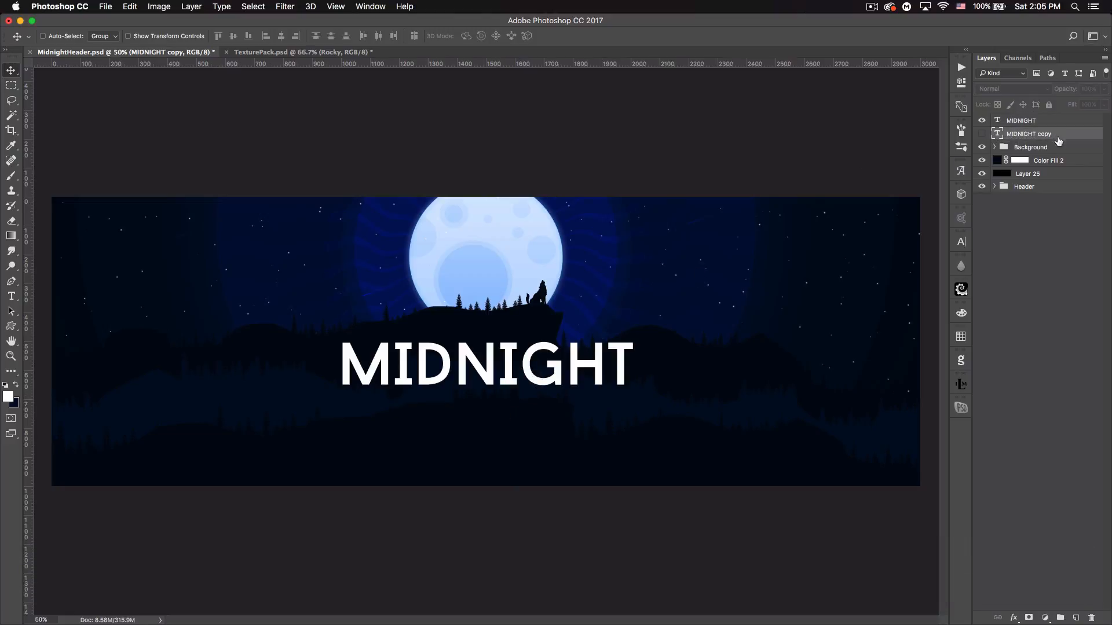
# Step: Warp the large MIDNIGHT text with a horizontal Arc style and a bend of +6%
pyautogui.click(1033, 122)
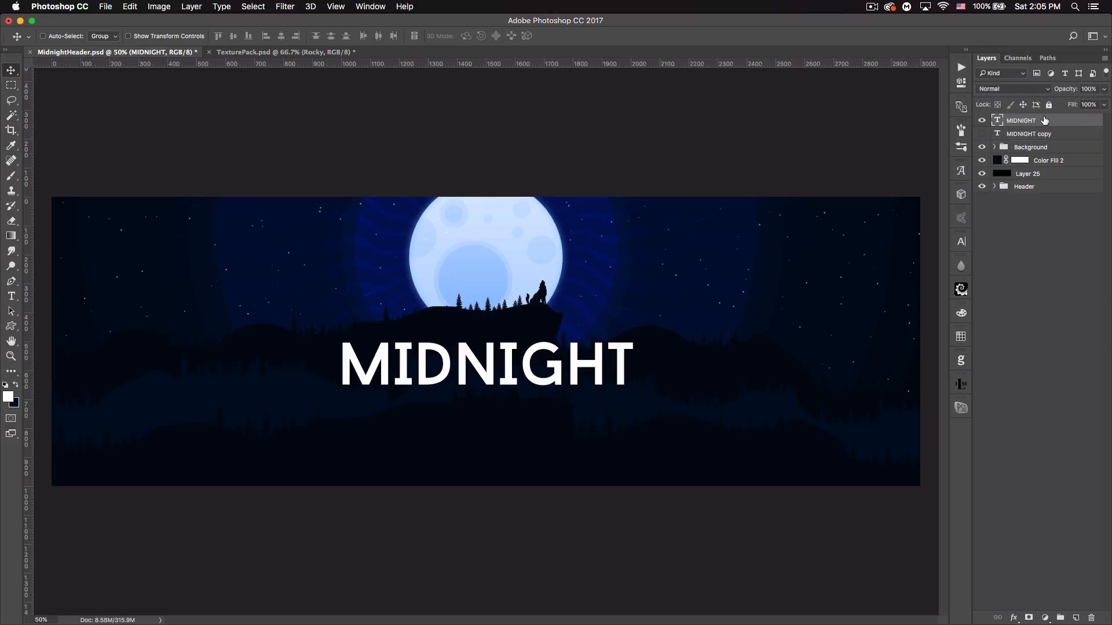
pyautogui.rightClick(1044, 121)
pyautogui.click(986, 440)
pyautogui.click(820, 238)
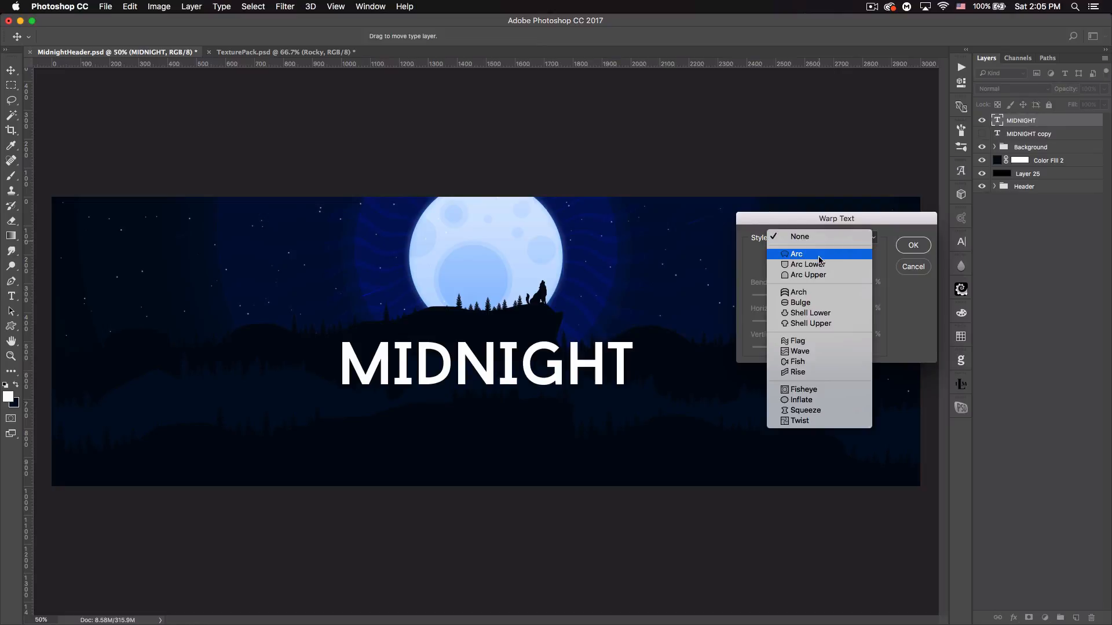
pyautogui.click(819, 256)
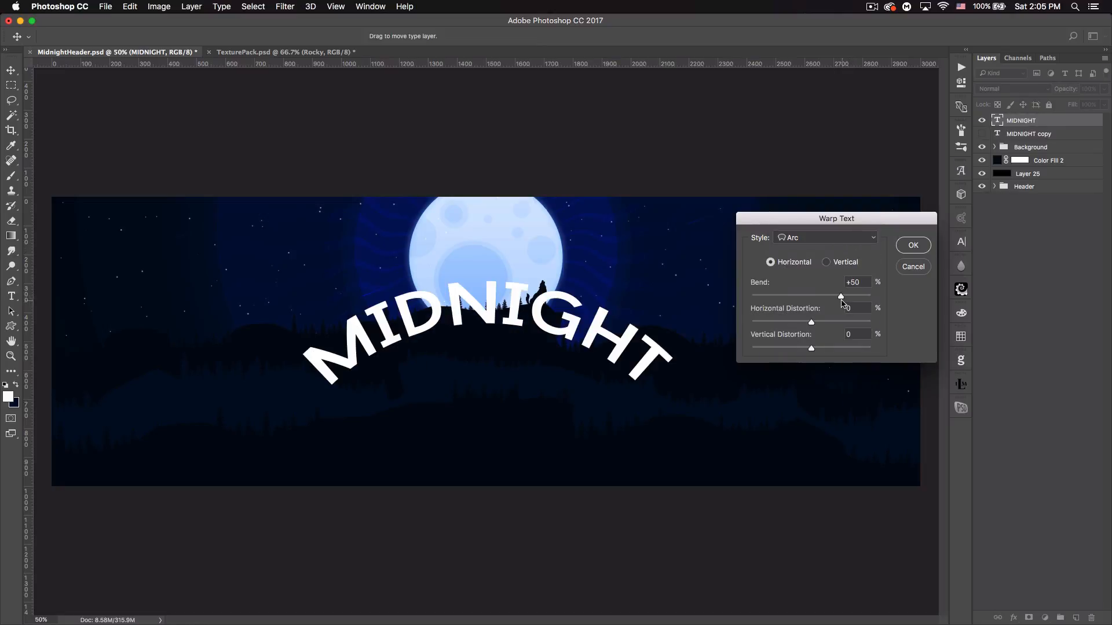
pyautogui.moveTo(839, 298); pyautogui.dragTo(815, 304)
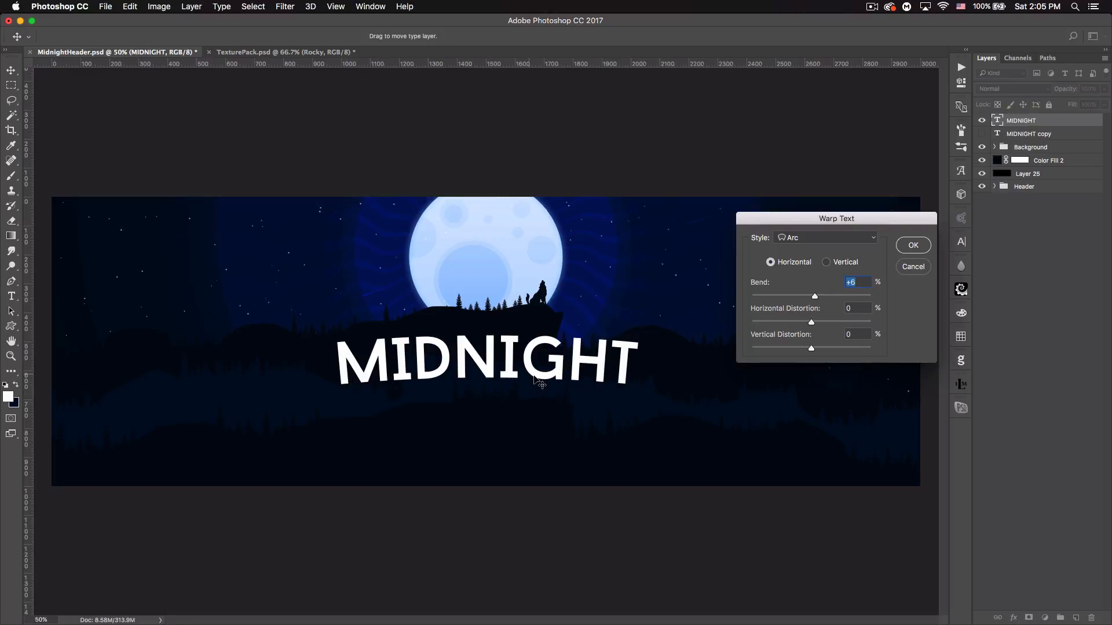
pyautogui.click(913, 245)
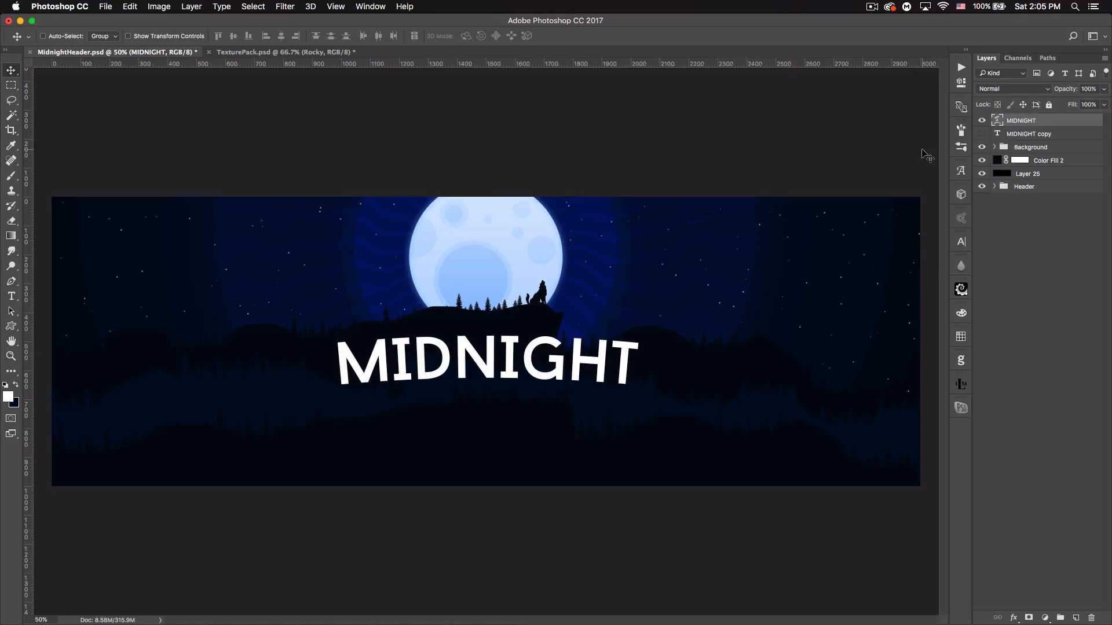
# Step: Create a 3D extrusion from the MIDNIGHT layer and tilt it so the depth shows beneath the letters
pyautogui.rightClick(1050, 123)
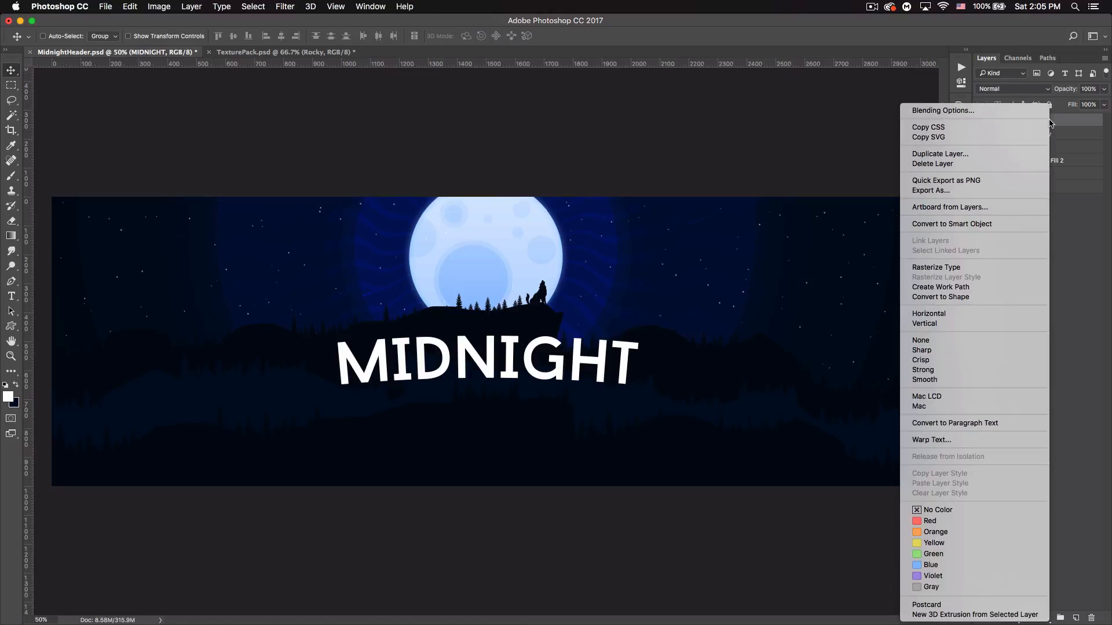
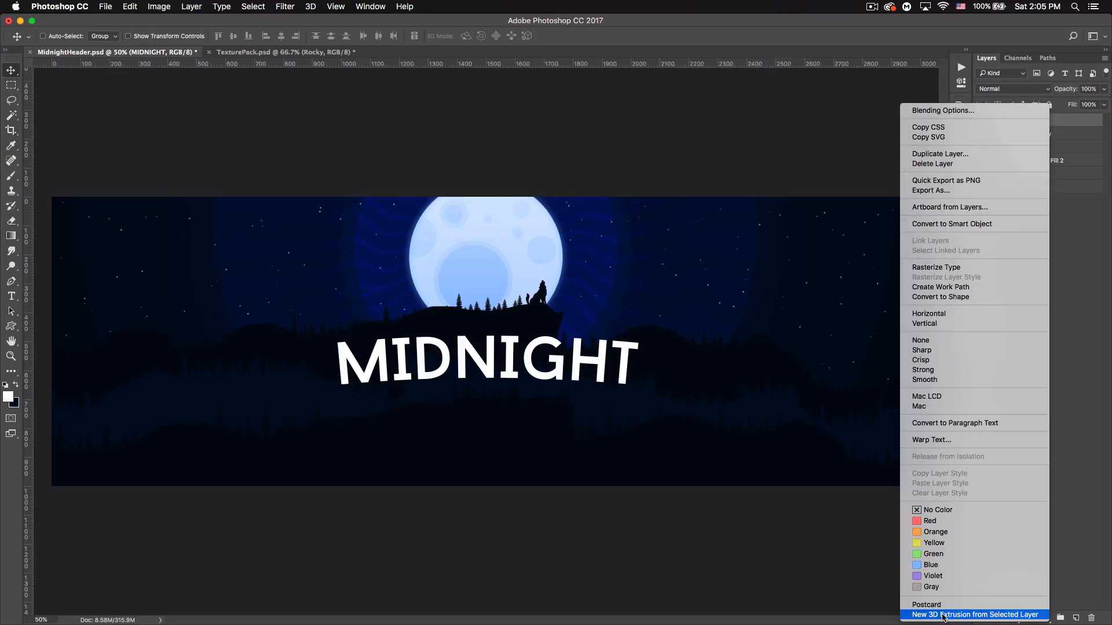
pyautogui.click(944, 615)
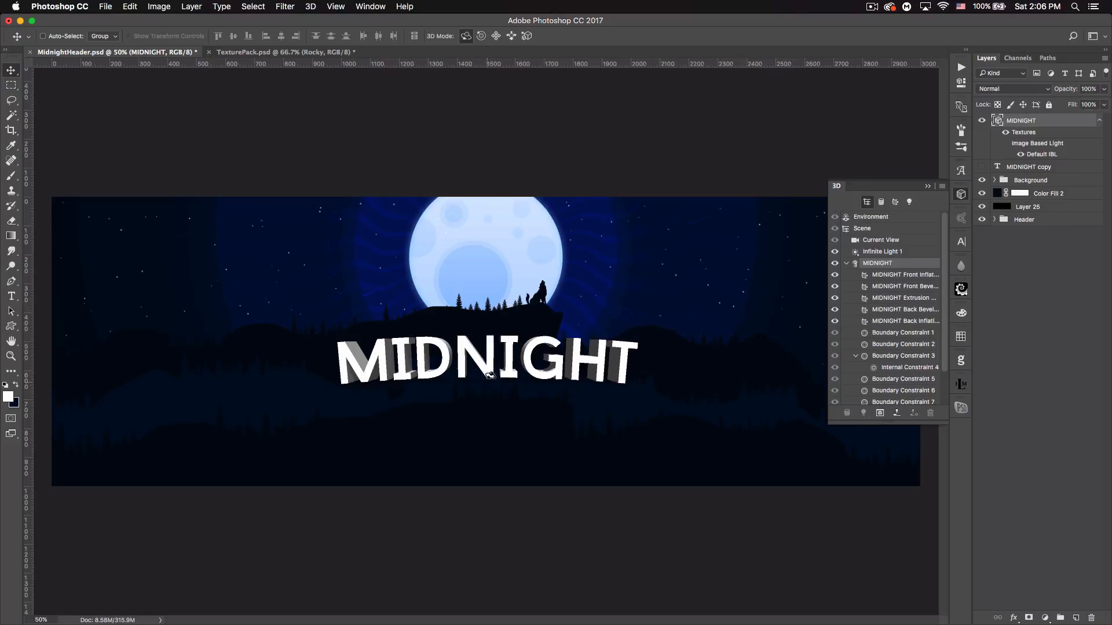
pyautogui.moveTo(485, 373); pyautogui.dragTo(485, 355)
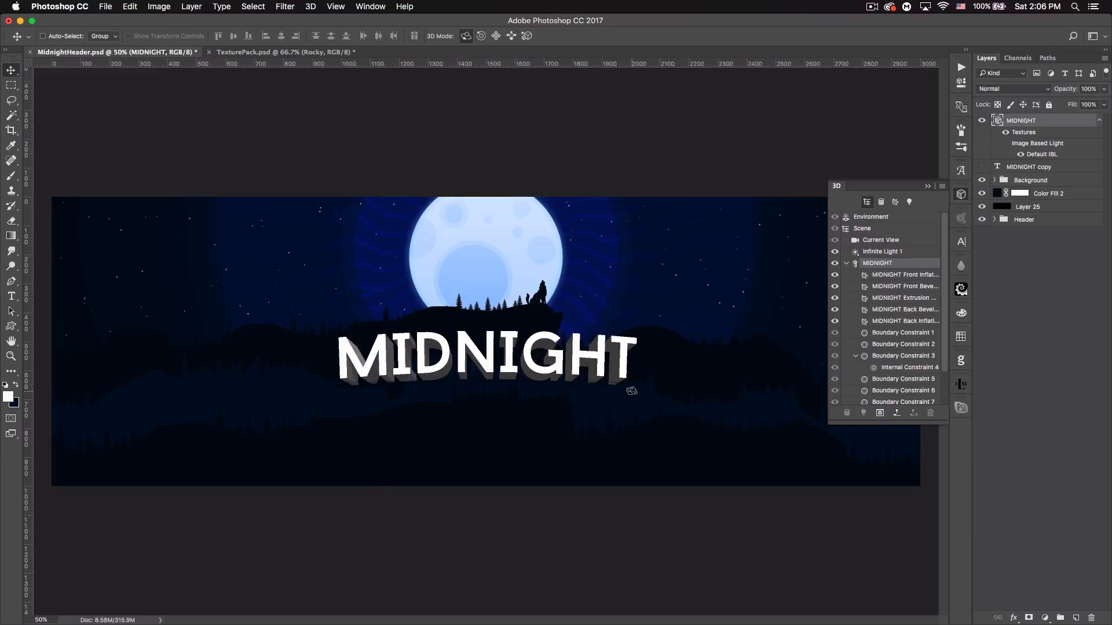
# Step: Turn off the shadow of Infinite Light 1 in the MIDNIGHT 3D scene
pyautogui.doubleClick(861, 252)
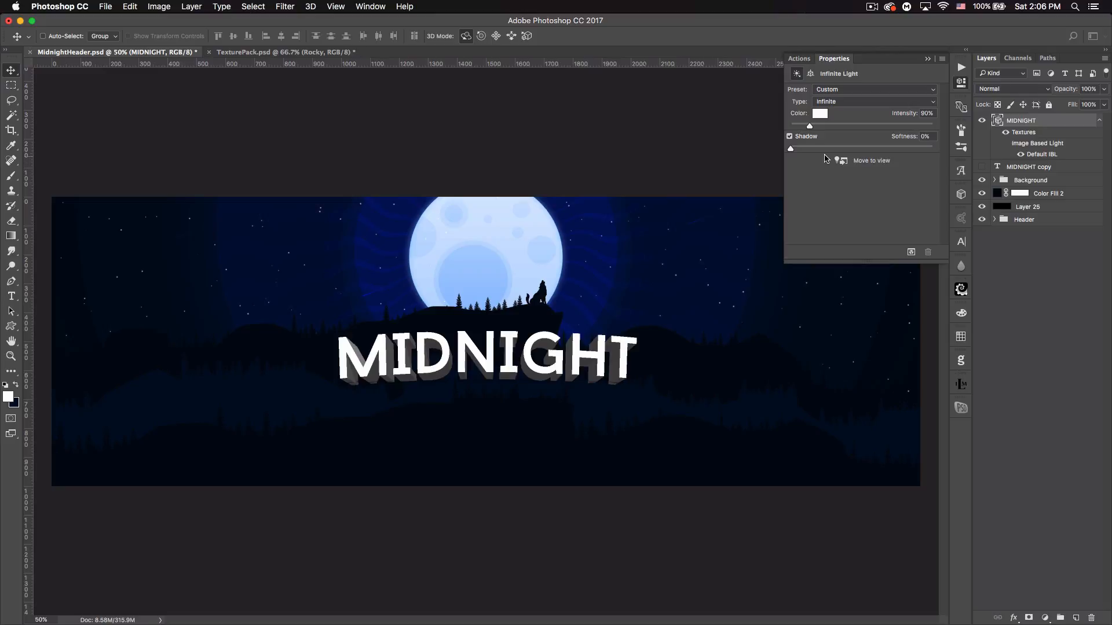
pyautogui.click(788, 138)
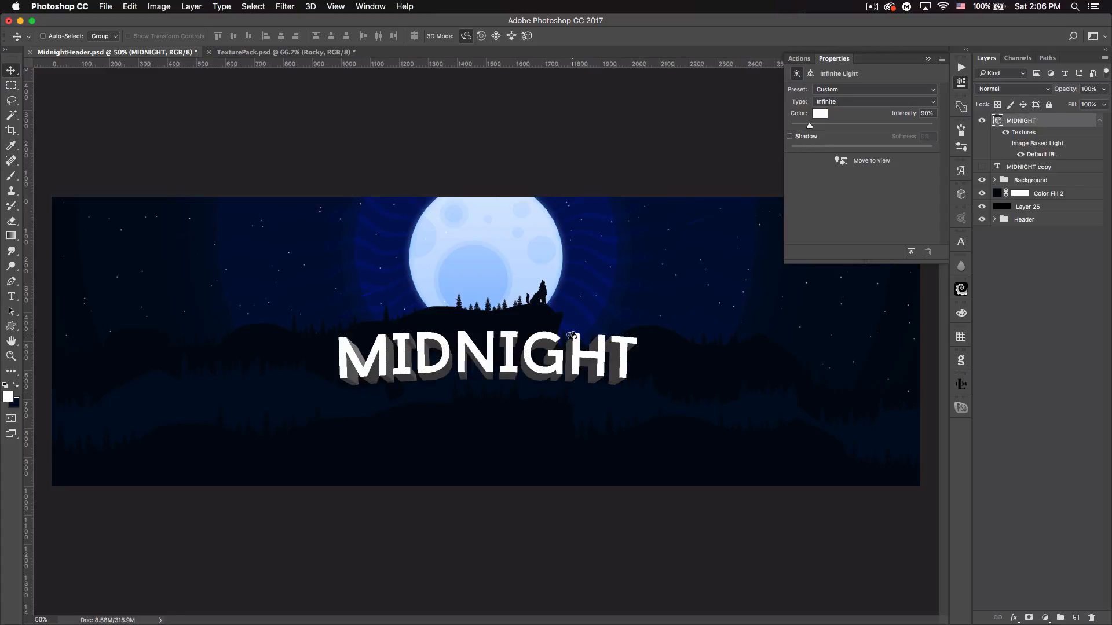
pyautogui.click(928, 59)
# Step: Rasterize the 3D MIDNIGHT layer and leave it visible
pyautogui.rightClick(1056, 124)
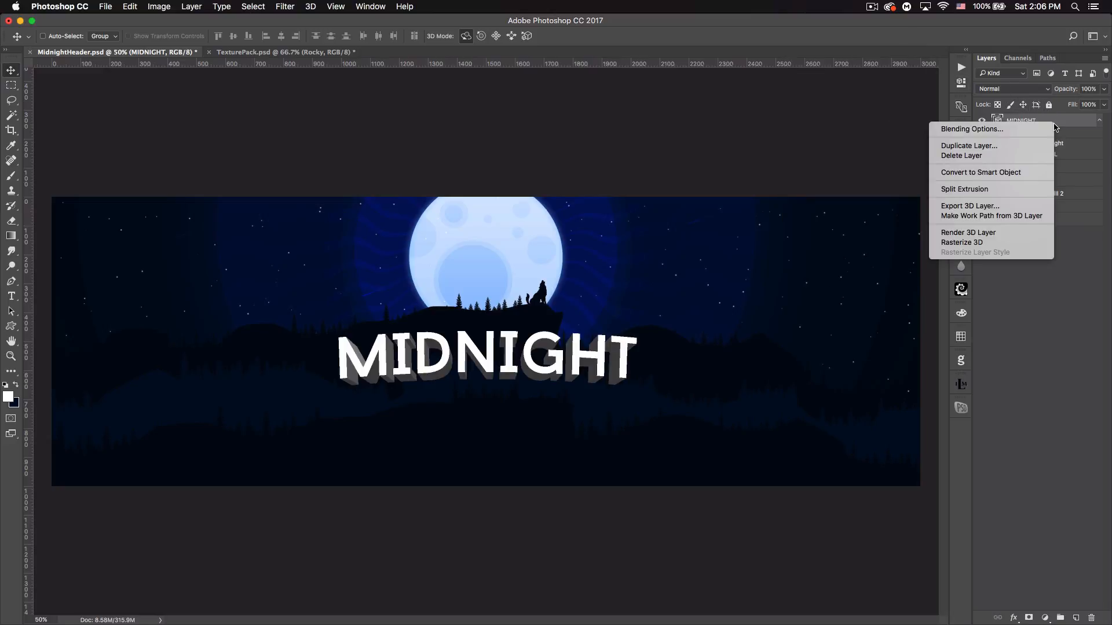
pyautogui.click(991, 243)
pyautogui.click(982, 121)
pyautogui.click(982, 121)
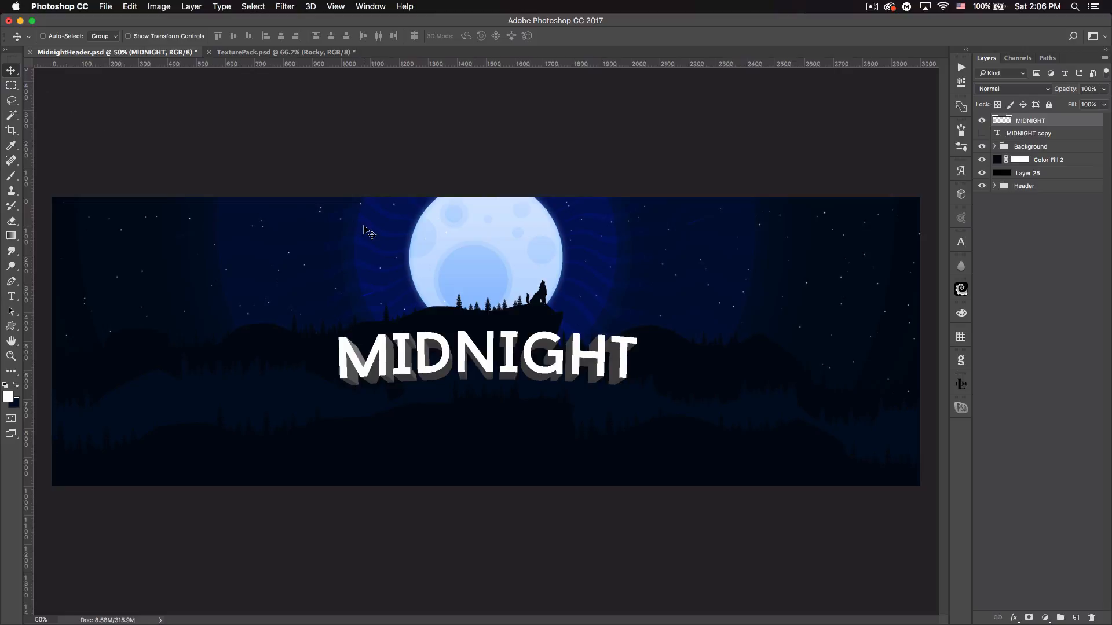
pyautogui.press('super')
pyautogui.press('super+equal')
pyautogui.press('super+equal')
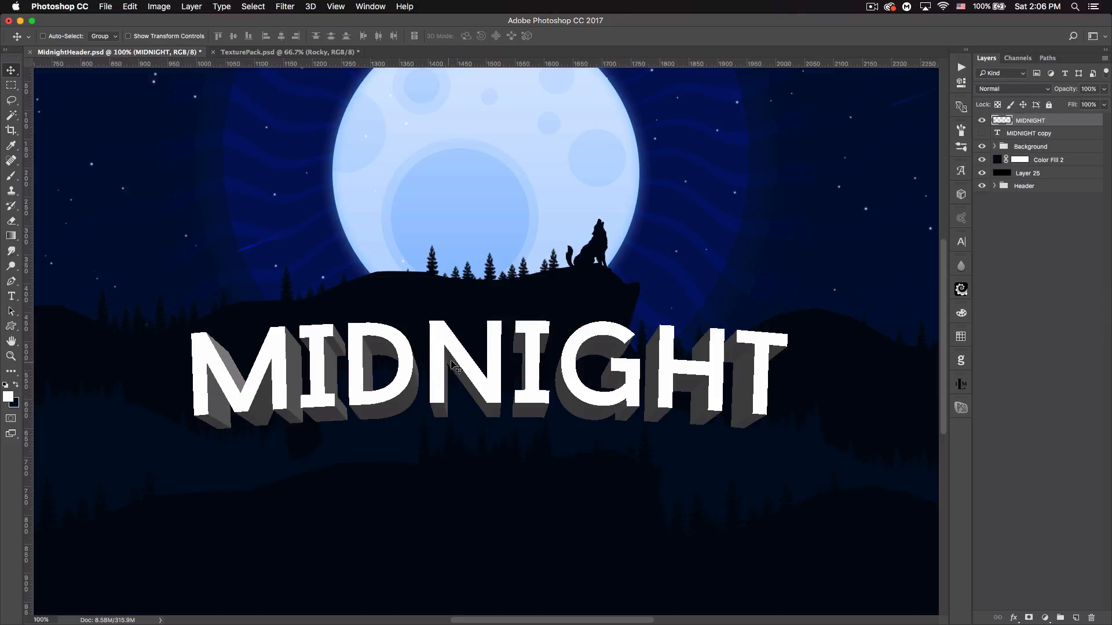
pyautogui.click(13, 117)
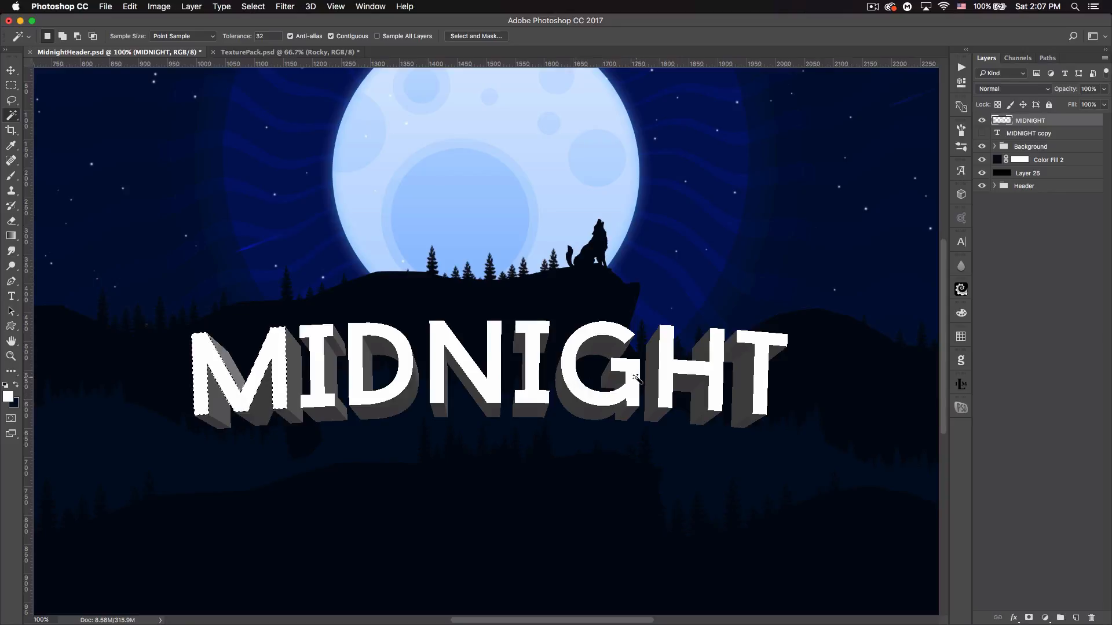
pyautogui.press('super+d')
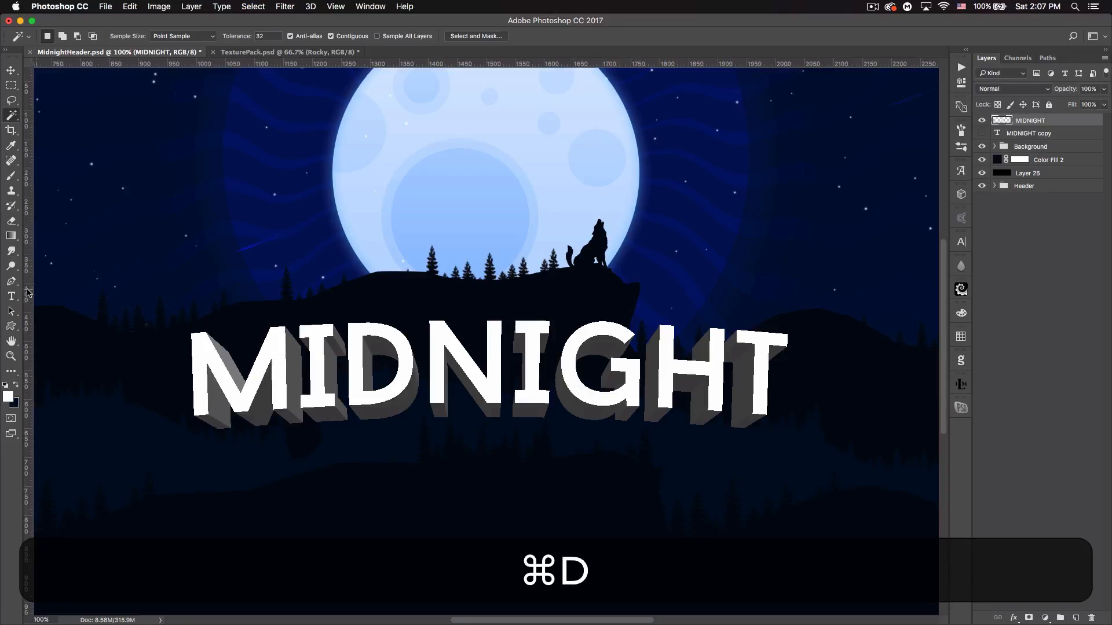
# Step: Try to outline the left stem of the letter M with a closed Pen path and fill it, then delete the path
pyautogui.press('p')
pyautogui.click(192, 334)
pyautogui.click(195, 415)
pyautogui.click(208, 414)
pyautogui.click(206, 365)
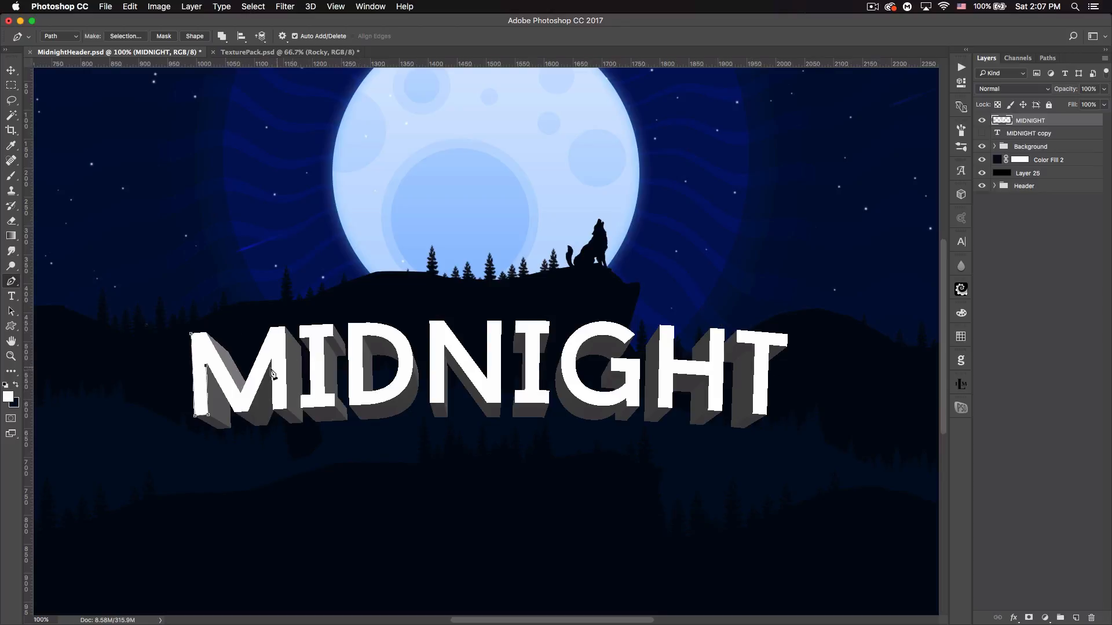
pyautogui.click(192, 336)
pyautogui.rightClick(241, 342)
pyautogui.click(276, 406)
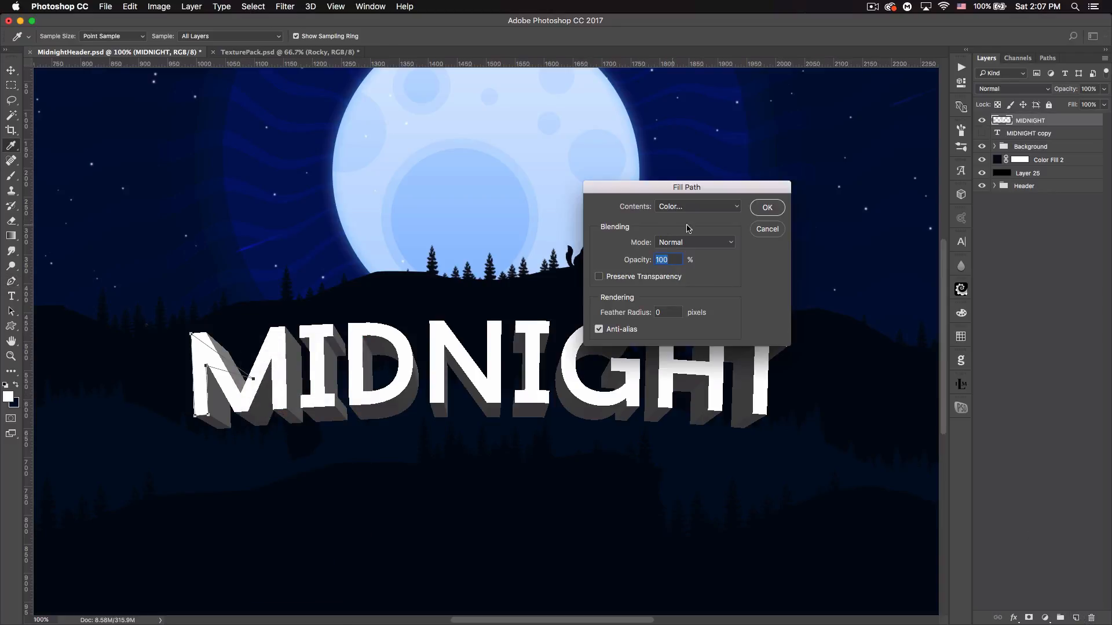
pyautogui.click(774, 231)
pyautogui.rightClick(335, 359)
pyautogui.click(349, 376)
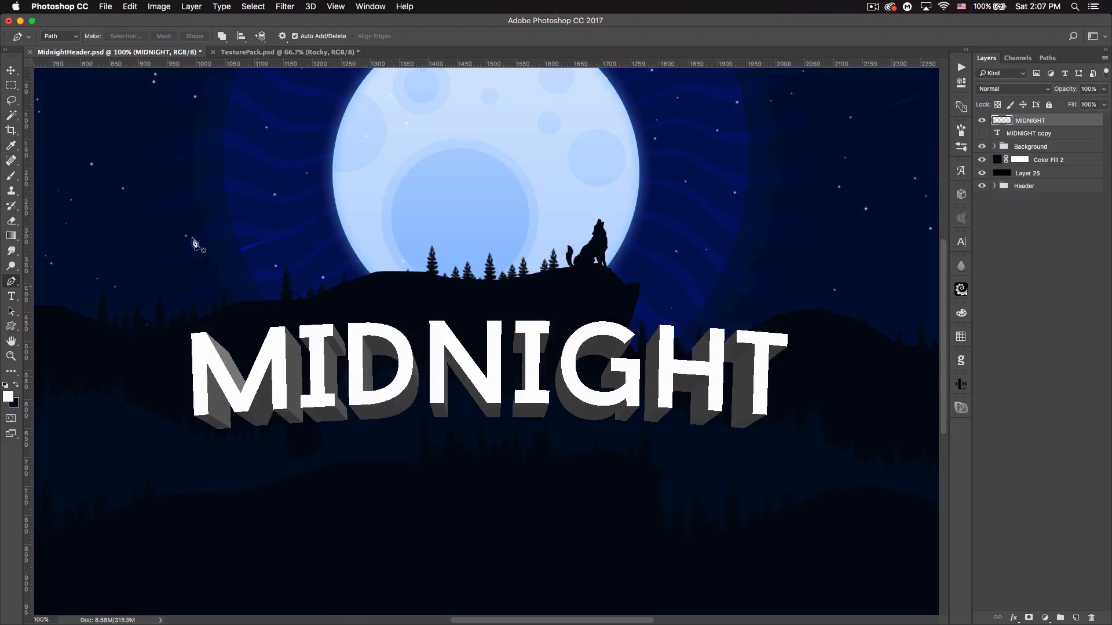
# Step: Select the white front faces of all the MIDNIGHT letters with the Magic Wand, leaving out the grey extruded sides
pyautogui.click(11, 115)
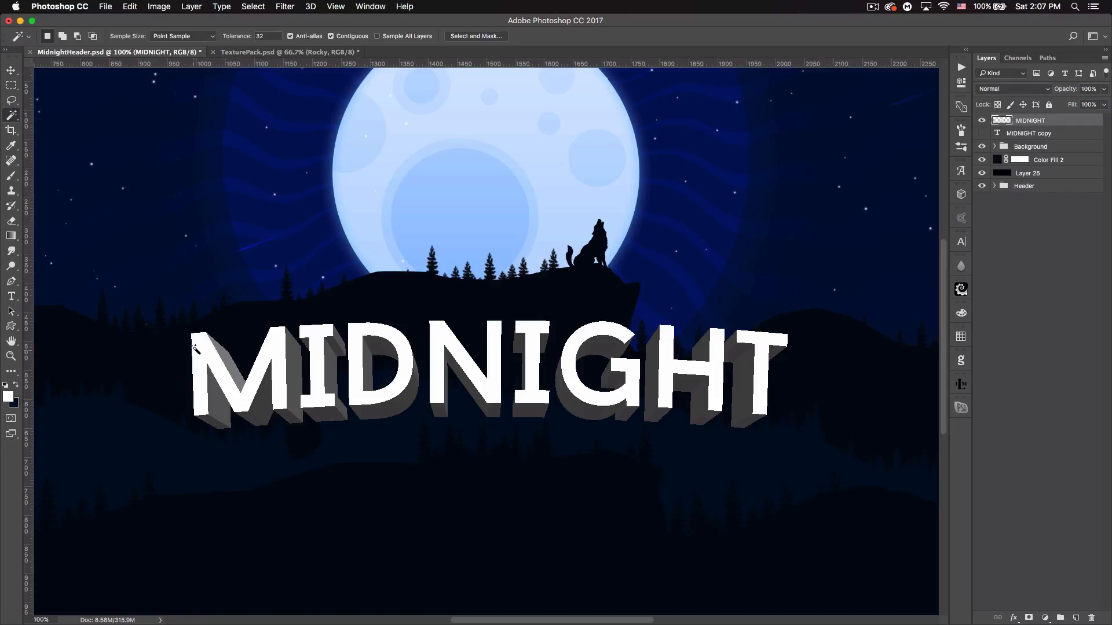
pyautogui.click(201, 352)
pyautogui.keyDown('shift'); pyautogui.click(327, 347); pyautogui.keyUp('shift')
pyautogui.keyDown('shift'); pyautogui.click(358, 341); pyautogui.keyUp('shift')
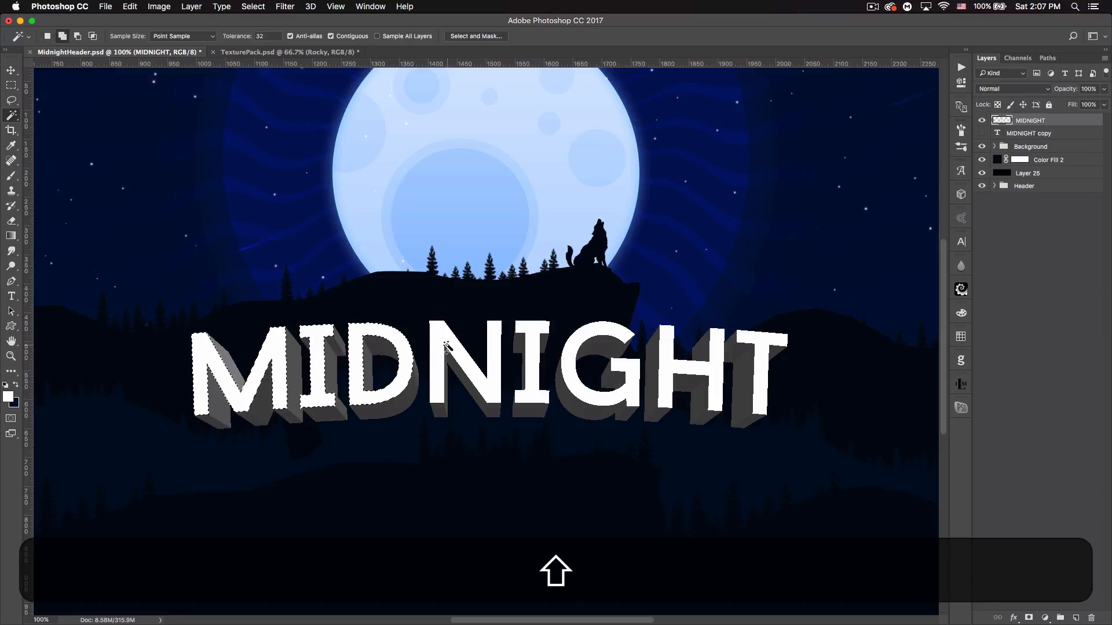
pyautogui.keyDown('shift'); pyautogui.click(457, 353); pyautogui.keyUp('shift')
pyautogui.keyDown('shift'); pyautogui.click(531, 353); pyautogui.keyUp('shift')
pyautogui.keyDown('shift'); pyautogui.click(578, 374); pyautogui.keyUp('shift')
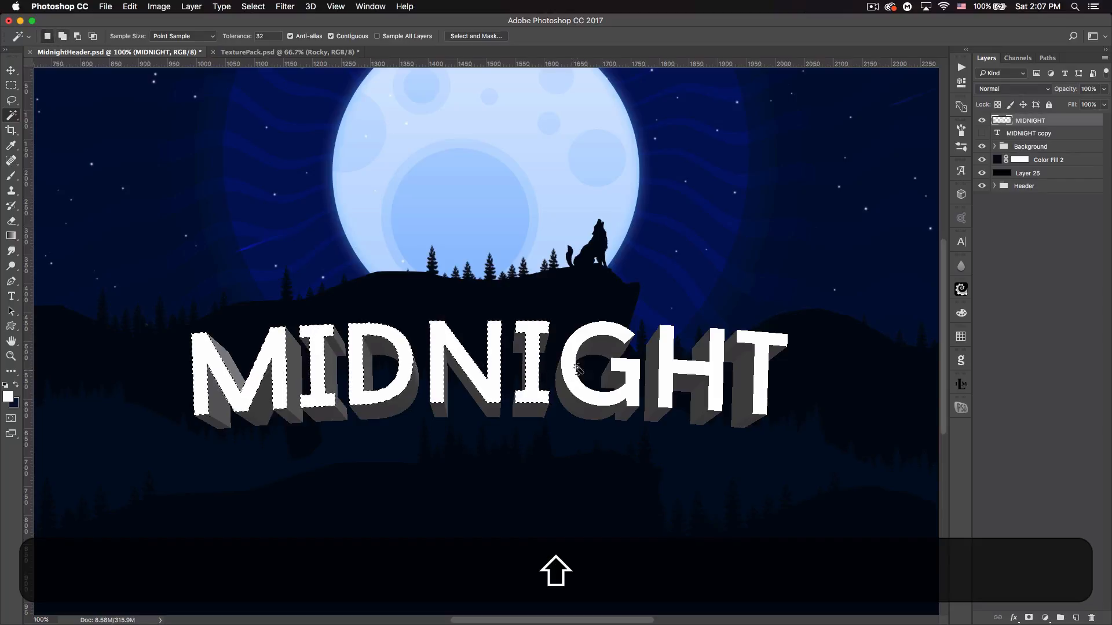
pyautogui.keyDown('shift'); pyautogui.click(683, 370); pyautogui.keyUp('shift')
pyautogui.keyDown('shift'); pyautogui.click(762, 375); pyautogui.keyUp('shift')
# Step: Copy the selected letter faces onto a new layer above MIDNIGHT and rename that layer front
pyautogui.press('super+c')
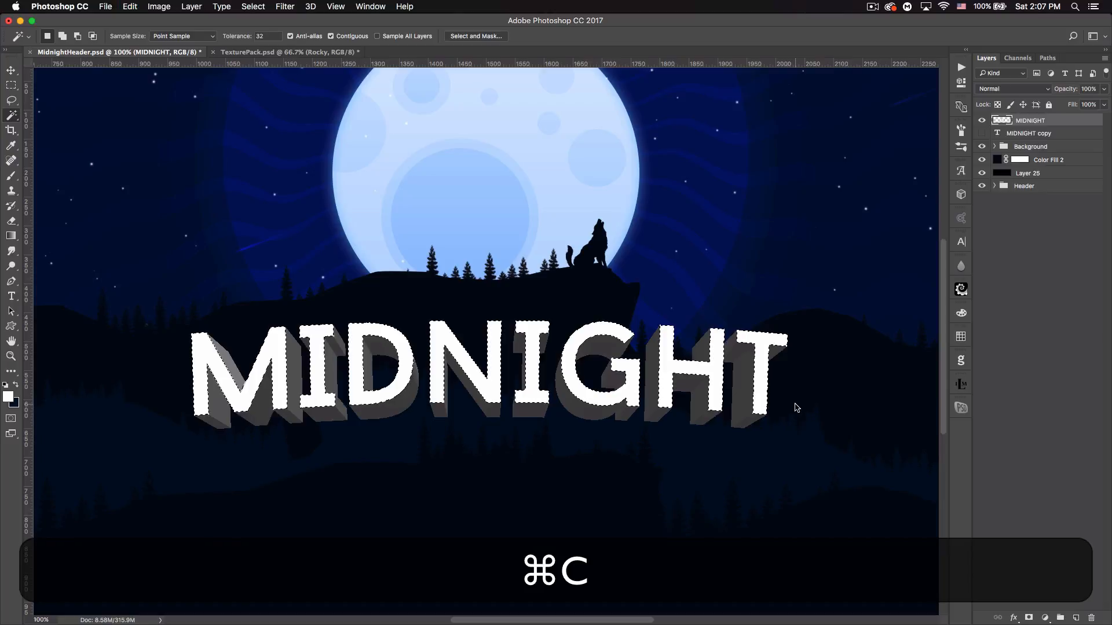
pyautogui.press('super+v')
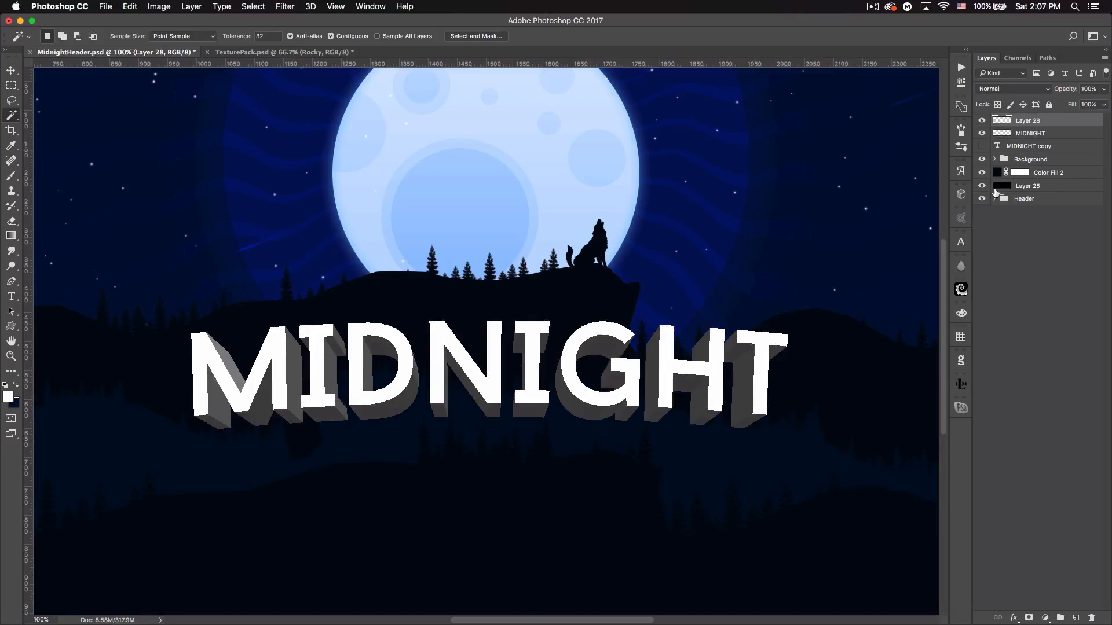
pyautogui.click(981, 134)
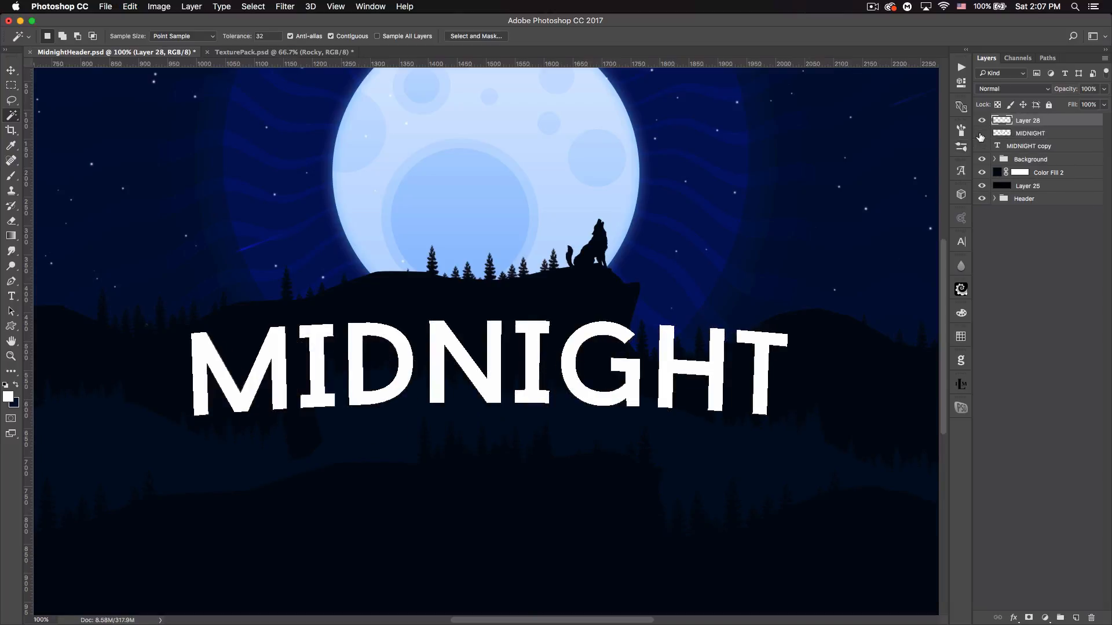
pyautogui.click(981, 134)
pyautogui.click(980, 133)
pyautogui.click(984, 134)
pyautogui.doubleClick(1027, 120)
pyautogui.write('front')
pyautogui.press('Return')
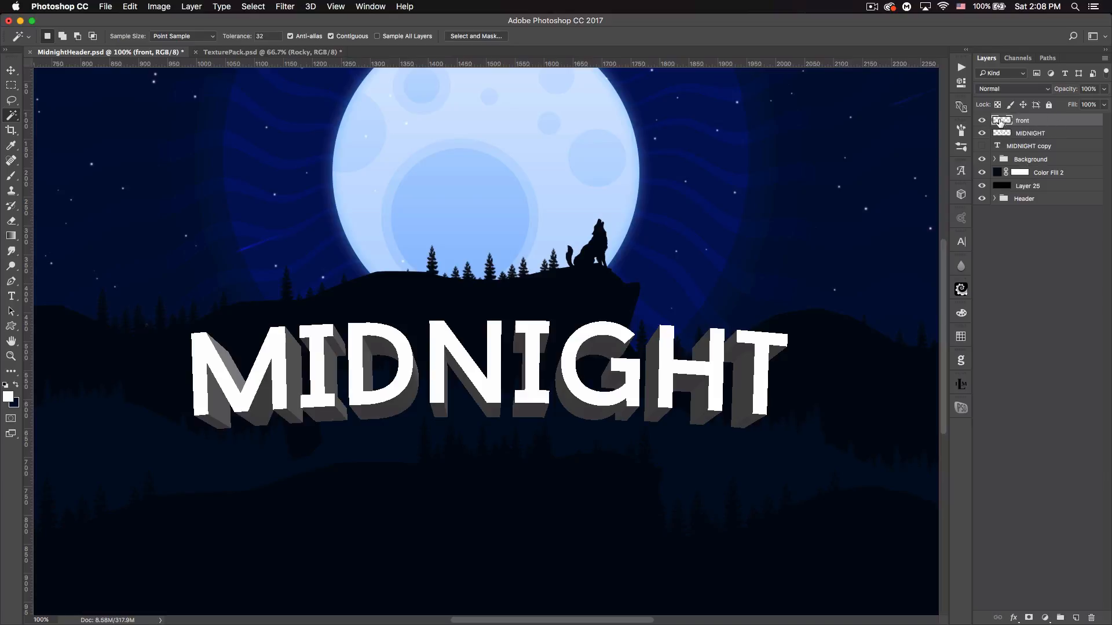
# Step: Add a Gradient Overlay effect to the front layer
pyautogui.doubleClick(1057, 124)
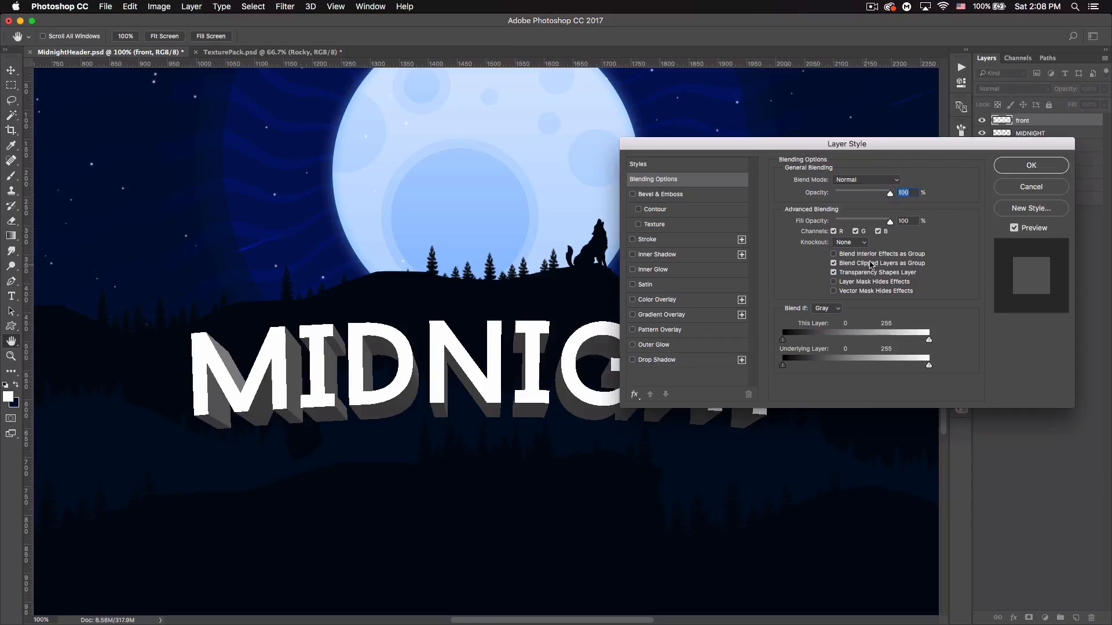
pyautogui.click(670, 316)
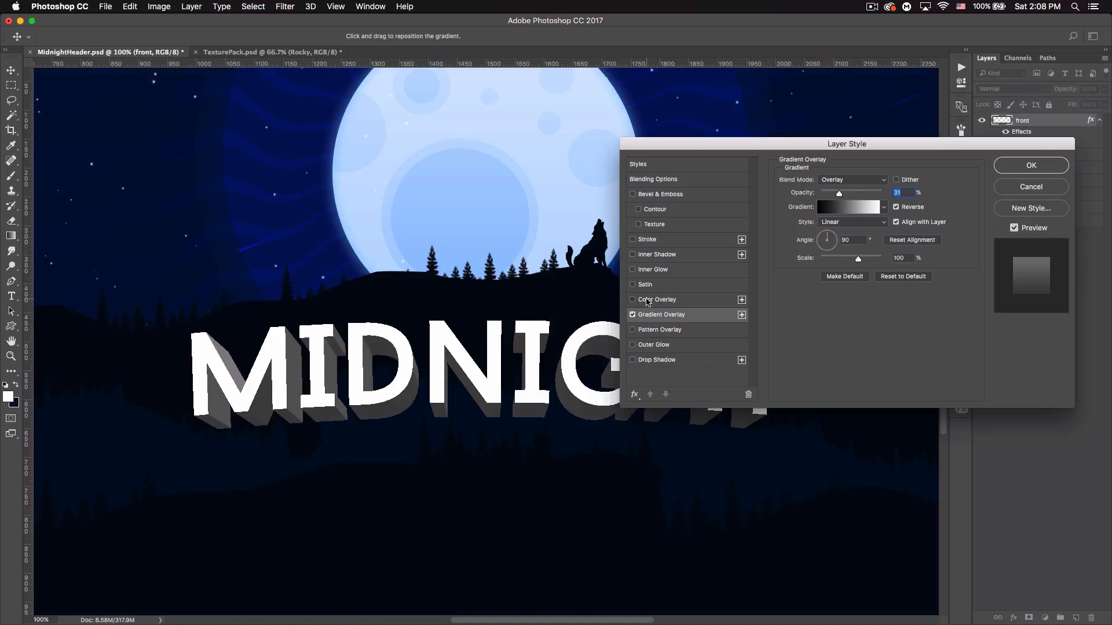
# Step: Add a Color Overlay to the front text layer in the very light blue e7f5ff
pyautogui.click(648, 300)
pyautogui.click(897, 184)
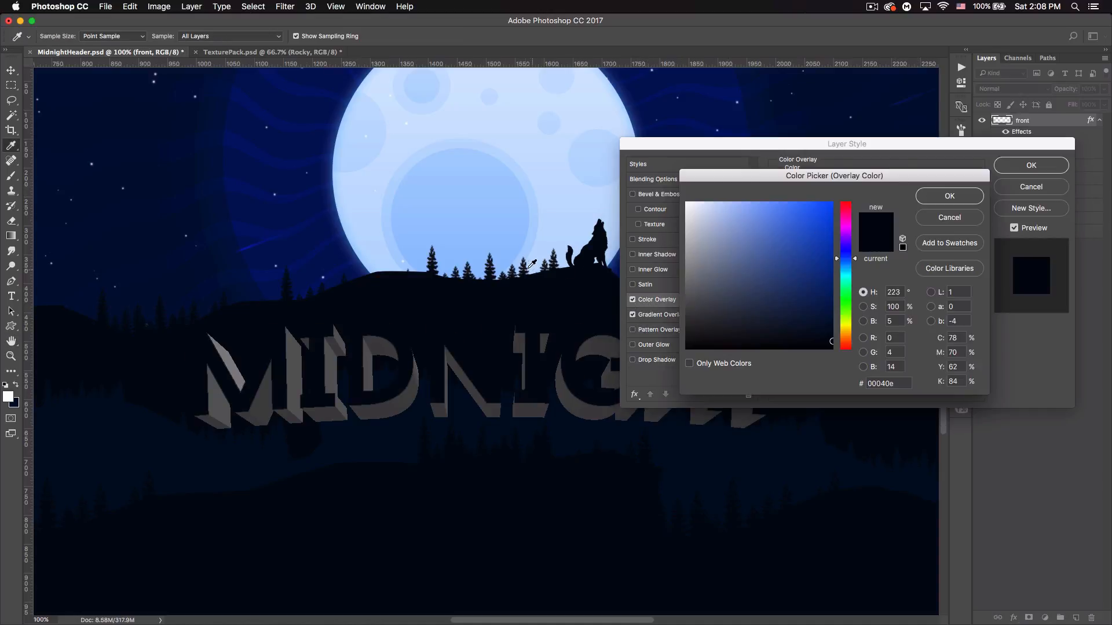
pyautogui.click(850, 267)
pyautogui.moveTo(711, 213); pyautogui.dragTo(698, 202)
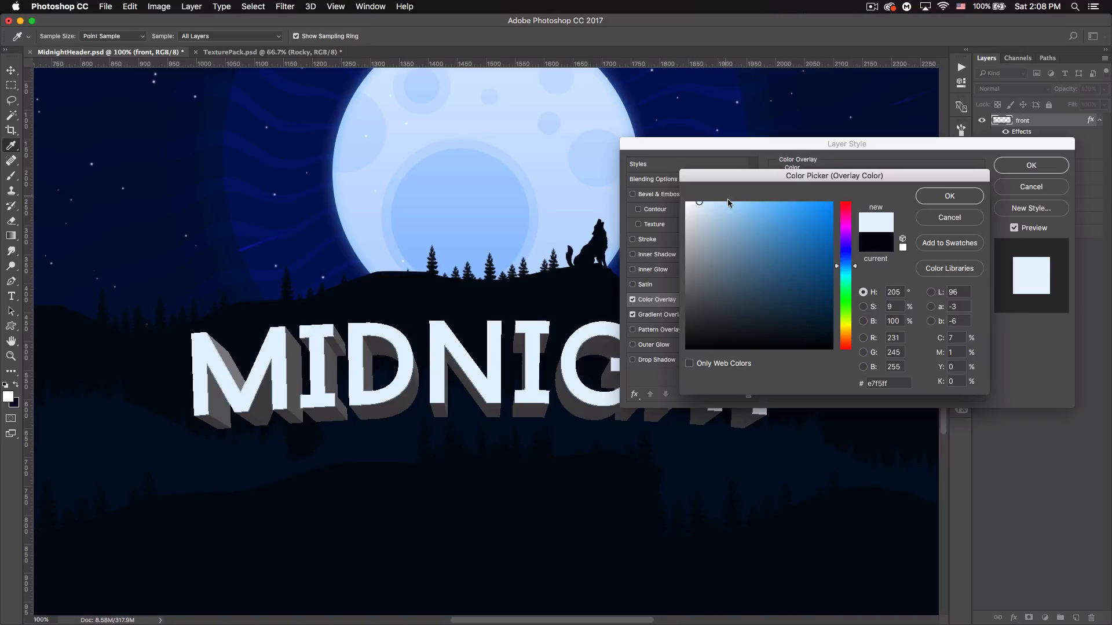
pyautogui.click(946, 194)
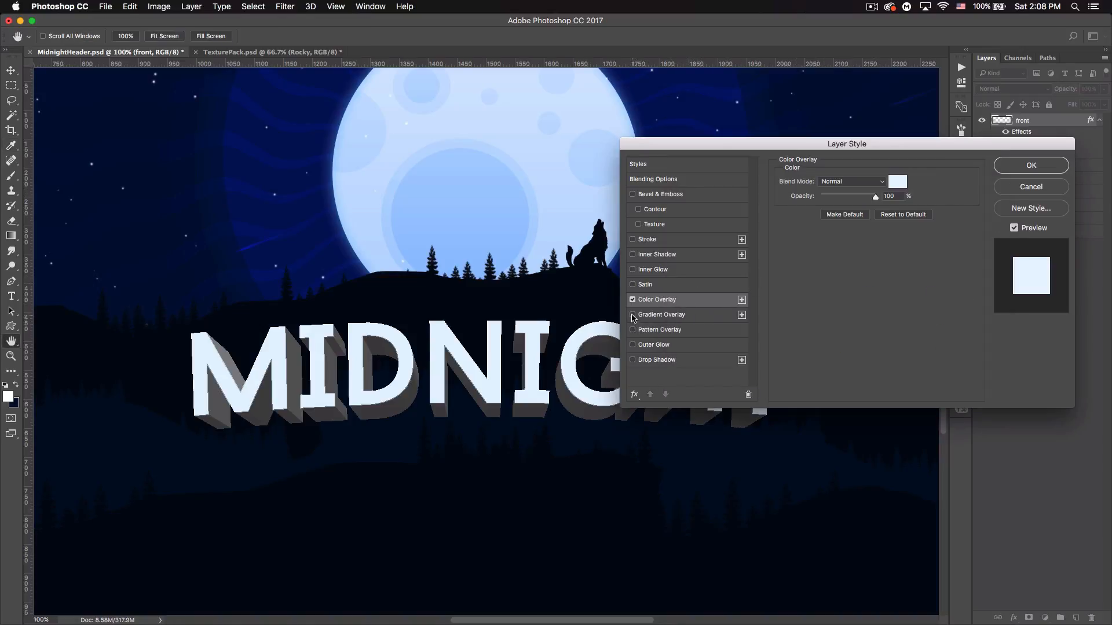
# Step: Turn off the Gradient Overlay on the front layer and apply the layer style with the Color Overlay only
pyautogui.click(663, 316)
pyautogui.moveTo(840, 196); pyautogui.dragTo(873, 195)
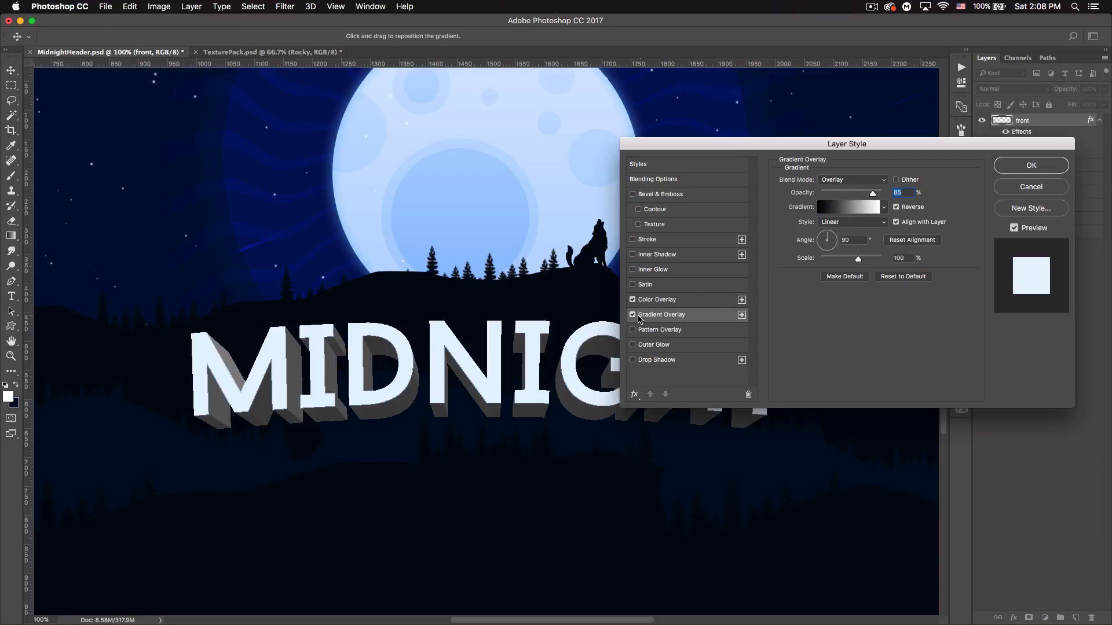
pyautogui.click(632, 315)
pyautogui.click(632, 315)
pyautogui.click(637, 316)
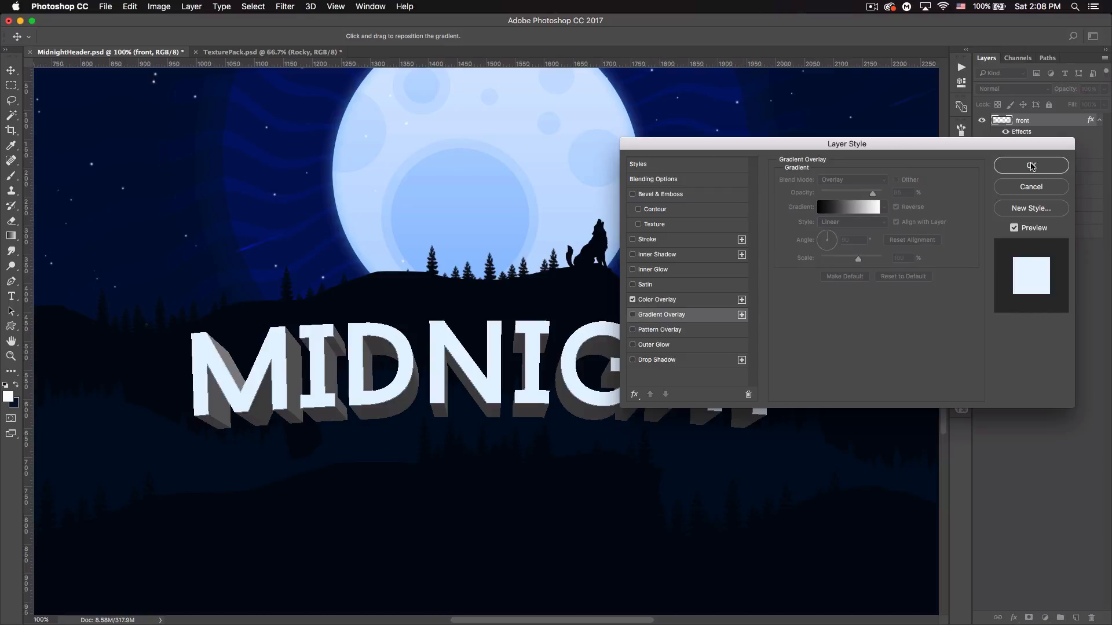
pyautogui.click(1031, 165)
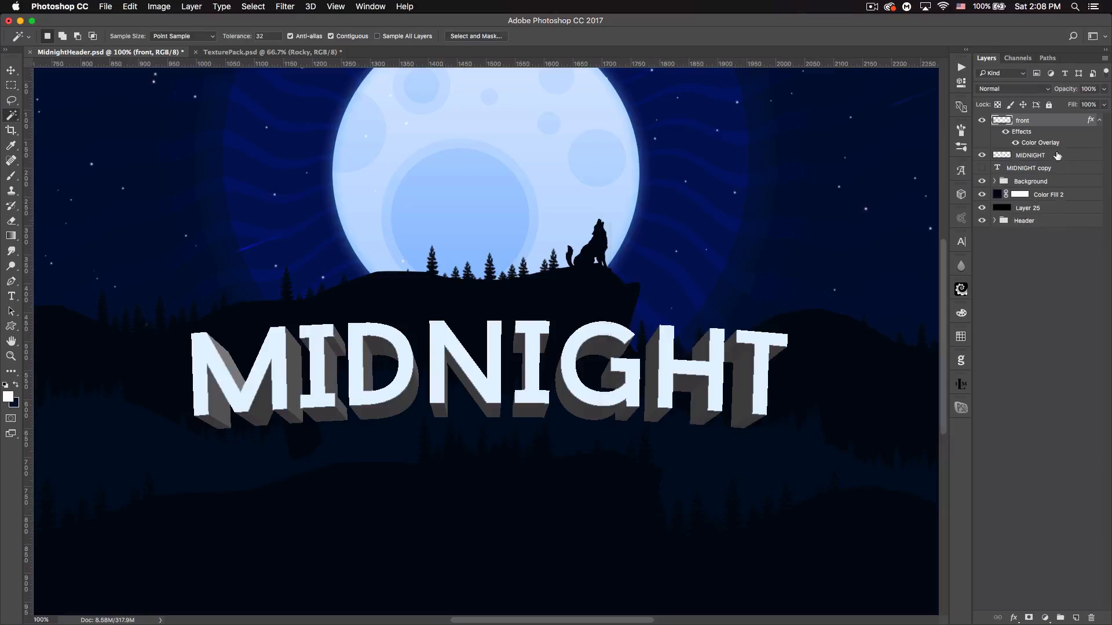
# Step: Rasterize the front layer's style and add a reversed black-to-white Gradient Overlay in Overlay mode at about 27% opacity
pyautogui.rightClick(1043, 123)
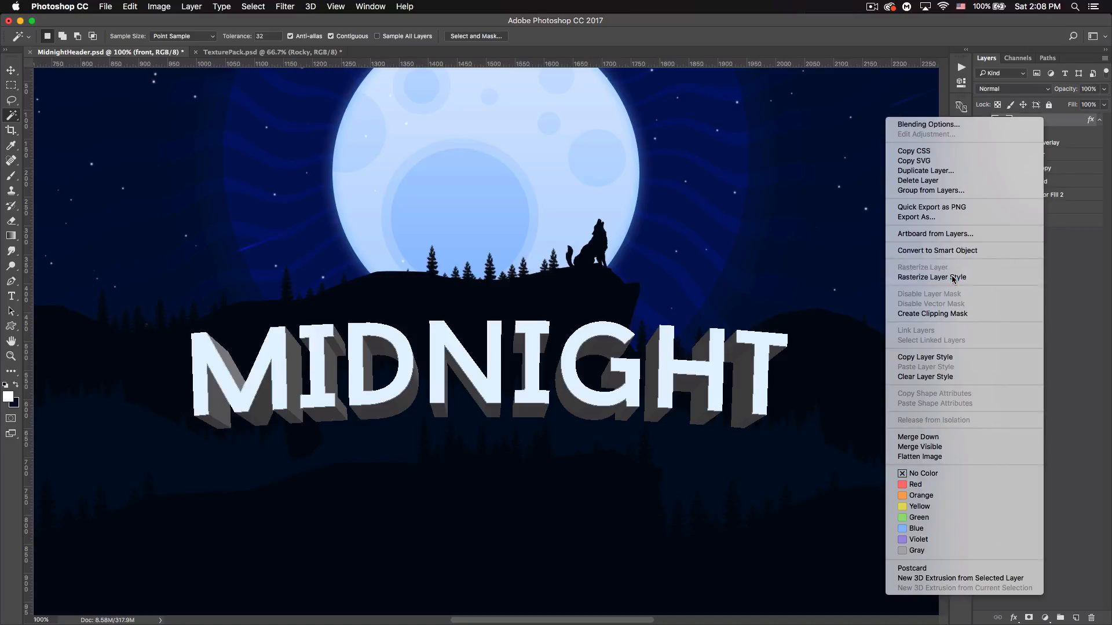
pyautogui.click(929, 124)
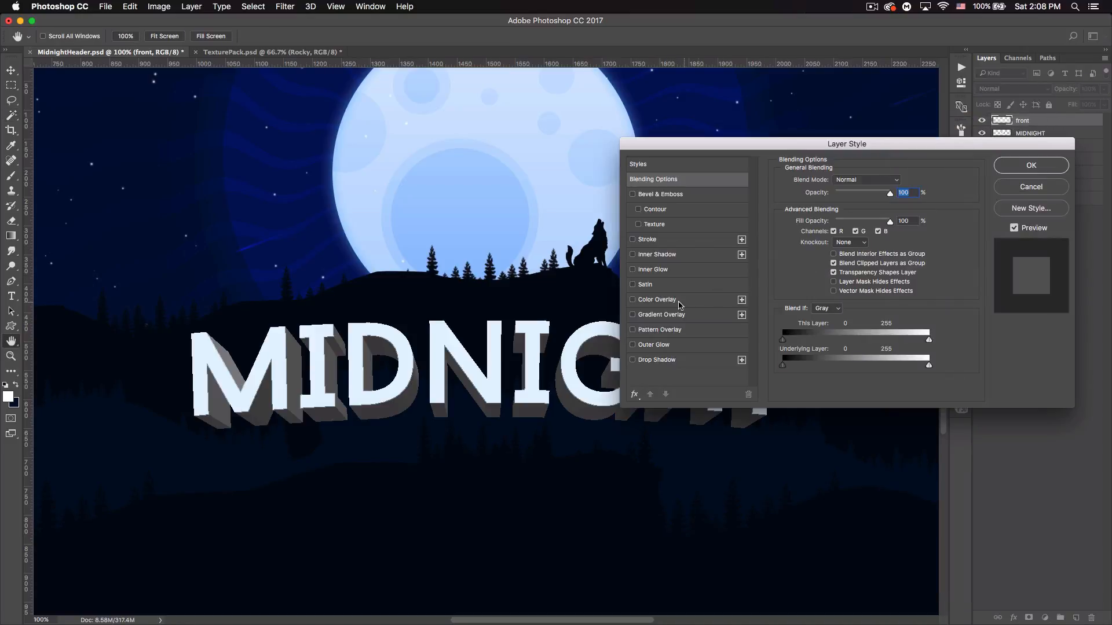
pyautogui.click(665, 314)
pyautogui.moveTo(872, 193); pyautogui.dragTo(842, 194)
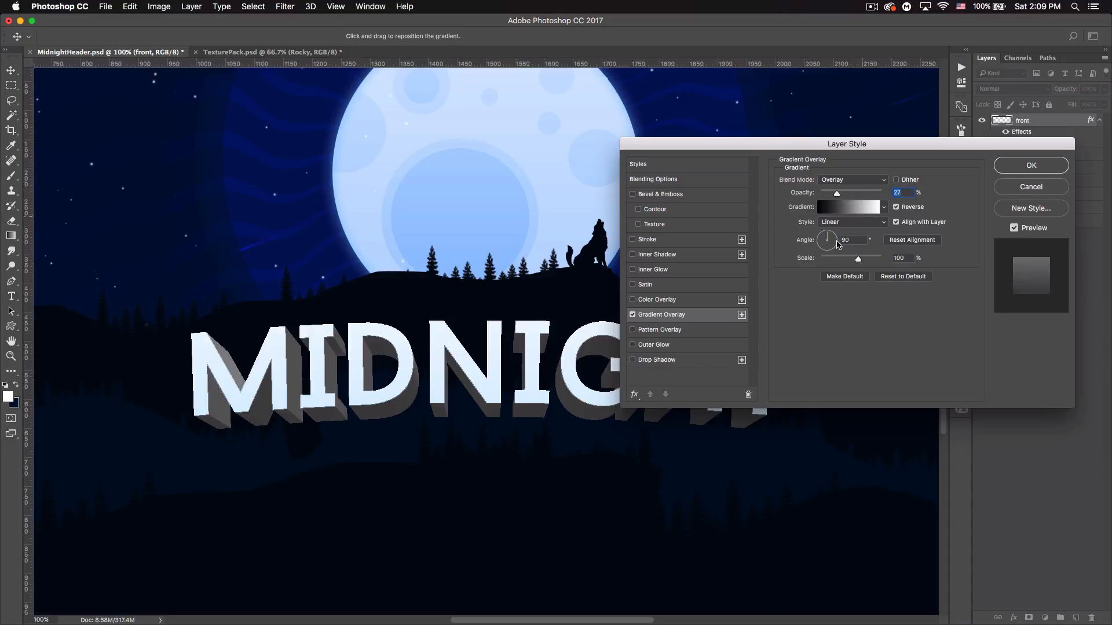
pyautogui.moveTo(846, 197); pyautogui.dragTo(832, 197)
# Step: Add a white (ffffff) Inner Glow in Overlay blend mode at 33% opacity to the front layer, slightly reducing its size
pyautogui.click(661, 271)
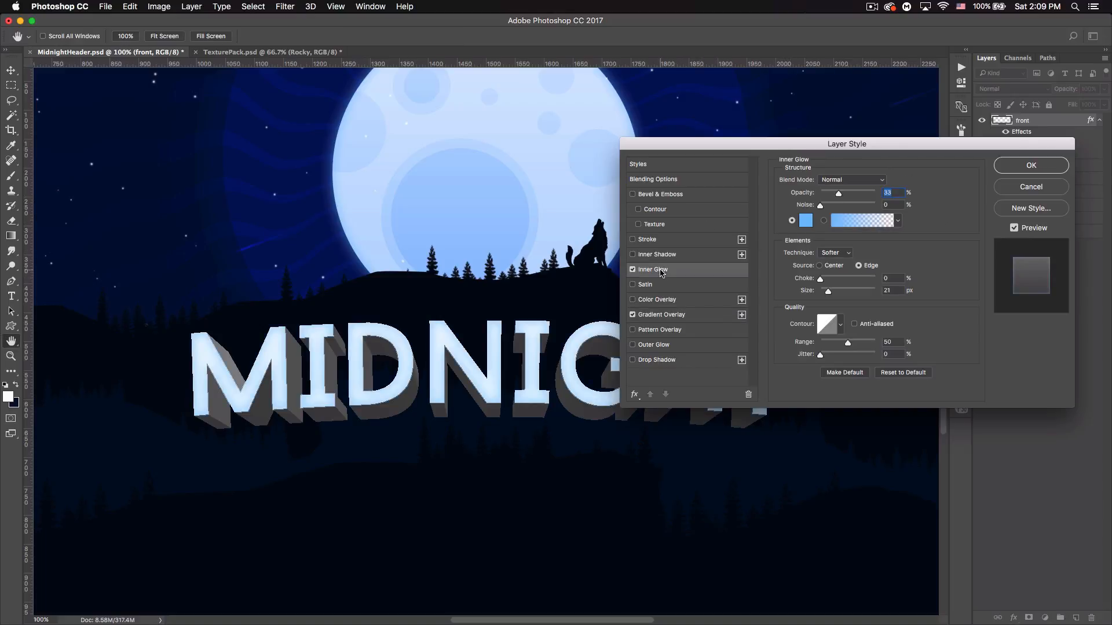
pyautogui.click(805, 220)
pyautogui.moveTo(756, 252); pyautogui.dragTo(625, 172)
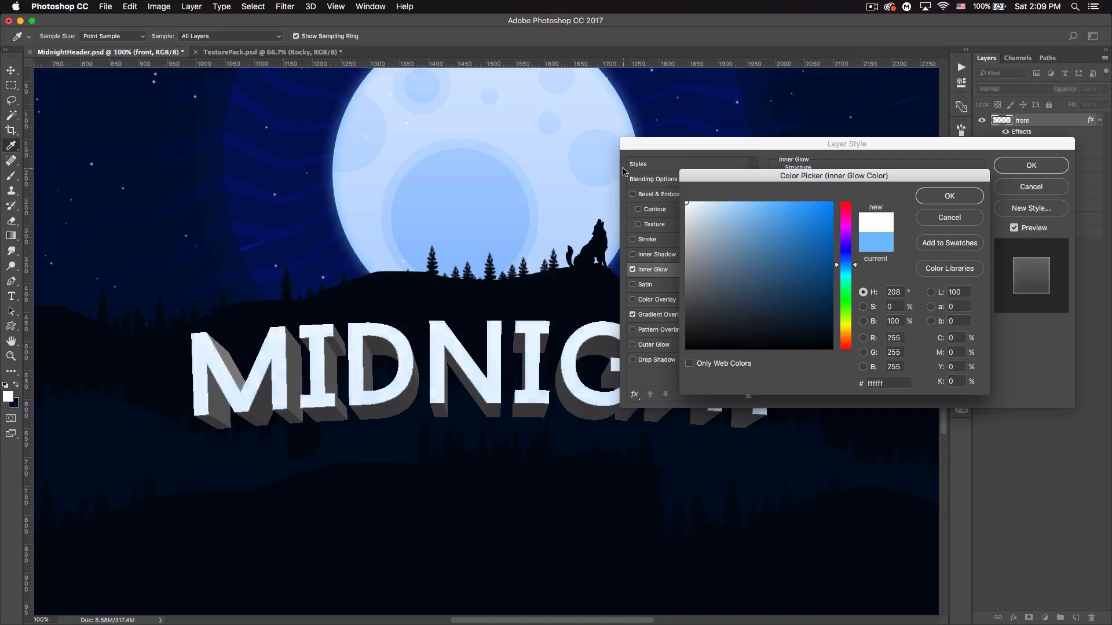
pyautogui.click(939, 200)
pyautogui.click(835, 181)
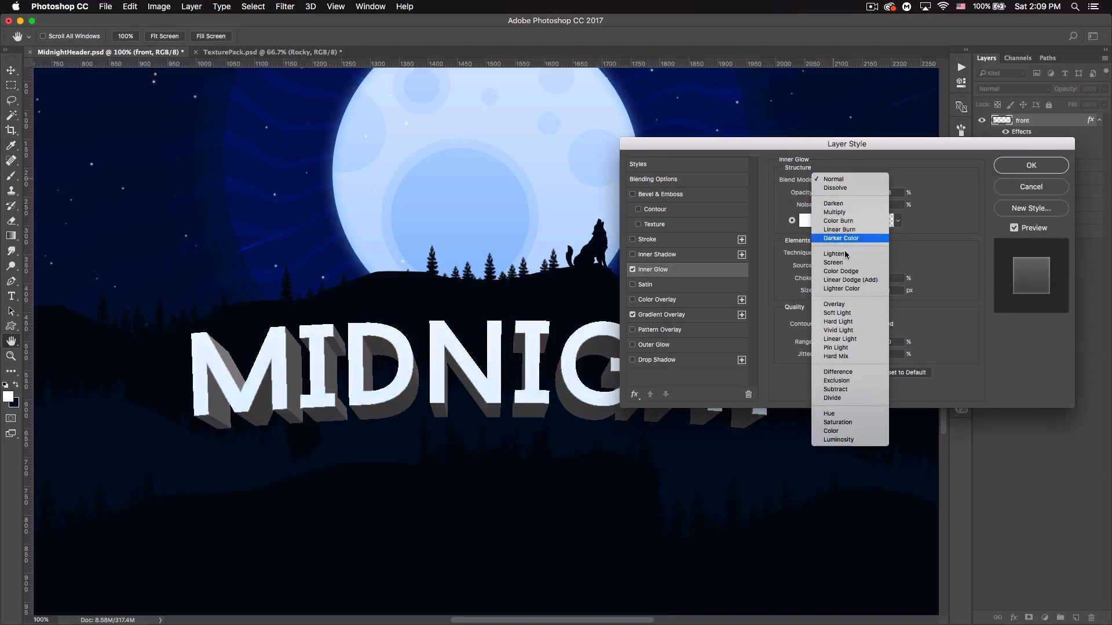
pyautogui.click(845, 305)
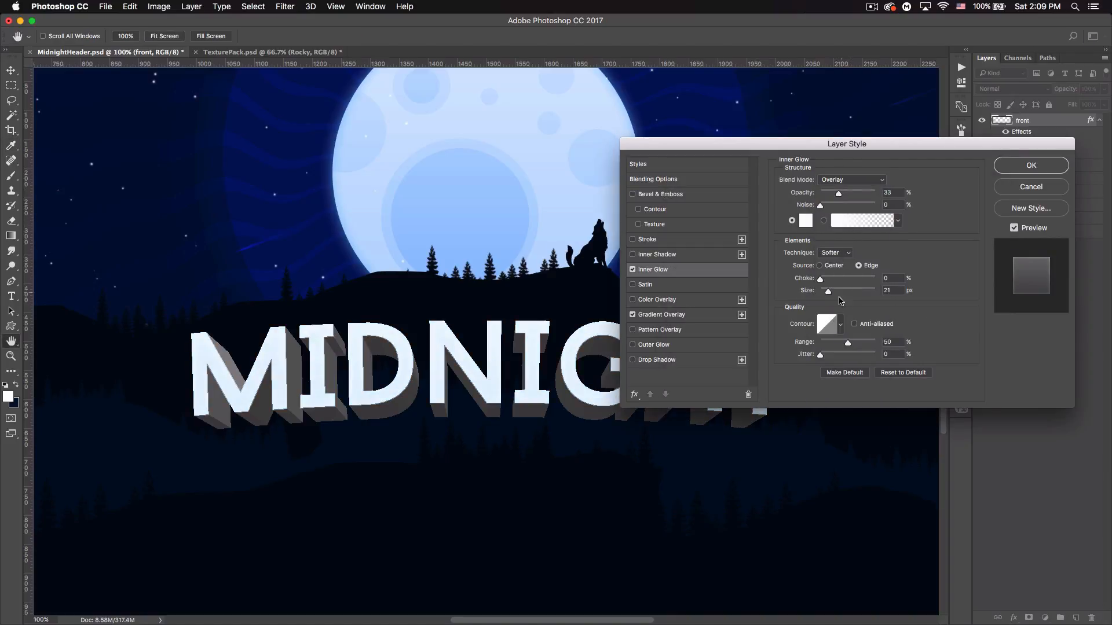
pyautogui.moveTo(828, 291); pyautogui.dragTo(825, 292)
# Step: Add a blue Outer Glow in Screen mode at 27% opacity, apply the layer style and collapse the front layer's effects list
pyautogui.click(641, 345)
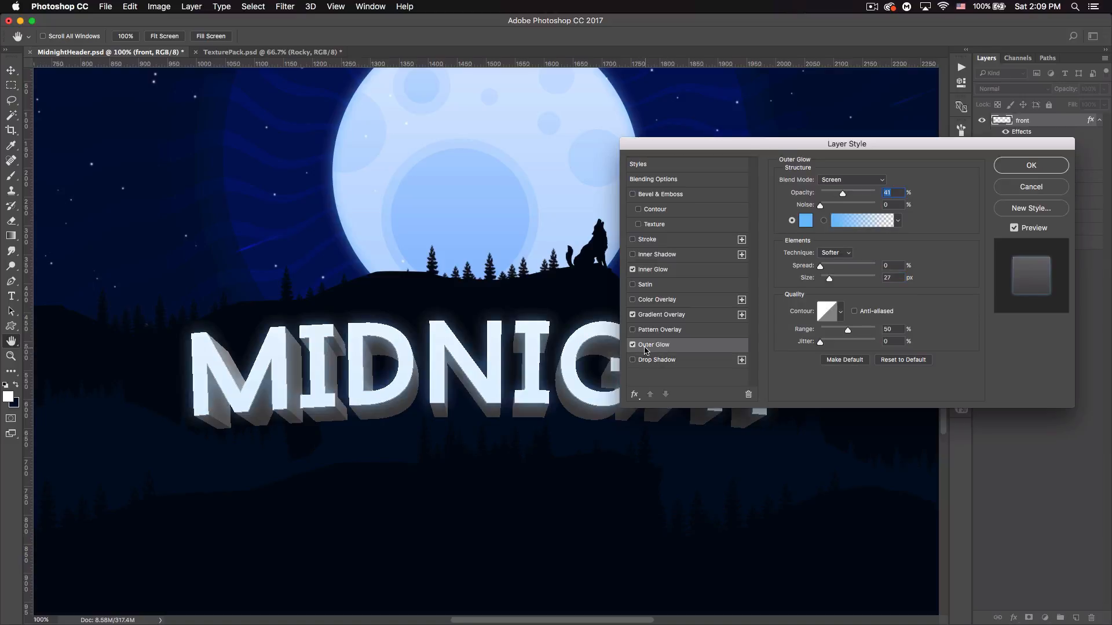
pyautogui.moveTo(844, 196); pyautogui.dragTo(836, 197)
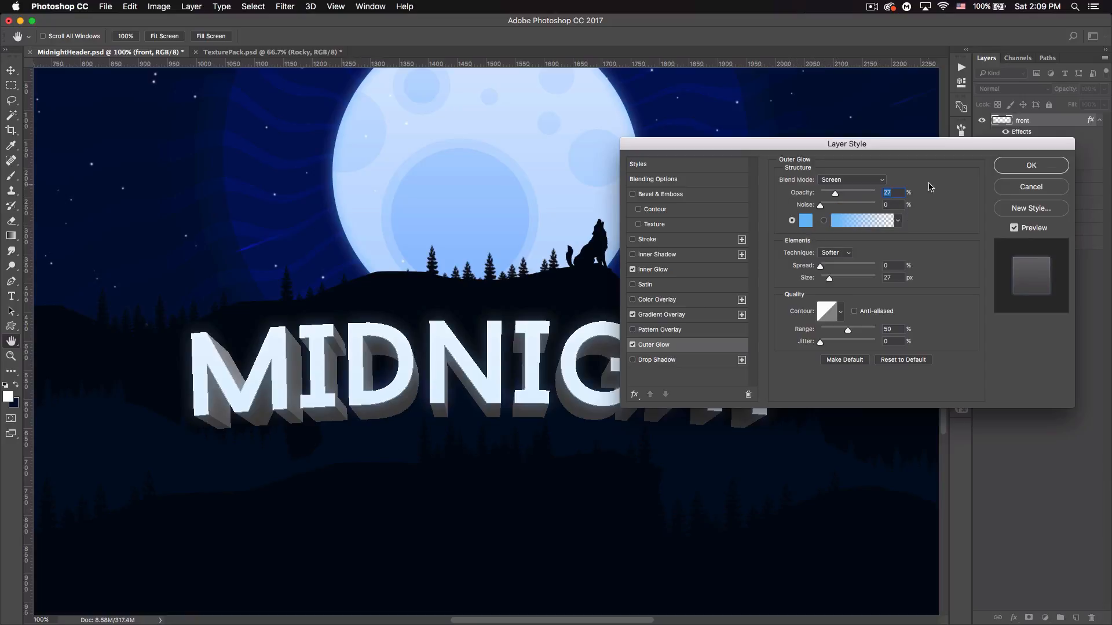
pyautogui.click(1039, 165)
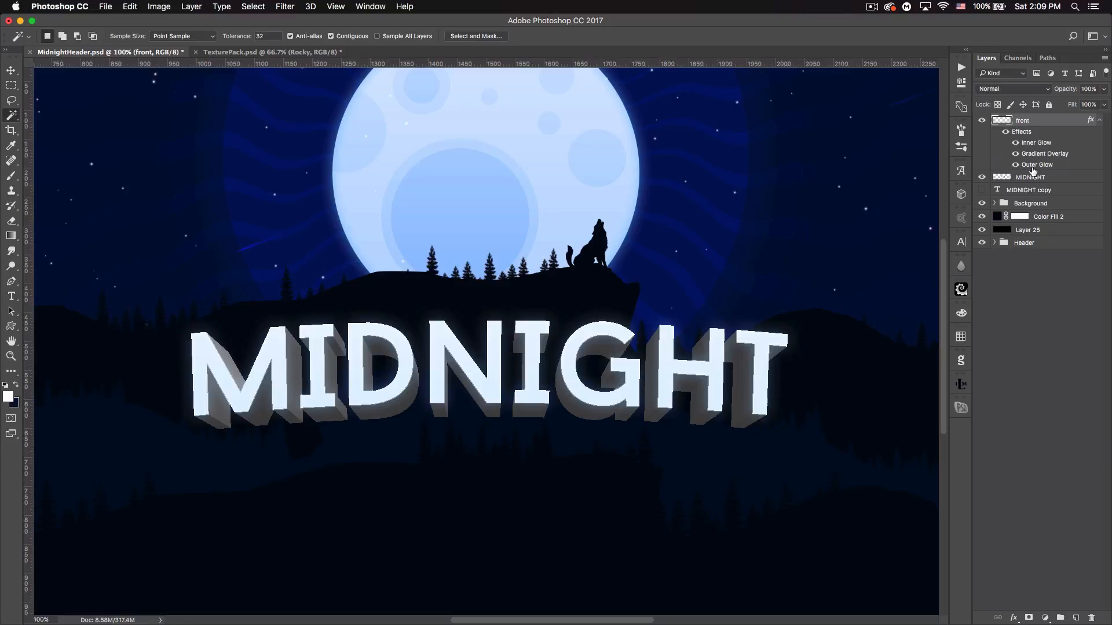
pyautogui.click(1099, 121)
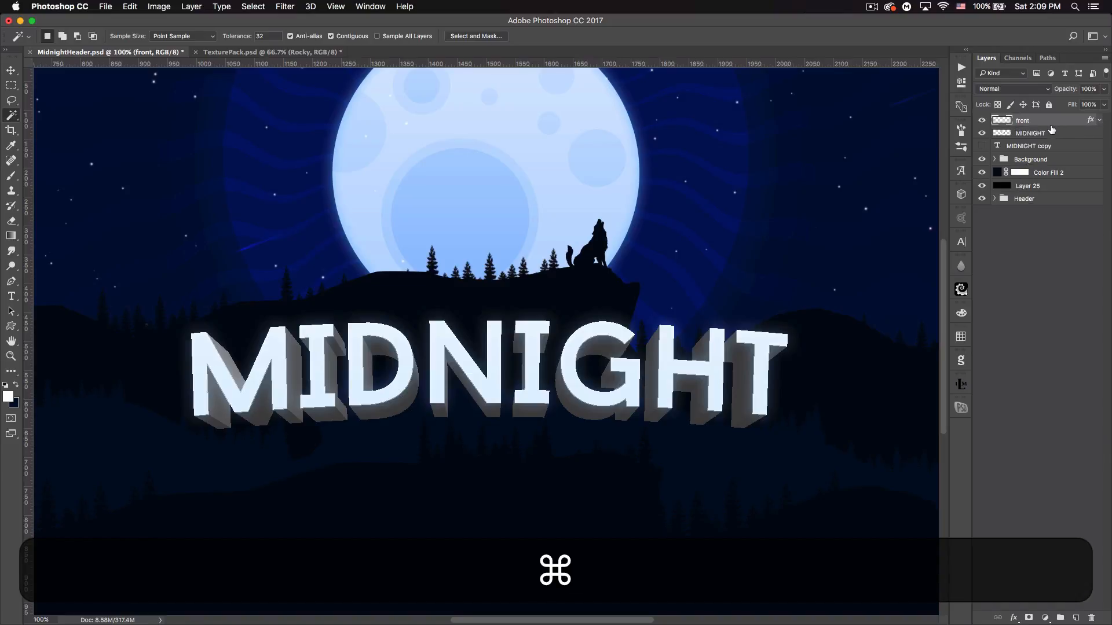
# Step: Duplicate the front layer and rename the copy stroke
pyautogui.press('super+j')
pyautogui.doubleClick(1030, 121)
pyautogui.write('s')
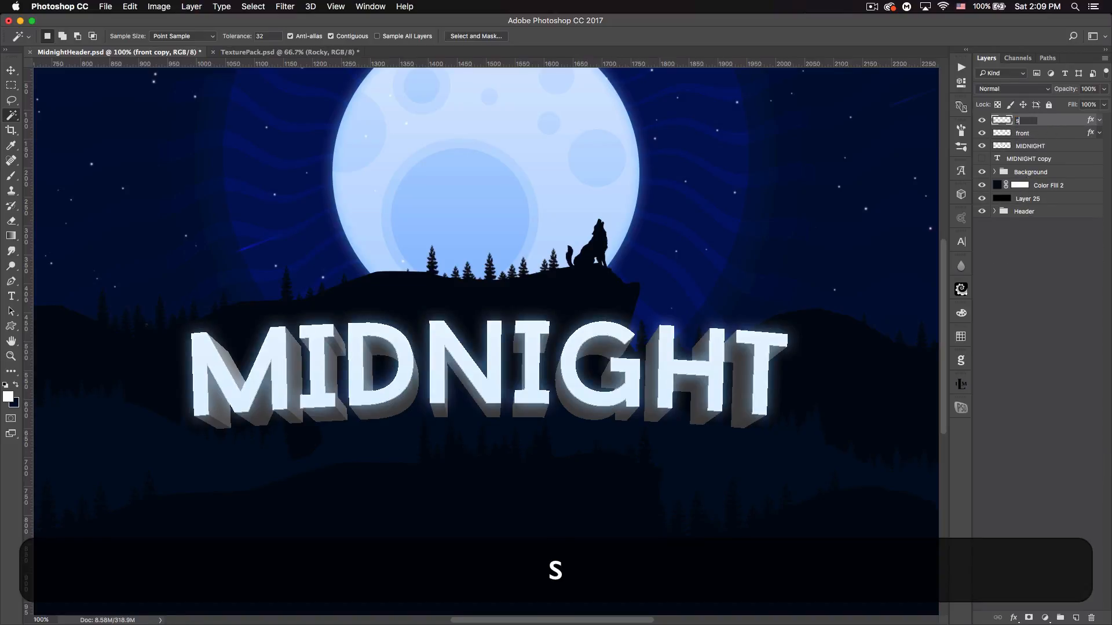
pyautogui.write('troke')
pyautogui.press('Return')
# Step: Clear the layer style of the stroke layer and set its fill to 0%
pyautogui.rightClick(1053, 120)
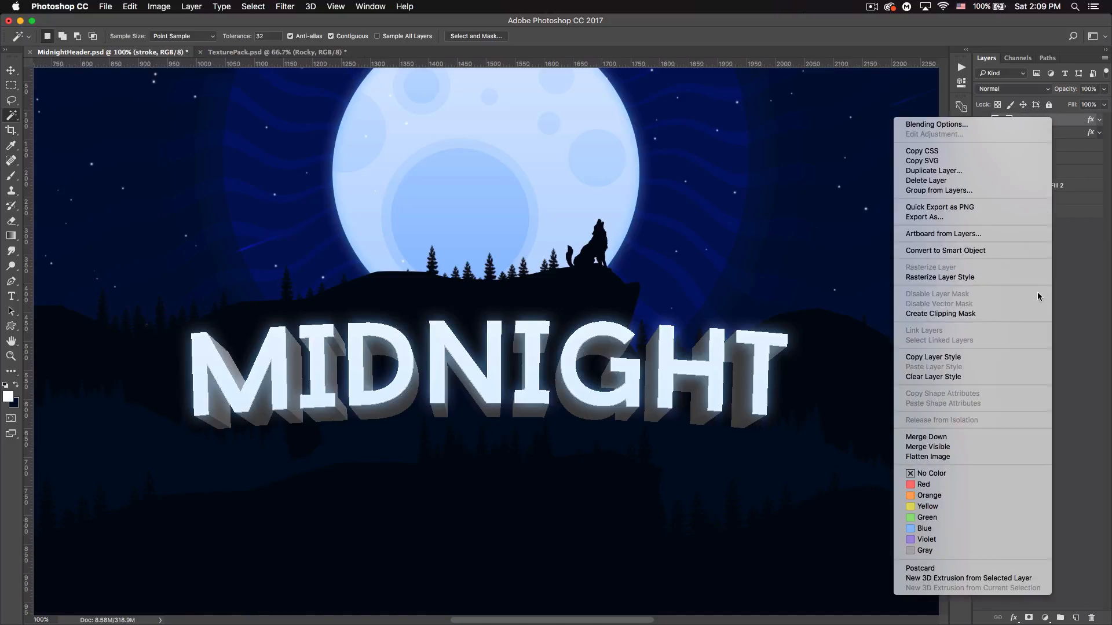
pyautogui.click(976, 376)
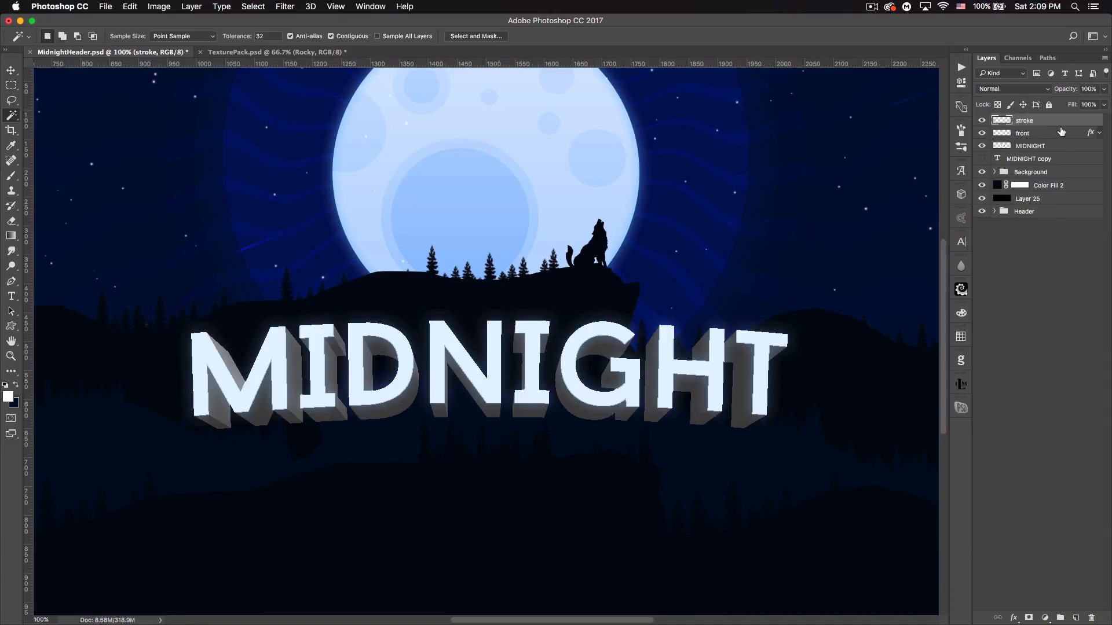
pyautogui.moveTo(1072, 107)
pyautogui.mouseDown()
pyautogui.moveTo(968, 104)
pyautogui.moveTo(960, 114)
pyautogui.mouseUp()
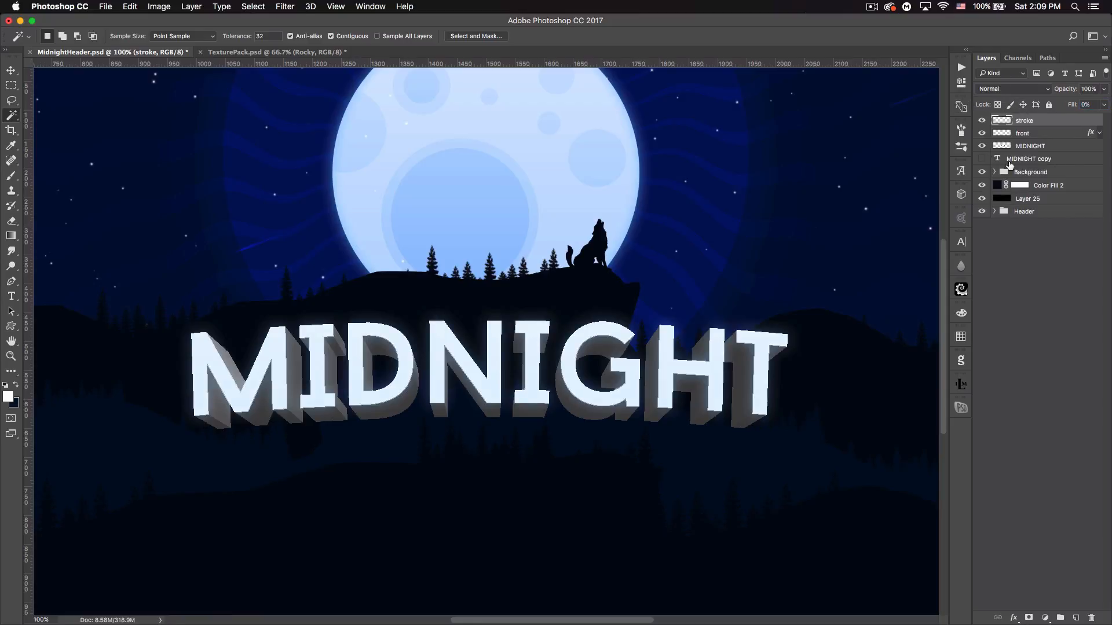
# Step: Add a centered Stroke effect with the blue linear gradient fill to the stroke layer
pyautogui.doubleClick(1055, 123)
pyautogui.click(660, 242)
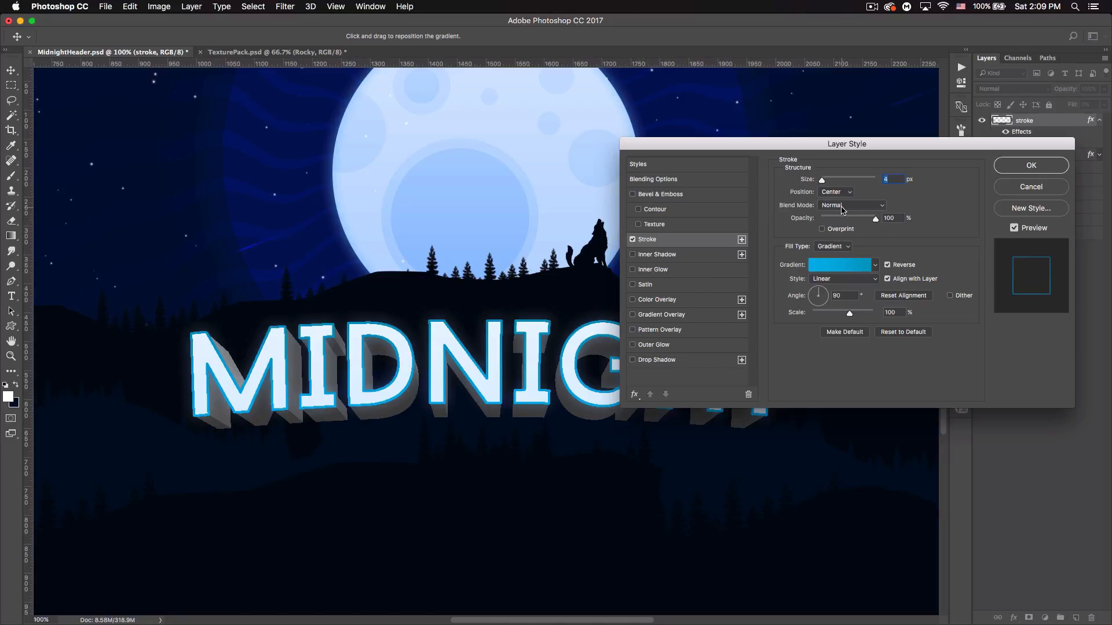
# Step: Try the Overlay blend mode on the stroke effect and return it to Normal
pyautogui.click(842, 207)
pyautogui.click(837, 329)
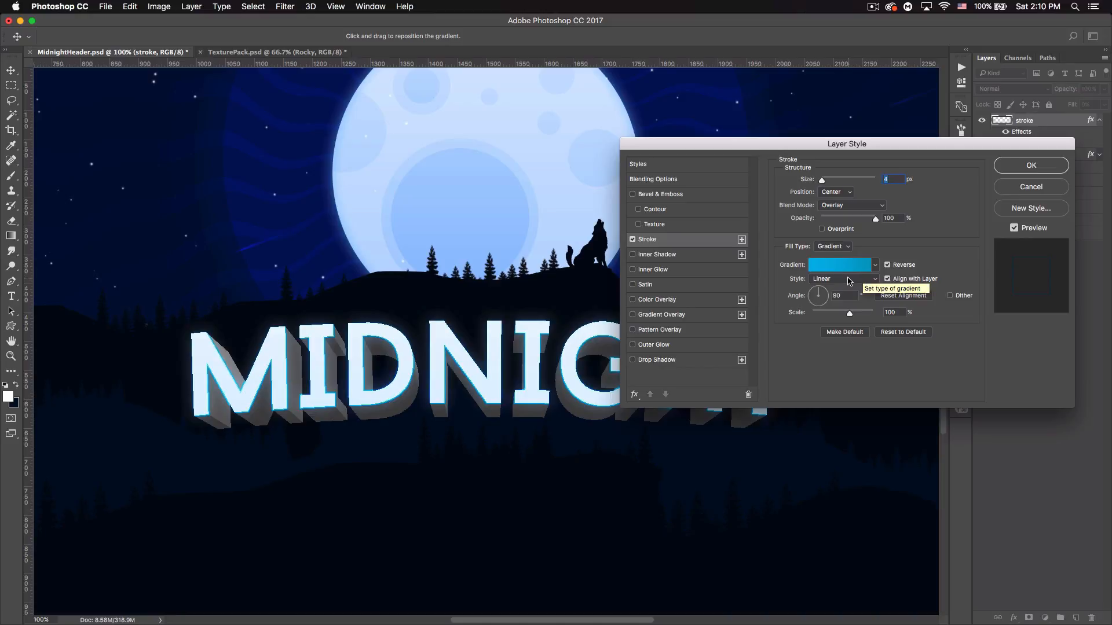
pyautogui.click(850, 207)
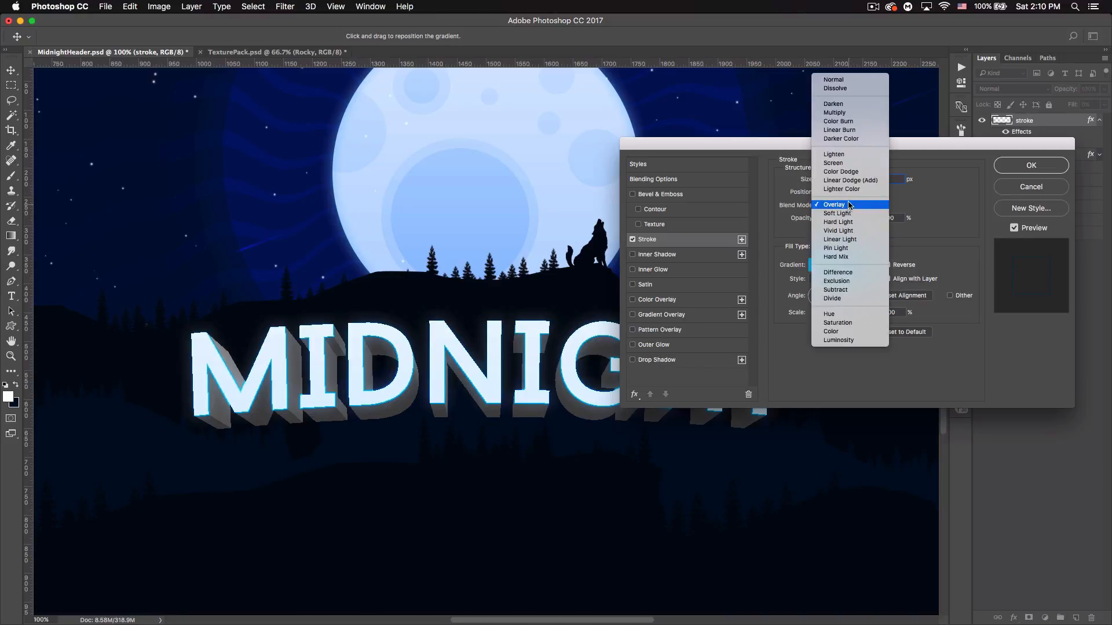
pyautogui.click(846, 81)
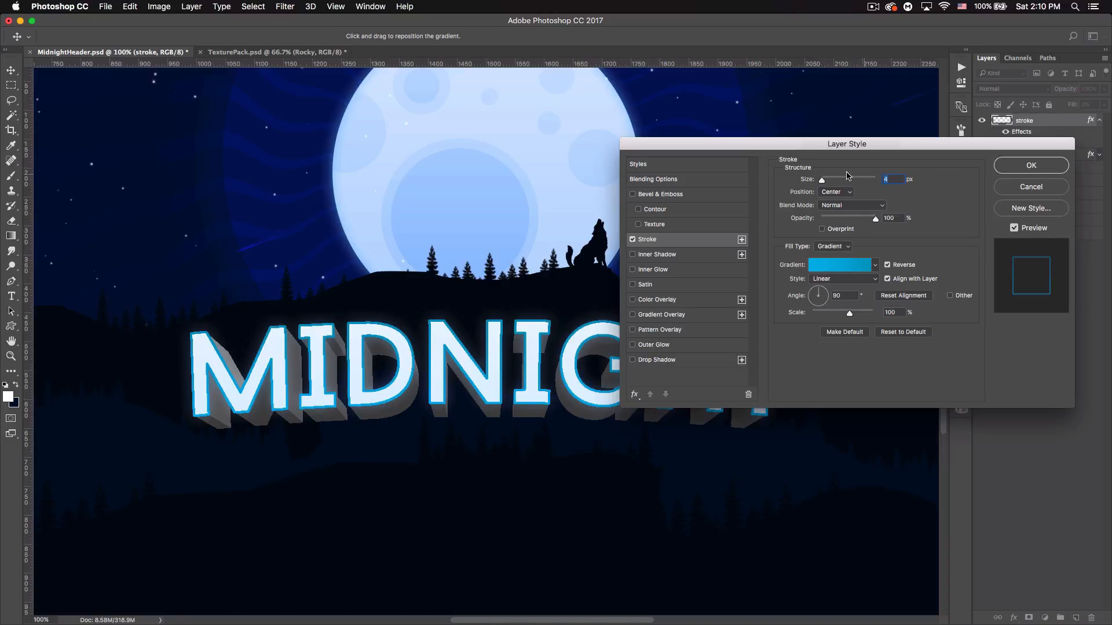
# Step: Set the stroke size to 2 px, turn off the gradient's Reverse option, apply the style and collapse the layer's effects list
pyautogui.press('Down')
pyautogui.press('Down')
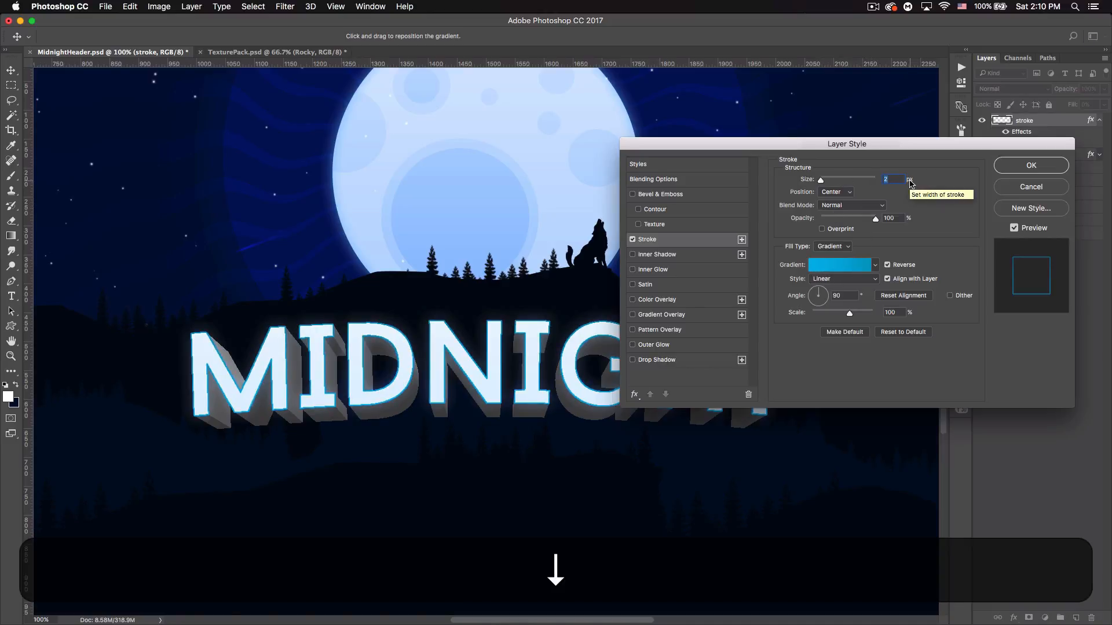
pyautogui.click(888, 265)
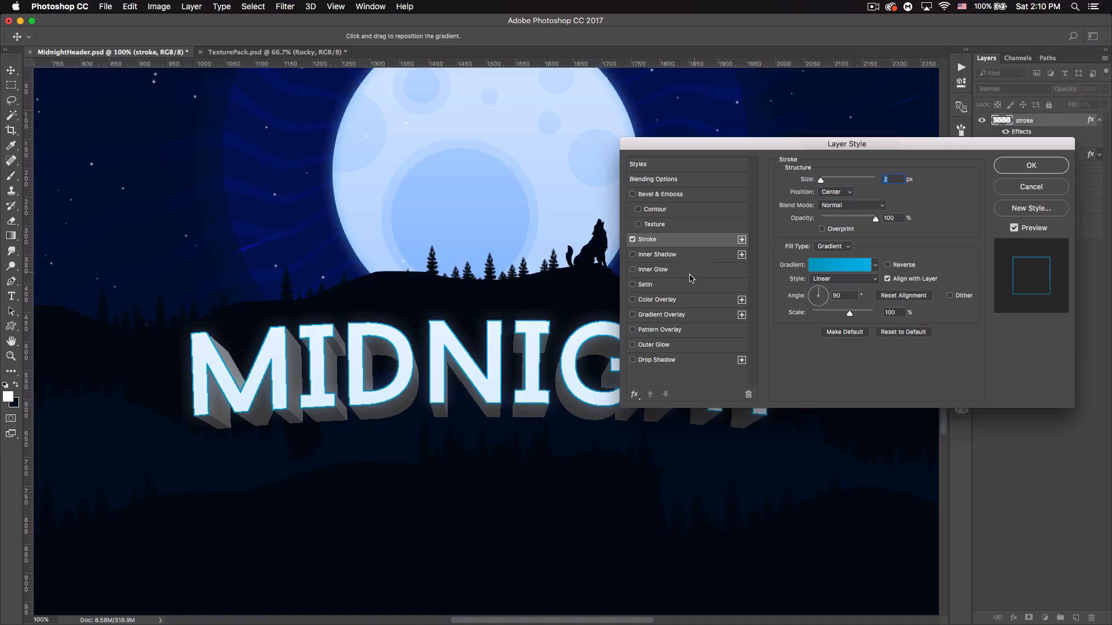
pyautogui.click(1032, 165)
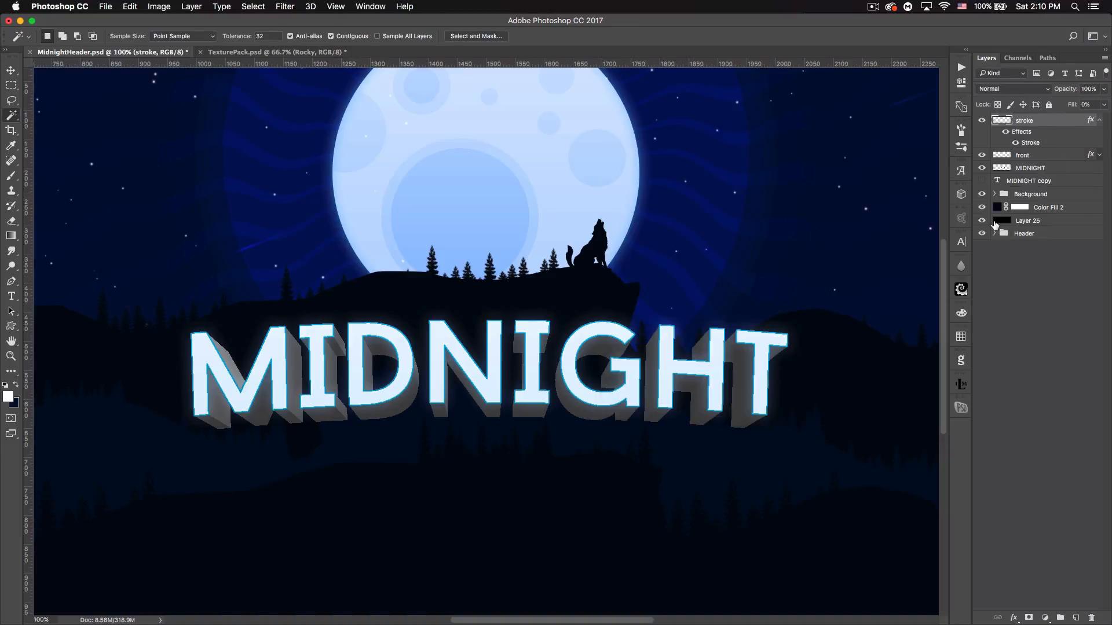
pyautogui.click(1099, 119)
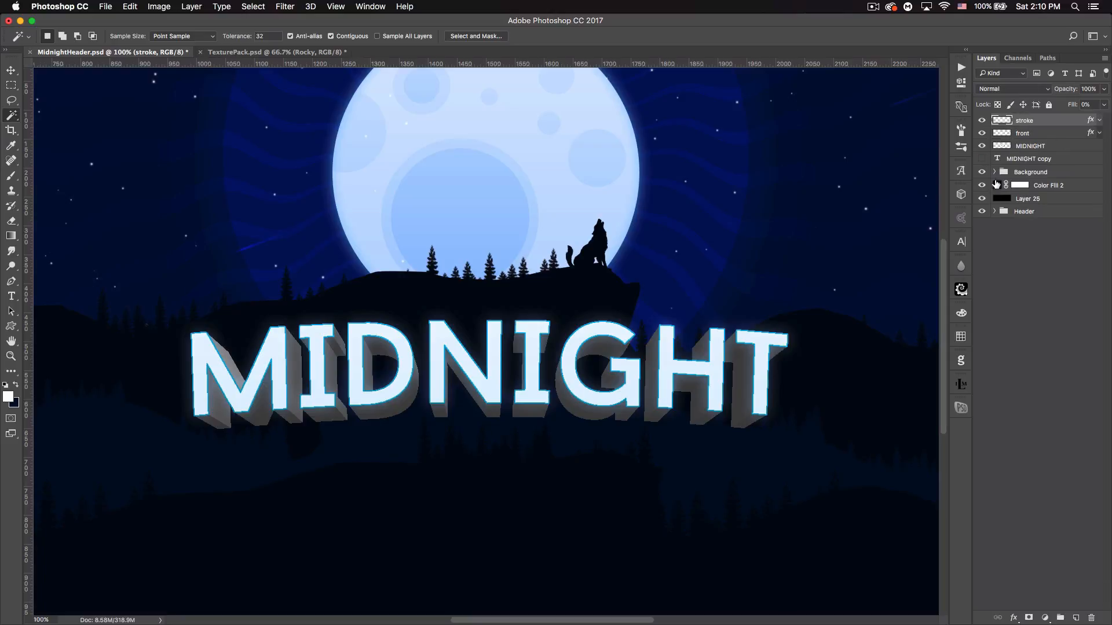
# Step: Add a Color Overlay to the MIDNIGHT extrusion layer and change the overlay's blend mode
pyautogui.click(1064, 147)
pyautogui.doubleClick(1068, 145)
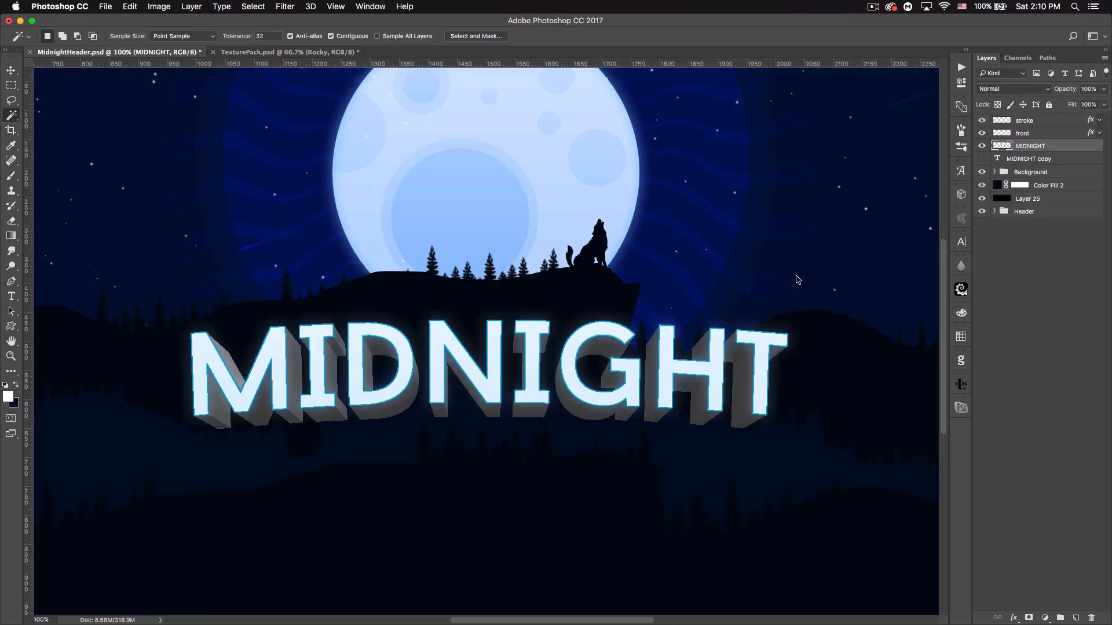
pyautogui.click(668, 304)
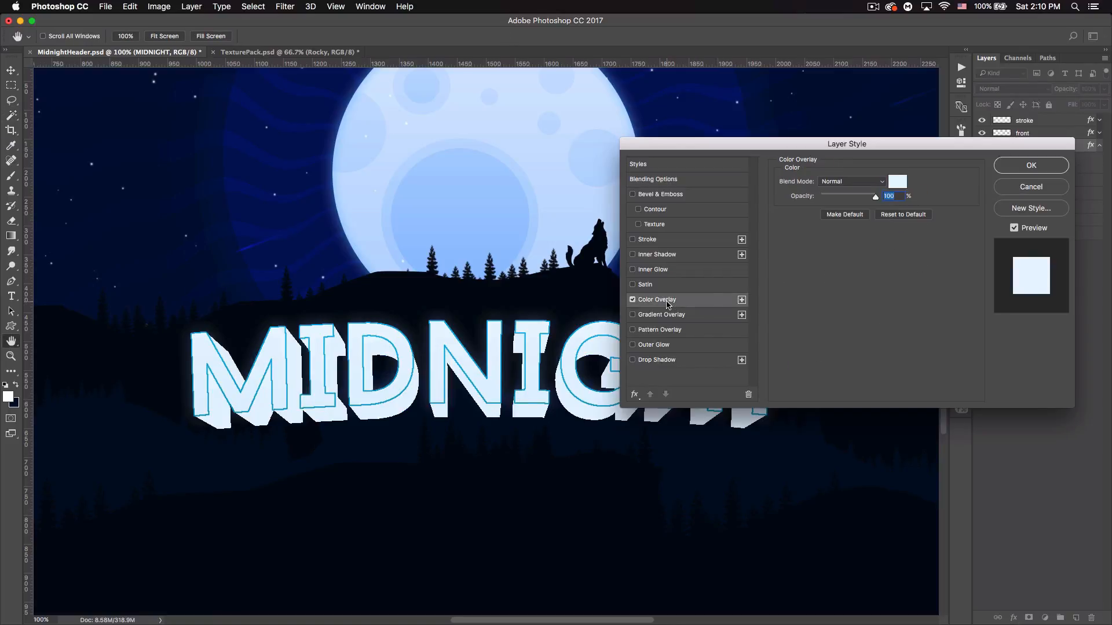
pyautogui.click(870, 5)
pyautogui.click(869, 4)
pyautogui.click(846, 184)
pyautogui.click(845, 317)
# Step: Set the MIDNIGHT layer's Color Overlay to dark blue 0d4291 and apply the layer style
pyautogui.click(898, 181)
pyautogui.click(810, 262)
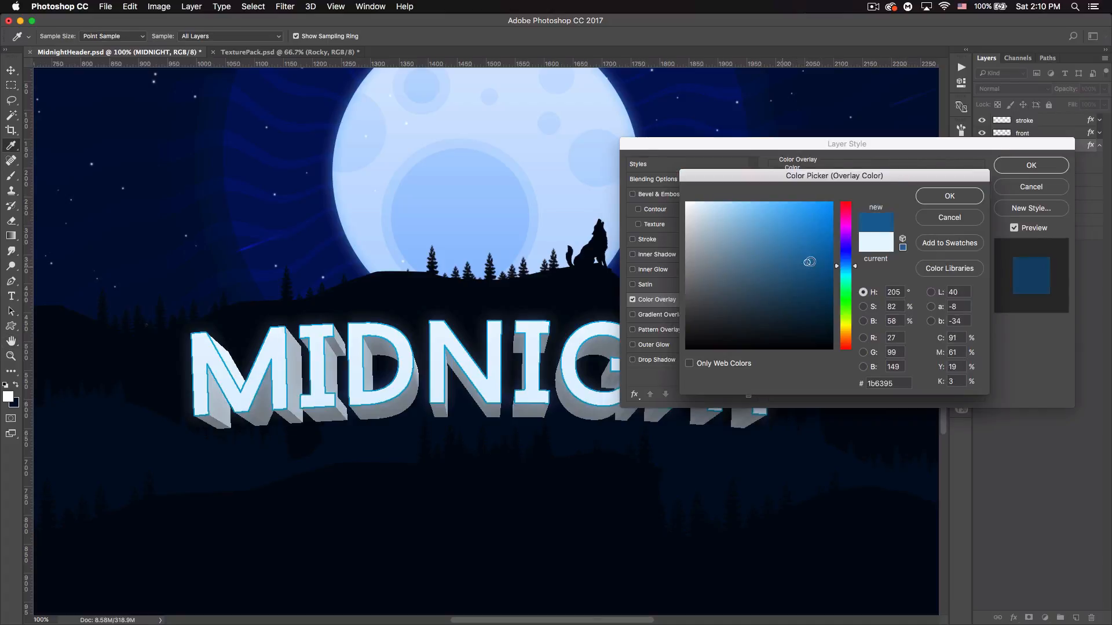
pyautogui.moveTo(810, 262)
pyautogui.mouseDown()
pyautogui.moveTo(824, 245)
pyautogui.moveTo(817, 266)
pyautogui.mouseUp()
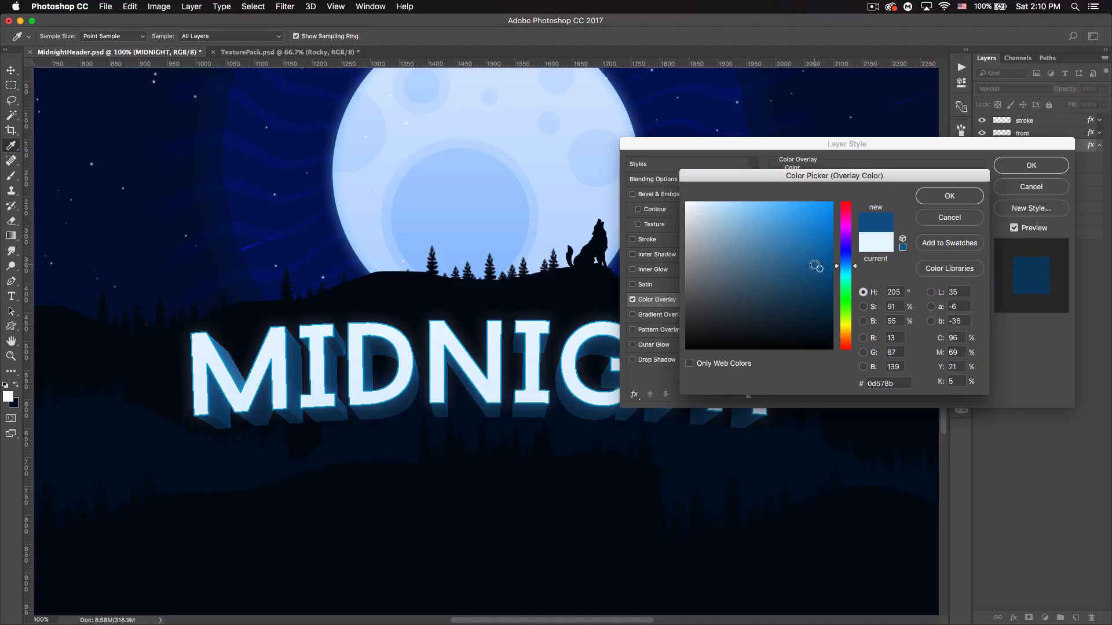
pyautogui.click(850, 261)
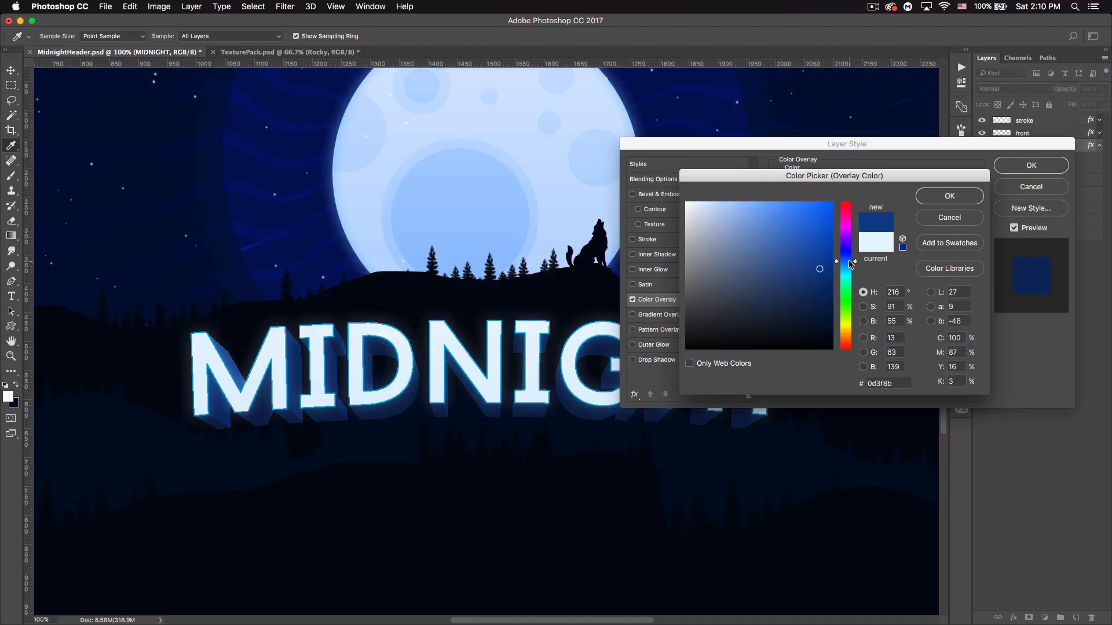
pyautogui.moveTo(814, 271); pyautogui.dragTo(819, 265)
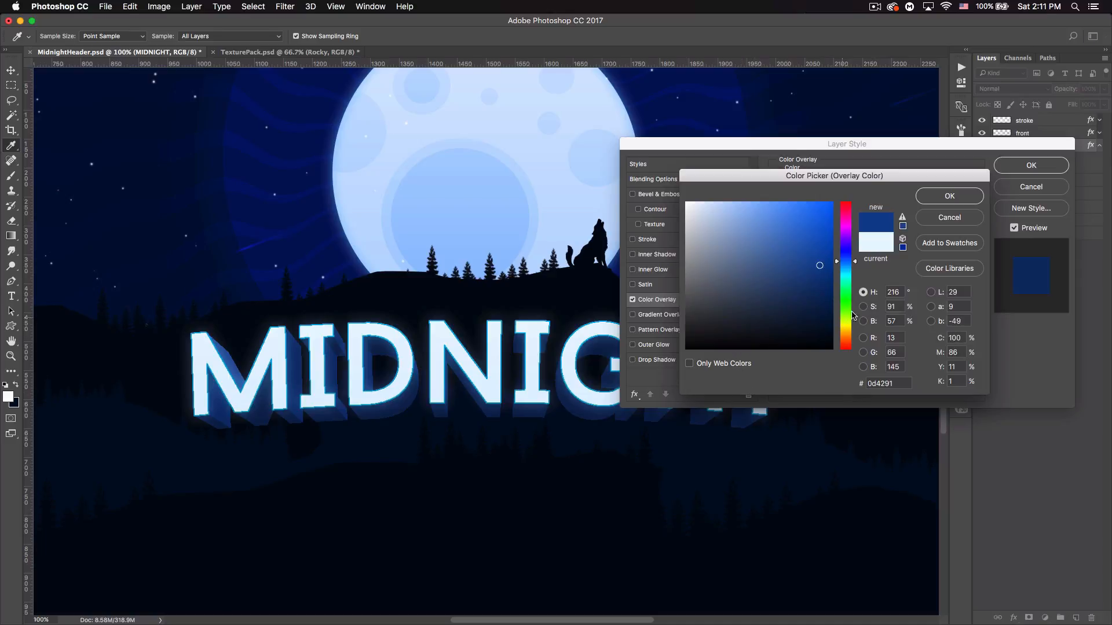
pyautogui.click(939, 198)
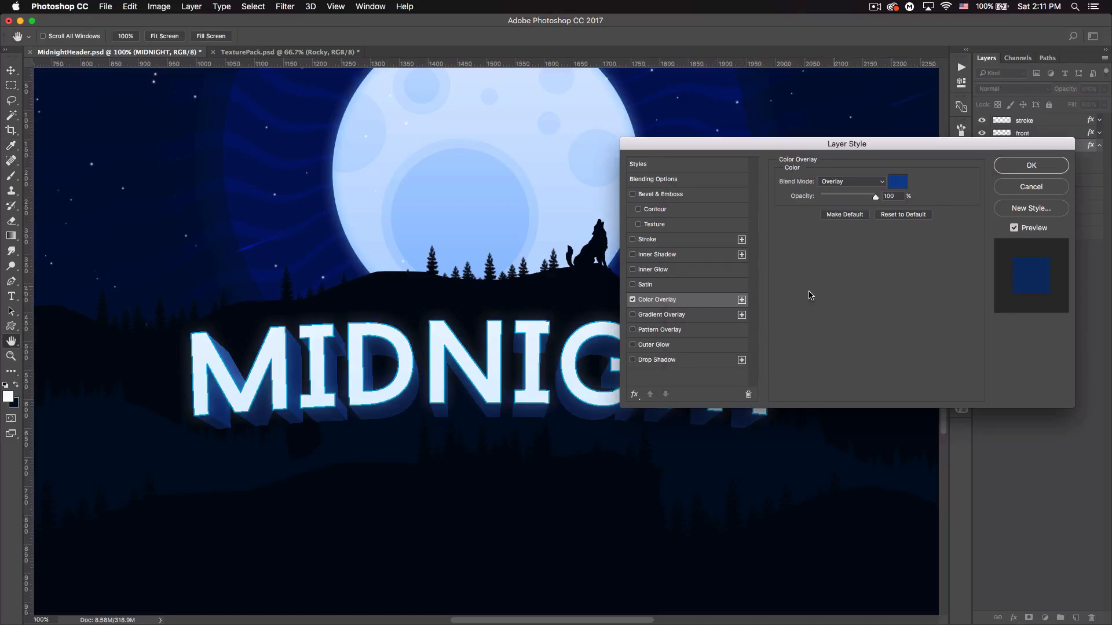
pyautogui.click(1030, 166)
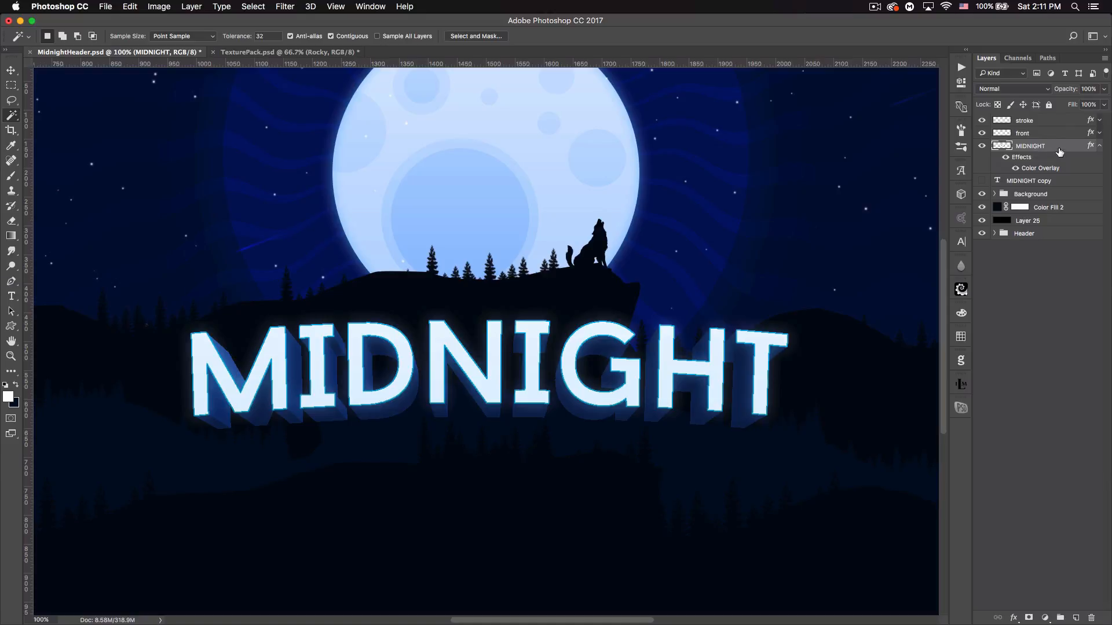
# Step: Rasterize the MIDNIGHT layer's style, then add an Inner Glow sourced from the center with 23% opacity and 21 px size
pyautogui.rightClick(1059, 152)
pyautogui.click(948, 305)
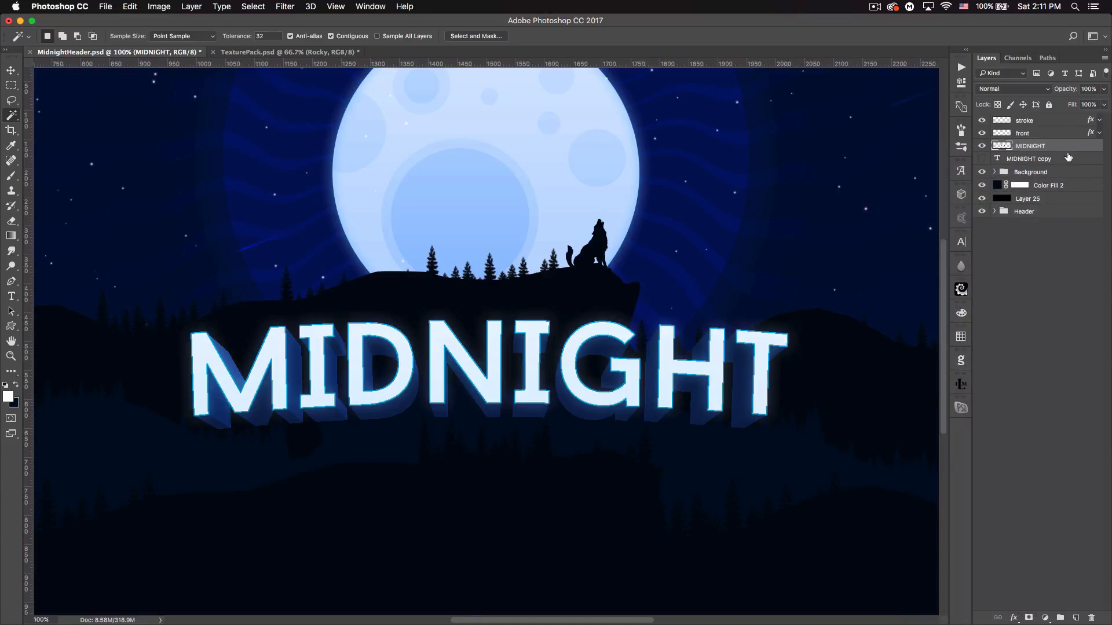
pyautogui.doubleClick(1058, 150)
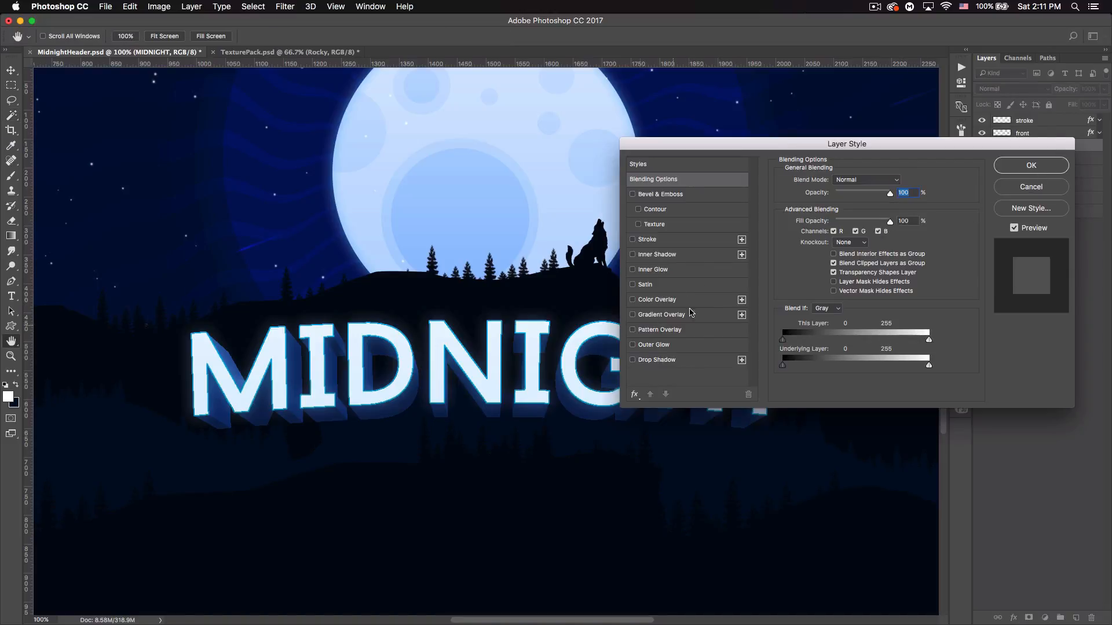
pyautogui.click(655, 269)
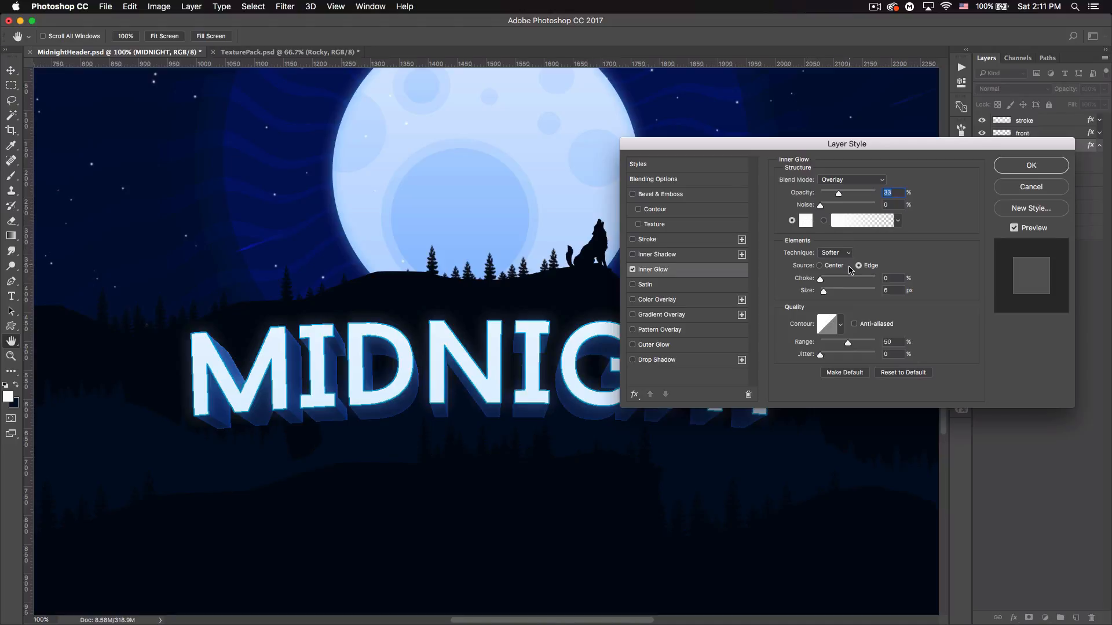
pyautogui.click(820, 266)
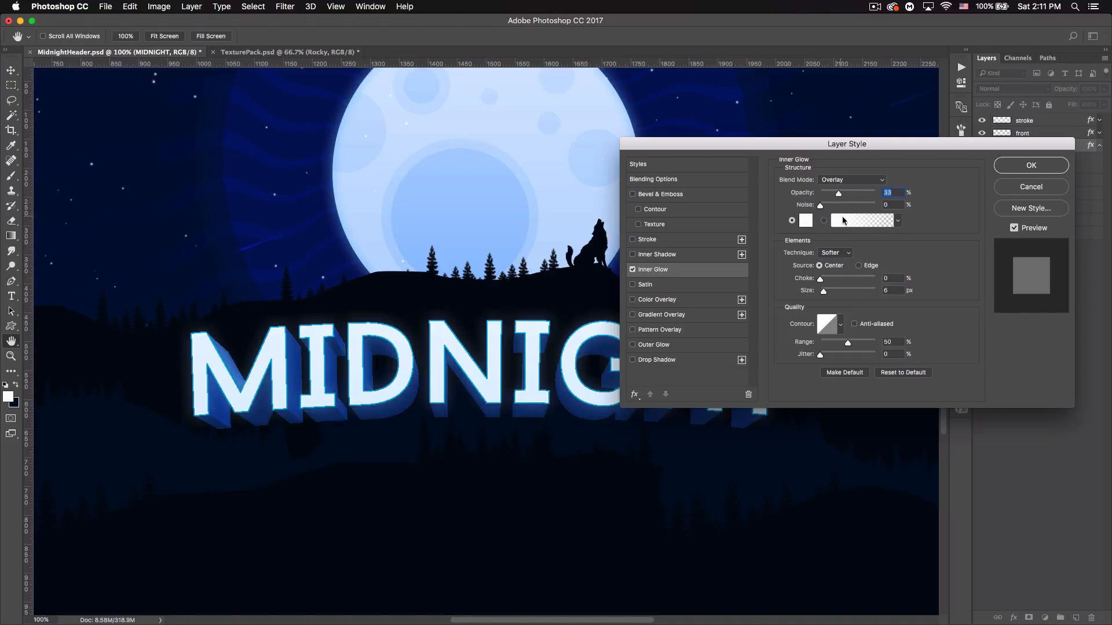
pyautogui.moveTo(824, 291); pyautogui.dragTo(829, 297)
pyautogui.moveTo(839, 195)
pyautogui.mouseDown()
pyautogui.moveTo(854, 196)
pyautogui.moveTo(837, 195)
pyautogui.mouseUp()
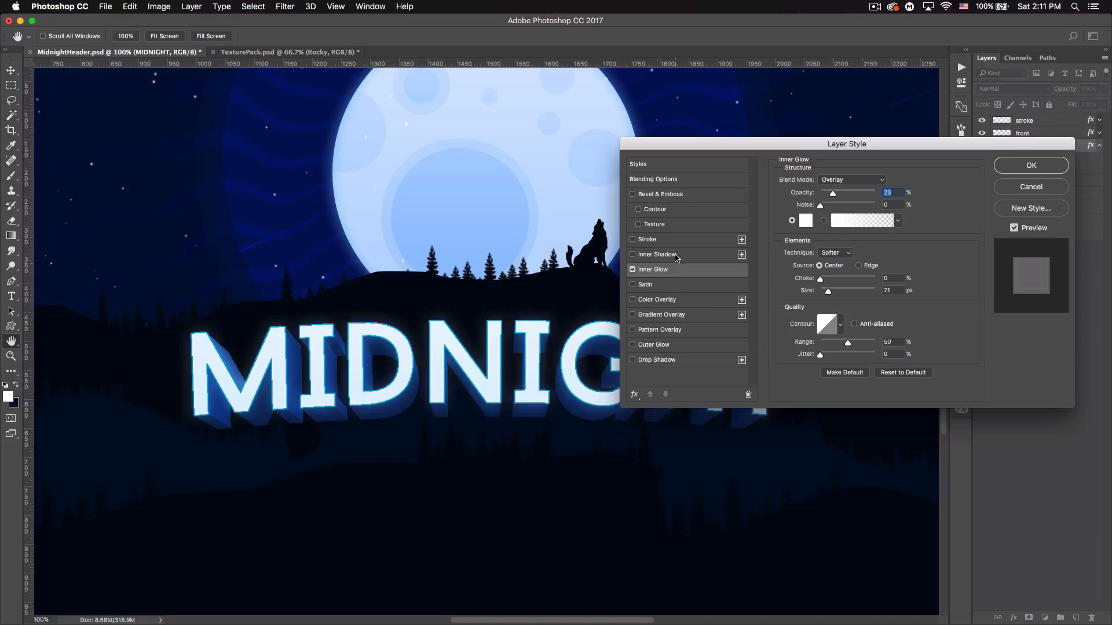
# Step: Add an Inner Shadow to the MIDNIGHT layer with minimum distance, a larger size and higher opacity, and apply the style
pyautogui.click(655, 256)
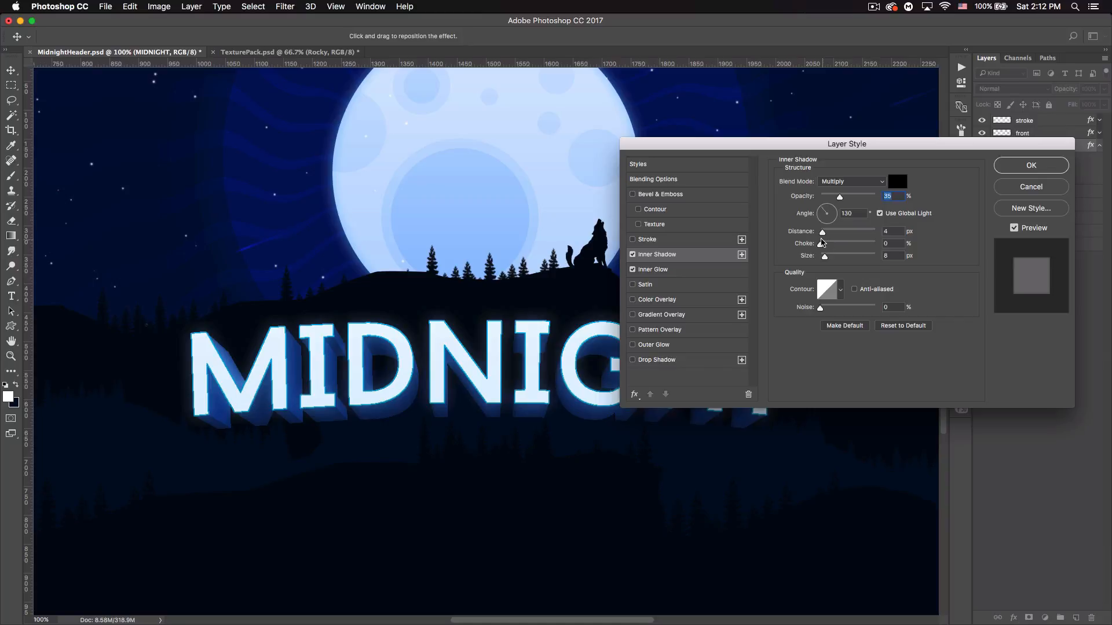
pyautogui.moveTo(822, 232); pyautogui.dragTo(806, 235)
pyautogui.moveTo(825, 257); pyautogui.dragTo(833, 259)
pyautogui.moveTo(841, 199)
pyautogui.mouseDown()
pyautogui.moveTo(863, 197)
pyautogui.moveTo(850, 200)
pyautogui.mouseUp()
pyautogui.moveTo(828, 256); pyautogui.dragTo(828, 257)
pyautogui.click(1030, 165)
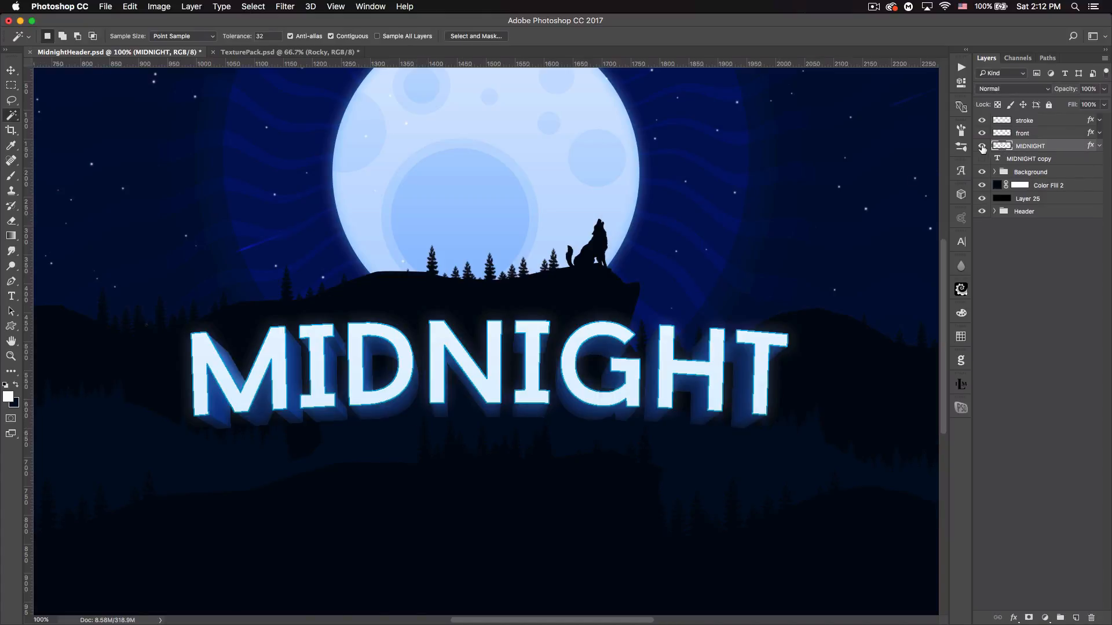
# Step: Compare the extrusion with and without the MIDNIGHT layer's effects, leaving them on, and check the title within the whole header
pyautogui.click(1100, 146)
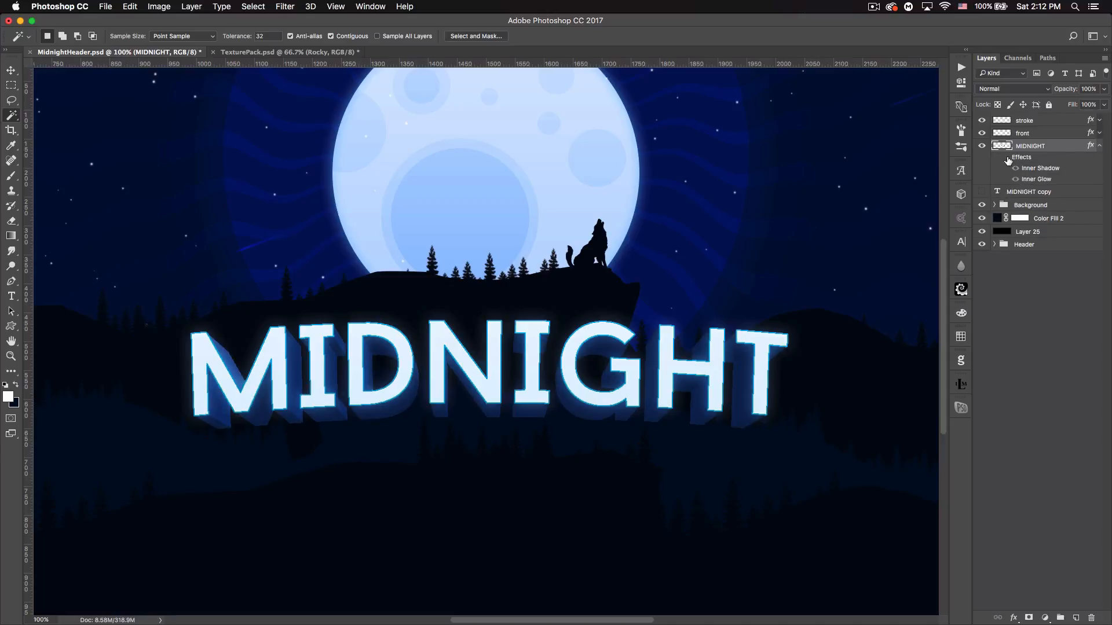
pyautogui.click(1006, 157)
pyautogui.click(12, 72)
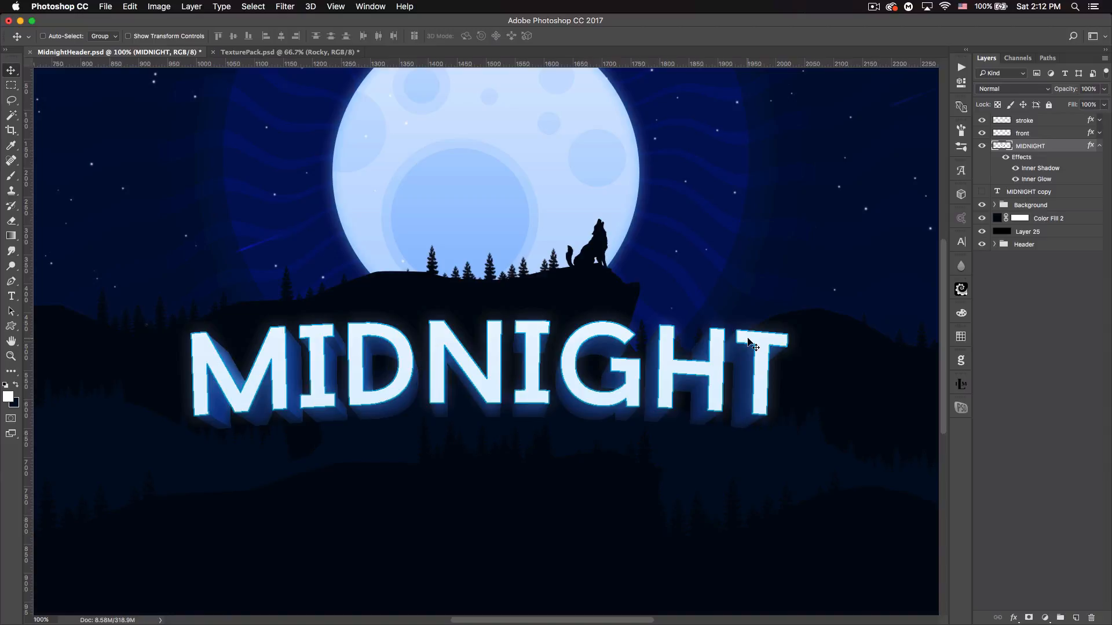
pyautogui.hotkey('ctrl', '-')
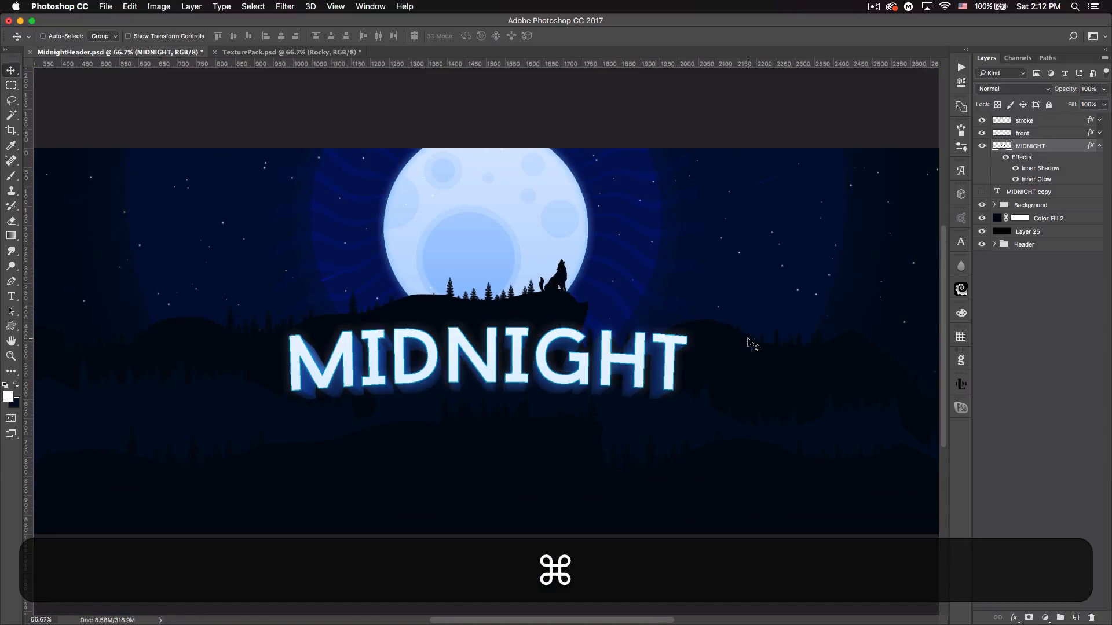
pyautogui.click(900, 31)
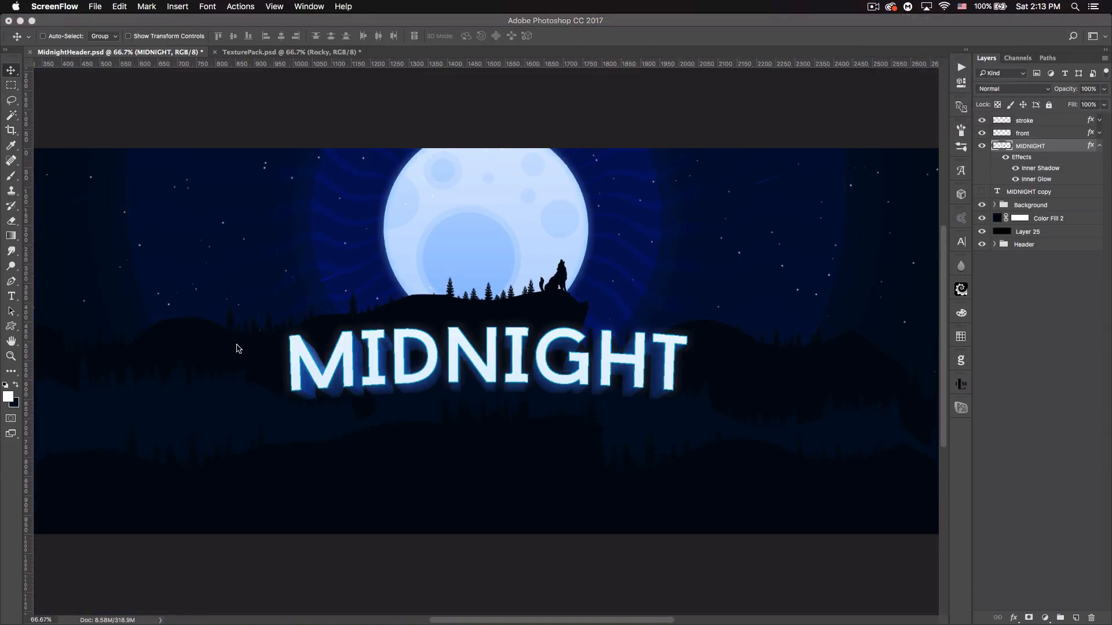
# Step: Group the stroke, front and MIDNIGHT layers and name the group "text"
pyautogui.click(1049, 123)
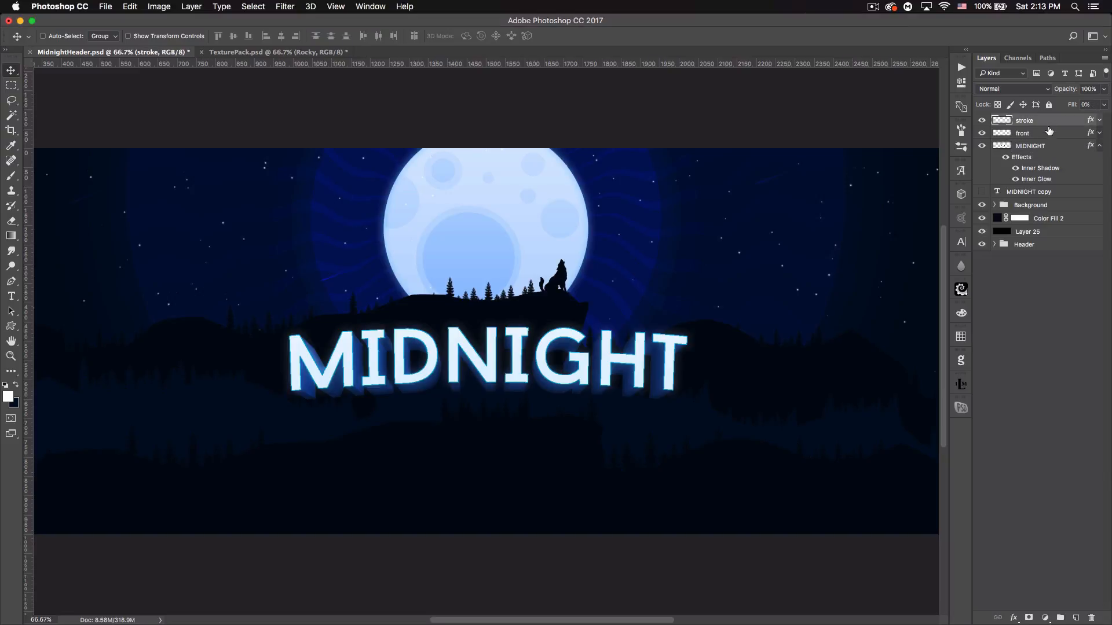
pyautogui.press('shift')
pyautogui.keyDown('shift'); pyautogui.click(1039, 148); pyautogui.keyUp('shift')
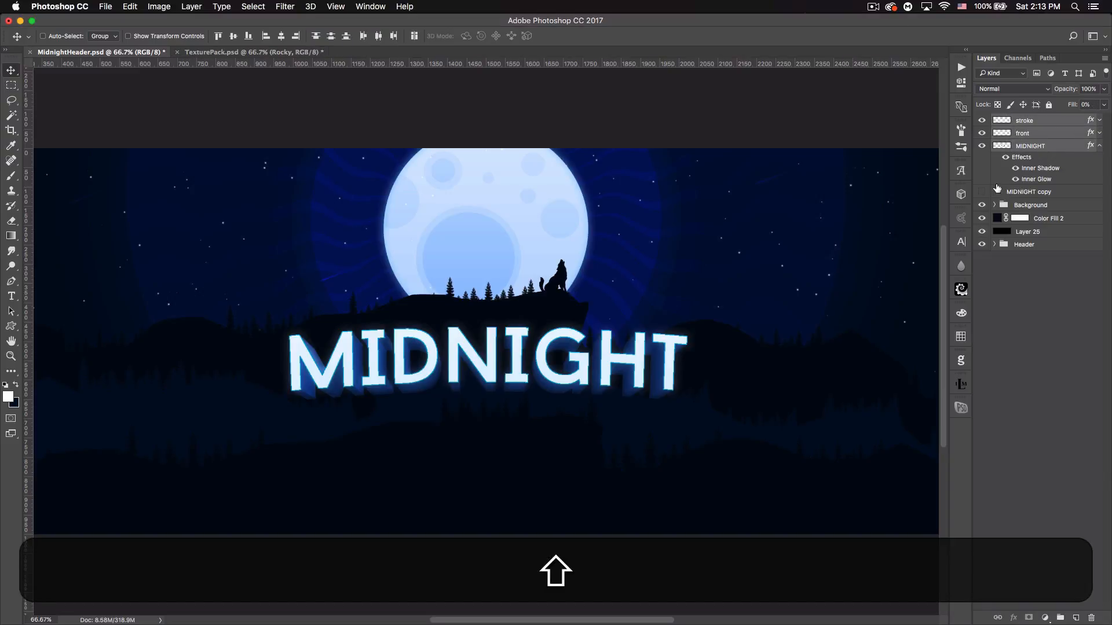
pyautogui.press('super+g')
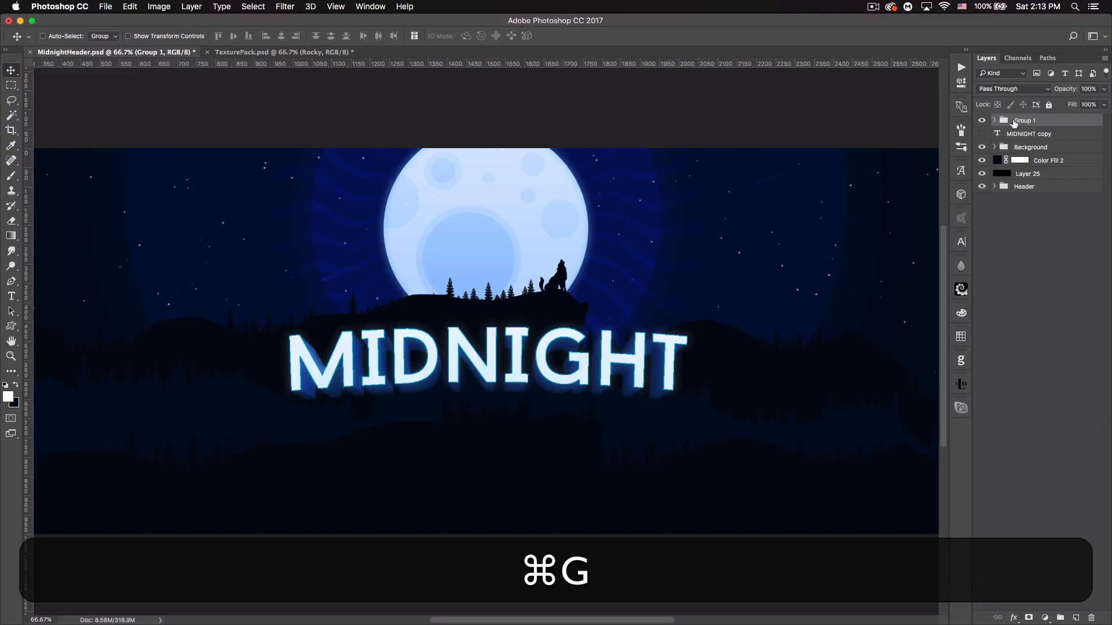
pyautogui.doubleClick(1022, 121)
pyautogui.write('text')
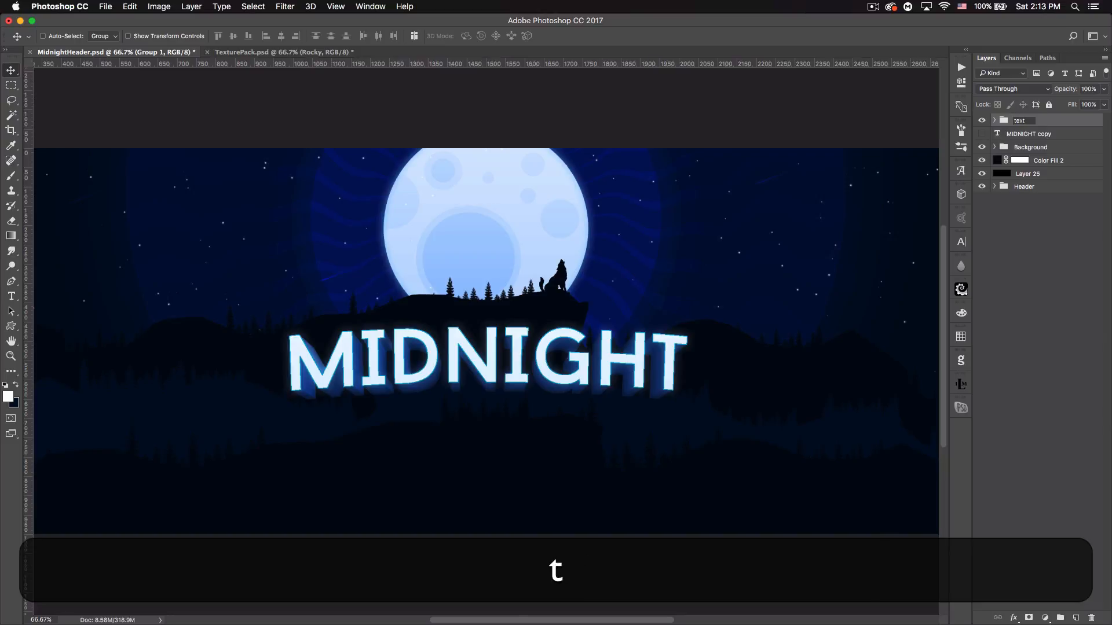
pyautogui.press('Return')
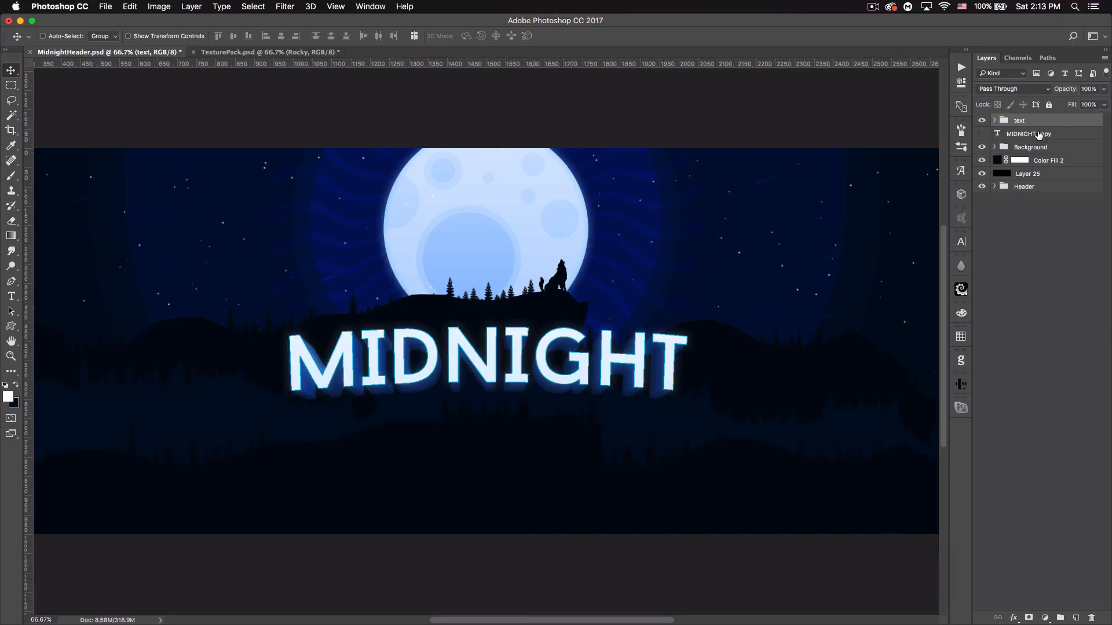
# Step: Create a new empty layer and place it directly beneath the MIDNIGHT copy layer
pyautogui.click(1050, 134)
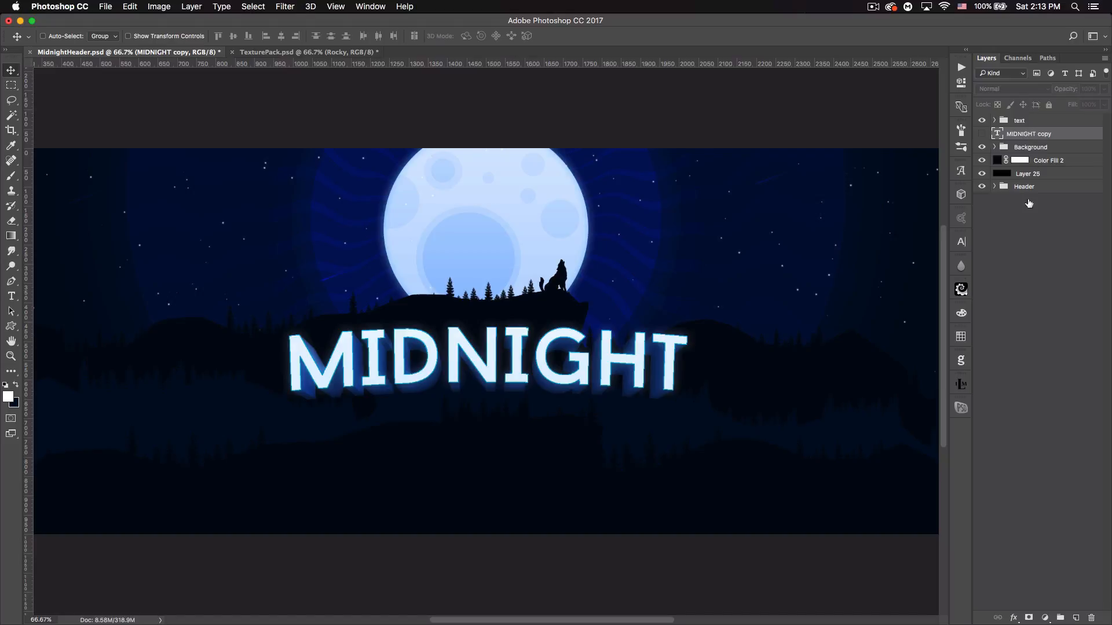
pyautogui.click(1075, 618)
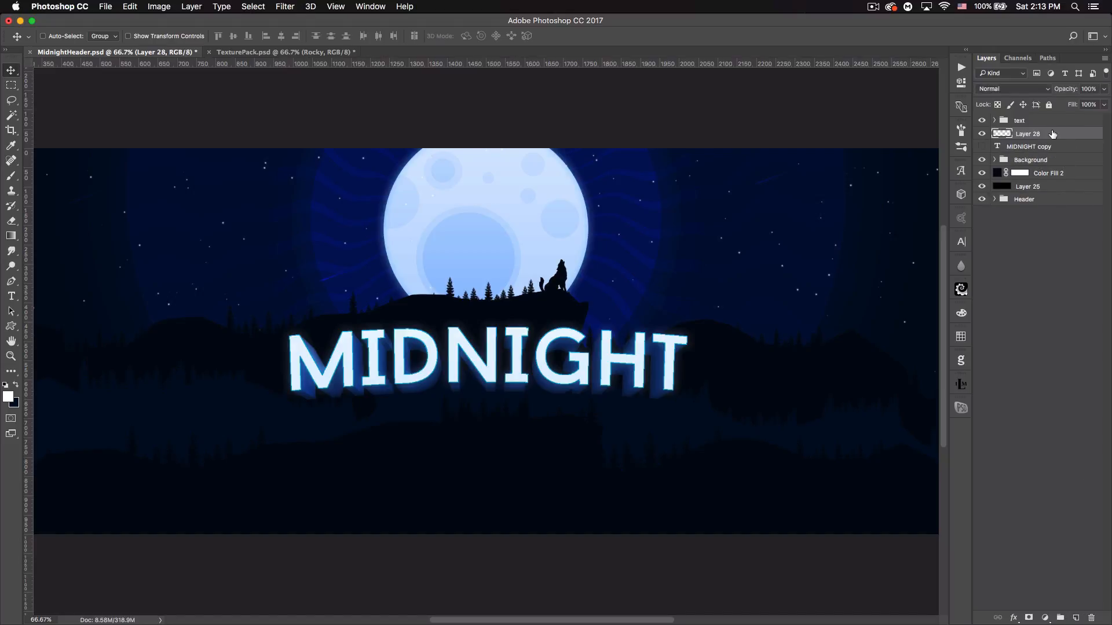
pyautogui.moveTo(1044, 135); pyautogui.dragTo(1042, 149)
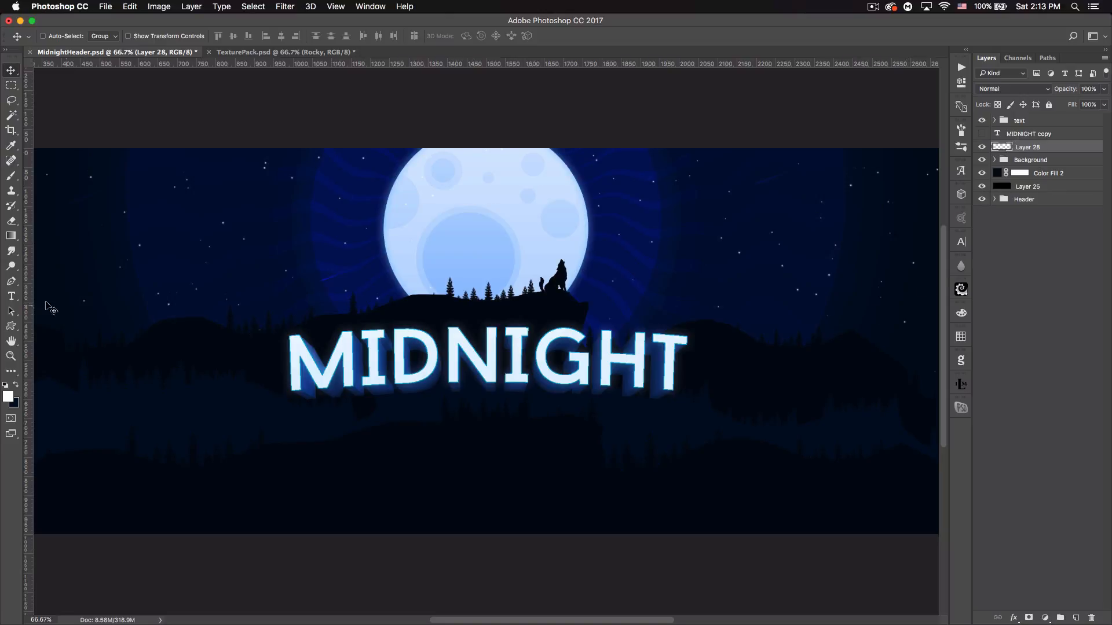
# Step: Start a Pen tool path on the new layer with corner points just below the letter M, and show the guides
pyautogui.click(11, 281)
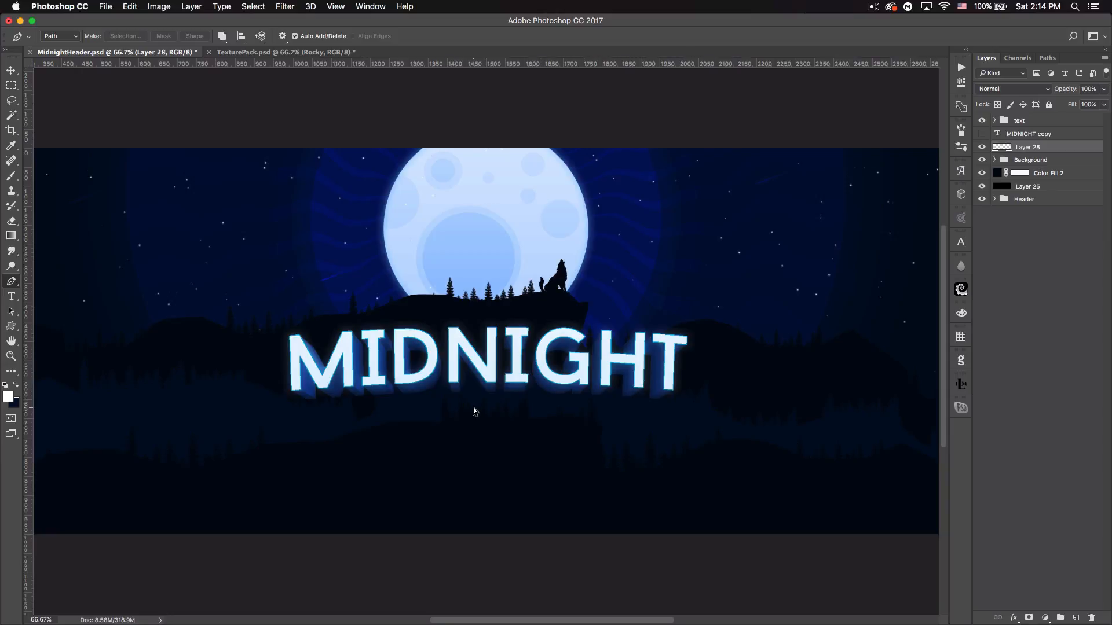
pyautogui.press('super+equal')
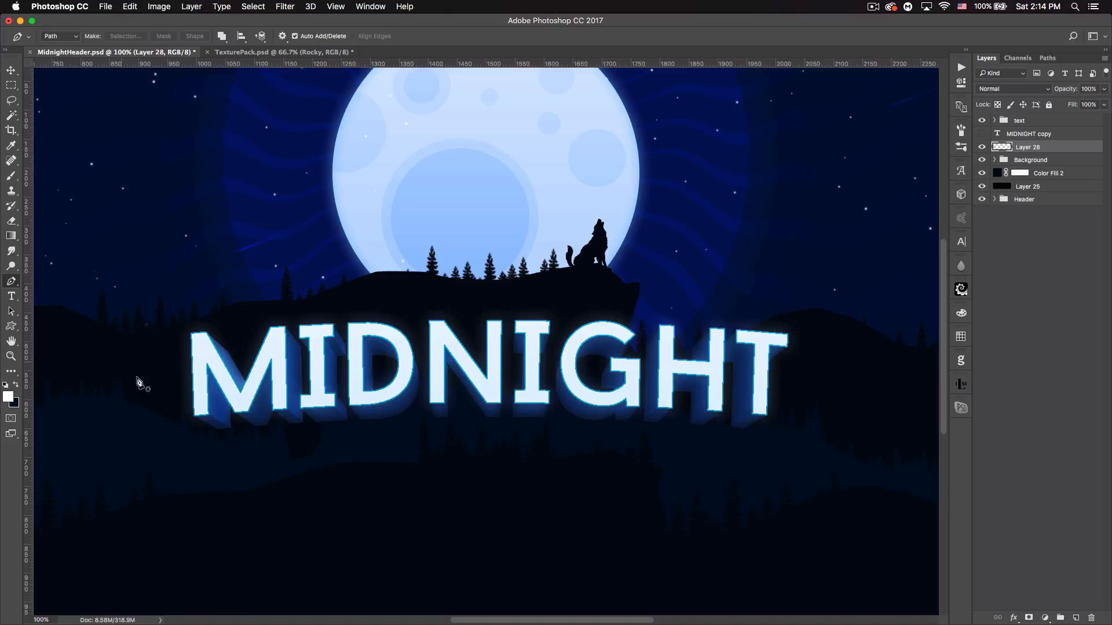
pyautogui.click(214, 428)
pyautogui.press('shift')
pyautogui.press('super')
pyautogui.press('super+h')
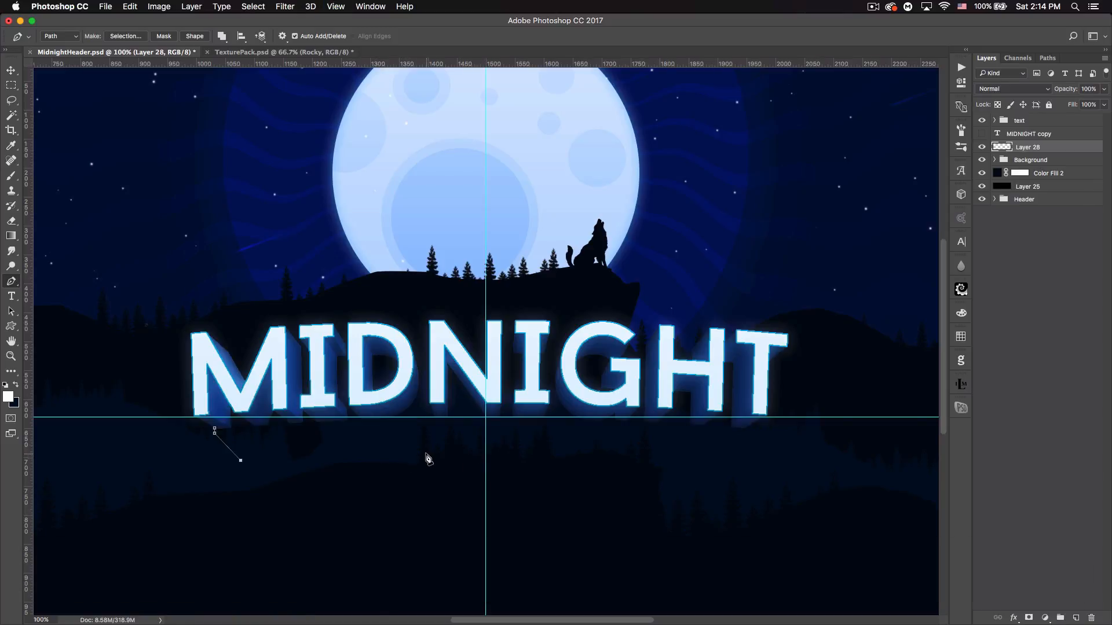
# Step: Continue the path beneath the title with a small step down between D and N, ending at a corner point on the vertical center guide
pyautogui.moveTo(411, 452); pyautogui.dragTo(456, 451)
pyautogui.press('alt')
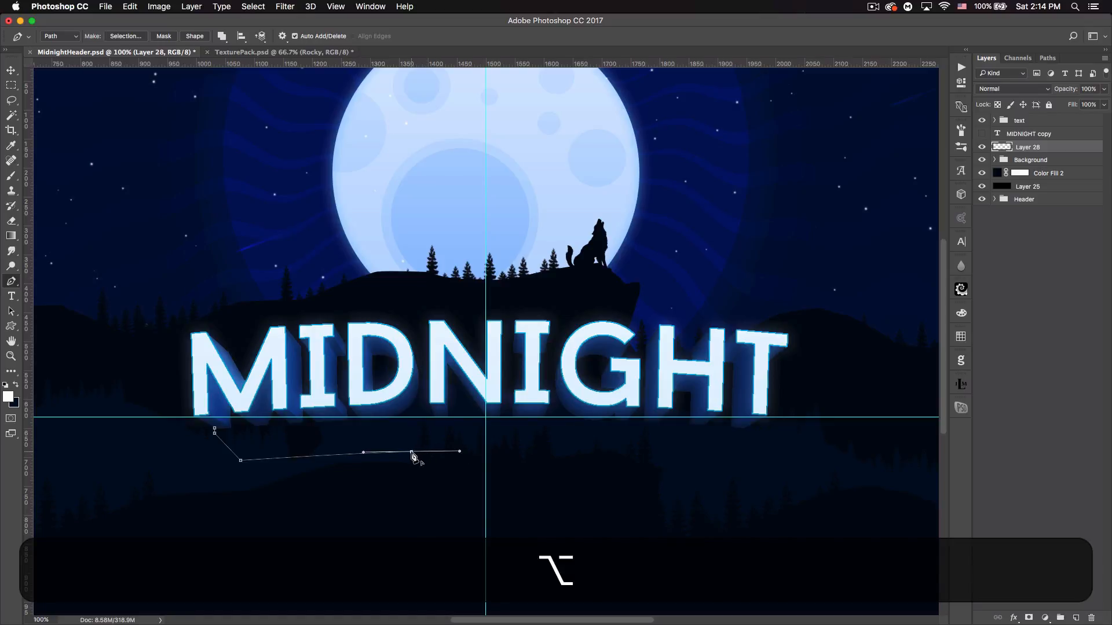
pyautogui.keyDown('alt'); pyautogui.click(412, 453); pyautogui.keyUp('alt')
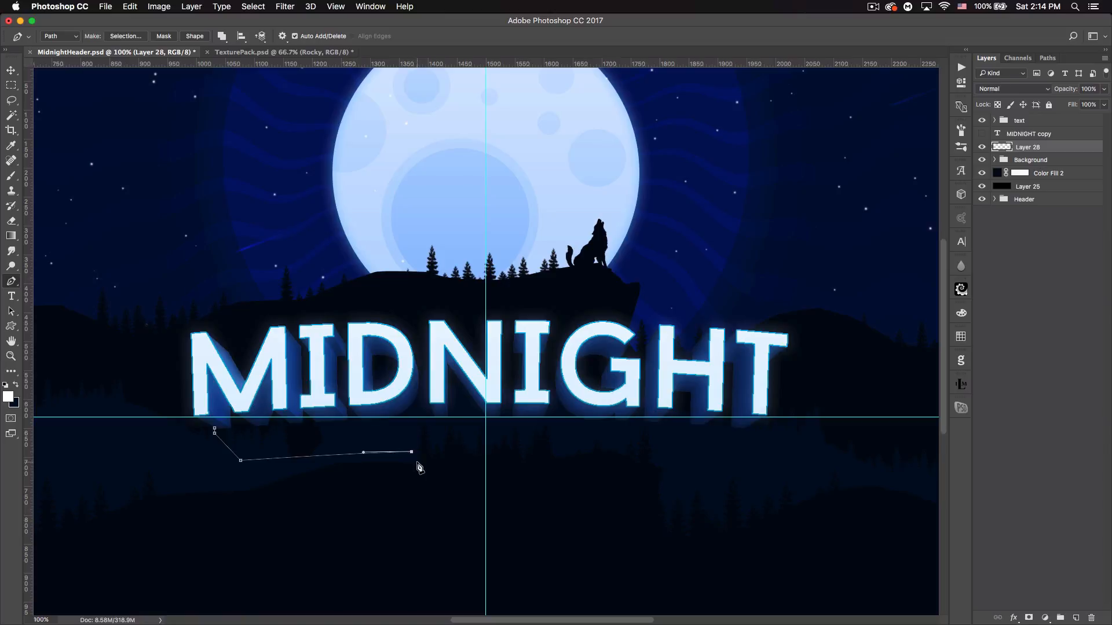
pyautogui.click(419, 463)
pyautogui.click(486, 471)
pyautogui.moveTo(486, 470); pyautogui.dragTo(512, 471)
pyautogui.press('Up')
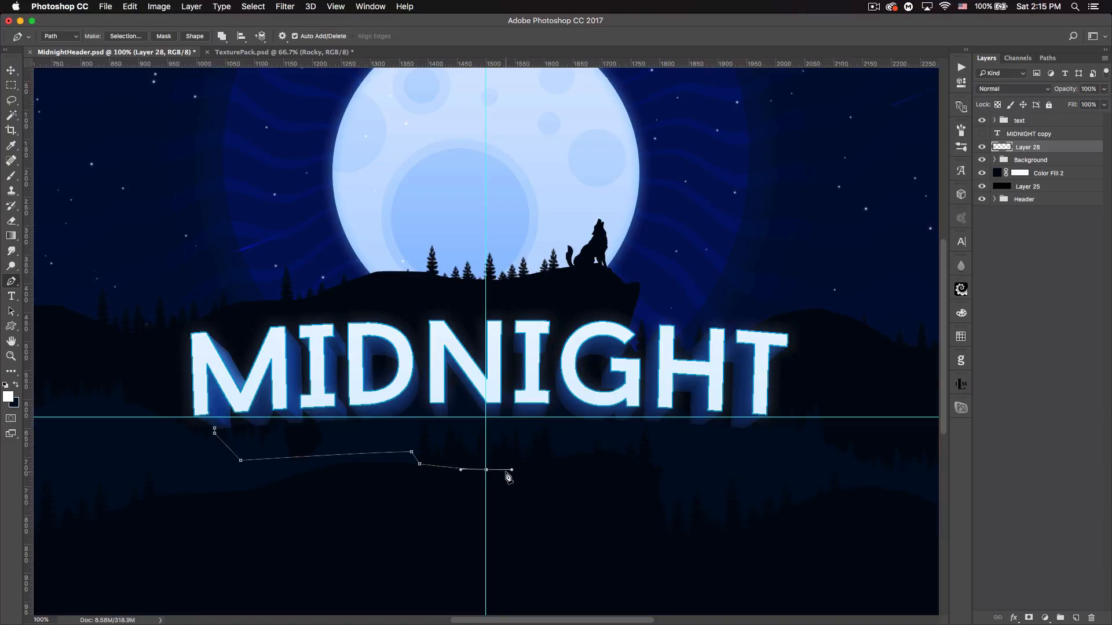
pyautogui.press('alt')
pyautogui.keyDown('alt'); pyautogui.click(486, 470); pyautogui.keyUp('alt')
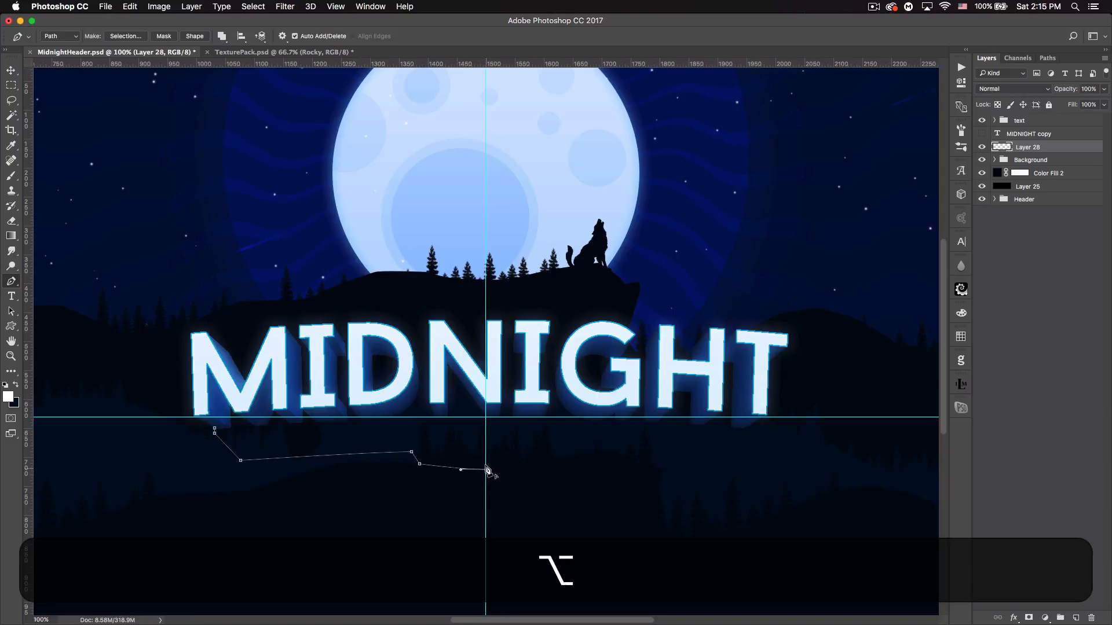
# Step: Close the path with a curved top edge running from the vertical center guide to the M, and shift its top corner slightly inward
pyautogui.press('shift')
pyautogui.keyDown('shift'); pyautogui.click(485, 331); pyautogui.keyUp('shift')
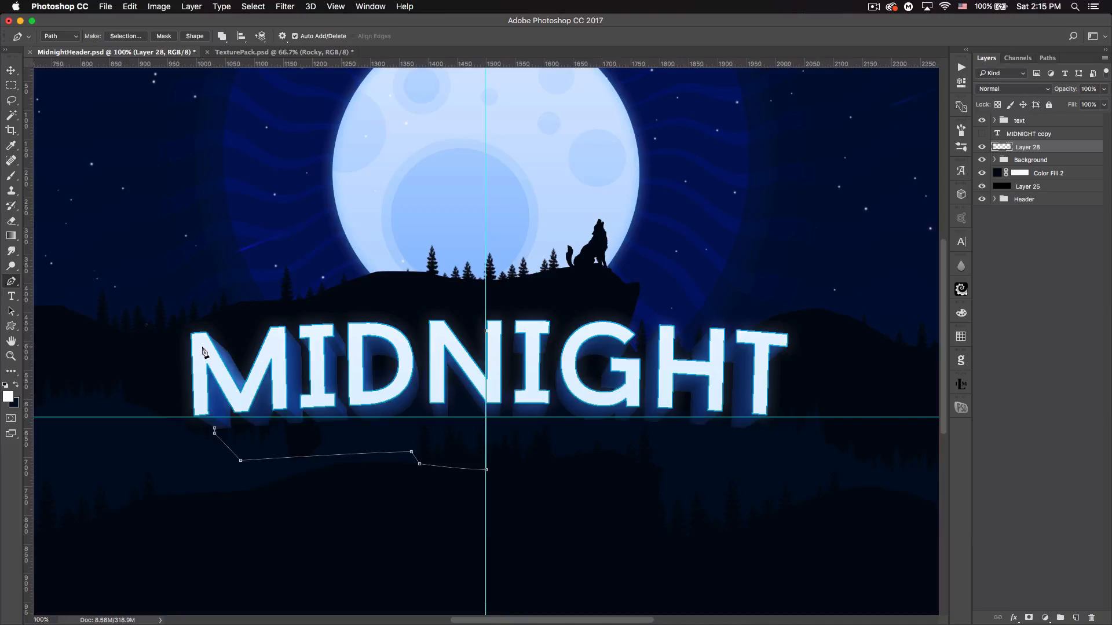
pyautogui.moveTo(202, 348); pyautogui.dragTo(65, 361)
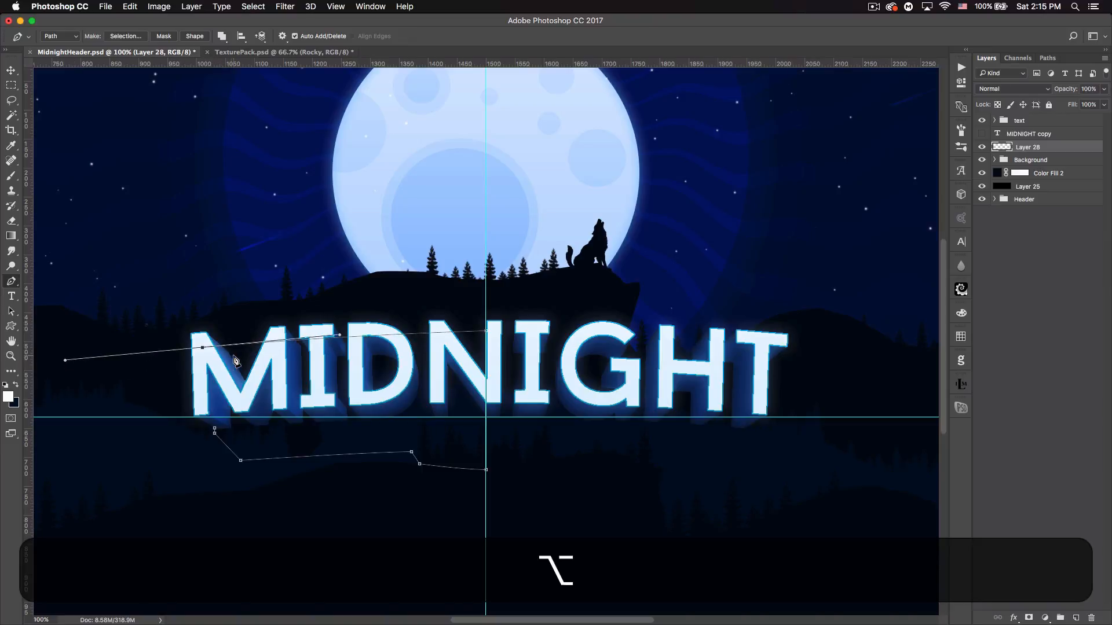
pyautogui.keyDown('alt'); pyautogui.click(202, 349); pyautogui.keyUp('alt')
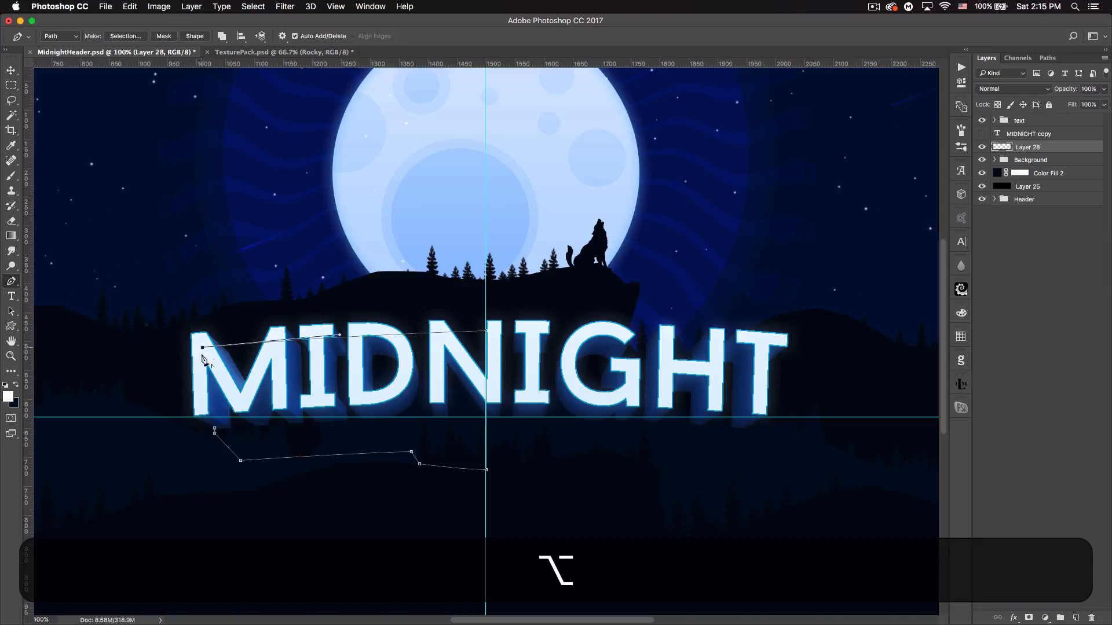
pyautogui.click(215, 431)
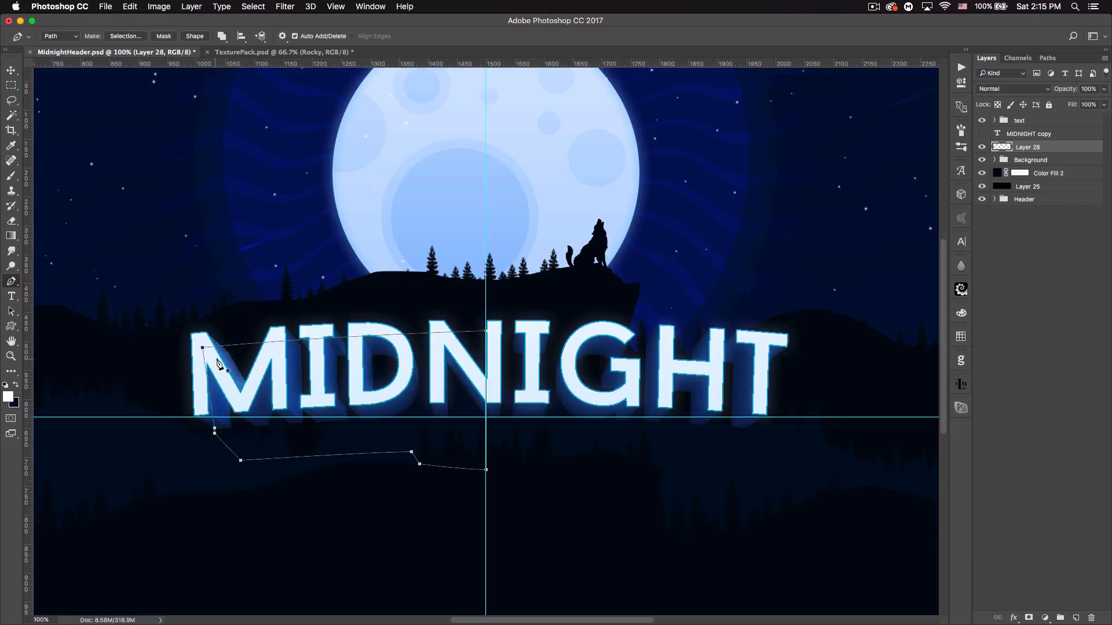
pyautogui.keyDown('super'); pyautogui.click(203, 348); pyautogui.keyUp('super')
pyautogui.moveTo(204, 349); pyautogui.dragTo(213, 350)
pyautogui.keyDown('super'); pyautogui.click(634, 464); pyautogui.keyUp('super')
# Step: Fill the closed path with the dark blue 001460 sampled from the sky rays beside the moon, and delete the path
pyautogui.rightClick(384, 394)
pyautogui.click(430, 462)
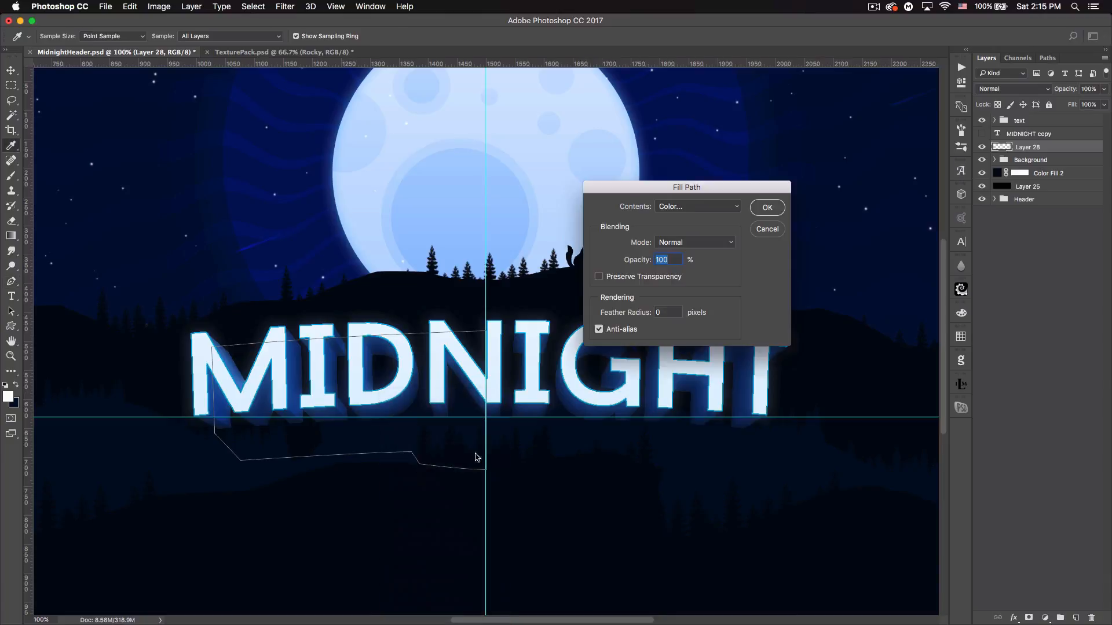
pyautogui.click(672, 209)
pyautogui.click(672, 206)
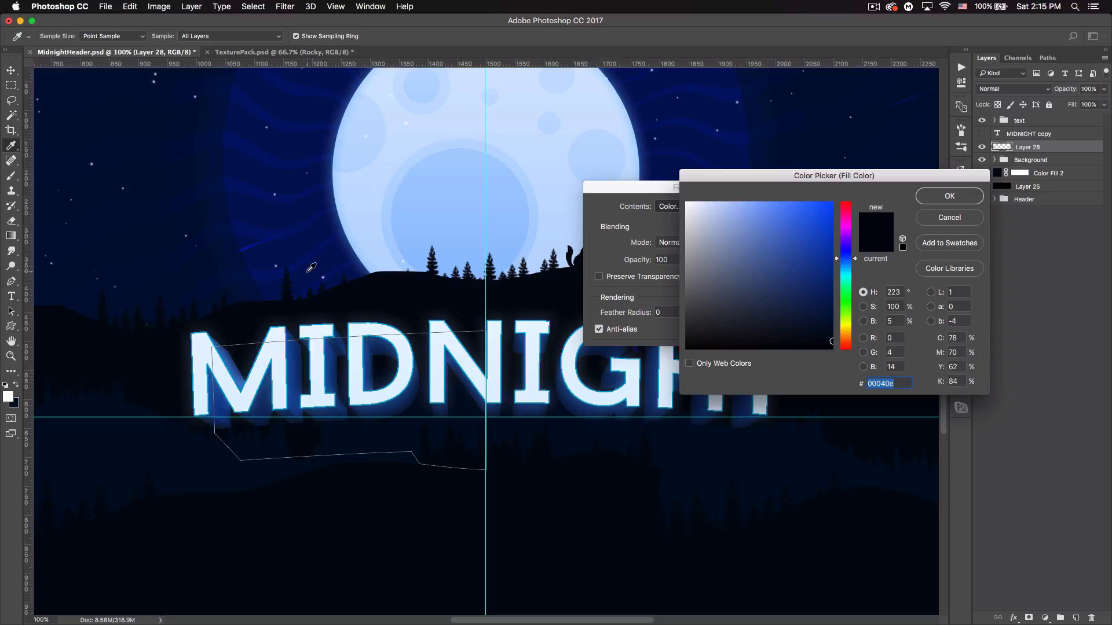
pyautogui.click(325, 232)
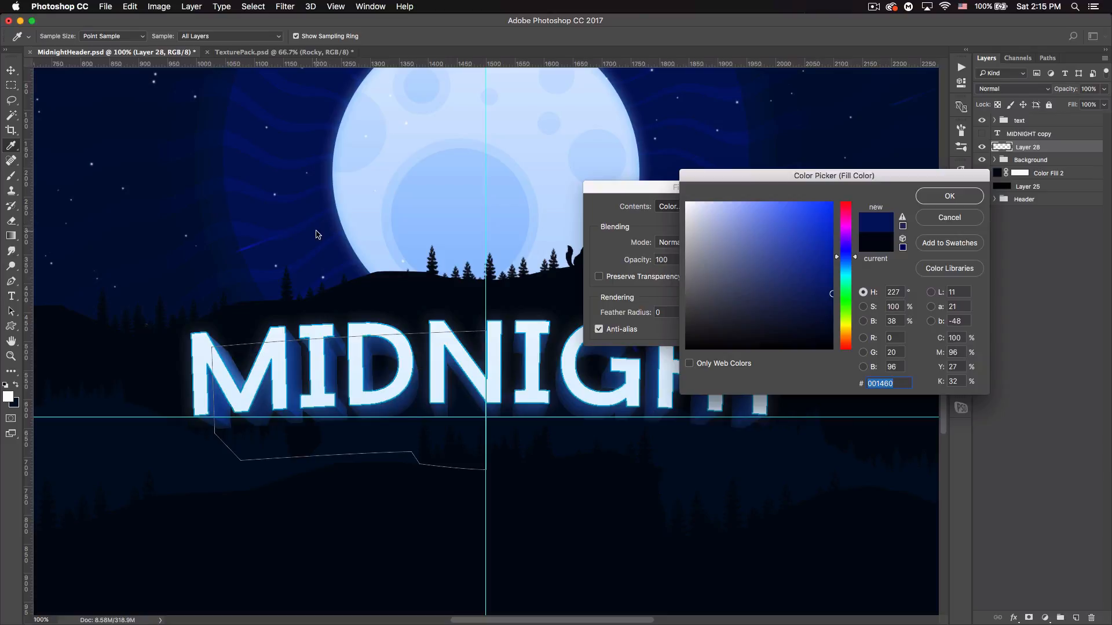
pyautogui.click(950, 197)
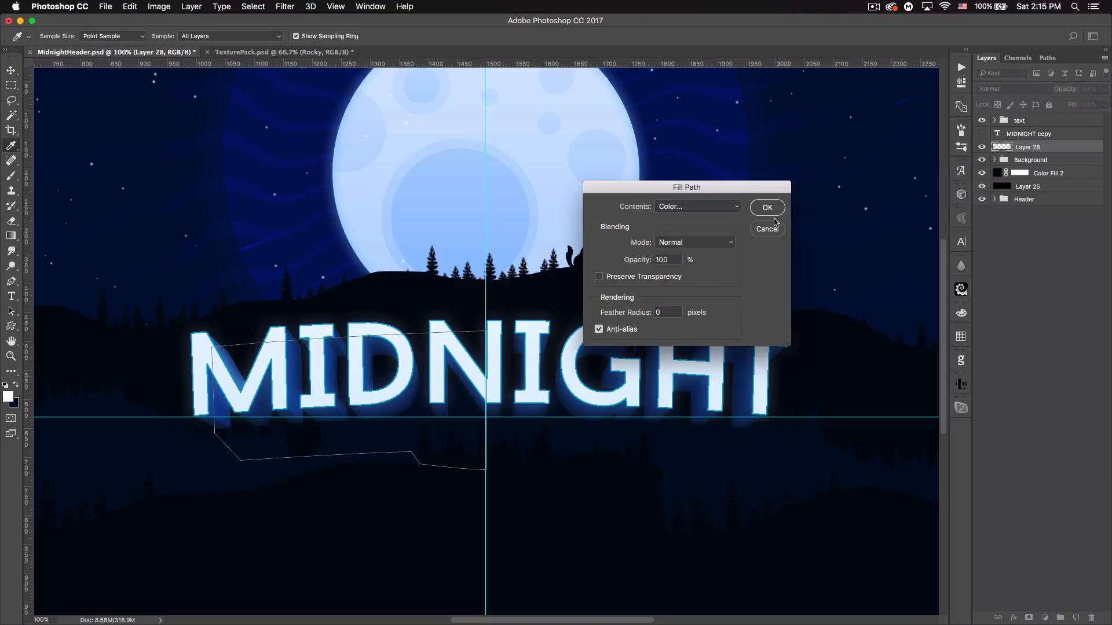
pyautogui.press('Return')
pyautogui.rightClick(544, 440)
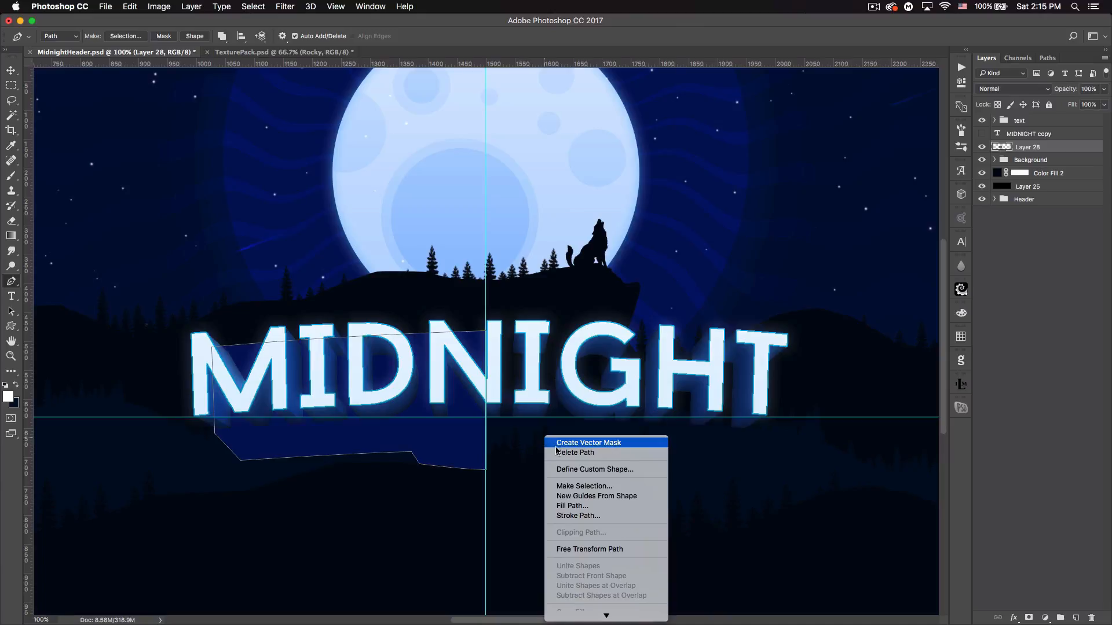
pyautogui.click(573, 452)
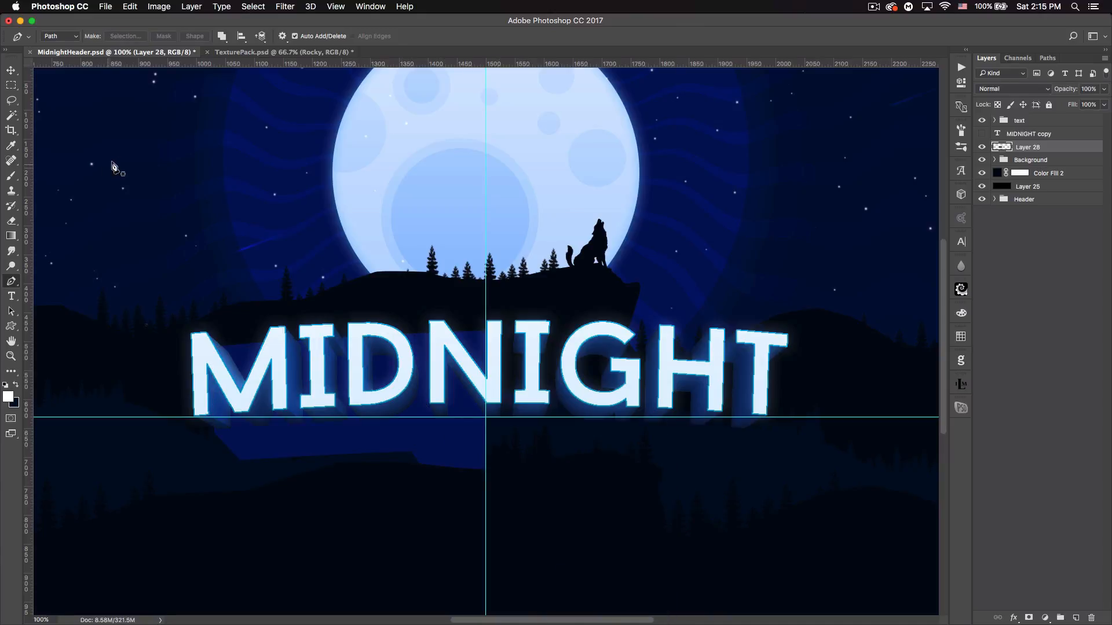
# Step: Duplicate the filled half shape, flip the copy horizontally and place it against the vertical center guide beneath the title's second half
pyautogui.click(11, 70)
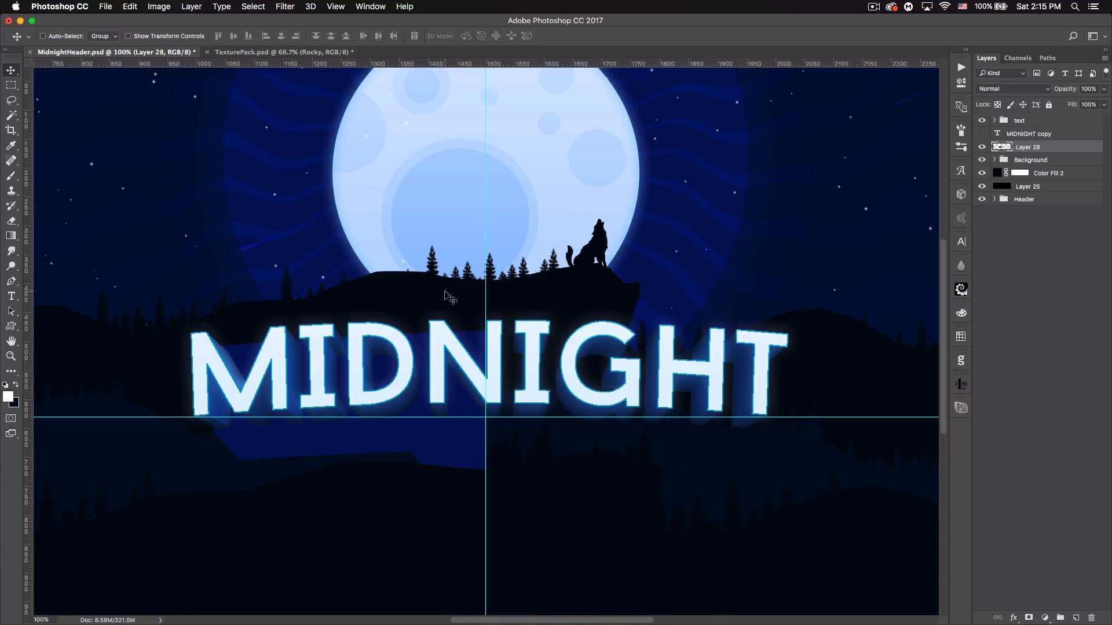
pyautogui.press('super')
pyautogui.press('super+minus')
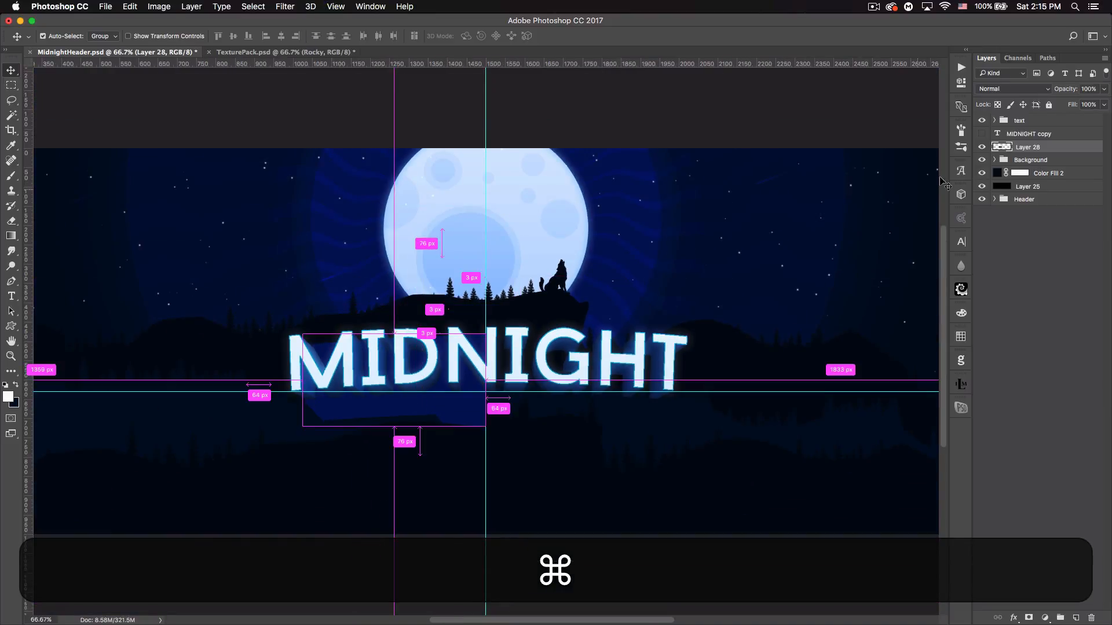
pyautogui.press('super+j')
pyautogui.press('super+t')
pyautogui.rightClick(444, 403)
pyautogui.click(503, 550)
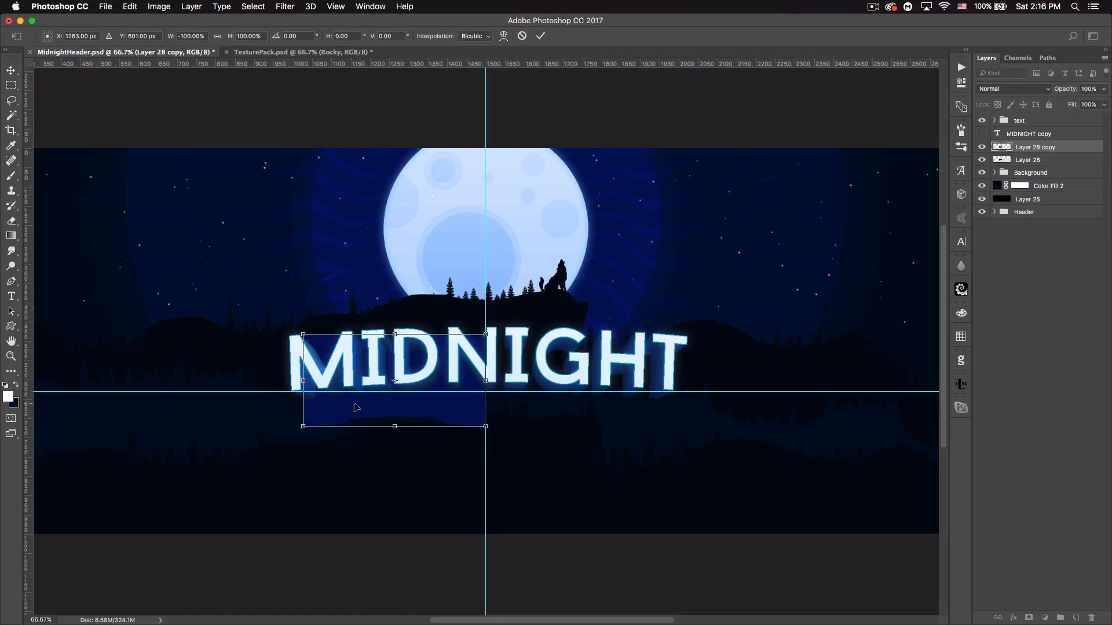
pyautogui.moveTo(366, 411); pyautogui.dragTo(532, 415)
pyautogui.press('Return')
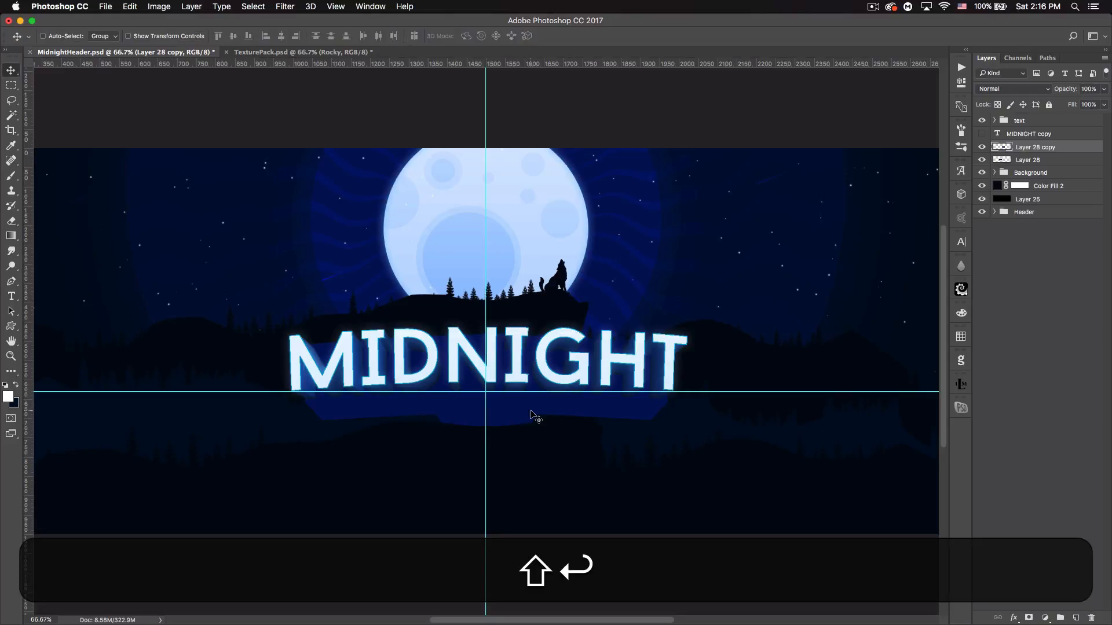
# Step: Hide the guides, nudge the mirrored half left against the original half, and merge both layers
pyautogui.press('super+h')
pyautogui.press('super+Left')
pyautogui.press('Left')
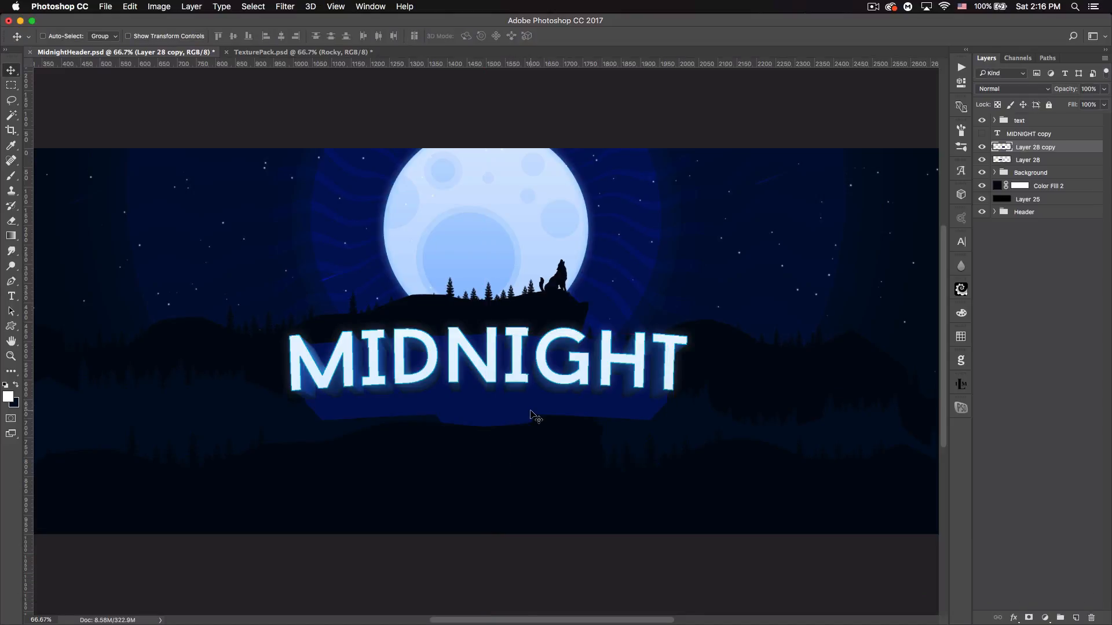
pyautogui.keyDown('shift'); pyautogui.click(1036, 158); pyautogui.keyUp('shift')
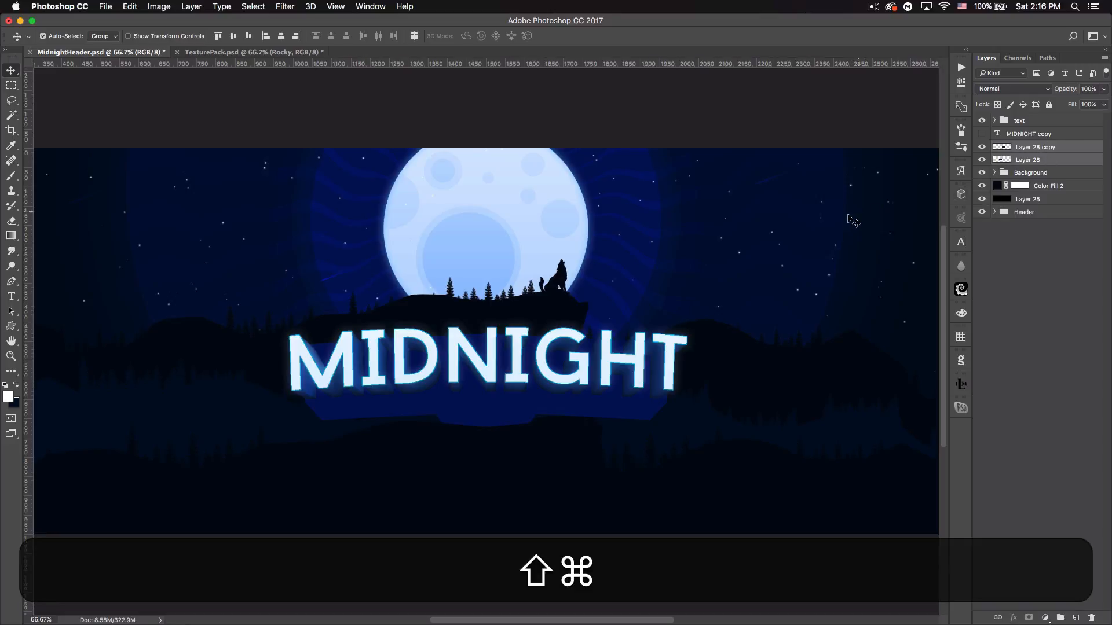
pyautogui.press('super+e')
# Step: Show the guides, center the merged shape on the vertical guide and nudge it slightly up
pyautogui.press('super+h')
pyautogui.press('super+t')
pyautogui.press('super+Left')
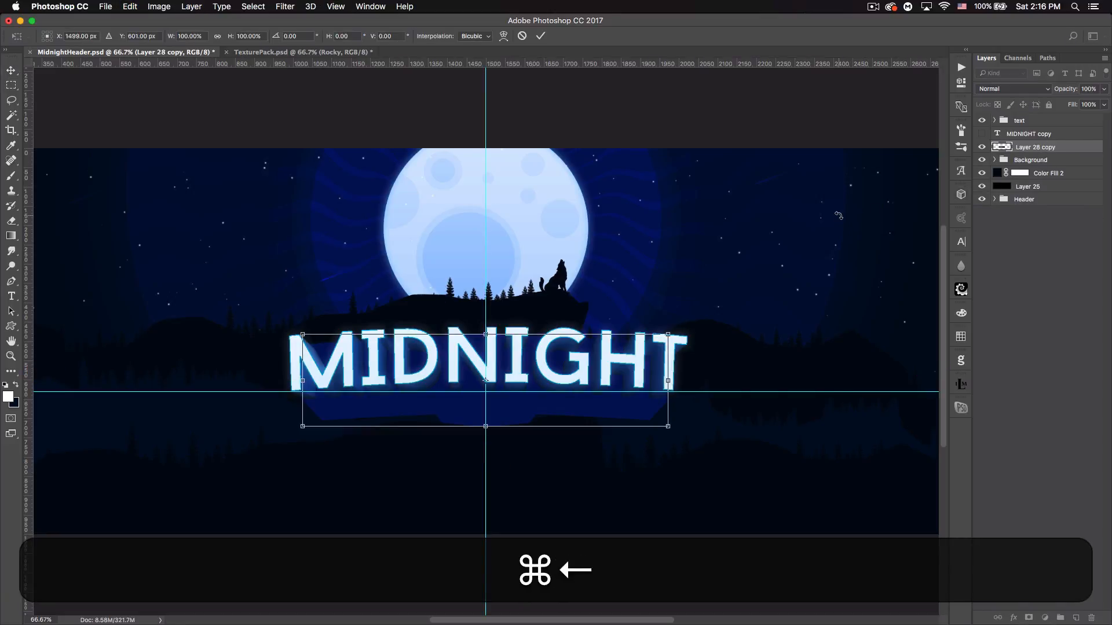
pyautogui.press('Return')
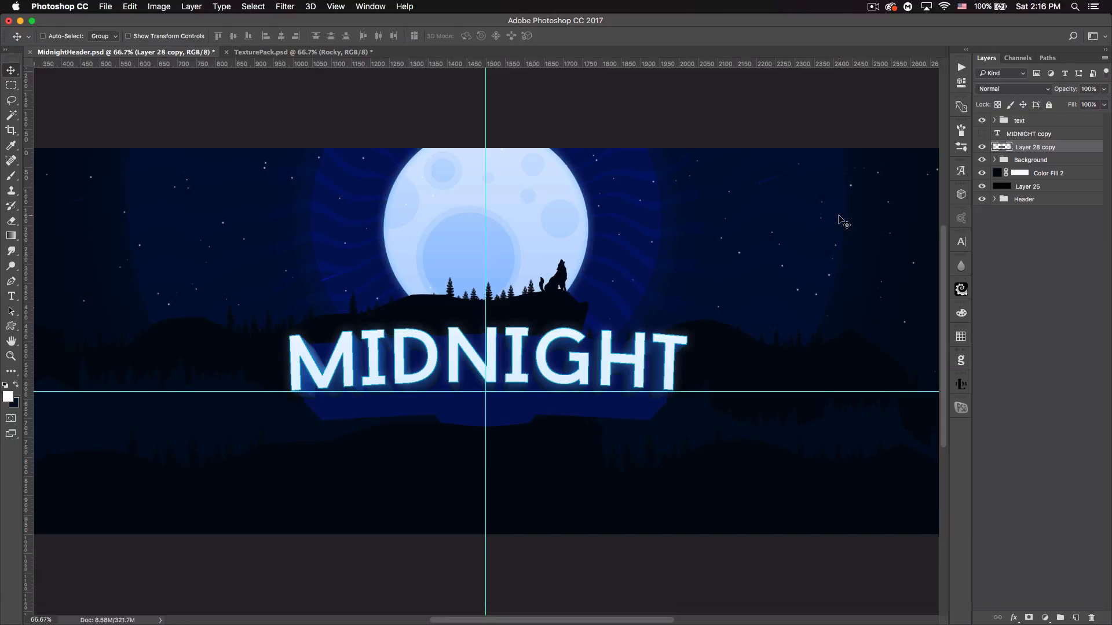
pyautogui.press('Up')
# Step: Rename the merged shape layer as "behind"
pyautogui.doubleClick(1037, 147)
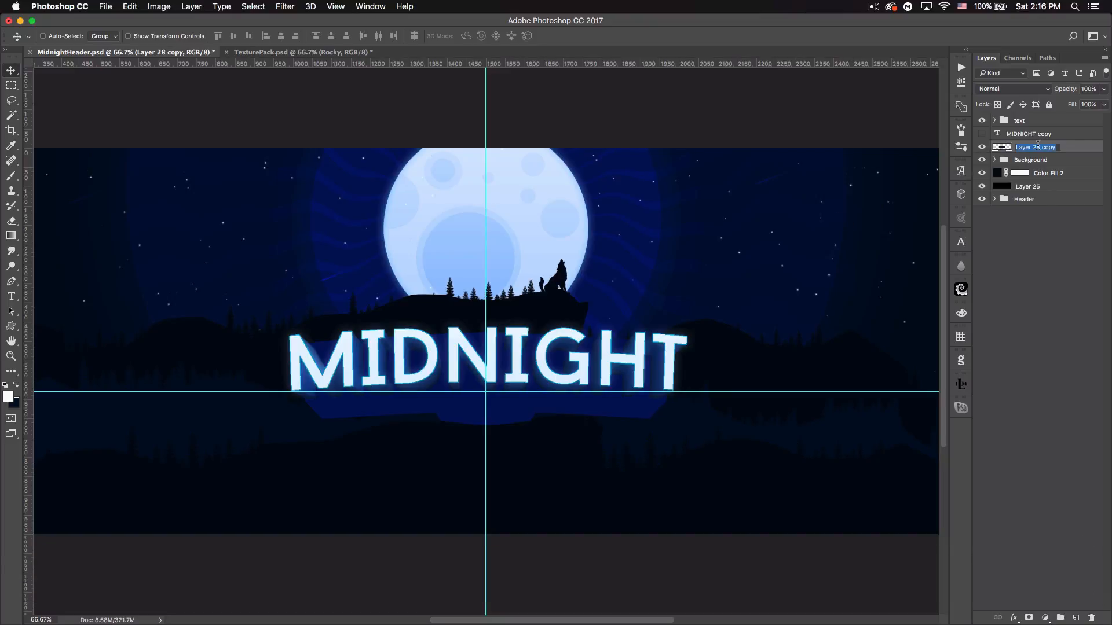
pyautogui.write('behind')
pyautogui.press('Return')
# Step: Duplicate the behind layer and darken the copy with Hue/Saturation at a lightness of -50
pyautogui.press('super+j')
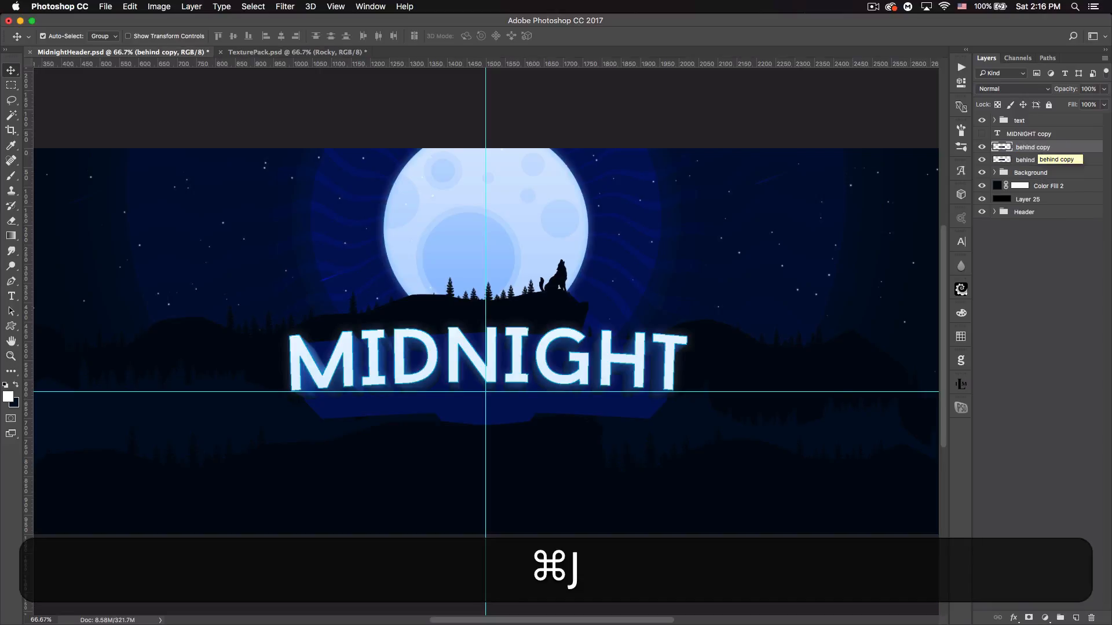
pyautogui.press('super+u')
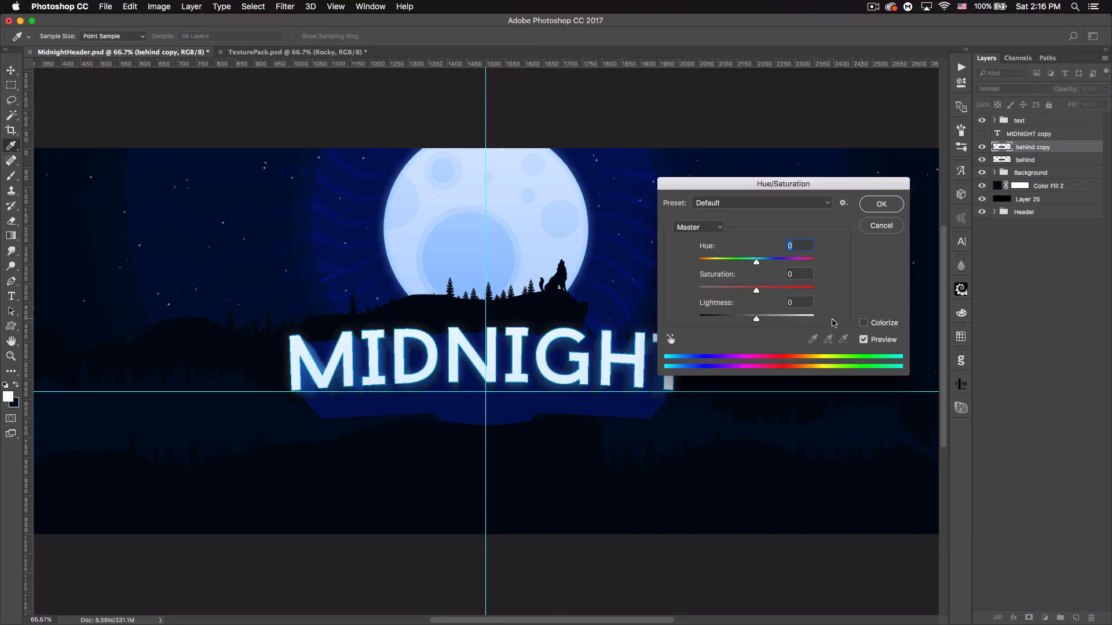
pyautogui.moveTo(719, 305)
pyautogui.mouseDown()
pyautogui.moveTo(695, 303)
pyautogui.moveTo(708, 303)
pyautogui.mouseUp()
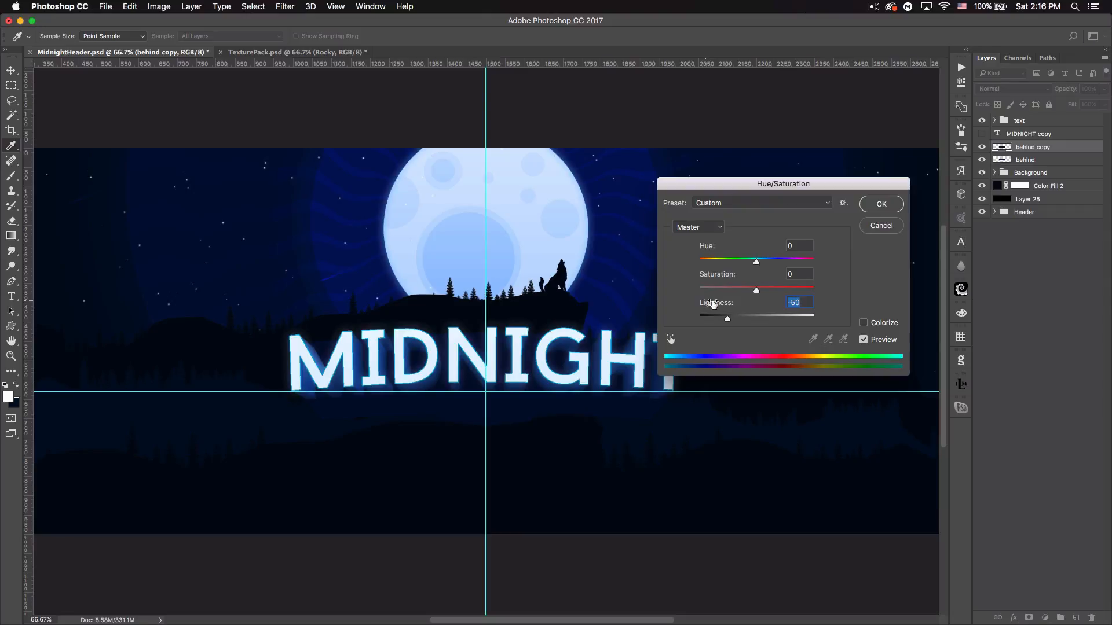
pyautogui.click(879, 205)
# Step: Place the behind copy layer beneath the behind layer, shift it slightly down as a darker lower edge, and hide the guides
pyautogui.moveTo(1053, 149); pyautogui.dragTo(1051, 162)
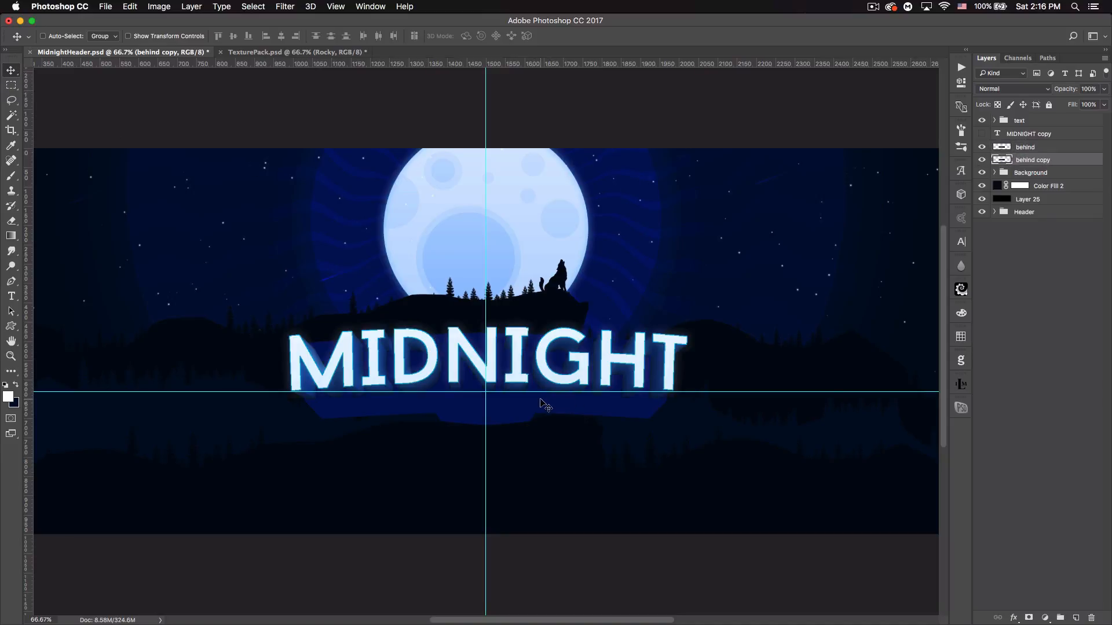
pyautogui.moveTo(538, 409); pyautogui.dragTo(541, 410)
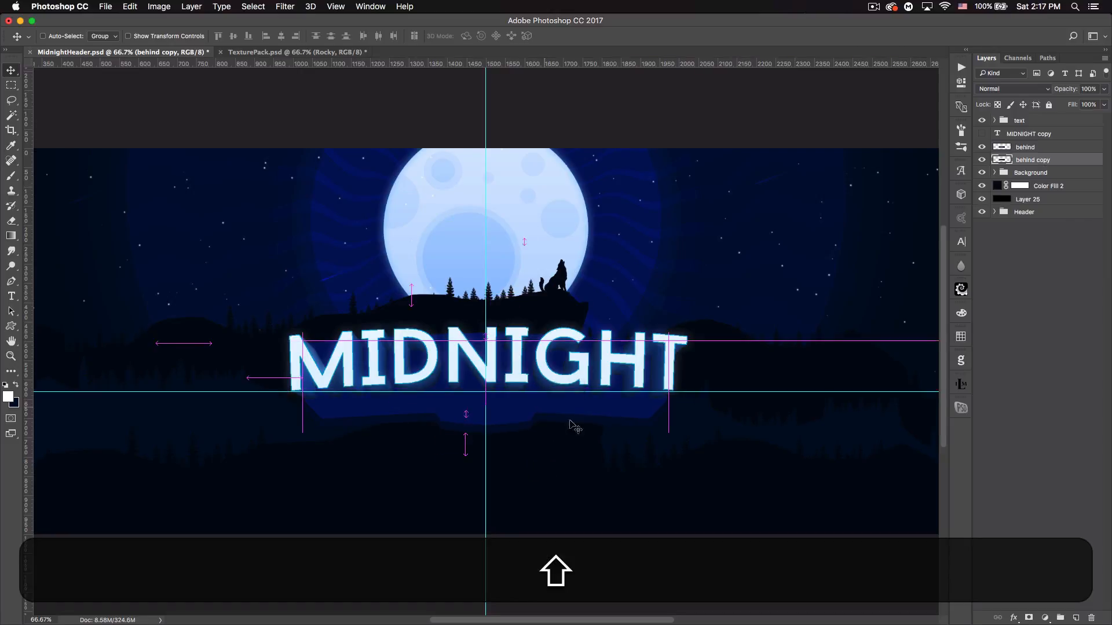
pyautogui.press('super+h')
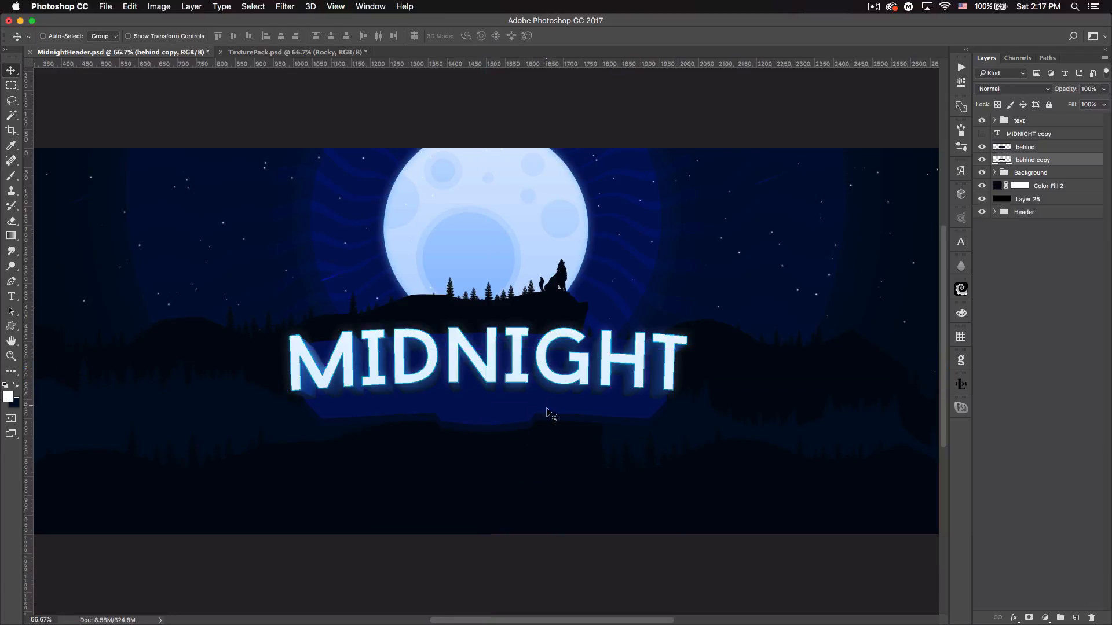
pyautogui.press('super+equal')
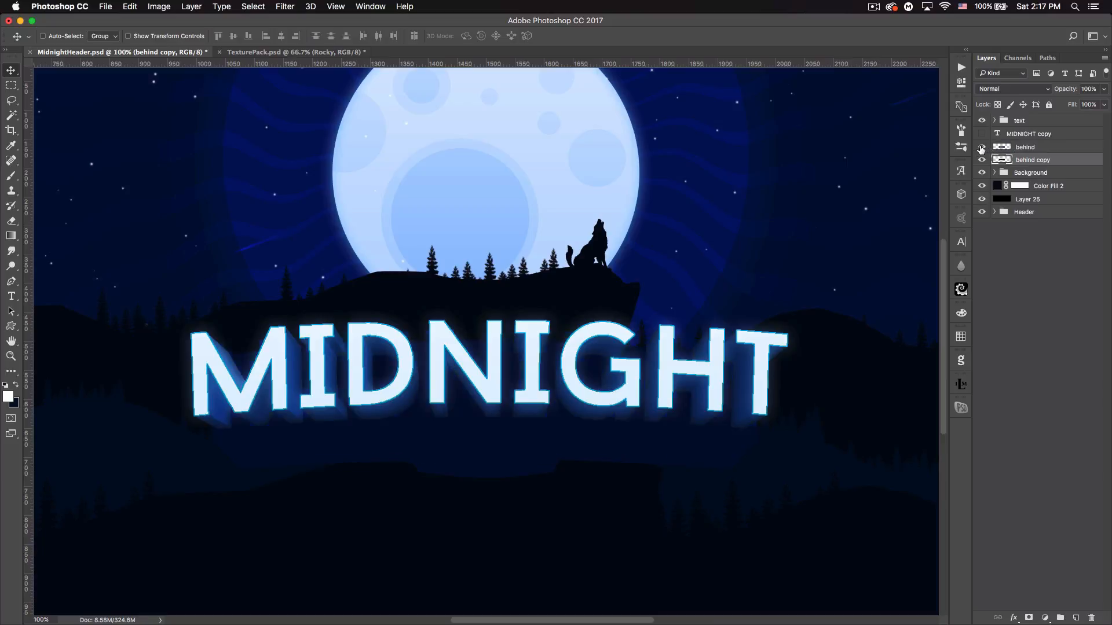
# Step: Add a reversed black-to-white linear Gradient Overlay to the behind layer in Overlay blend mode at 9% opacity and 90° angle
pyautogui.click(1066, 150)
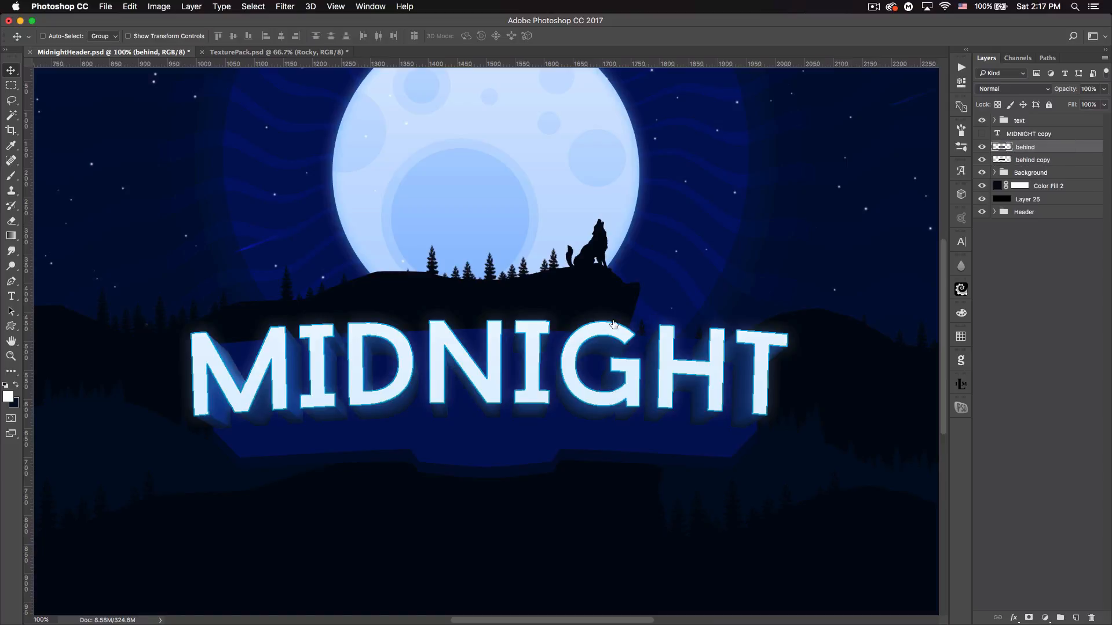
pyautogui.click(669, 314)
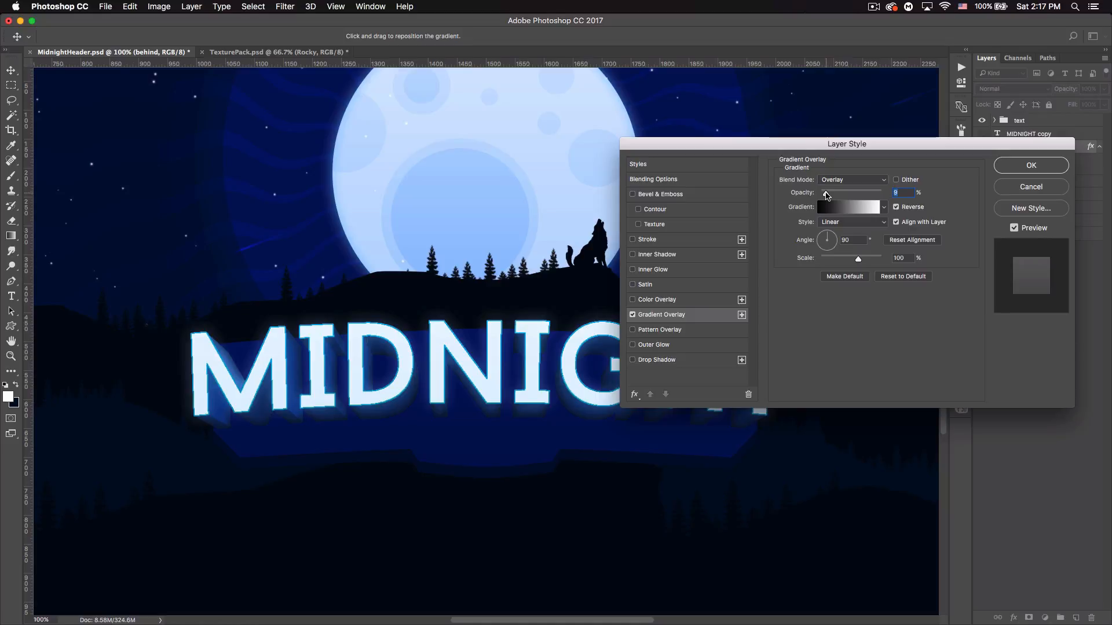
pyautogui.click(1048, 166)
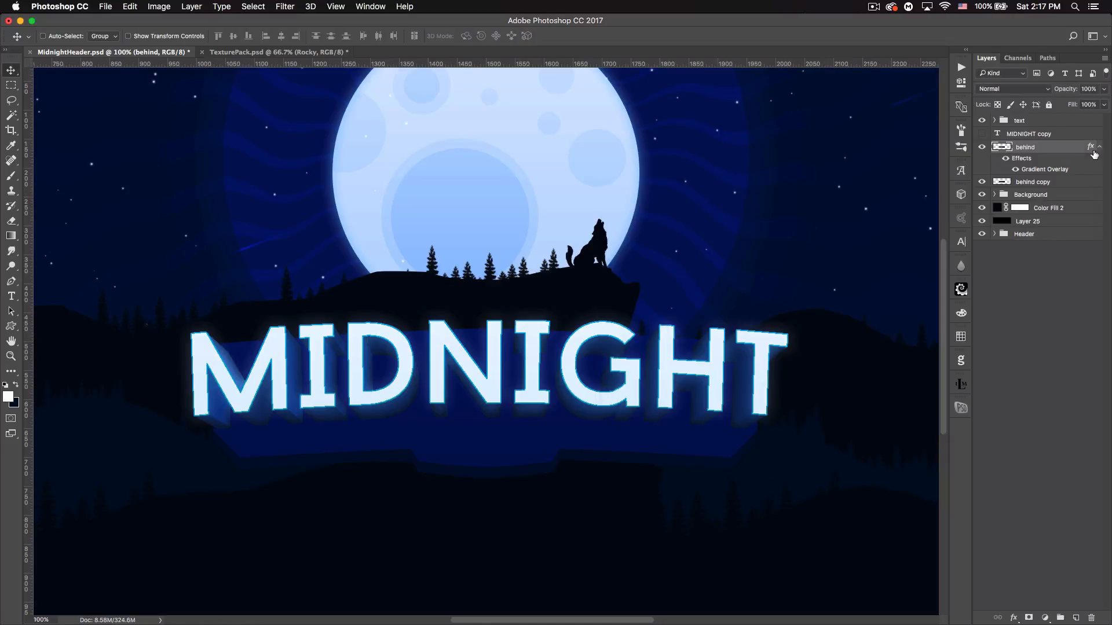
pyautogui.click(1098, 148)
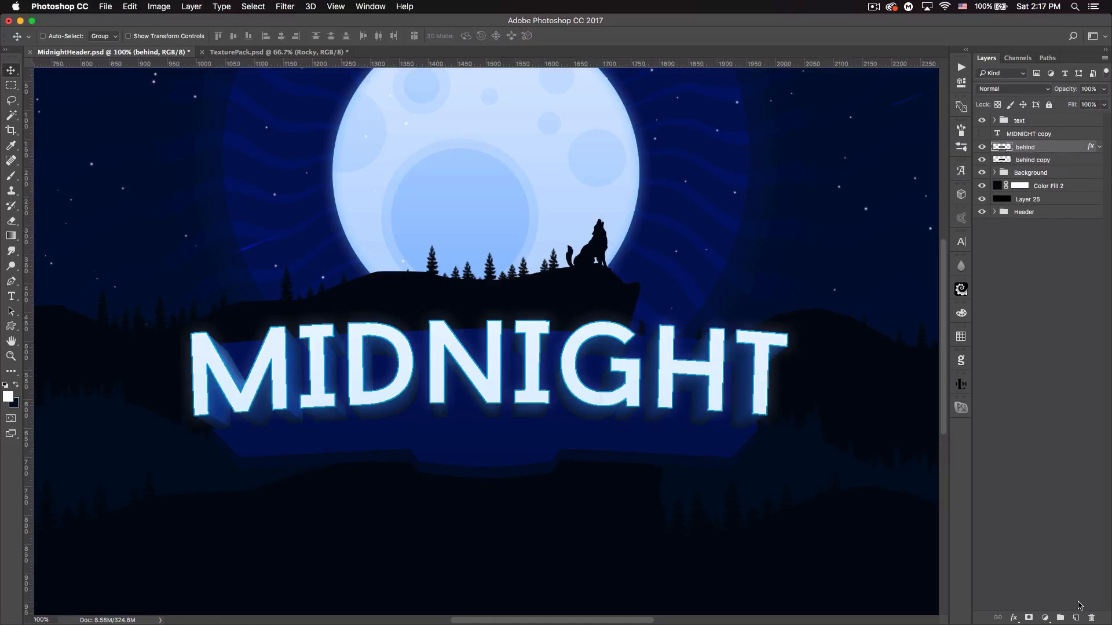
# Step: Create a new layer clipped to the behind layer, and set the soft brush size to 200 px
pyautogui.click(1075, 618)
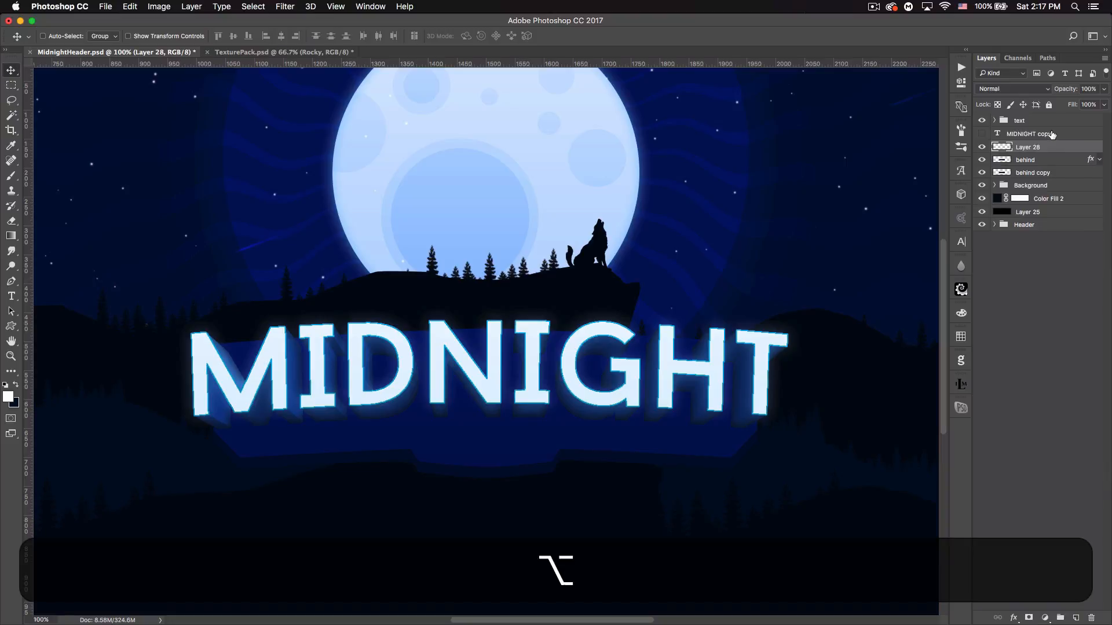
pyautogui.keyDown('alt'); pyautogui.click(1049, 150); pyautogui.keyUp('alt')
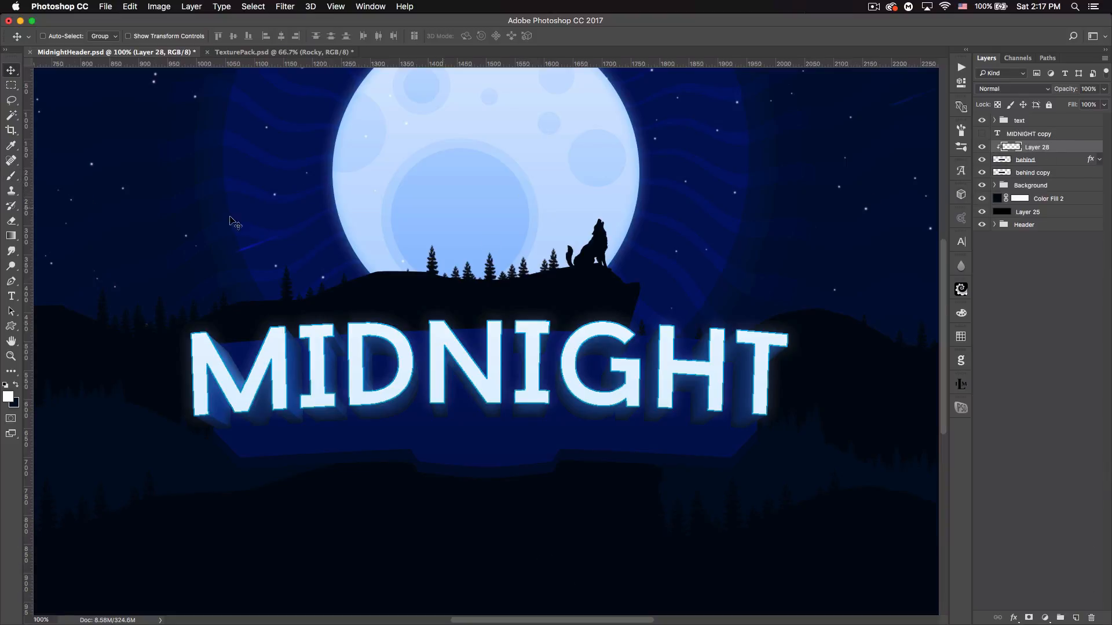
pyautogui.click(9, 177)
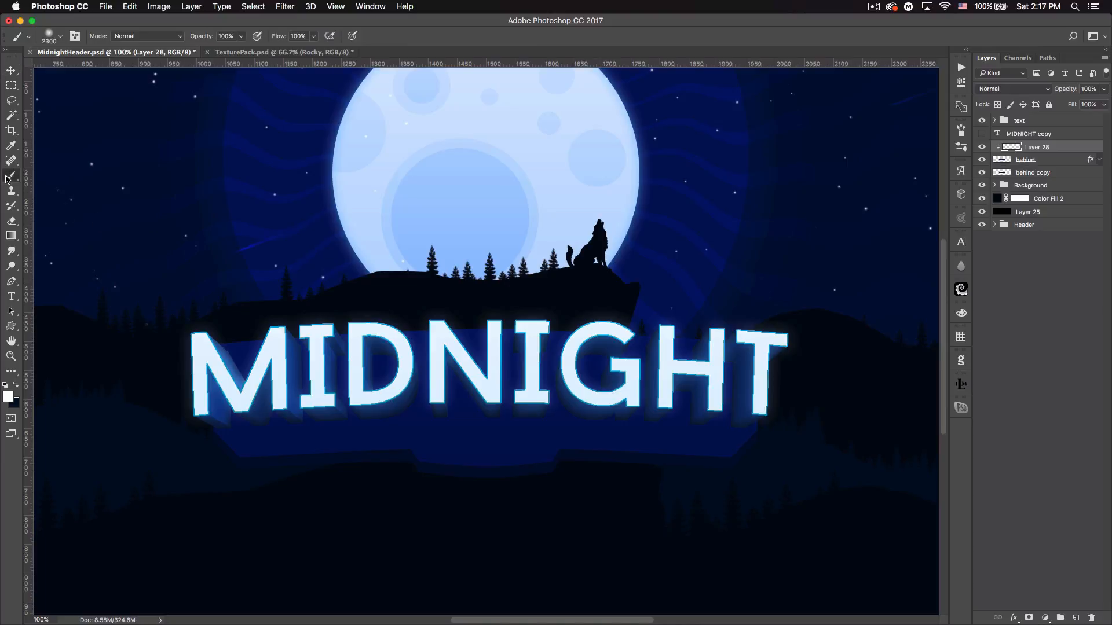
pyautogui.click(62, 37)
pyautogui.click(100, 56)
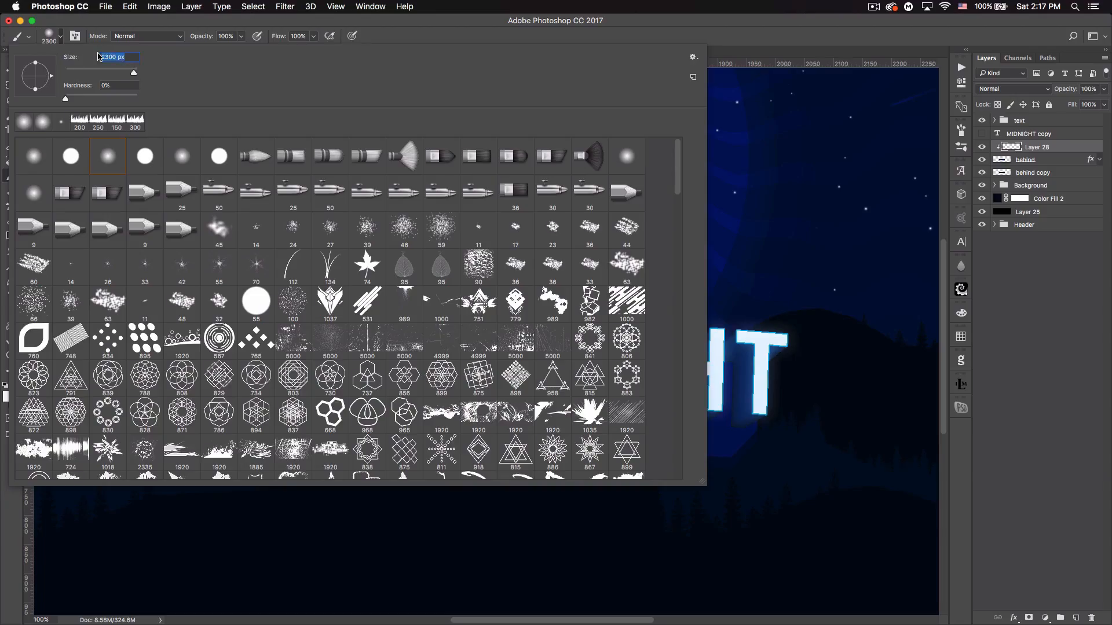
pyautogui.write('200')
pyautogui.press('Return')
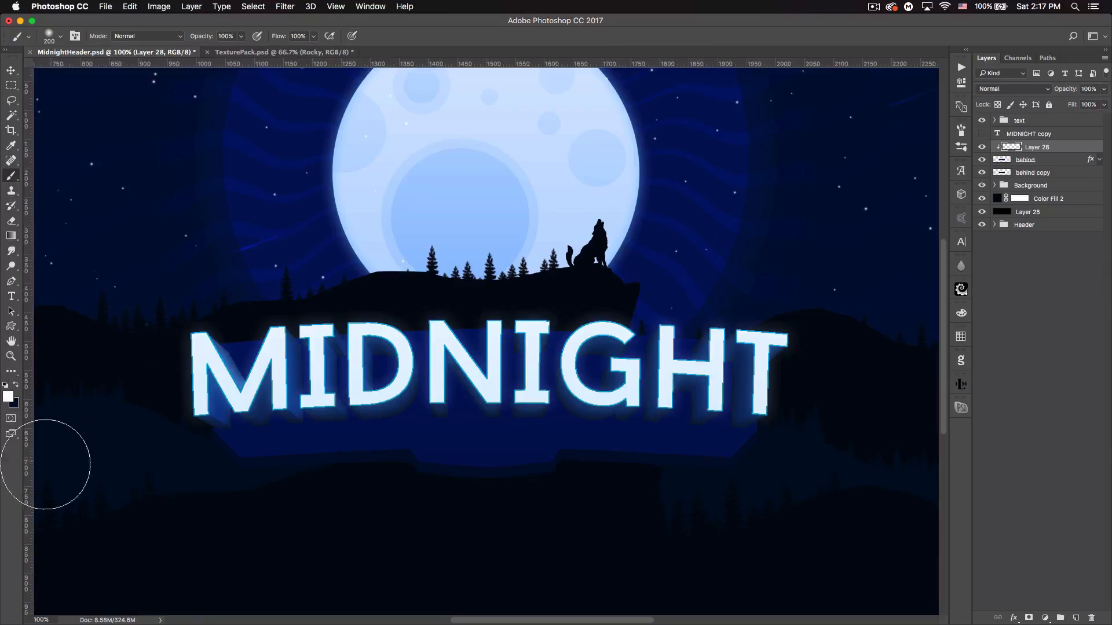
# Step: Paint soft dark shading behind the MIDNIGHT letters on the clipped Layer 28, using the dark foreground color and reducing the brush to 150 px
pyautogui.click(18, 384)
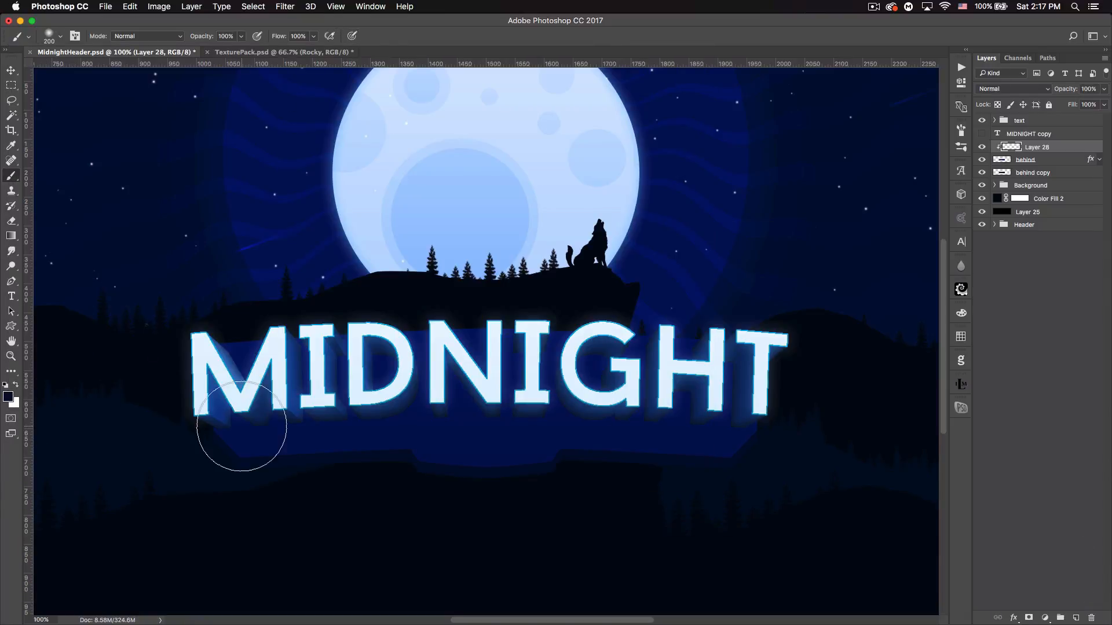
pyautogui.moveTo(230, 385)
pyautogui.mouseDown()
pyautogui.moveTo(524, 374)
pyautogui.moveTo(746, 389)
pyautogui.moveTo(421, 402)
pyautogui.moveTo(249, 392)
pyautogui.moveTo(250, 421)
pyautogui.mouseUp()
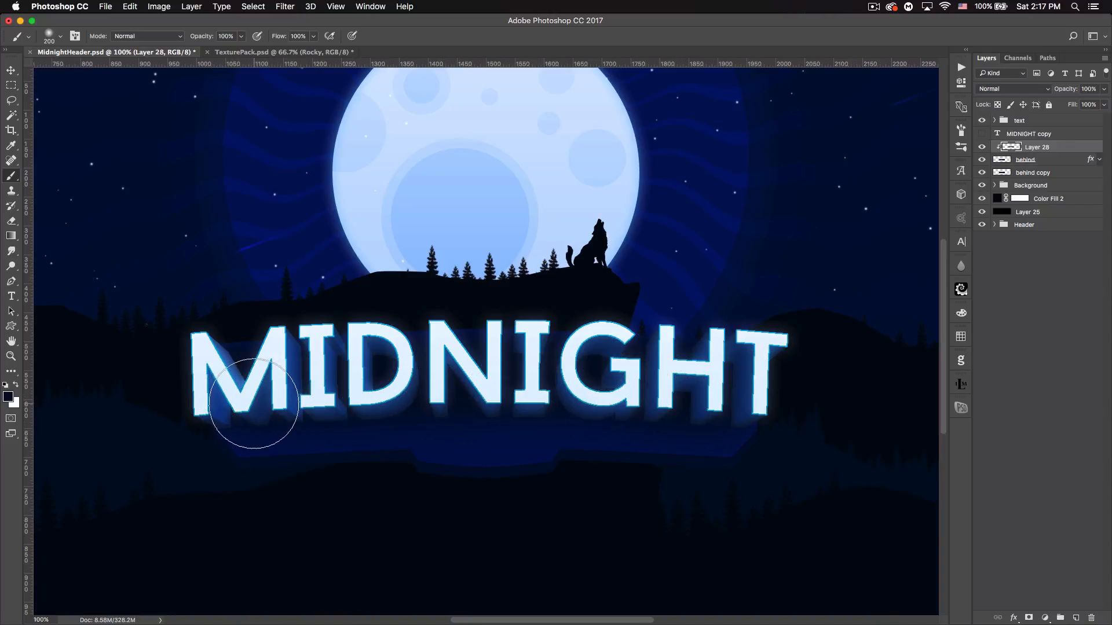
pyautogui.press('[')
pyautogui.press('[')
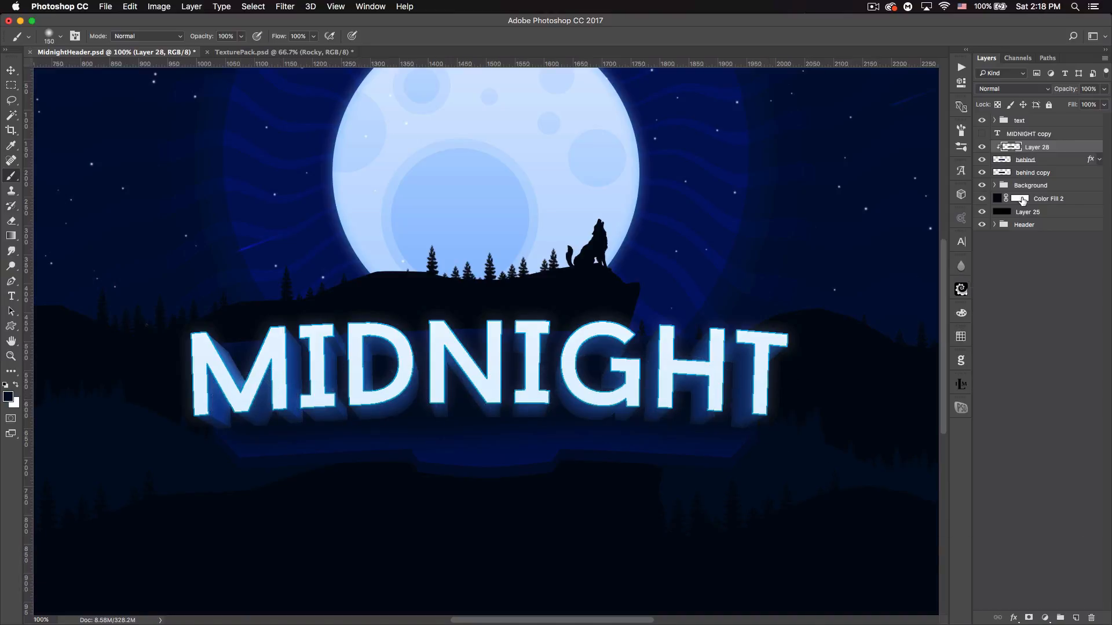
# Step: Lower the opacity of the shading layer, Layer 28, to 63%
pyautogui.moveTo(1073, 94); pyautogui.dragTo(1053, 93)
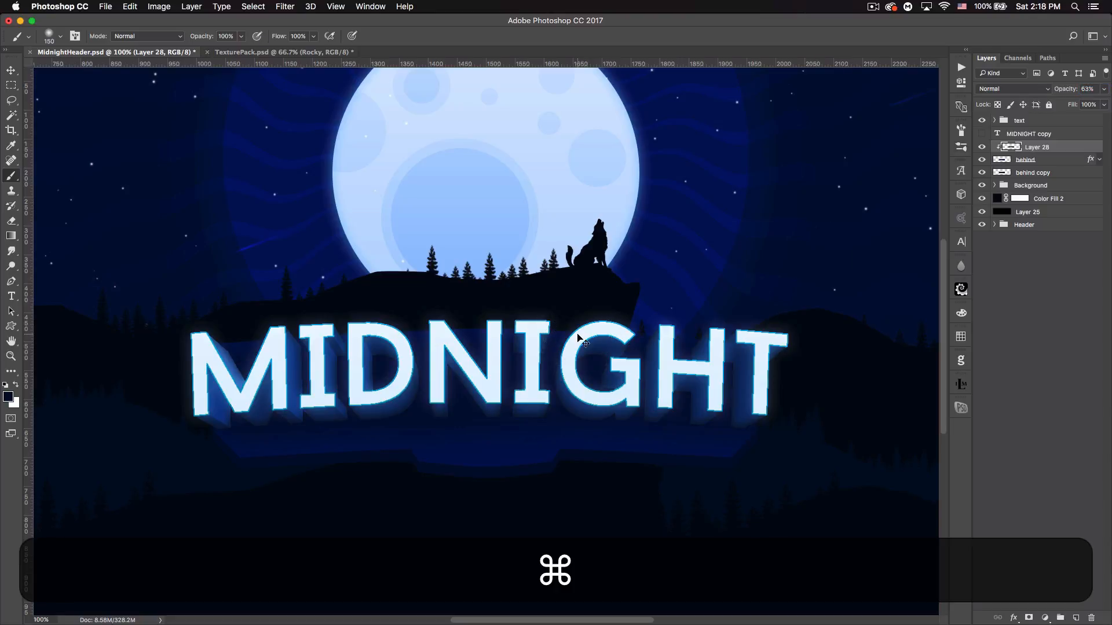
pyautogui.press('super+minus')
pyautogui.press('super+minus')
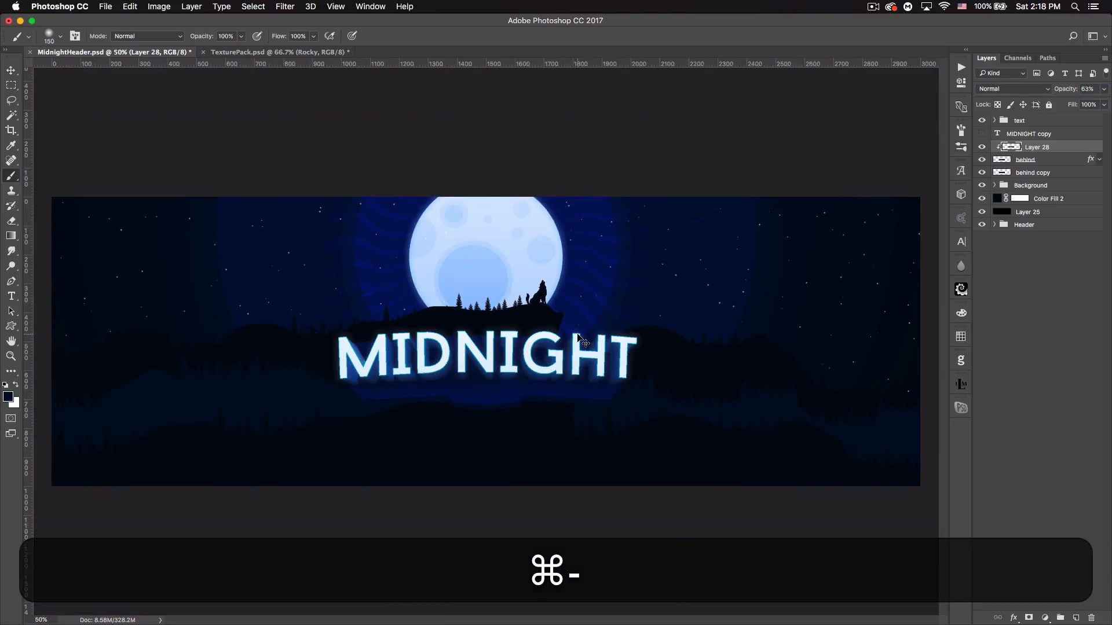
pyautogui.press('super+equal')
pyautogui.press('super+equal')
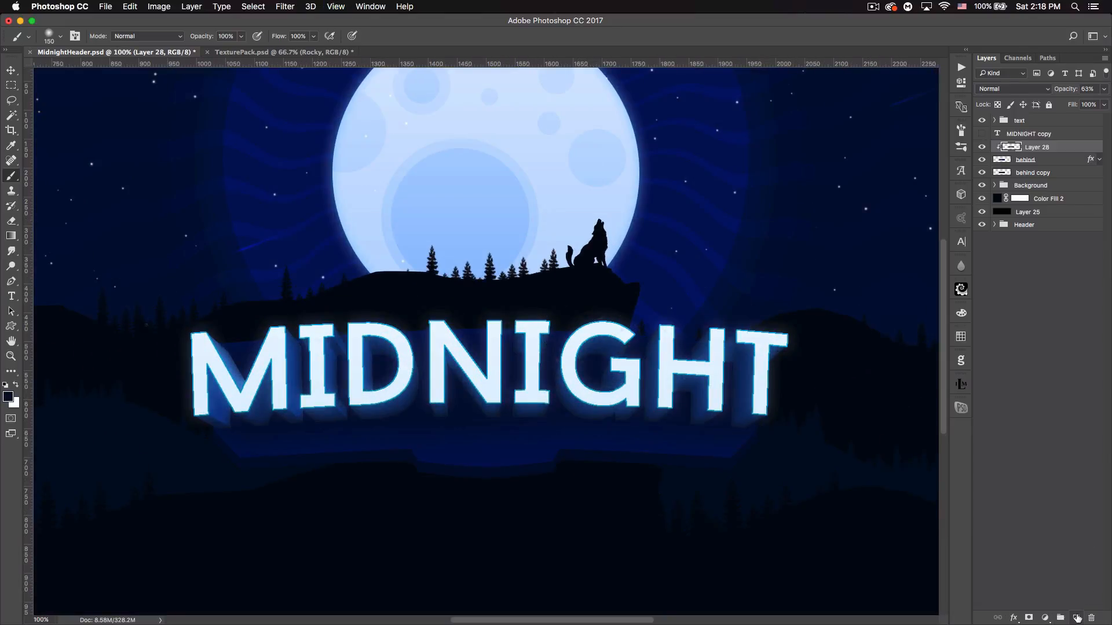
# Step: Create a new layer above Layer 28 and name it bevel
pyautogui.click(1076, 618)
pyautogui.doubleClick(1028, 148)
pyautogui.write('bevel')
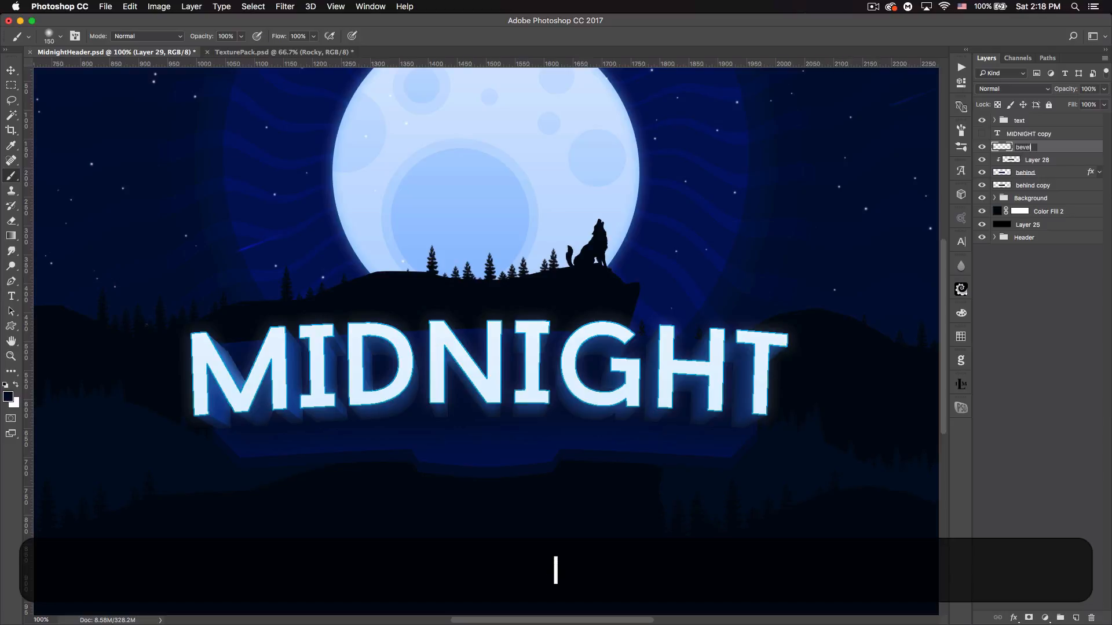
pyautogui.press('Return')
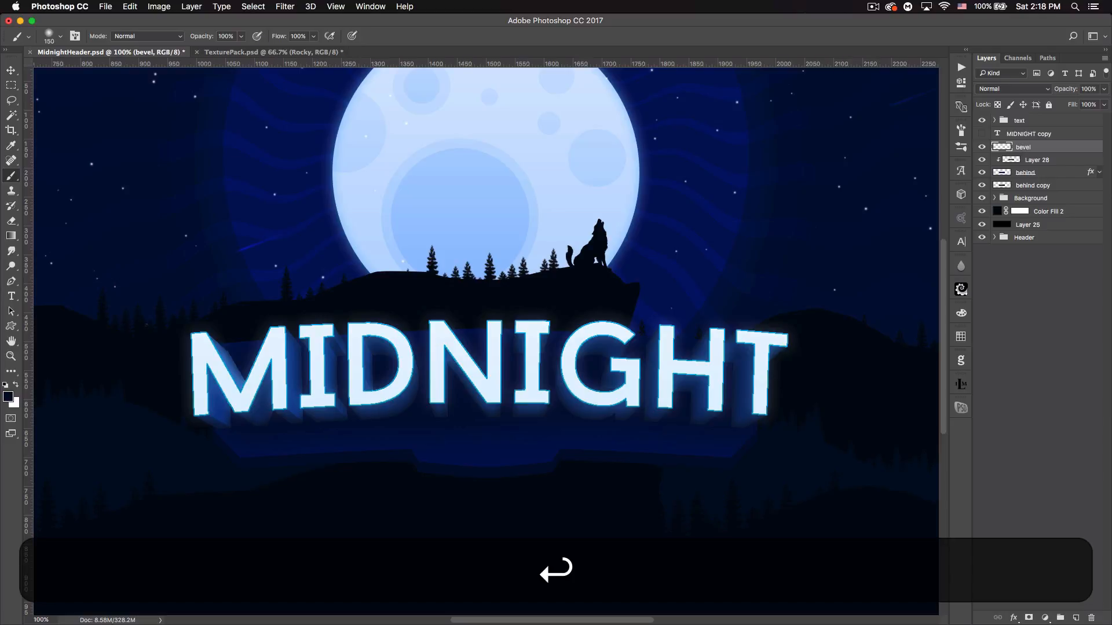
# Step: Make white the foreground color and set up a hard round brush at 4 px with 100% hardness
pyautogui.click(17, 386)
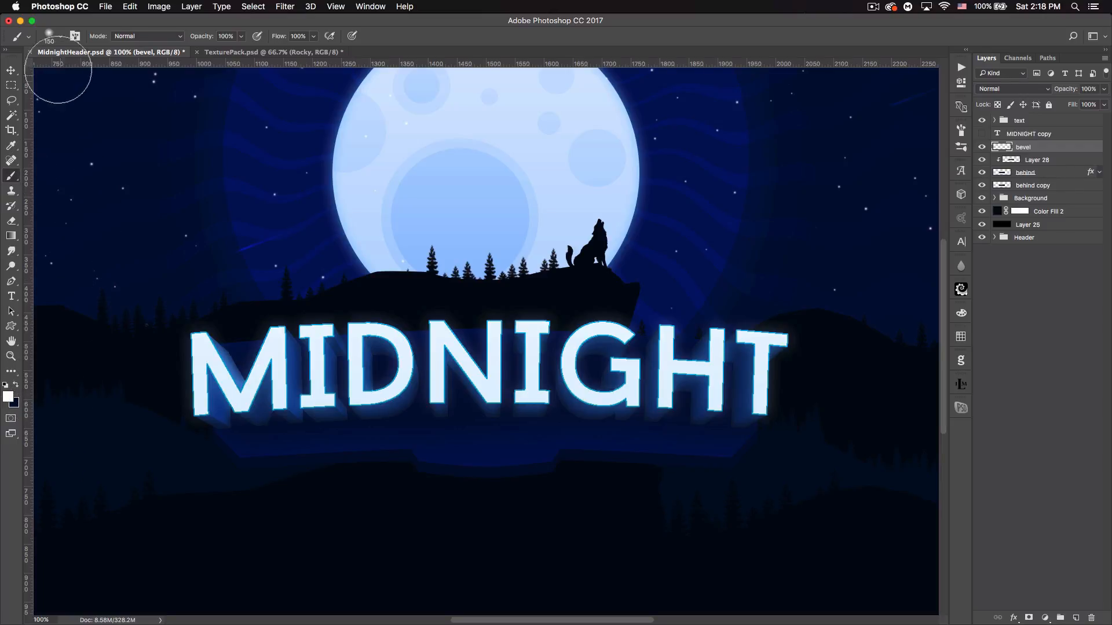
pyautogui.click(60, 36)
pyautogui.click(72, 158)
pyautogui.moveTo(118, 58); pyautogui.dragTo(80, 49)
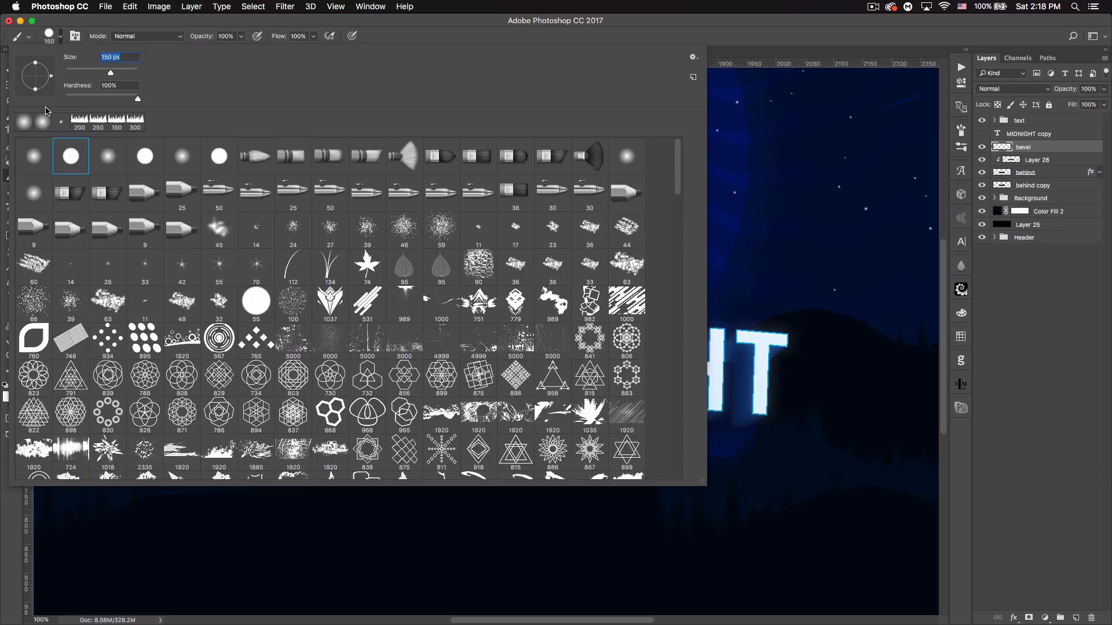
pyautogui.write('4')
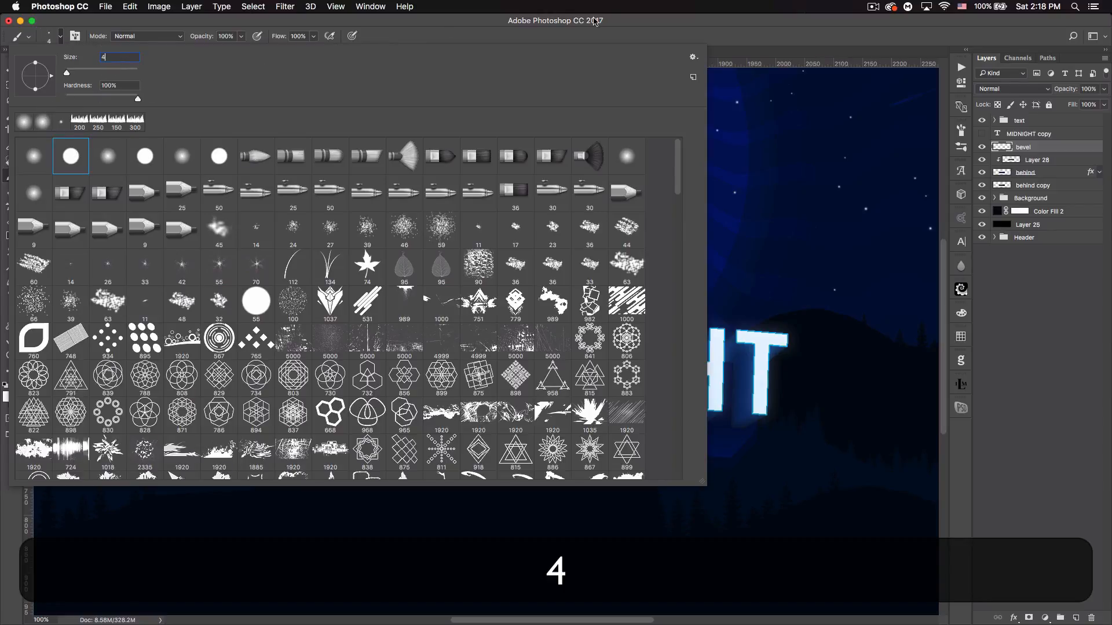
pyautogui.click(632, 22)
# Step: Draw a Pen path along the lower edge of the backing shape, from below the M to the left corner of the central notch
pyautogui.click(11, 282)
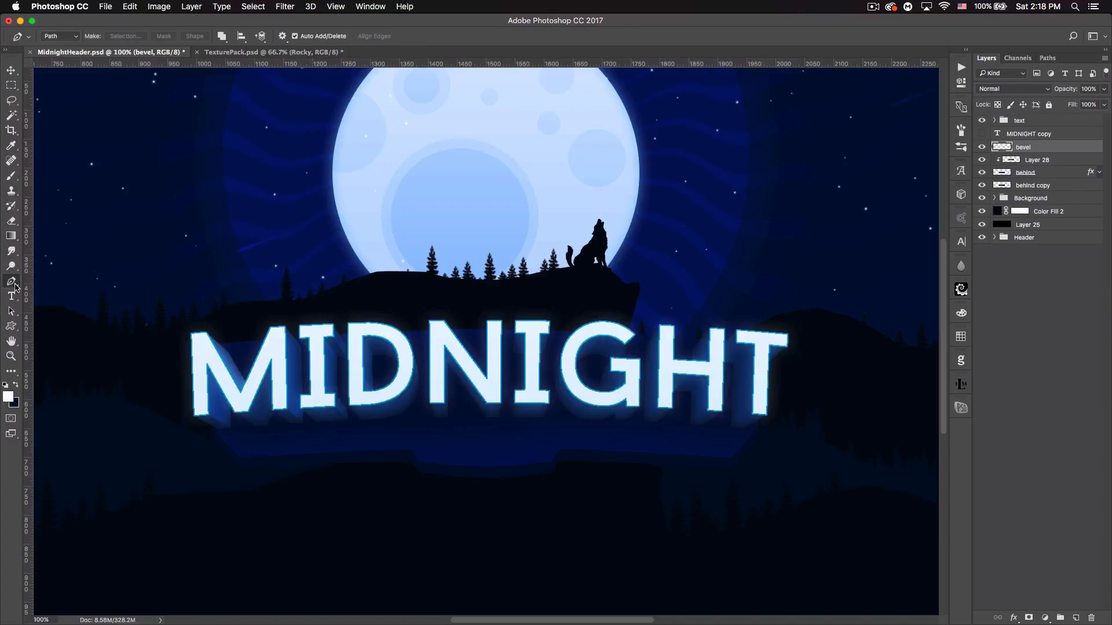
pyautogui.press('super+equal')
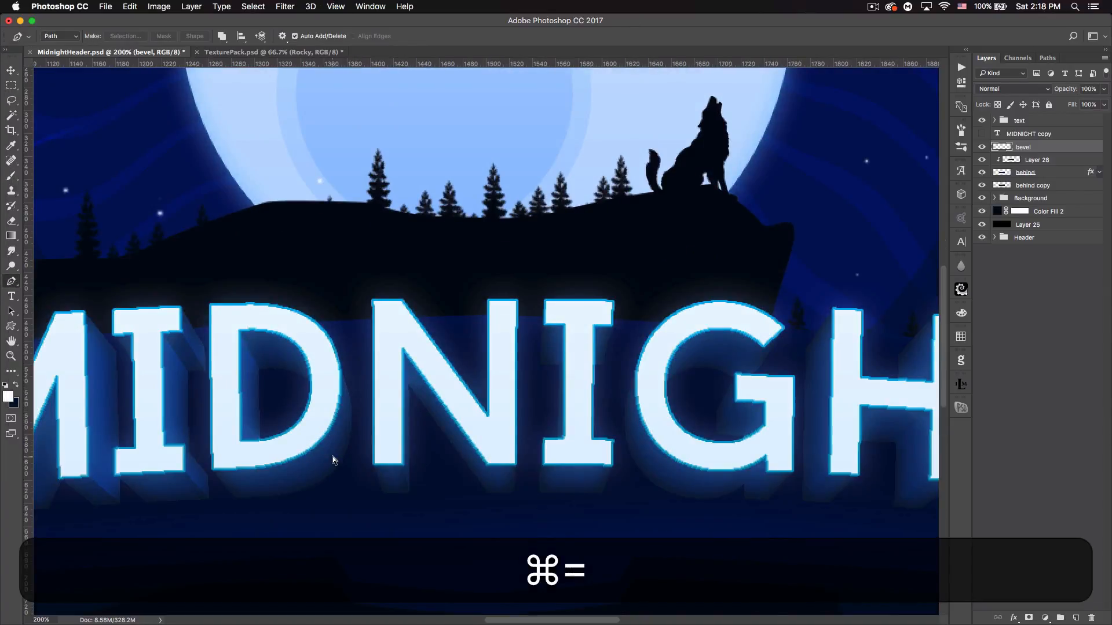
pyautogui.press('super+equal')
pyautogui.moveTo(260, 330); pyautogui.dragTo(420, 217)
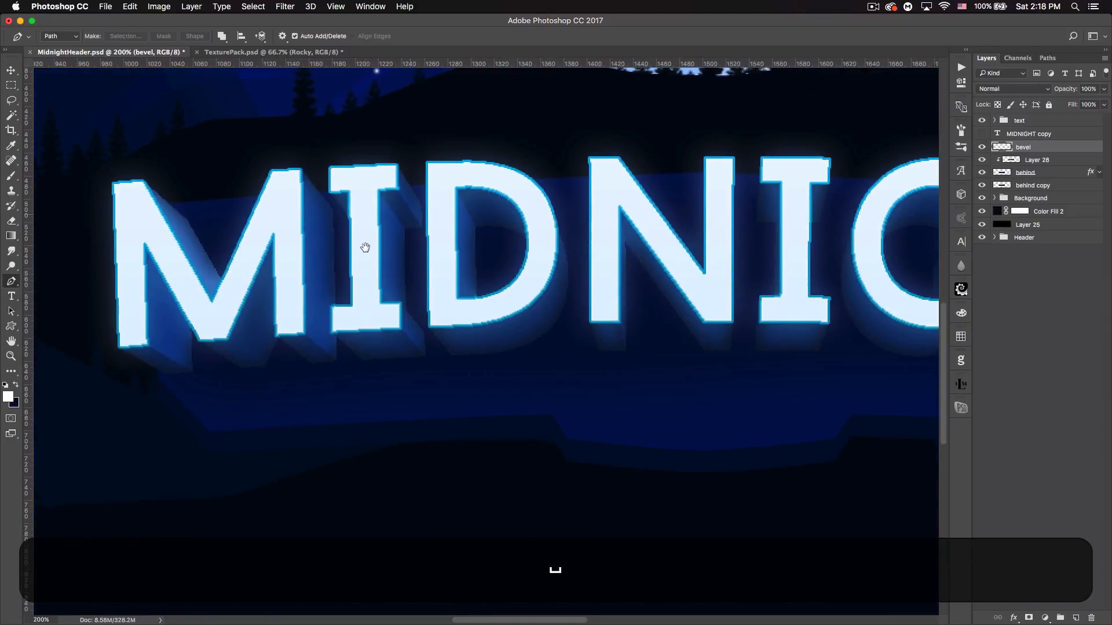
pyautogui.click(160, 371)
pyautogui.click(159, 377)
pyautogui.click(210, 432)
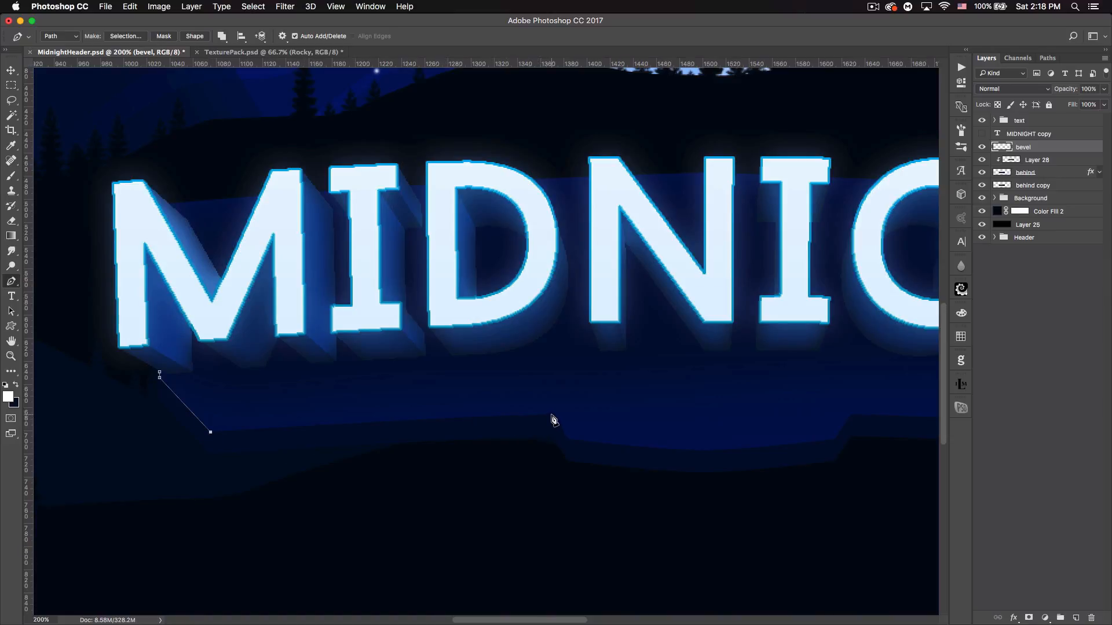
pyautogui.moveTo(552, 414); pyautogui.dragTo(633, 413)
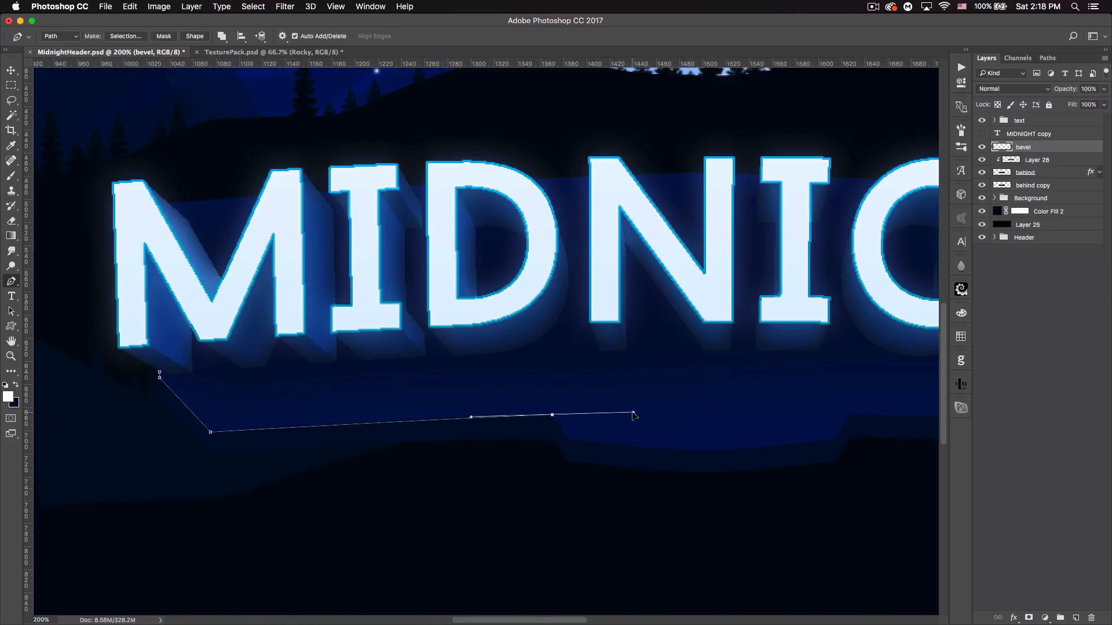
pyautogui.keyDown('alt'); pyautogui.click(552, 416); pyautogui.keyUp('alt')
pyautogui.click(568, 438)
# Step: Continue the path along the curved bottom of the central notch and up its right corner
pyautogui.moveTo(692, 489); pyautogui.dragTo(425, 497)
pyautogui.moveTo(565, 448); pyautogui.dragTo(752, 435)
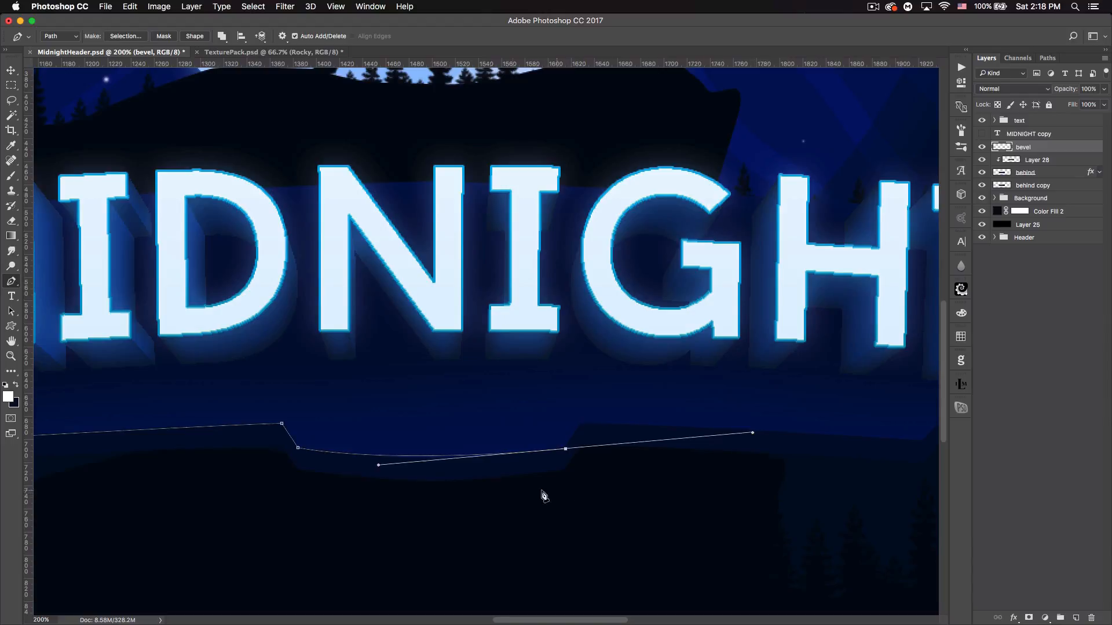
pyautogui.keyDown('alt'); pyautogui.click(565, 449); pyautogui.keyUp('alt')
pyautogui.click(581, 424)
pyautogui.moveTo(780, 492); pyautogui.dragTo(446, 491)
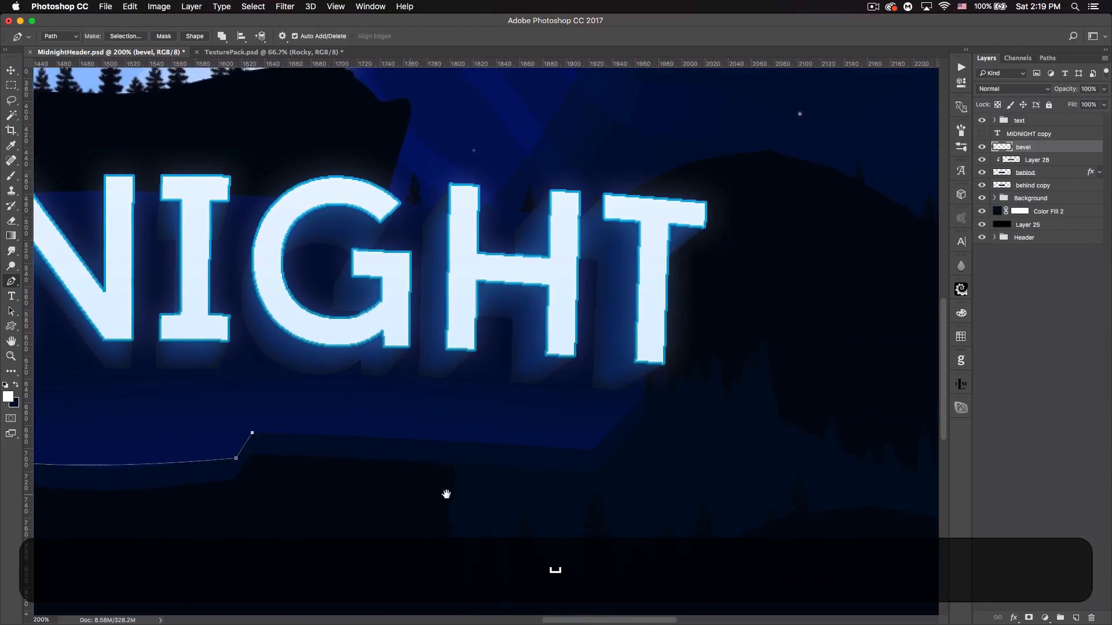
# Step: Finish the open path along the right part of the backing shape up to below the T, and align its corner point with the edge
pyautogui.moveTo(590, 451); pyautogui.dragTo(708, 466)
pyautogui.keyDown('alt'); pyautogui.click(591, 453); pyautogui.keyUp('alt')
pyautogui.click(642, 396)
pyautogui.click(641, 377)
pyautogui.press('super')
pyautogui.keyDown('super'); pyautogui.click(405, 478); pyautogui.keyUp('super')
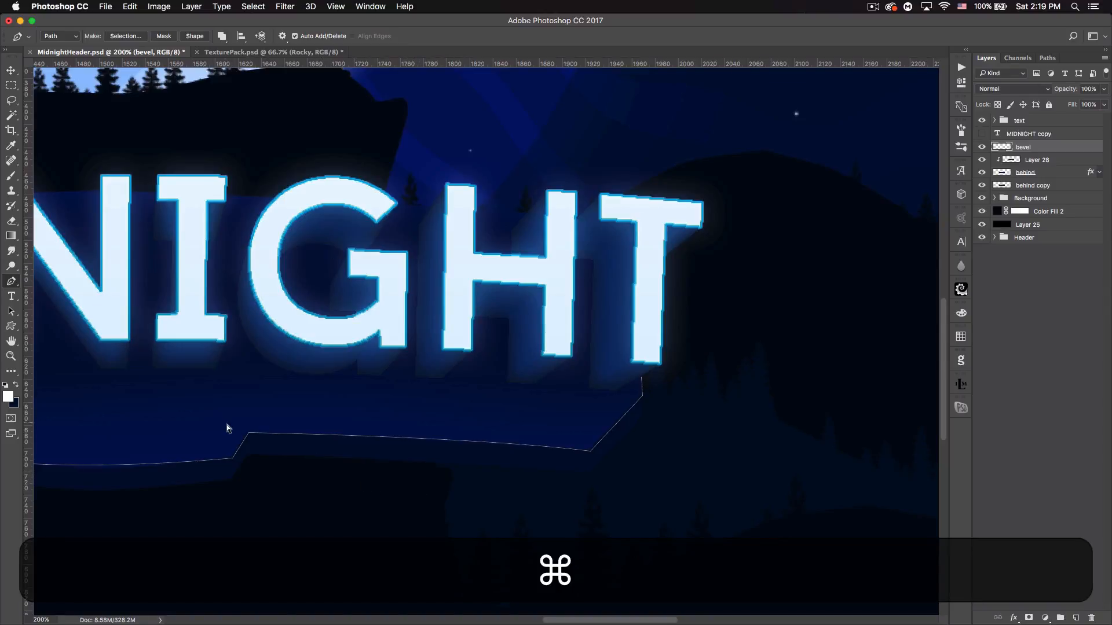
pyautogui.keyDown('super'); pyautogui.click(248, 433); pyautogui.keyUp('super')
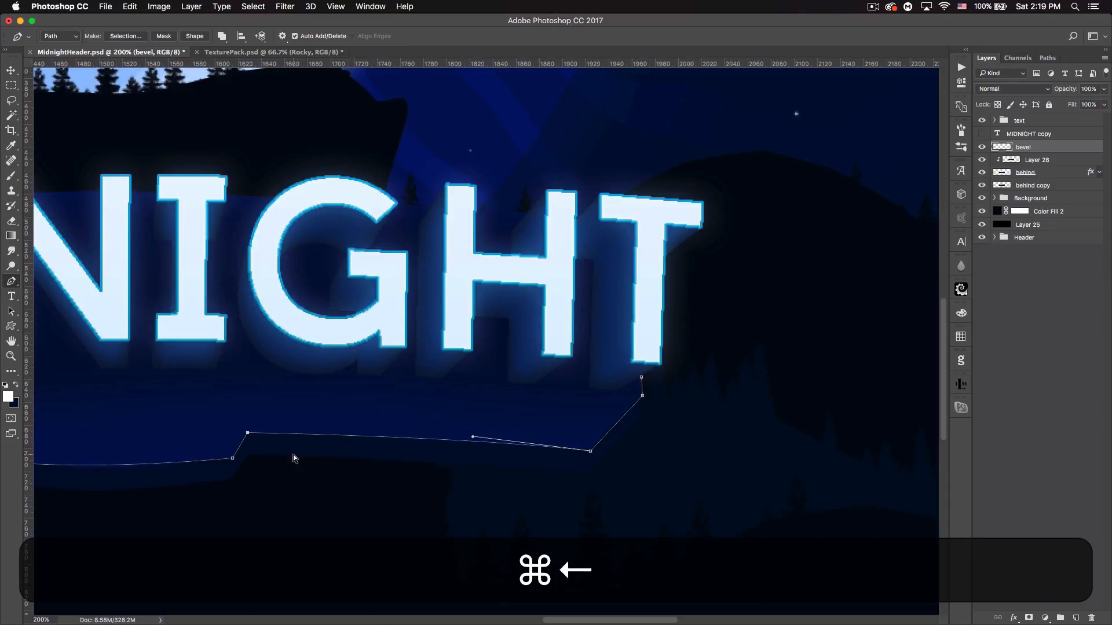
pyautogui.keyDown('super'); pyautogui.click(372, 469); pyautogui.keyUp('super')
# Step: Stroke the lower-edge path with the Brush on the bevel layer, and delete the path
pyautogui.press('super+minus')
pyautogui.press('super+minus')
pyautogui.press('super+minus')
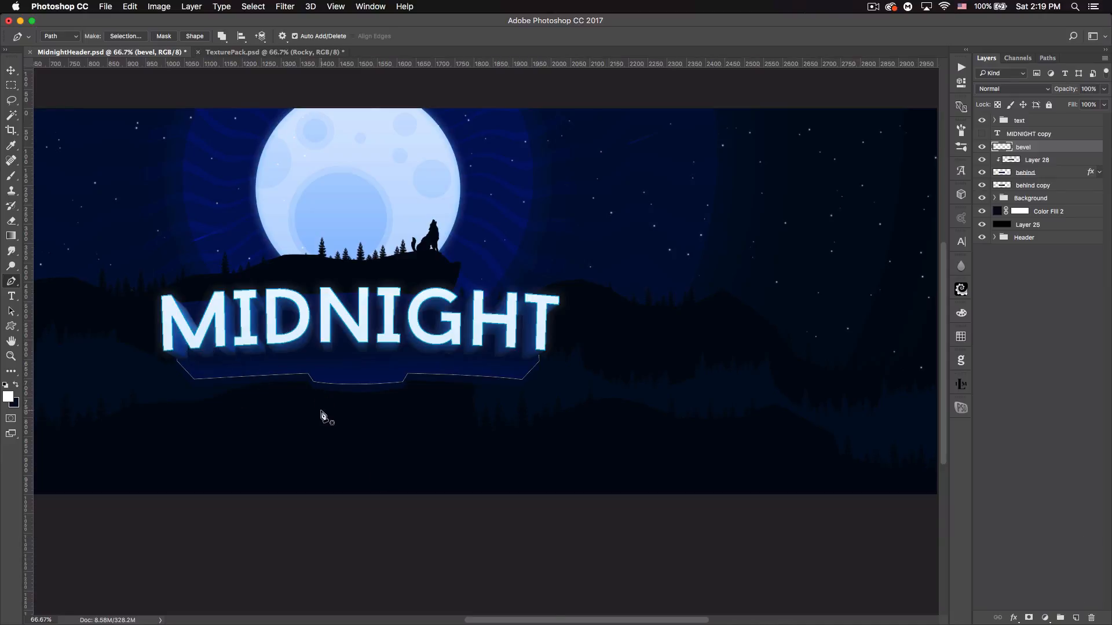
pyautogui.rightClick(428, 404)
pyautogui.click(474, 480)
pyautogui.click(576, 290)
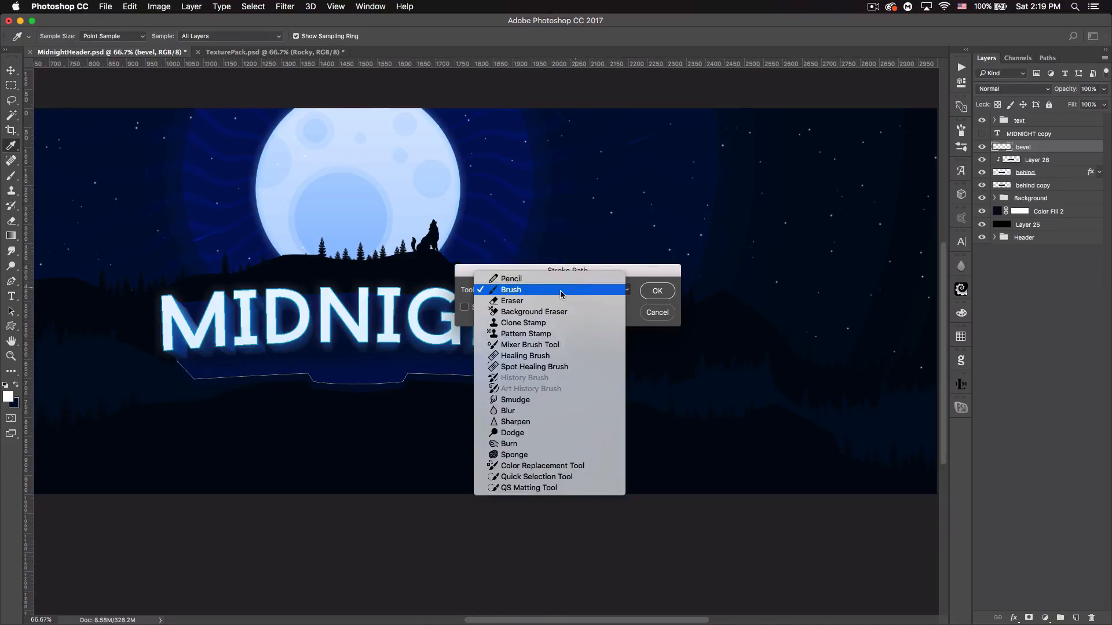
pyautogui.click(560, 295)
pyautogui.click(657, 291)
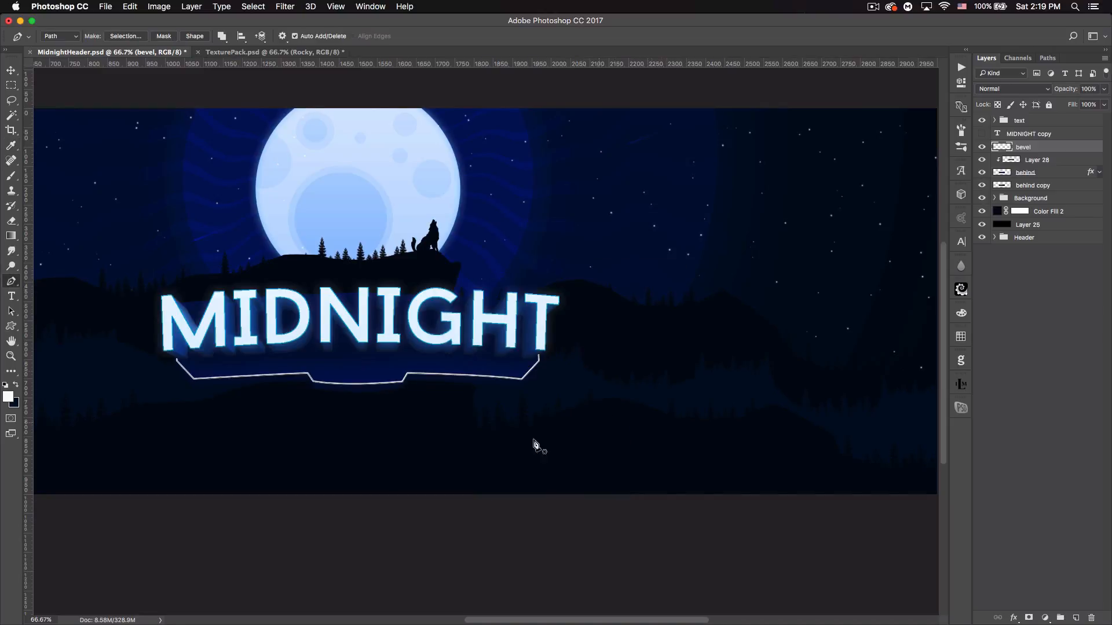
pyautogui.rightClick(423, 411)
pyautogui.click(452, 422)
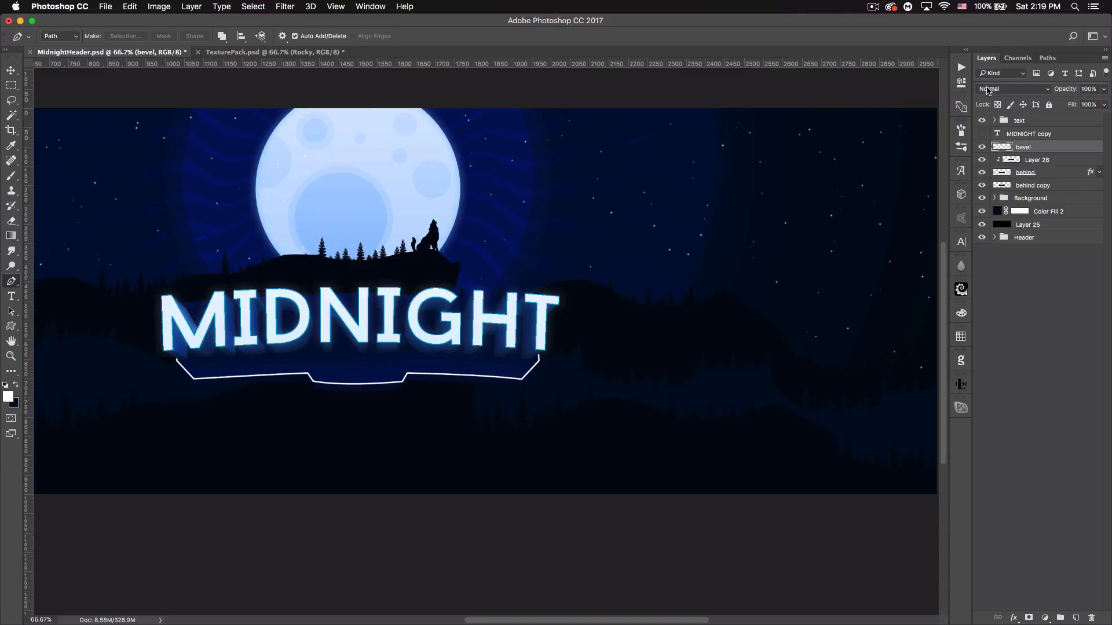
# Step: Set the bevel layer's blend mode to Overlay and reduce its opacity to a subtle highlight
pyautogui.click(1003, 90)
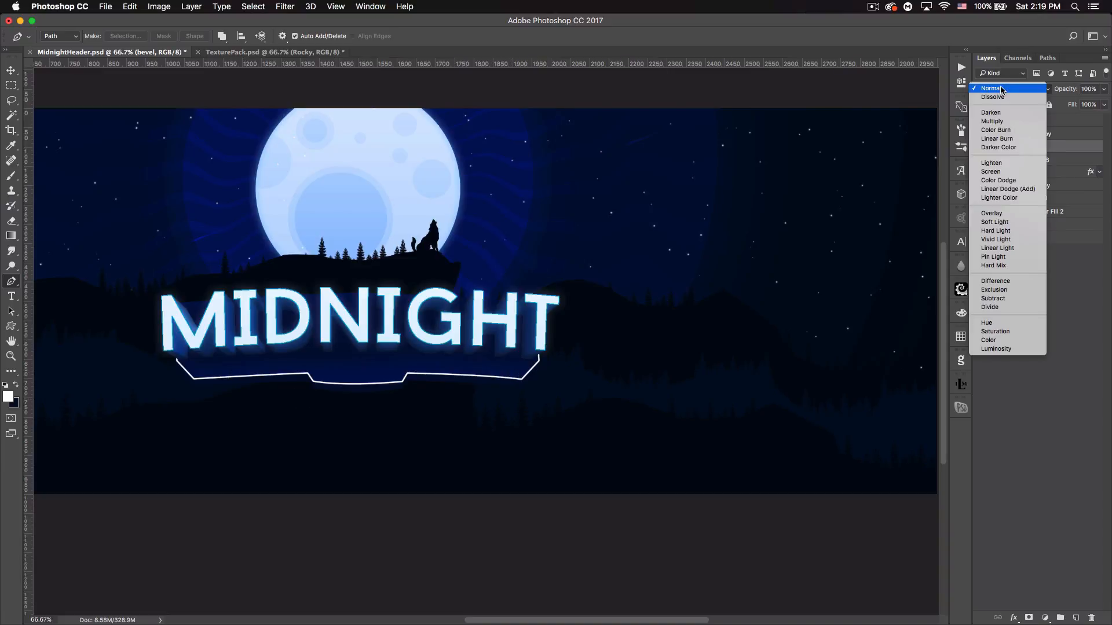
pyautogui.click(1007, 216)
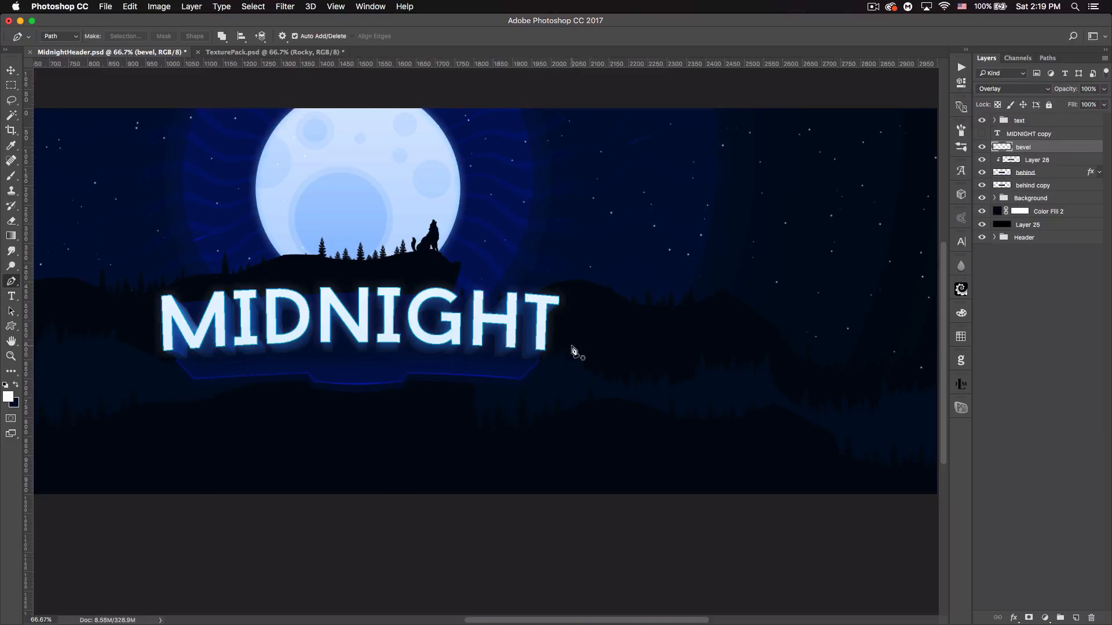
pyautogui.moveTo(1062, 89); pyautogui.dragTo(1036, 87)
# Step: Create a new layer above the behind copy layer and clip it to that layer
pyautogui.click(1055, 185)
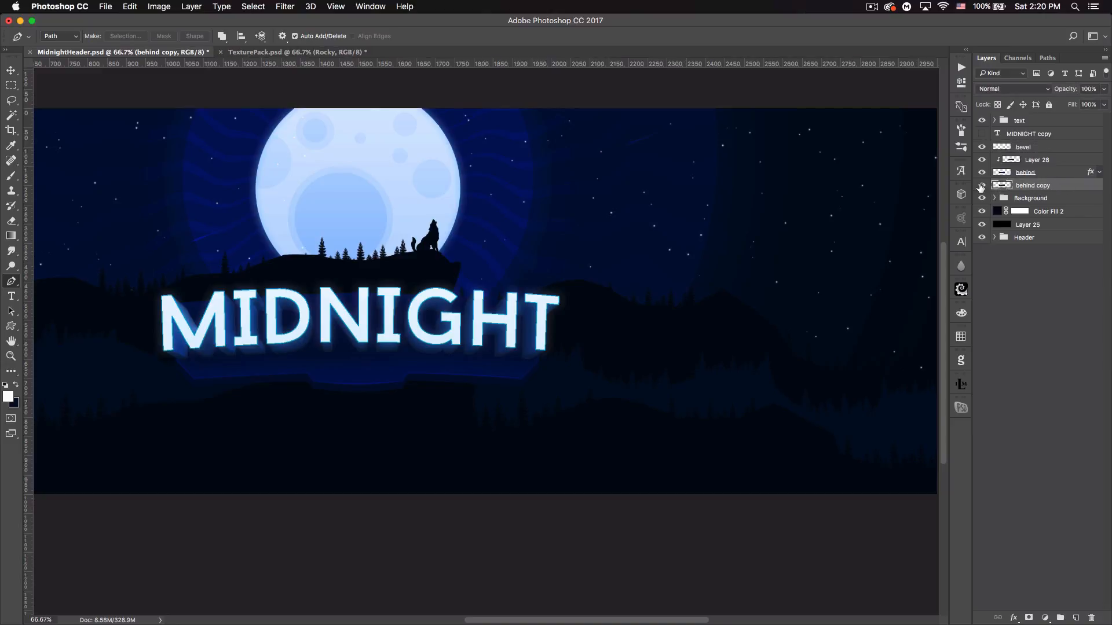
pyautogui.click(1075, 618)
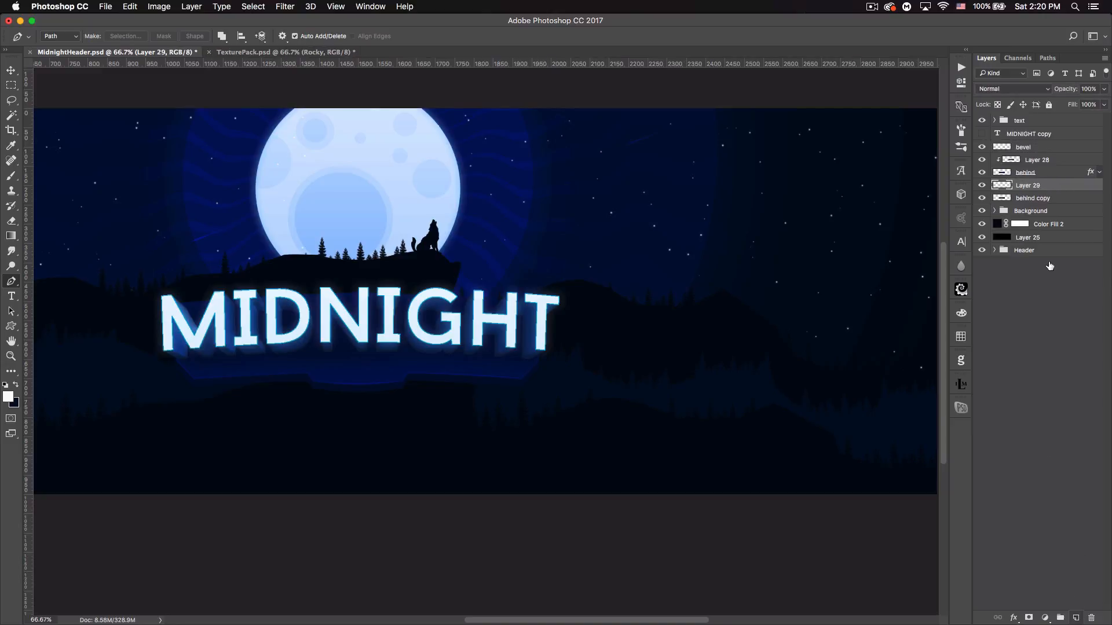
pyautogui.keyDown('alt'); pyautogui.click(1056, 188); pyautogui.keyUp('alt')
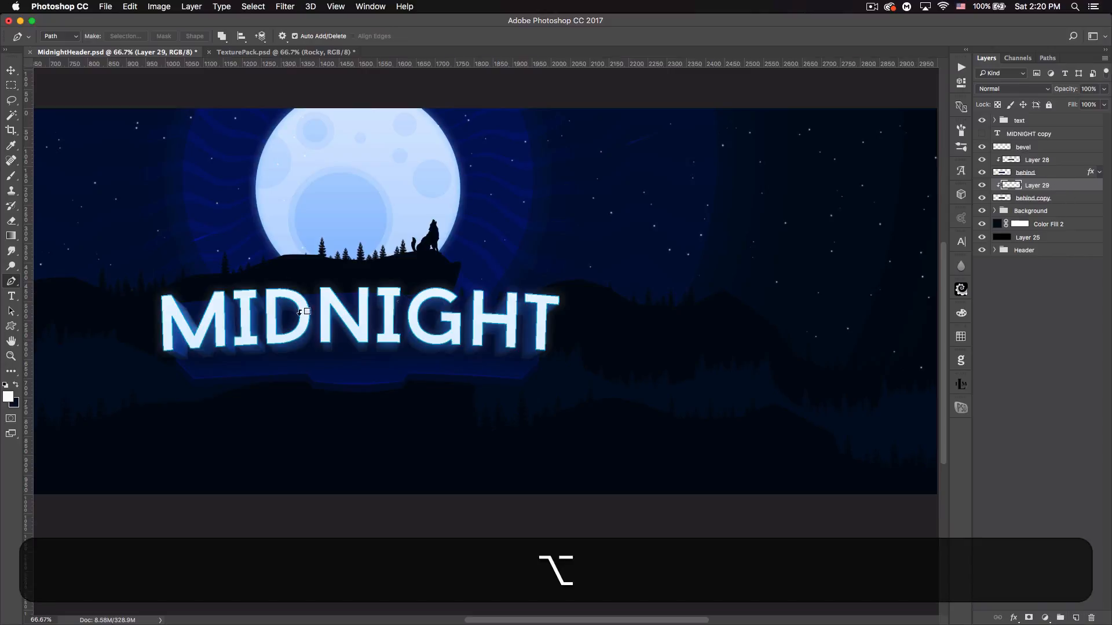
# Step: Draw a closed four-sided Pen path over the left corner of the backing shape's darker lower edge
pyautogui.press('super+equal')
pyautogui.press('super+equal')
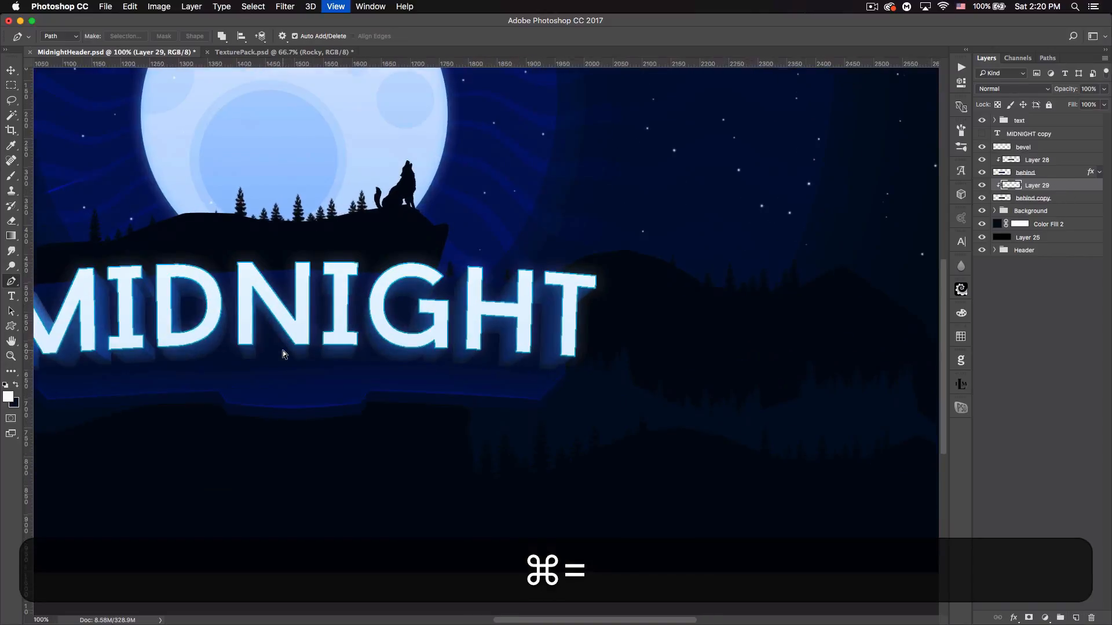
pyautogui.press('super+minus')
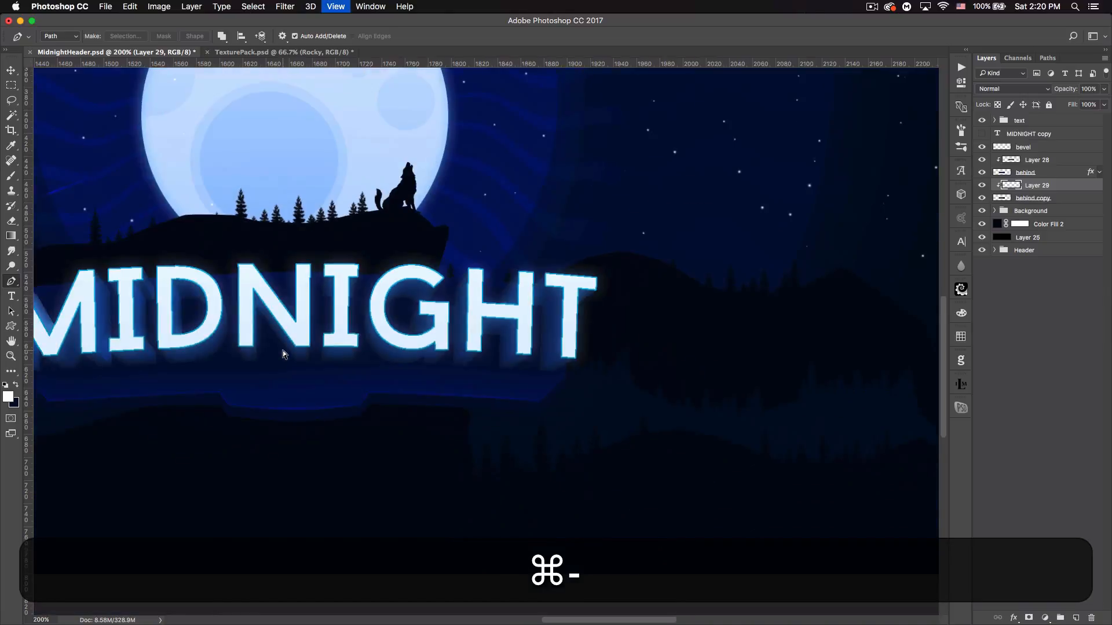
pyautogui.moveTo(282, 350); pyautogui.dragTo(507, 366)
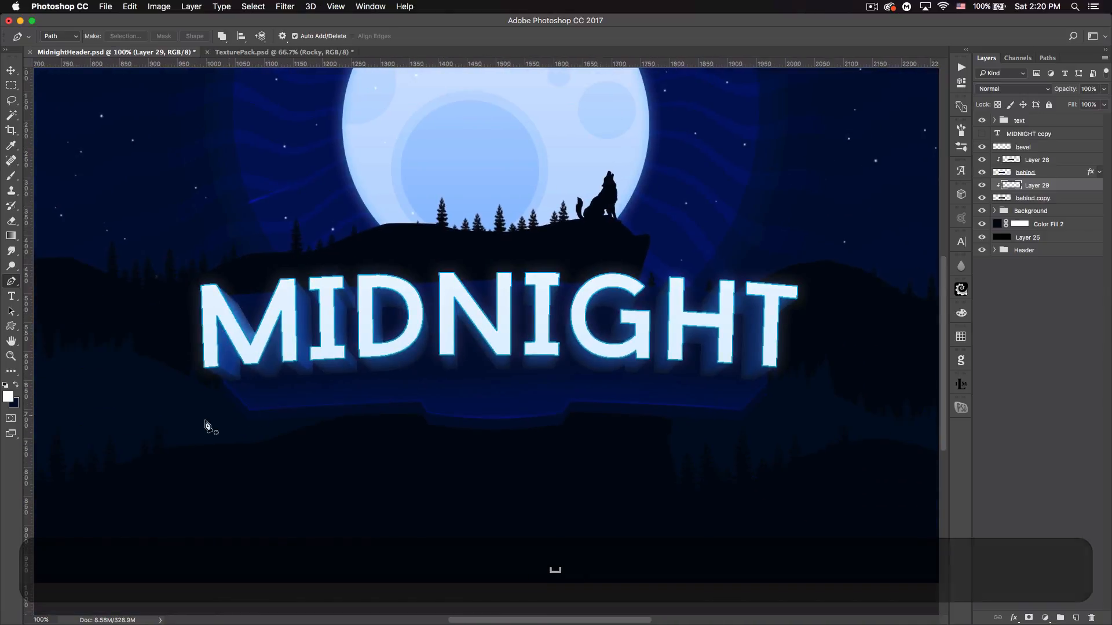
pyautogui.click(252, 394)
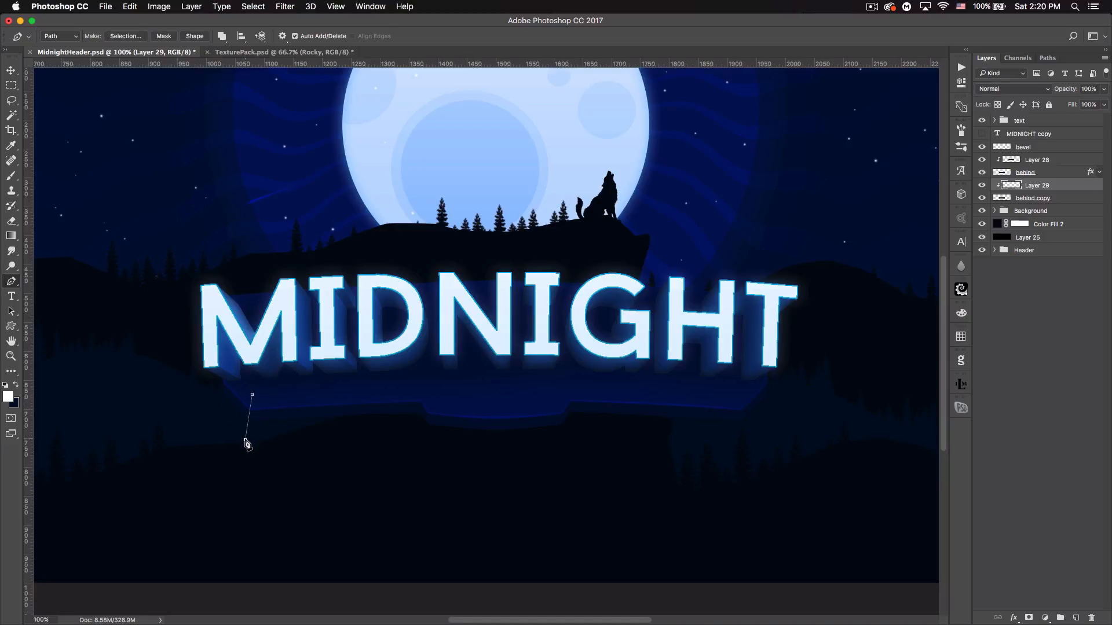
pyautogui.click(209, 396)
pyautogui.click(252, 394)
pyautogui.moveTo(209, 396); pyautogui.dragTo(218, 408)
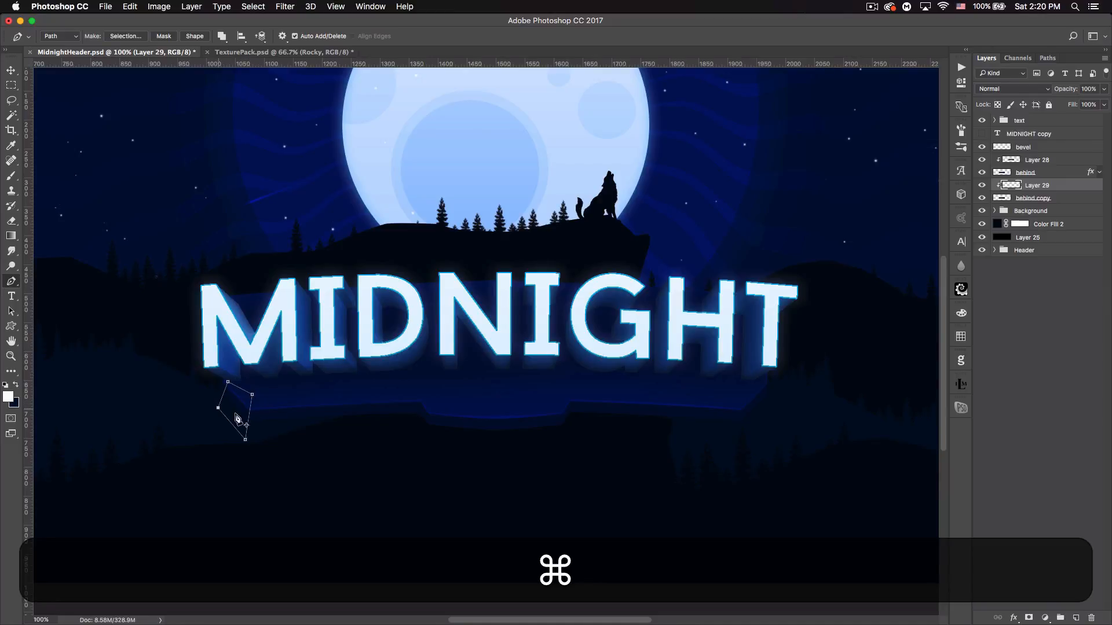
# Step: Draw closed four-sided Pen paths over the two inner corners of the backing shape's lower edge
pyautogui.click(423, 397)
pyautogui.click(425, 429)
pyautogui.click(423, 398)
pyautogui.click(560, 404)
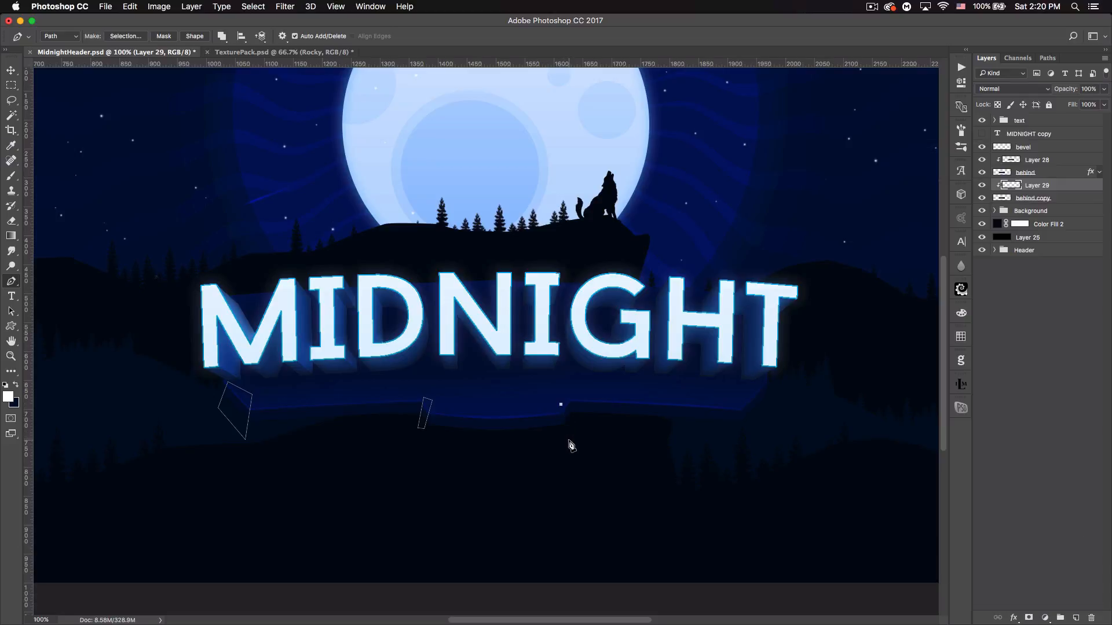
pyautogui.press('Left')
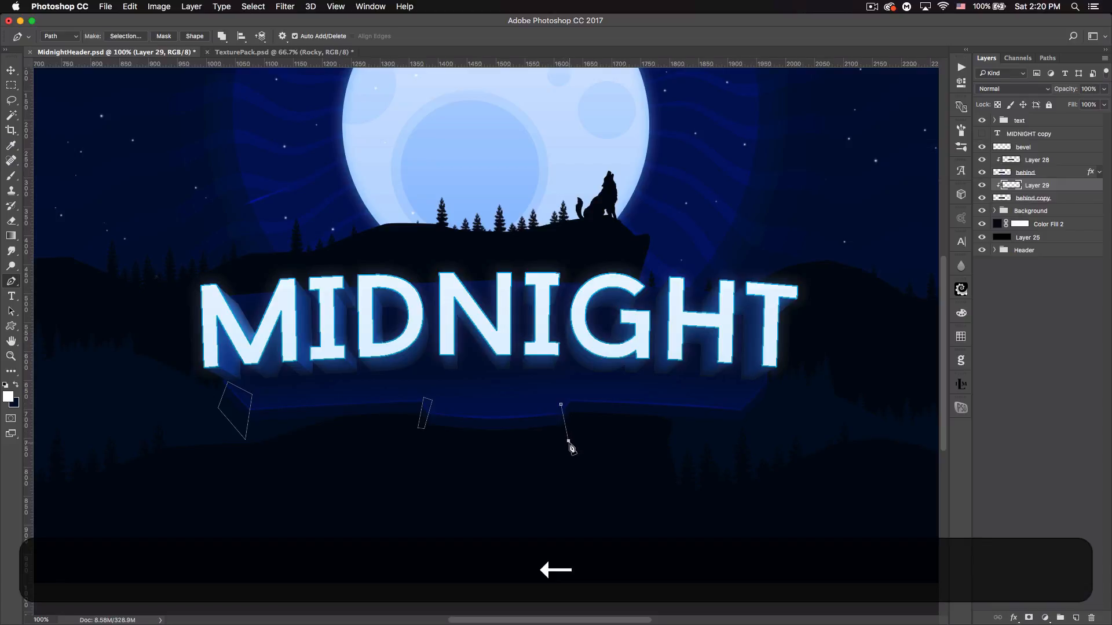
pyautogui.click(573, 426)
pyautogui.click(566, 388)
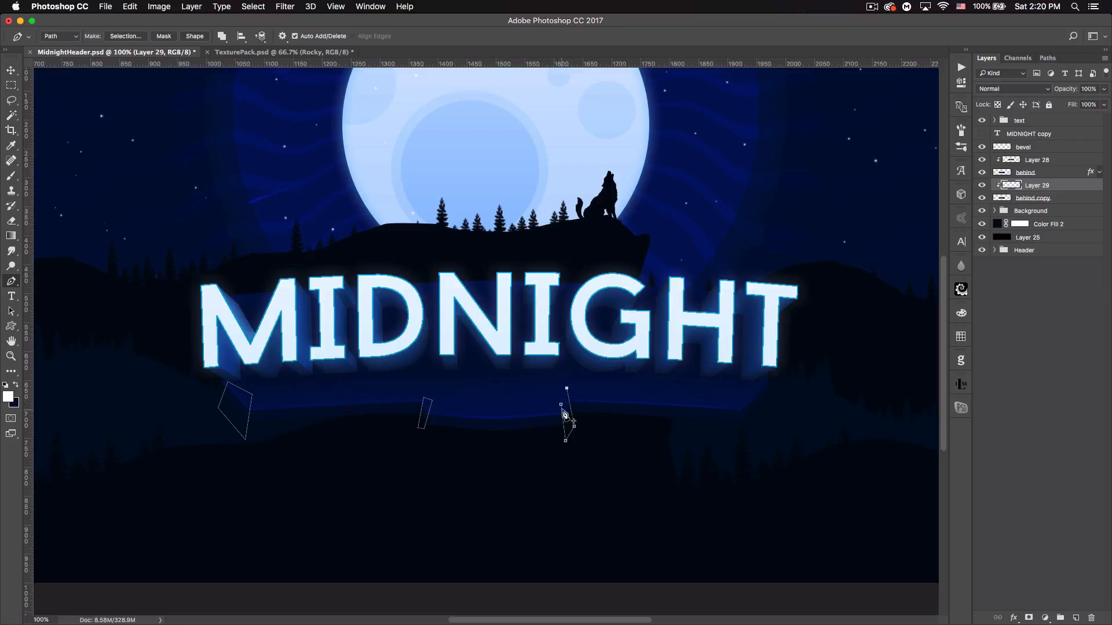
pyautogui.click(560, 404)
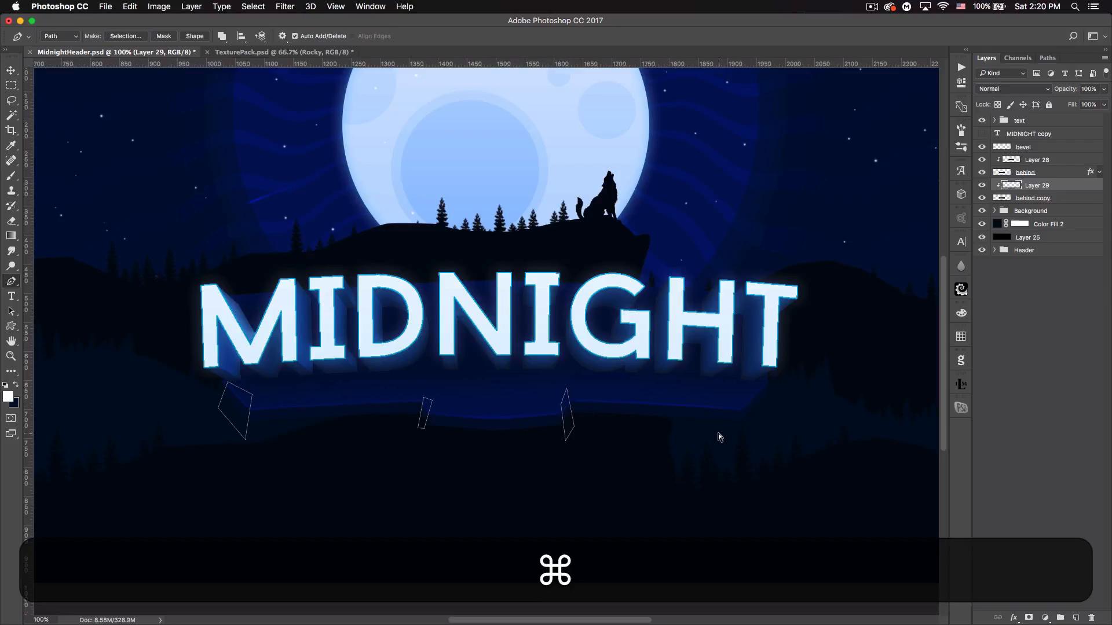
# Step: Draw a closed four-sided Pen path over the right corner of the backing shape's darker lower edge
pyautogui.click(736, 390)
pyautogui.click(746, 442)
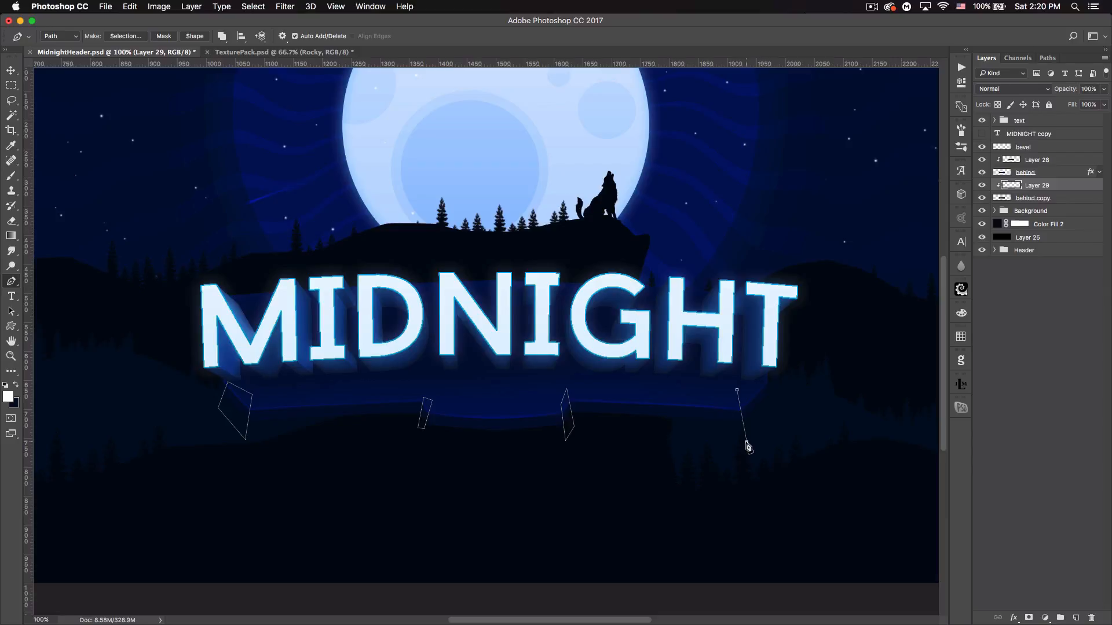
pyautogui.press('Left')
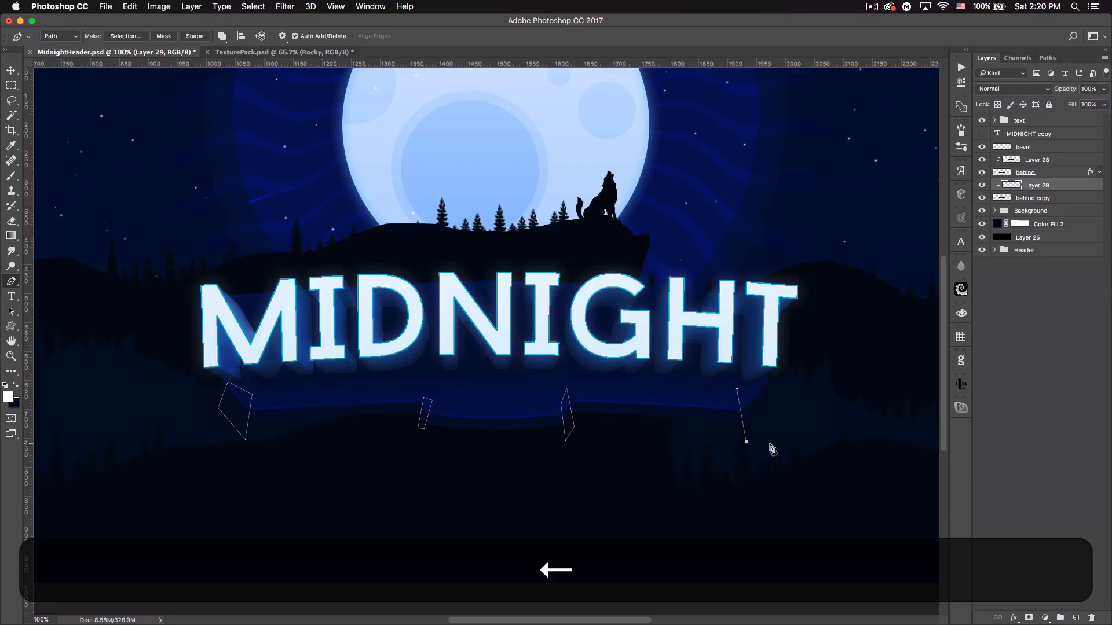
pyautogui.click(778, 400)
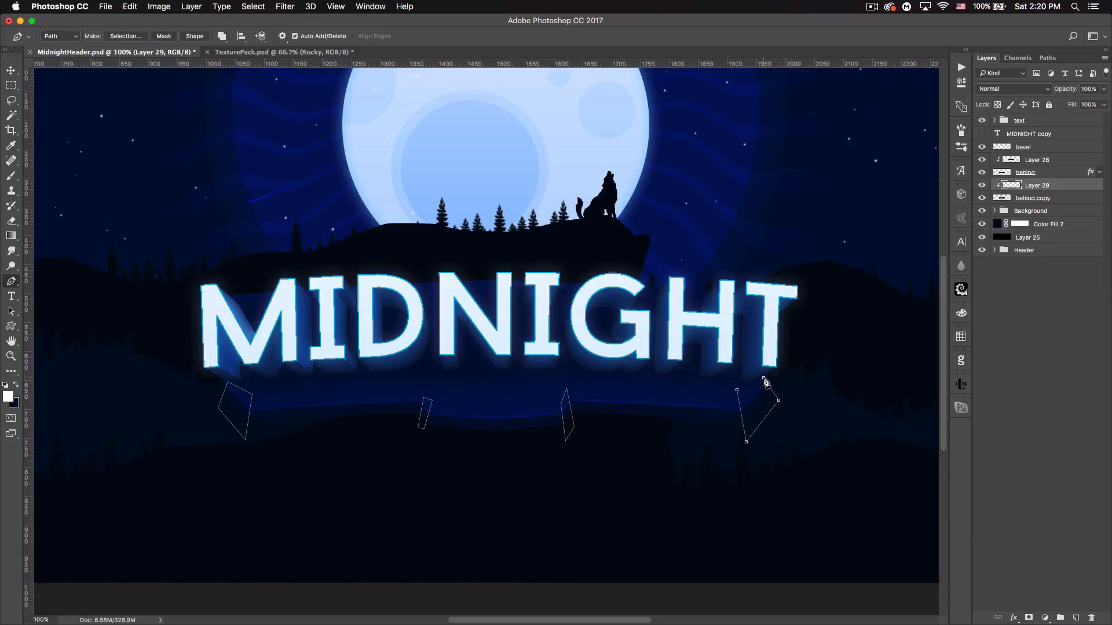
pyautogui.click(737, 390)
# Step: Fill the four corner paths with white at 100% opacity on the clipped layer, and delete the path
pyautogui.press('super')
pyautogui.rightClick(460, 470)
pyautogui.click(486, 538)
pyautogui.click(667, 207)
pyautogui.click(671, 278)
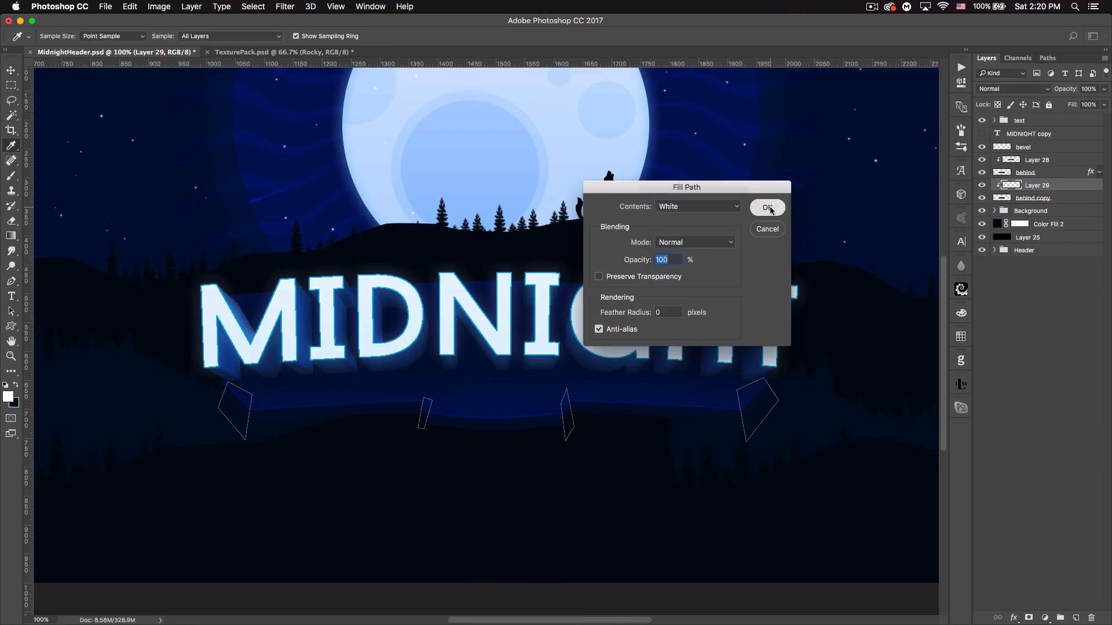
pyautogui.rightClick(608, 457)
pyautogui.click(641, 473)
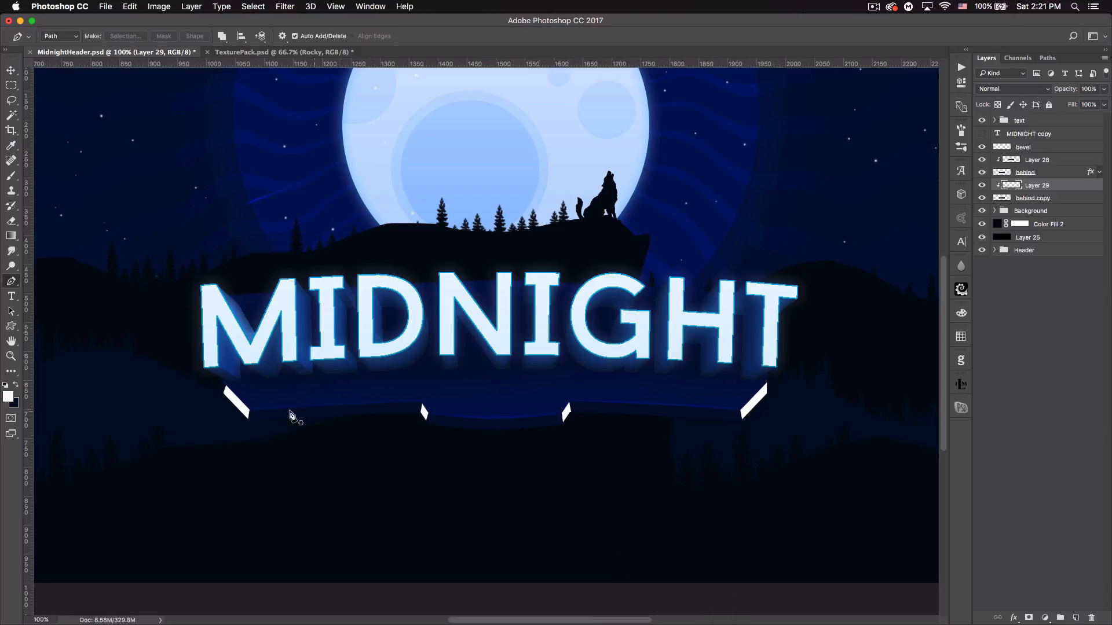
# Step: Set the white corner layer's blend mode to Overlay and its opacity to 67%
pyautogui.click(1008, 89)
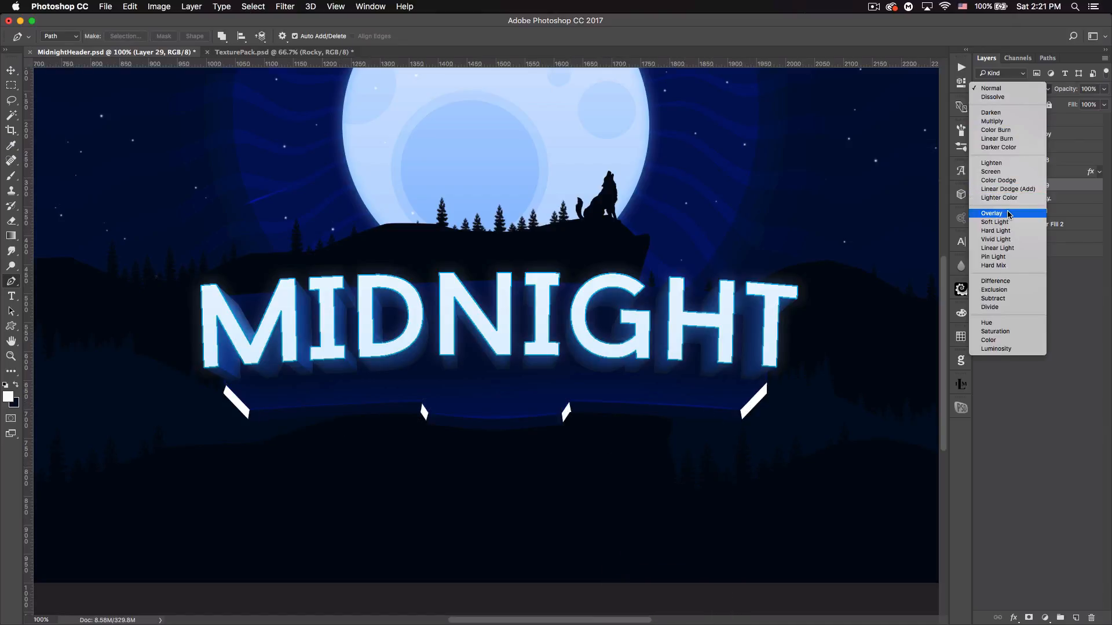
pyautogui.click(1010, 215)
pyautogui.moveTo(1068, 95); pyautogui.dragTo(1049, 91)
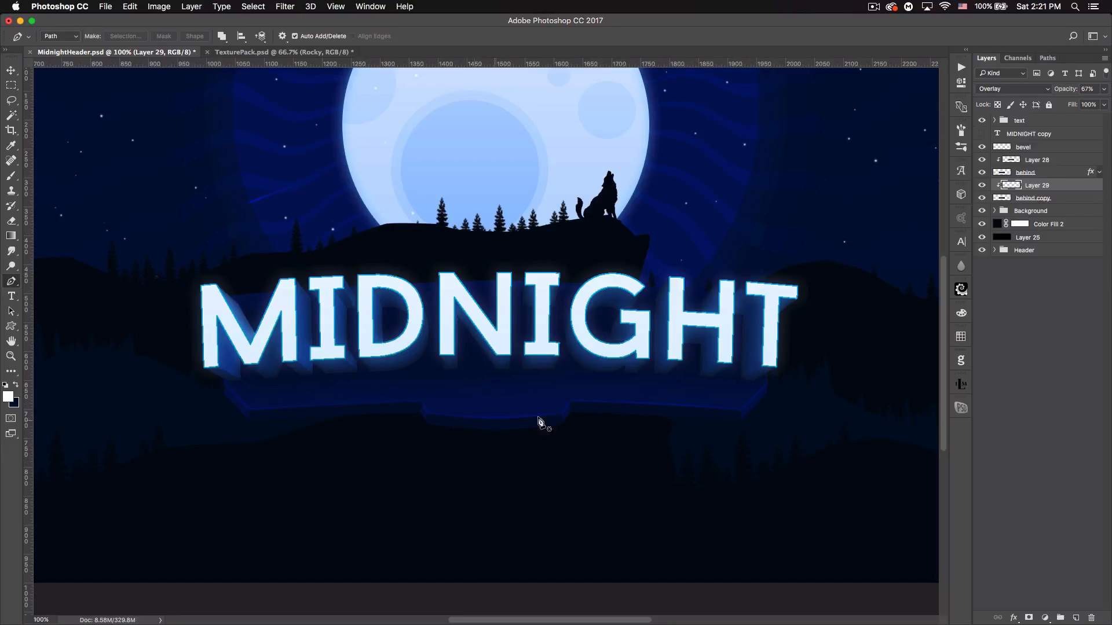
# Step: Add a black Multiply inner shadow to the behind copy layer, with 54% opacity, 0 px distance and a size of about 16 px
pyautogui.doubleClick(1064, 201)
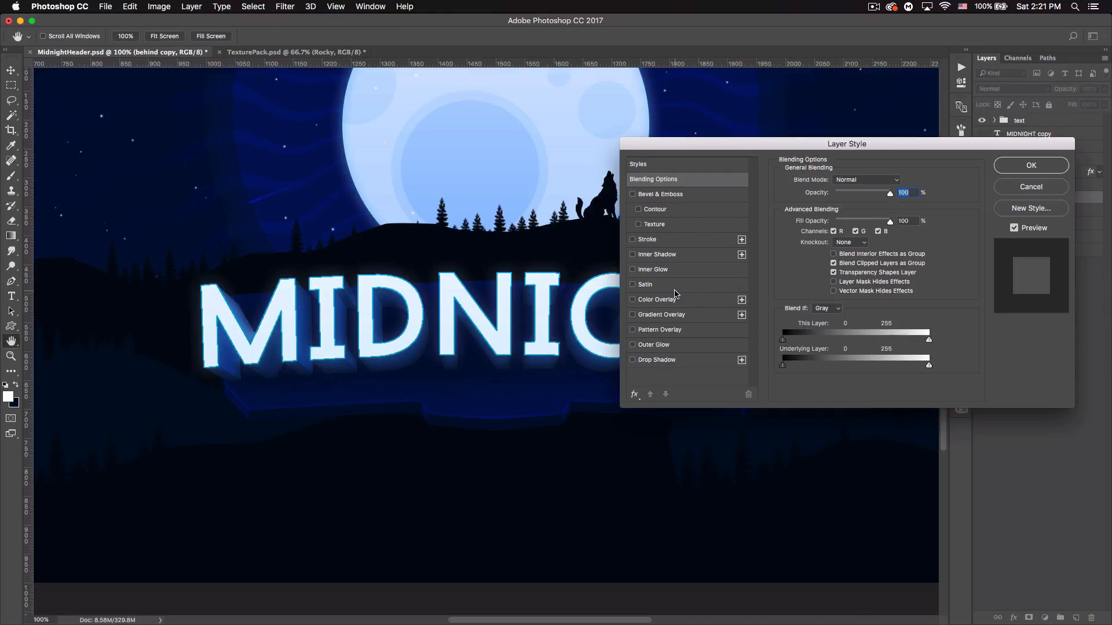
pyautogui.click(633, 256)
pyautogui.click(658, 260)
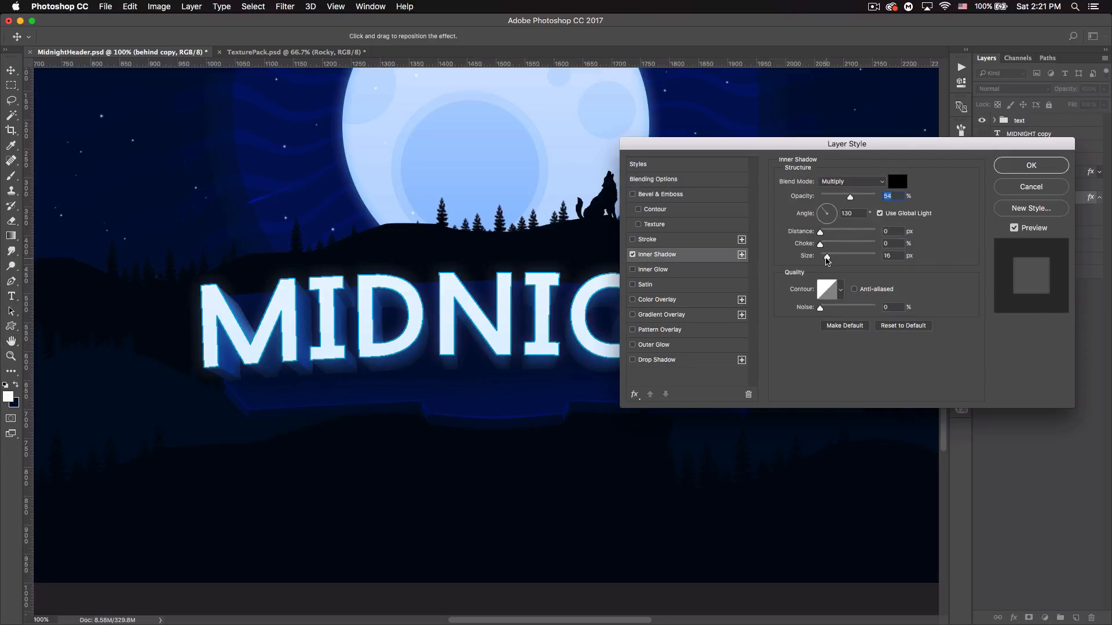
pyautogui.moveTo(825, 210); pyautogui.dragTo(830, 201)
pyautogui.moveTo(827, 256)
pyautogui.mouseDown()
pyautogui.moveTo(858, 257)
pyautogui.moveTo(828, 258)
pyautogui.mouseUp()
pyautogui.click(1013, 172)
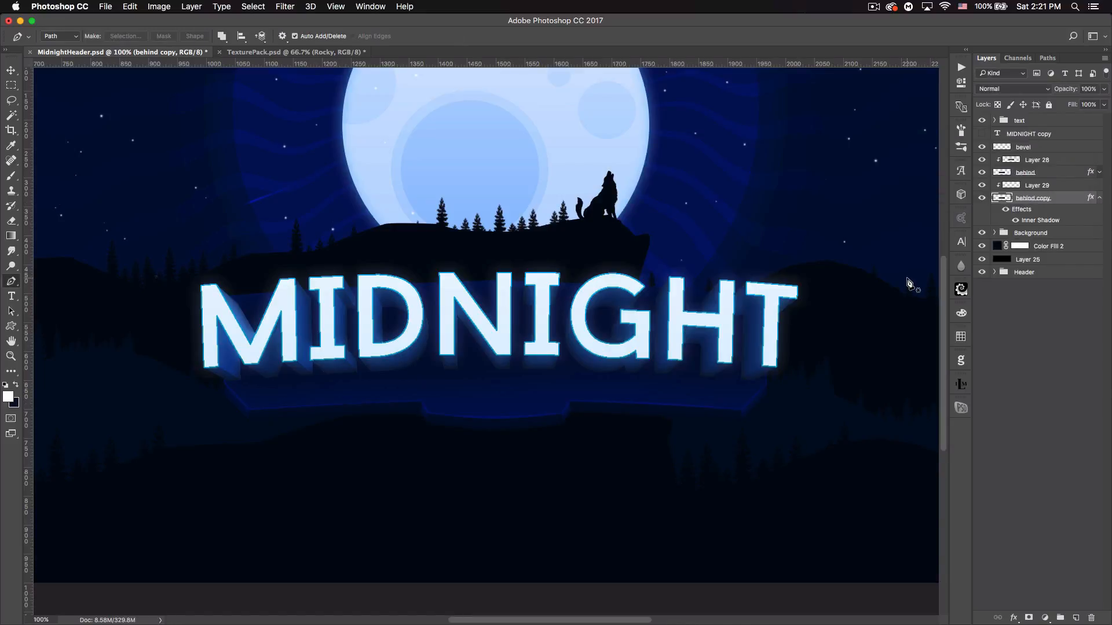
# Step: Group the layers from bevel down to behind copy and name the group behindtext
pyautogui.click(1045, 148)
pyautogui.keyDown('shift'); pyautogui.click(1048, 203); pyautogui.keyUp('shift')
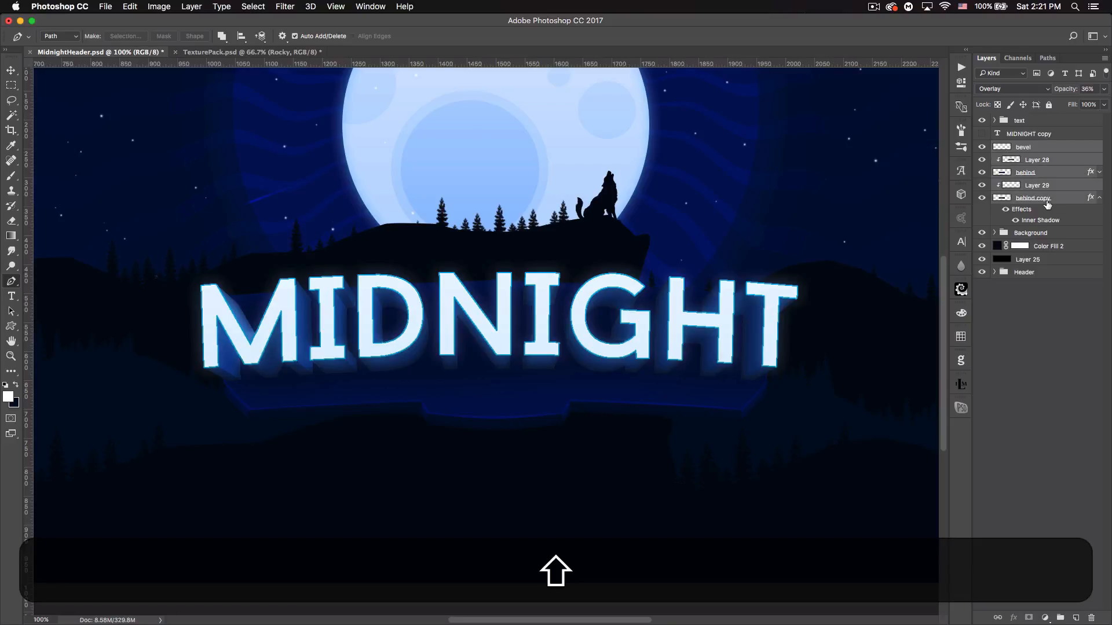
pyautogui.press('super+g')
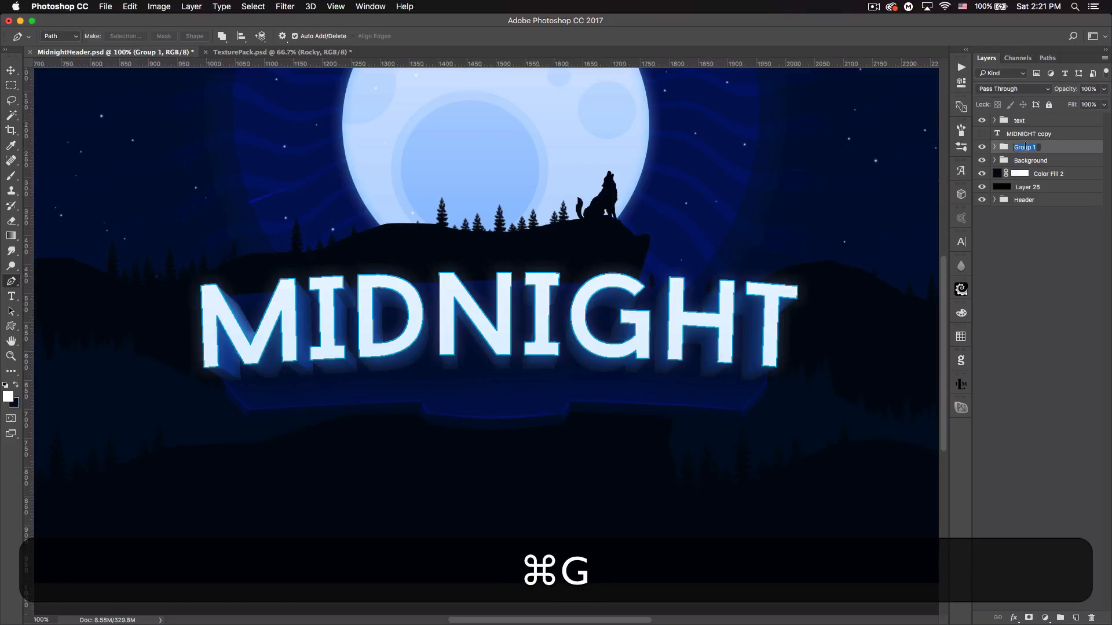
pyautogui.write('behindtext')
pyautogui.press('Return')
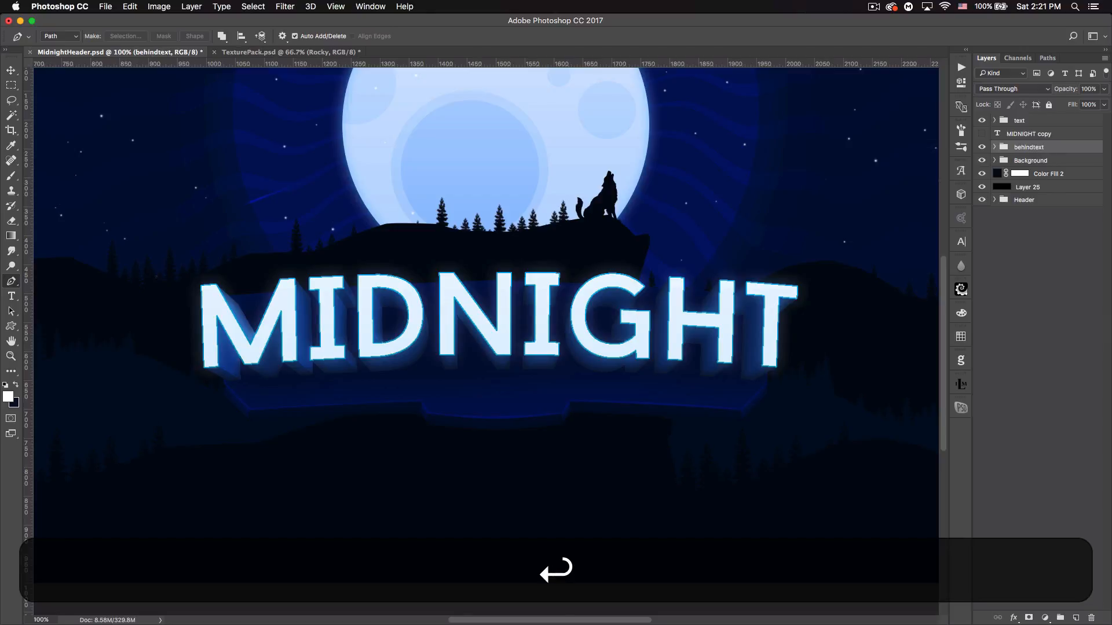
# Step: Create a layer clipped to the behindtext group, fill it with colour and turn it white with Hue/Saturation lightness +100
pyautogui.click(1075, 617)
pyautogui.keyDown('alt'); pyautogui.click(1048, 153); pyautogui.keyUp('alt')
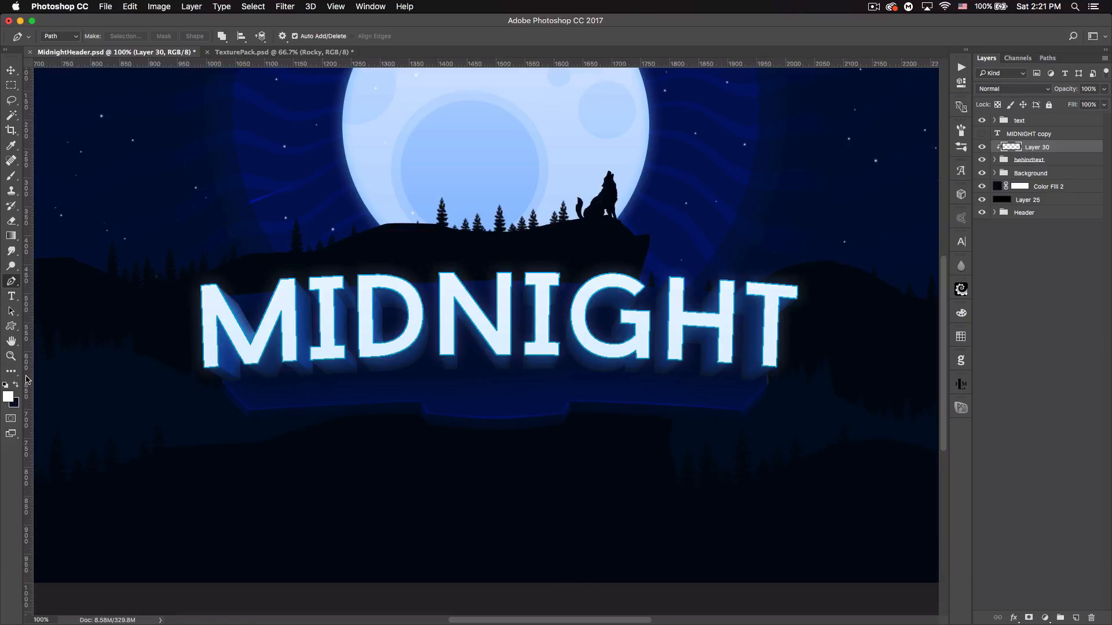
pyautogui.press('super')
pyautogui.press('super+BackSpace')
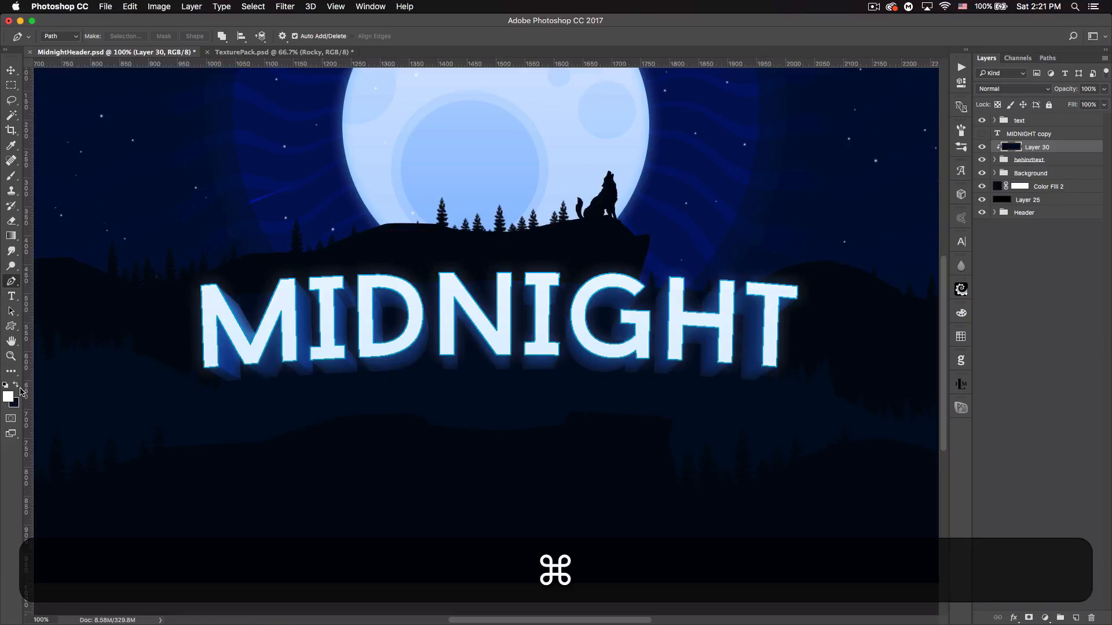
pyautogui.press('super+u')
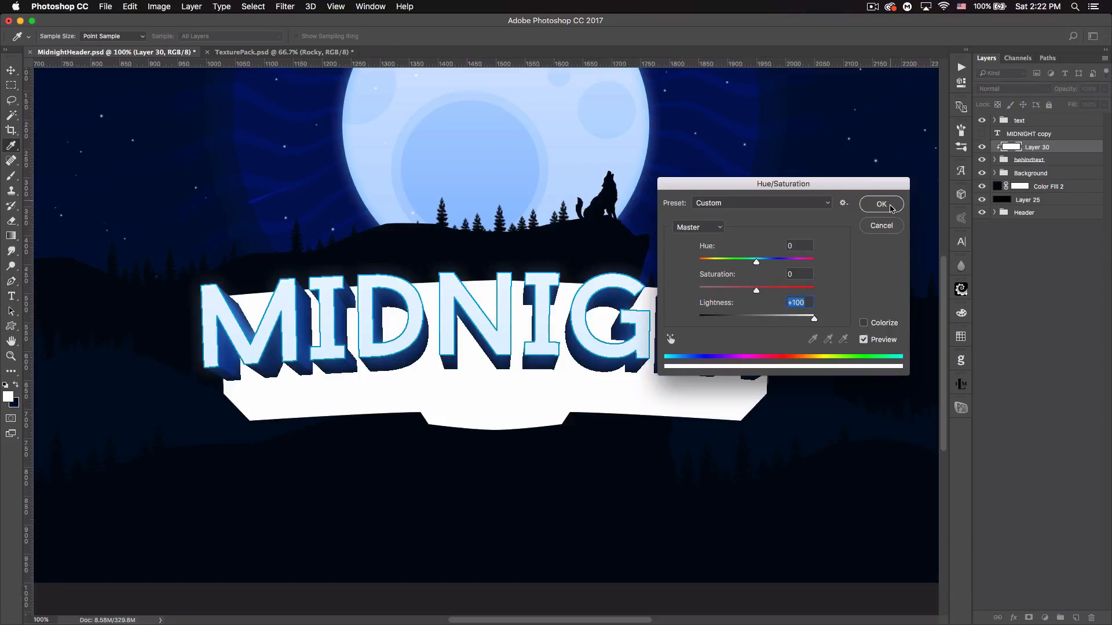
pyautogui.press('Return')
# Step: Set the white clipped layer above the behindtext group to Overlay at 35% opacity
pyautogui.click(1001, 91)
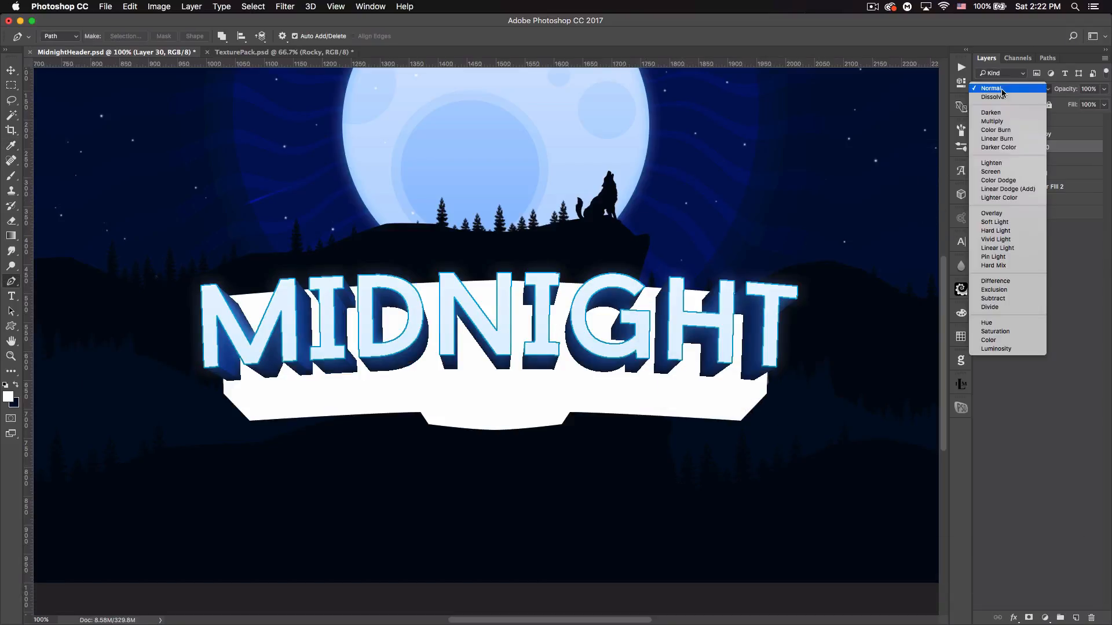
pyautogui.click(1009, 214)
pyautogui.moveTo(1069, 90); pyautogui.dragTo(1032, 90)
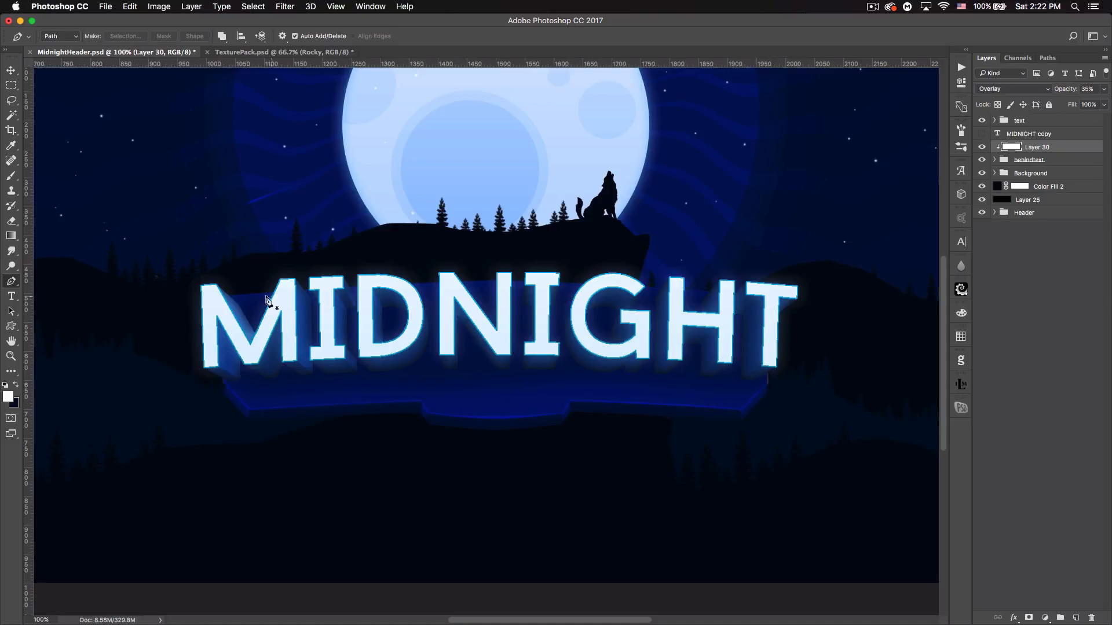
# Step: Show the MIDNIGHT copy text layer and move it straight up about 81 px onto the middle of the backing shape
pyautogui.press('v')
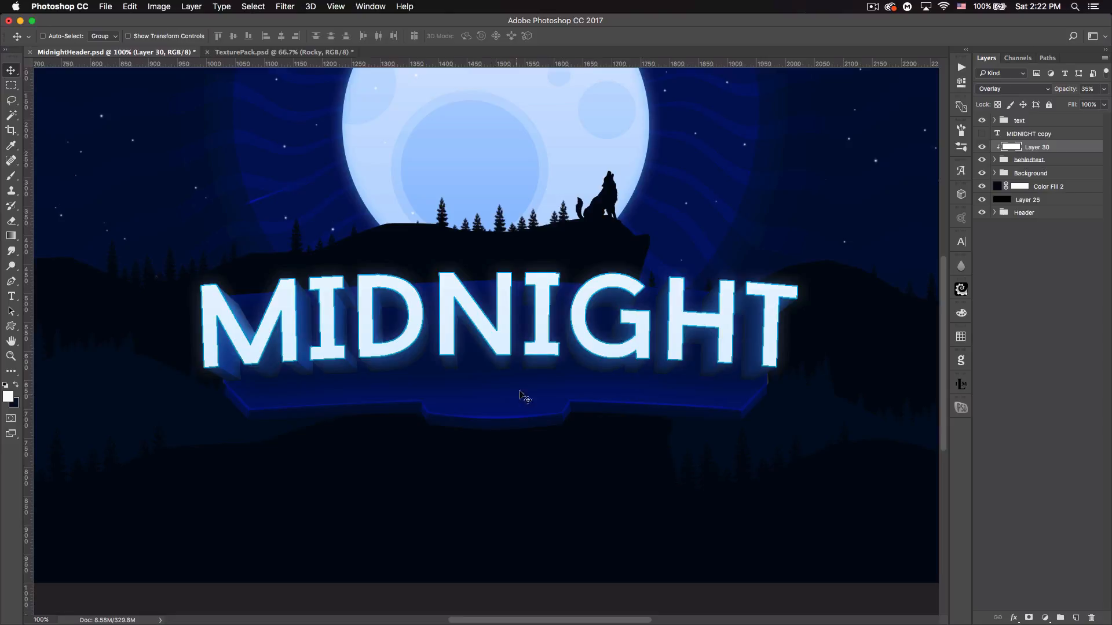
pyautogui.click(981, 134)
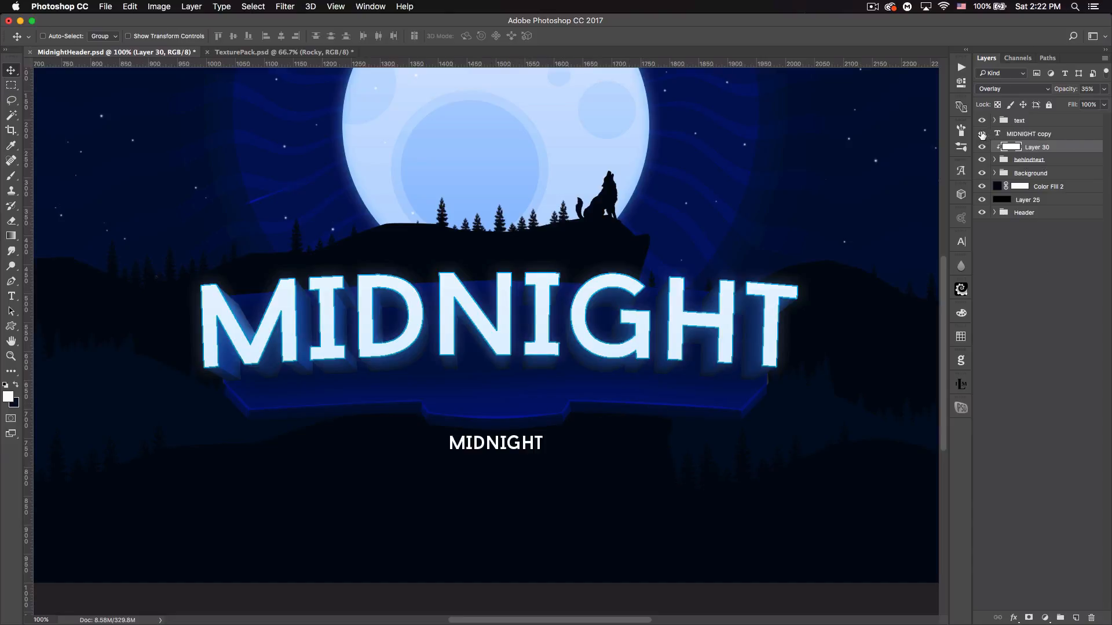
pyautogui.click(1050, 136)
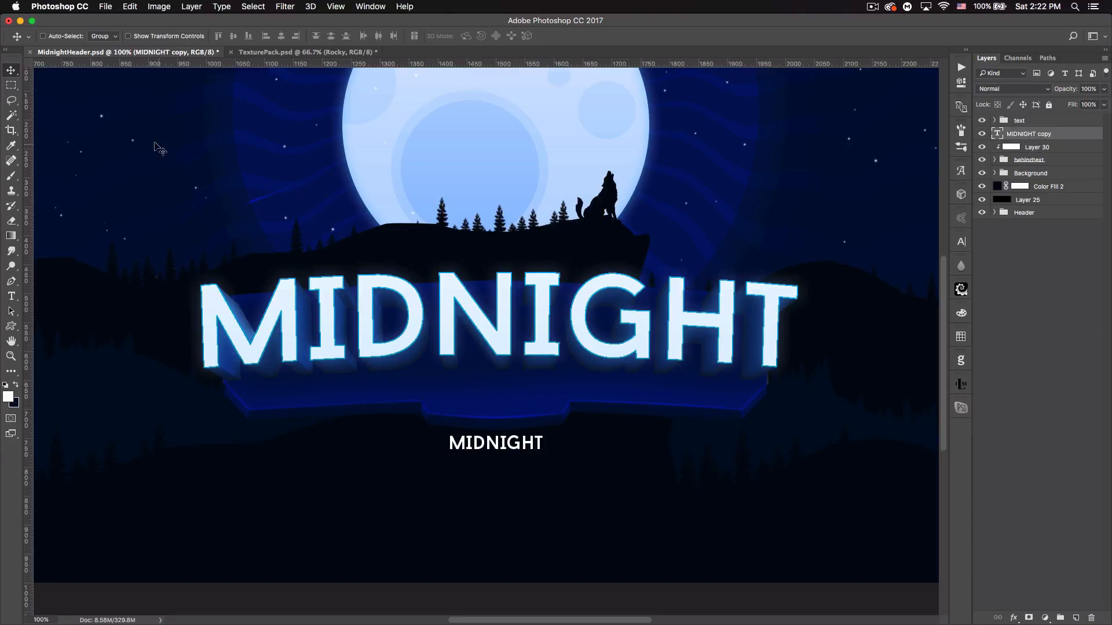
pyautogui.hotkey('shift', 'Up')
pyautogui.hotkey('shift', 'Up')
pyautogui.hotkey('shift', 'Up')
pyautogui.hotkey('shift', 'Up')
pyautogui.hotkey('shift', 'Up')
pyautogui.hotkey('shift', 'Up')
pyautogui.hotkey('shift', 'Up')
pyautogui.hotkey('shift', 'Up')
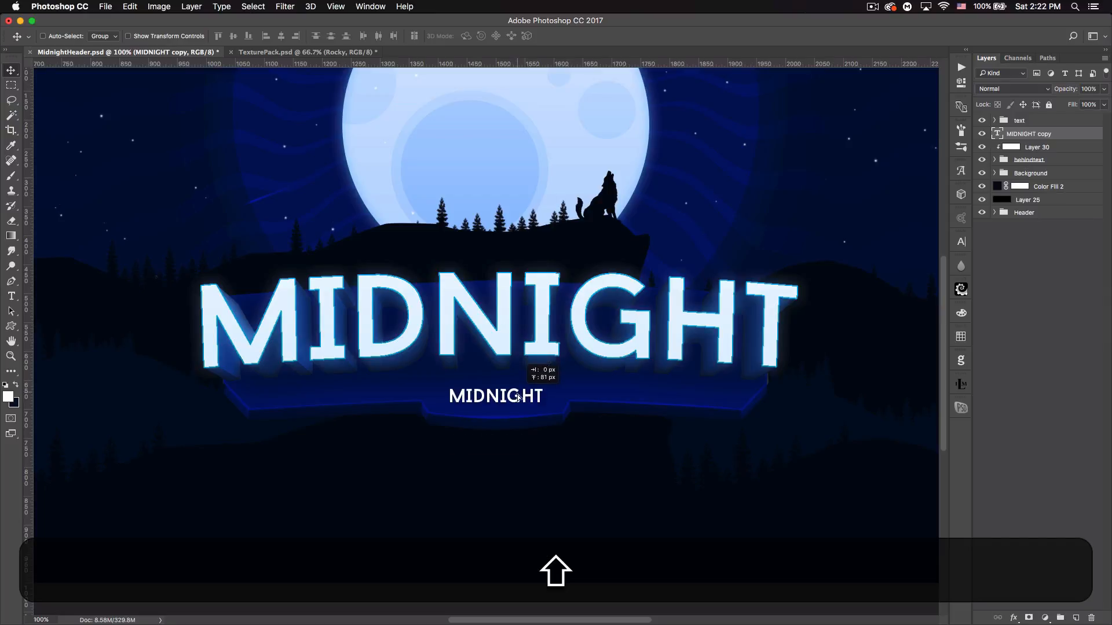
# Step: Scale the small MIDNIGHT text down slightly to about 6.52 pt within the backing shape's central section
pyautogui.press('shift+super+t')
pyautogui.moveTo(545, 388); pyautogui.dragTo(537, 386)
pyautogui.press('Return')
pyautogui.press('Return')
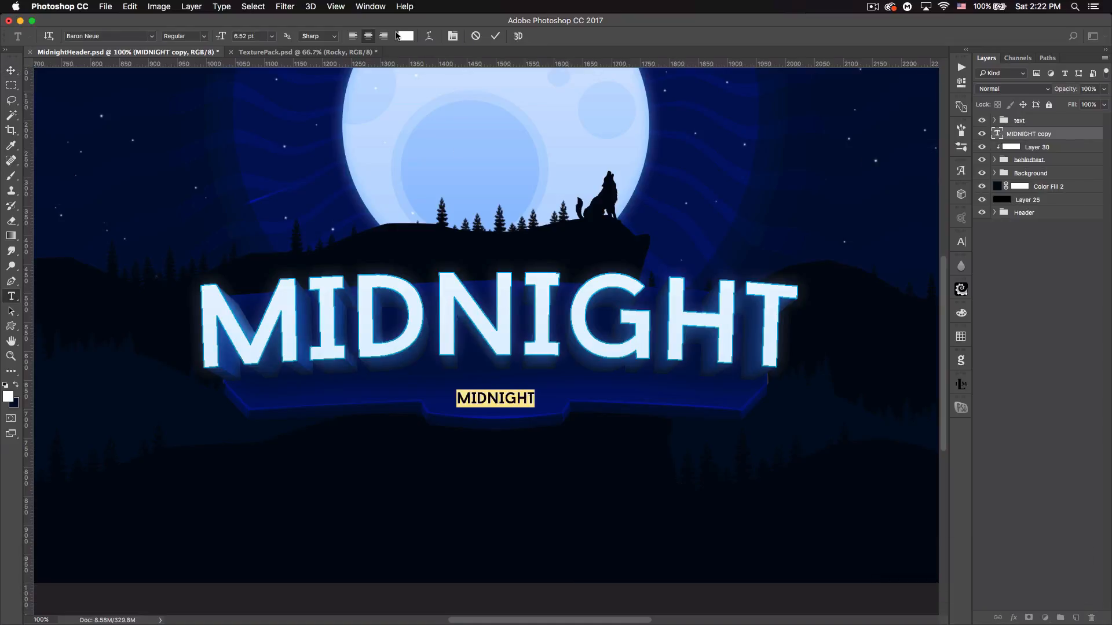
# Step: Change the small MIDNIGHT text's colour to light blue d5ecff
pyautogui.click(405, 36)
pyautogui.click(845, 265)
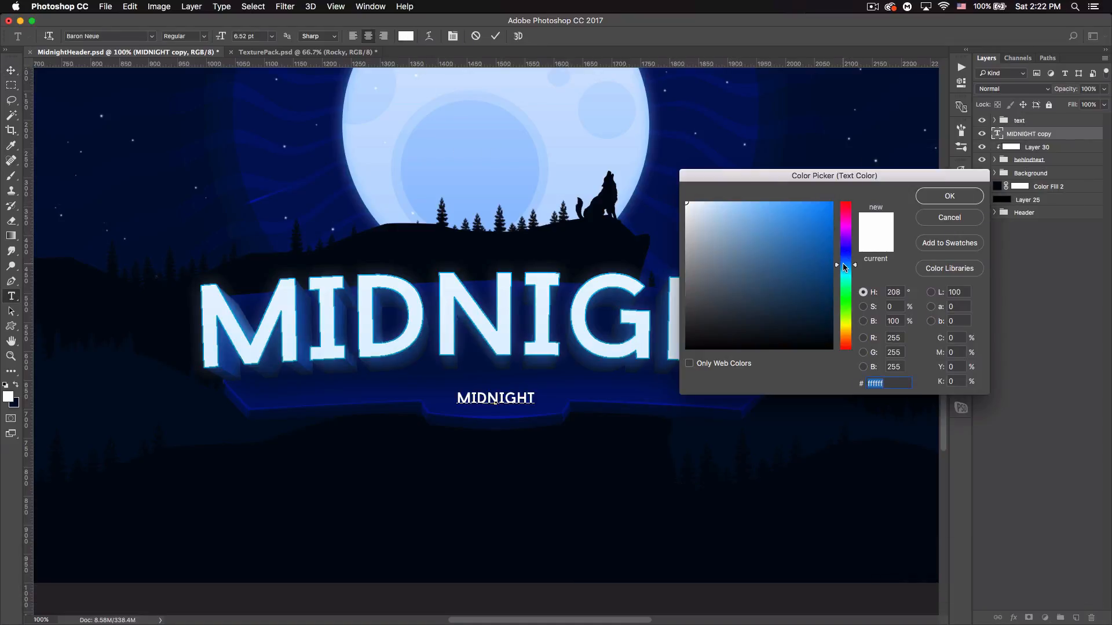
pyautogui.click(698, 202)
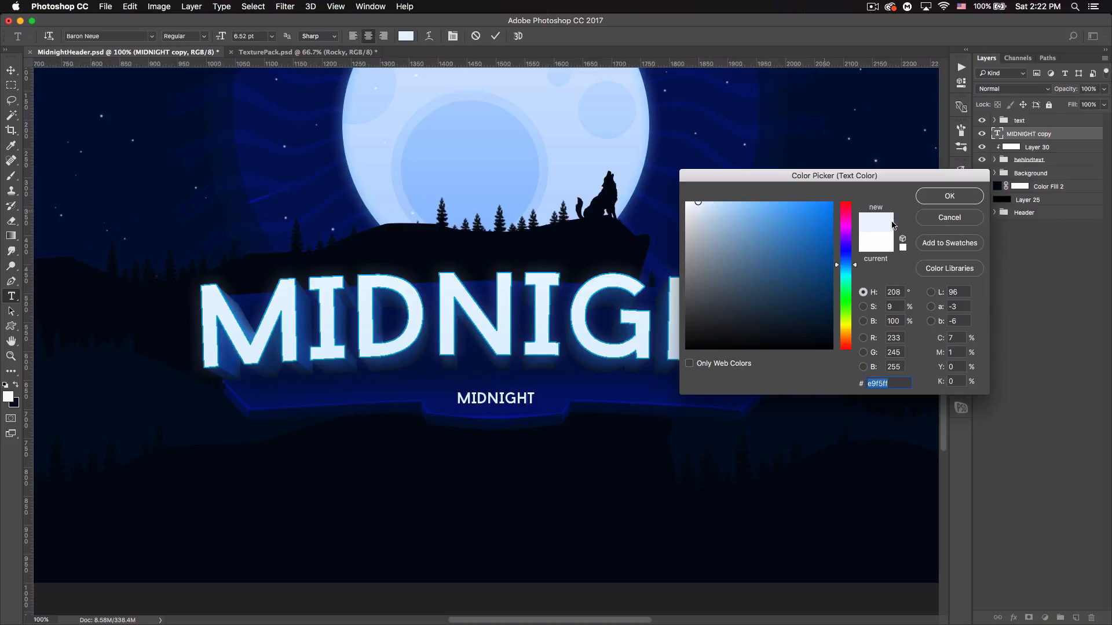
pyautogui.click(952, 197)
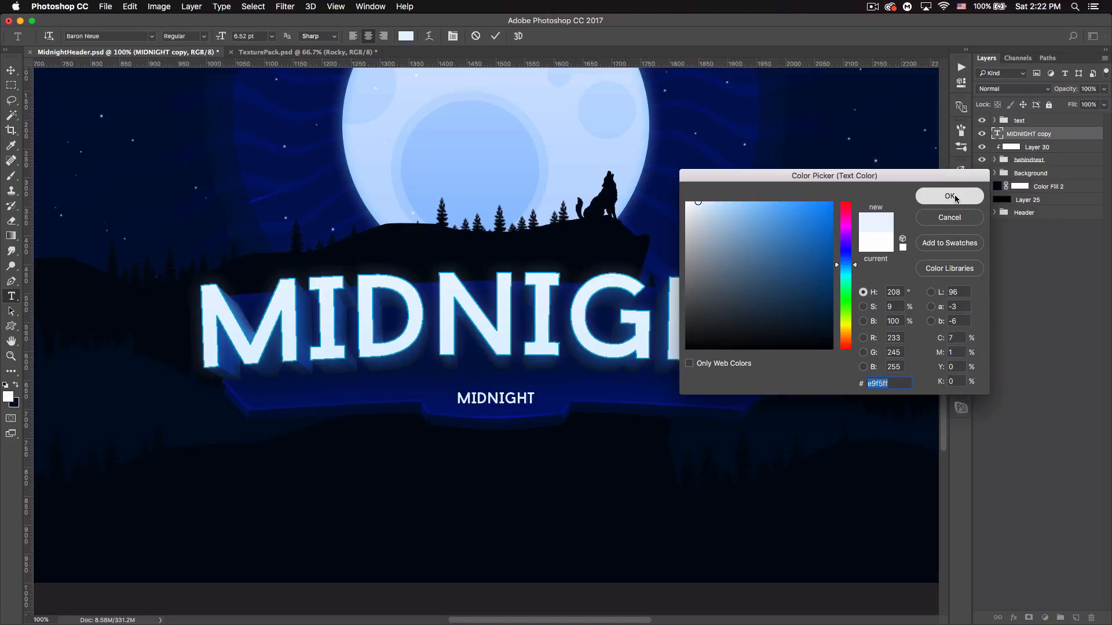
pyautogui.moveTo(697, 206); pyautogui.dragTo(709, 199)
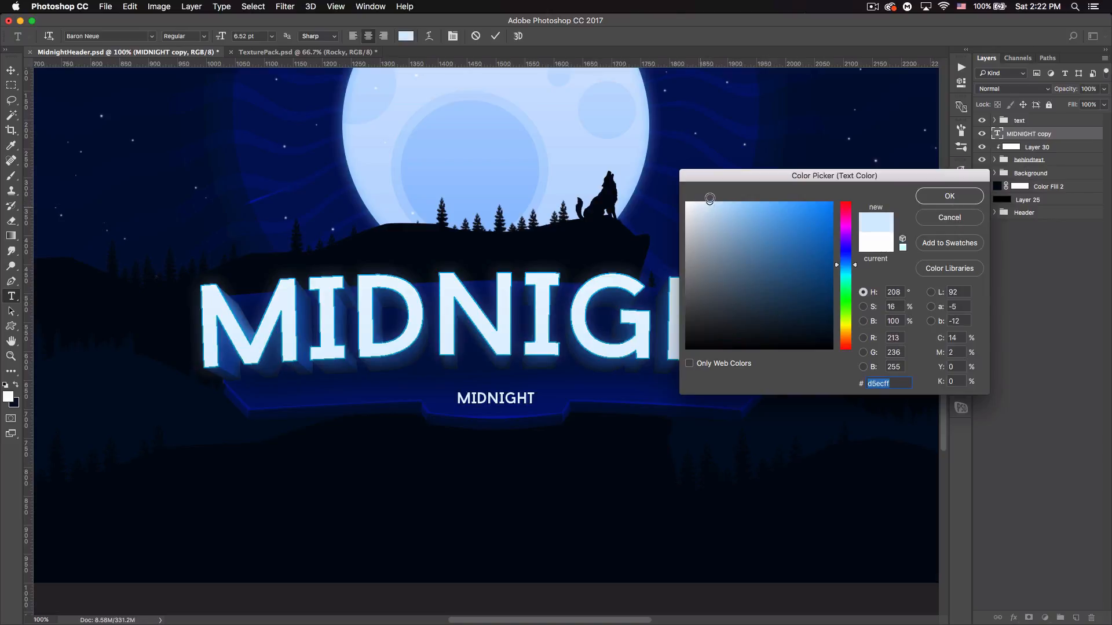
pyautogui.click(935, 197)
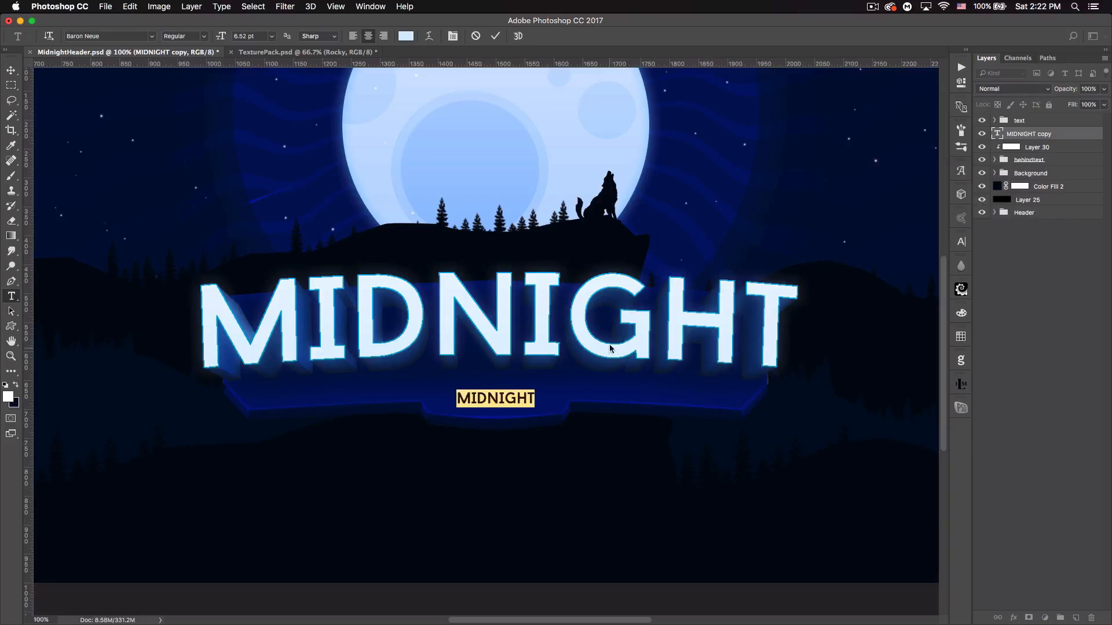
pyautogui.click(1051, 137)
pyautogui.press('v')
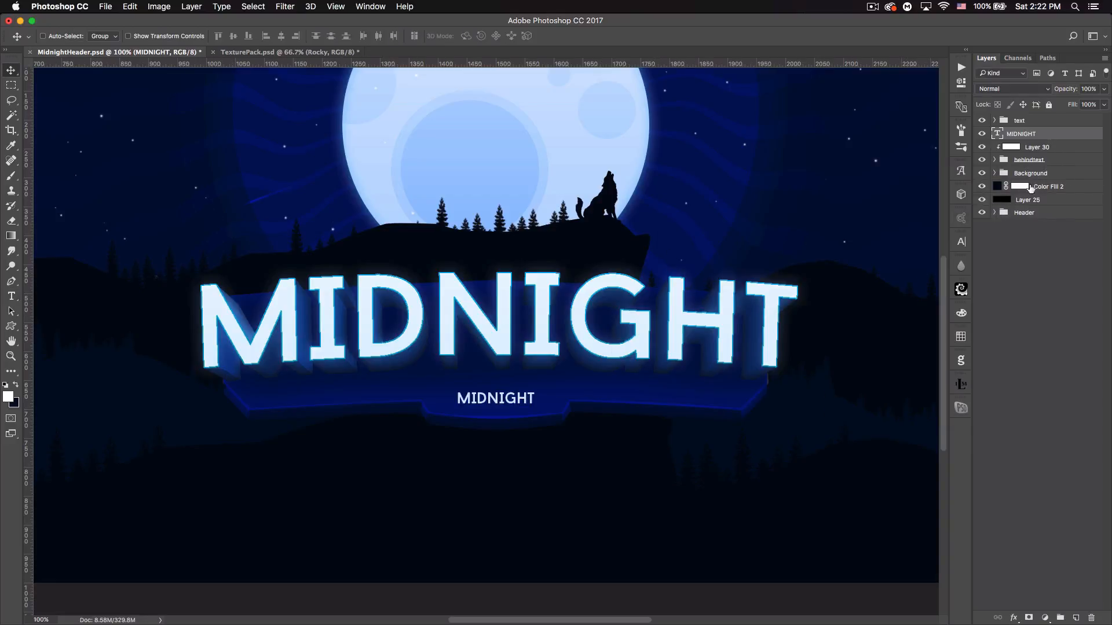
# Step: Warp the small MIDNIGHT text with a horizontal Arc at -3% bend
pyautogui.rightClick(1031, 139)
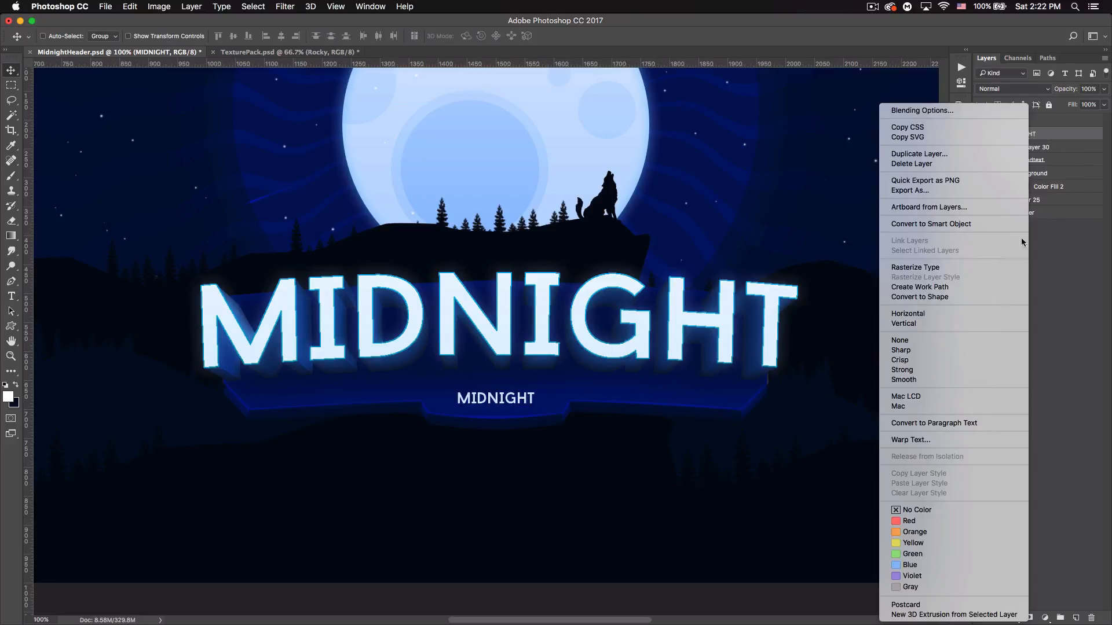
pyautogui.click(936, 444)
pyautogui.click(817, 236)
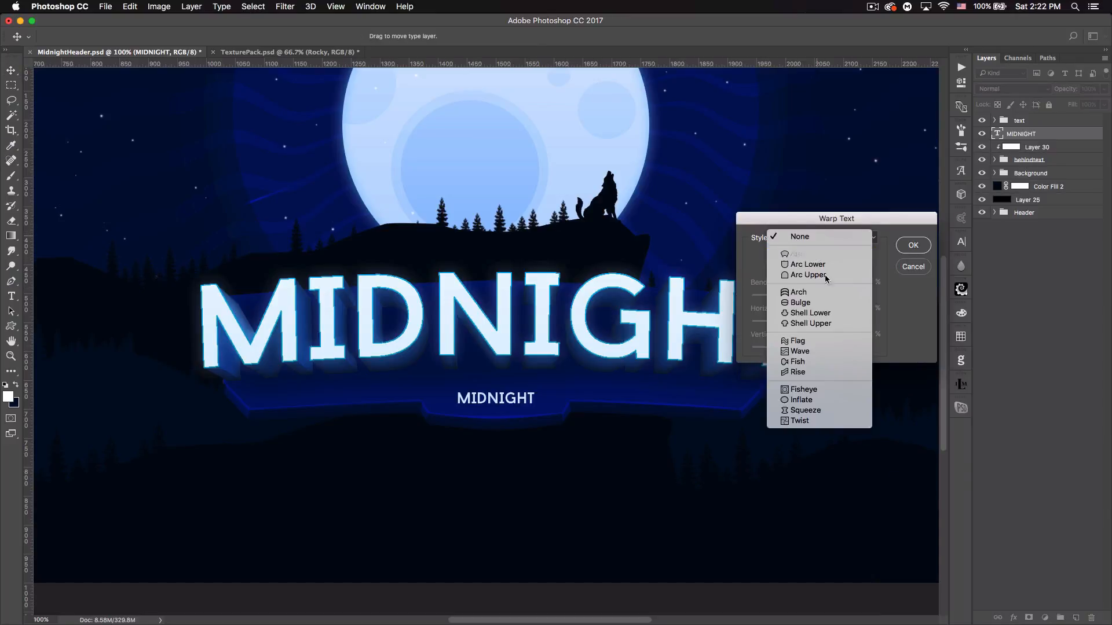
pyautogui.click(825, 255)
pyautogui.moveTo(841, 296); pyautogui.dragTo(809, 302)
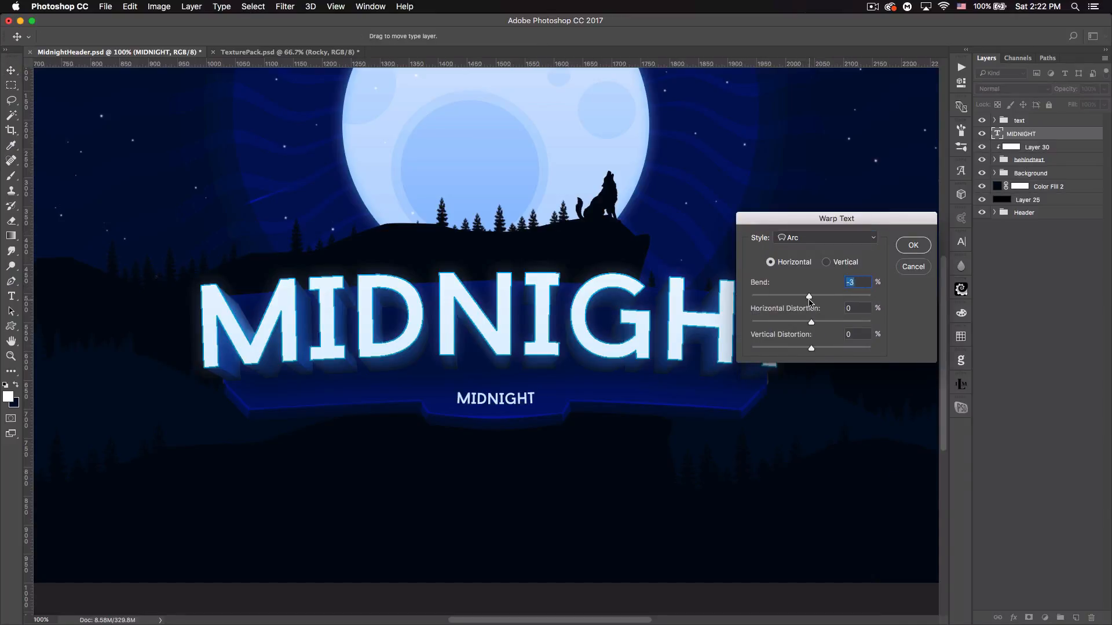
pyautogui.click(913, 245)
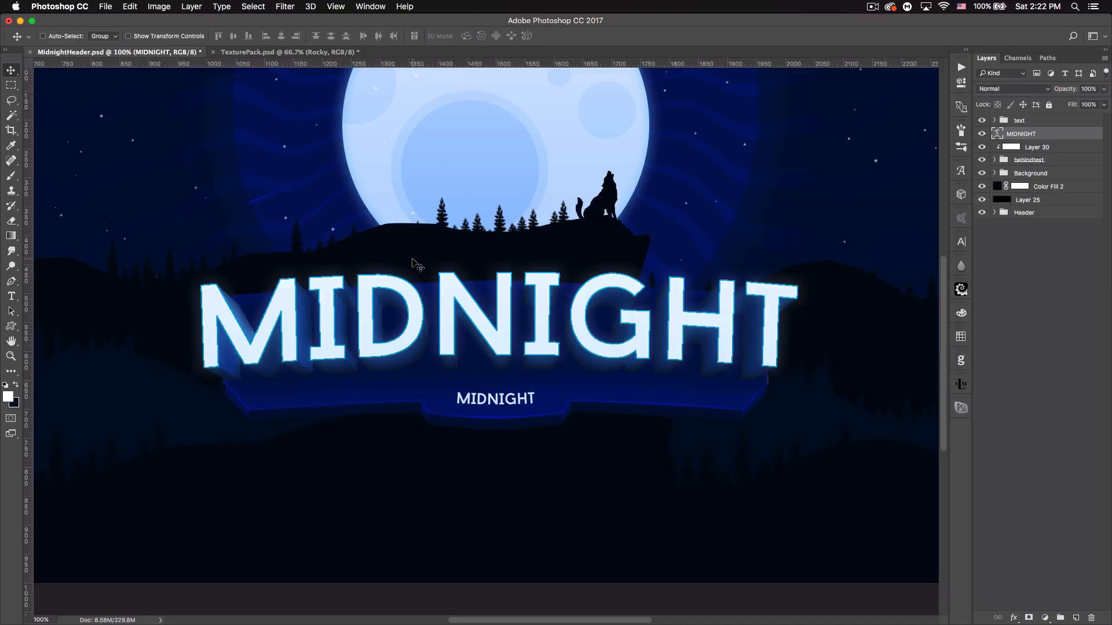
pyautogui.press('super+minus')
pyautogui.press('super+equal')
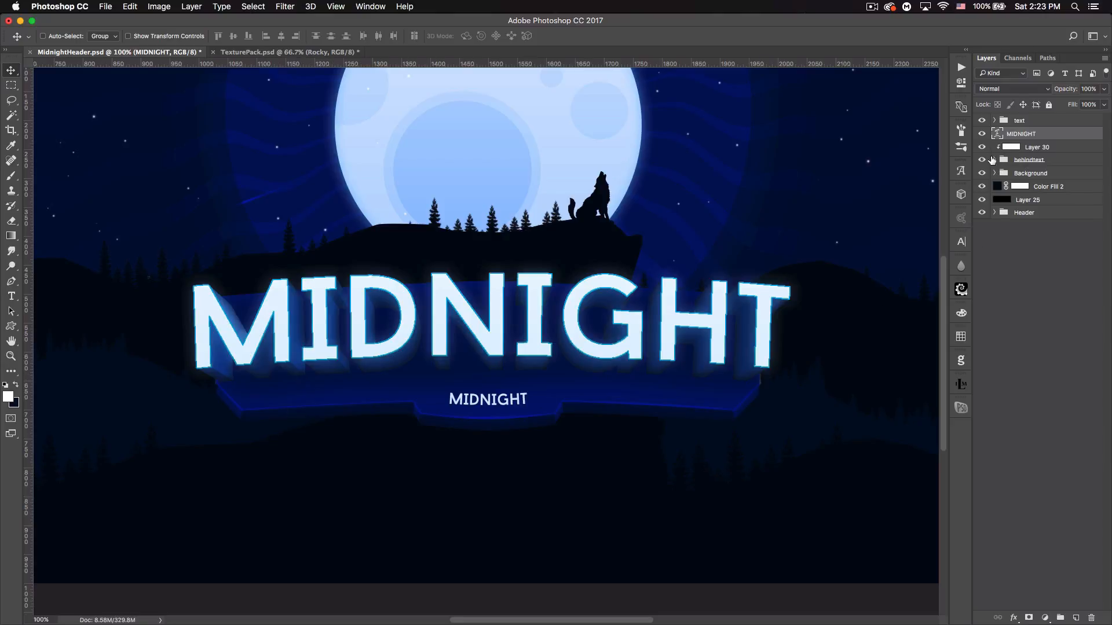
# Step: Add a new layer above the white clipped layer and set the brush size to 5 px
pyautogui.click(1063, 149)
pyautogui.click(1076, 618)
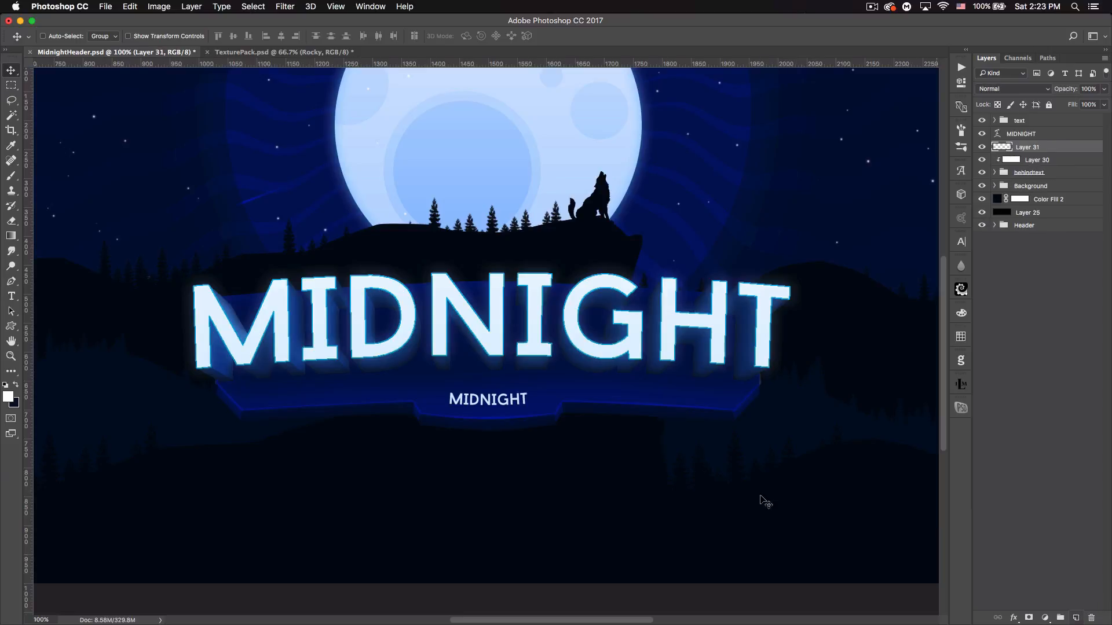
pyautogui.click(6, 177)
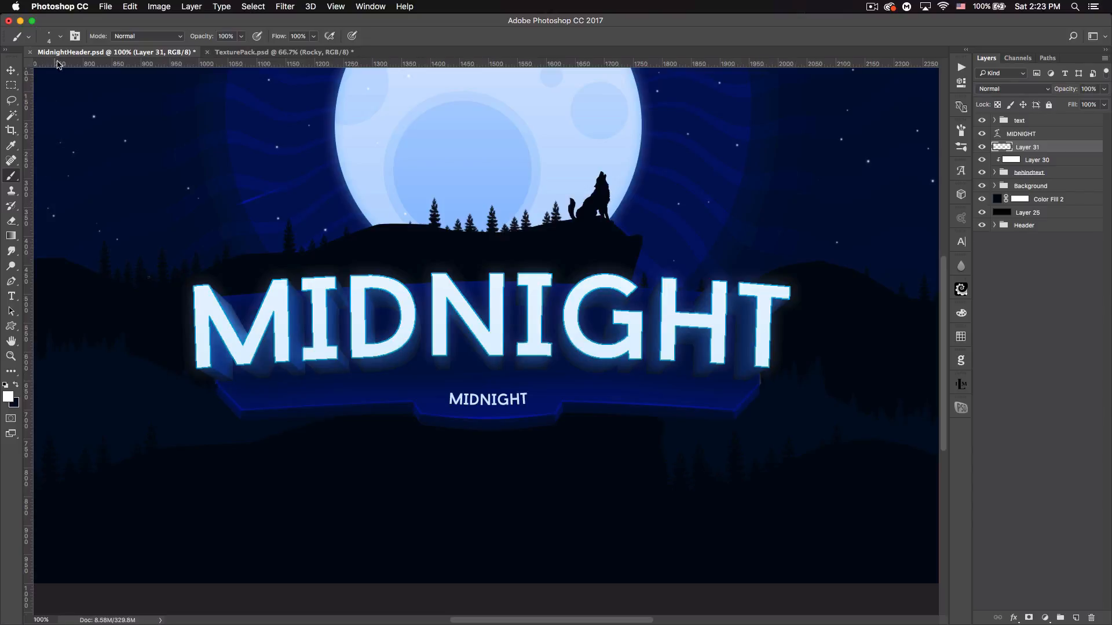
pyautogui.click(61, 38)
pyautogui.moveTo(116, 56); pyautogui.dragTo(86, 54)
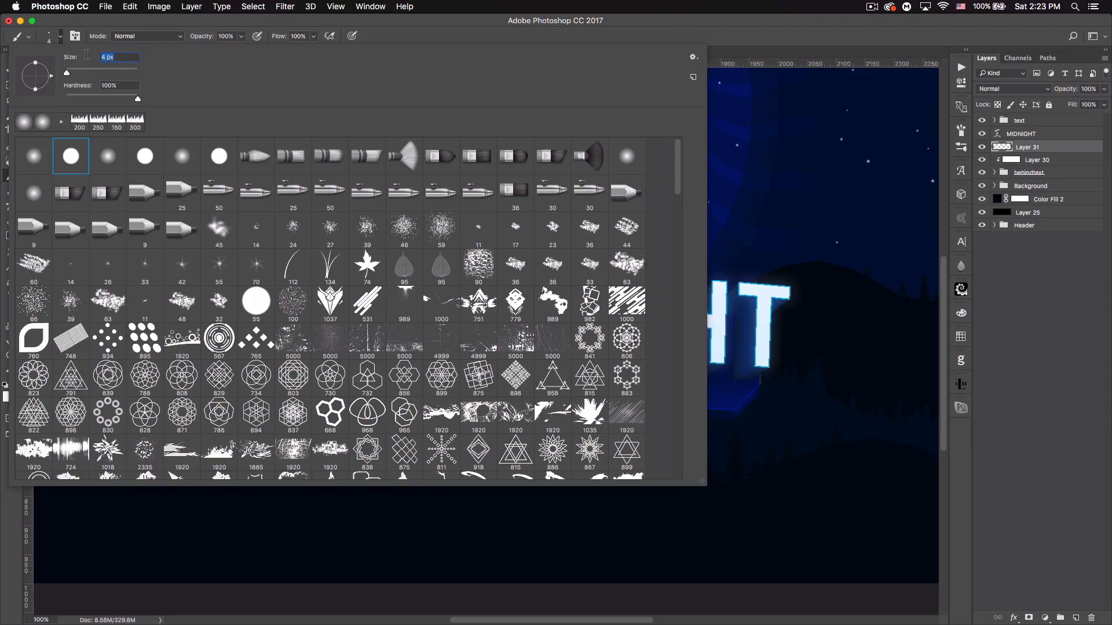
pyautogui.write('5')
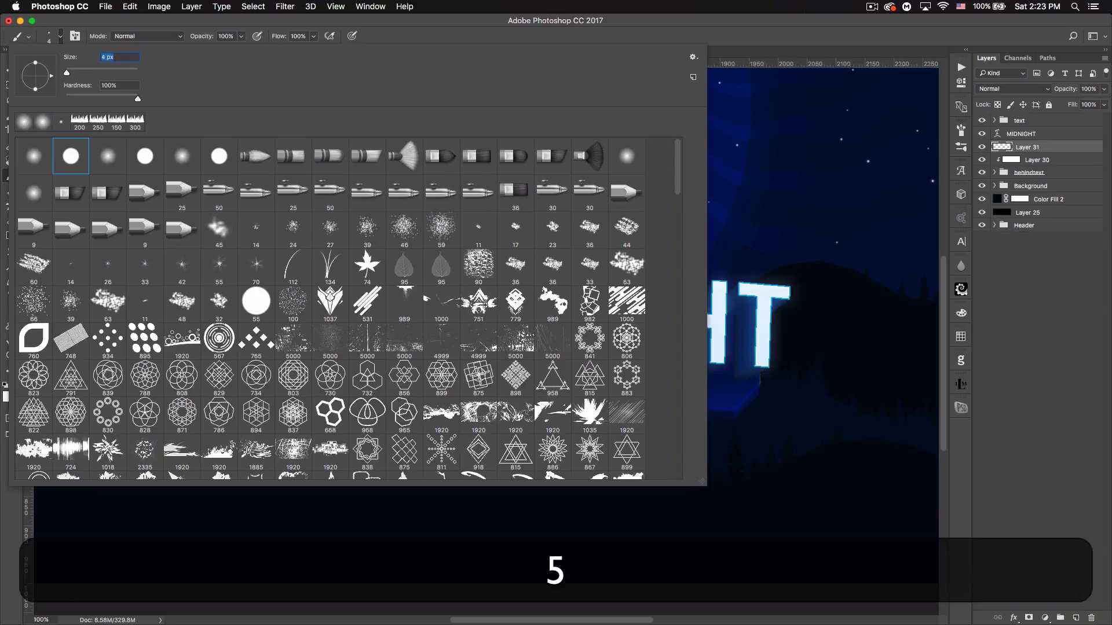
pyautogui.click(346, 23)
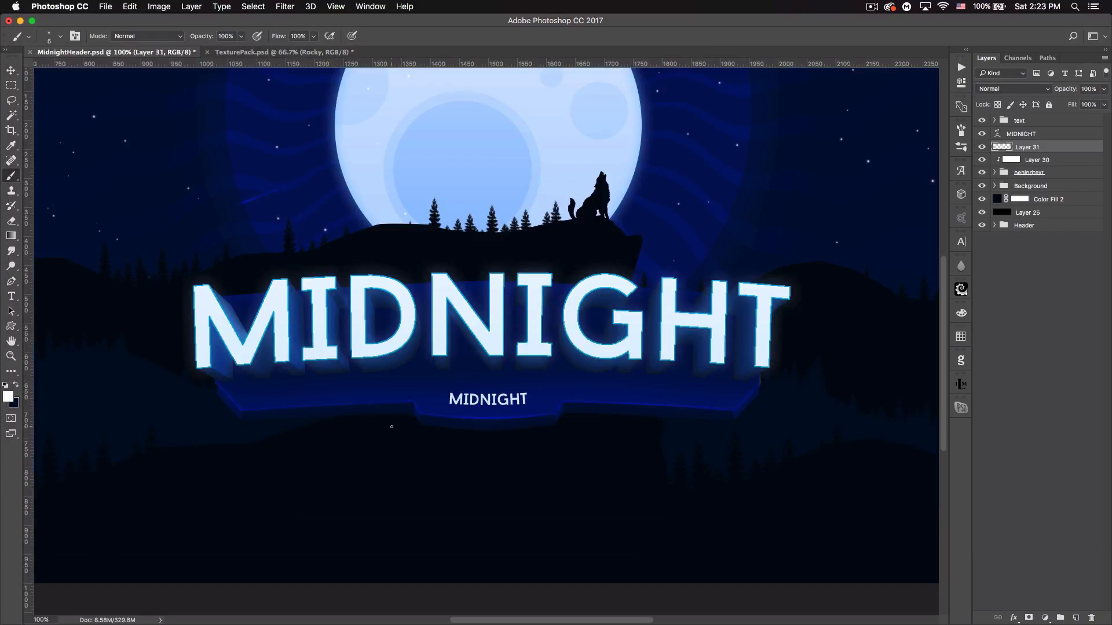
# Step: Paint a white dot with a 4 px brush below the backing shape and stretch it into a thin vertical sliver
pyautogui.press('[')
pyautogui.press('super+t')
pyautogui.moveTo(394, 465); pyautogui.dragTo(396, 450)
pyautogui.press('Return')
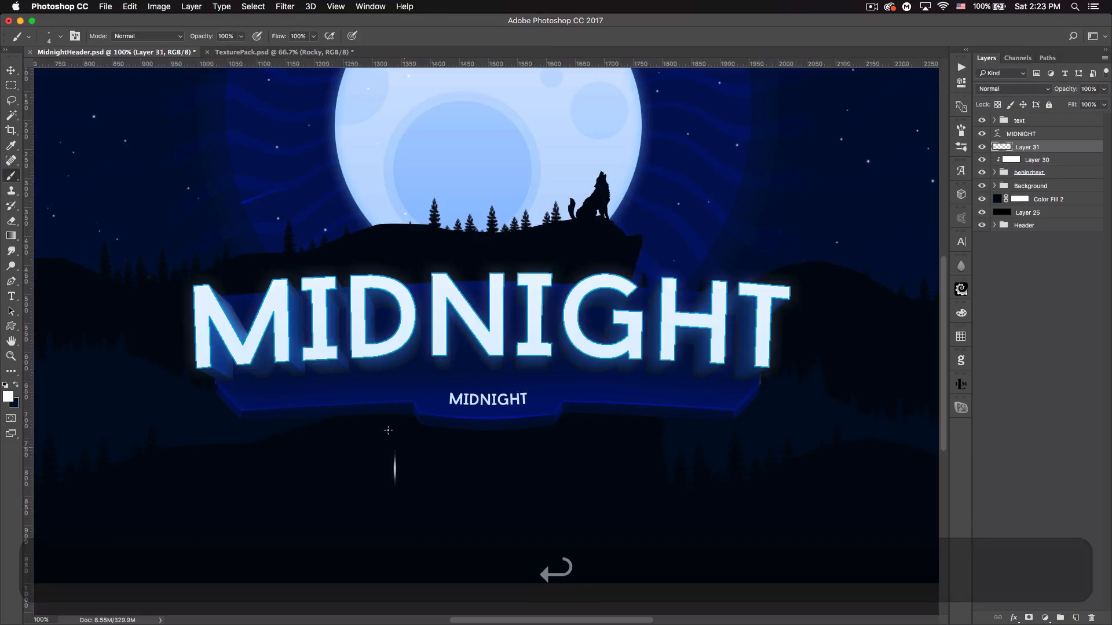
# Step: Narrow the white sliver to 50% width and shorten it from its upper end
pyautogui.press('super+equal')
pyautogui.press('super+equal')
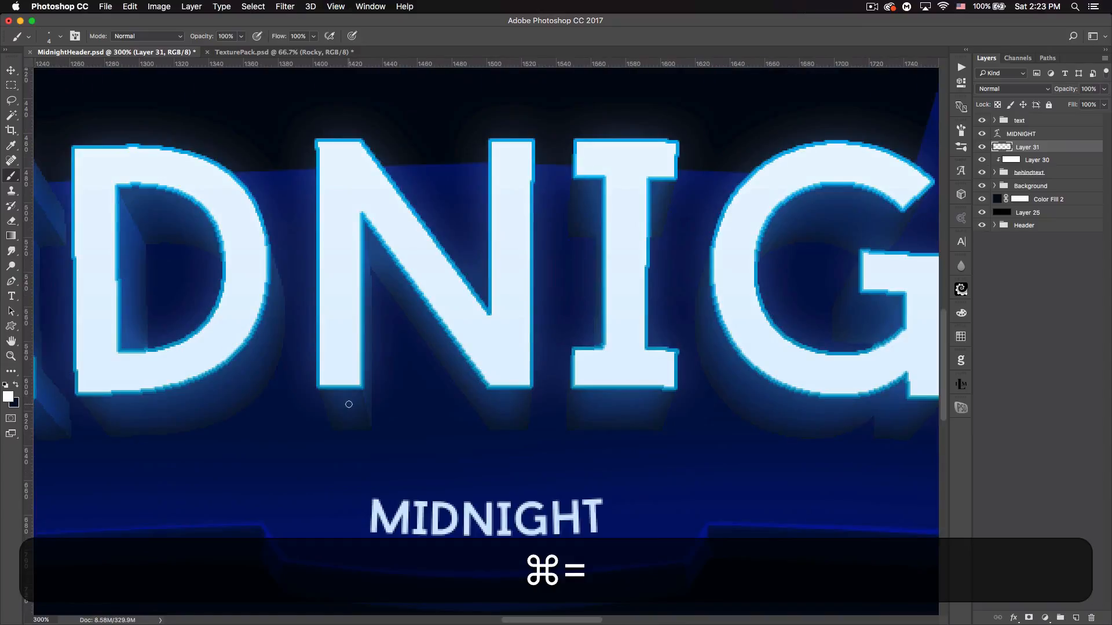
pyautogui.scroll(-10, 348, 404)
pyautogui.hscroll(-8, 348, 404)
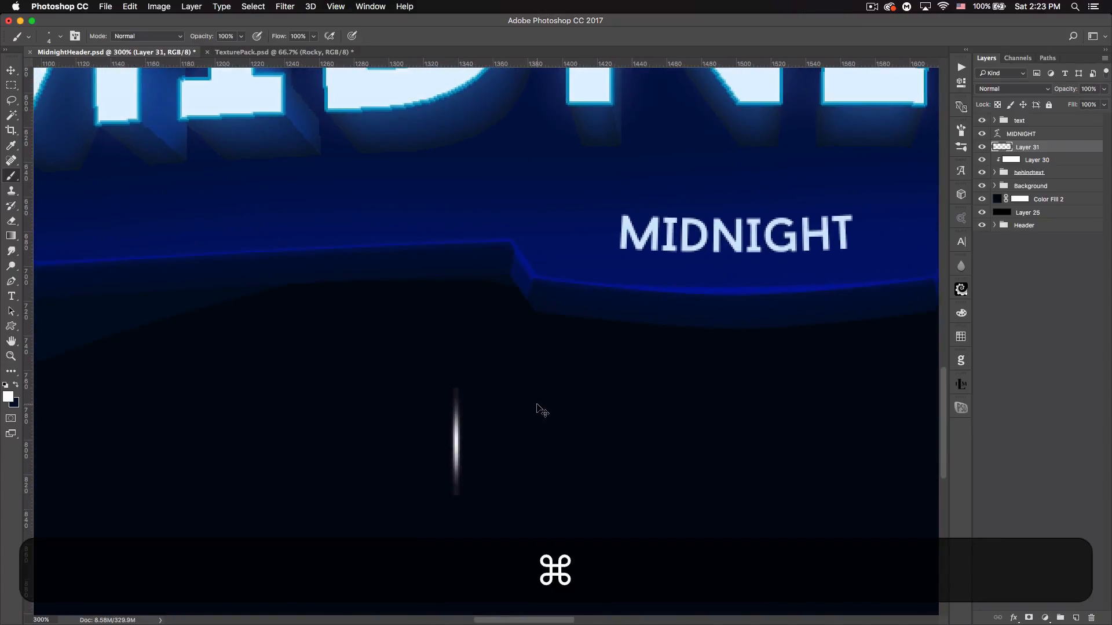
pyautogui.press('super+t')
pyautogui.moveTo(463, 441); pyautogui.dragTo(461, 442)
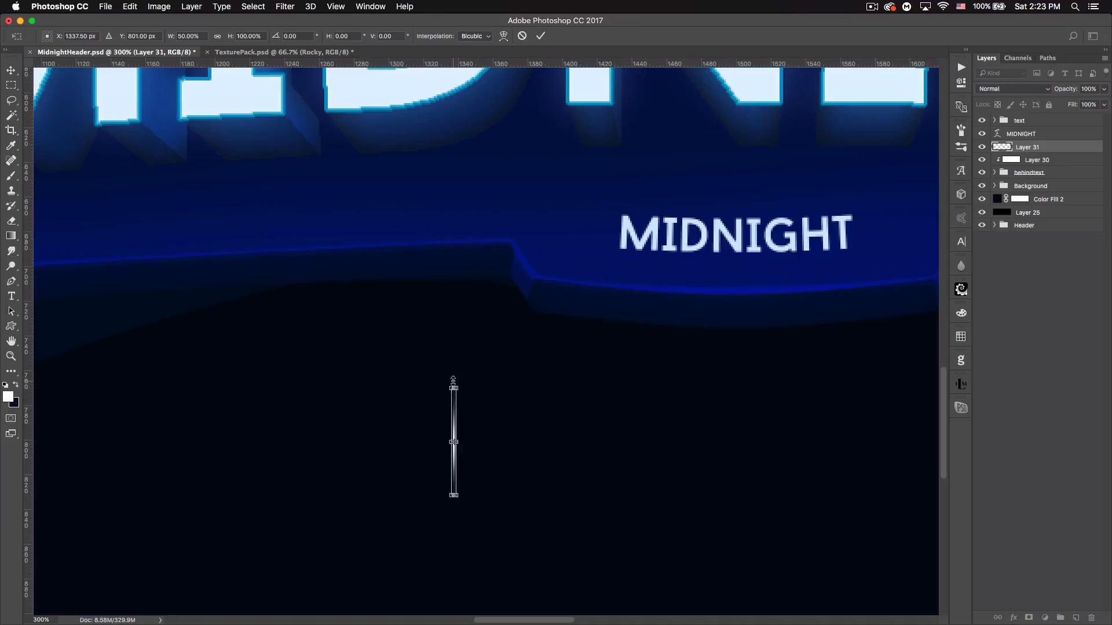
pyautogui.moveTo(453, 384); pyautogui.dragTo(453, 432)
pyautogui.press('Return')
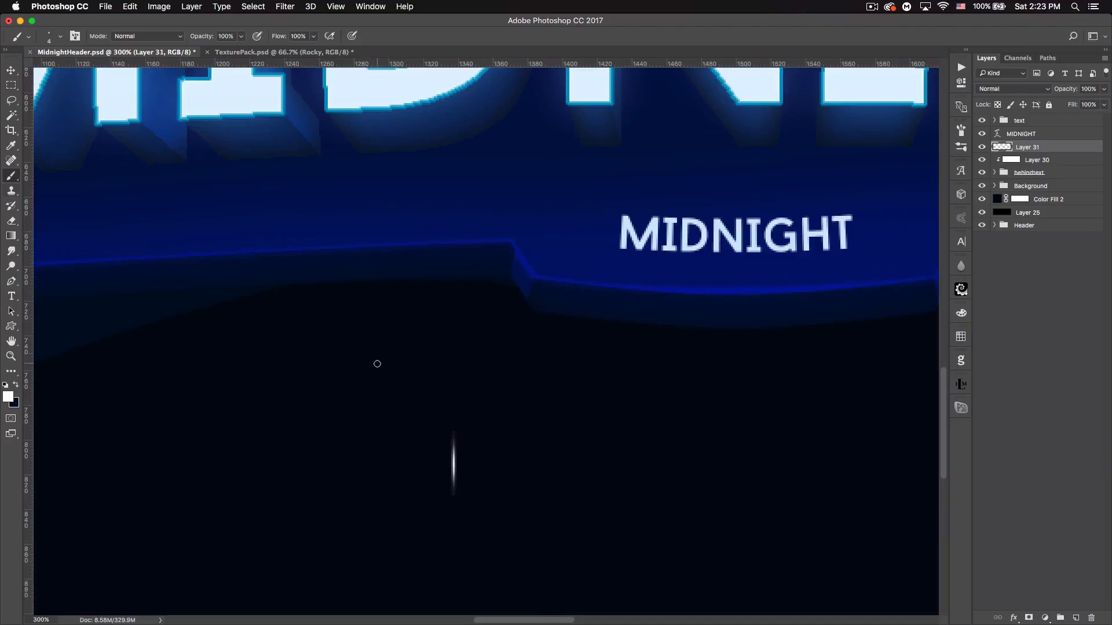
# Step: Duplicate the sliver layer, nudge the copy horizontally and invert its colour to black
pyautogui.click(11, 69)
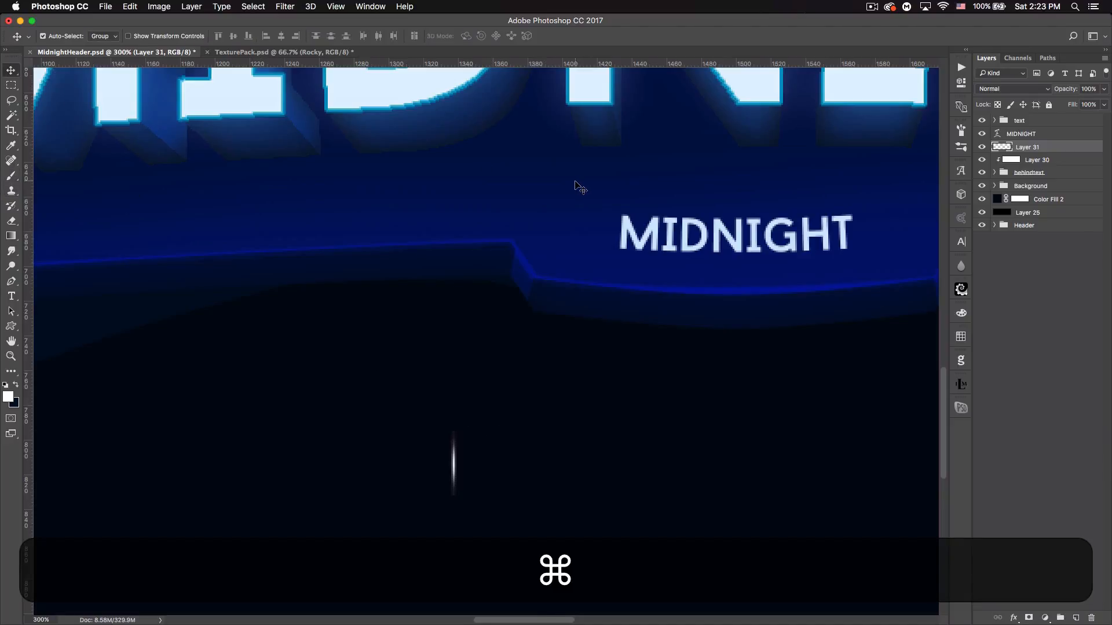
pyautogui.press('super+j')
pyautogui.press('Right')
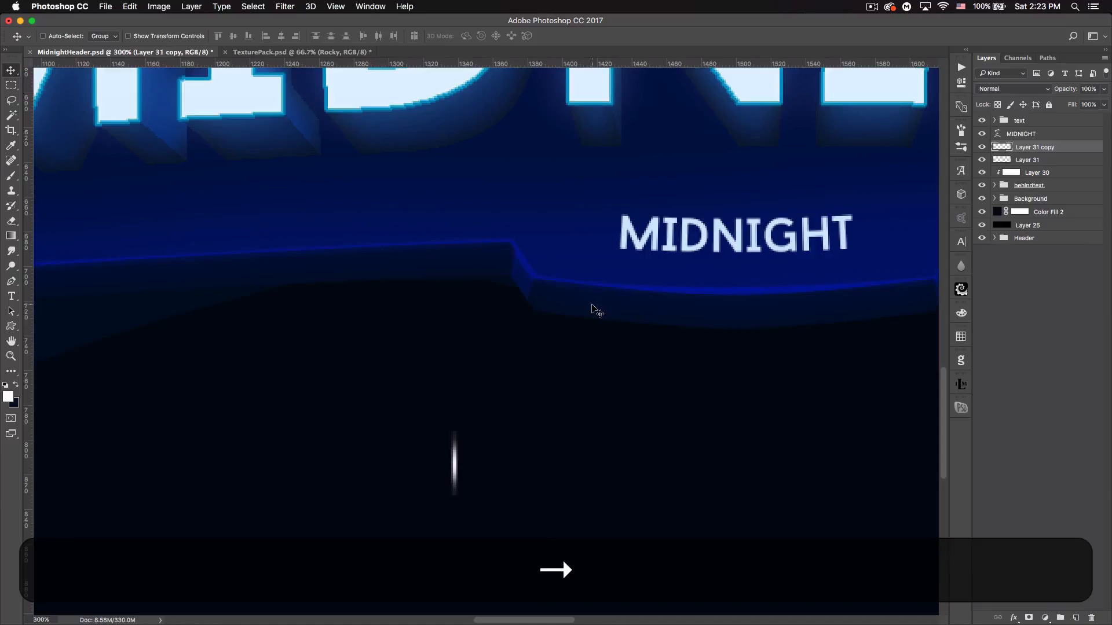
pyautogui.press('Left')
pyautogui.press('super+i')
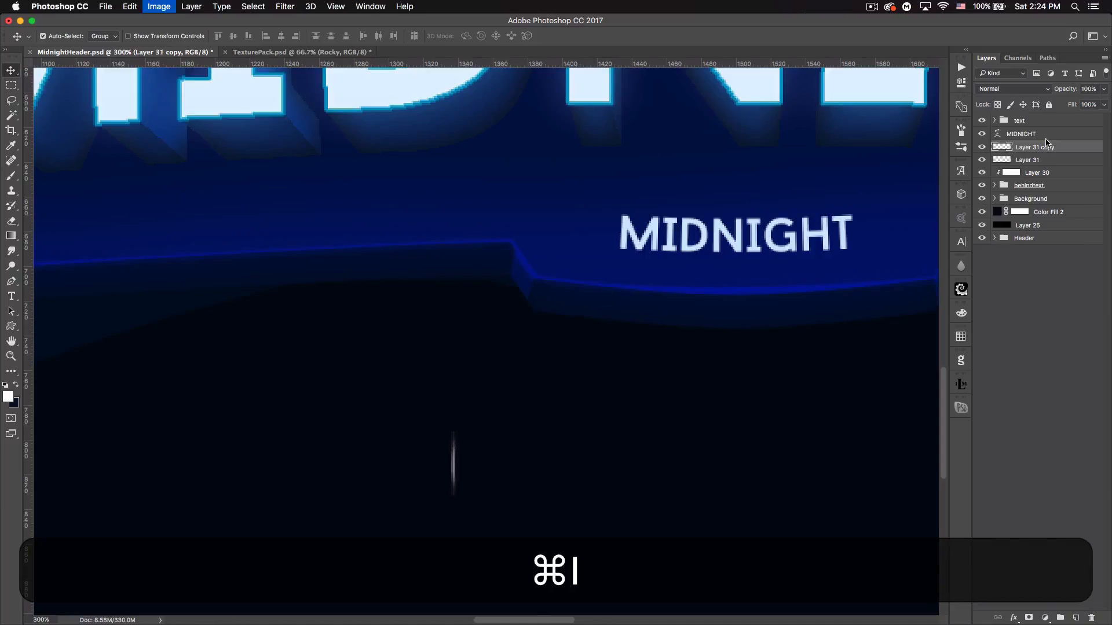
# Step: Merge the white and black sliver layers into one and rename it chip
pyautogui.keyDown('shift'); pyautogui.click(1051, 161); pyautogui.keyUp('shift')
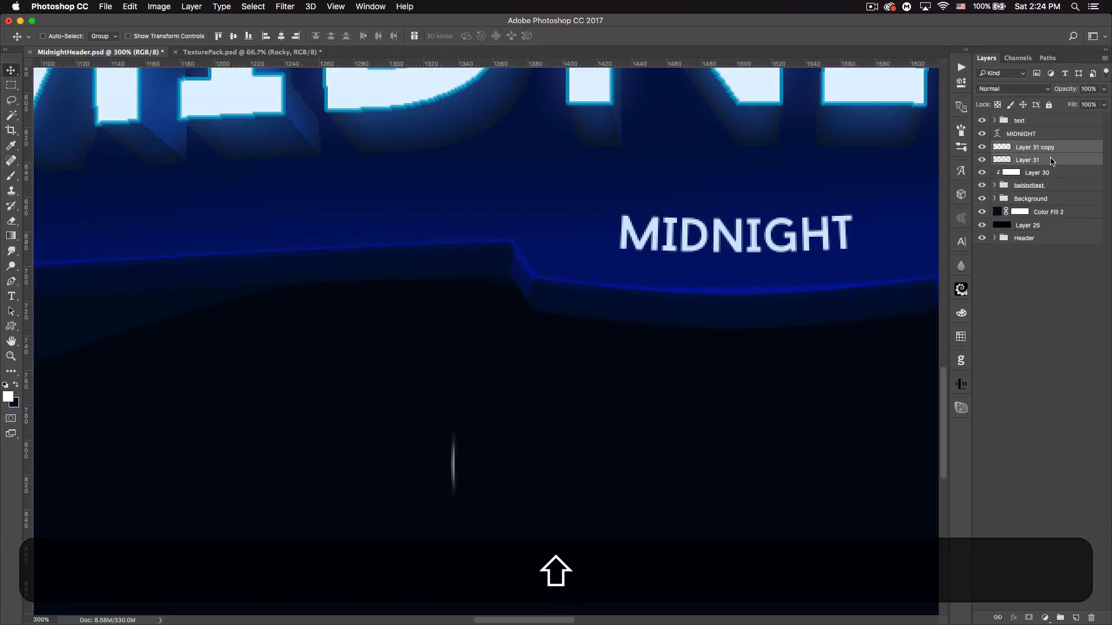
pyautogui.press('super+e')
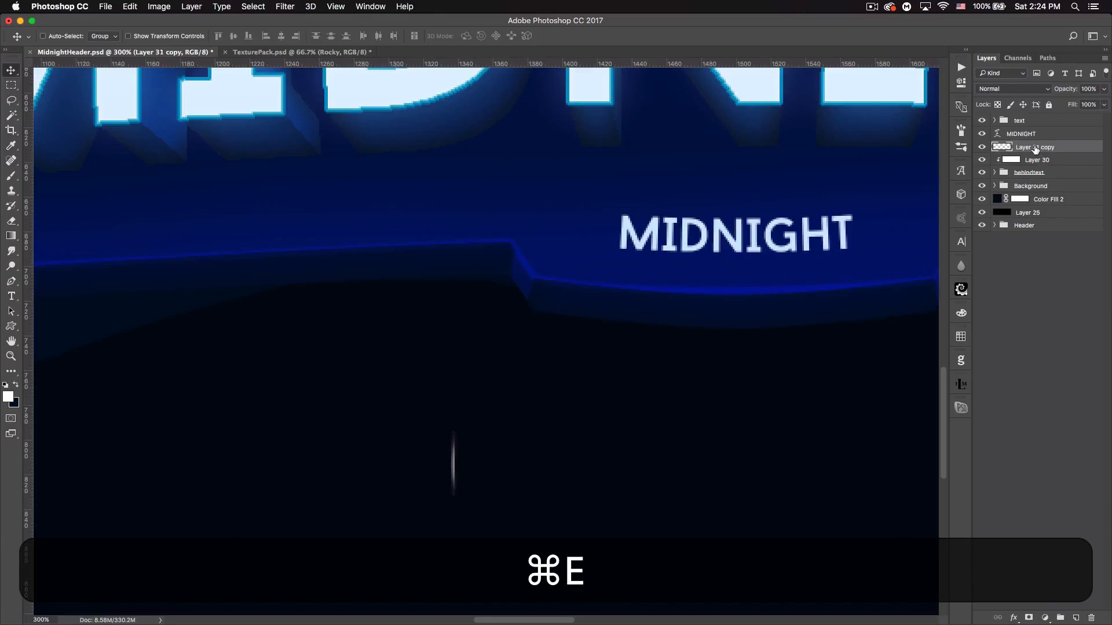
pyautogui.write('chip')
pyautogui.press('Return')
# Step: Move the chip onto the left part of the backing shape's lower edge and rotate it about -6.6°
pyautogui.press('space')
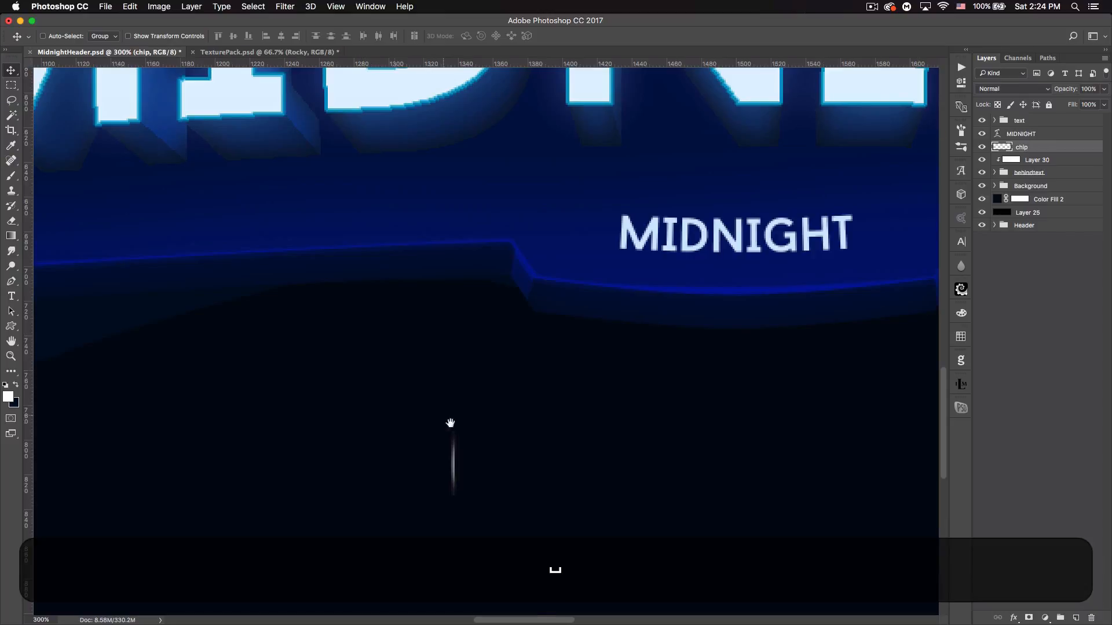
pyautogui.moveTo(469, 455); pyautogui.dragTo(128, 251)
pyautogui.press('space')
pyautogui.moveTo(149, 364); pyautogui.dragTo(548, 412)
pyautogui.moveTo(520, 321)
pyautogui.mouseDown()
pyautogui.moveTo(495, 315)
pyautogui.moveTo(535, 355)
pyautogui.mouseUp()
pyautogui.press('super+t')
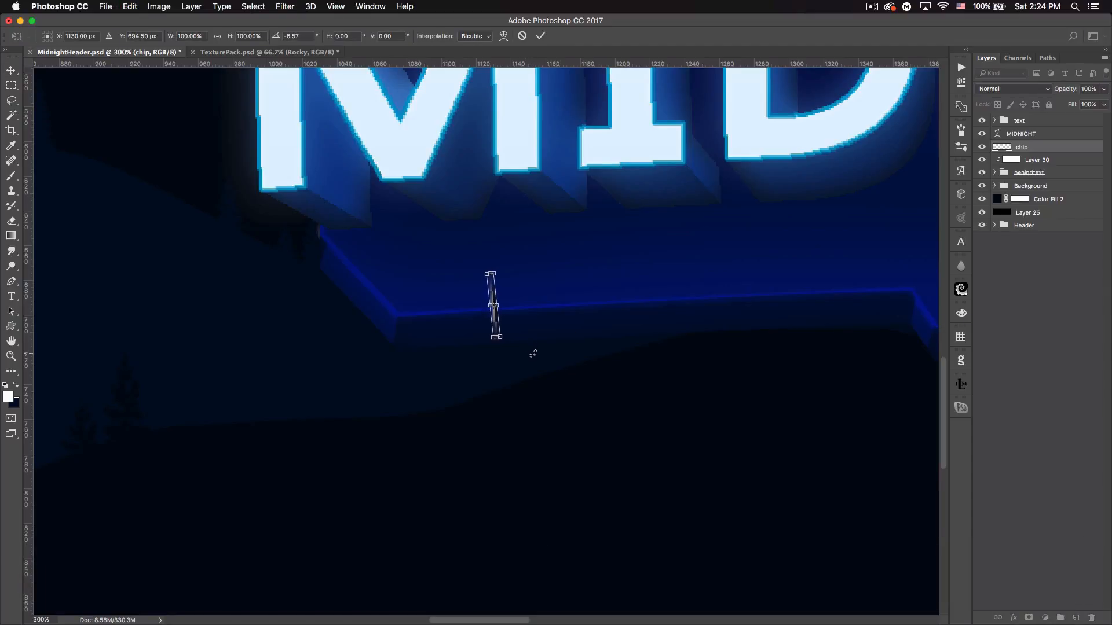
pyautogui.press('Return')
# Step: Set the chip layer to Overlay and fine-tune its position across the backing shape's lower edge
pyautogui.click(1013, 89)
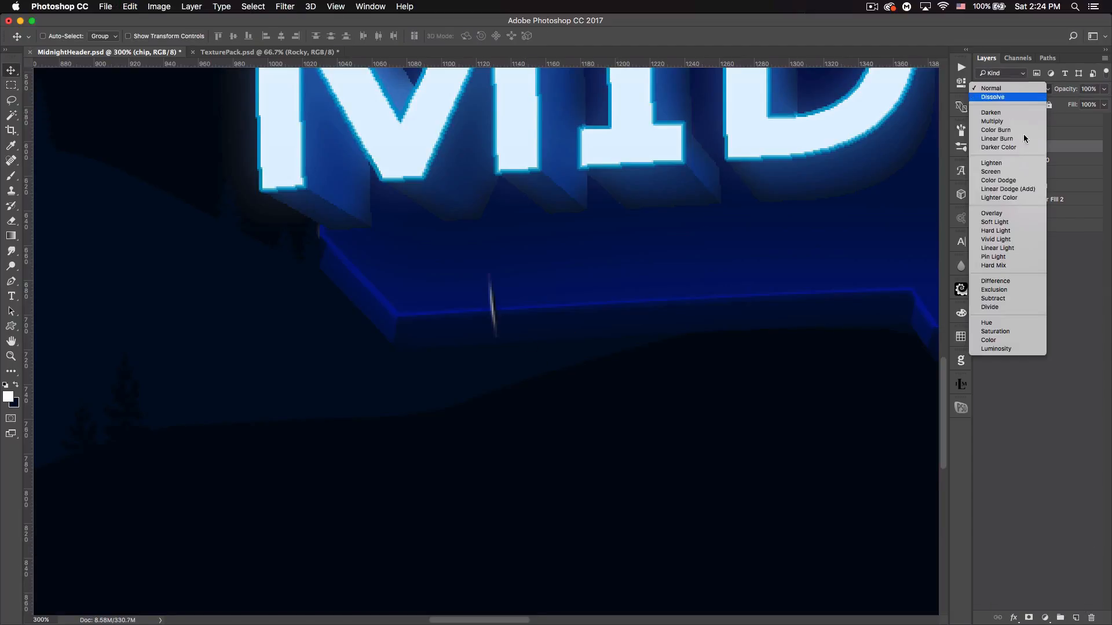
pyautogui.click(1007, 213)
pyautogui.moveTo(526, 291); pyautogui.dragTo(515, 310)
pyautogui.hotkey('shift', 'Up')
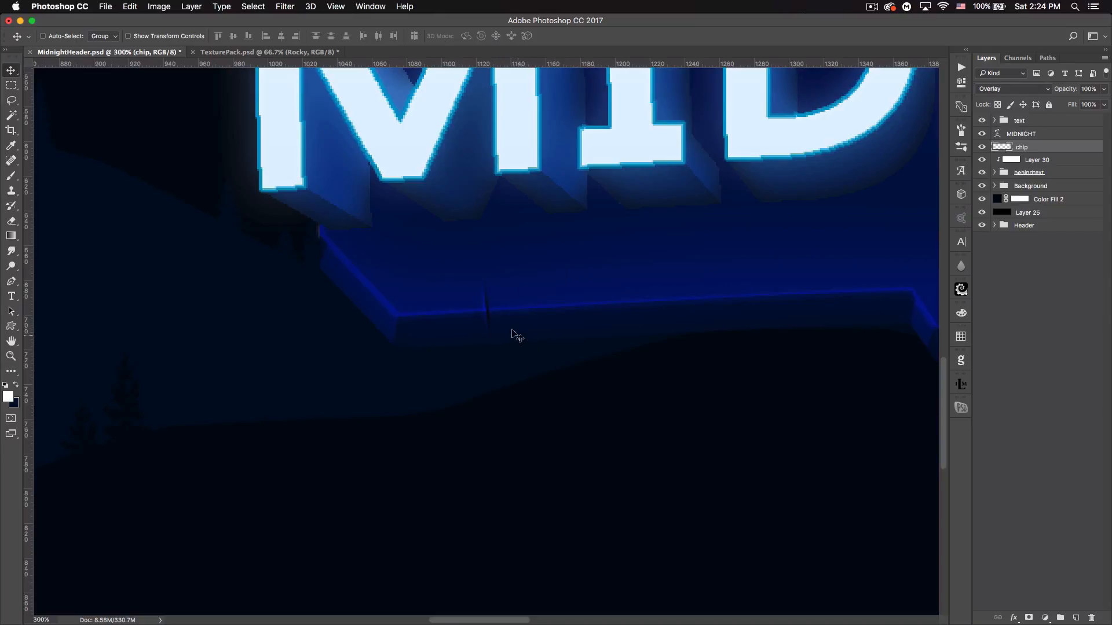
pyautogui.press('Down')
pyautogui.press('Down')
pyautogui.press('Down')
# Step: Duplicate the chip layer and move the copy about 61 px to the right along the edge
pyautogui.press('super')
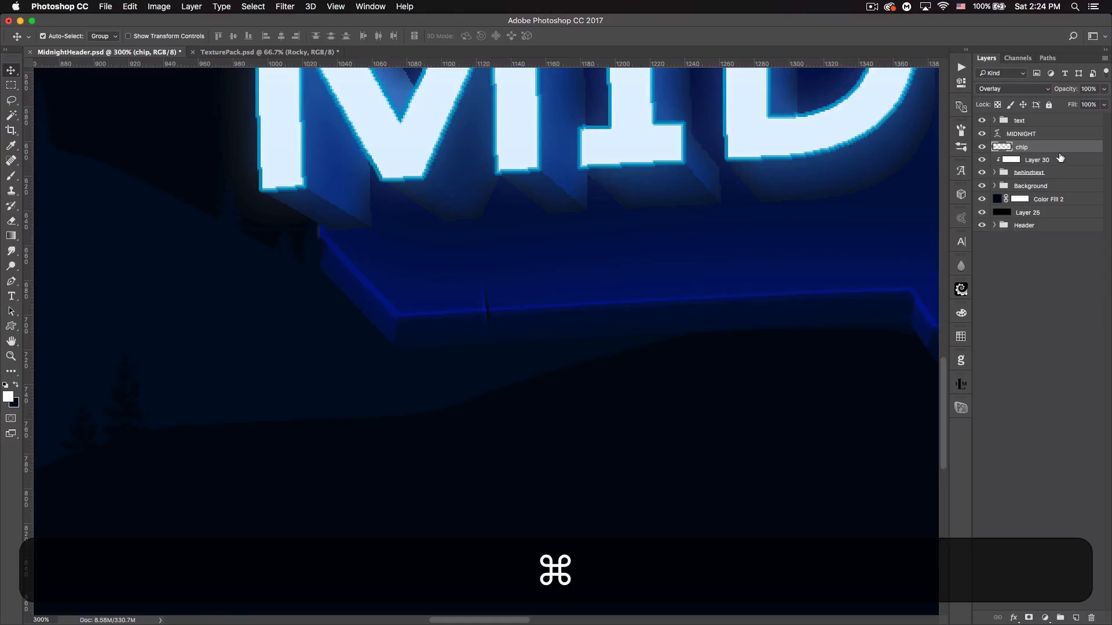
pyautogui.press('super+j')
pyautogui.moveTo(521, 311); pyautogui.dragTo(627, 312)
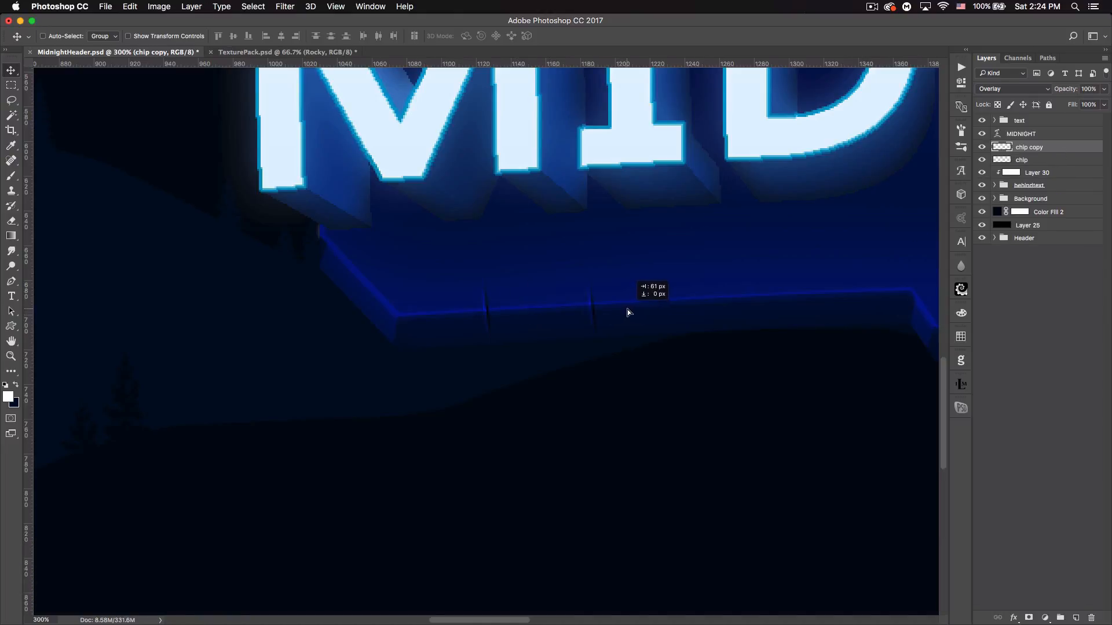
# Step: Reduce the eraser to 8 px and trim the upper end of the copied chip
pyautogui.click(11, 221)
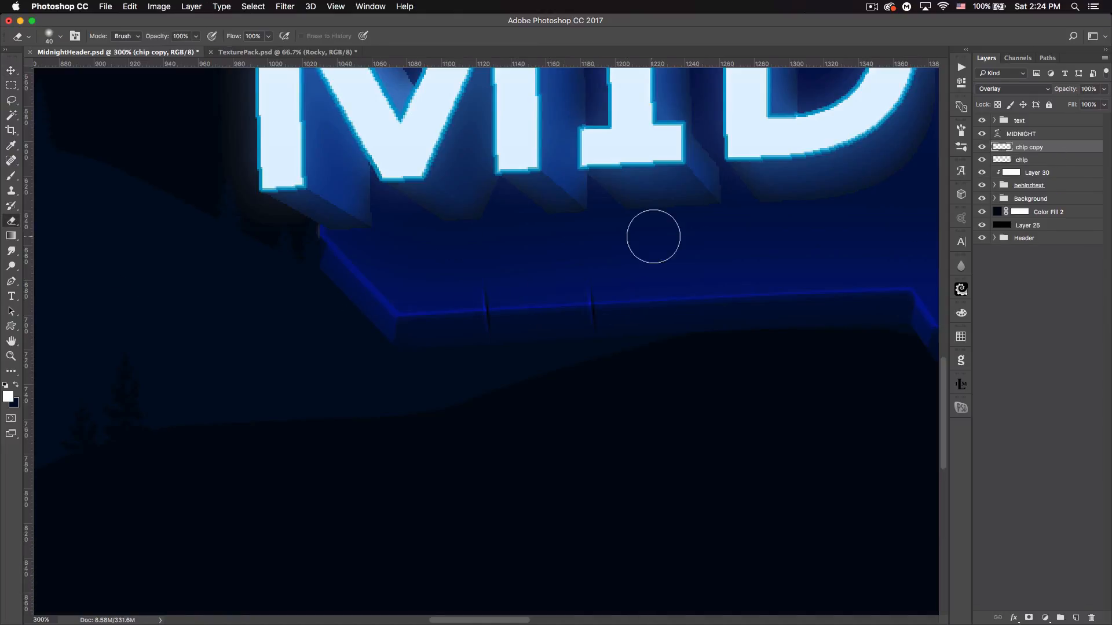
pyautogui.press('[')
pyautogui.press('[')
pyautogui.press('[')
pyautogui.press('[')
pyautogui.press('[')
# Step: Duplicate the copied chip, rotate it about -147° and place it on the top face as an angled continuation of the crack
pyautogui.press('super+j')
pyautogui.press('super+t')
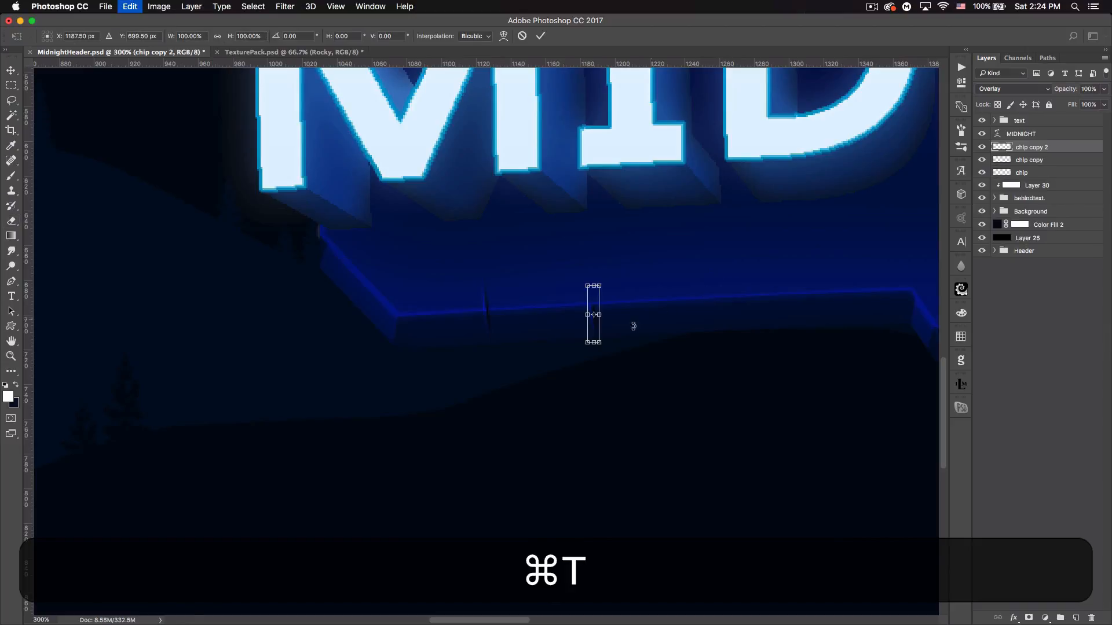
pyautogui.moveTo(670, 297); pyautogui.dragTo(577, 207)
pyautogui.moveTo(601, 310); pyautogui.dragTo(605, 289)
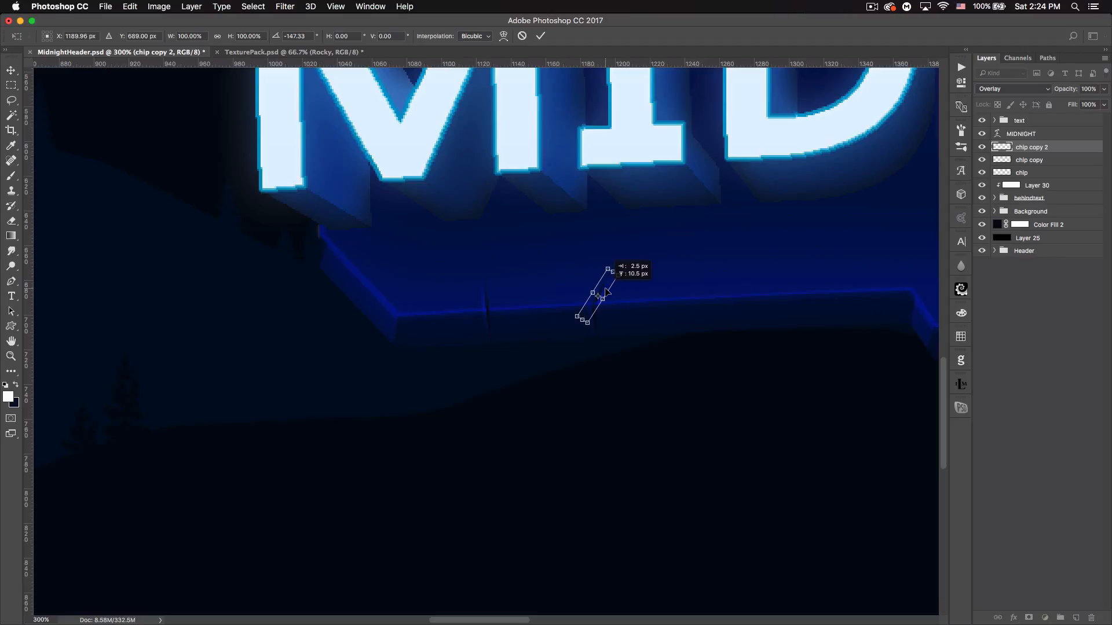
pyautogui.press('Return')
pyautogui.press('e')
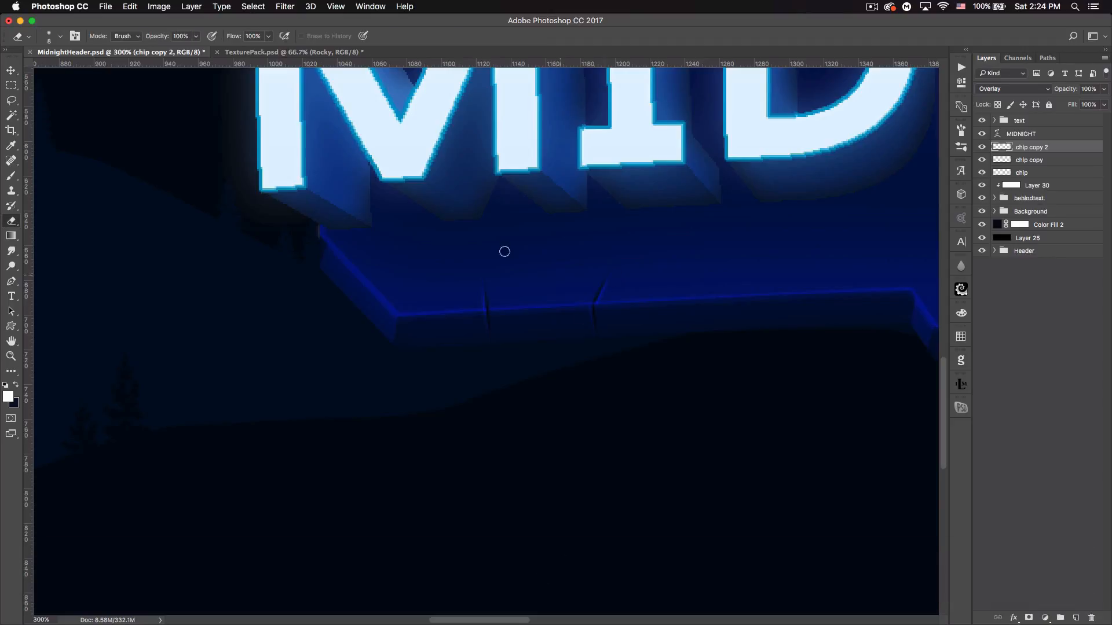
pyautogui.click(13, 69)
pyautogui.press('Left')
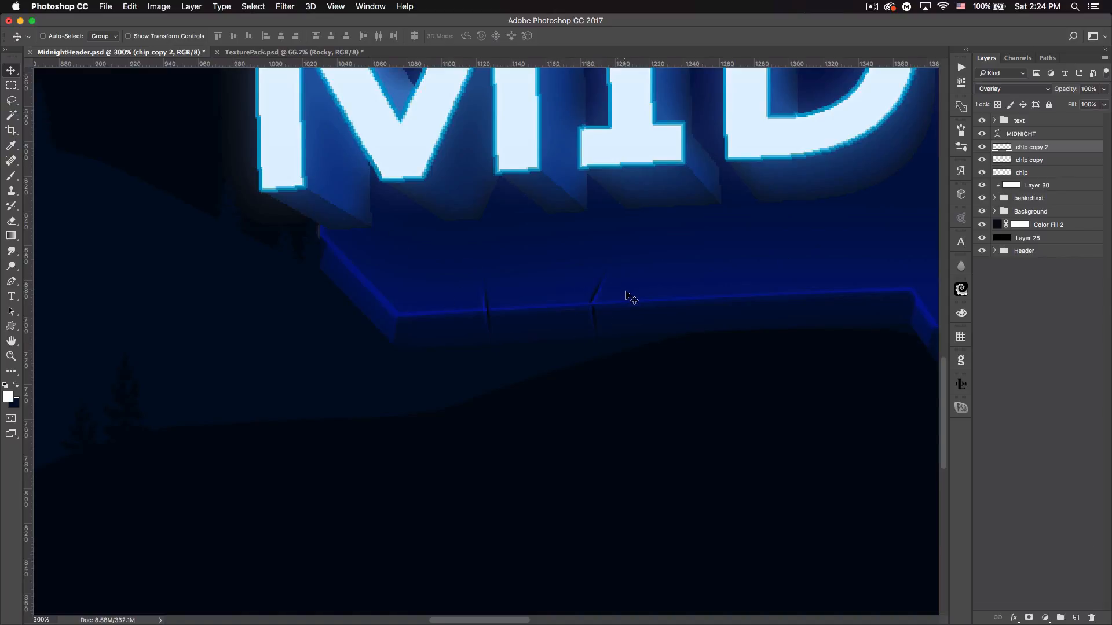
# Step: Clip the three chip layers to the behindtext group
pyautogui.press('space')
pyautogui.moveTo(681, 349); pyautogui.dragTo(482, 421)
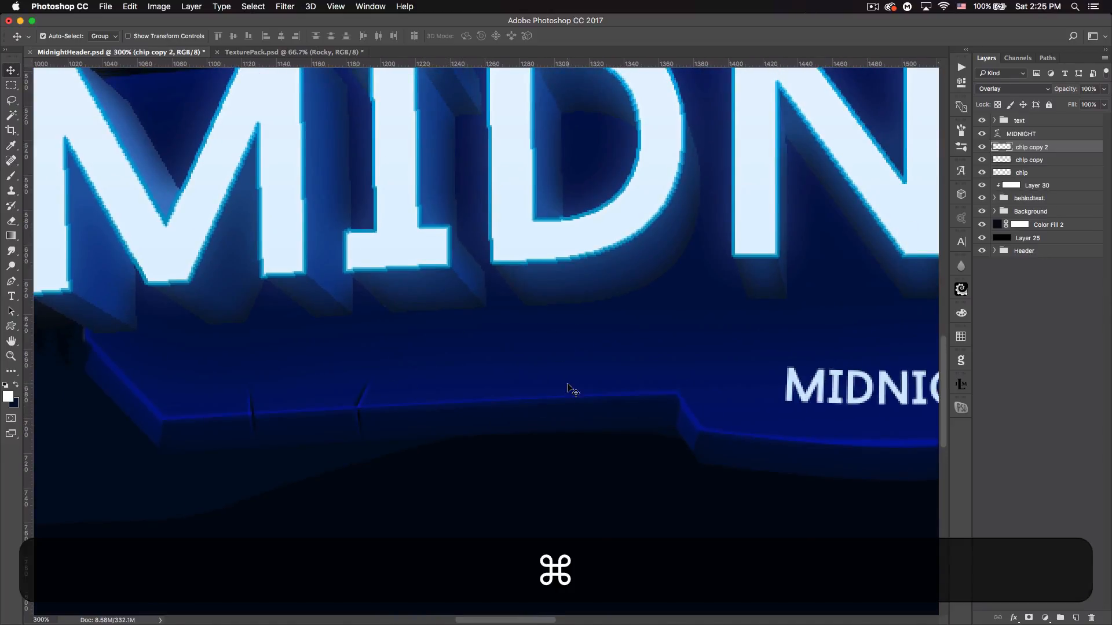
pyautogui.press('super+minus')
pyautogui.press('super+minus')
pyautogui.press('super+minus')
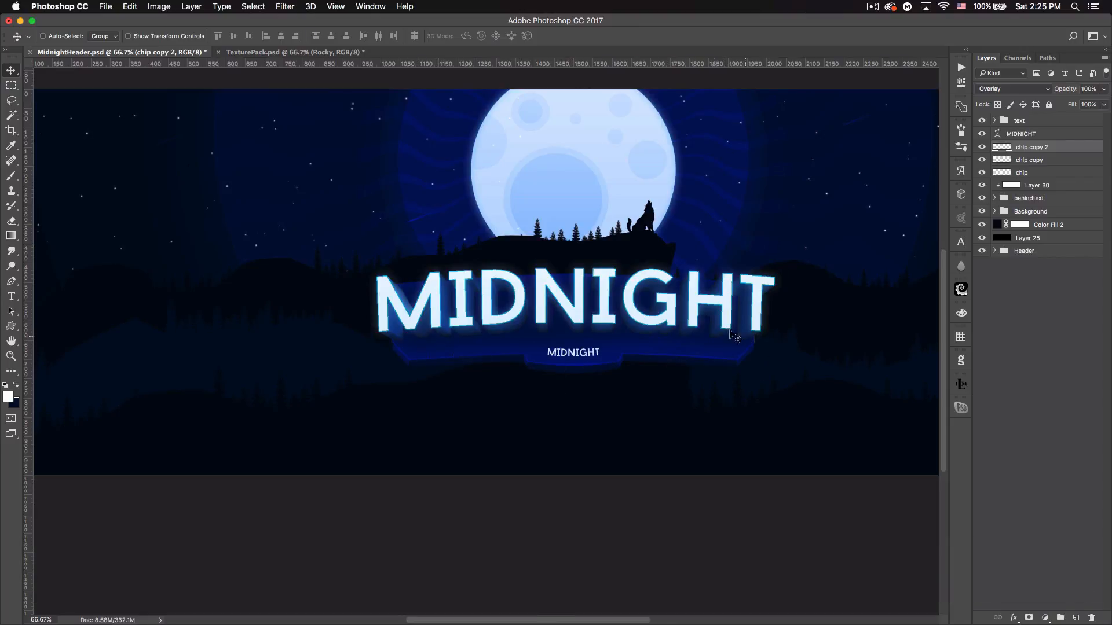
pyautogui.keyDown('alt'); pyautogui.click(1055, 179); pyautogui.keyUp('alt')
pyautogui.keyDown('alt'); pyautogui.click(1061, 166); pyautogui.keyUp('alt')
pyautogui.keyDown('alt'); pyautogui.click(1060, 153); pyautogui.keyUp('alt')
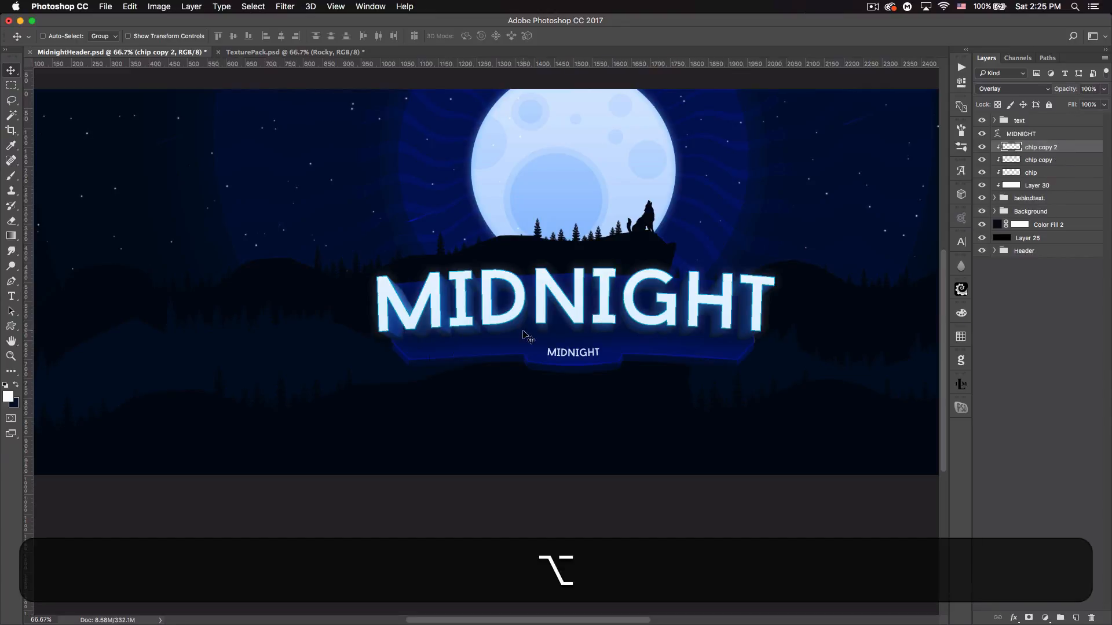
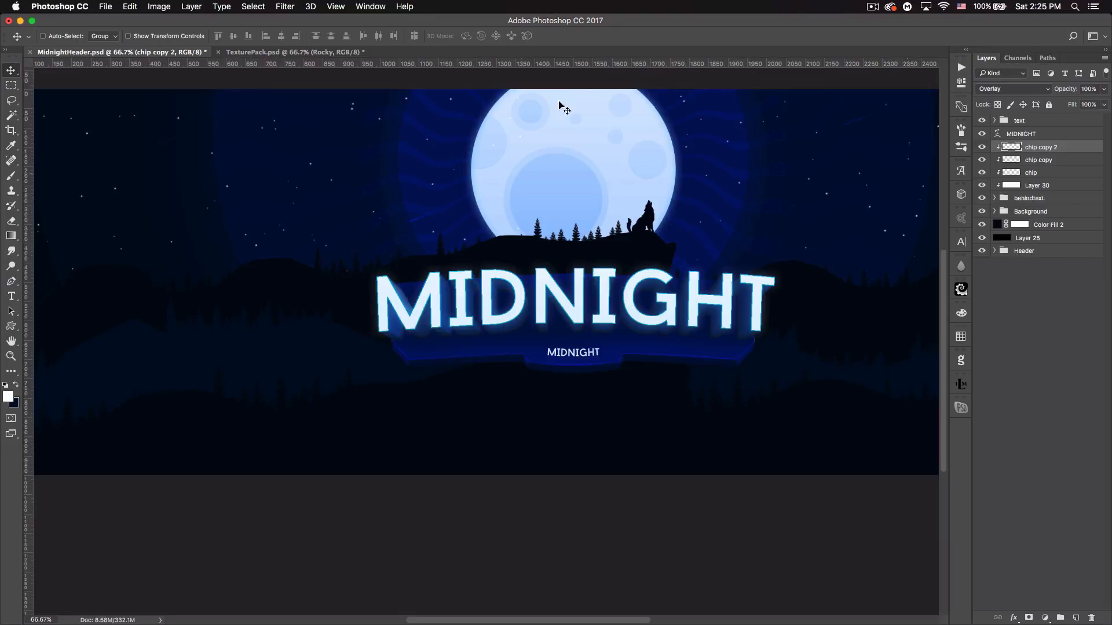
# Step: Copy the Rocky texture from TexturePack.psd into MidnightHeader.psd and scale it to about 14.1% over the MIDNIGHT title
pyautogui.click(272, 54)
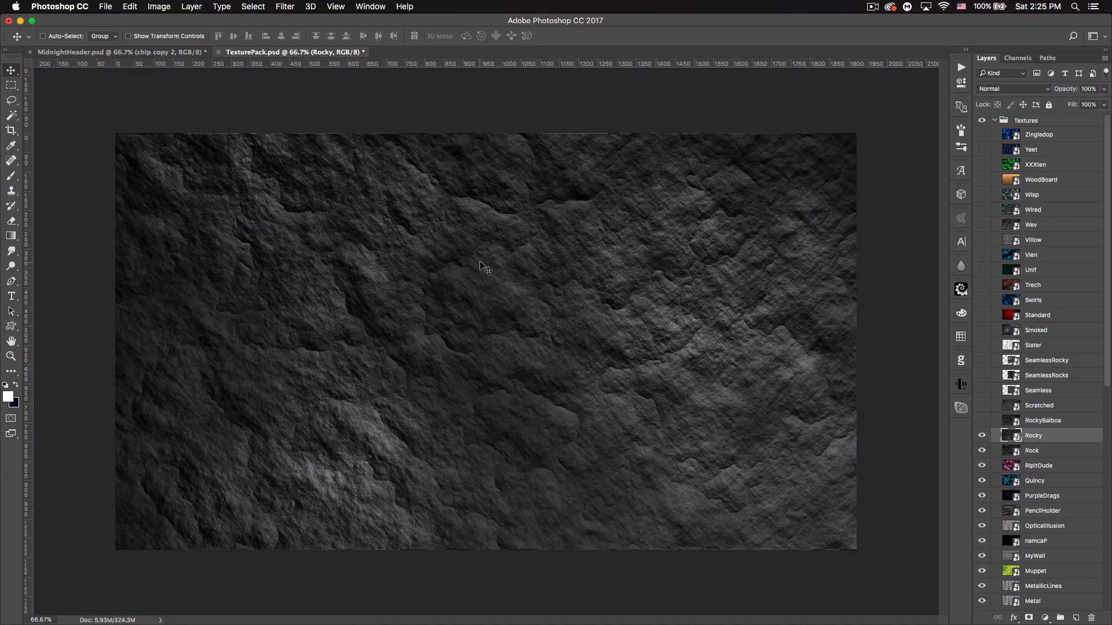
pyautogui.moveTo(427, 271); pyautogui.dragTo(330, 189)
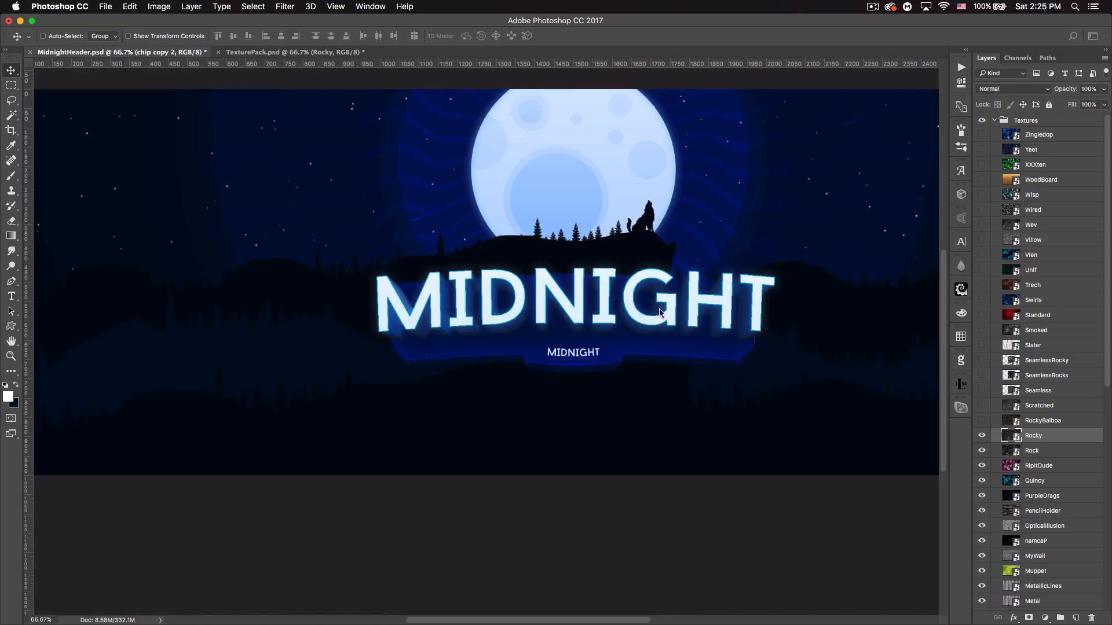
pyautogui.moveTo(659, 313); pyautogui.dragTo(663, 317)
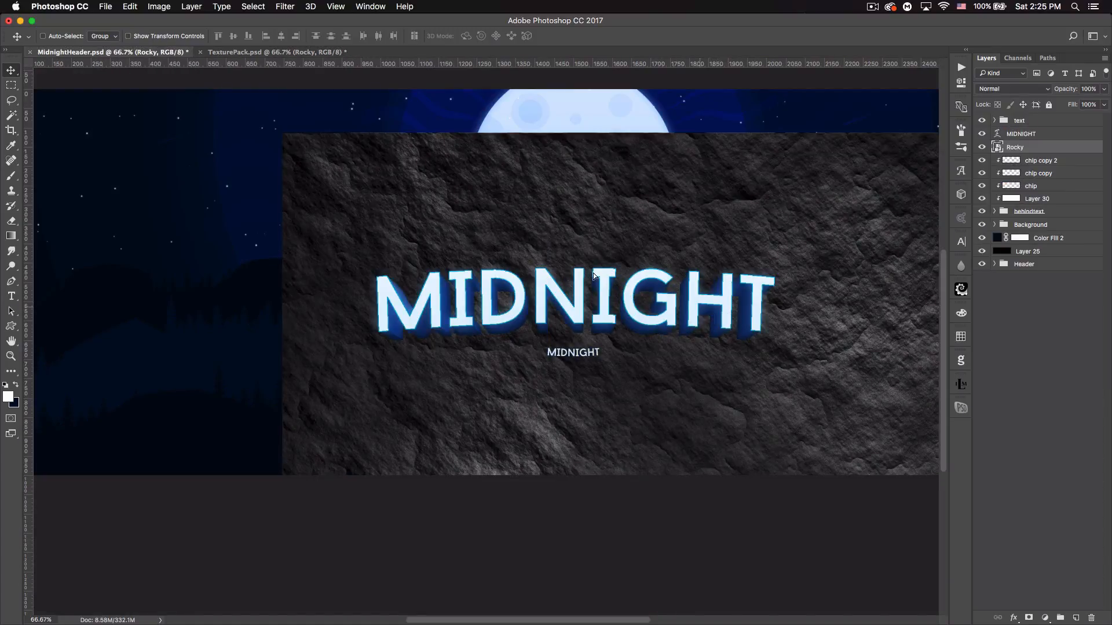
pyautogui.hotkey('ctrl', 't')
pyautogui.moveTo(152, 86); pyautogui.dragTo(365, 212)
pyautogui.moveTo(897, 507); pyautogui.dragTo(801, 449)
pyautogui.moveTo(713, 390); pyautogui.dragTo(711, 367)
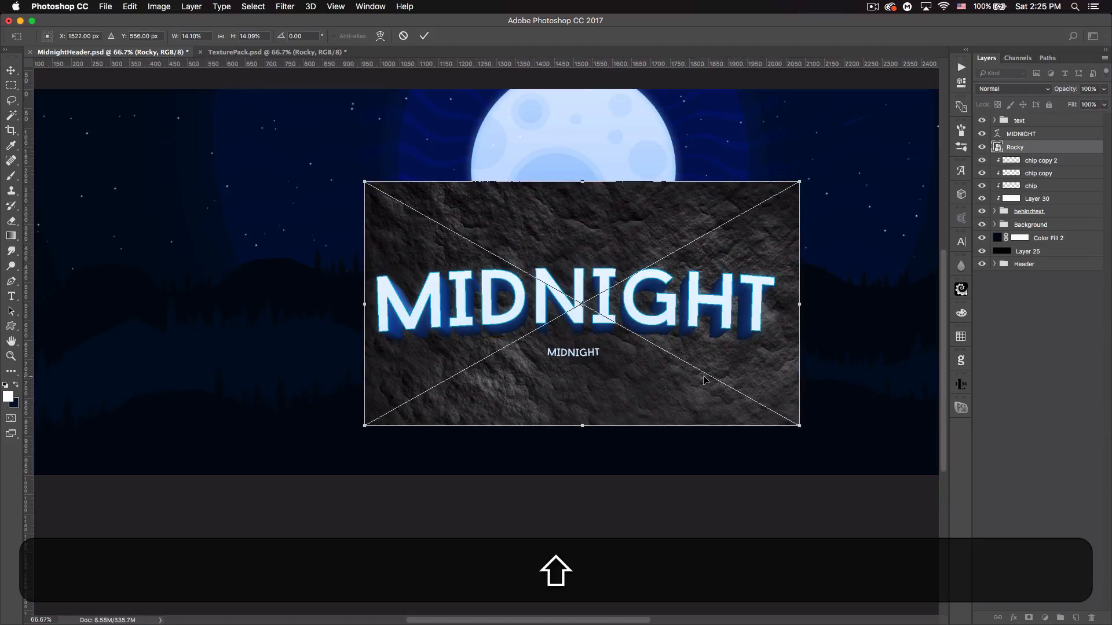
pyautogui.hotkey('shift', 'Return')
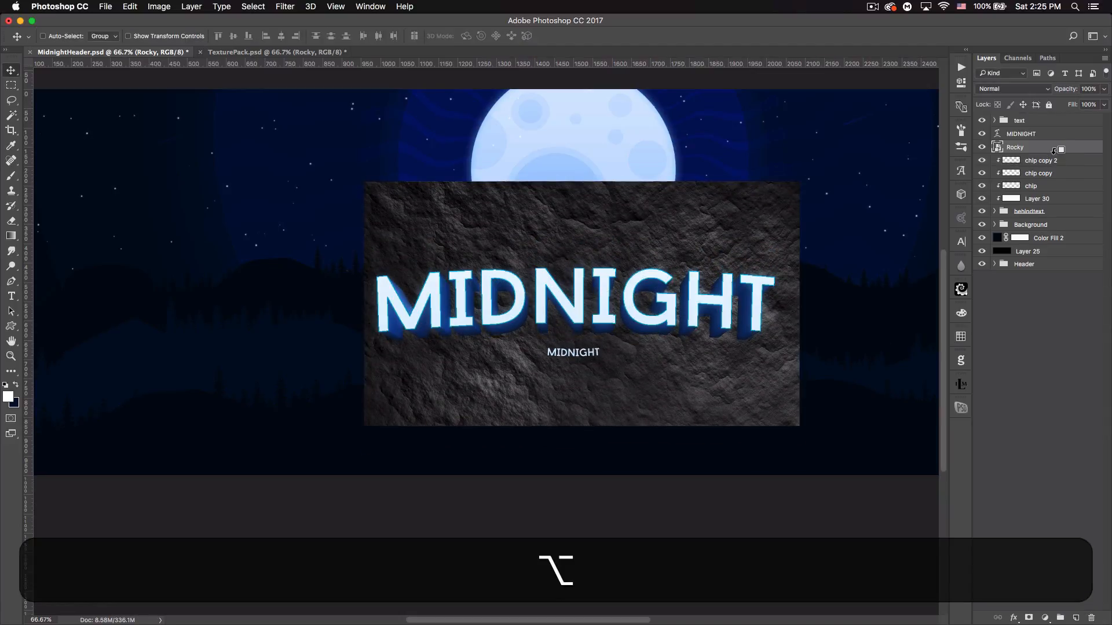
# Step: Clip the Rocky texture to the behindtext group and set it to Overlay at 27% opacity
pyautogui.click(1013, 89)
pyautogui.click(999, 213)
pyautogui.moveTo(1063, 94); pyautogui.dragTo(1018, 87)
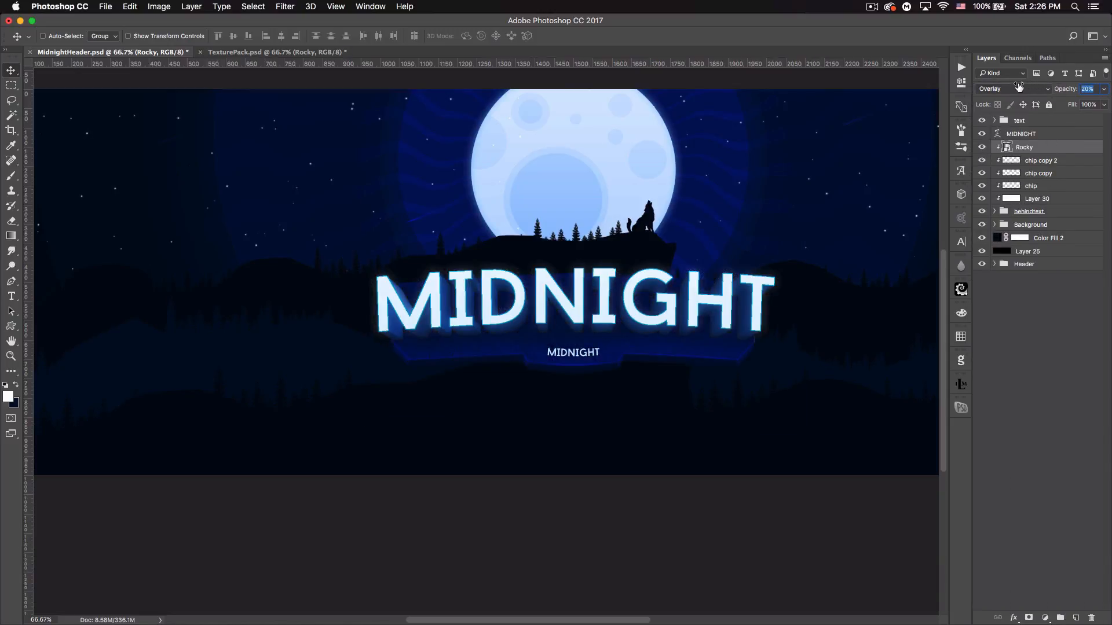
pyautogui.moveTo(1024, 87); pyautogui.dragTo(1024, 87)
# Step: Duplicate the Rocky texture, place the copy above the text group and clip it to that group
pyautogui.press('super+j')
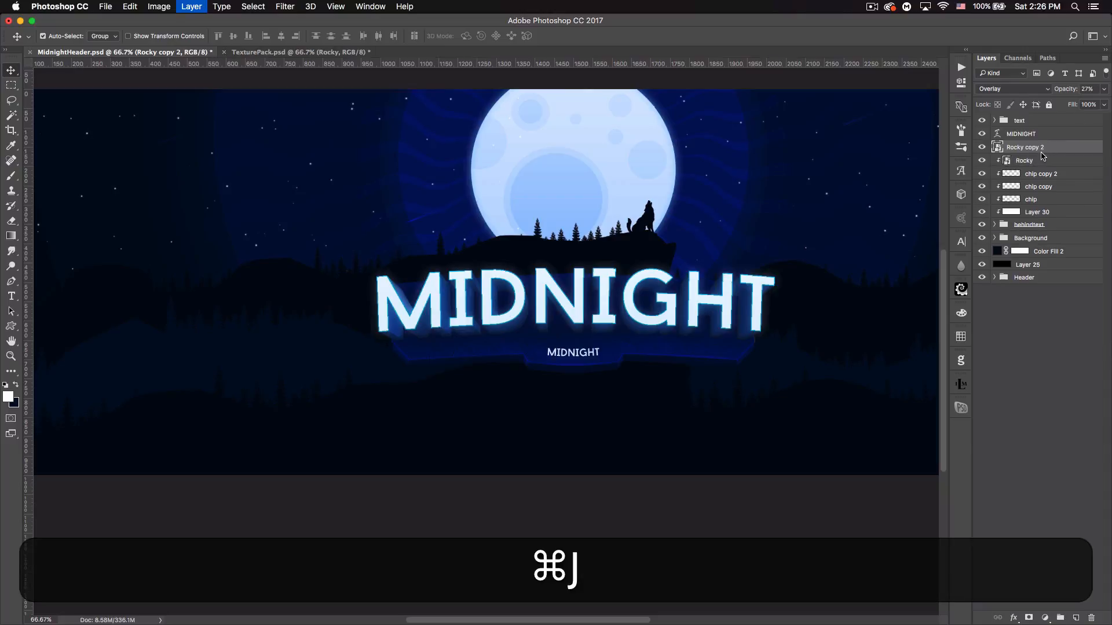
pyautogui.moveTo(1044, 149); pyautogui.dragTo(1043, 119)
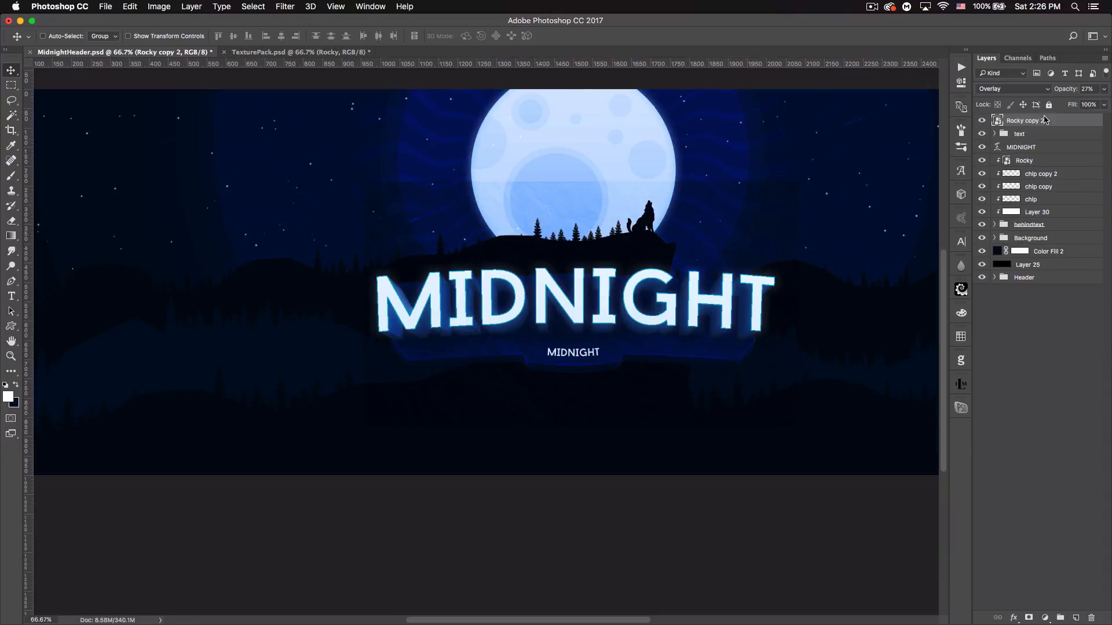
pyautogui.keyDown('alt'); pyautogui.click(1051, 127); pyautogui.keyUp('alt')
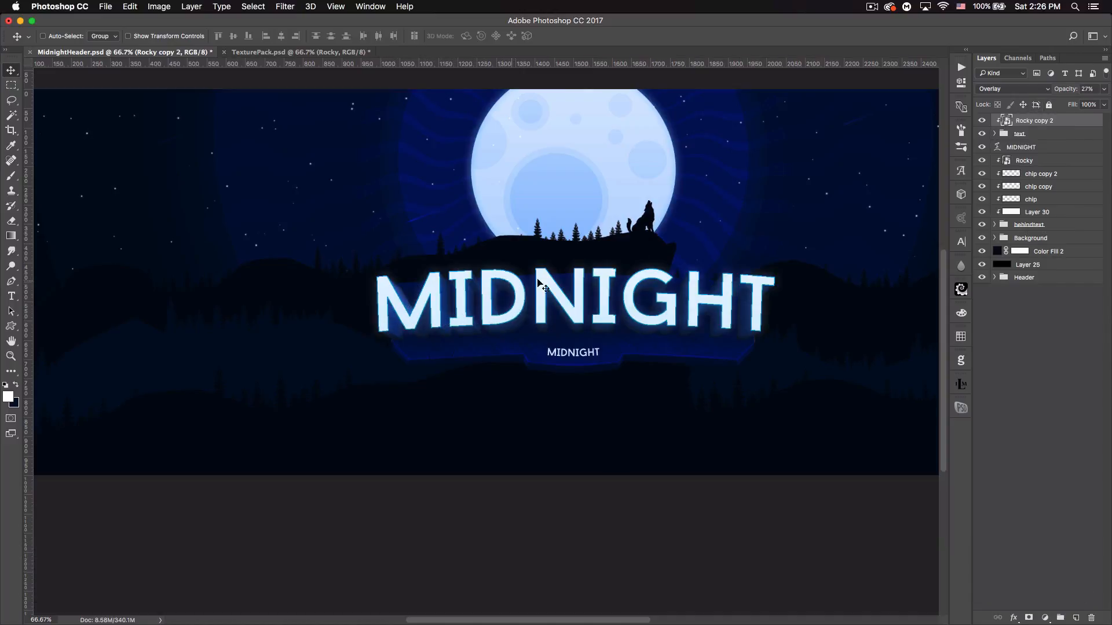
# Step: Set the copied Rocky texture over the title to Darken blending at 13% opacity
pyautogui.moveTo(1061, 90); pyautogui.dragTo(1069, 87)
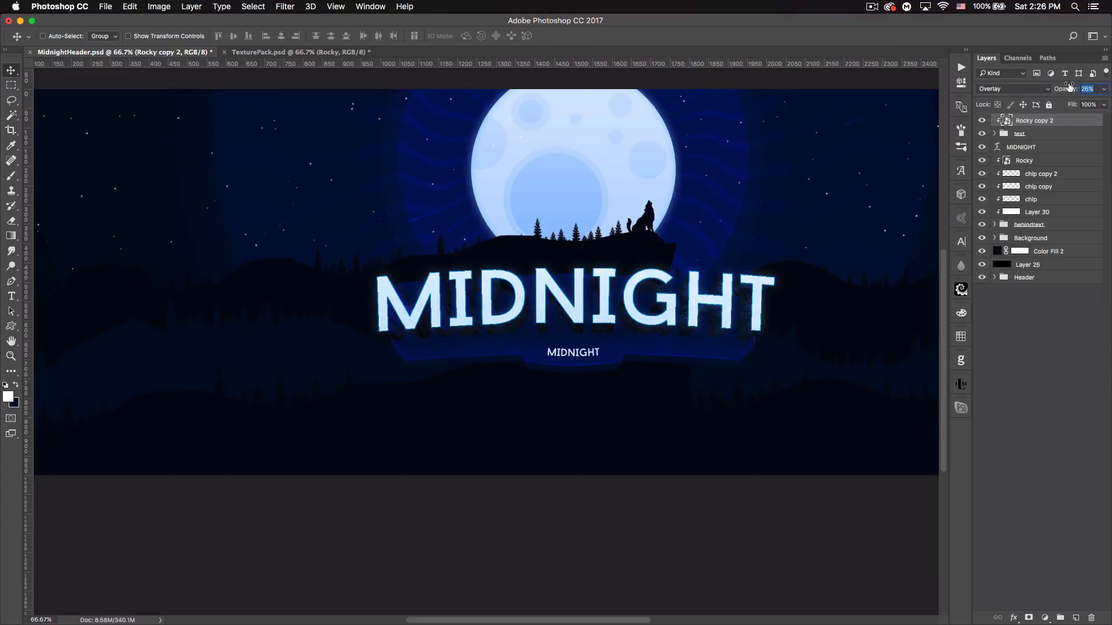
pyautogui.click(1002, 89)
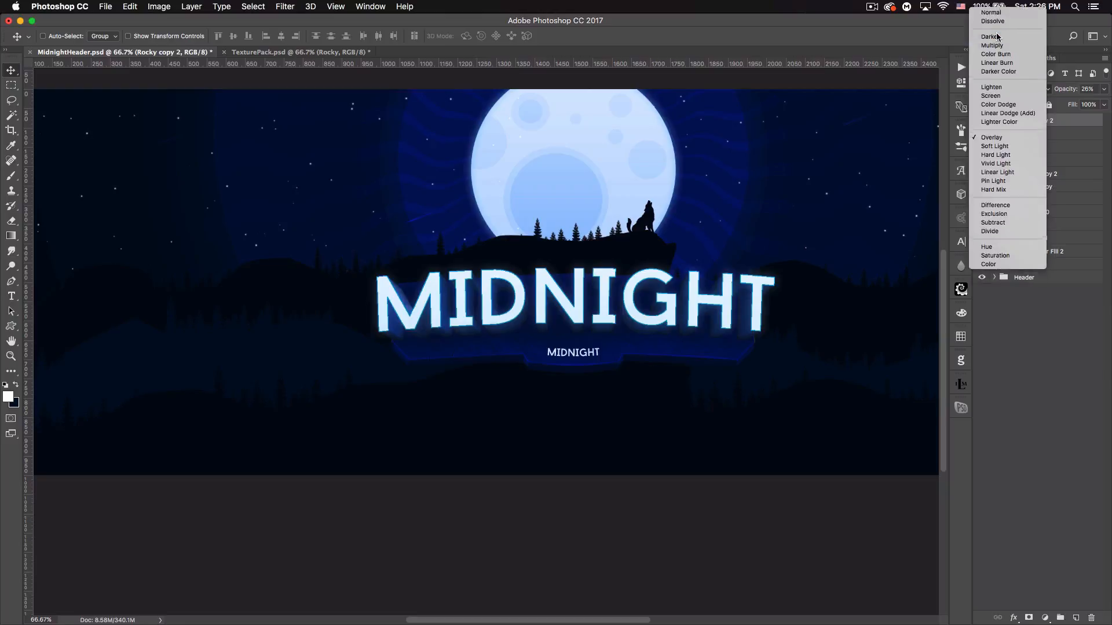
pyautogui.click(997, 34)
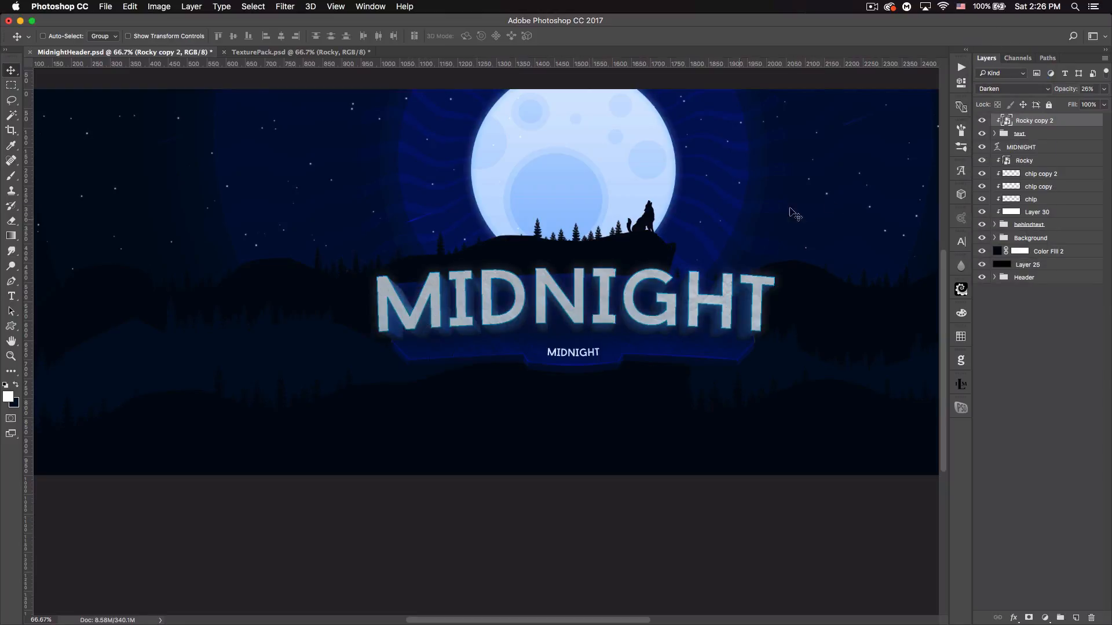
pyautogui.moveTo(1072, 90); pyautogui.dragTo(1065, 90)
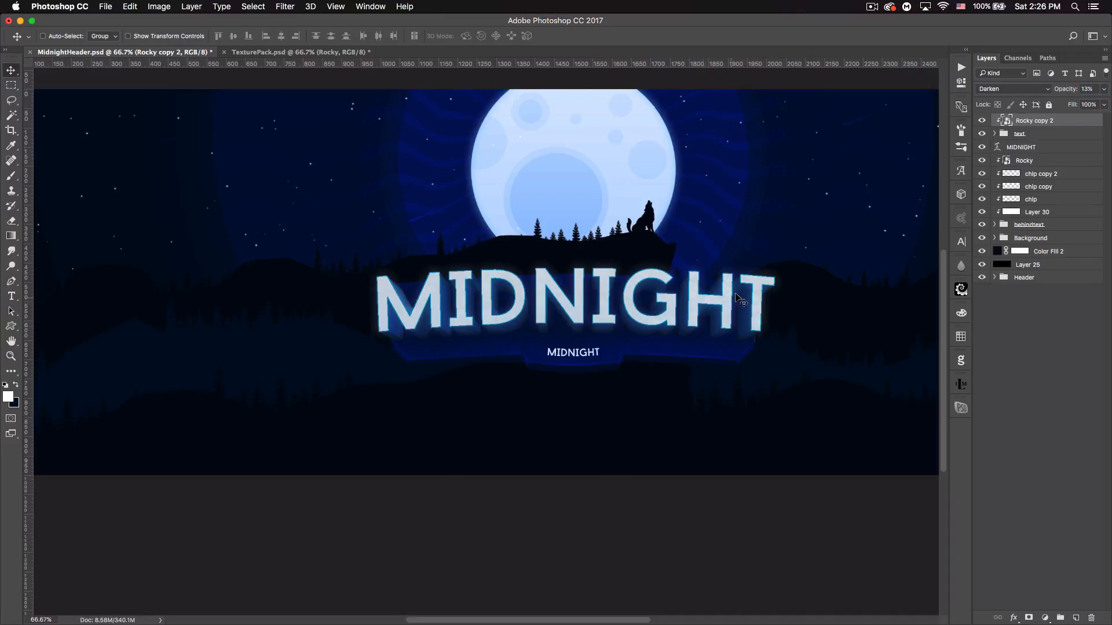
# Step: Preview the finished reference image MidnightHeader.png to compare its title styling and social icons
pyautogui.press('super')
pyautogui.moveTo(484, 180); pyautogui.dragTo(536, 172)
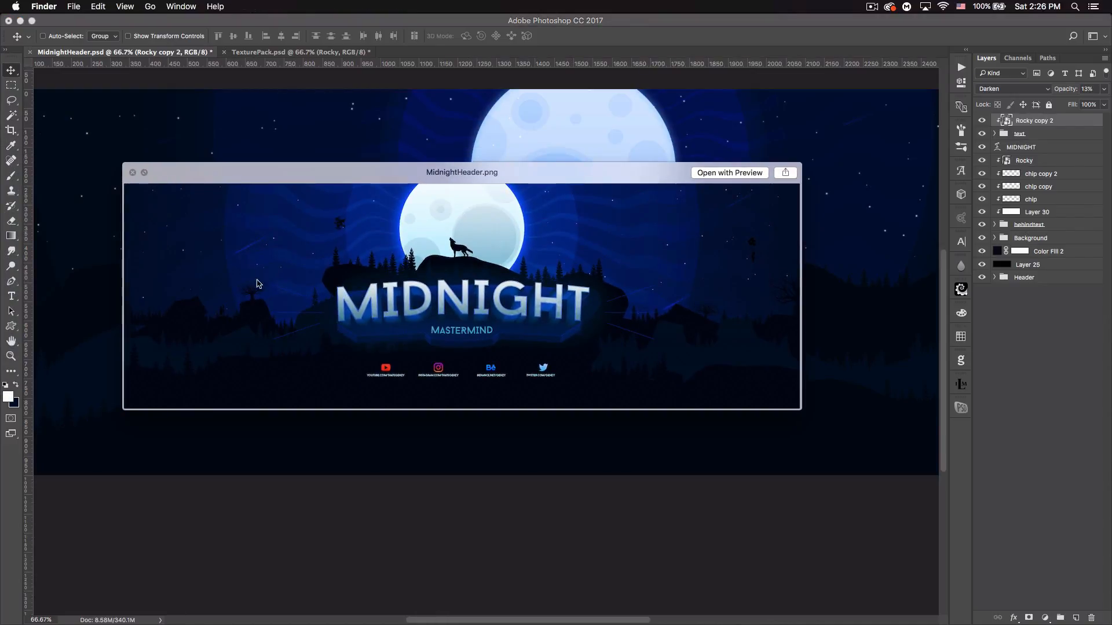
pyautogui.moveTo(583, 172); pyautogui.dragTo(0, 137)
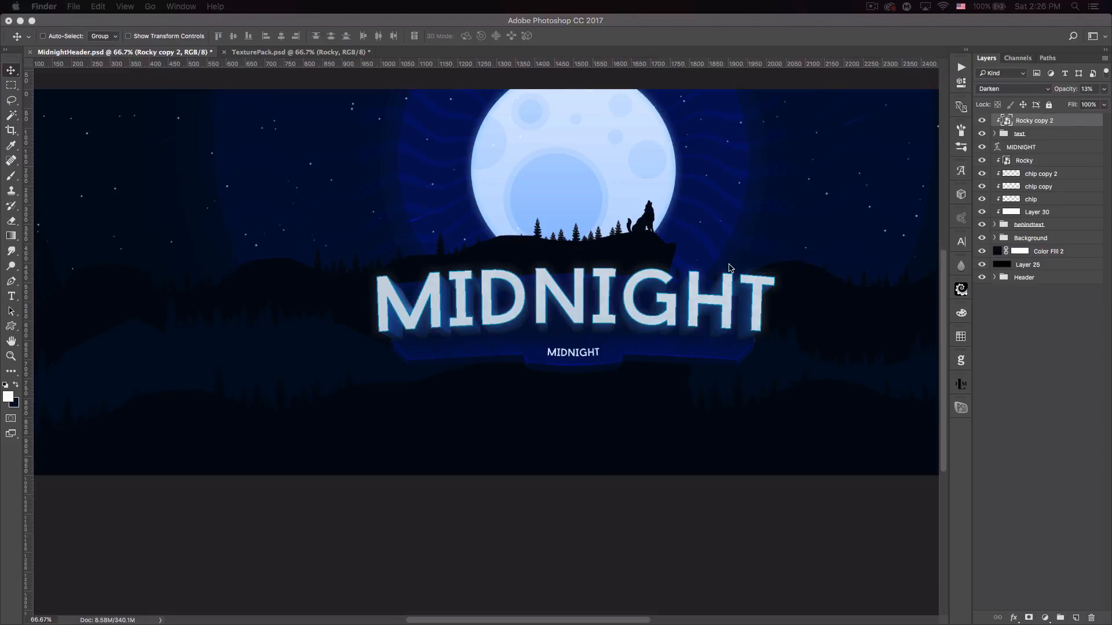
pyautogui.click(863, 35)
# Step: Bring the colored Instagram icon from Flaticon into the header and scale it down to a small icon centered below the subtitle
pyautogui.press('super+0')
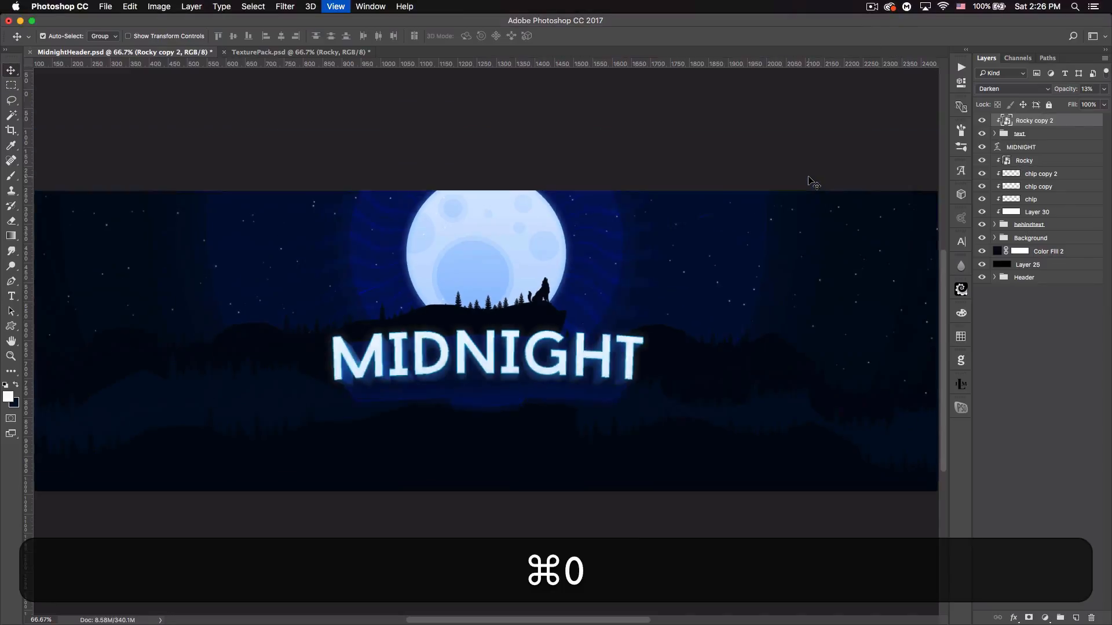
pyautogui.press('super+minus')
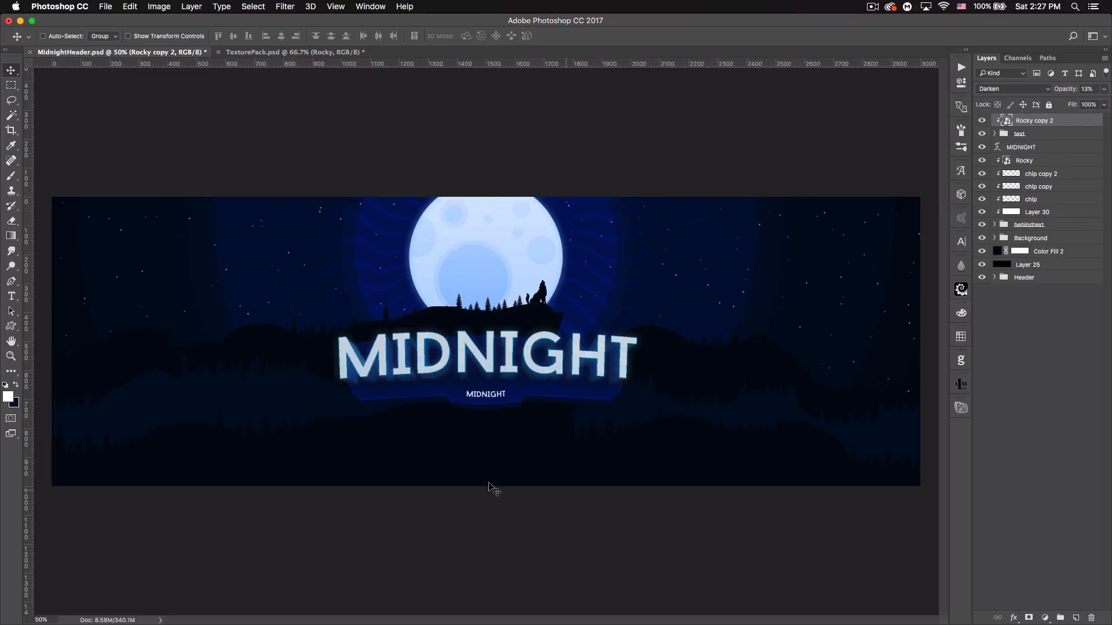
pyautogui.press('super+Tab')
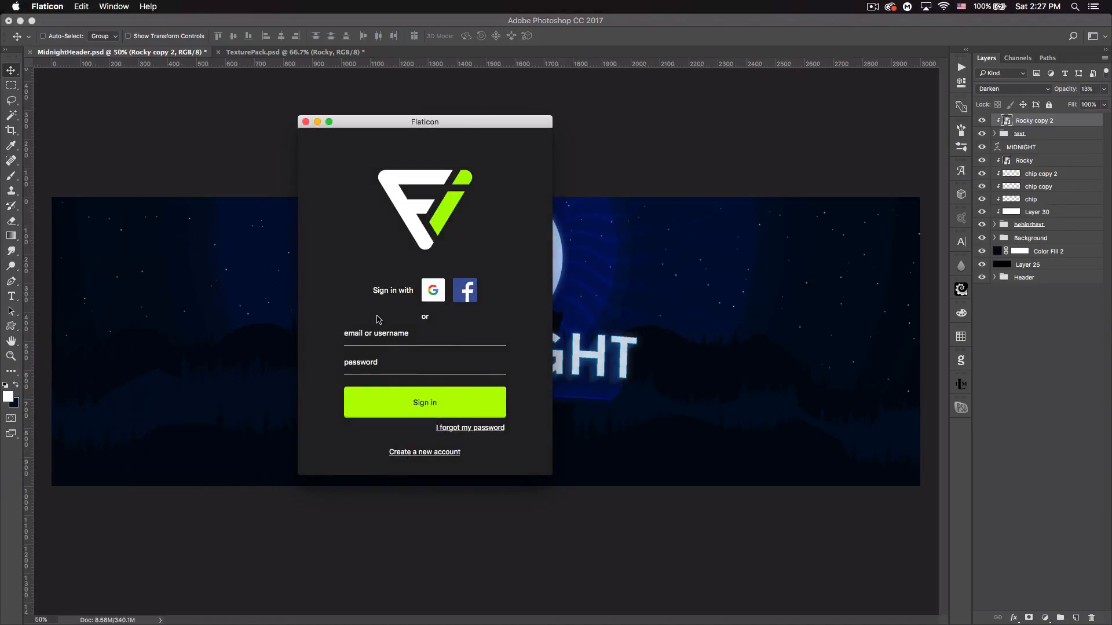
pyautogui.click(419, 466)
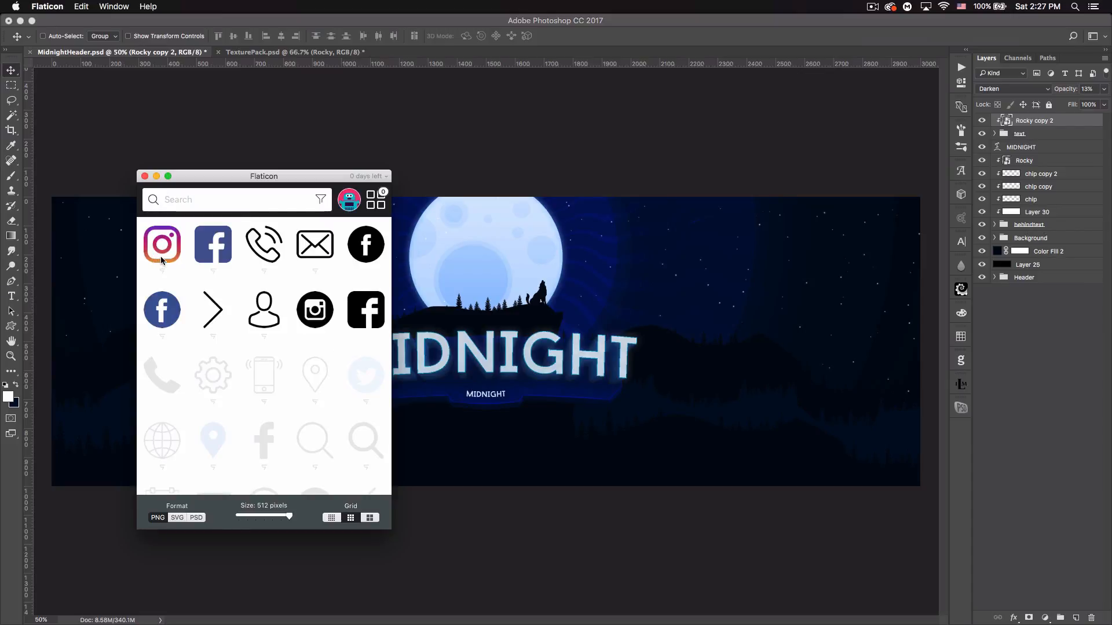
pyautogui.moveTo(160, 237); pyautogui.dragTo(509, 445)
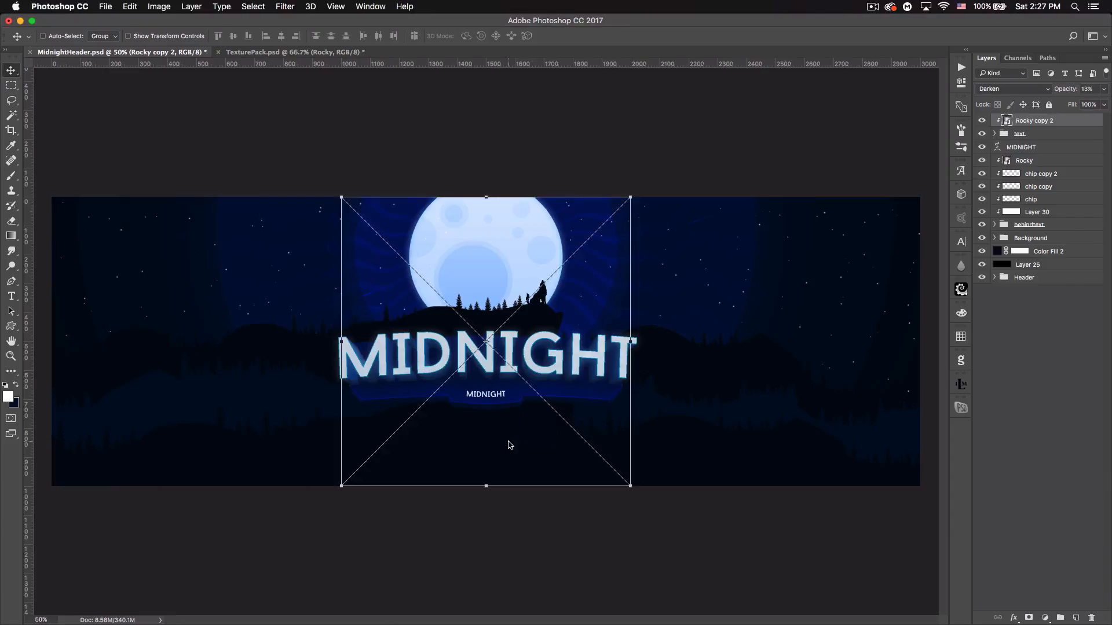
pyautogui.moveTo(633, 198); pyautogui.dragTo(488, 429)
pyautogui.press('Return')
pyautogui.press('super+t')
pyautogui.press('Return')
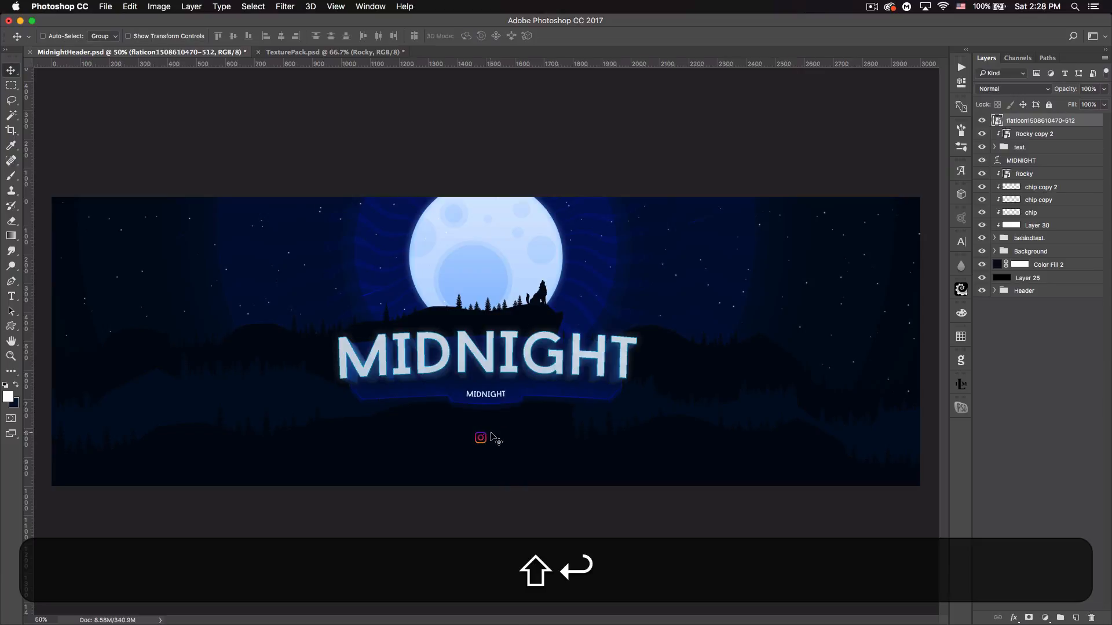
# Step: Rasterize the Instagram icon layer and rename it instag
pyautogui.rightClick(1059, 124)
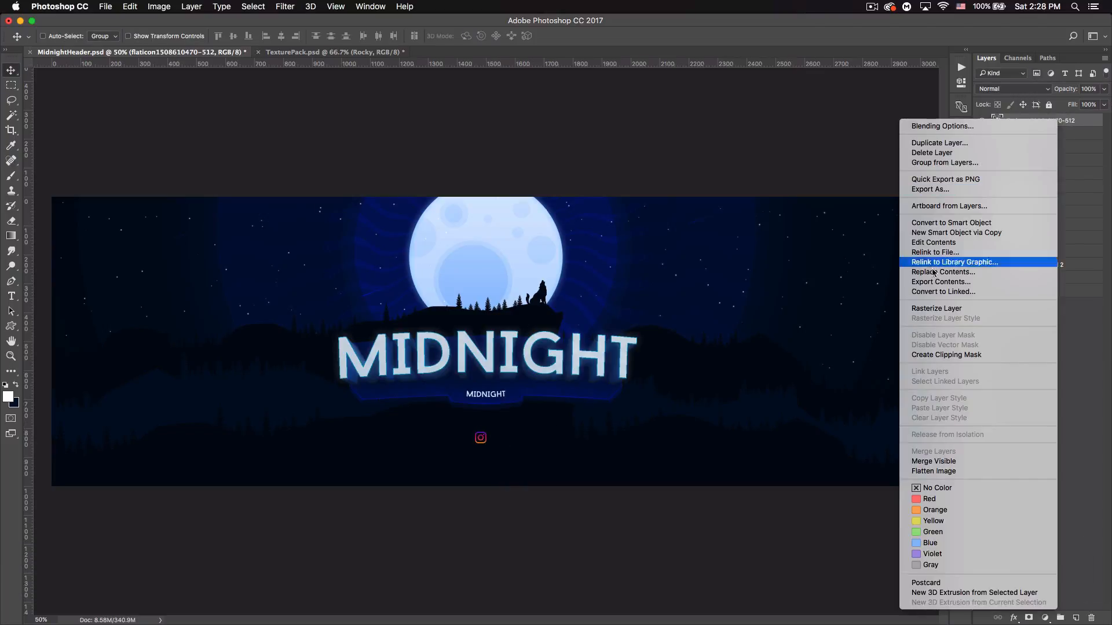
pyautogui.click(930, 310)
pyautogui.rightClick(1040, 129)
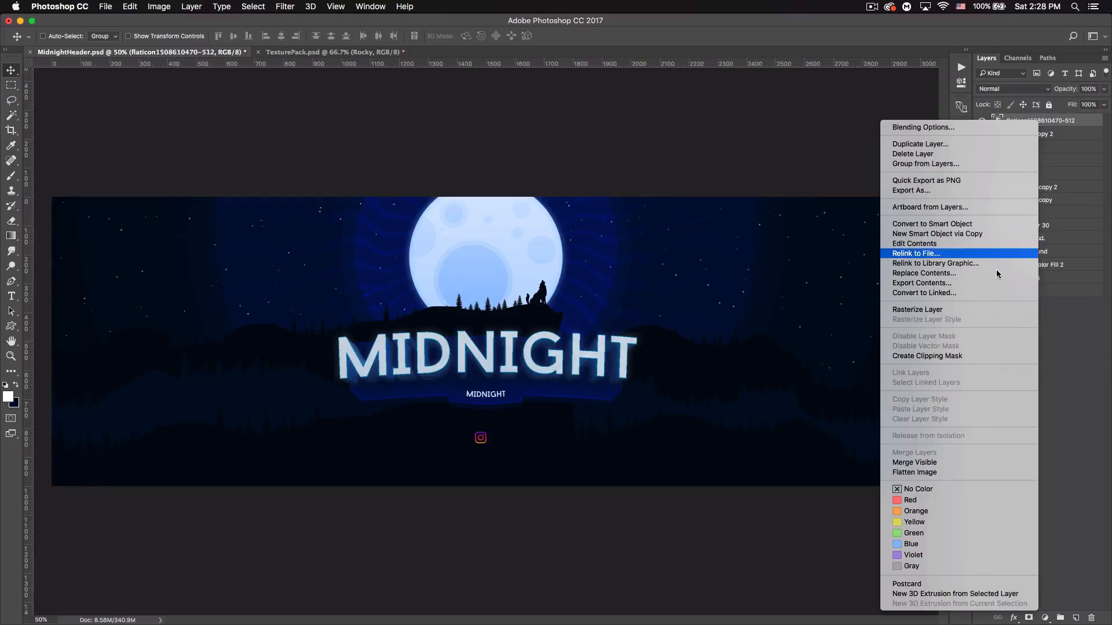
pyautogui.click(928, 308)
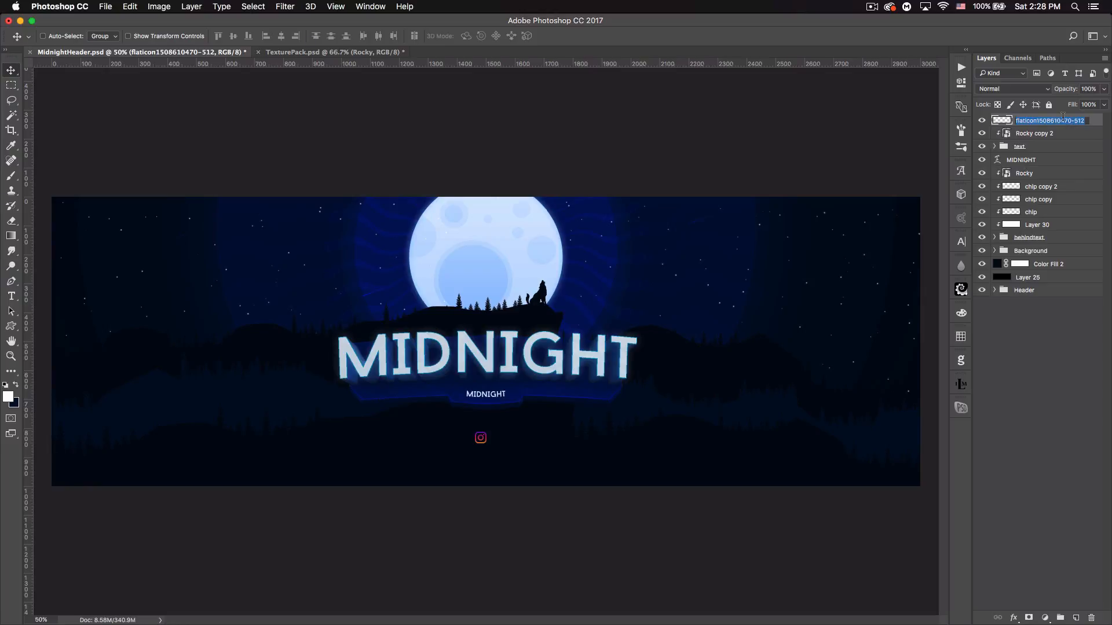
pyautogui.write('instag')
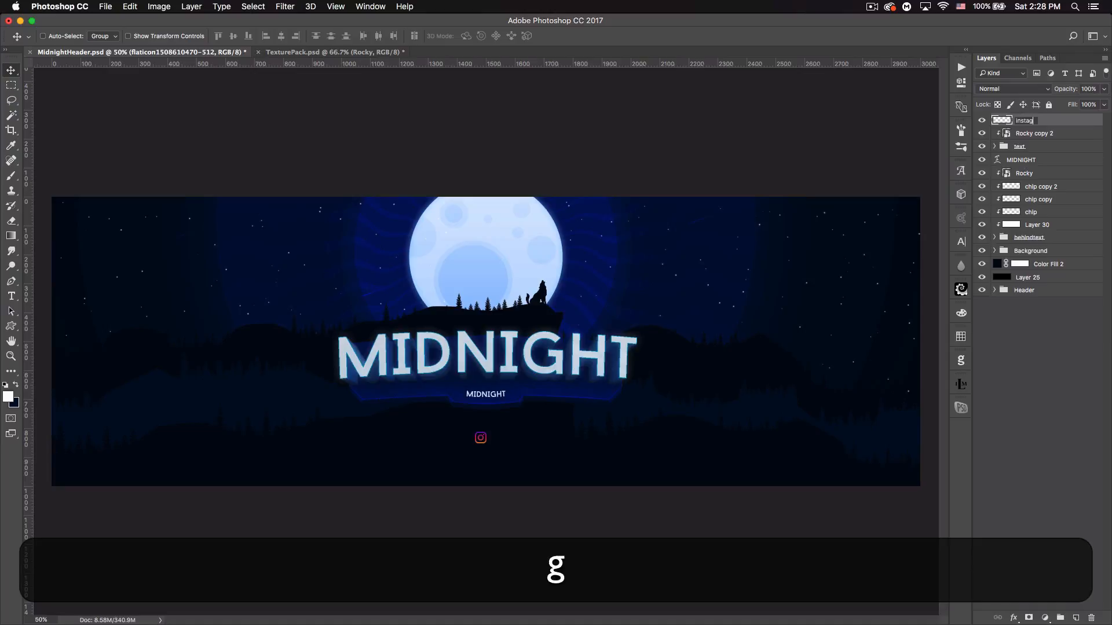
pyautogui.press('Return')
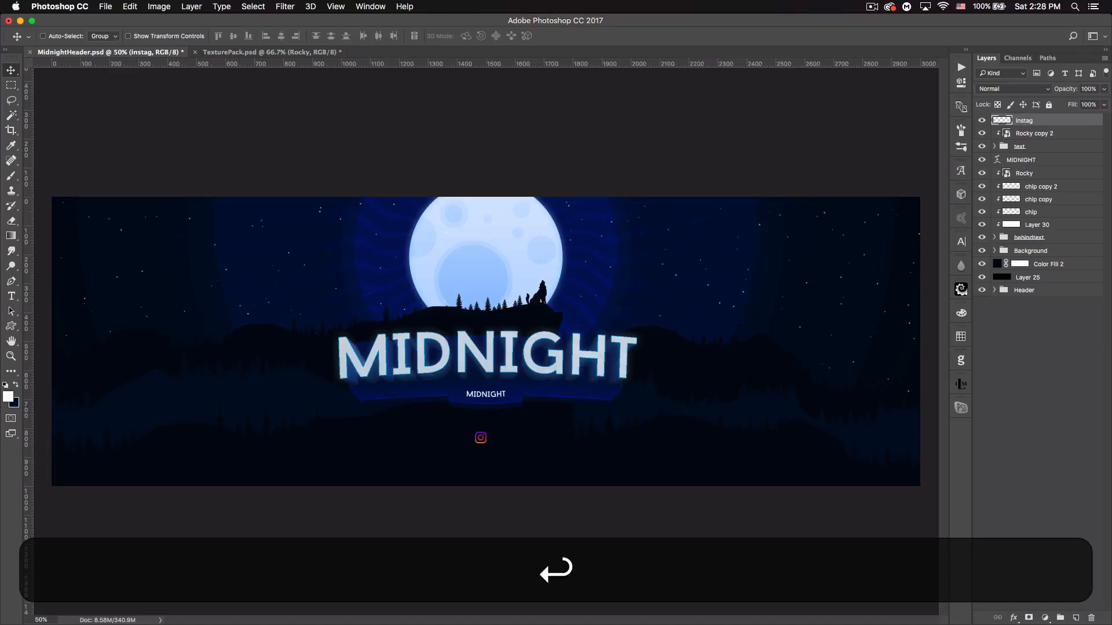
# Step: Add a reversed linear black-to-white Gradient Overlay in Overlay mode to the instag layer and adjust its opacity
pyautogui.doubleClick(1058, 122)
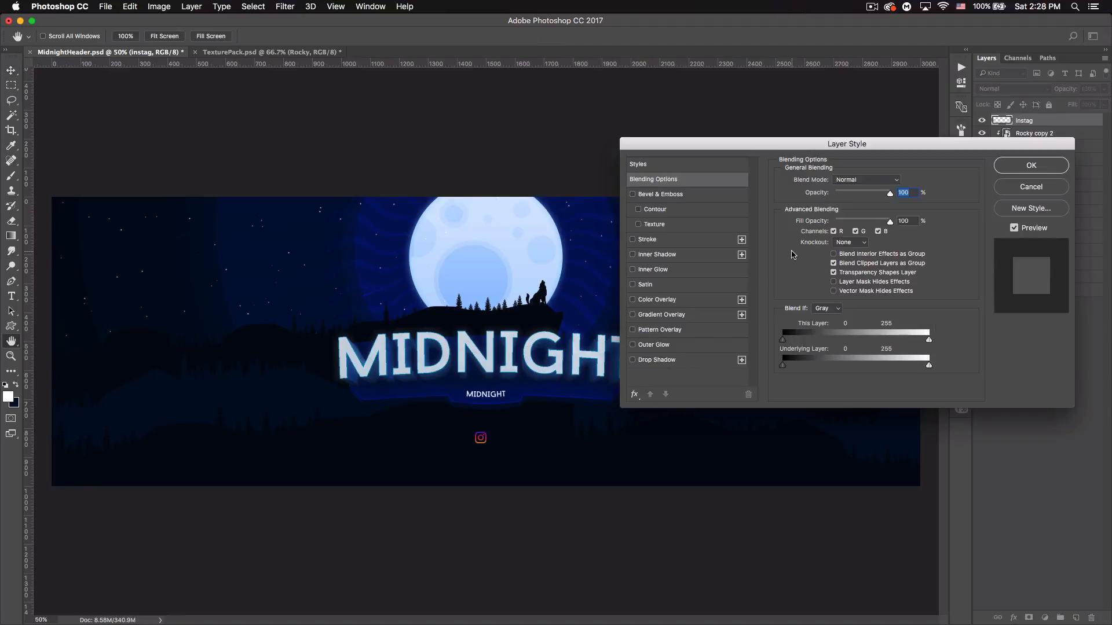
pyautogui.click(653, 317)
pyautogui.moveTo(826, 196); pyautogui.dragTo(855, 197)
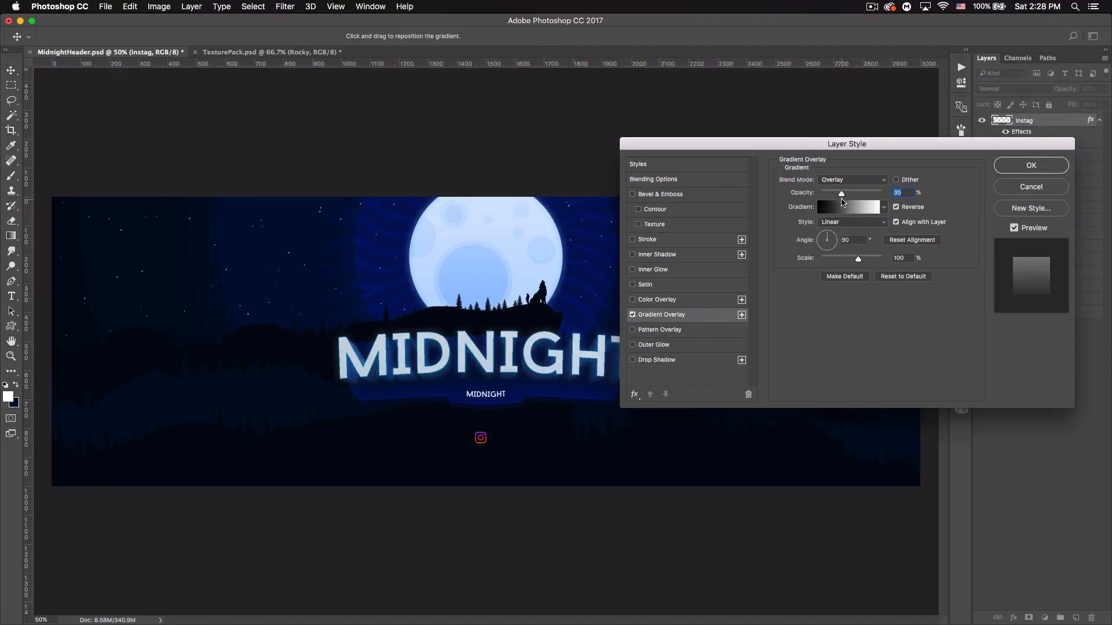
pyautogui.moveTo(838, 197); pyautogui.dragTo(835, 198)
# Step: Add a white Inner Glow in Overlay mode to the instag layer with 43% opacity and 3 px size
pyautogui.click(653, 270)
pyautogui.moveTo(828, 291); pyautogui.dragTo(826, 297)
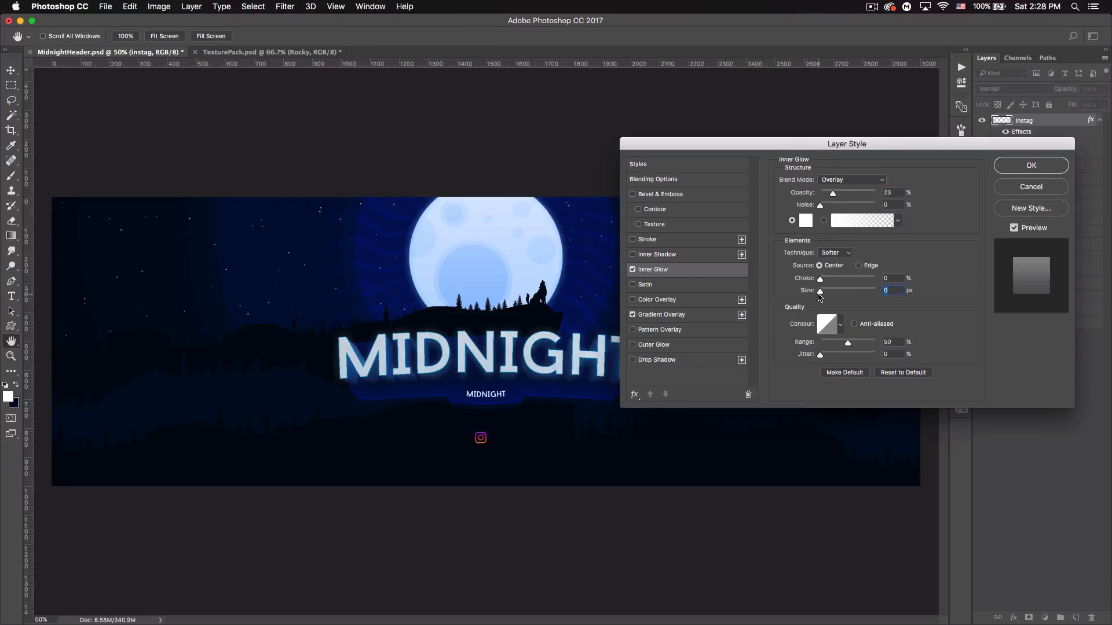
pyautogui.moveTo(832, 194); pyautogui.dragTo(846, 198)
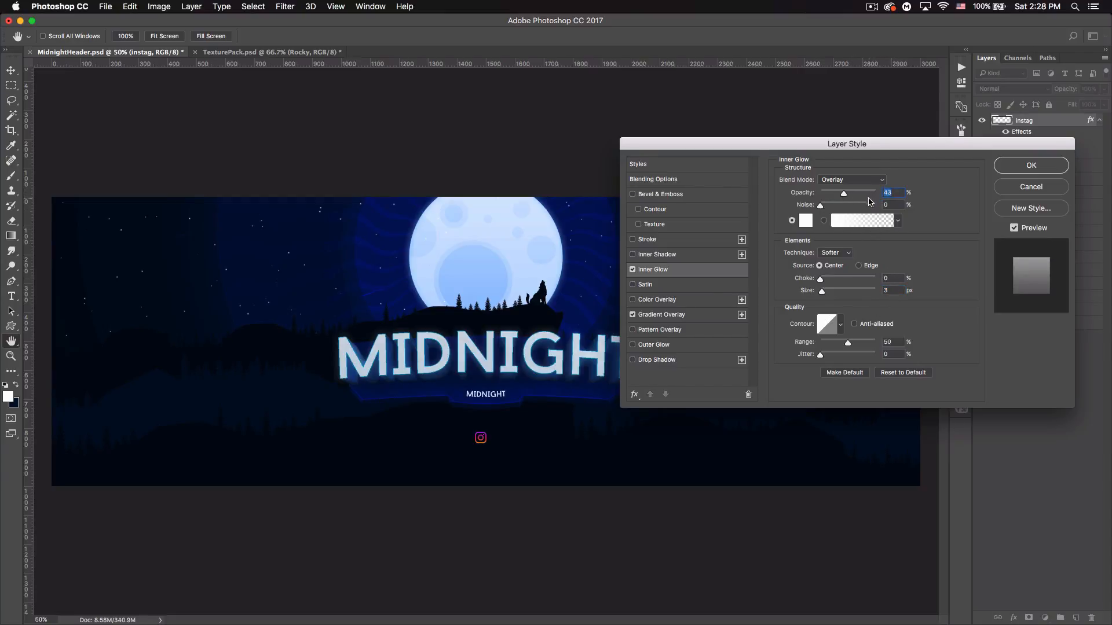
pyautogui.click(1031, 166)
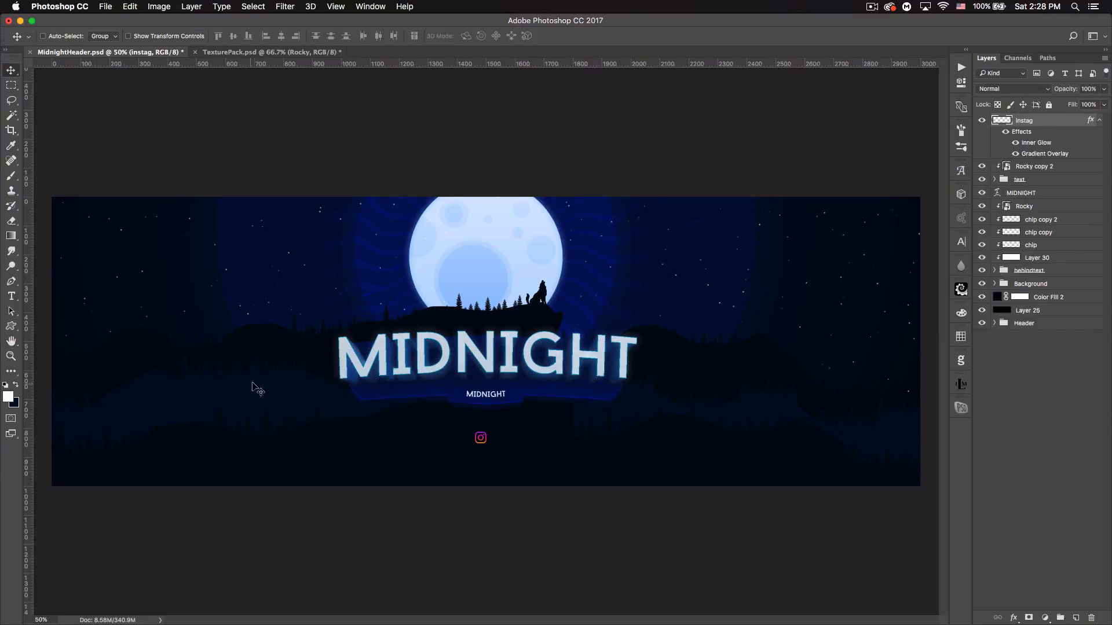
pyautogui.click(11, 295)
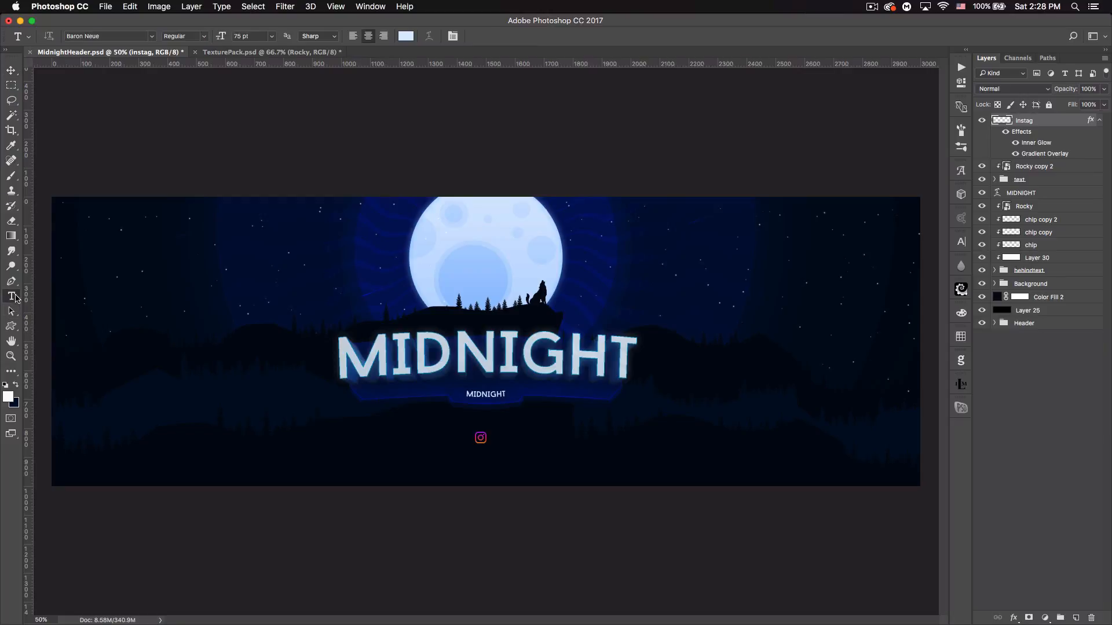
pyautogui.click(480, 452)
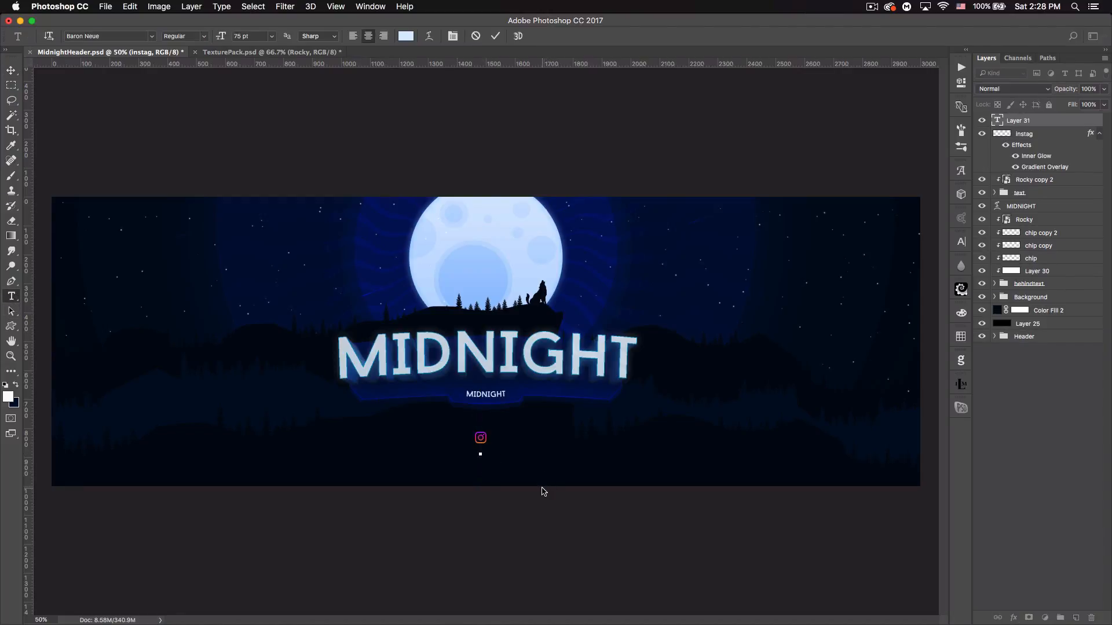
pyautogui.write('instagram.')
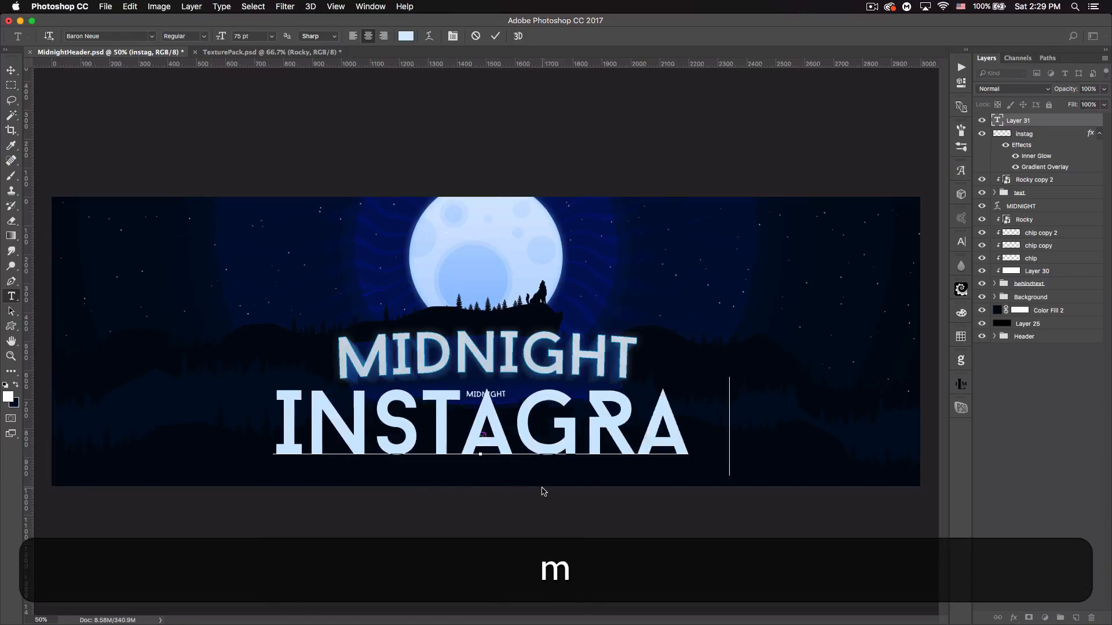
pyautogui.write('com/that')
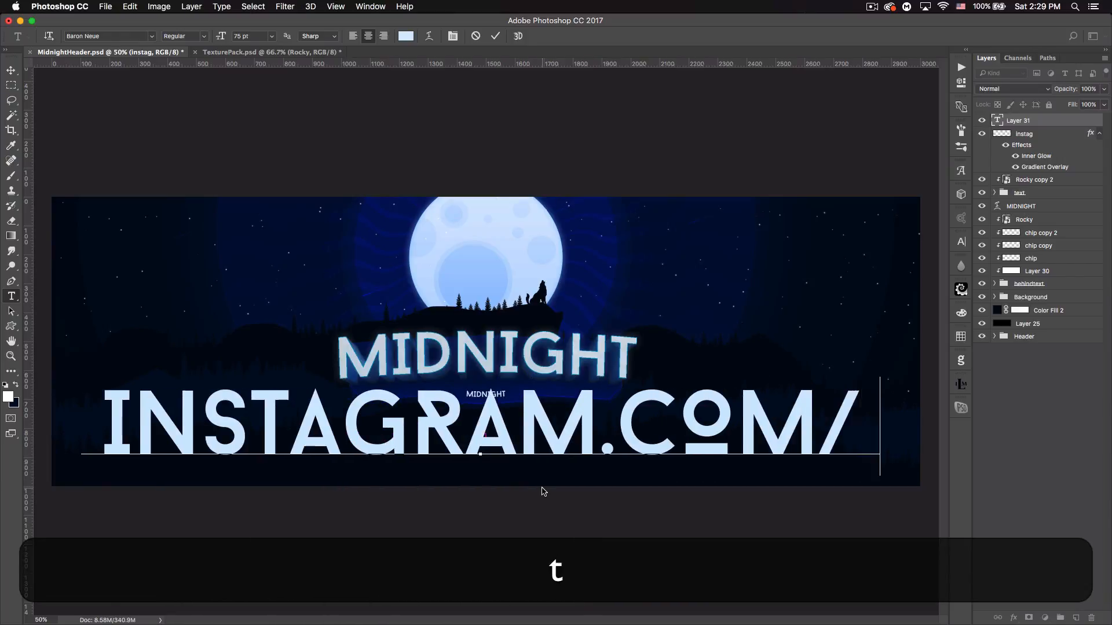
pyautogui.write('sqehzy')
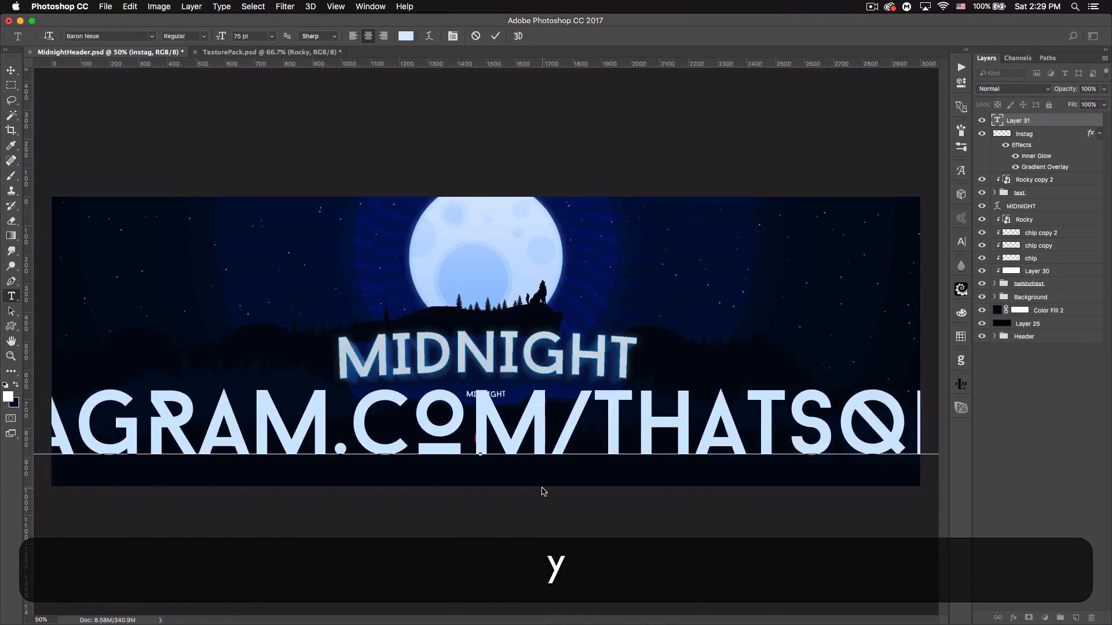
# Step: Set the Instagram link text to 5 pt and shift it slightly beneath the icon
pyautogui.press('shift+super+Left')
pyautogui.press('shift+super+Left')
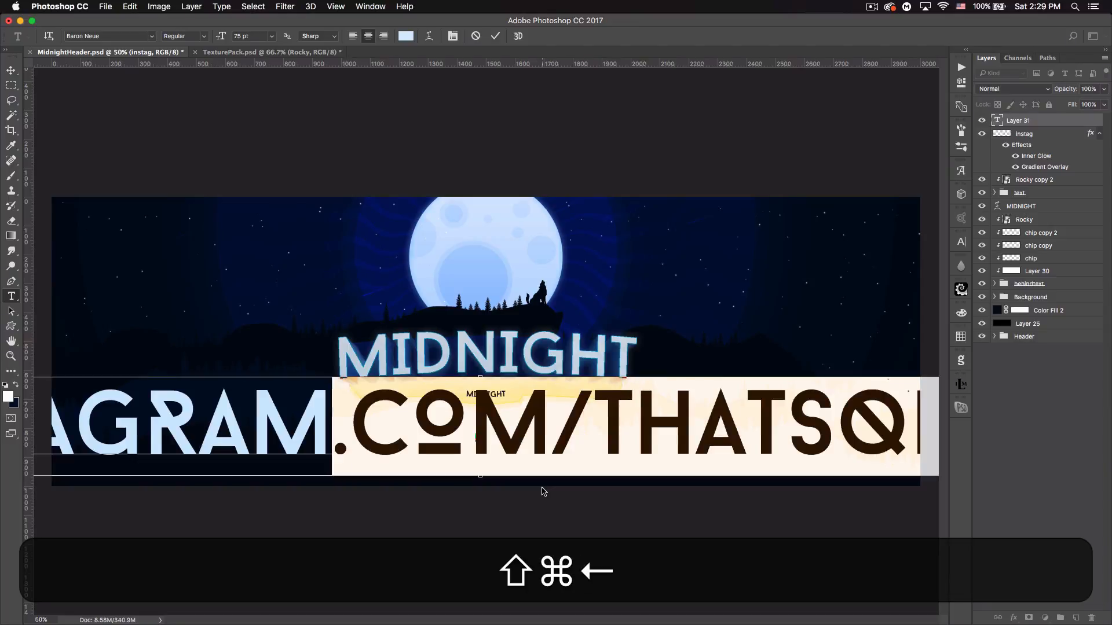
pyautogui.press('shift+super+Left')
pyautogui.click(243, 36)
pyautogui.write('5')
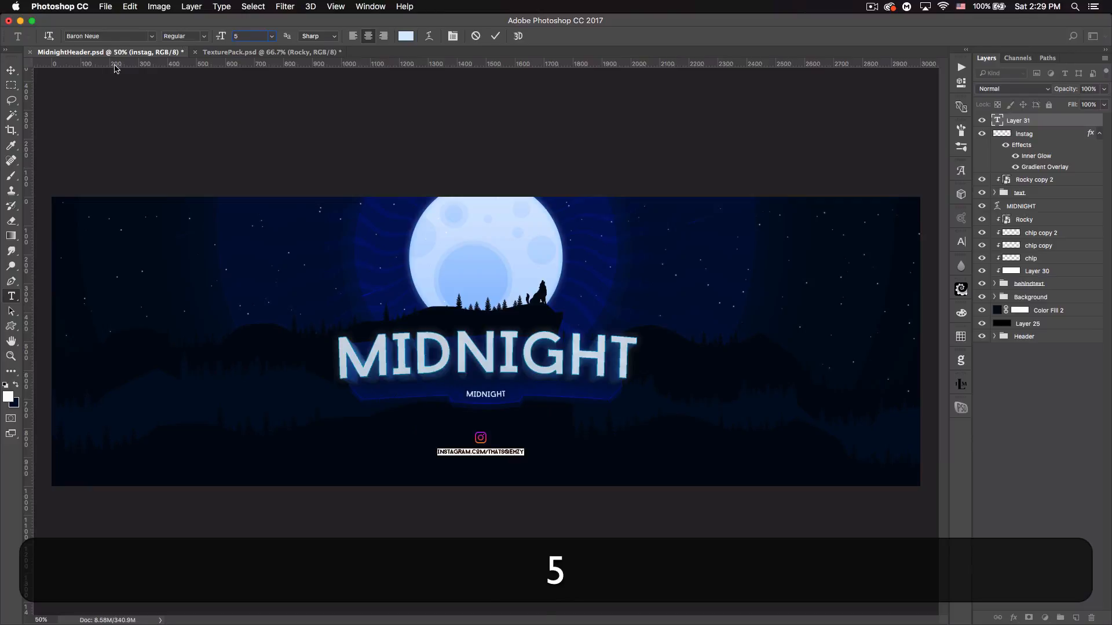
pyautogui.click(11, 70)
pyautogui.moveTo(504, 448); pyautogui.dragTo(500, 447)
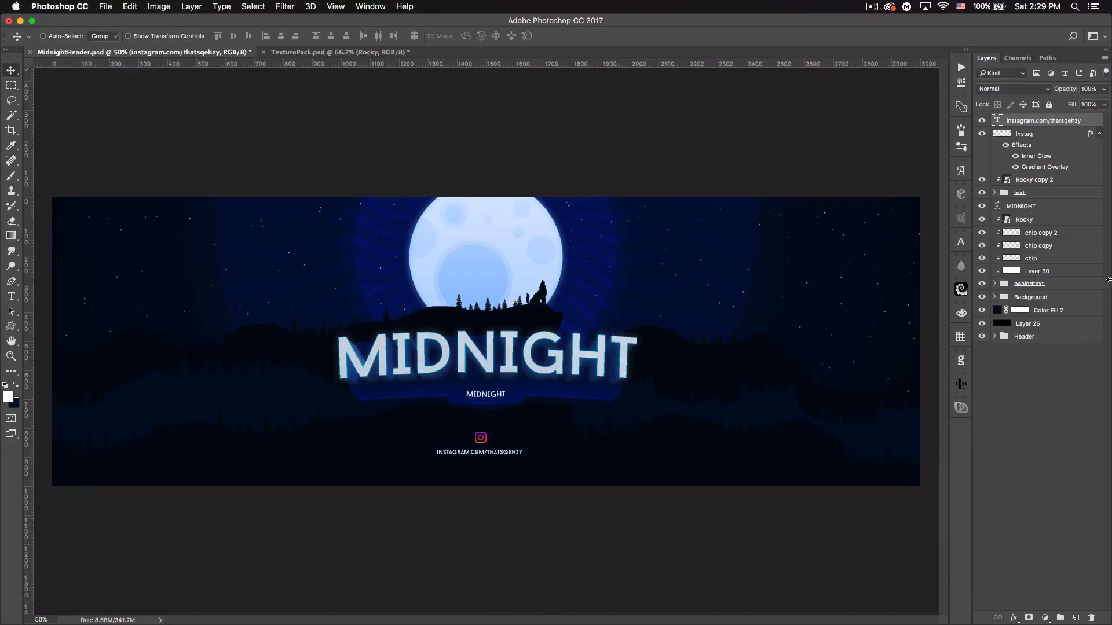
# Step: Scale the Instagram link text down a little and nudge it into place centered just under the icon
pyautogui.press('super+t')
pyautogui.moveTo(523, 448); pyautogui.dragTo(517, 448)
pyautogui.press('Right')
pyautogui.press('Right')
pyautogui.press('Right')
pyautogui.press('Up')
pyautogui.press('Up')
pyautogui.press('Up')
pyautogui.press('Up')
pyautogui.press('Right')
pyautogui.press('Right')
pyautogui.press('Right')
pyautogui.press('Return')
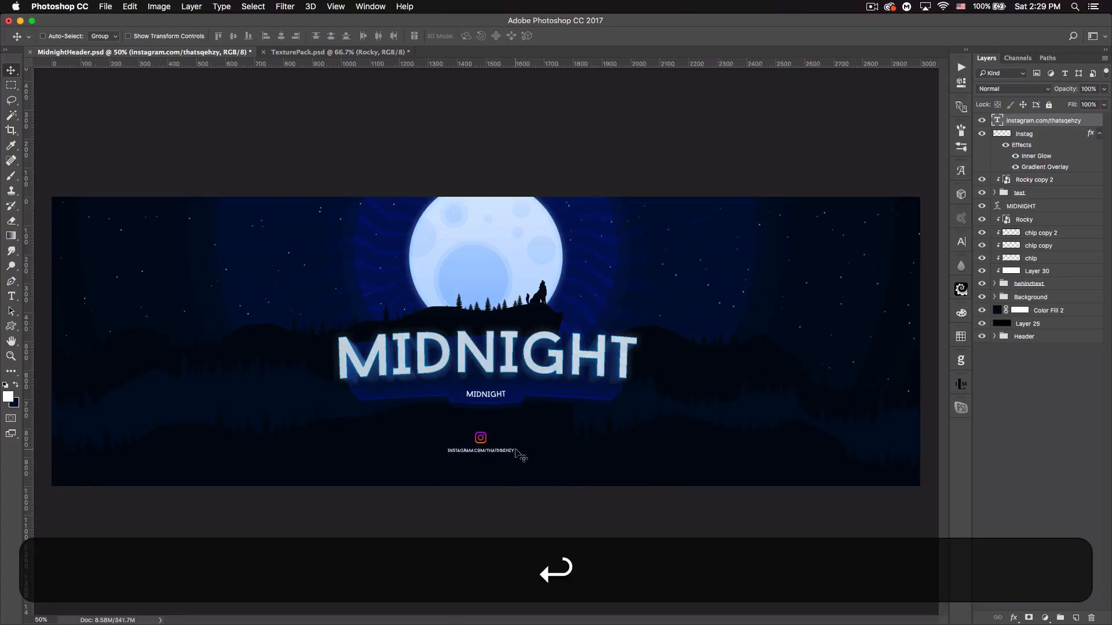
# Step: Duplicate the Instagram icon and its link text twice, forming a row of three pairs below the subtitle
pyautogui.keyDown('shift'); pyautogui.click(1063, 135); pyautogui.keyUp('shift')
pyautogui.moveTo(501, 434)
pyautogui.mouseDown()
pyautogui.moveTo(425, 436)
pyautogui.moveTo(494, 441)
pyautogui.mouseUp()
pyautogui.press('super+j')
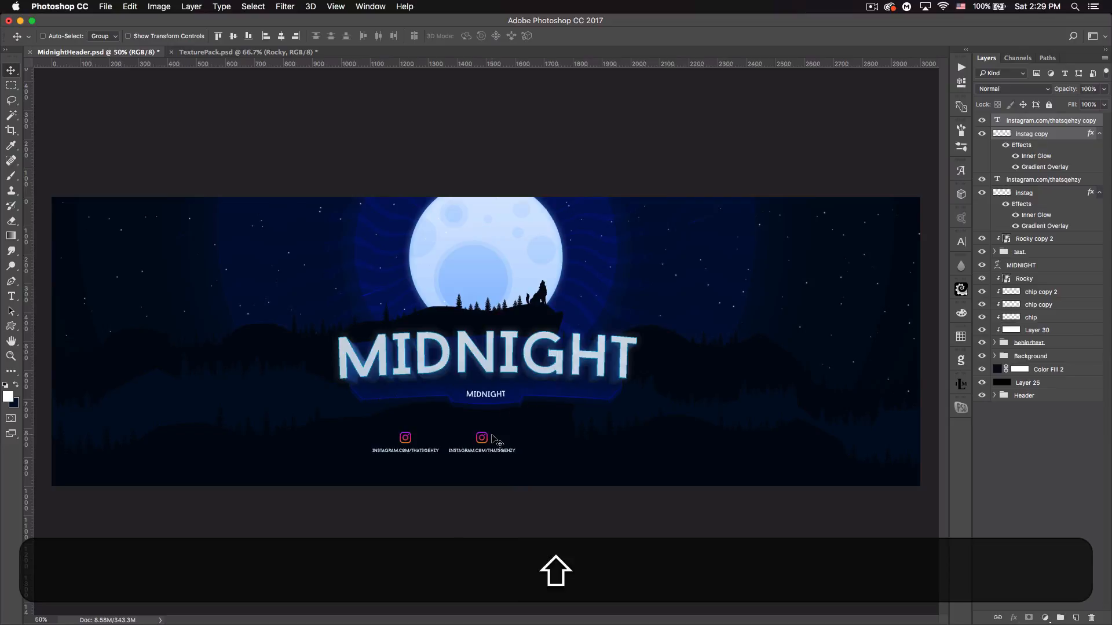
pyautogui.press('super+j')
pyautogui.moveTo(537, 443); pyautogui.dragTo(583, 444)
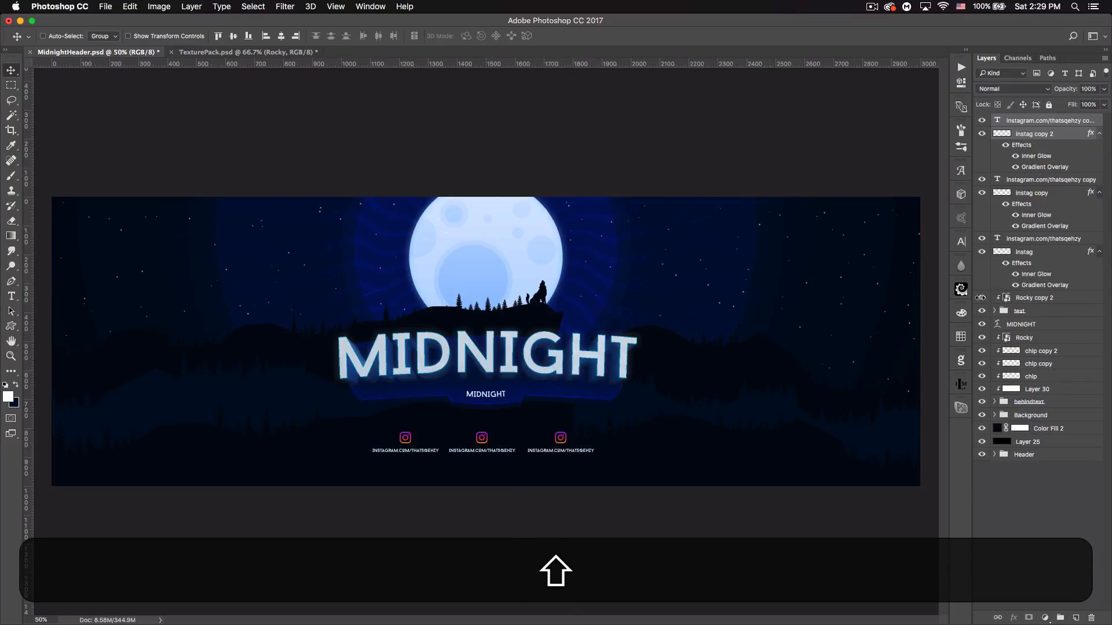
# Step: Collapse the layer effects lists of the three Instagram icon layers
pyautogui.click(1059, 123)
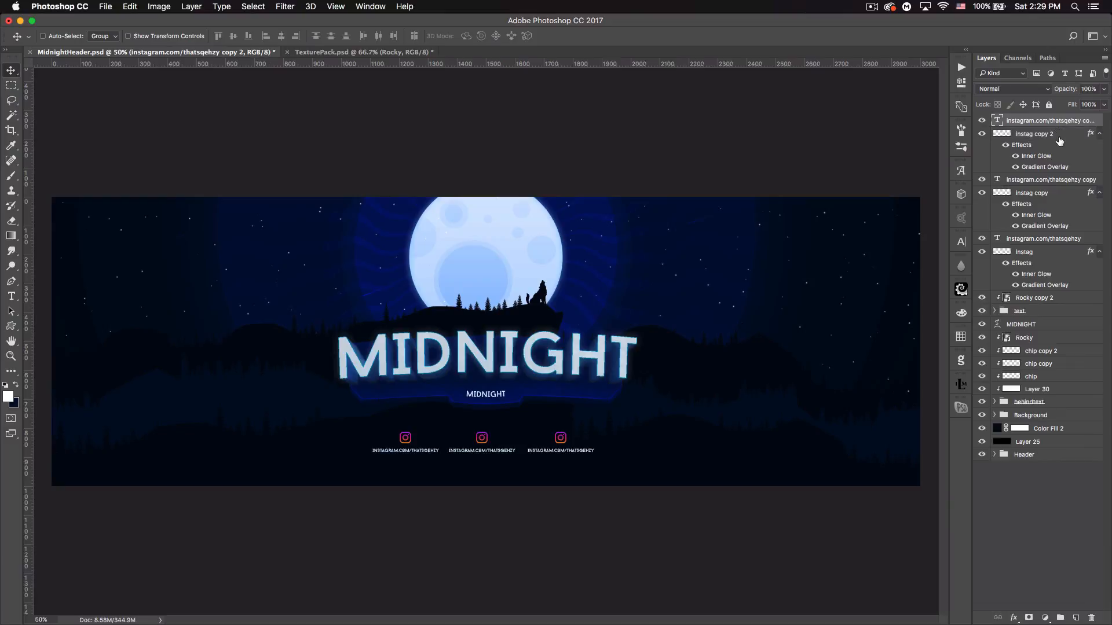
pyautogui.click(1100, 135)
pyautogui.click(1100, 161)
pyautogui.click(1099, 186)
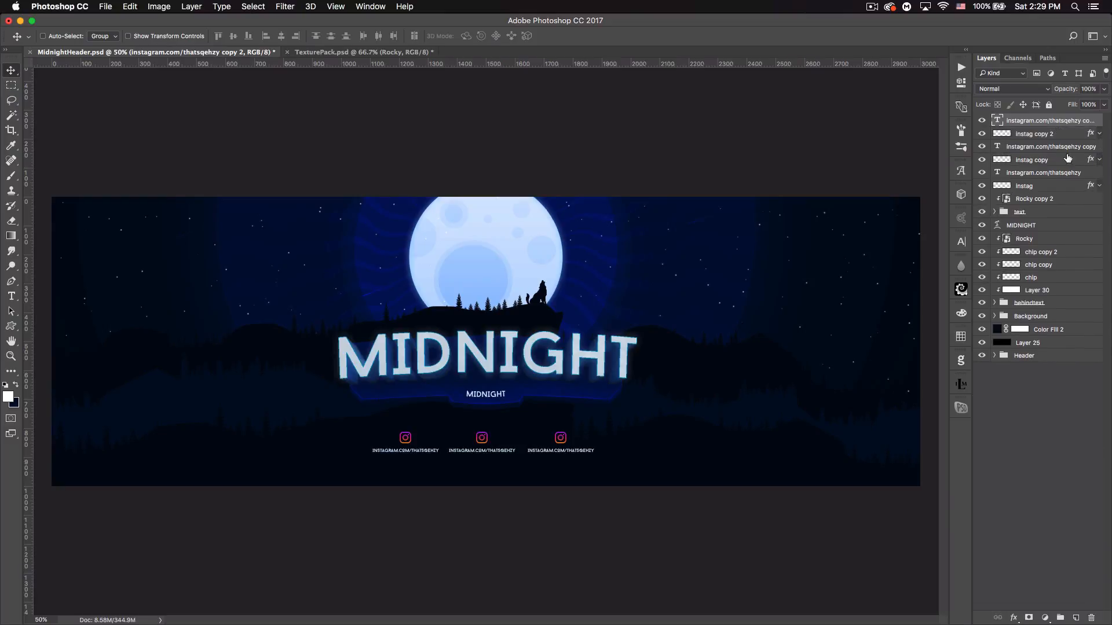
# Step: Distribute the three Instagram icon layers evenly by their horizontal centers
pyautogui.click(1045, 135)
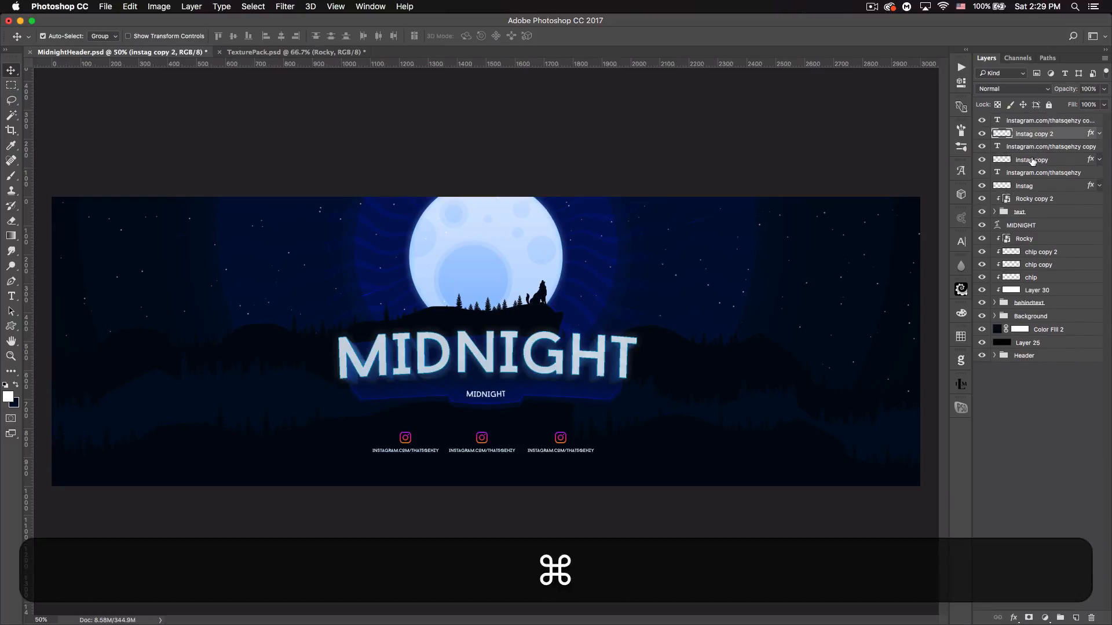
pyautogui.keyDown('super'); pyautogui.click(1032, 161); pyautogui.keyUp('super')
pyautogui.keyDown('super'); pyautogui.click(1031, 186); pyautogui.keyUp('super')
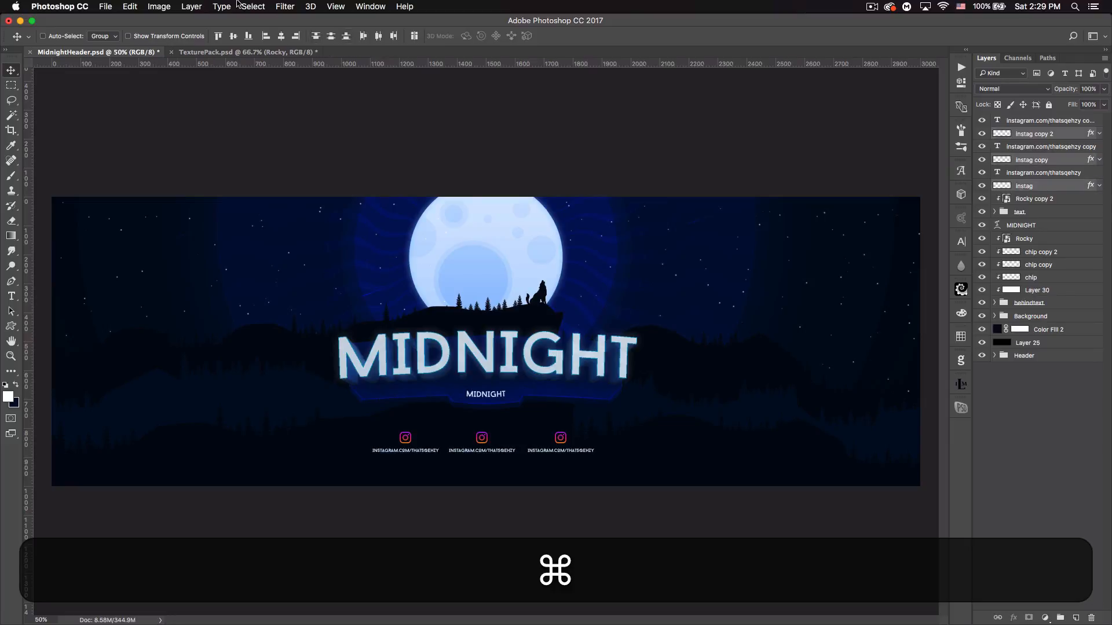
pyautogui.click(193, 6)
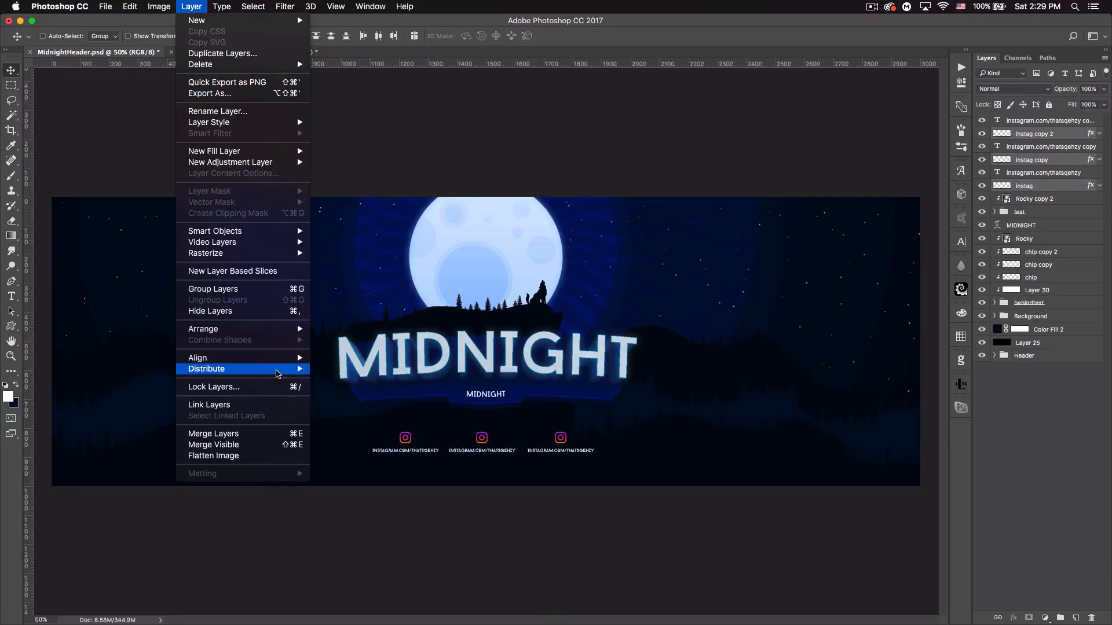
pyautogui.moveTo(278, 370)
pyautogui.click(367, 421)
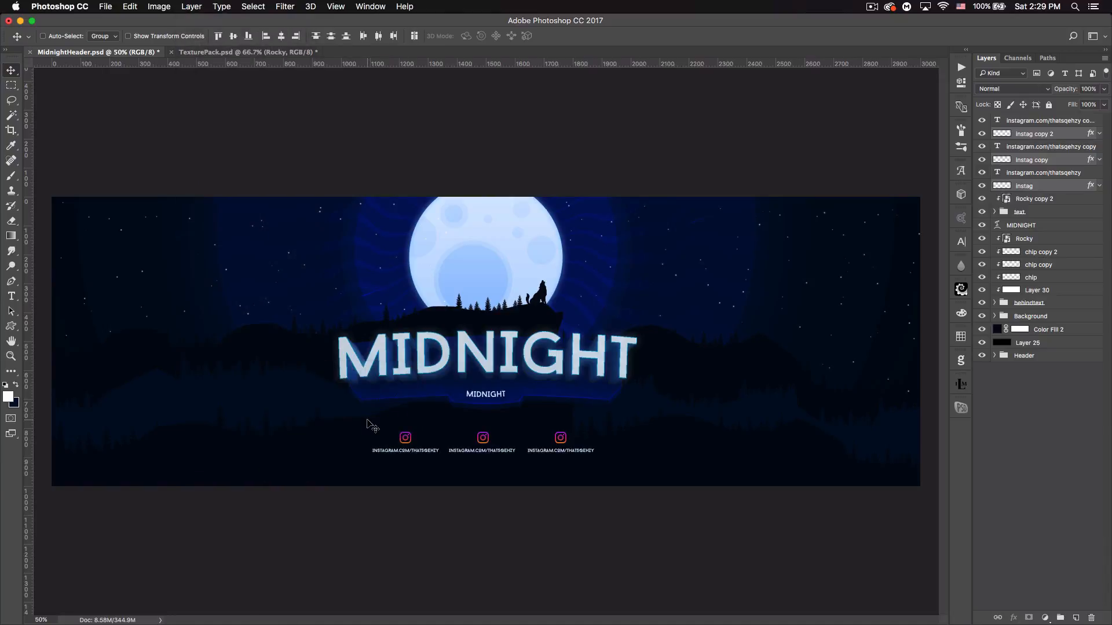
# Step: Distribute the three Instagram link text layers evenly by their horizontal centers
pyautogui.click(1043, 122)
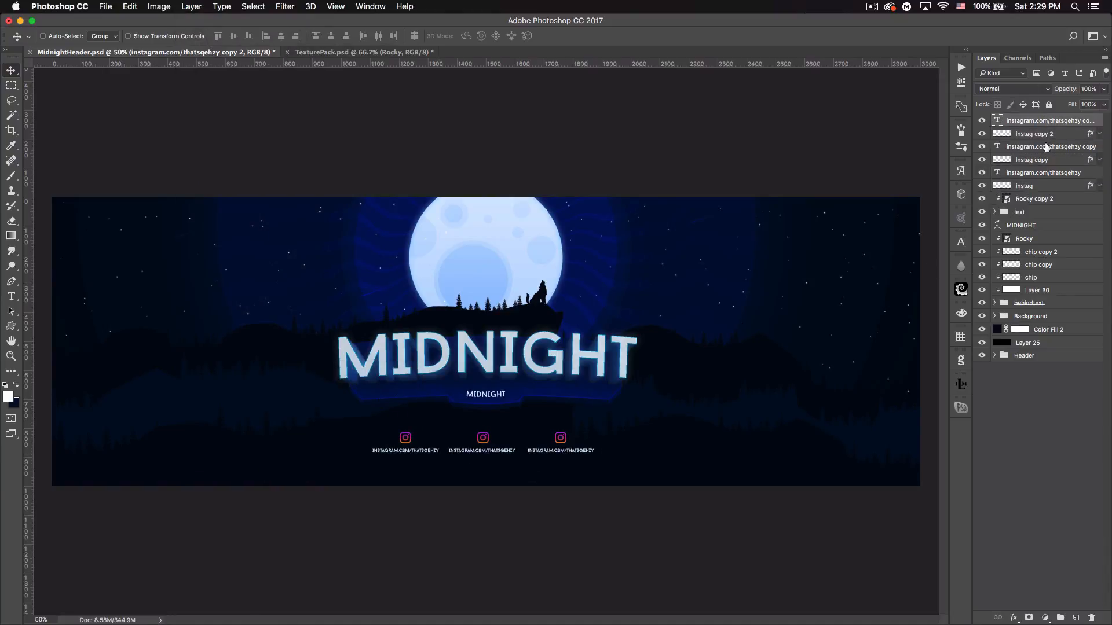
pyautogui.keyDown('super'); pyautogui.click(1045, 146); pyautogui.keyUp('super')
pyautogui.keyDown('super'); pyautogui.click(1046, 173); pyautogui.keyUp('super')
pyautogui.click(191, 6)
pyautogui.moveTo(239, 329)
pyautogui.moveTo(280, 371)
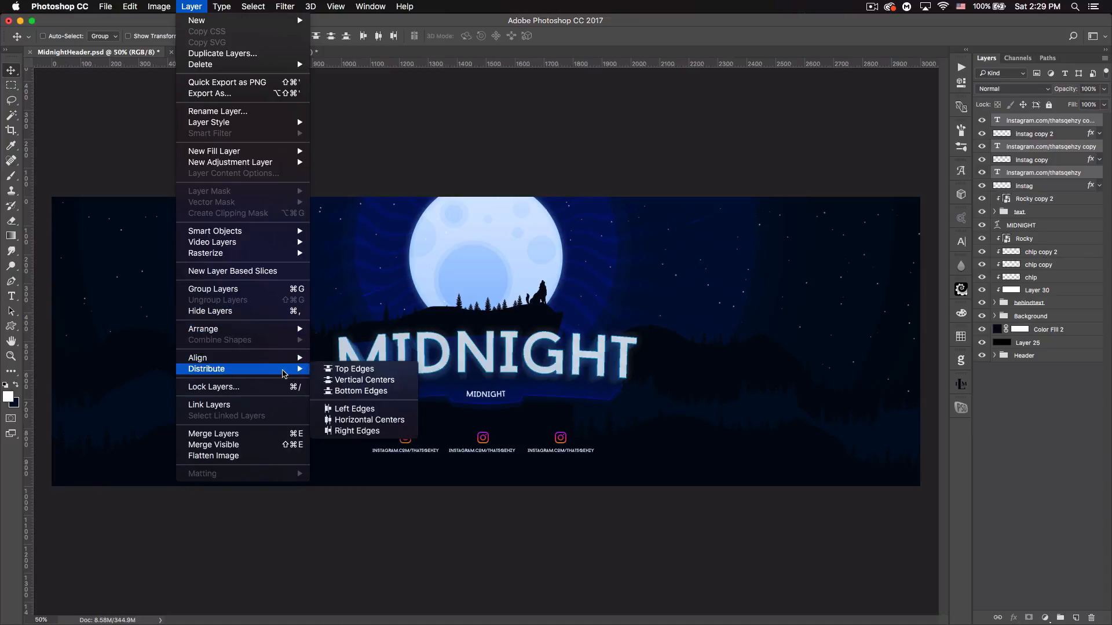
pyautogui.click(362, 420)
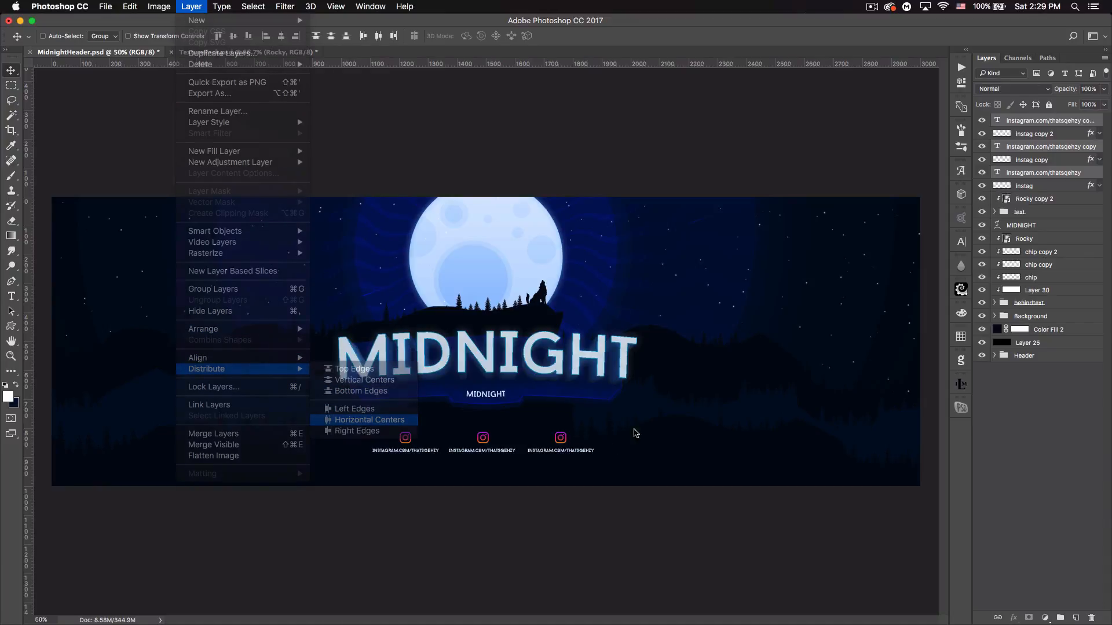
# Step: Center all three icon and link text pairs horizontally on the header's vertical center guide, with the guides shown only for the alignment
pyautogui.click(1022, 125)
pyautogui.keyDown('shift'); pyautogui.click(1042, 187); pyautogui.keyUp('shift')
pyautogui.press('shift+super+h')
pyautogui.press('super+h')
pyautogui.press('super+t')
pyautogui.press('Right')
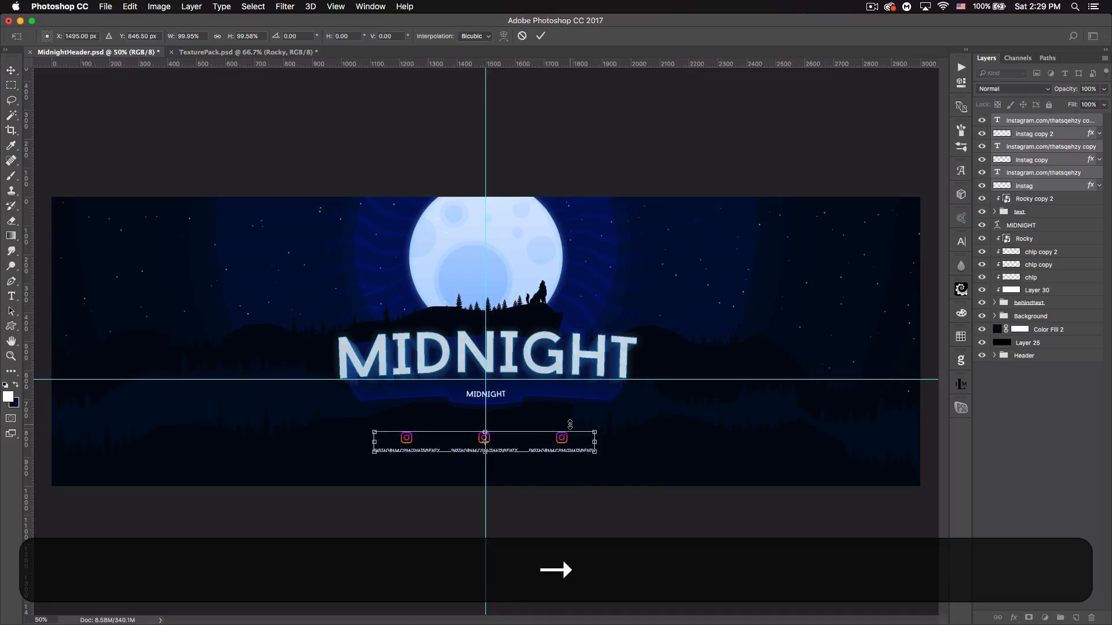
pyautogui.press('Return')
pyautogui.press('super+Return')
pyautogui.press('super+h')
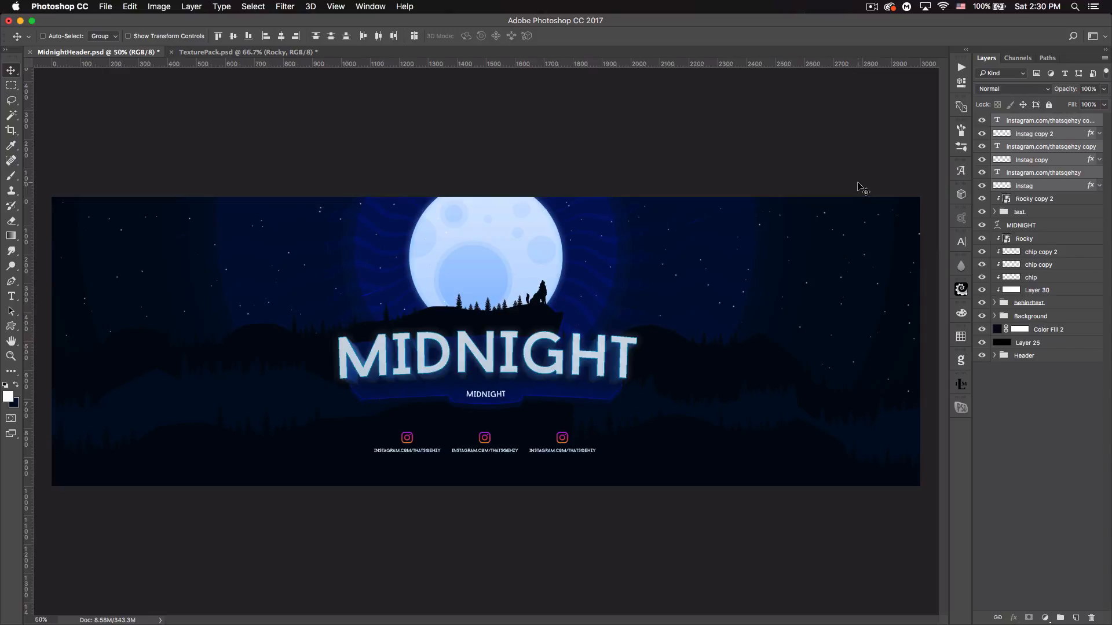
# Step: Add a Gradient Map adjustment layer with a white-to-black gradient above all other layers
pyautogui.click(1042, 442)
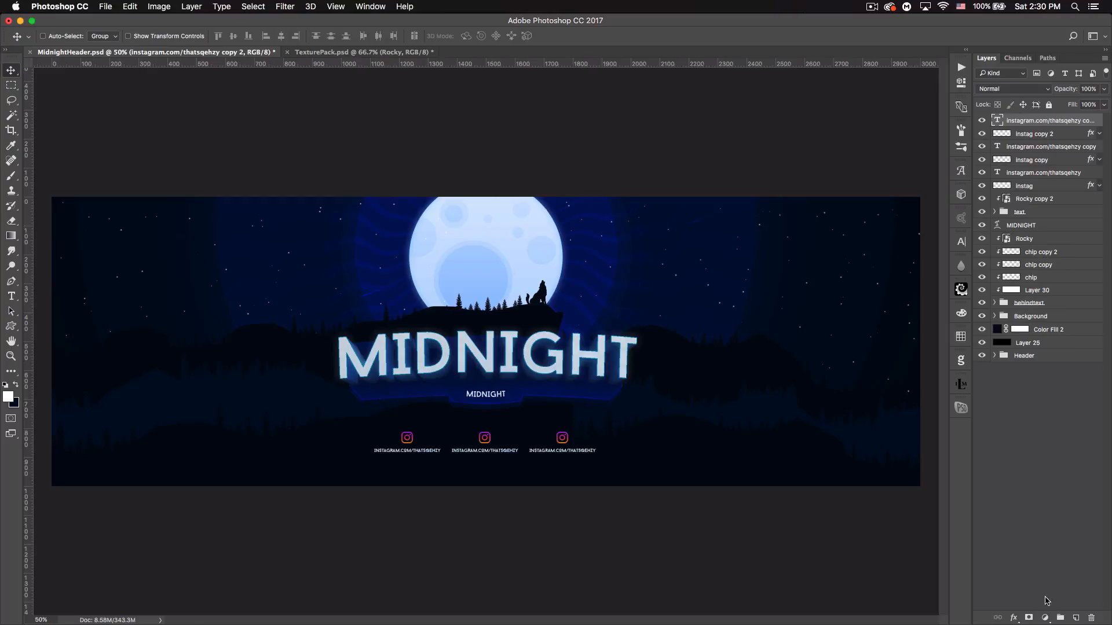
pyautogui.click(1045, 619)
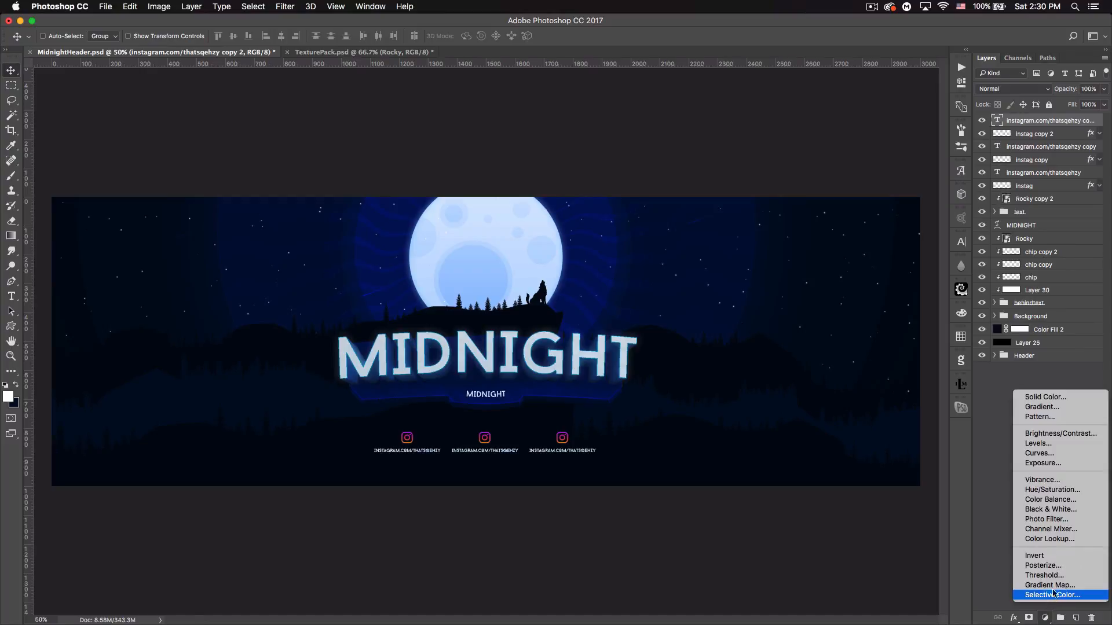
pyautogui.click(1051, 586)
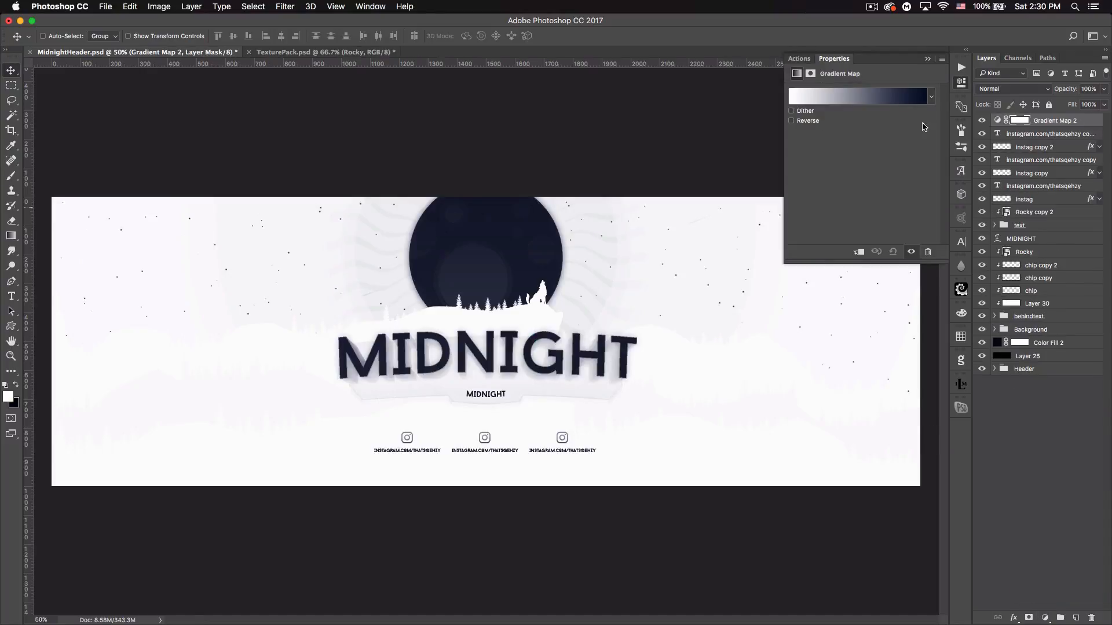
pyautogui.click(932, 97)
pyautogui.click(796, 120)
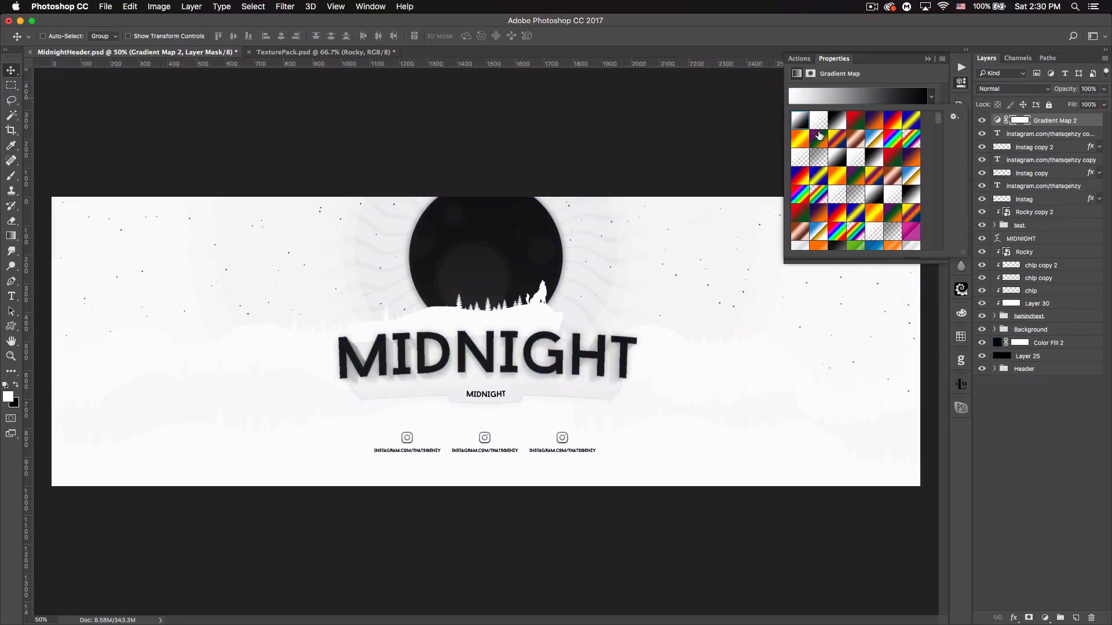
pyautogui.click(927, 59)
pyautogui.click(927, 59)
# Step: Set the Gradient Map layer to Overlay at 37% opacity and compare the header with and without it
pyautogui.click(1011, 90)
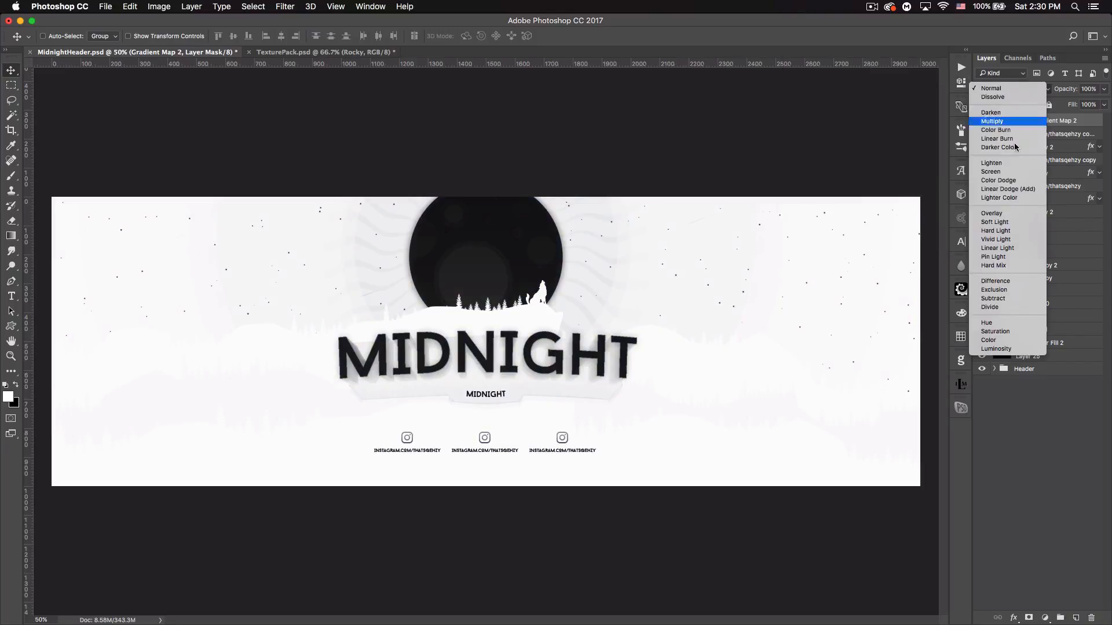
pyautogui.click(1009, 213)
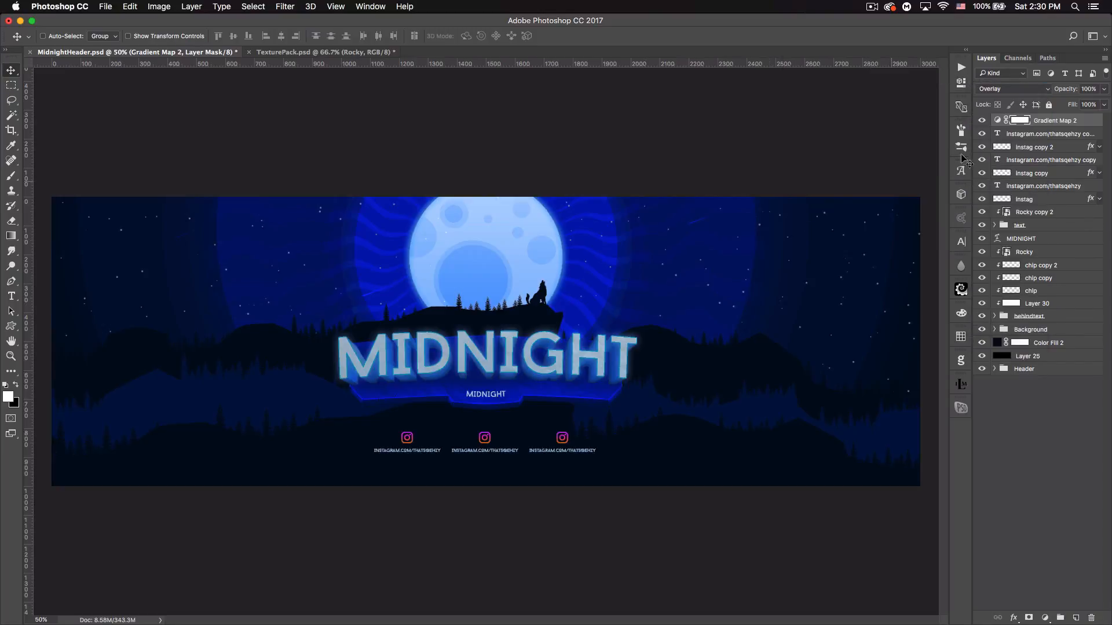
pyautogui.moveTo(1070, 89); pyautogui.dragTo(1032, 82)
pyautogui.click(982, 121)
pyautogui.click(982, 121)
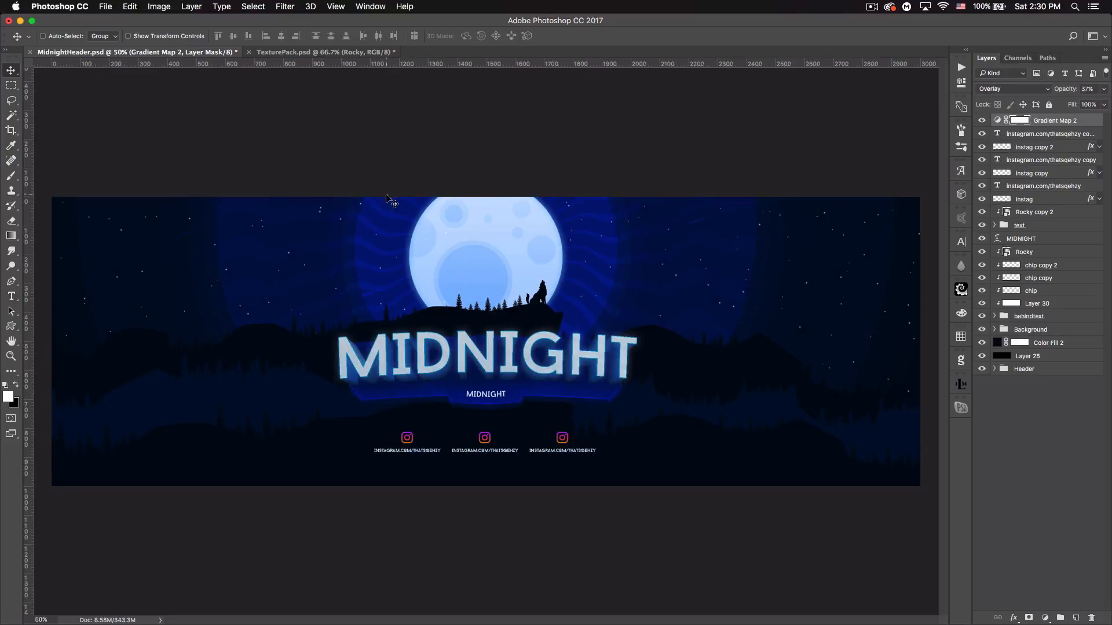
# Step: Compare the header with the finished reference image MidnightHeader.png in a quick preview
pyautogui.moveTo(1, 232); pyautogui.dragTo(622, 352)
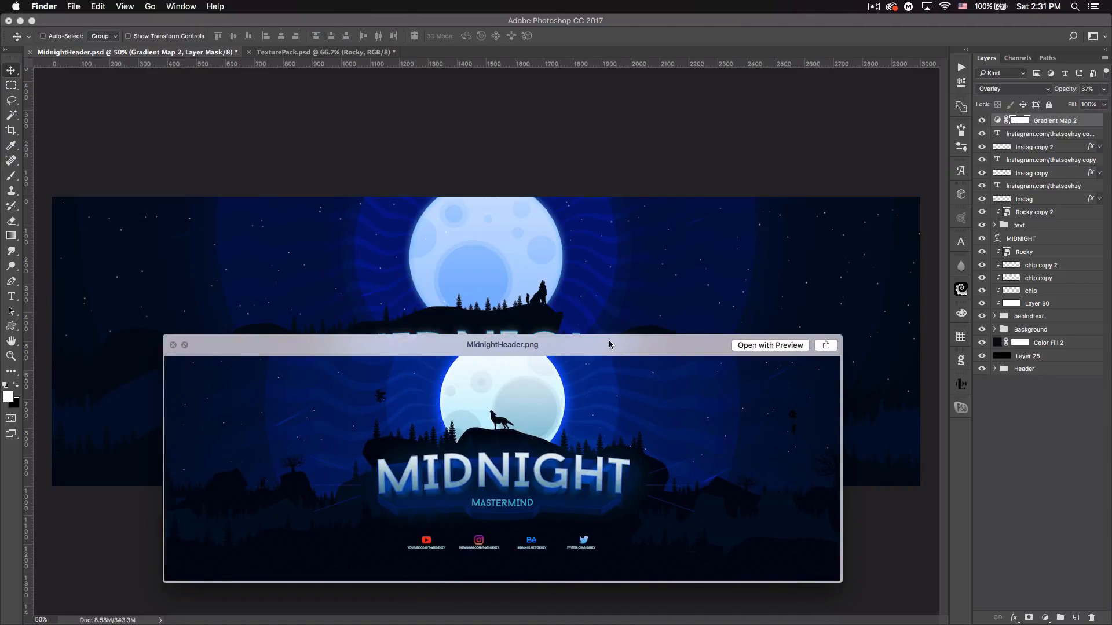
pyautogui.press('space')
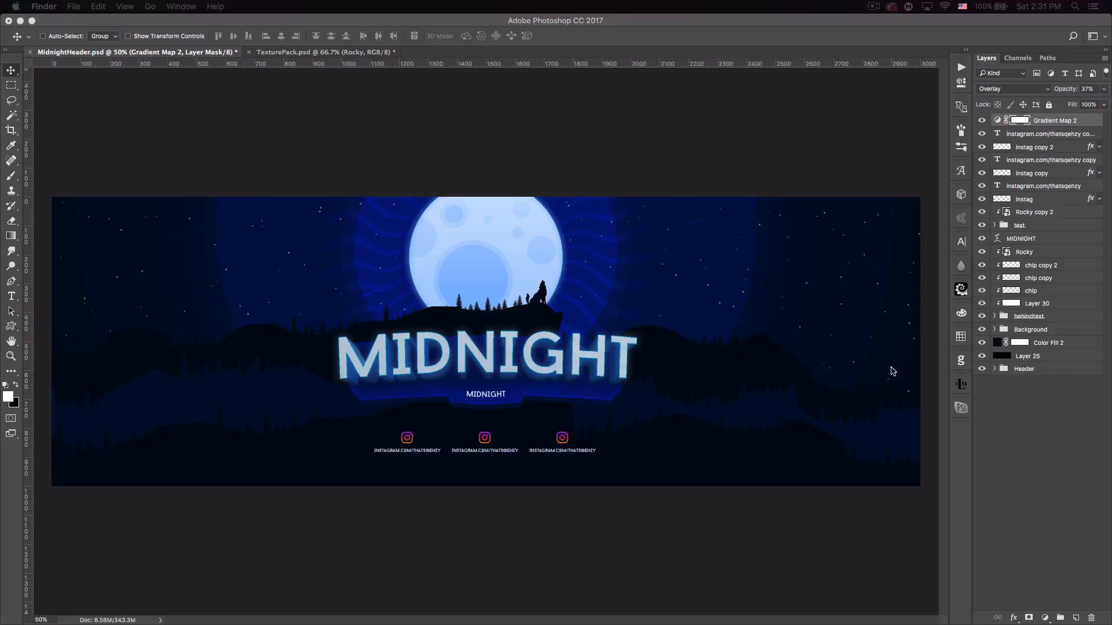
# Step: Add a Vibrance adjustment layer above the Gradient Map with Vibrance set to +67
pyautogui.click(1047, 618)
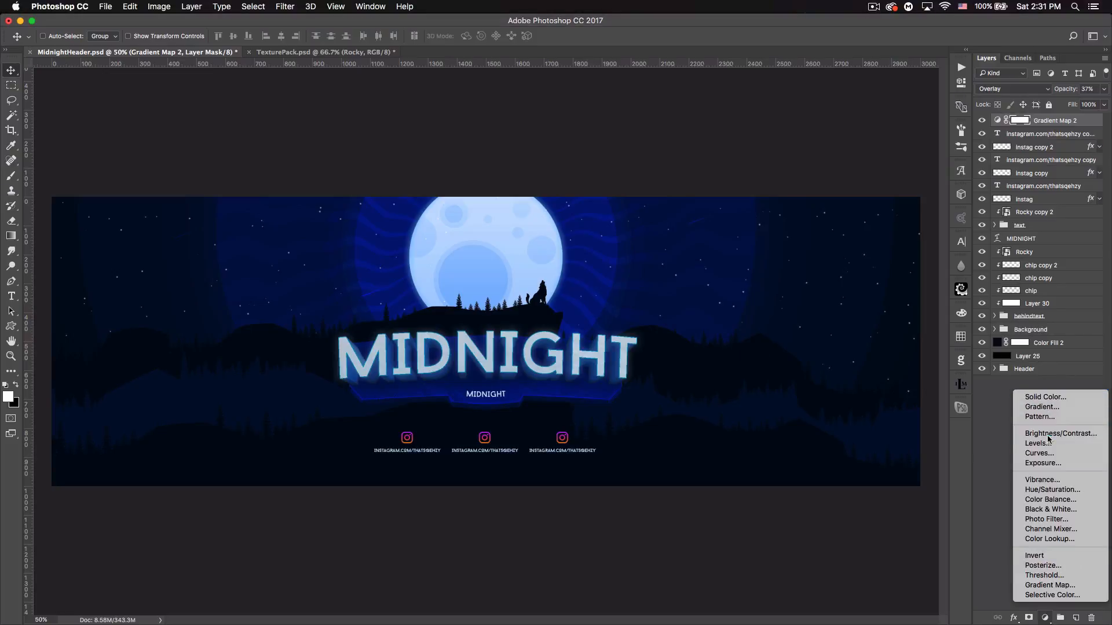
pyautogui.click(1048, 480)
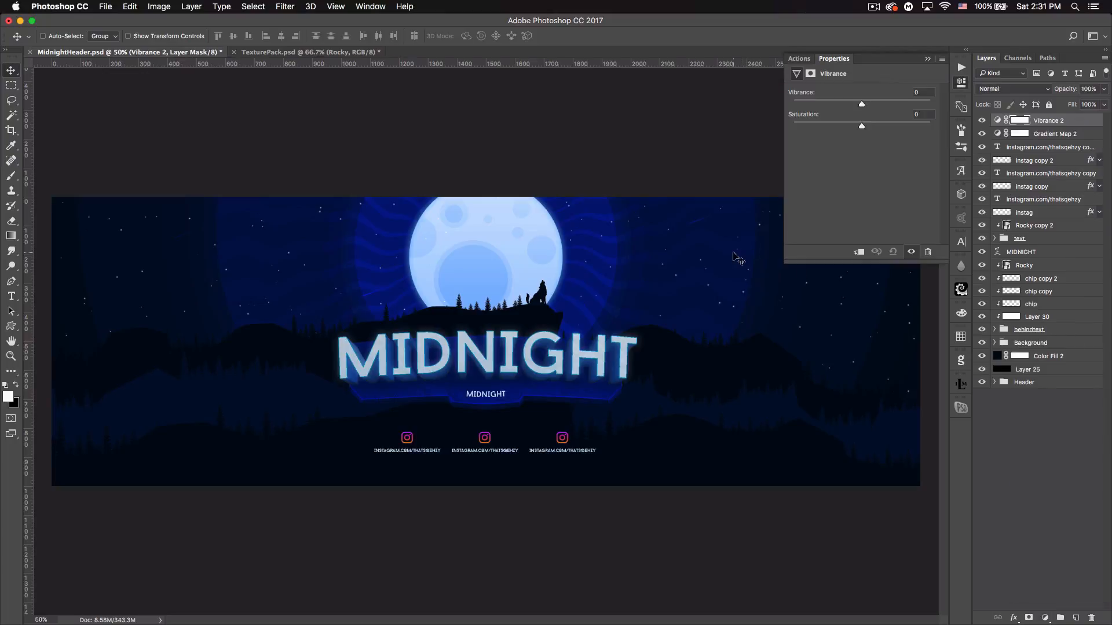
pyautogui.moveTo(863, 106); pyautogui.dragTo(907, 107)
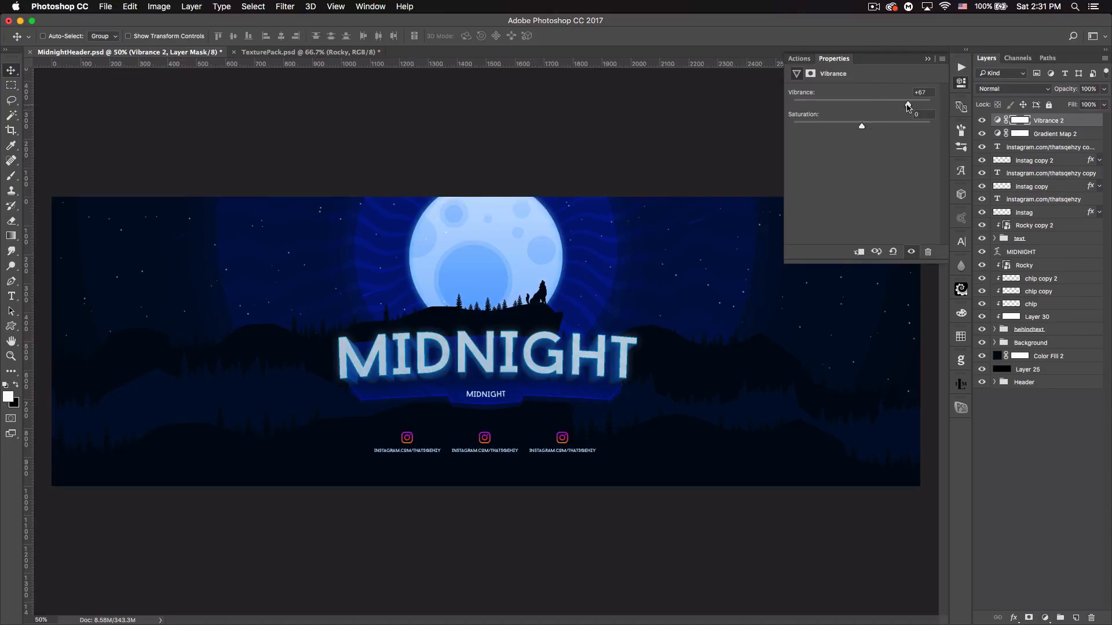
pyautogui.click(928, 59)
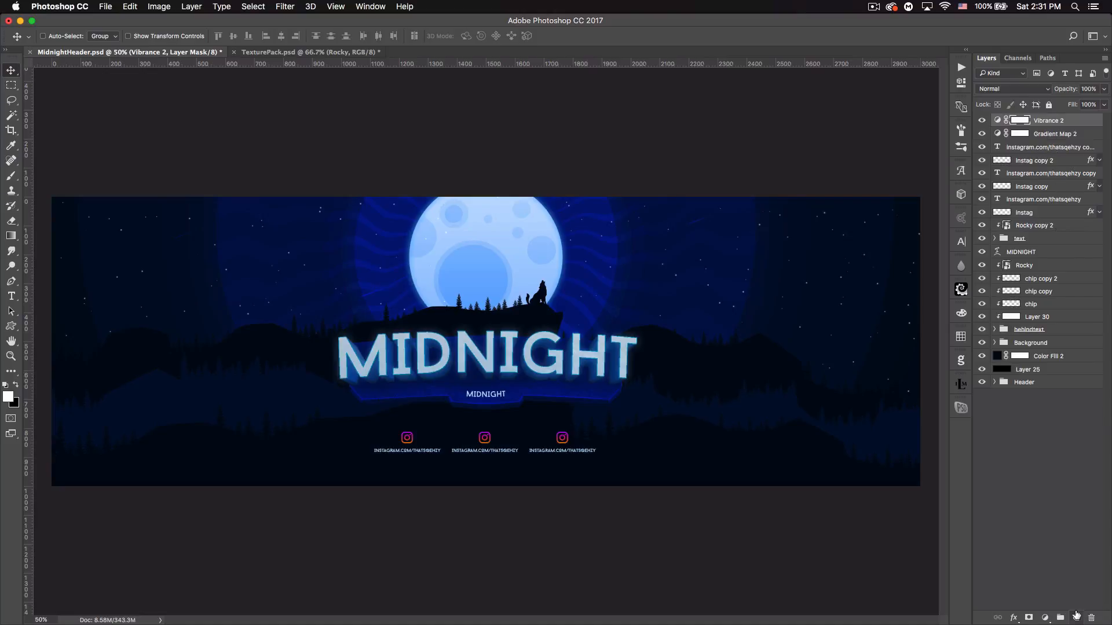
# Step: Add a new layer above the Vibrance adjustment and set up a soft round brush at 200 px
pyautogui.click(1075, 617)
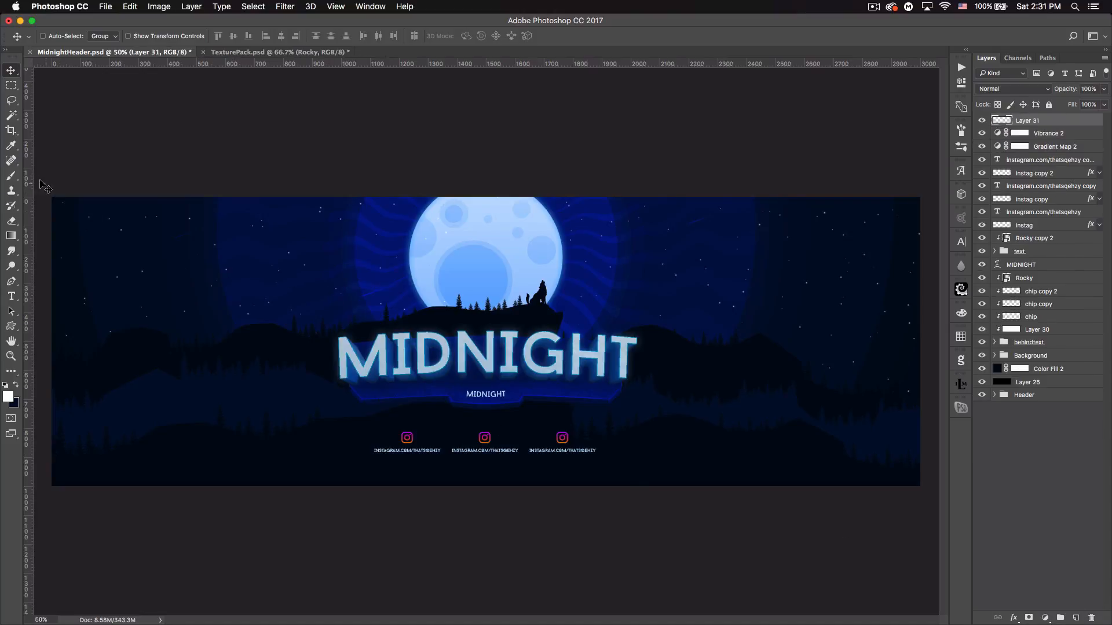
pyautogui.click(12, 175)
pyautogui.click(60, 37)
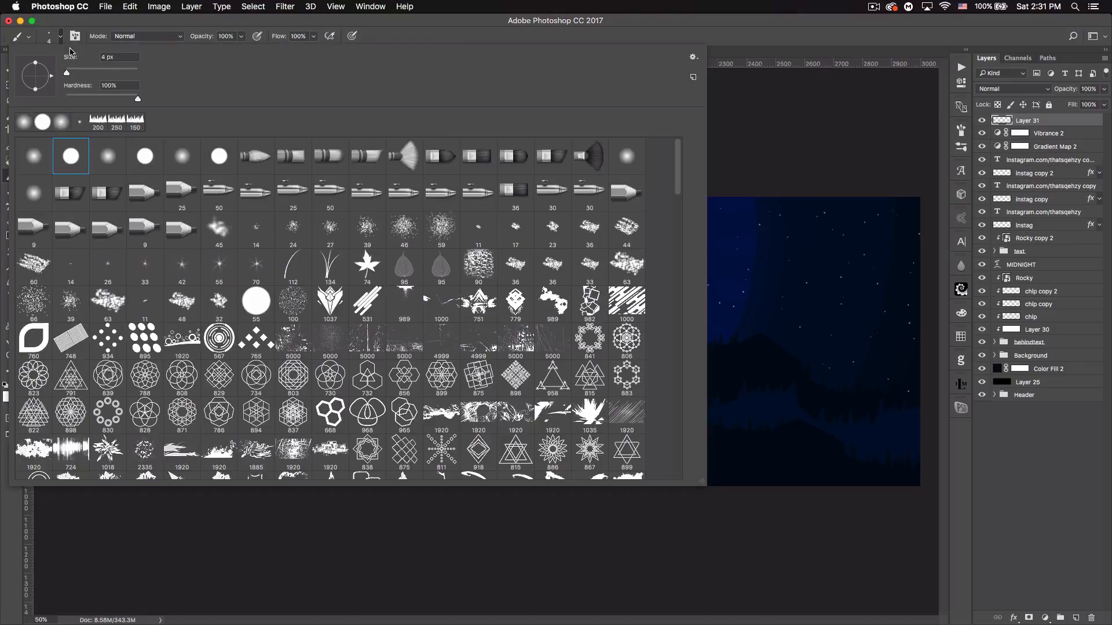
pyautogui.doubleClick(121, 58)
pyautogui.write('200')
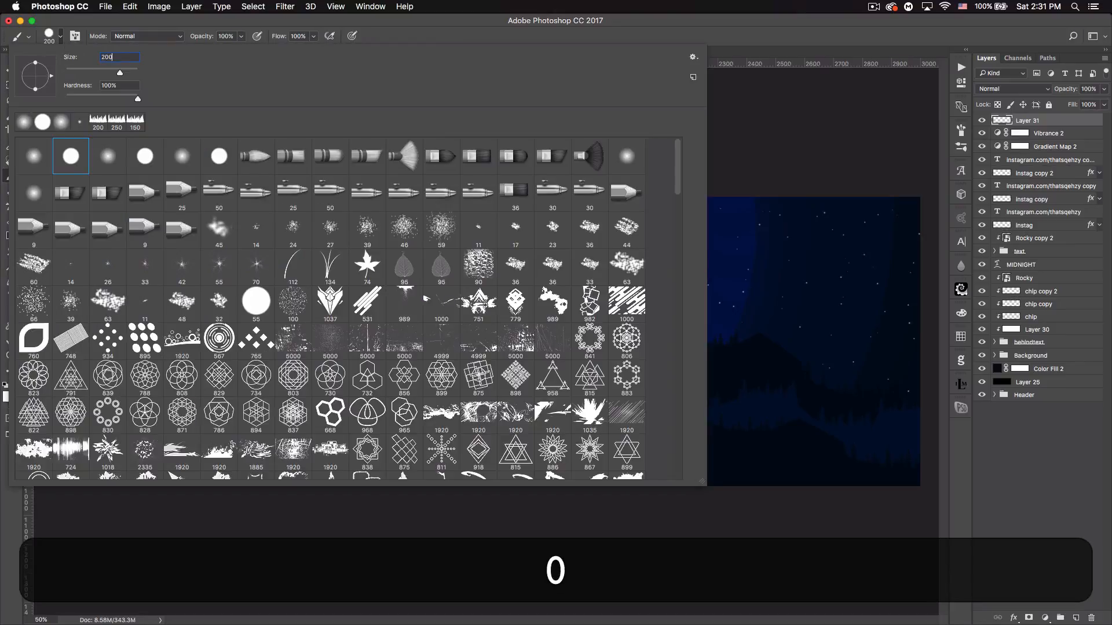
pyautogui.click(112, 159)
pyautogui.click(165, 20)
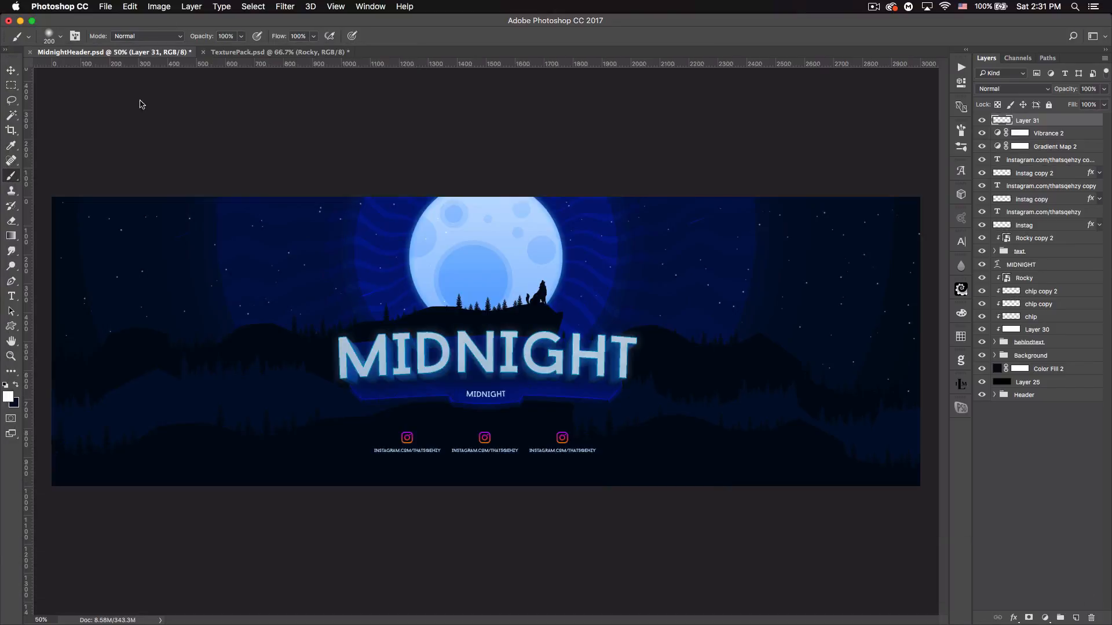
# Step: Set the foreground color to a bright saturated blue based on a blue sampled from the artwork beside the moon
pyautogui.click(13, 397)
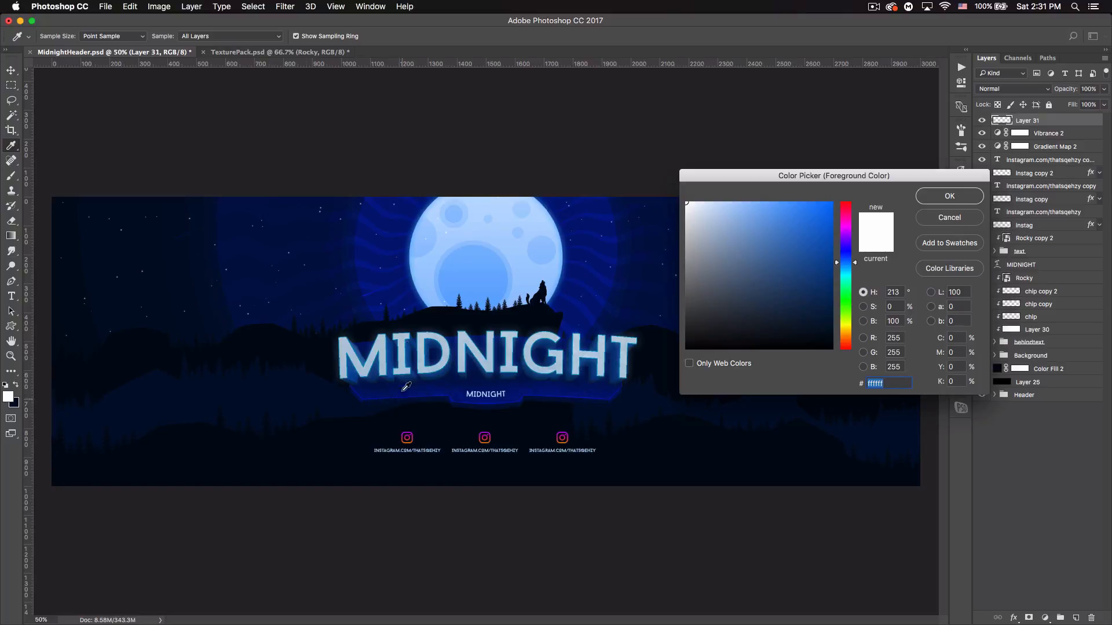
pyautogui.click(398, 282)
pyautogui.moveTo(794, 280); pyautogui.dragTo(844, 172)
pyautogui.click(950, 200)
pyautogui.press('b')
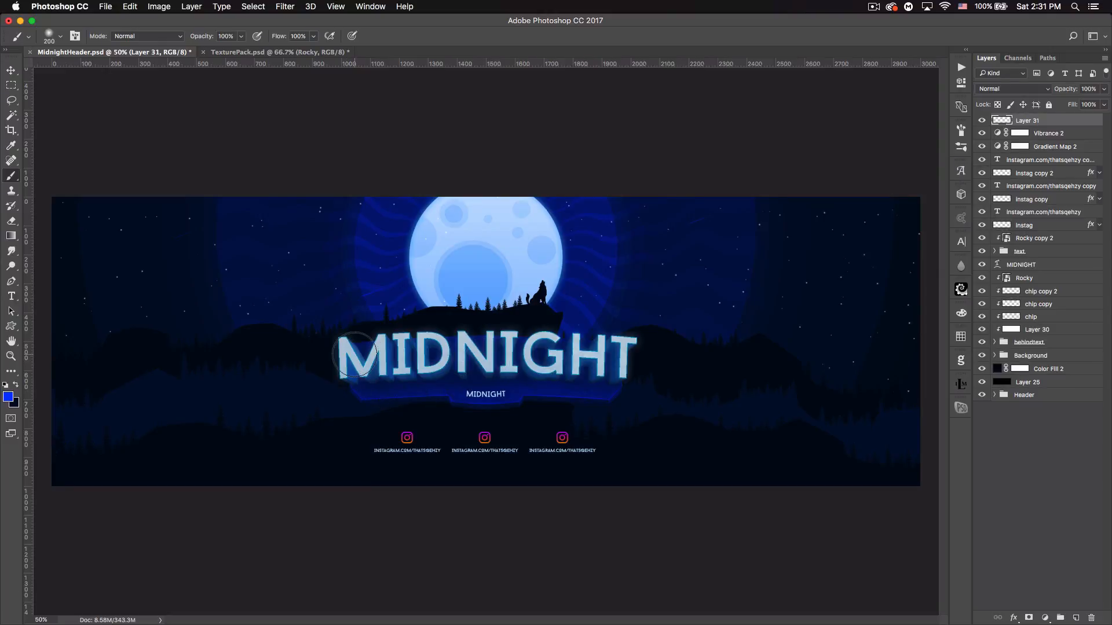
# Step: Paint a blue glow across the MIDNIGHT title with a 300 px brush and set the layer to Screen at 27% opacity
pyautogui.press(']')
pyautogui.press(']')
pyautogui.moveTo(347, 359); pyautogui.dragTo(620, 360)
pyautogui.click(997, 87)
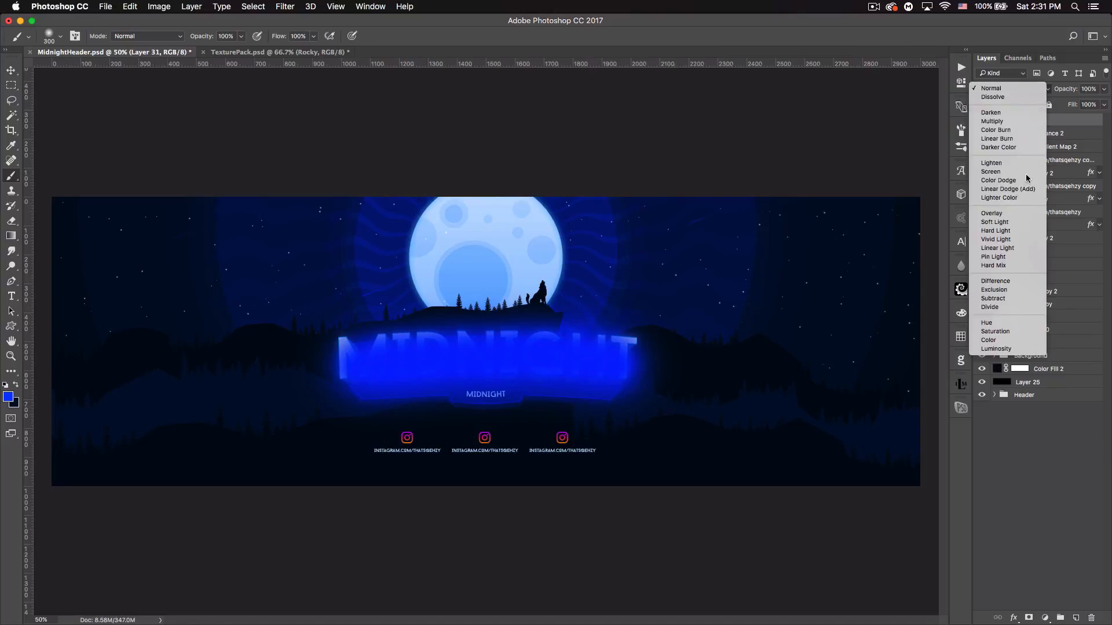
pyautogui.click(1018, 174)
pyautogui.moveTo(1065, 90); pyautogui.dragTo(1024, 86)
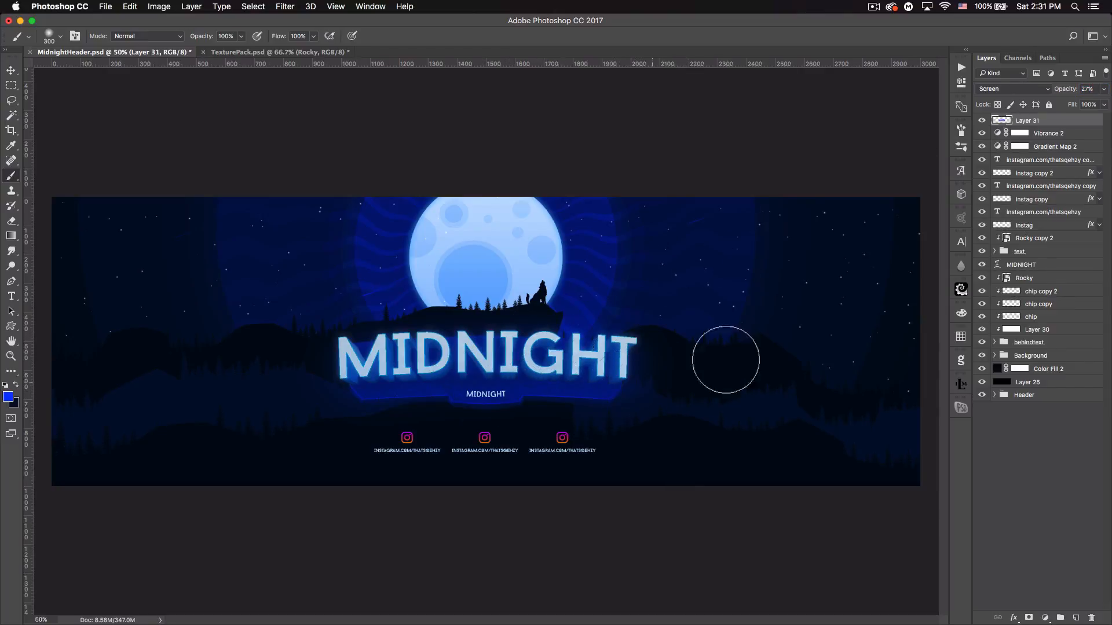
# Step: Add a new top layer filled with the background color and darken it to pure black with Hue/Saturation
pyautogui.click(1075, 618)
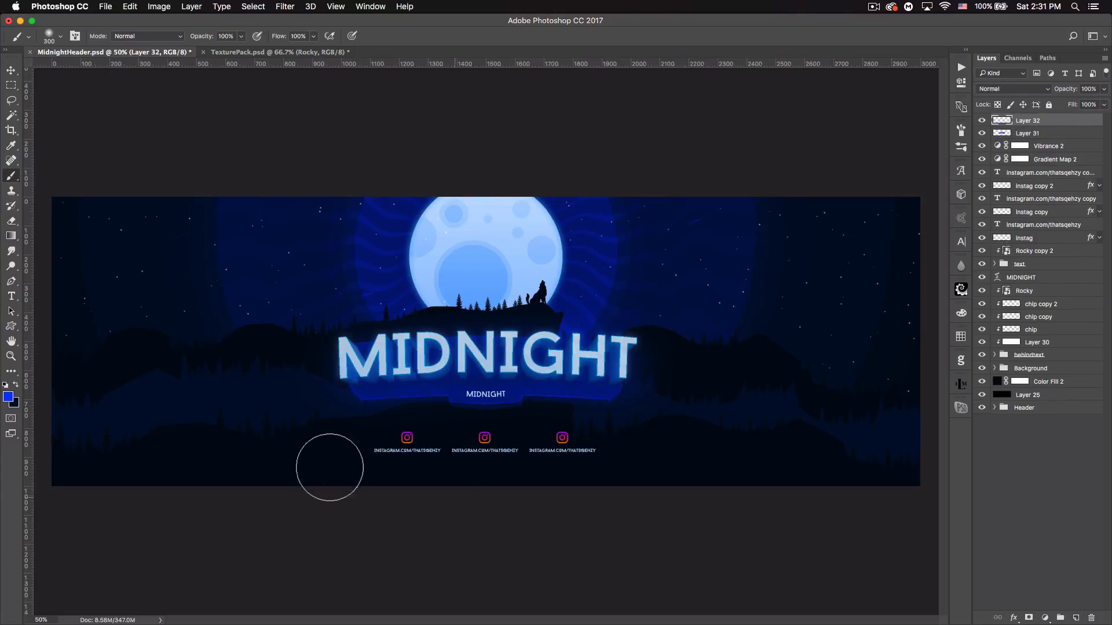
pyautogui.press('super+BackSpace')
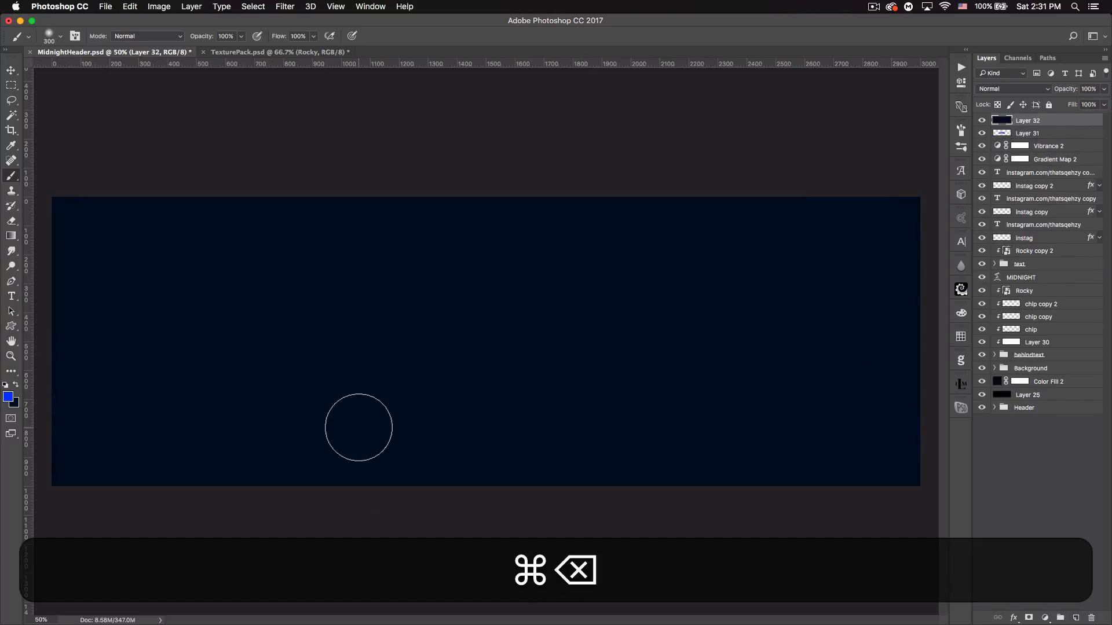
pyautogui.press('super+u')
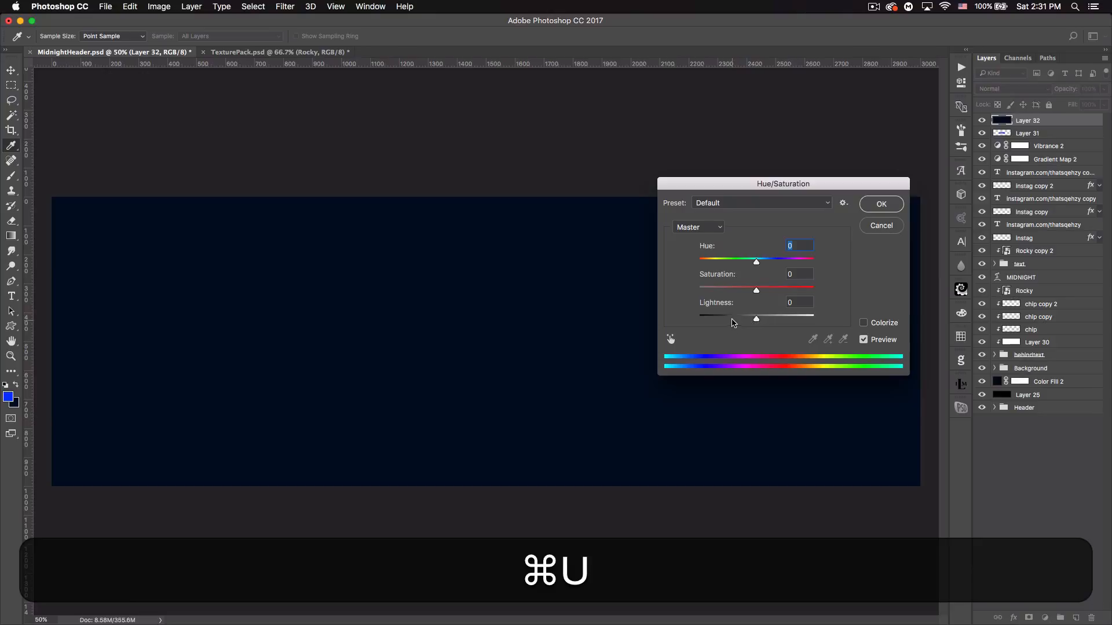
pyautogui.moveTo(757, 318); pyautogui.dragTo(618, 310)
pyautogui.click(881, 204)
pyautogui.press('b')
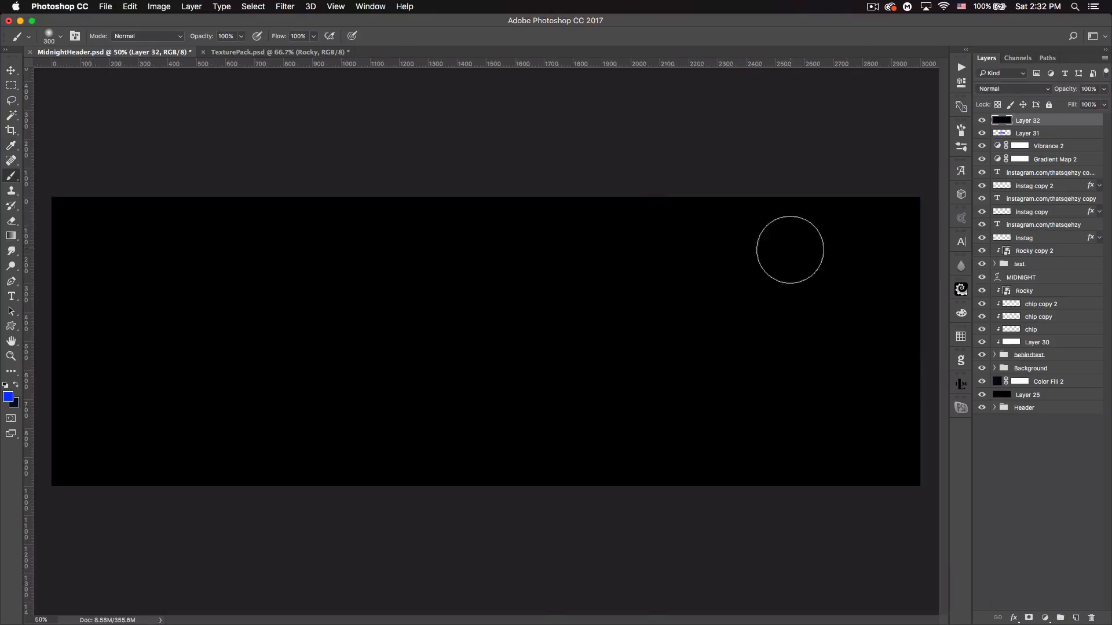
# Step: Add 30% Gaussian monochromatic noise to the black layer
pyautogui.click(284, 6)
pyautogui.moveTo(301, 177)
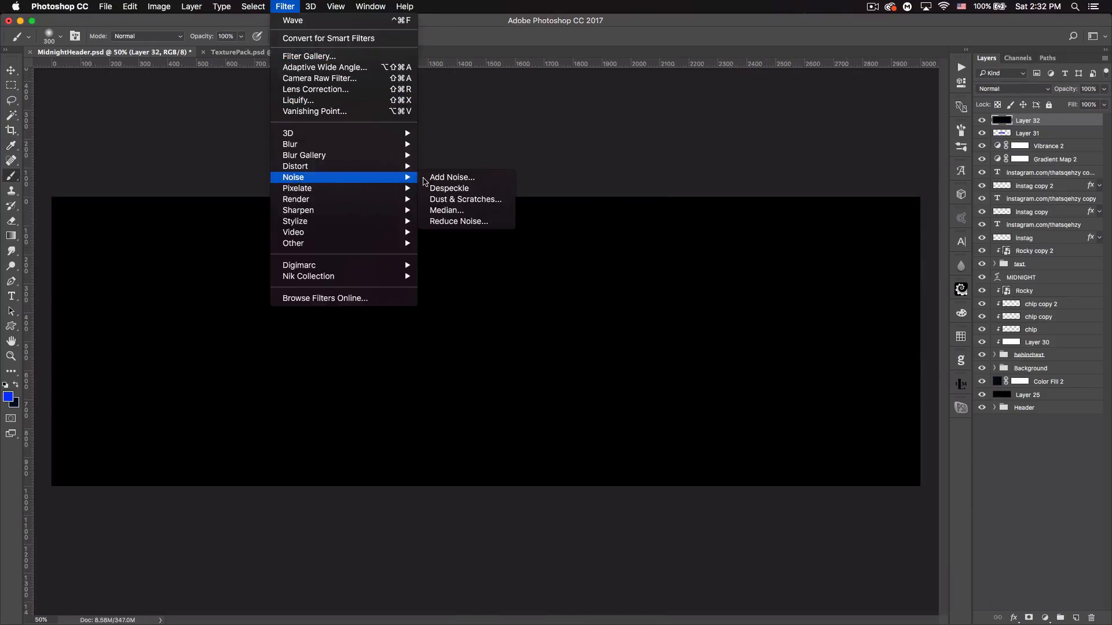
pyautogui.click(443, 178)
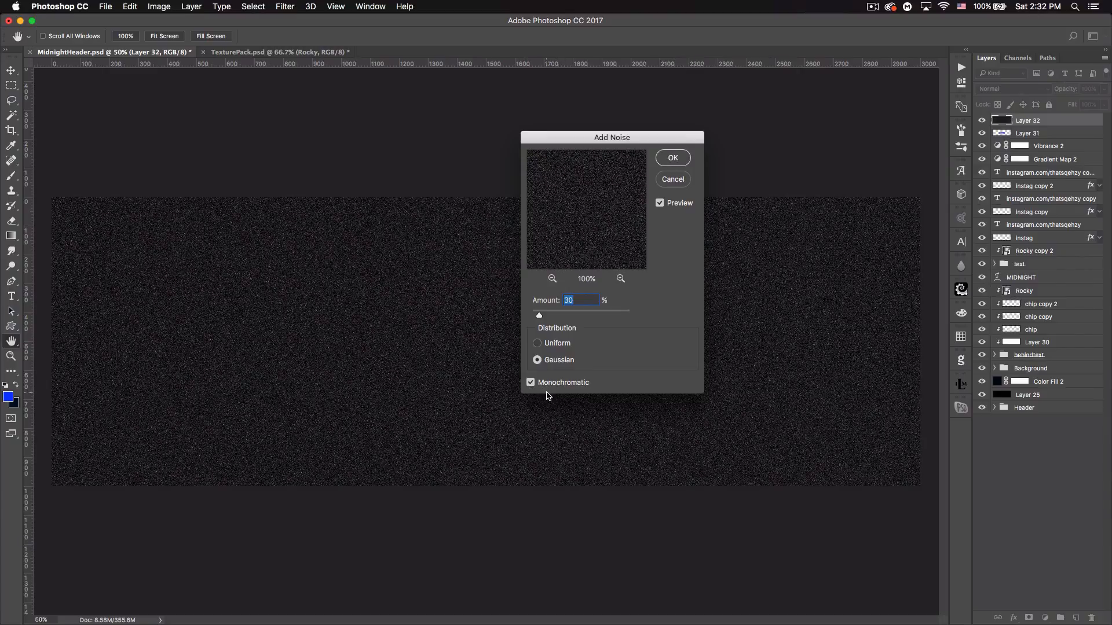
pyautogui.click(672, 158)
pyautogui.press('b')
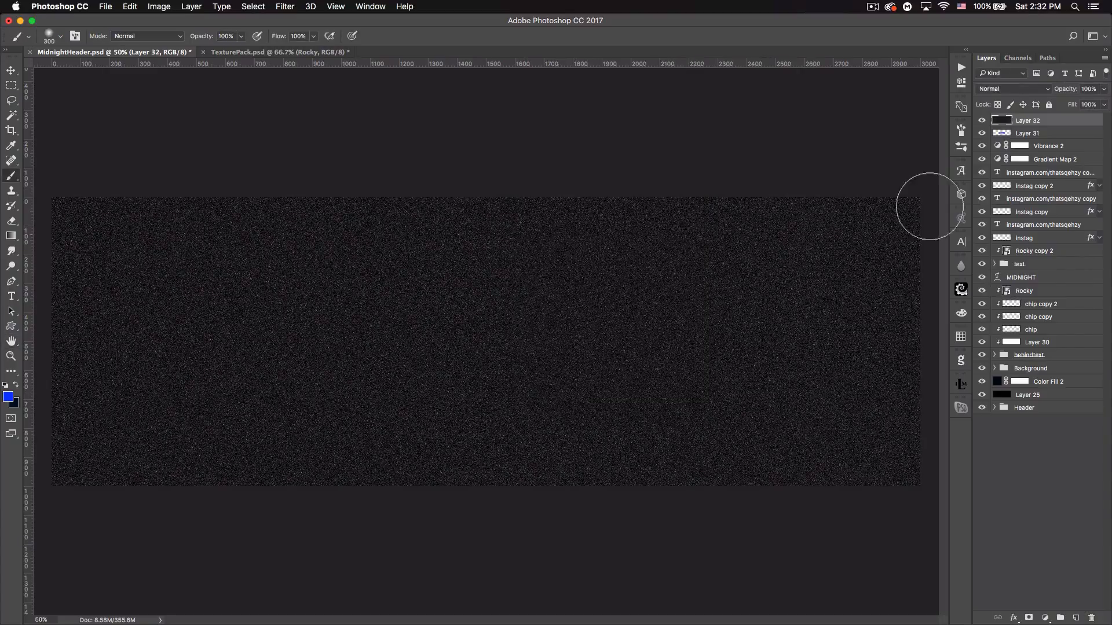
# Step: Blend the noise layer over the header with Overlay mode at 15% opacity and switch to the Move tool
pyautogui.click(991, 90)
pyautogui.click(995, 213)
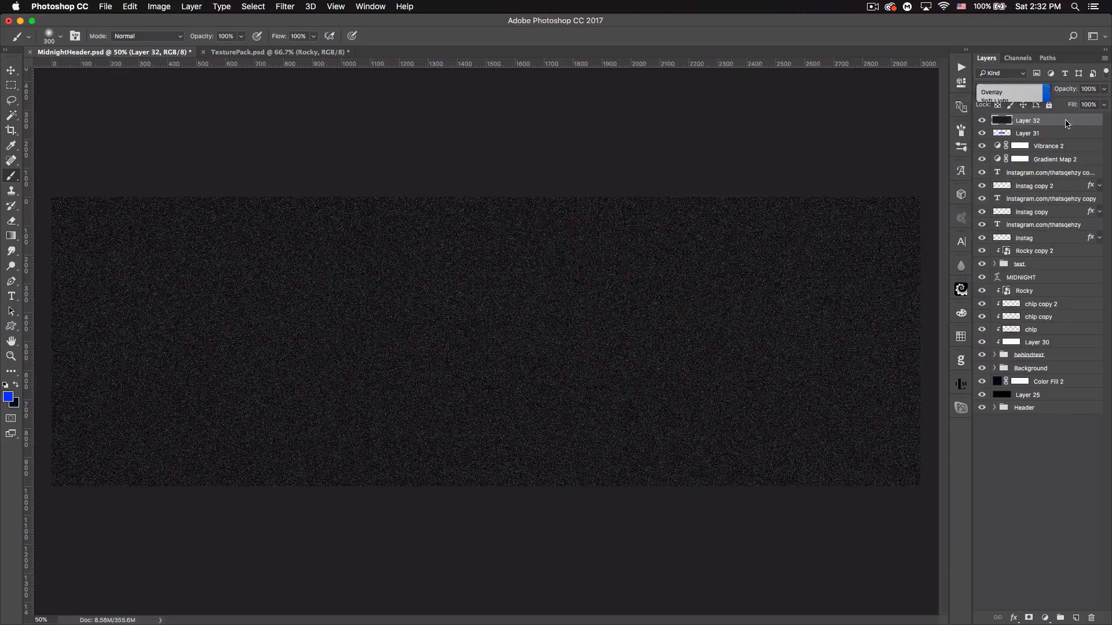
pyautogui.write('15')
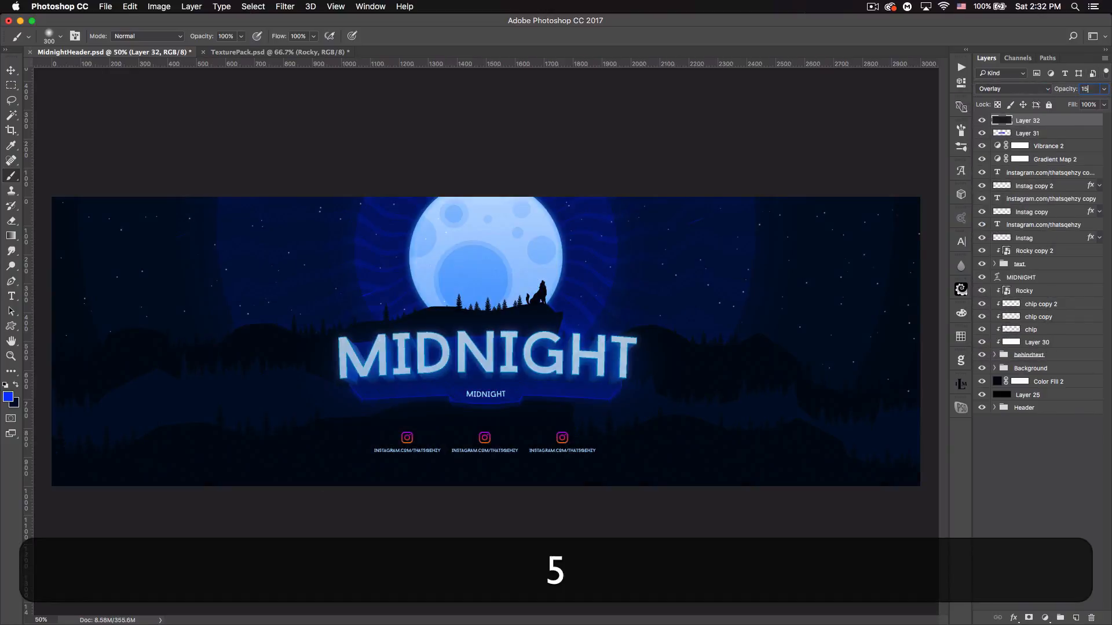
pyautogui.press('Return')
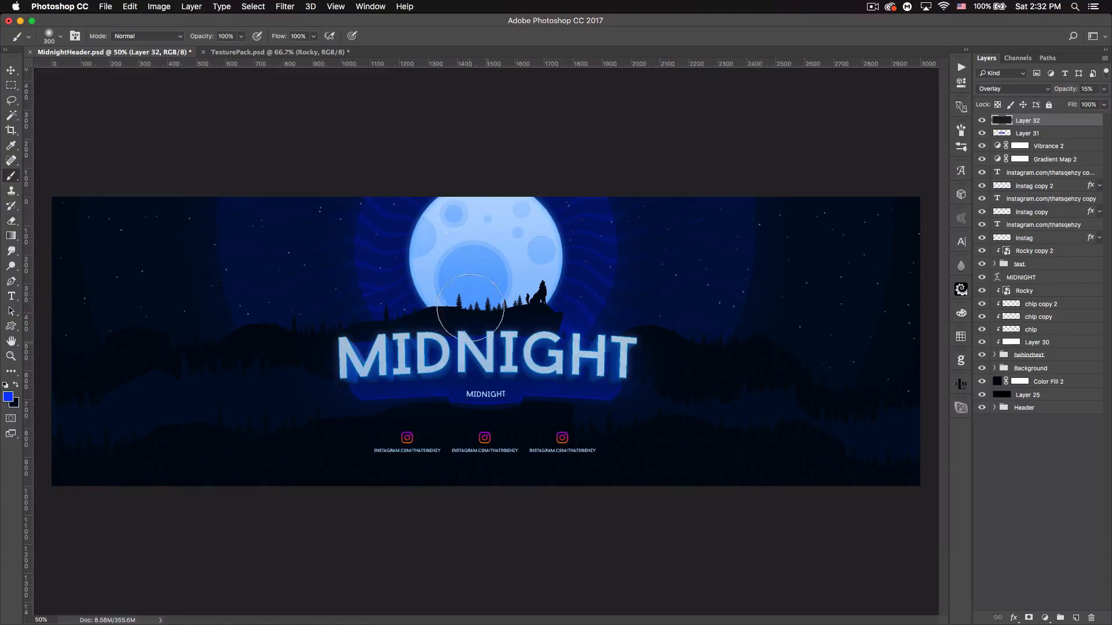
pyautogui.click(10, 71)
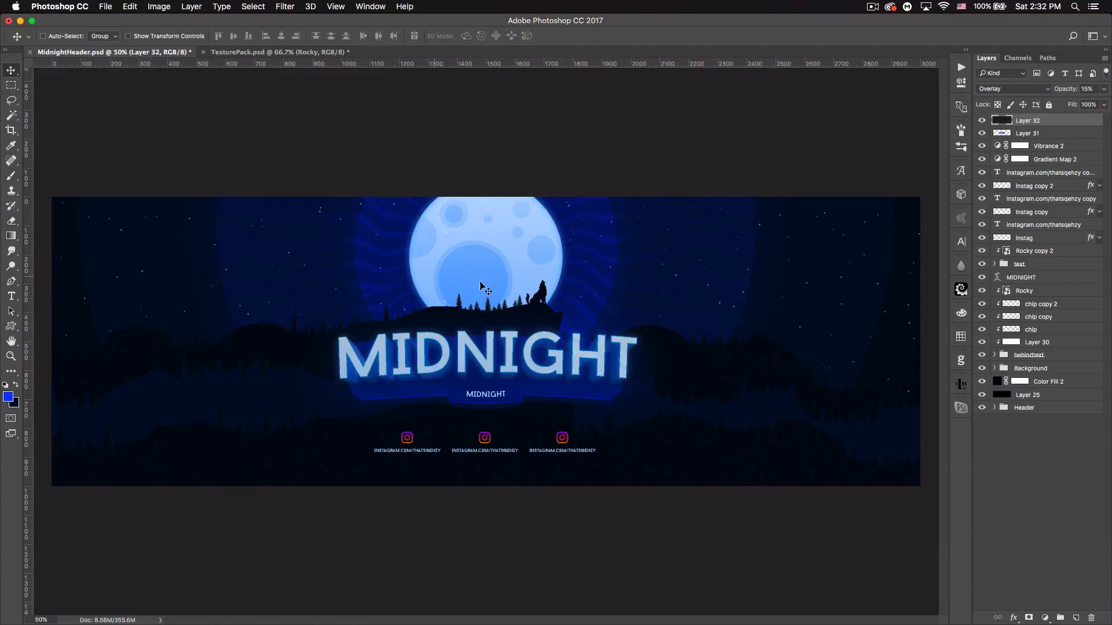